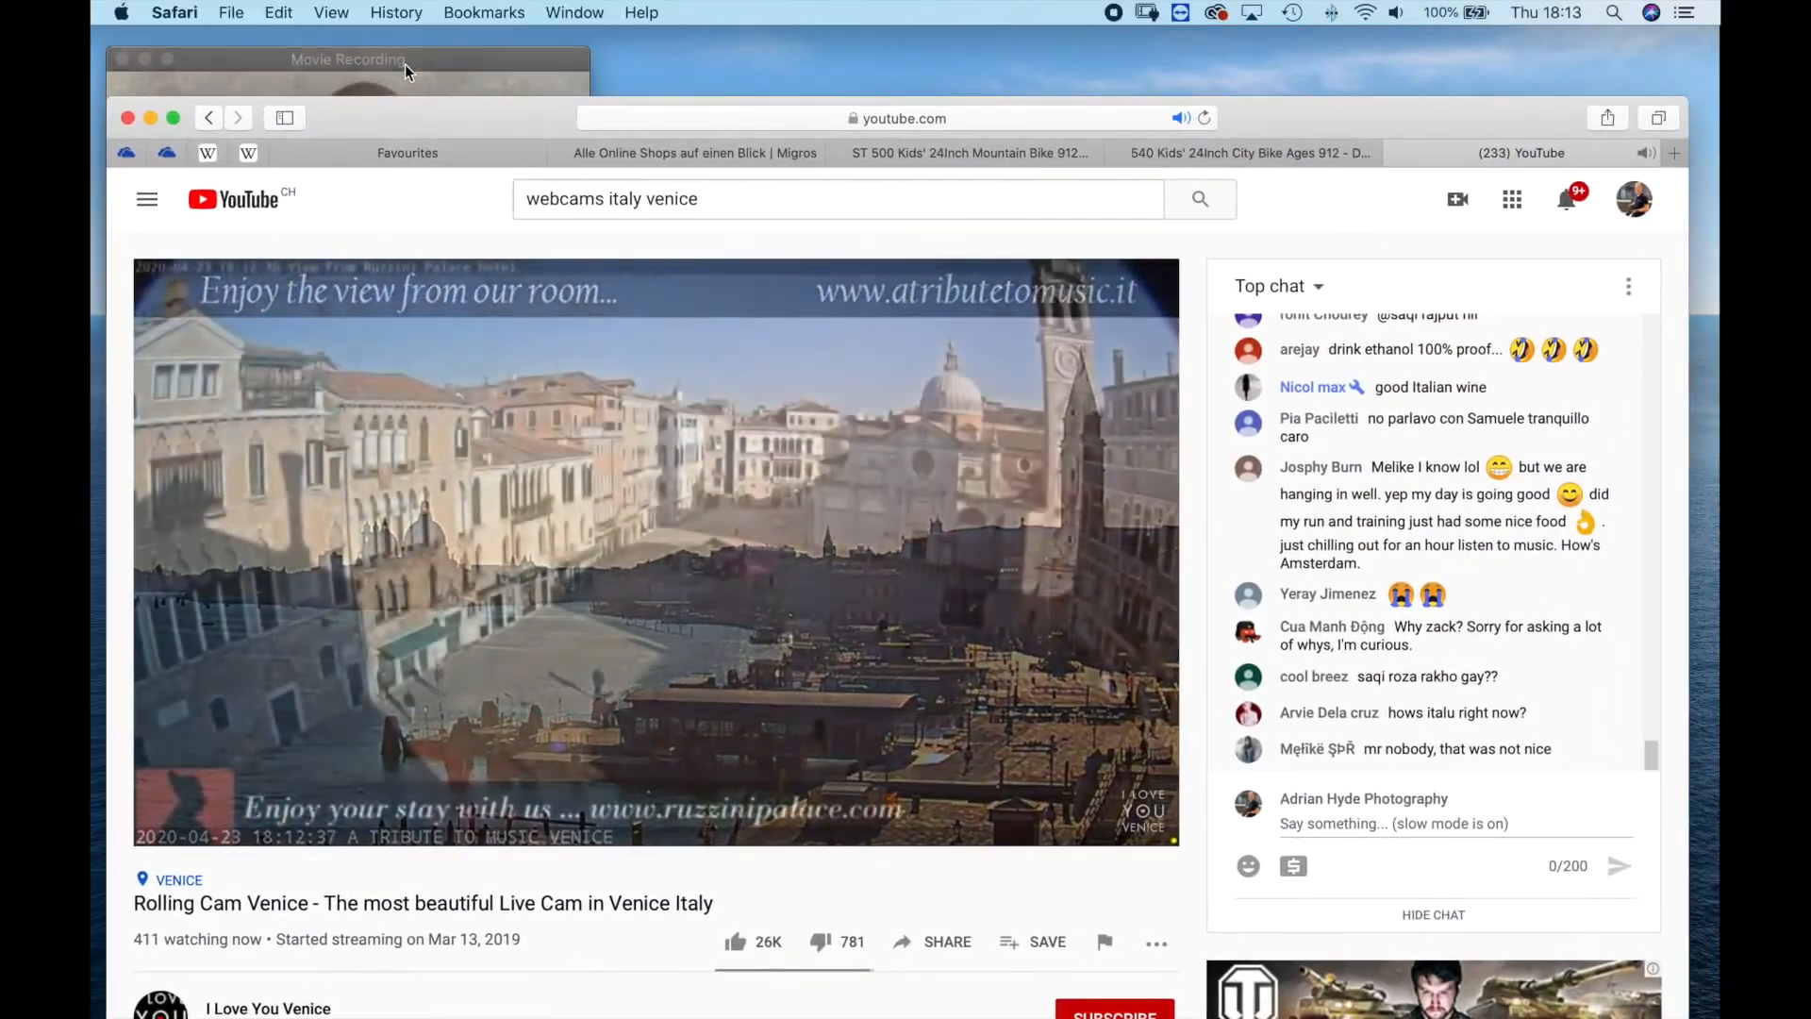
# Move the browser window off the screen to clear the desktop.
pyautogui.click(421, 56)
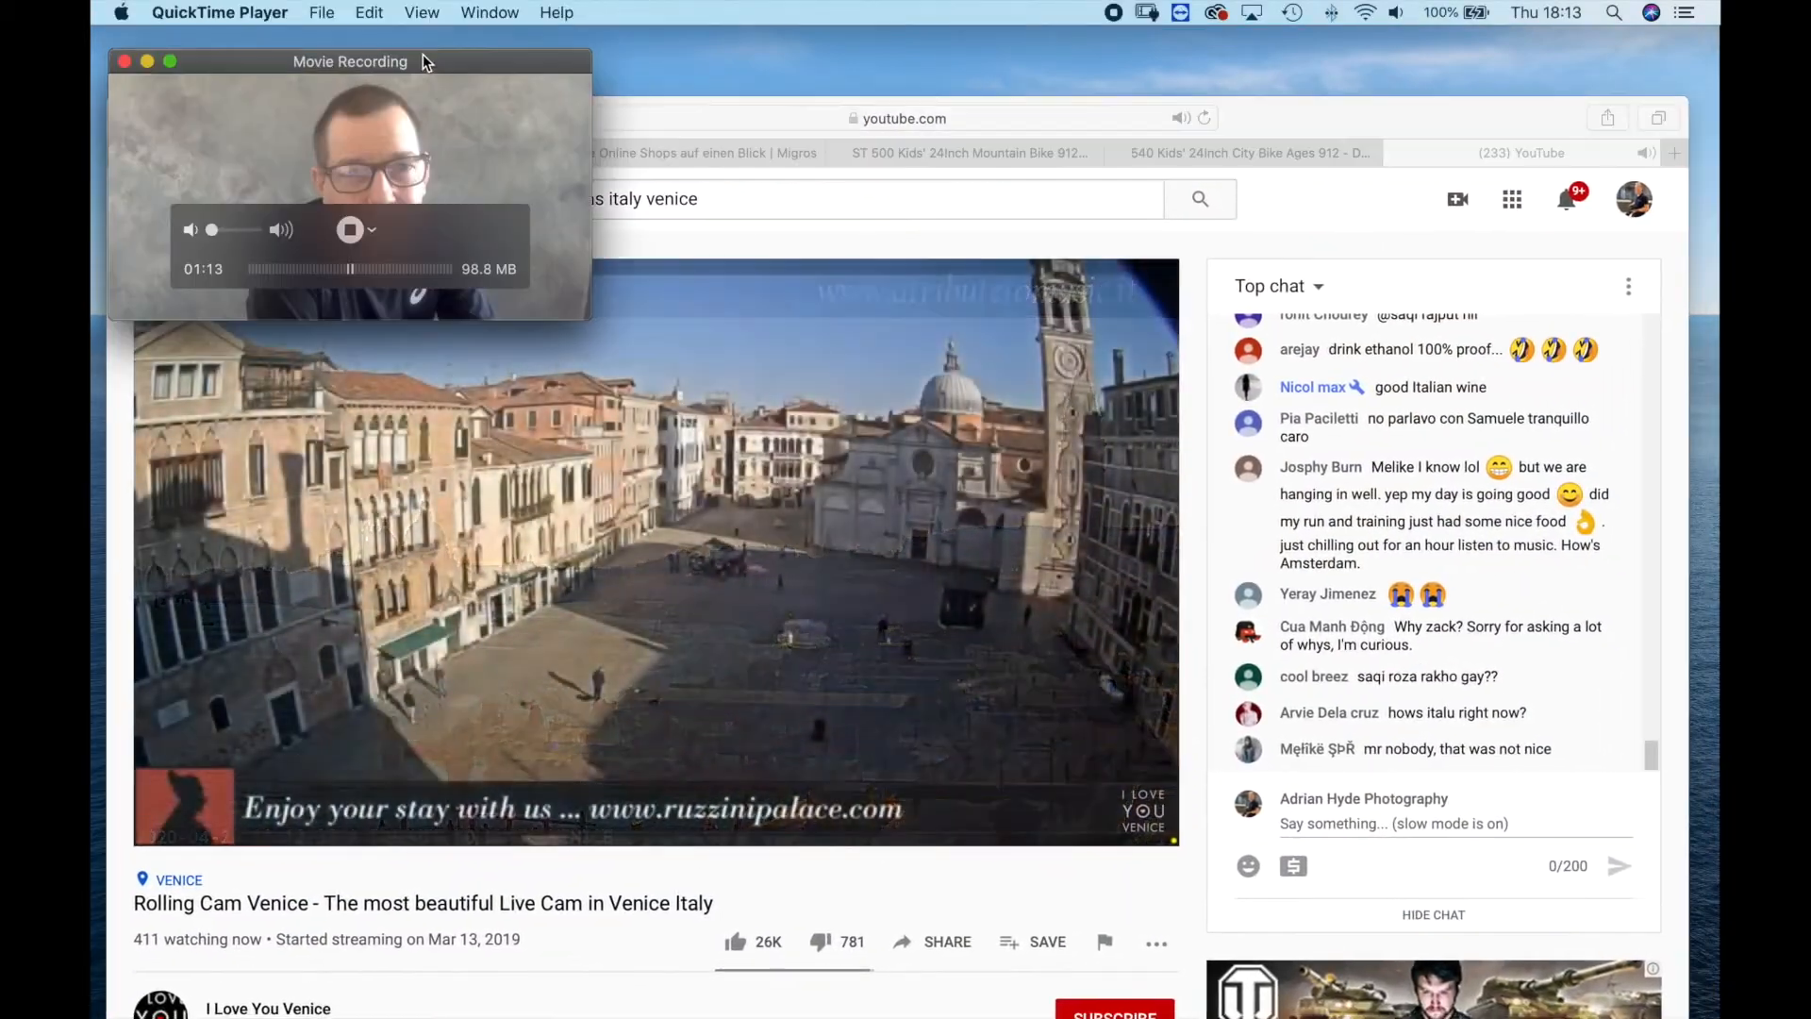
pyautogui.click(692, 115)
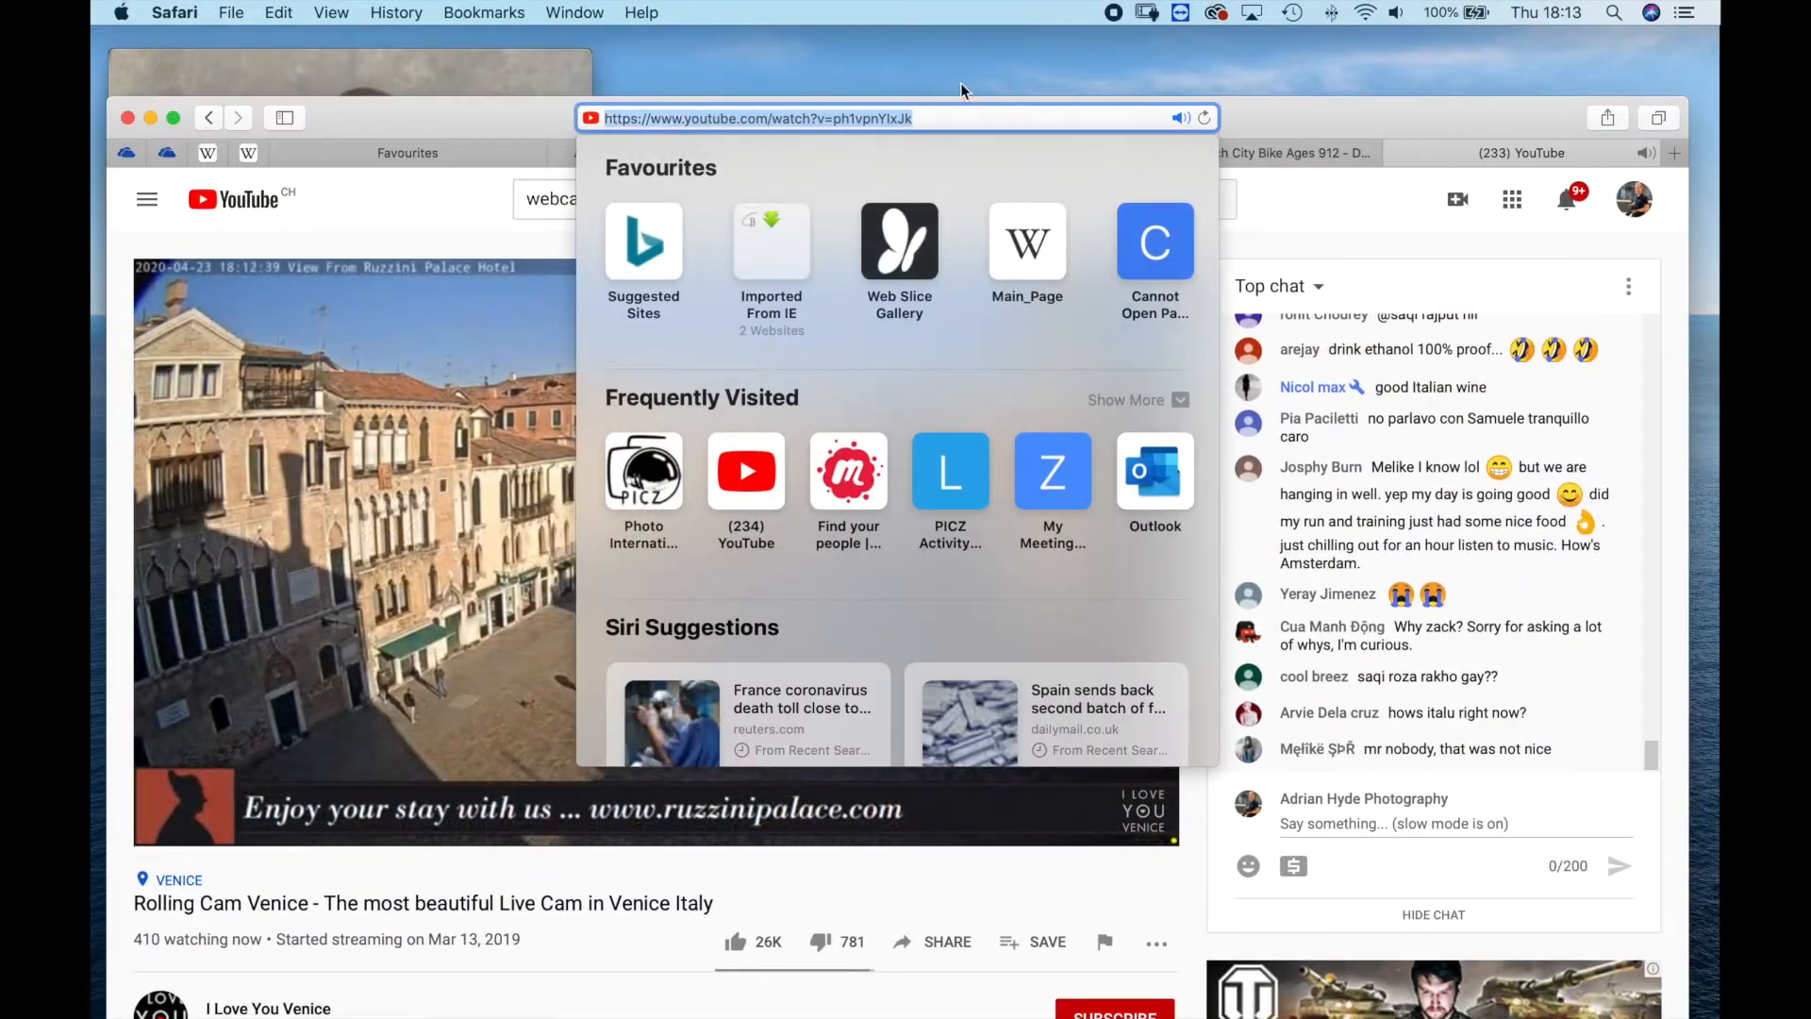
pyautogui.moveTo(1254, 107); pyautogui.dragTo(1249, 79)
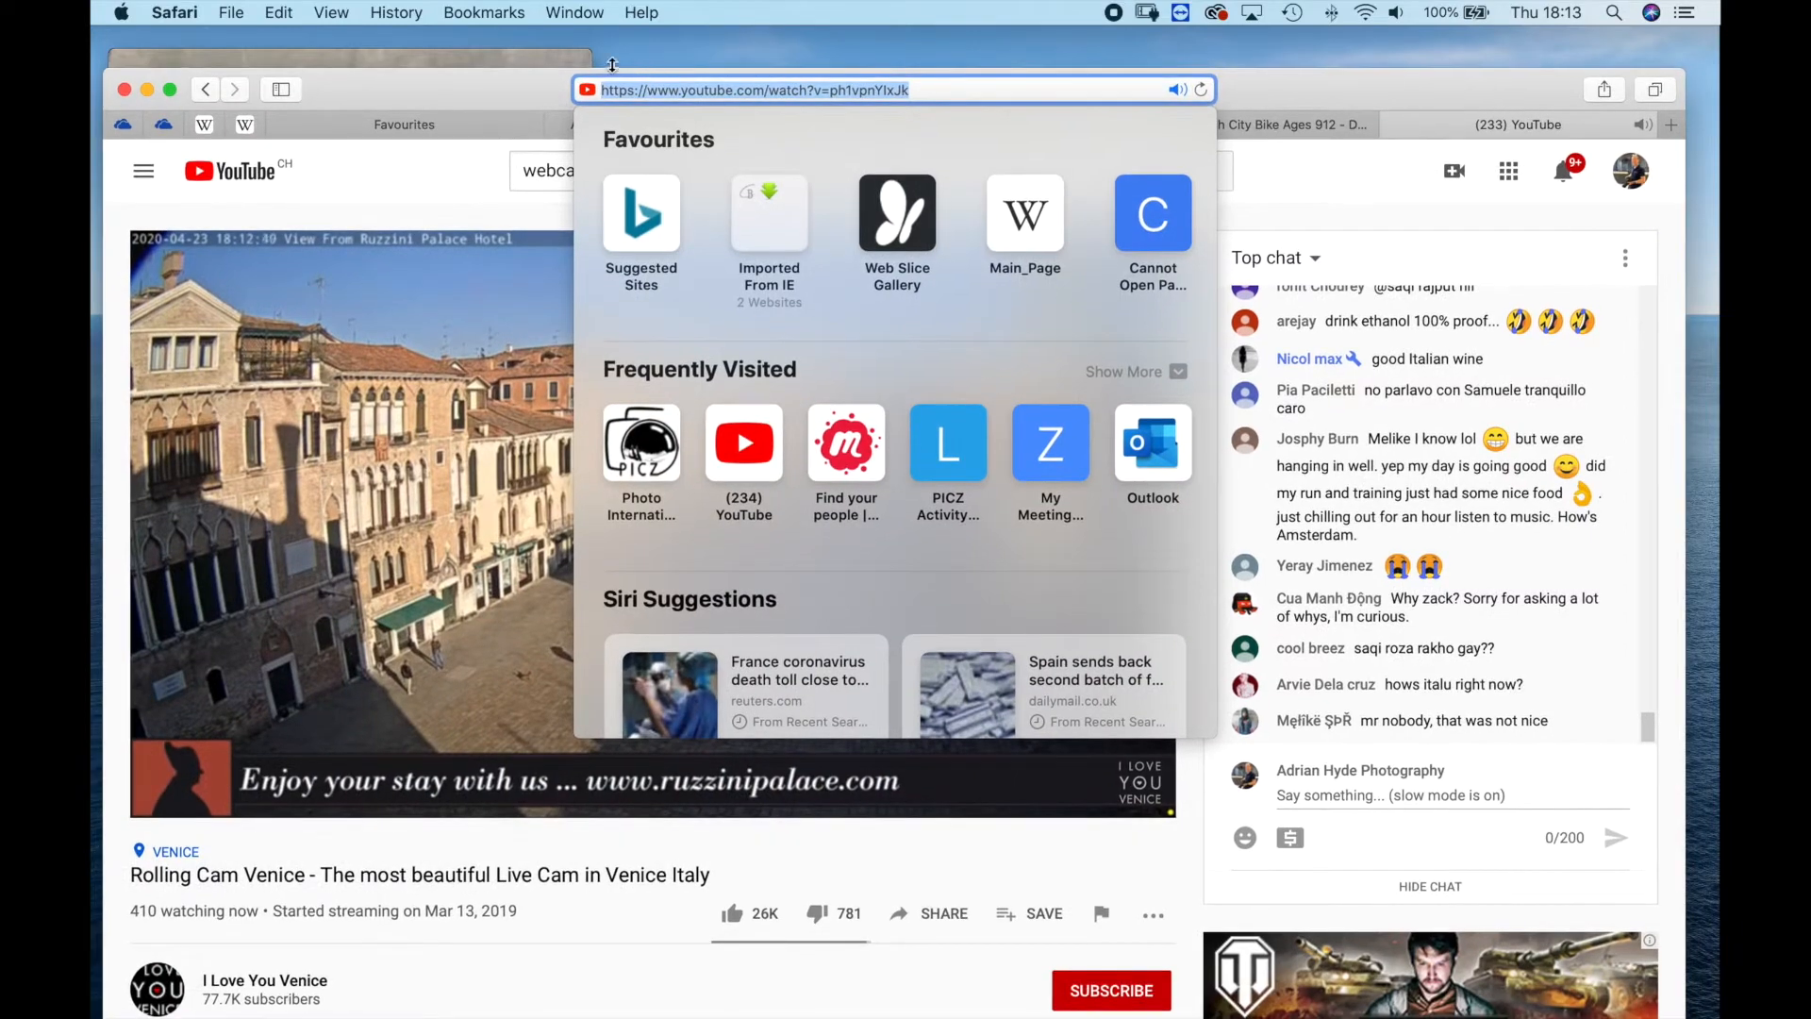
pyautogui.click(522, 59)
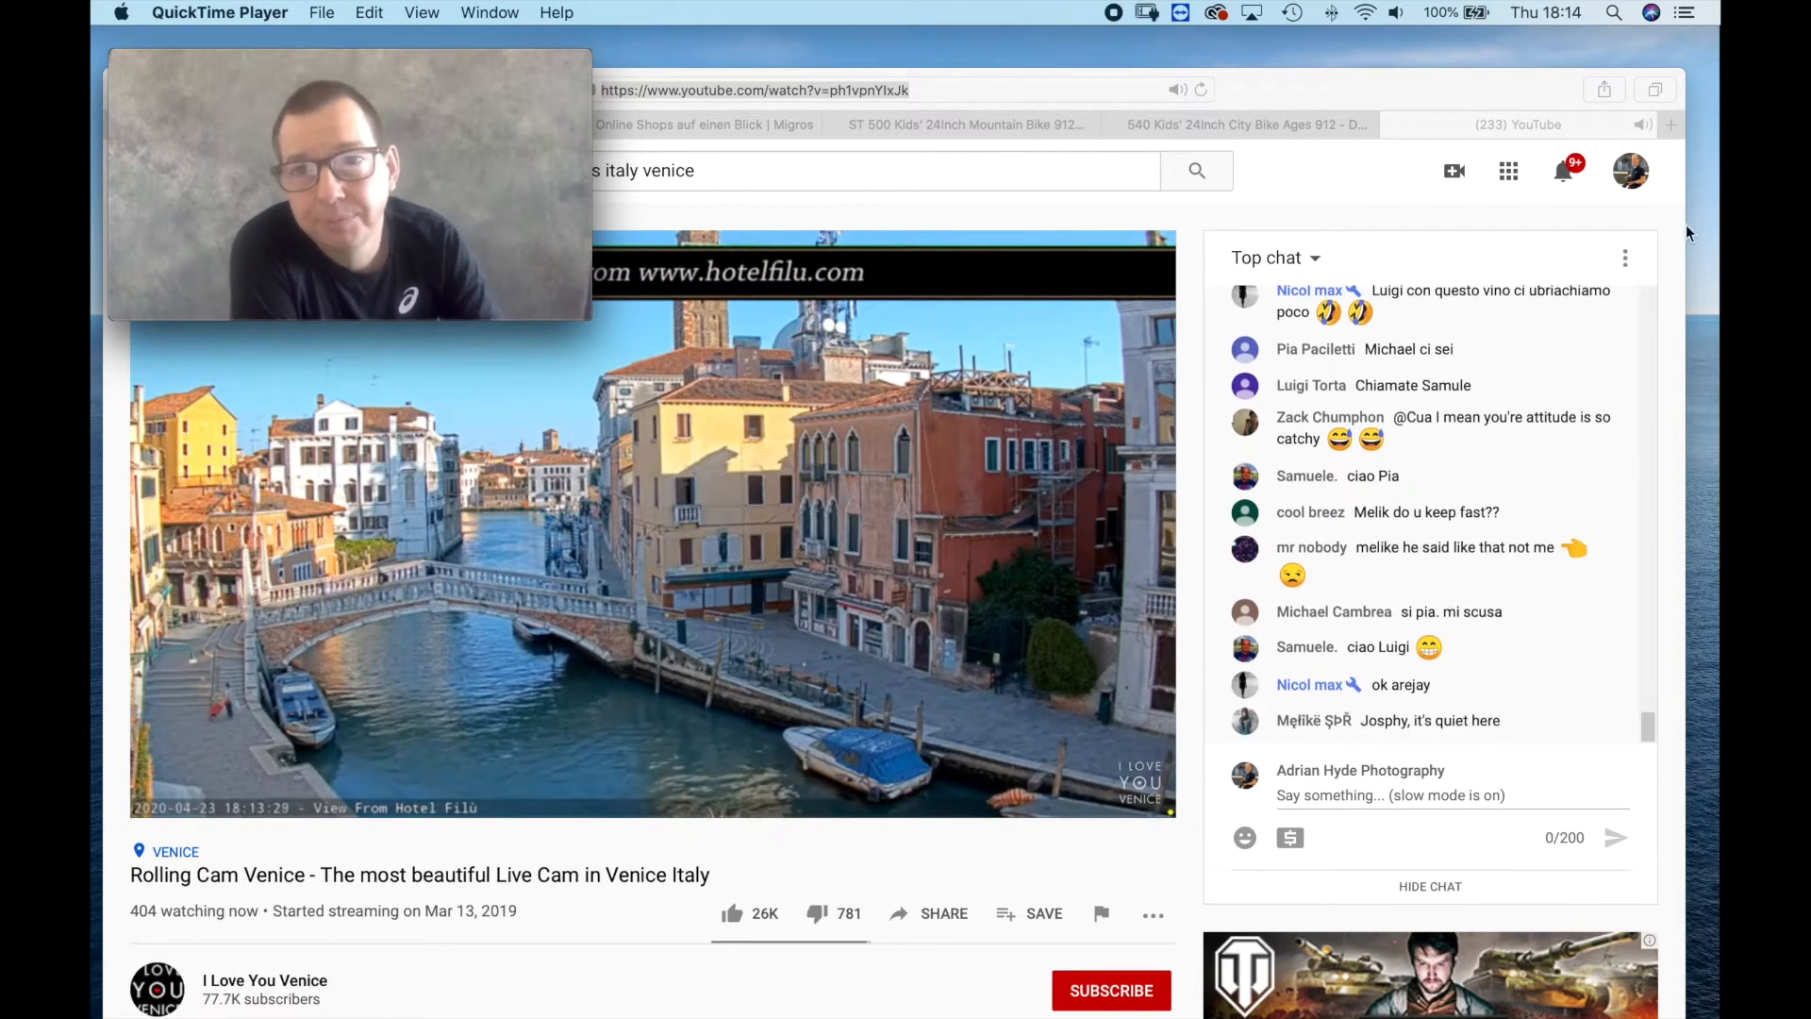
pyautogui.click(1304, 79)
pyautogui.moveTo(1304, 79); pyautogui.dragTo(91, 679)
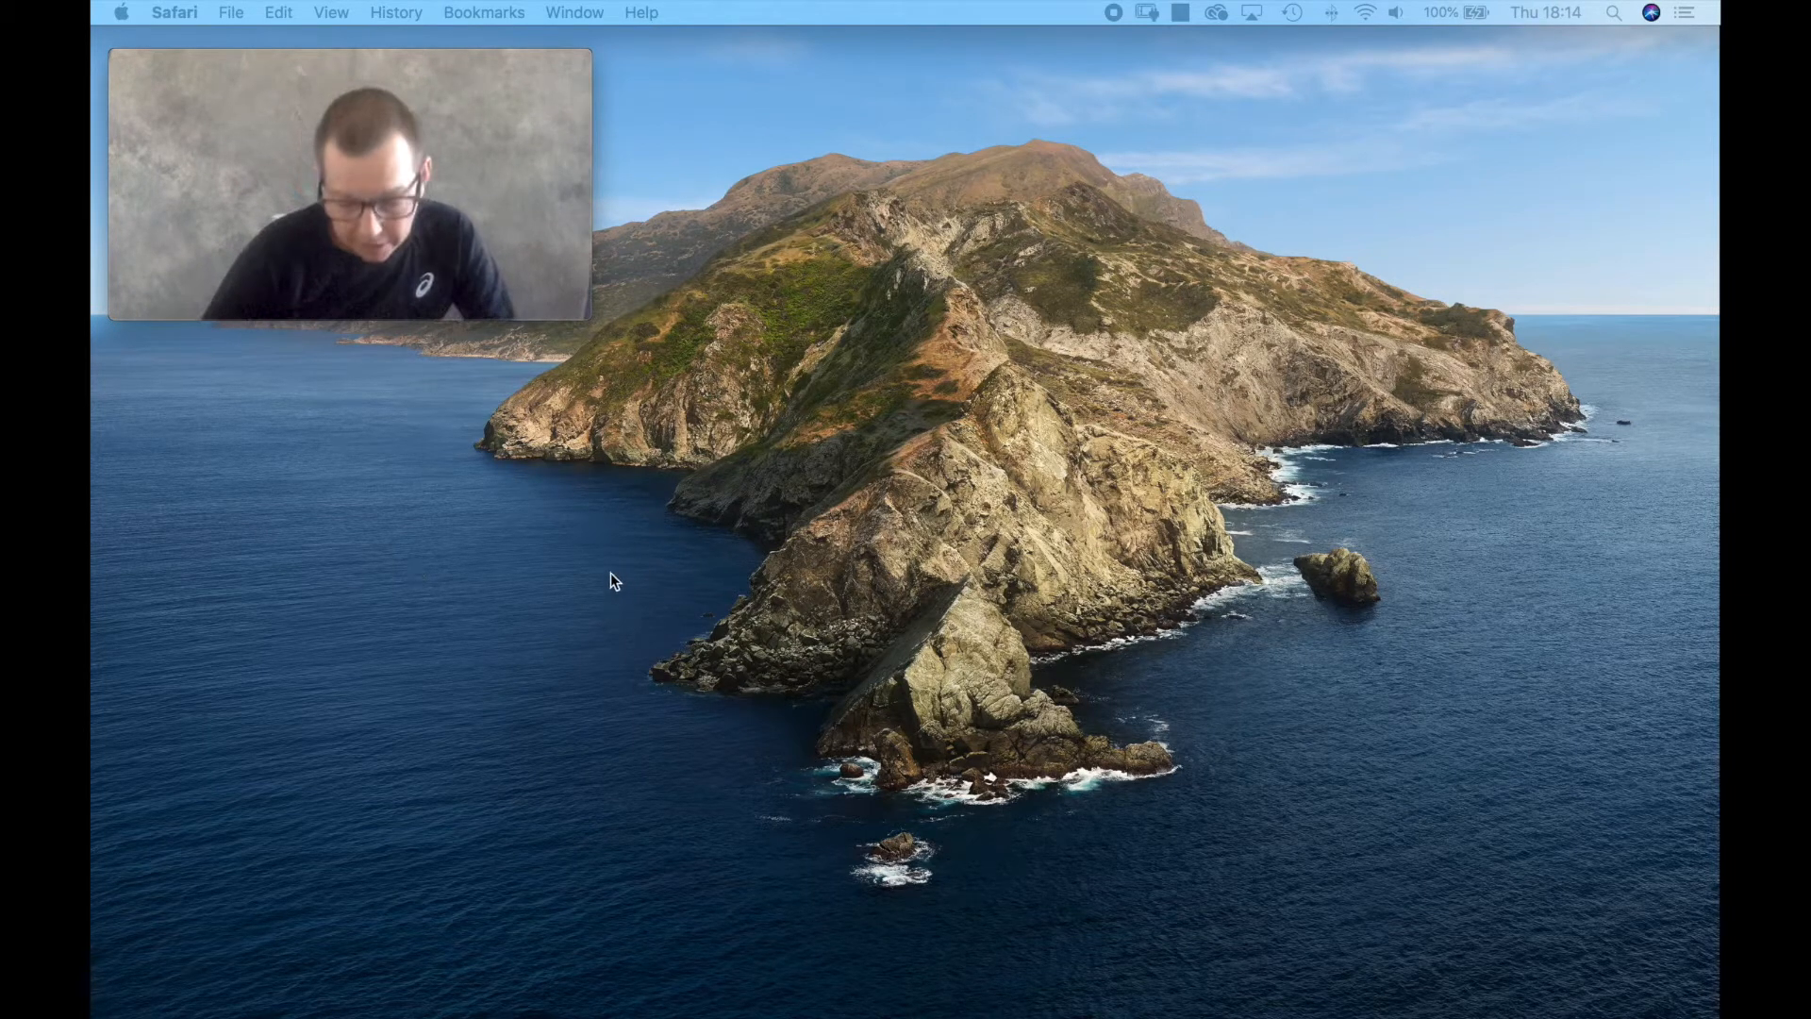
# Create a new folder on the desktop and name it 2020 Template.
pyautogui.rightClick(500, 436)
pyautogui.click(559, 442)
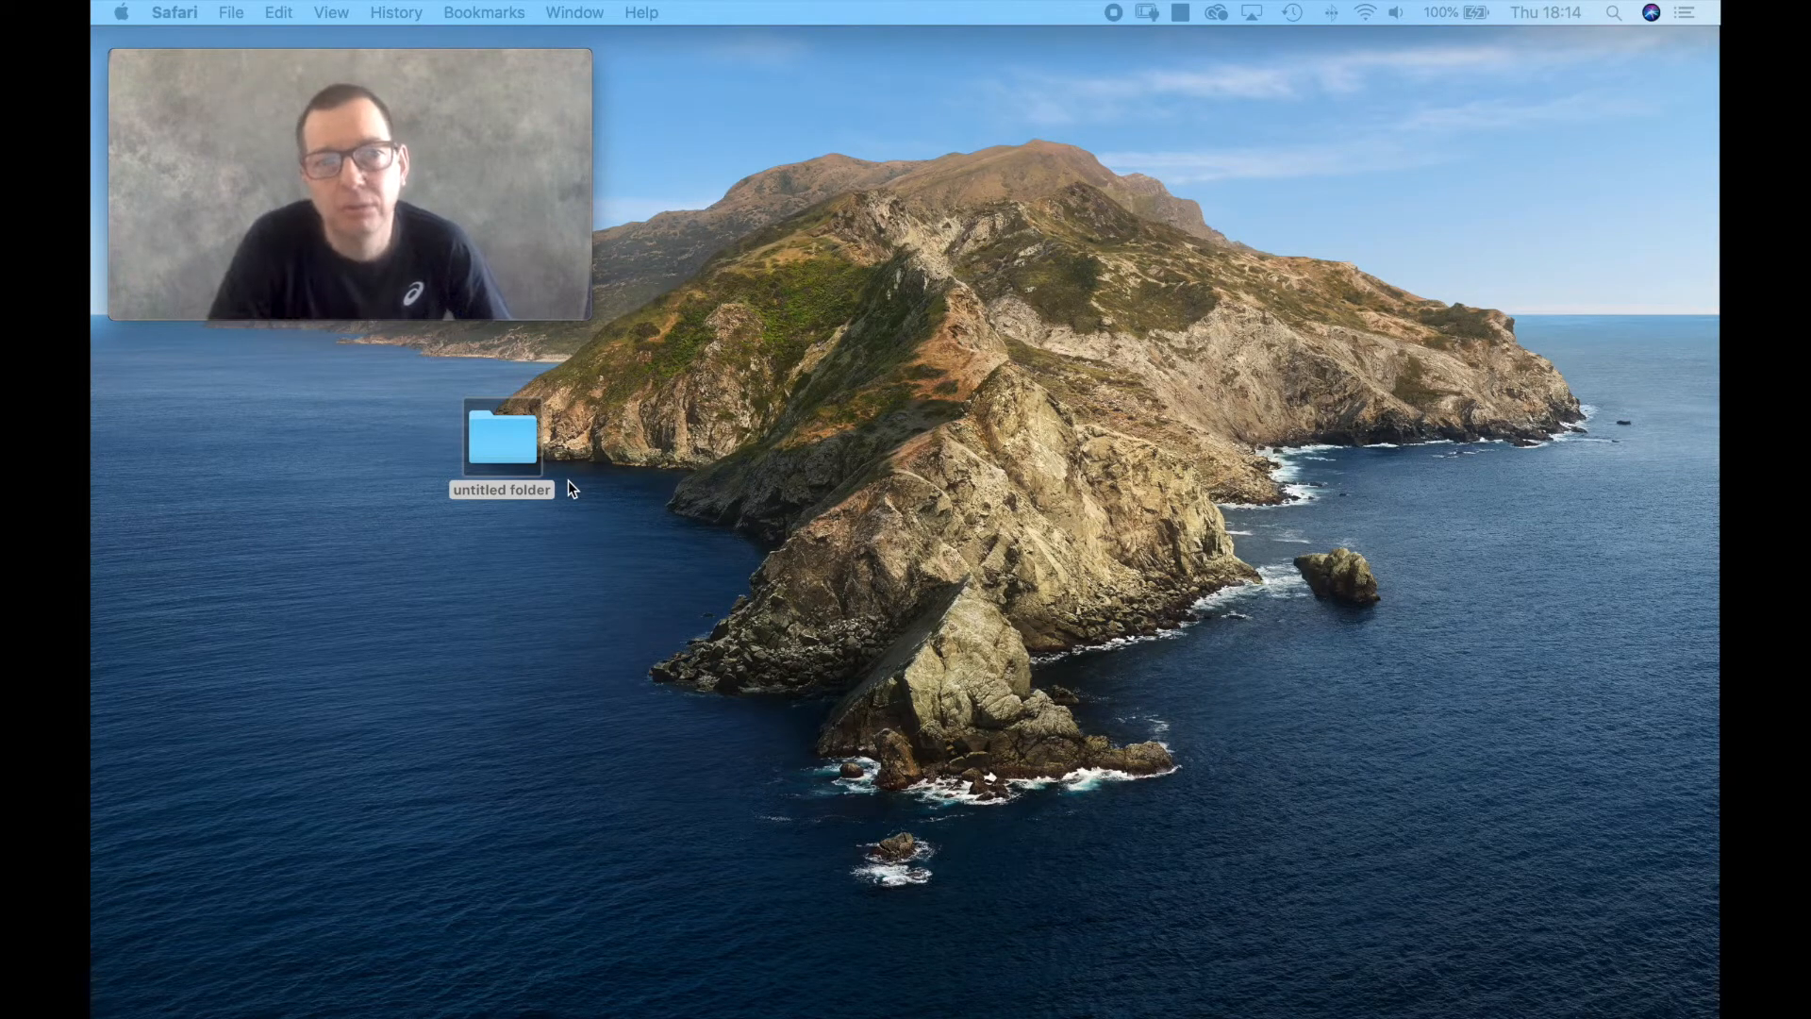
pyautogui.rightClick(497, 489)
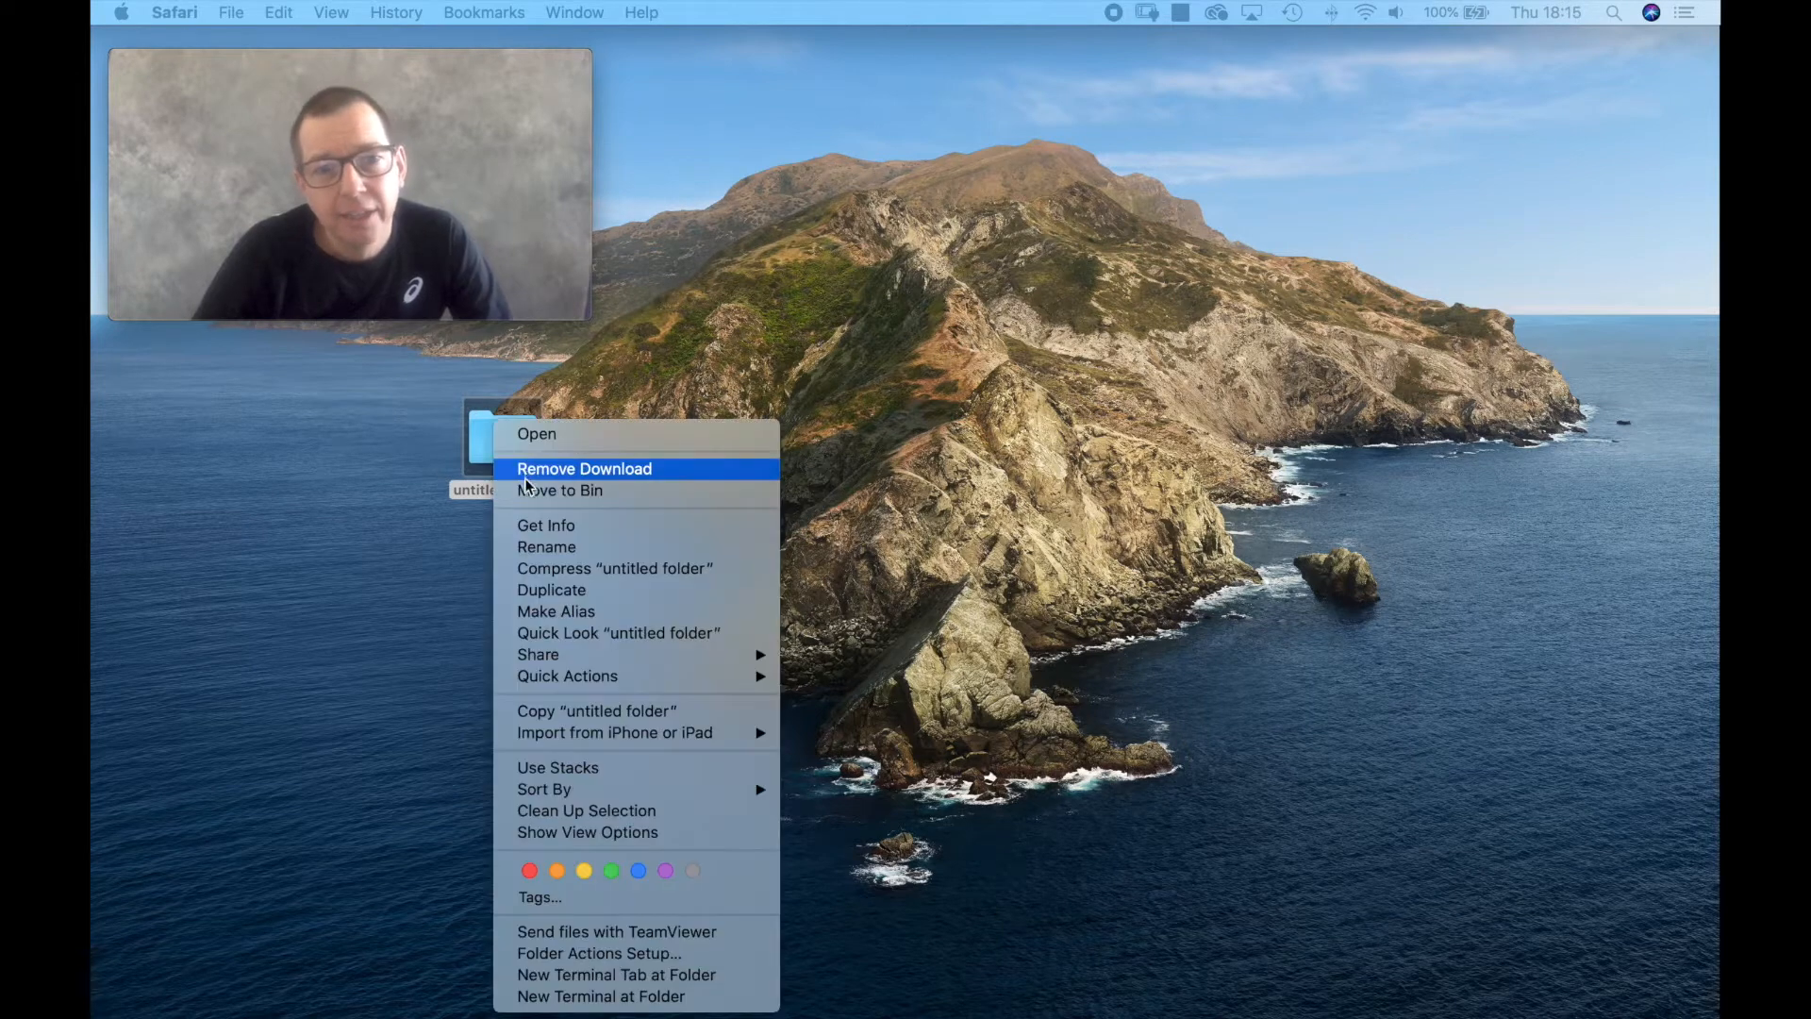
pyautogui.click(531, 548)
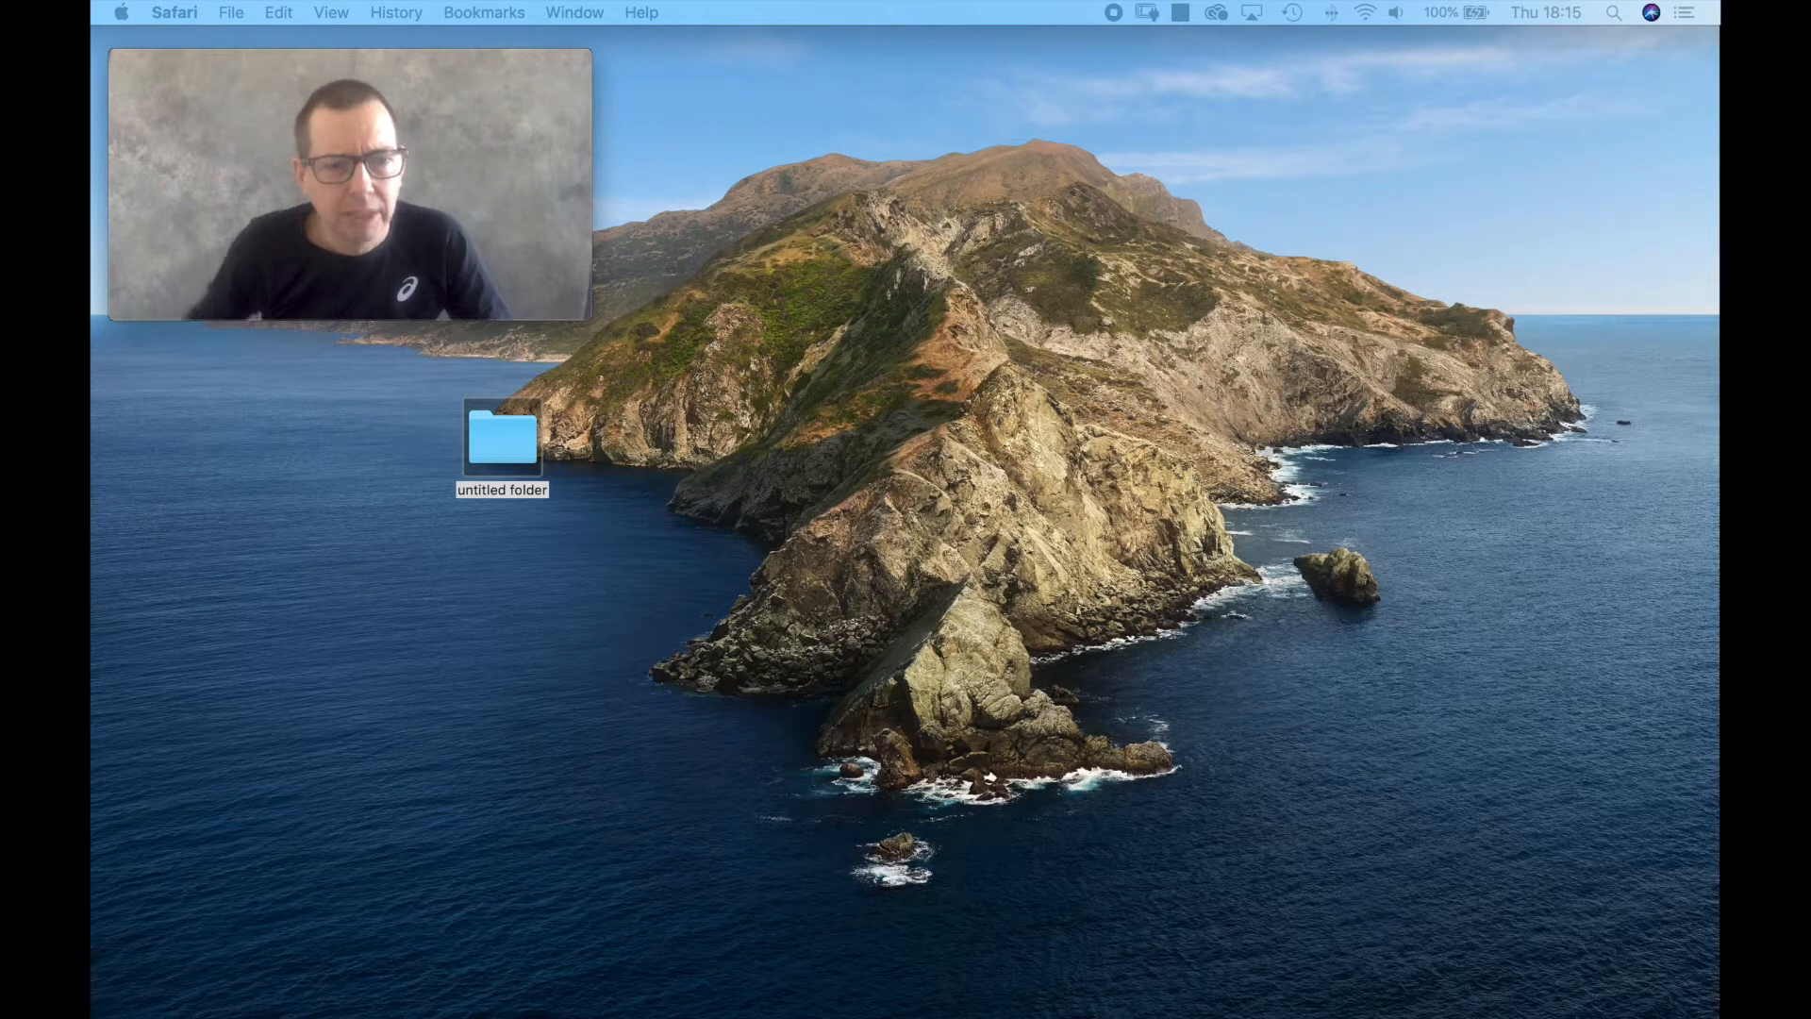
pyautogui.rightClick(498, 489)
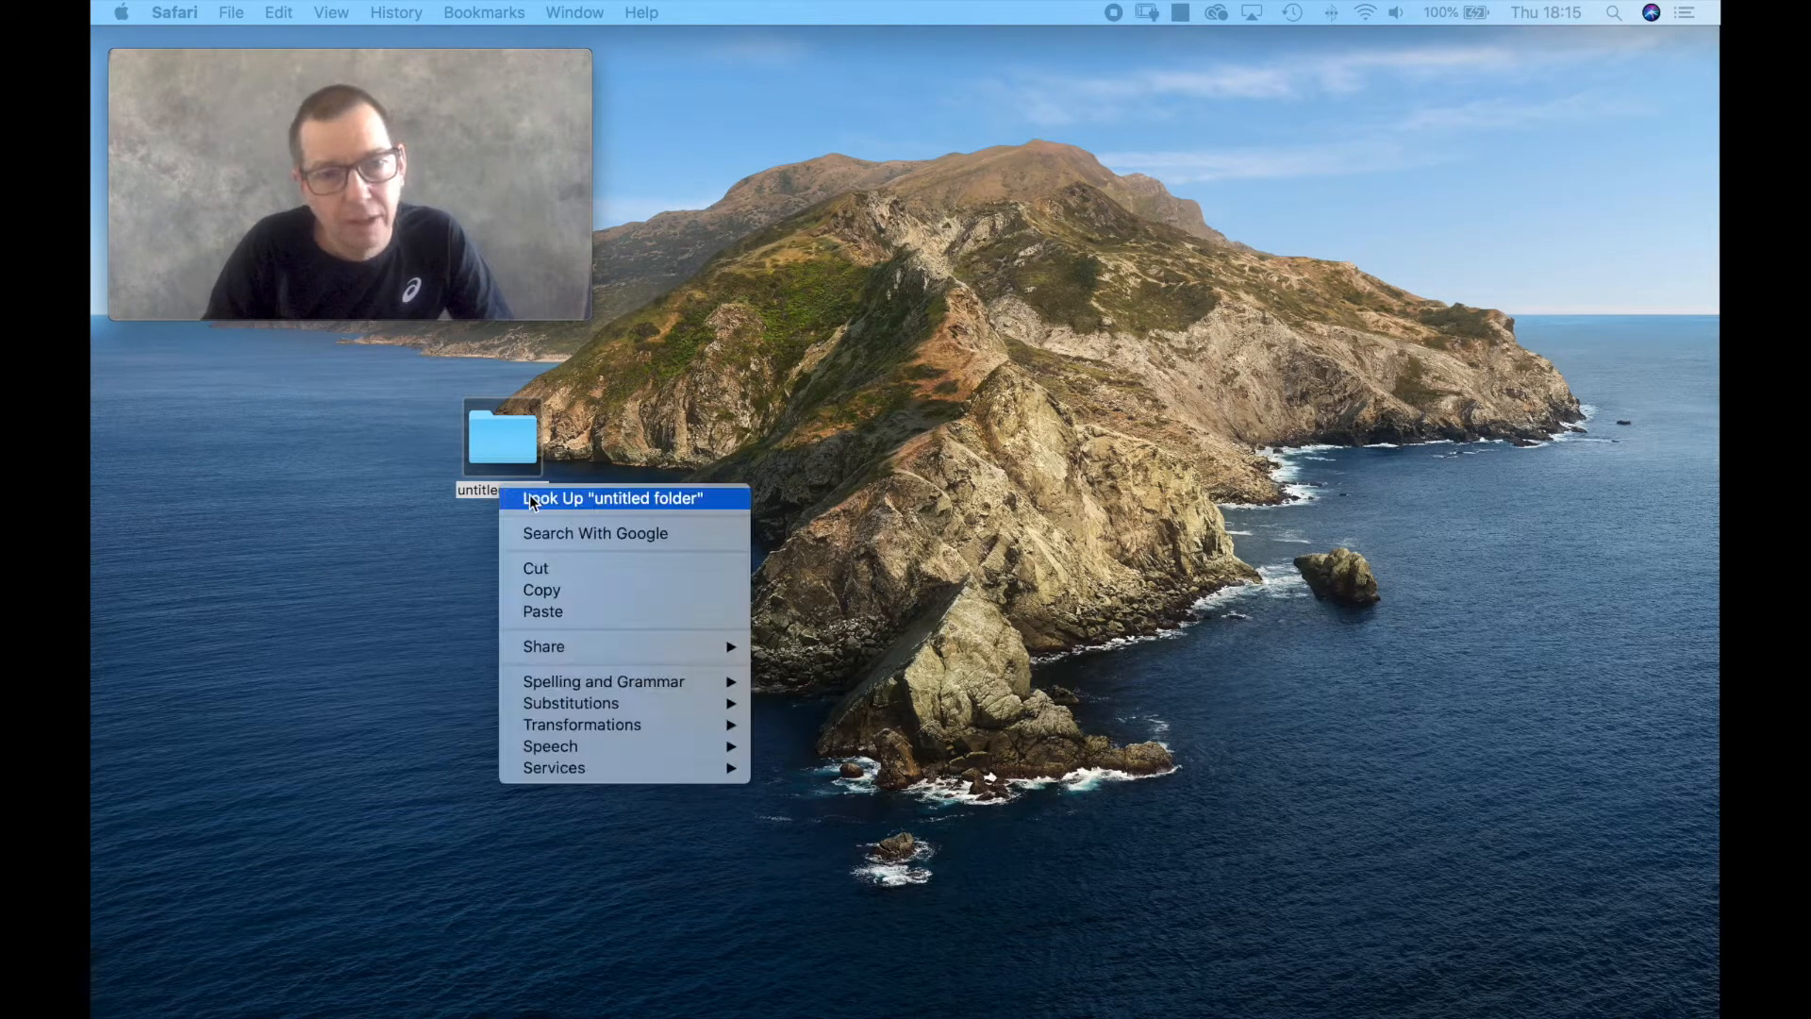
pyautogui.click(478, 490)
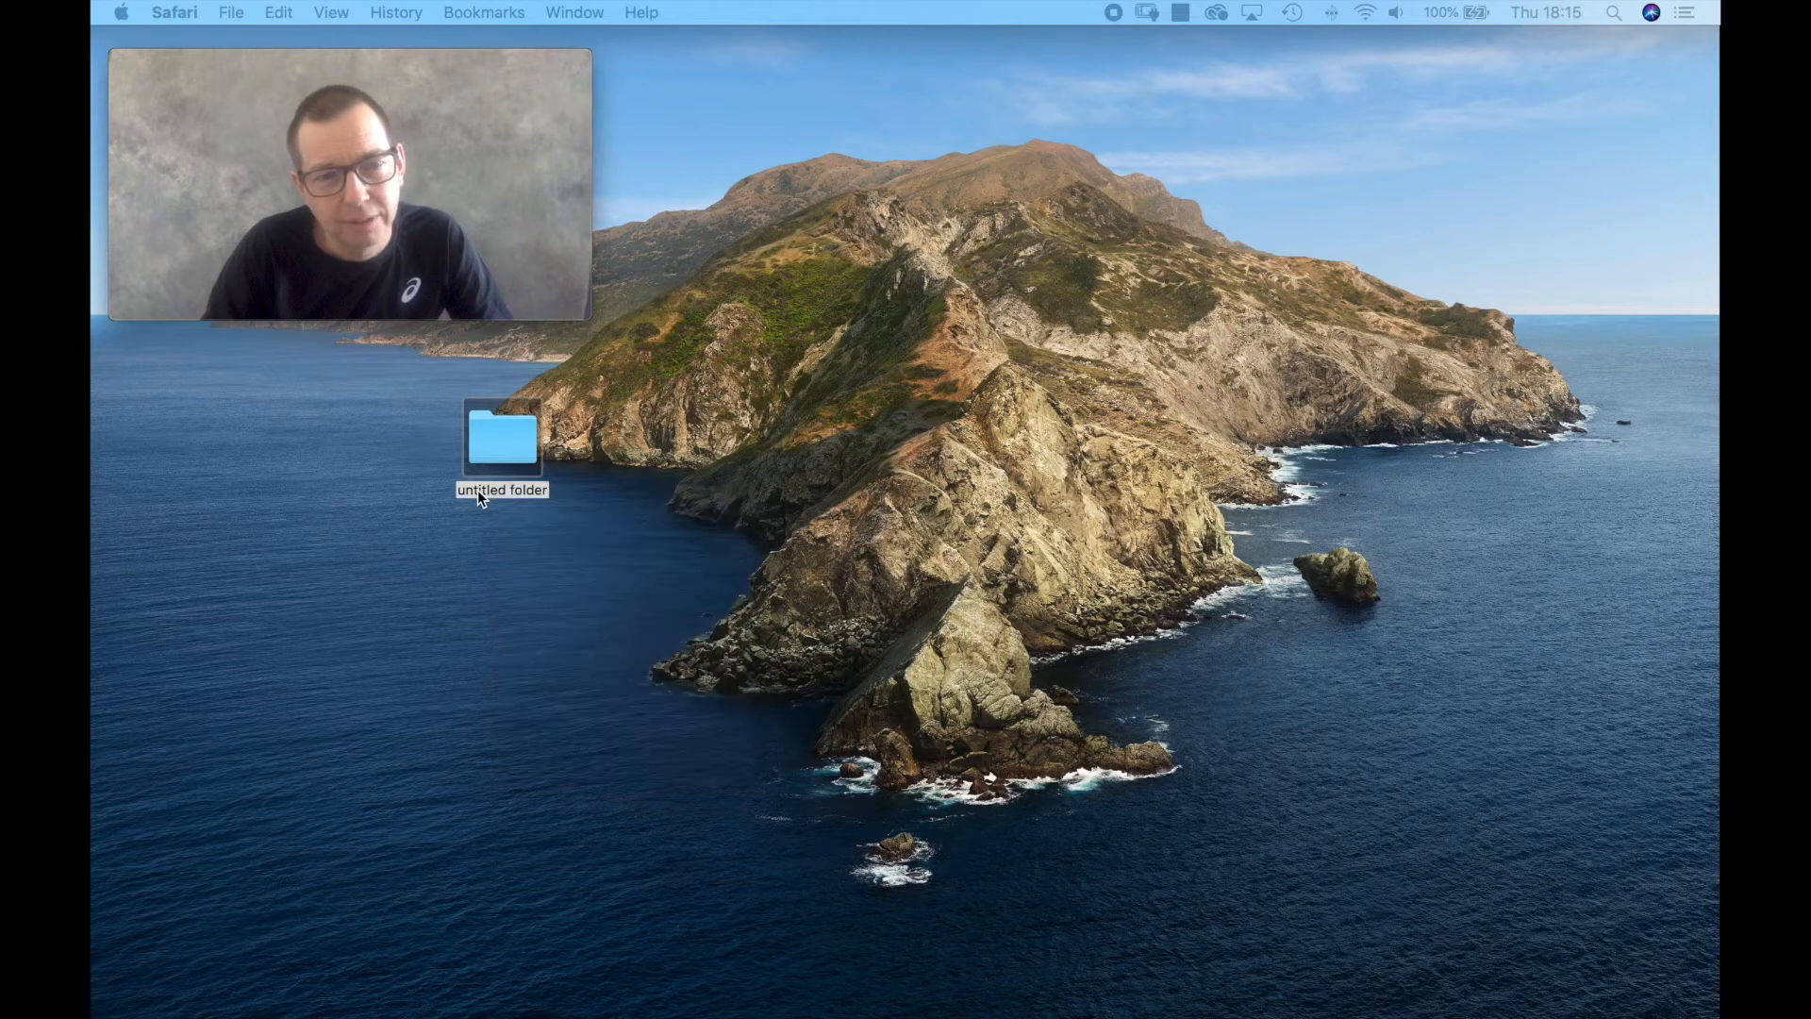
pyautogui.rightClick(481, 488)
pyautogui.click(437, 539)
pyautogui.click(490, 490)
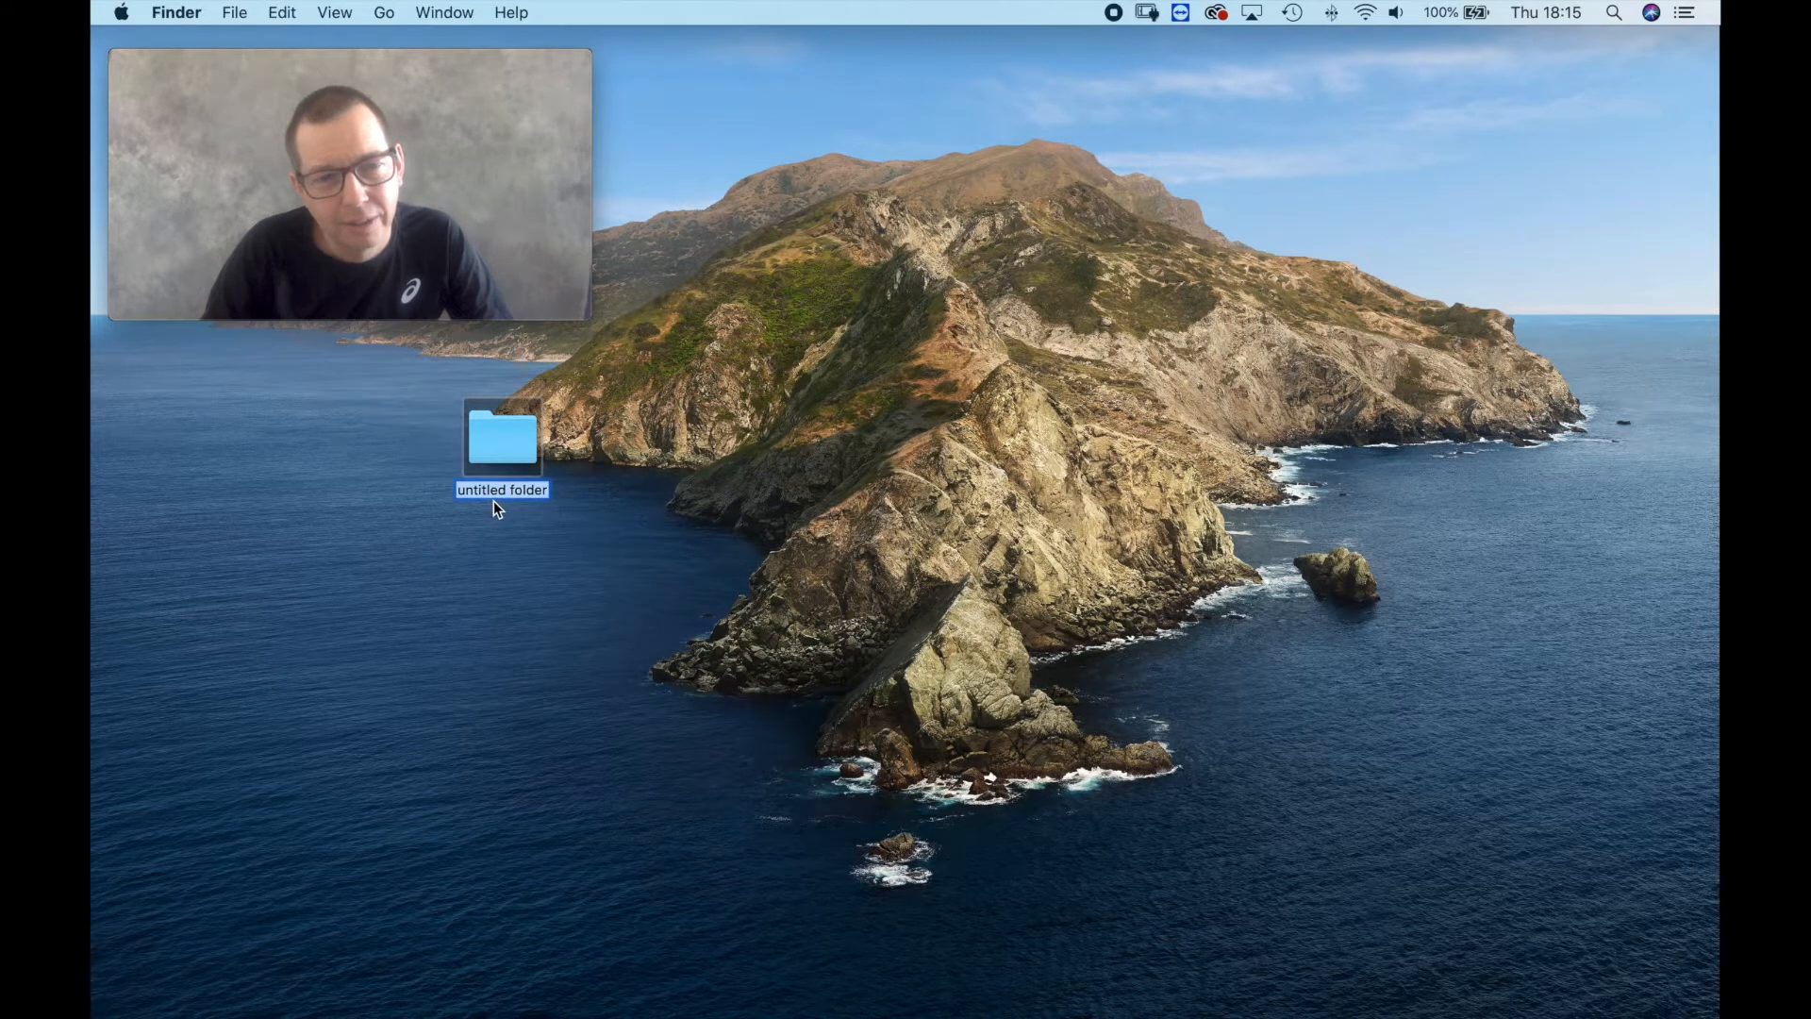
pyautogui.write('2020')
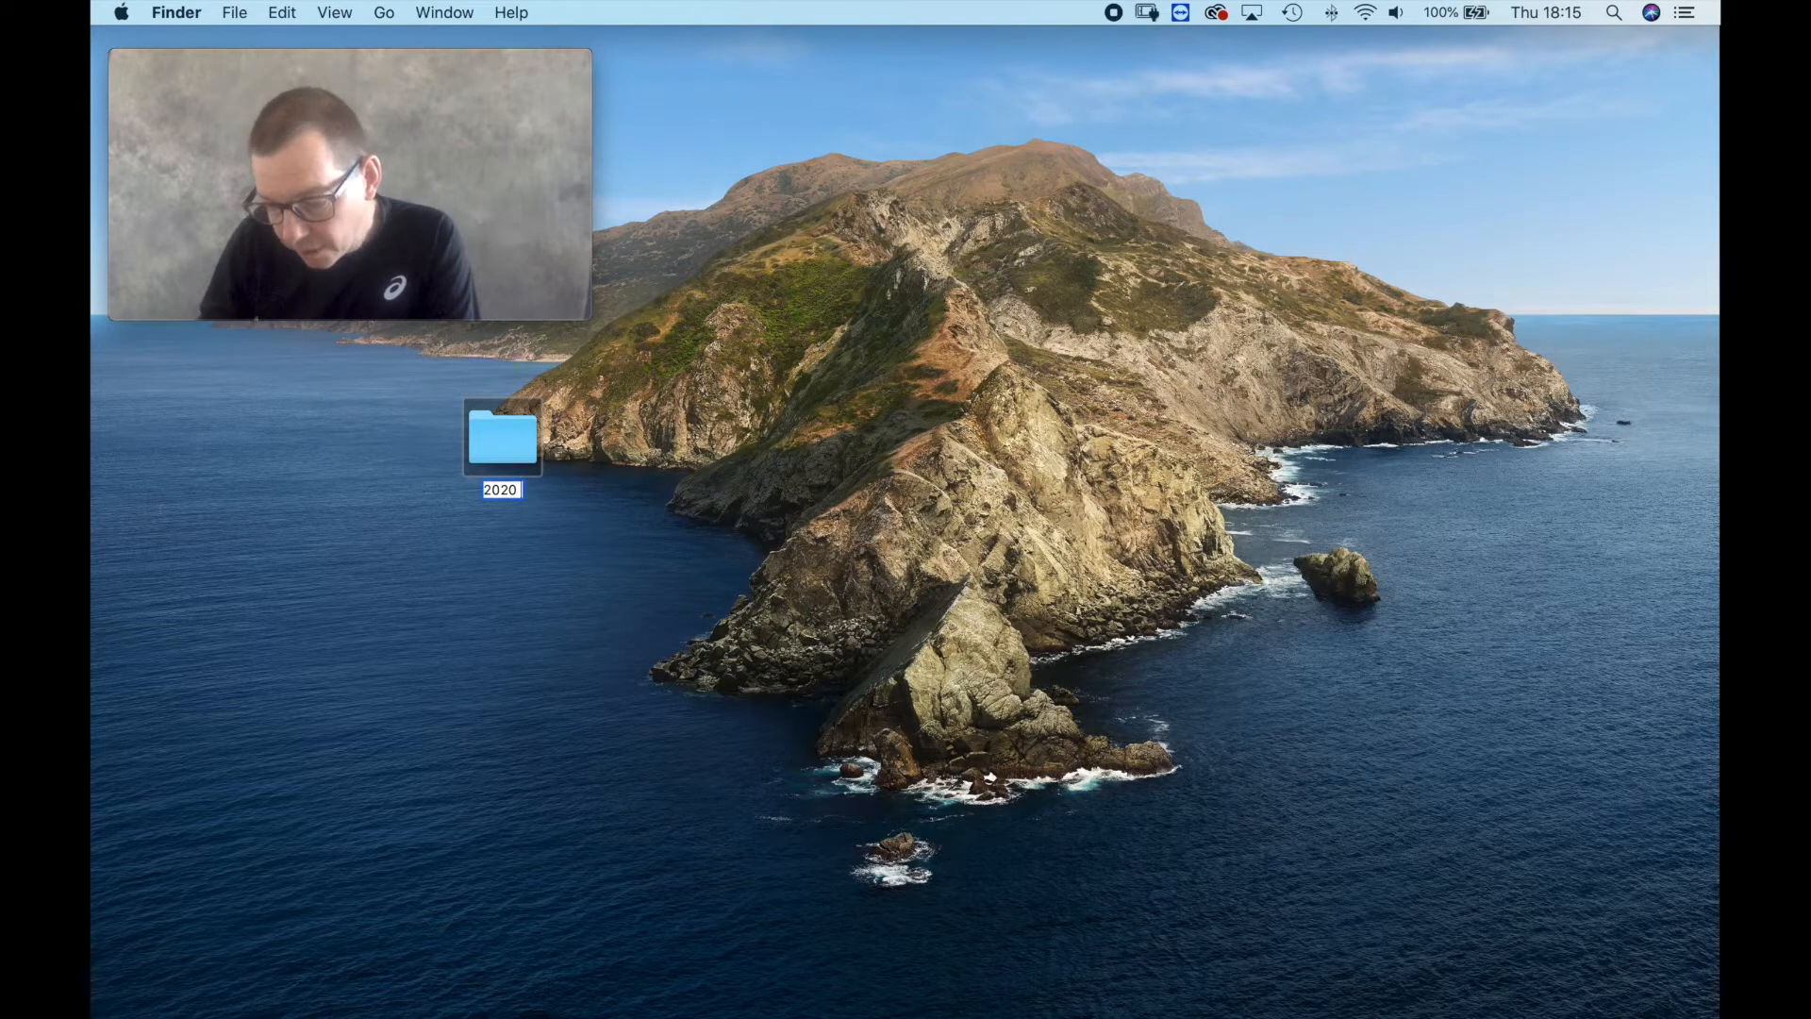
pyautogui.write(' Tem')
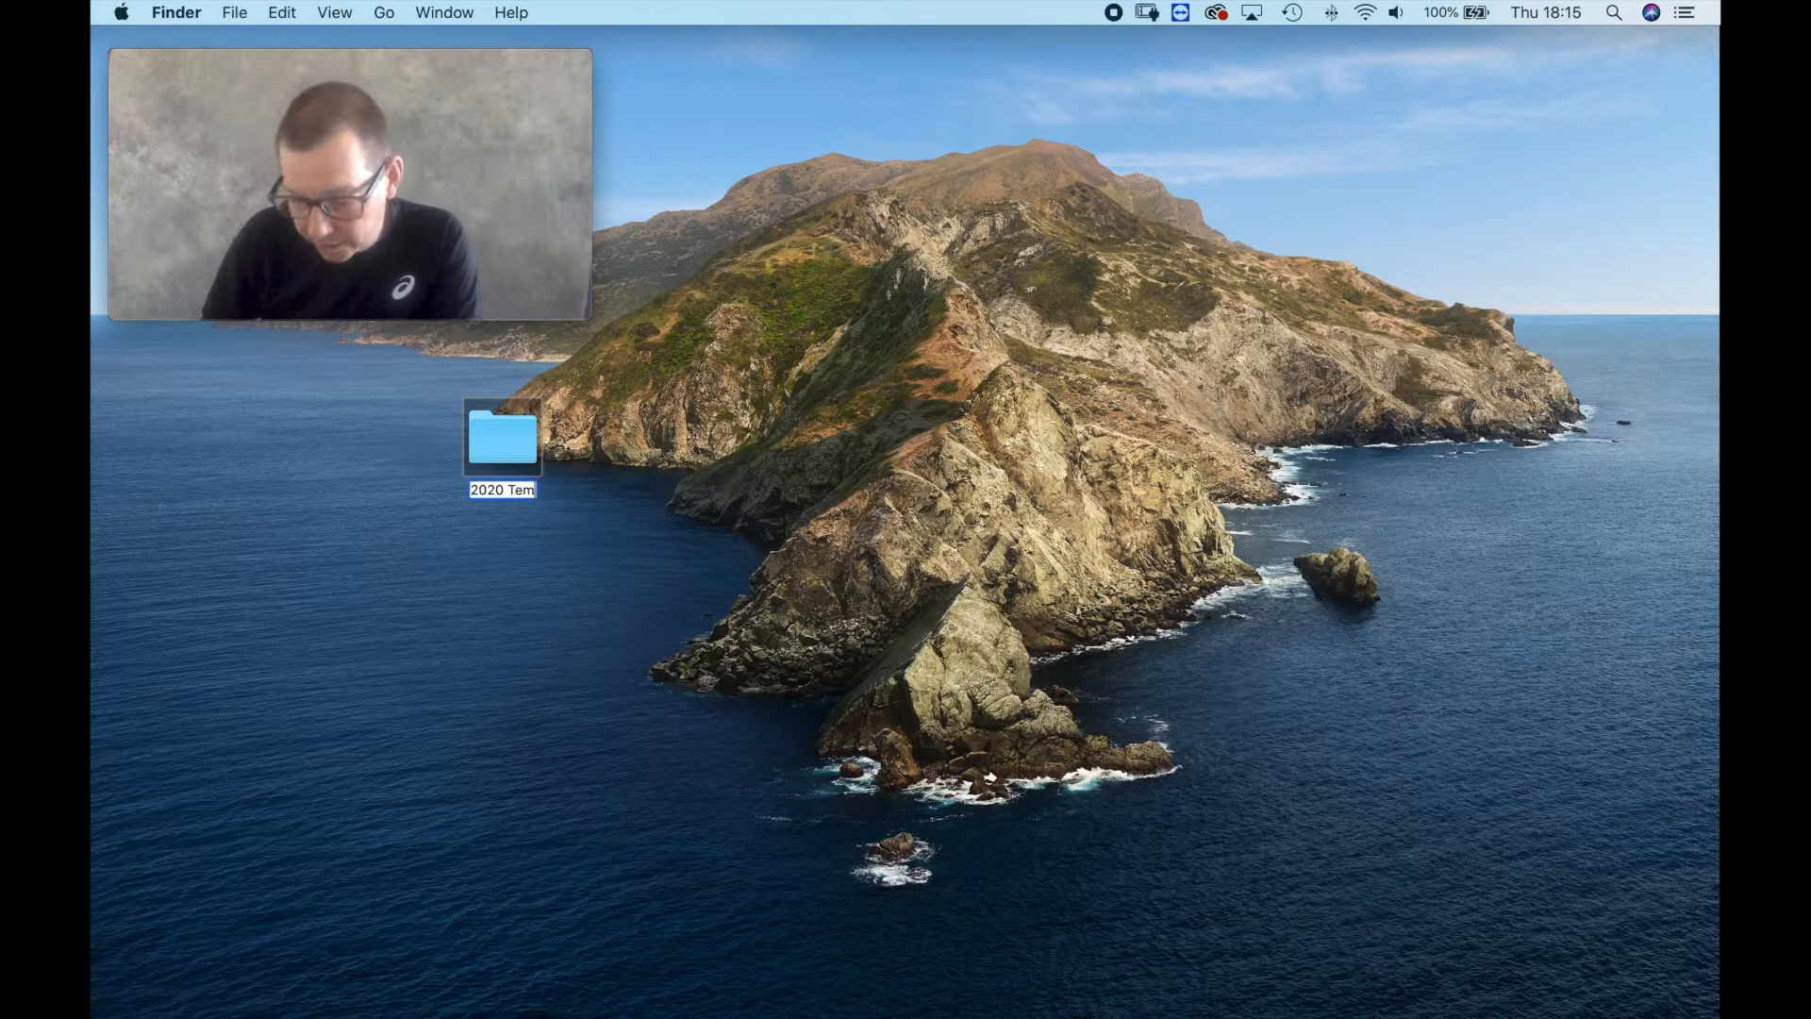
pyautogui.write('pl')
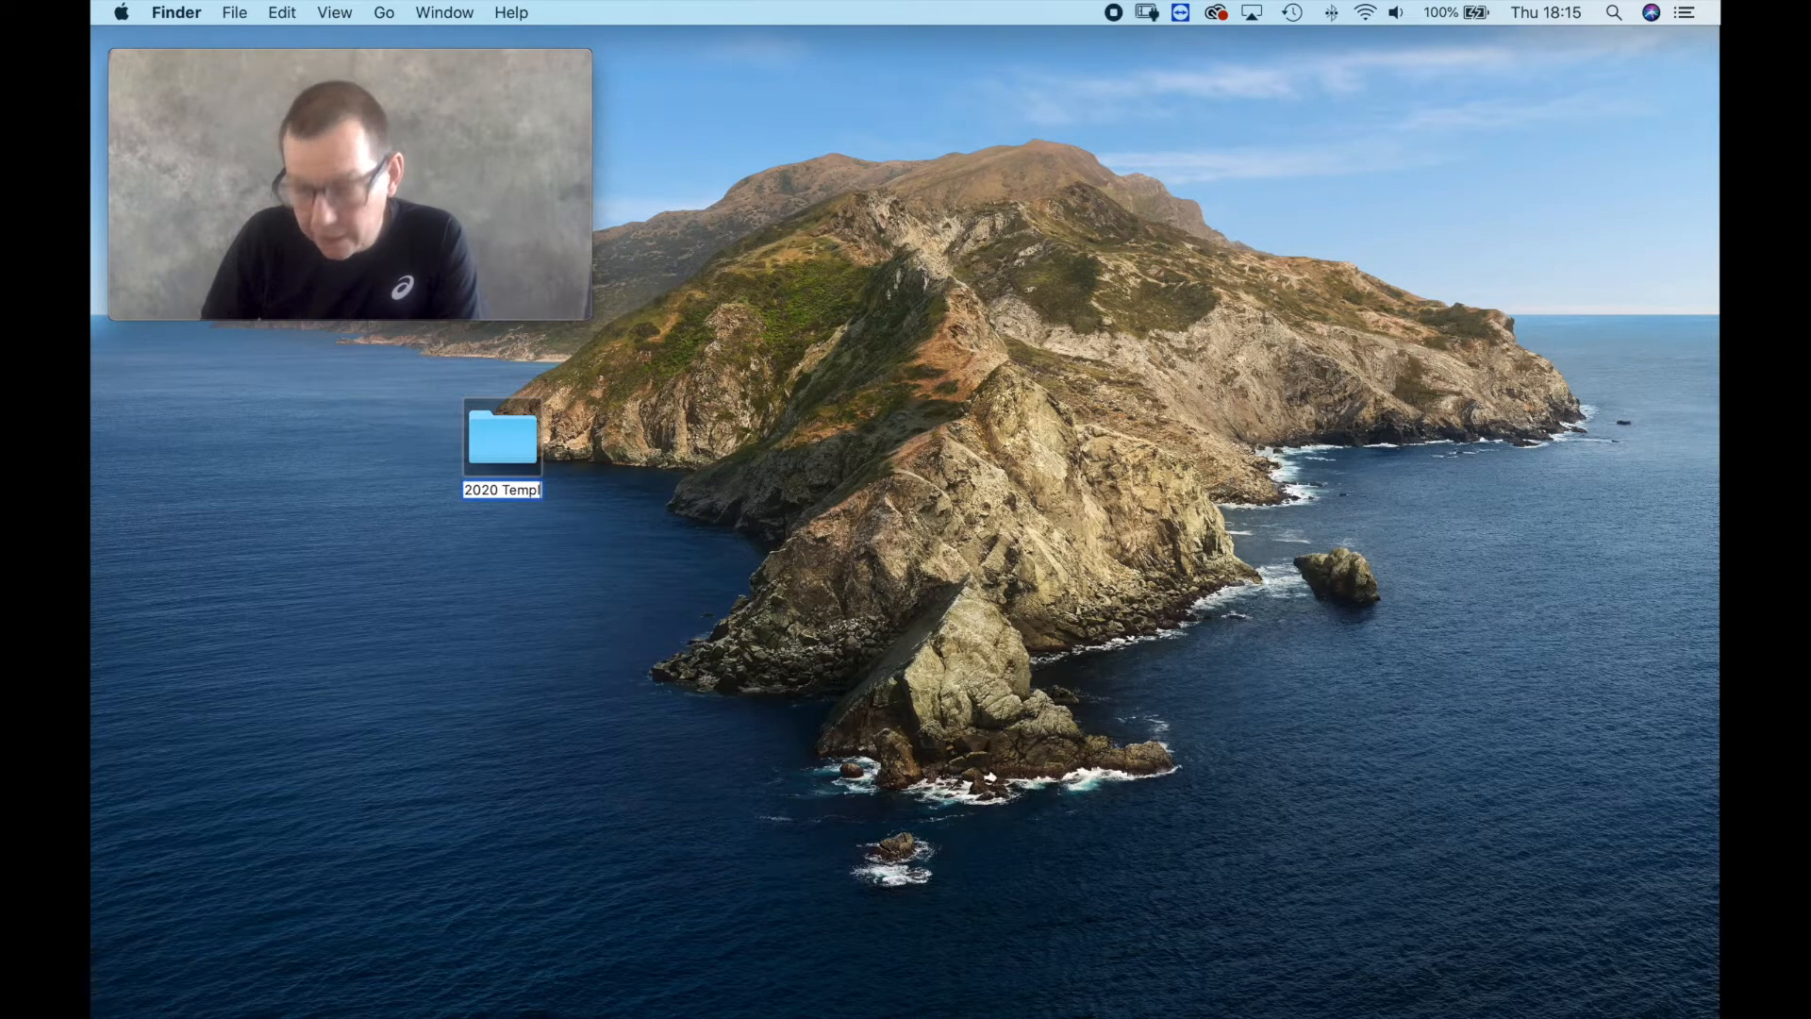
pyautogui.write('ate')
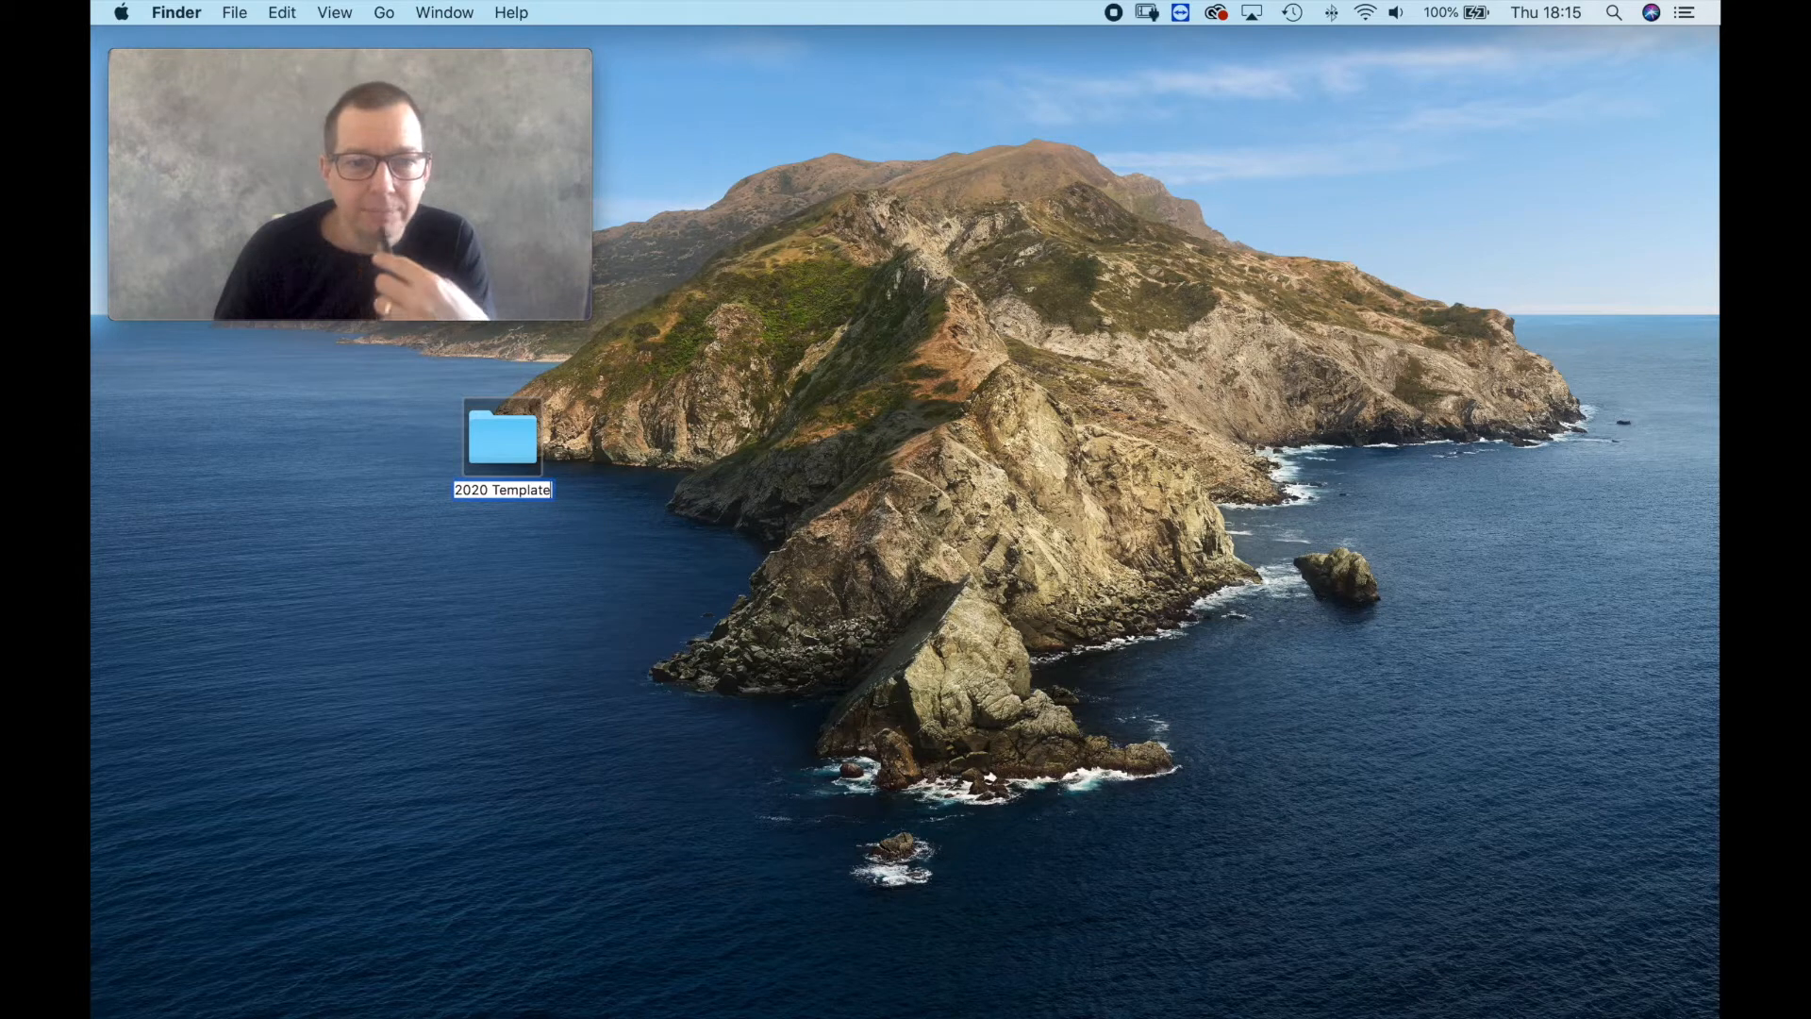
pyautogui.press('Return')
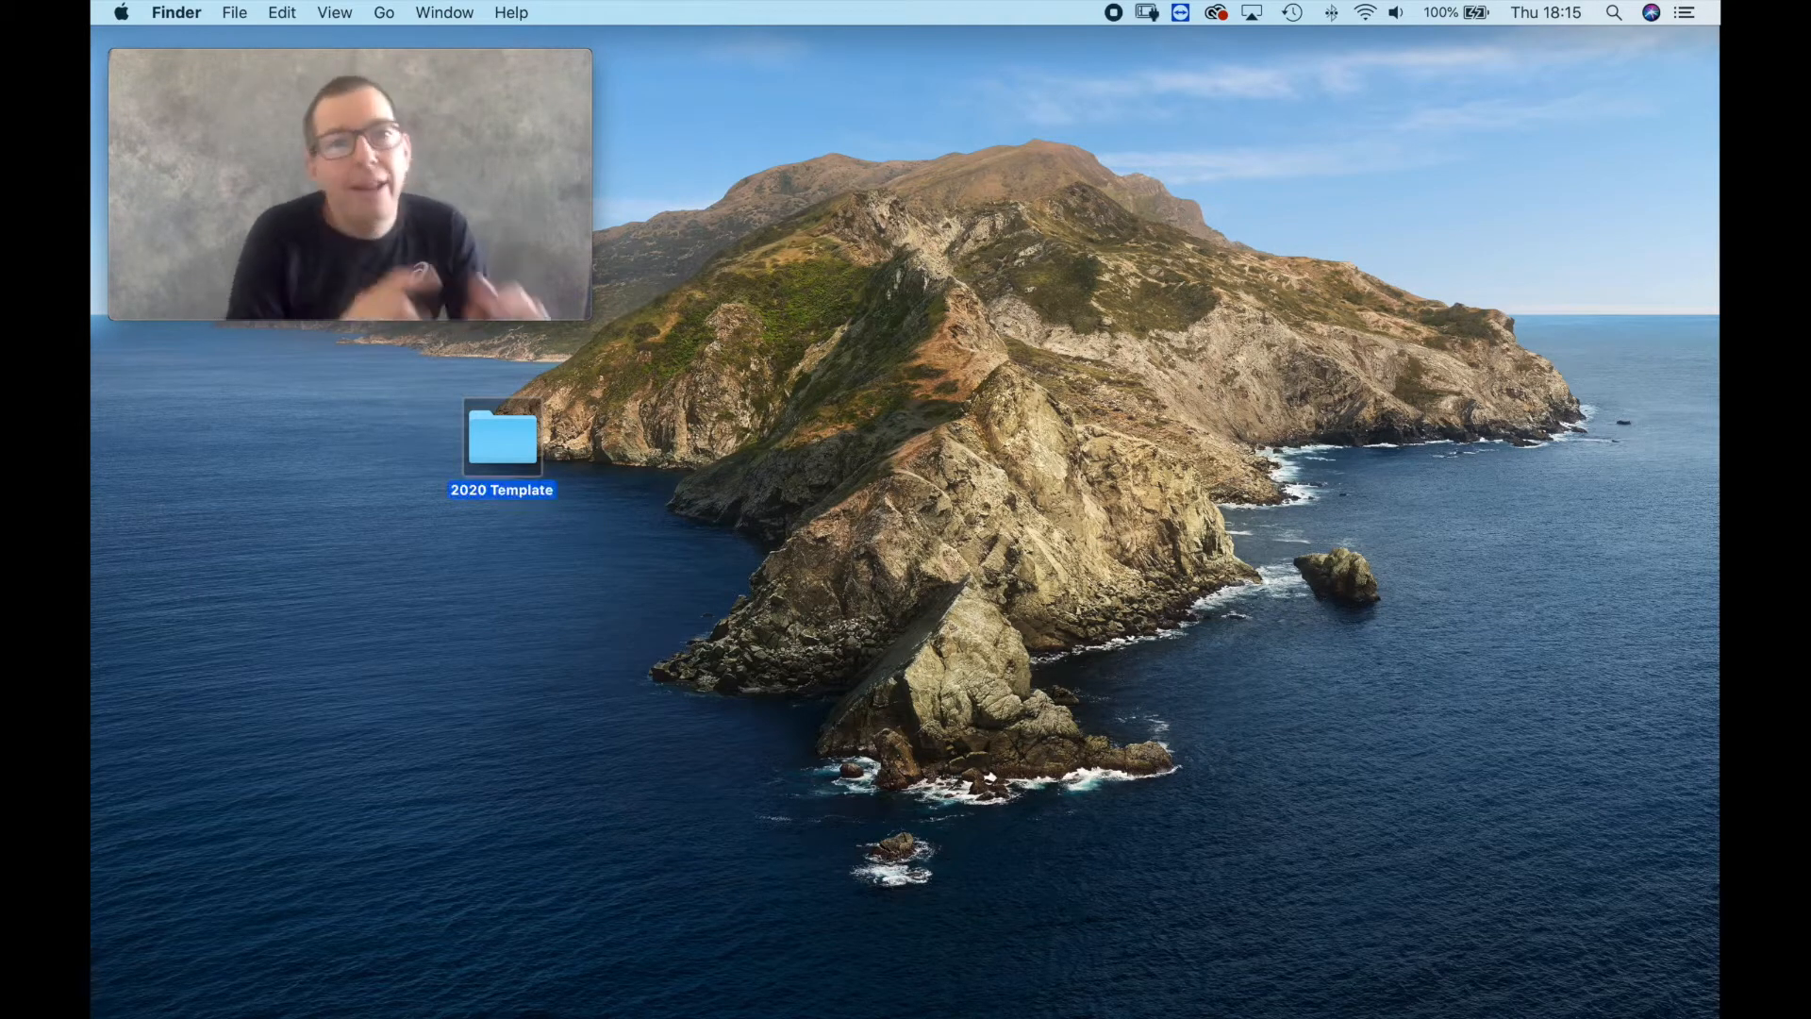
# Open the 2020 Template folder and create a subfolder in it named 001 Original Cards.
pyautogui.doubleClick(515, 451)
pyautogui.moveTo(794, 168); pyautogui.dragTo(887, 111)
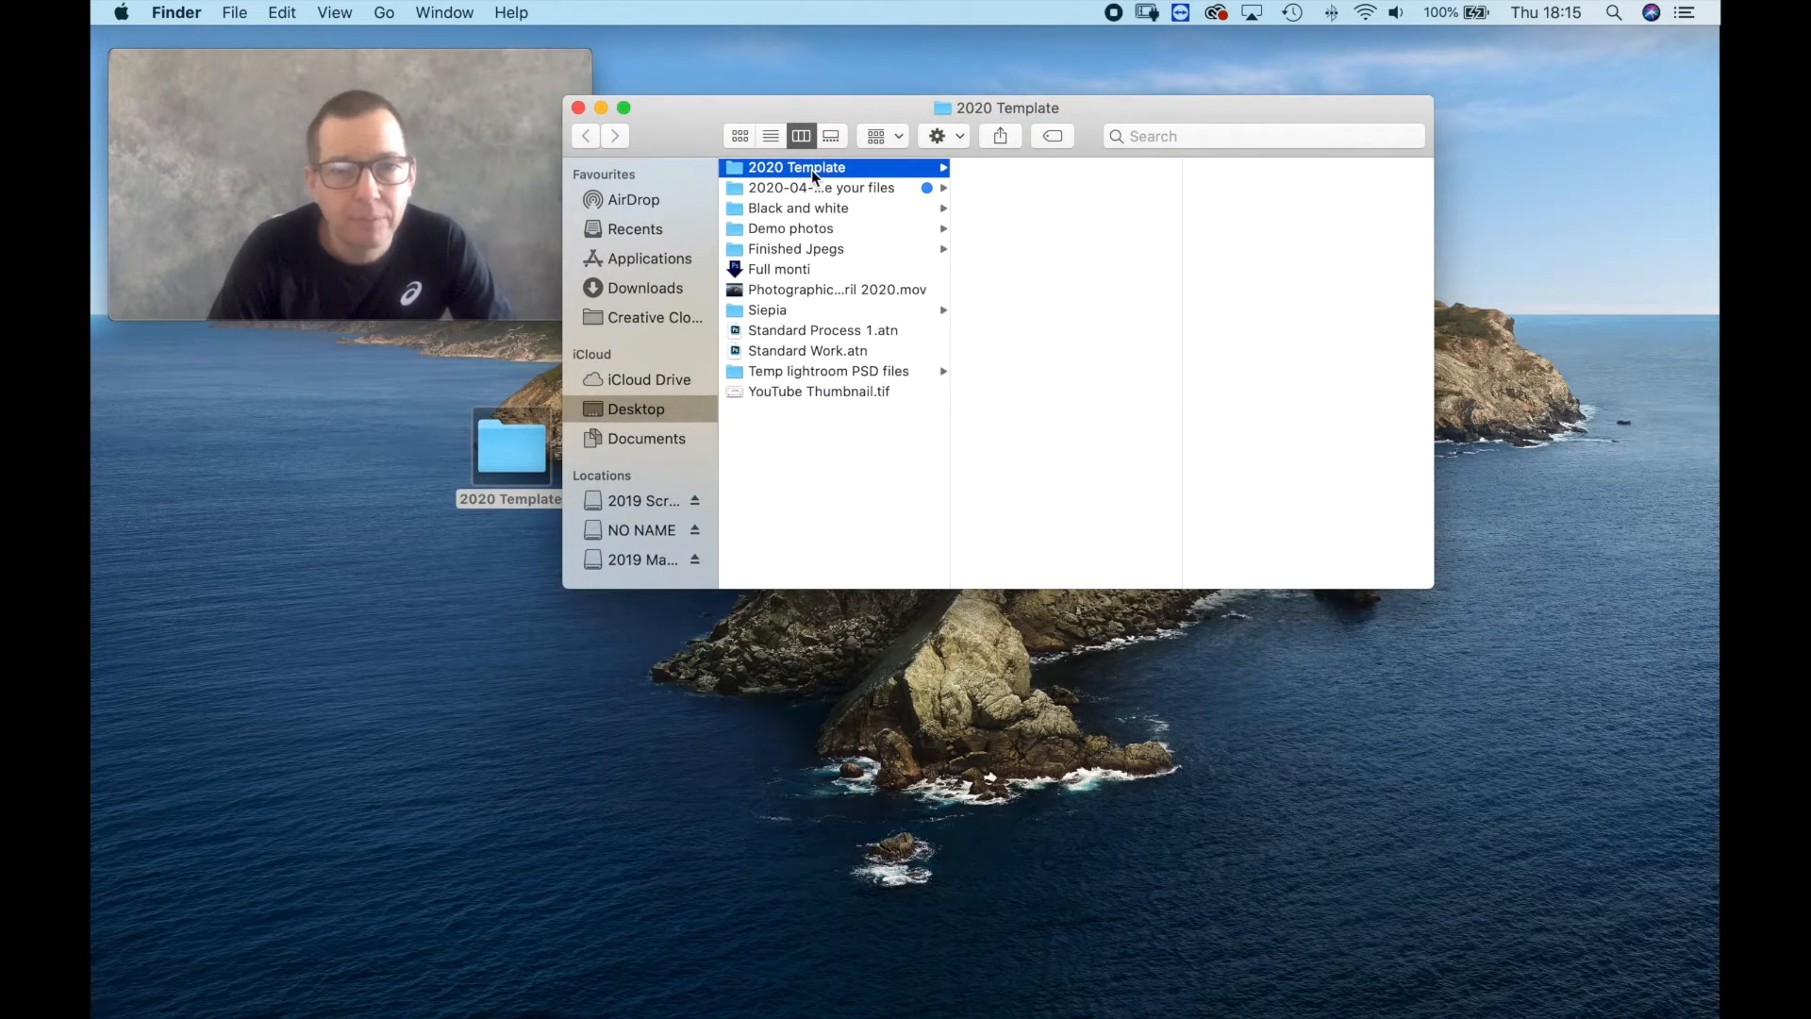
pyautogui.rightClick(987, 189)
pyautogui.click(1019, 201)
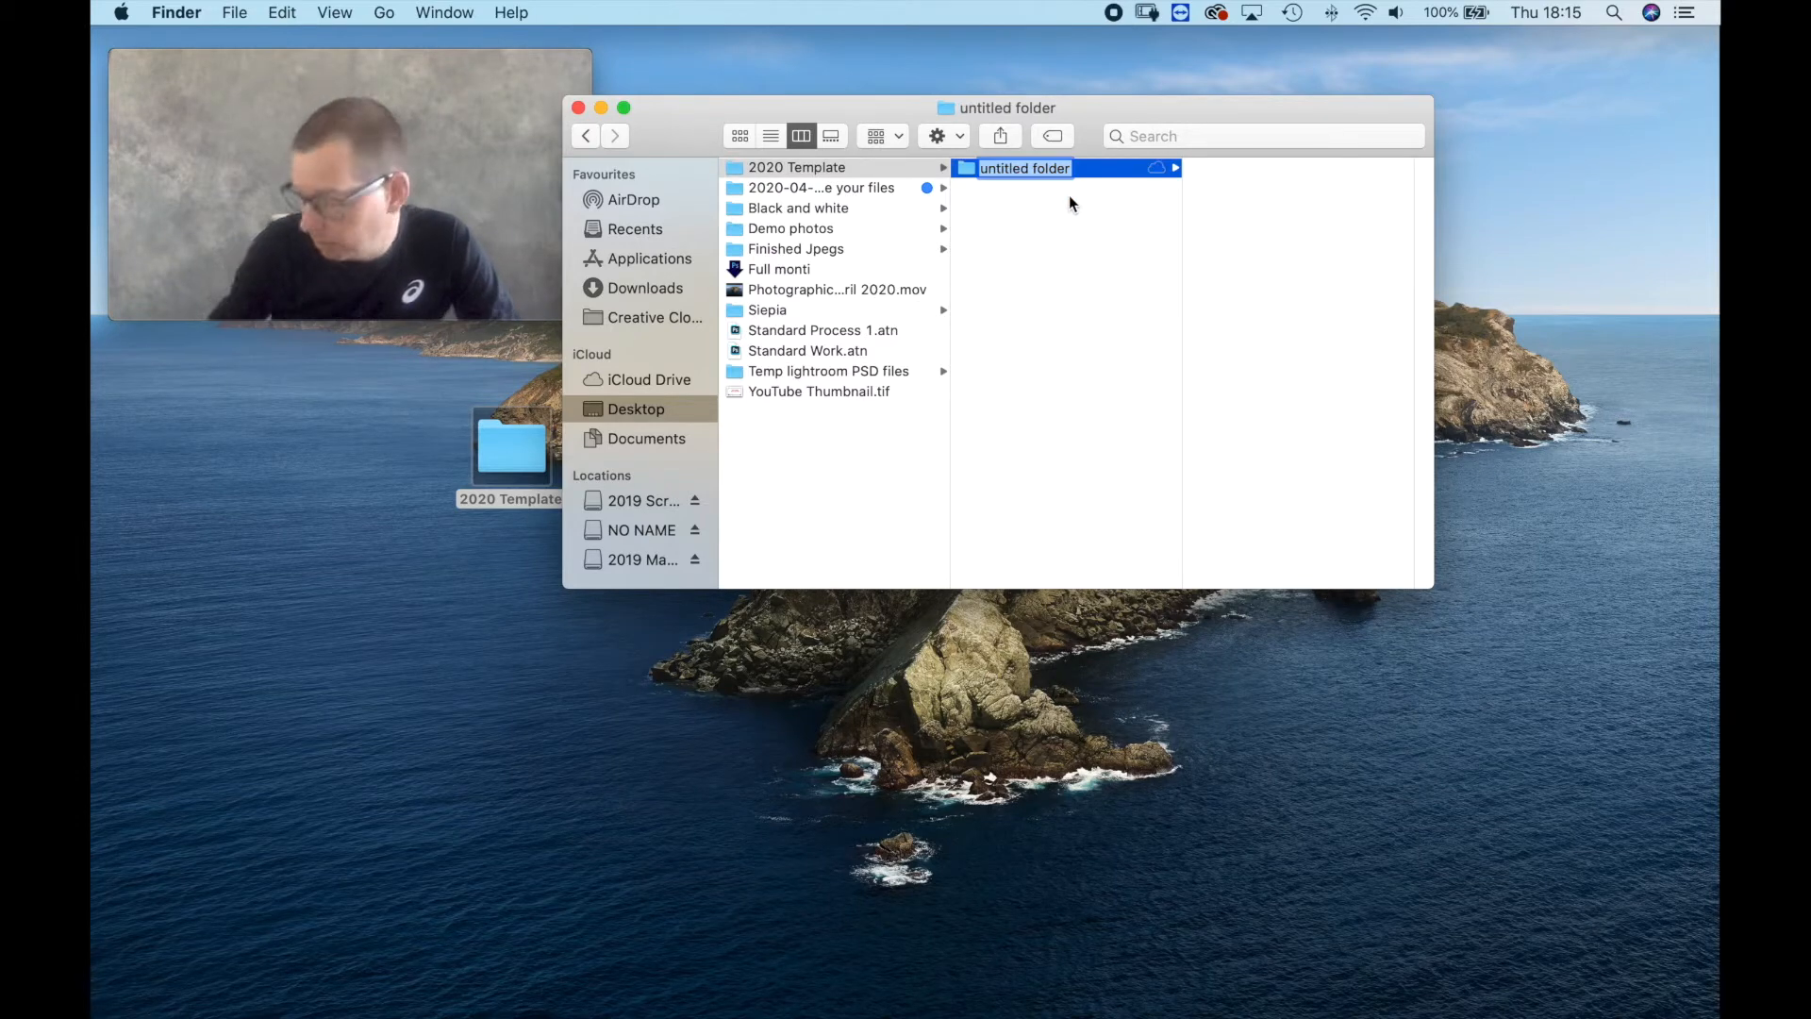
pyautogui.write('001')
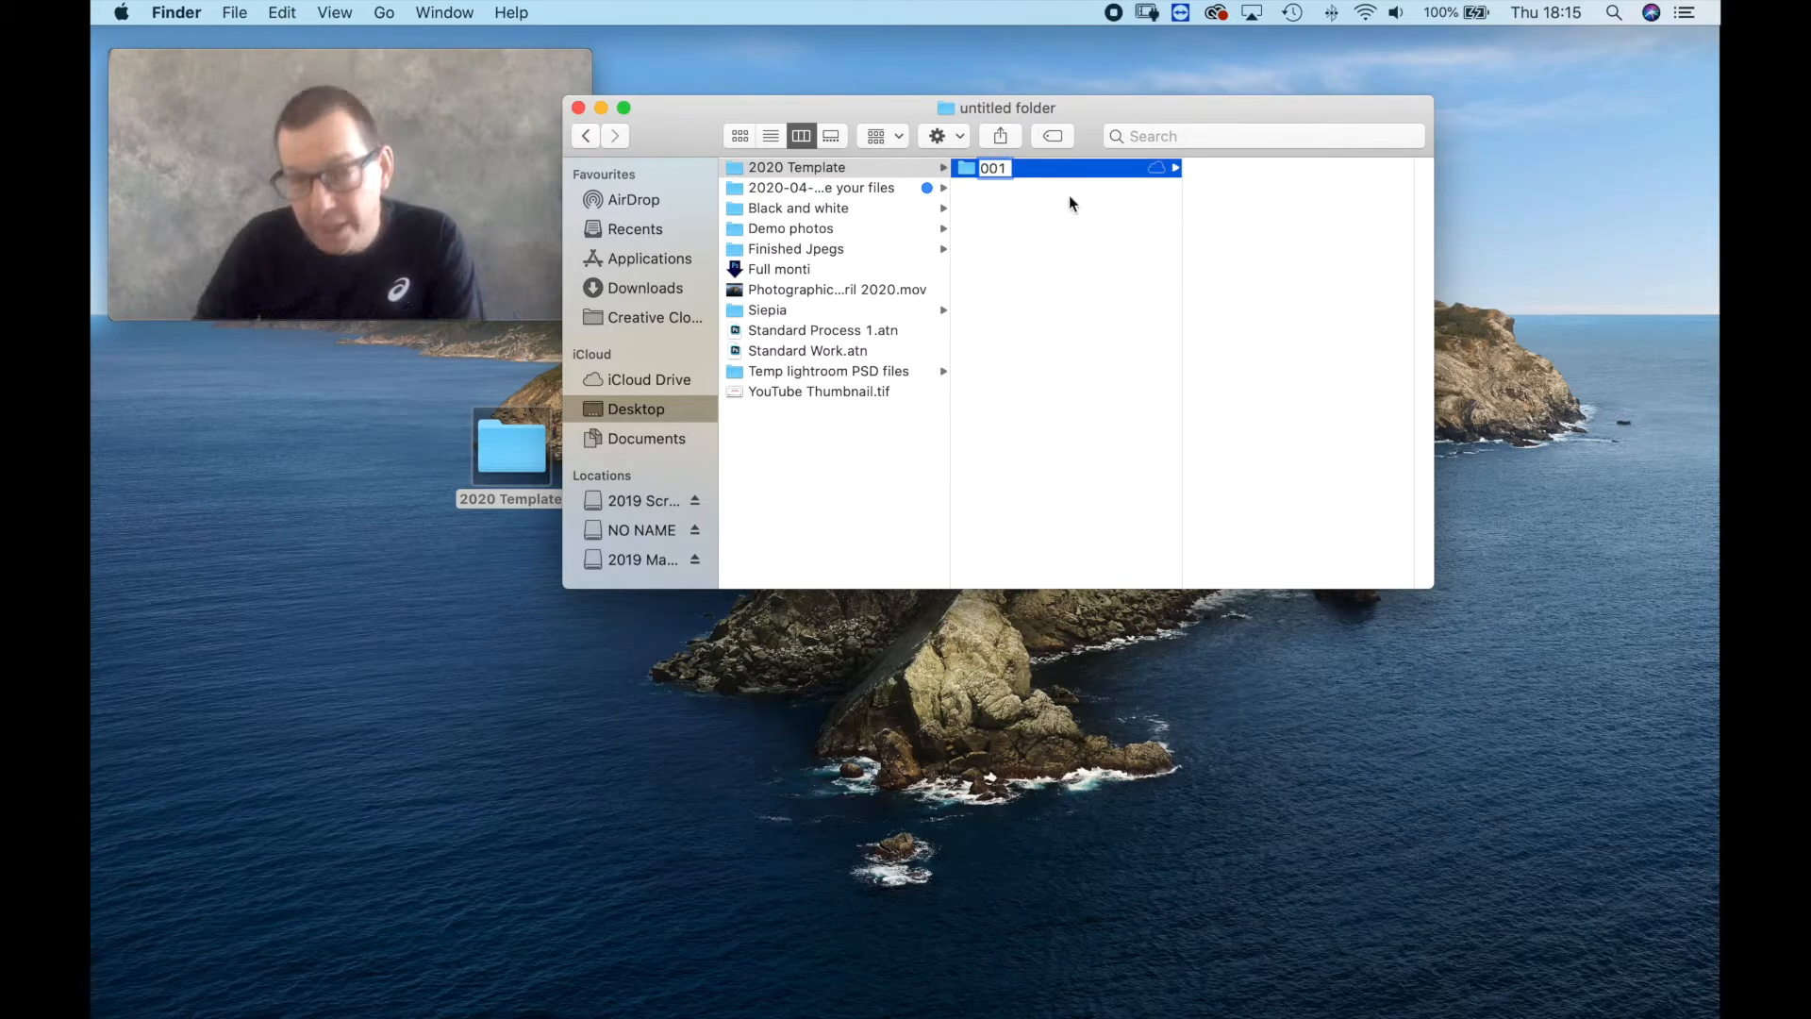
pyautogui.write(' O')
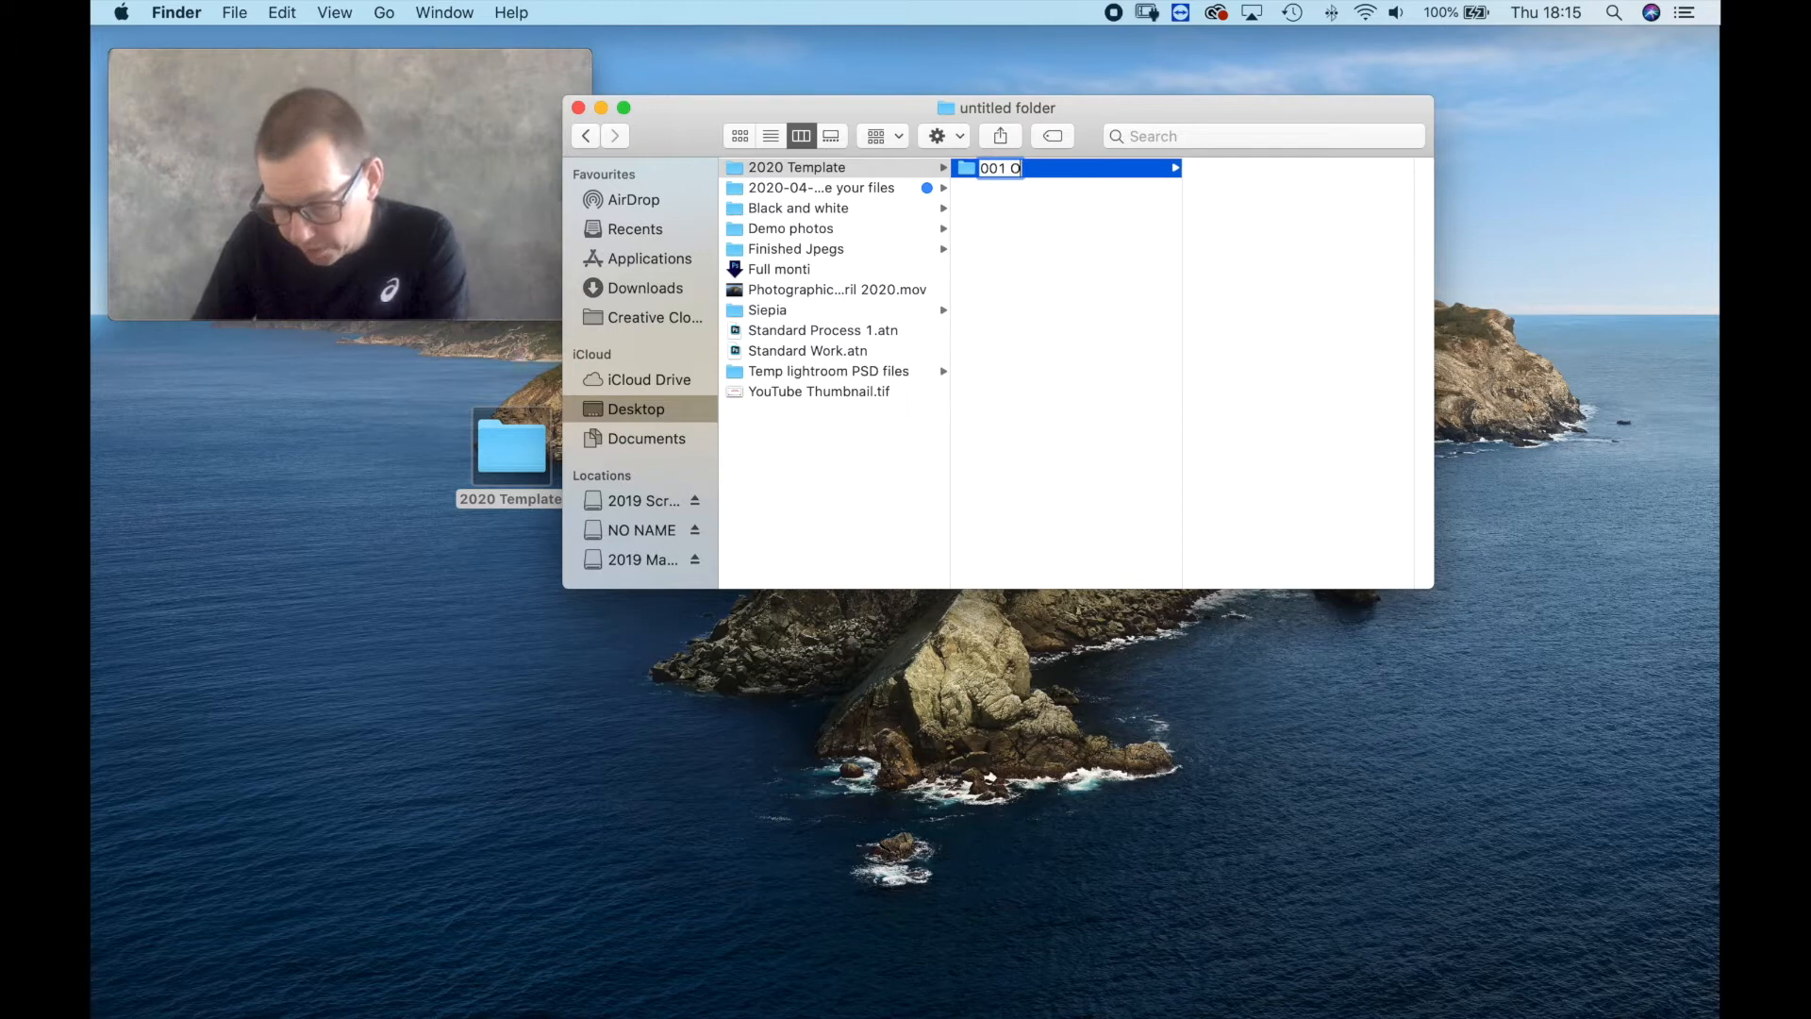
pyautogui.write('r')
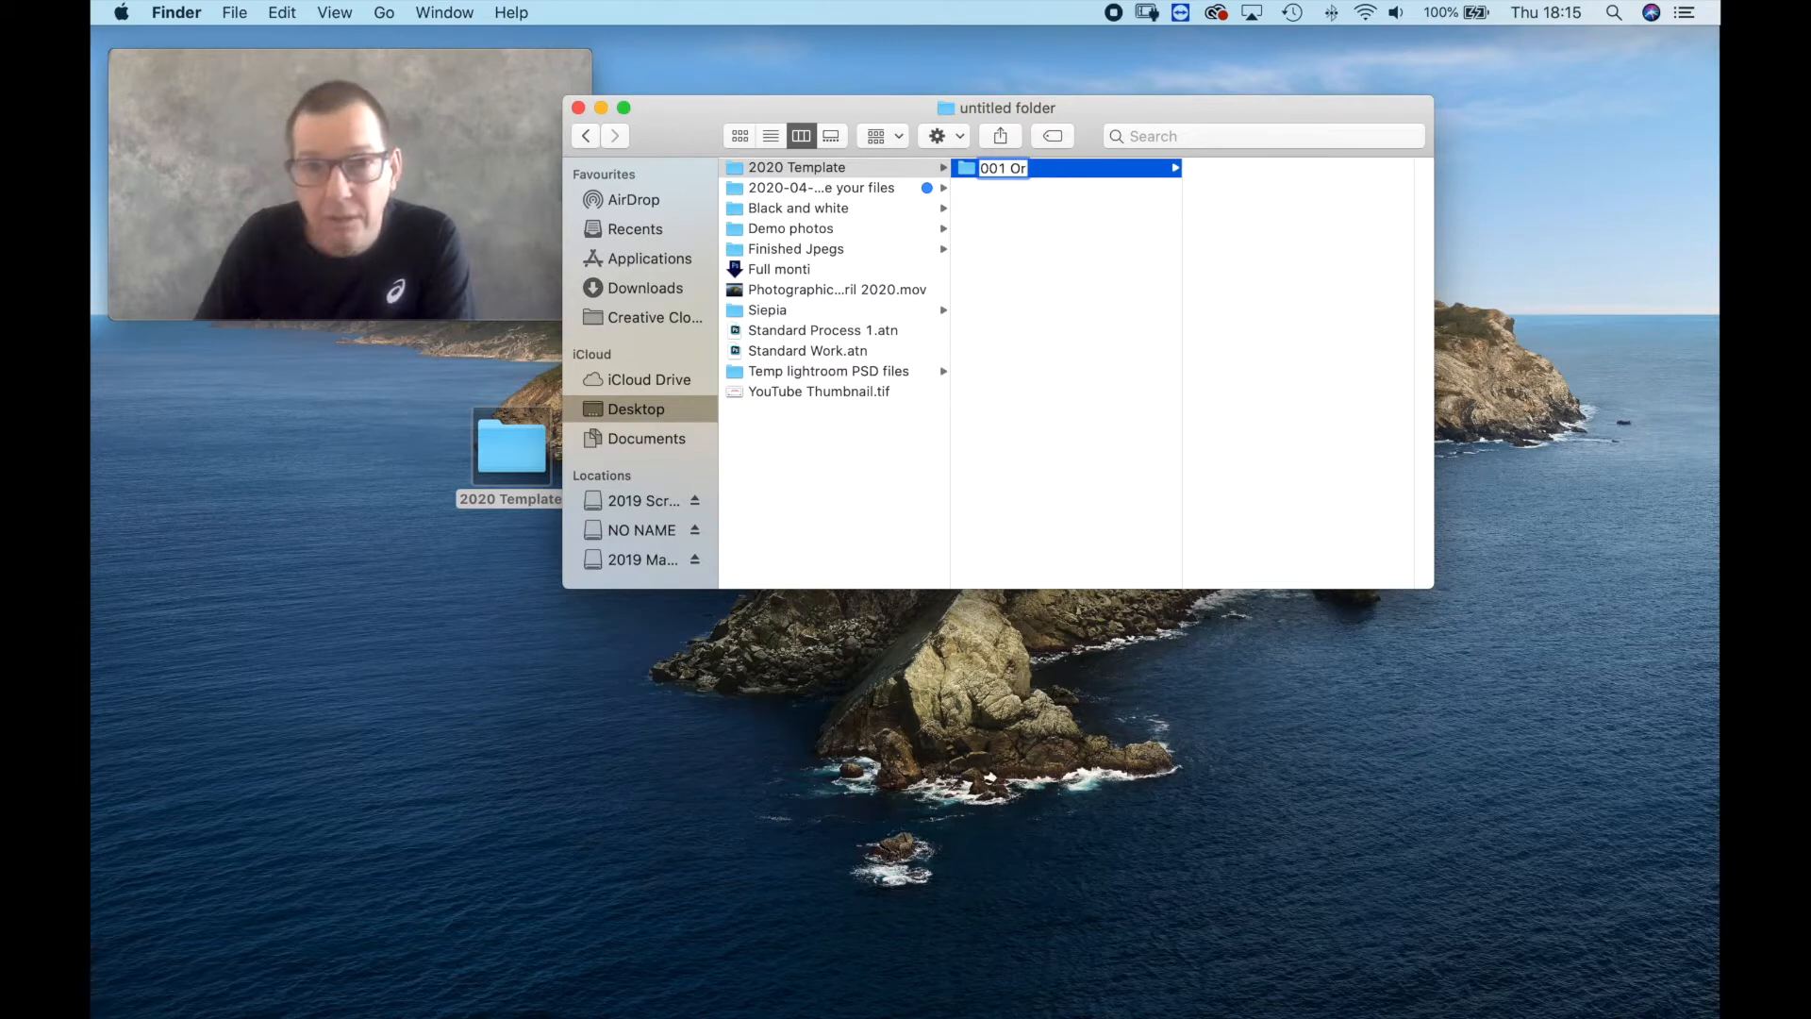
pyautogui.write('iginal')
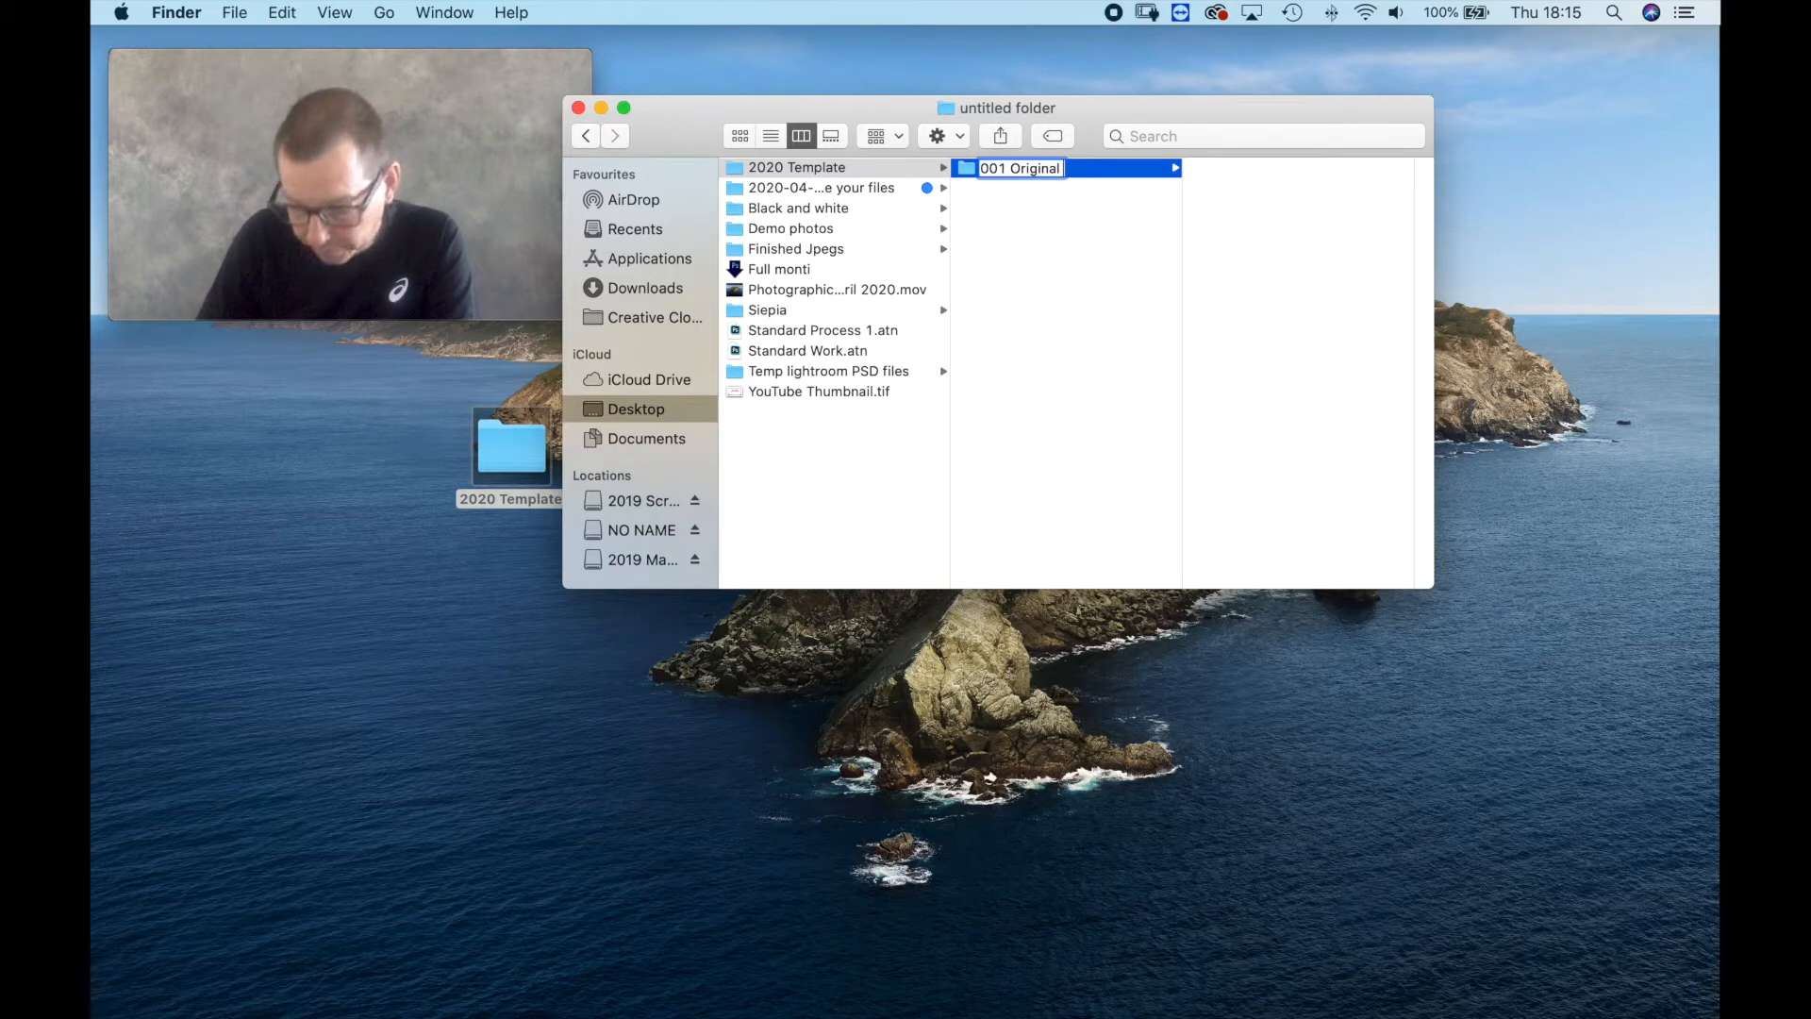
pyautogui.write(' Cards')
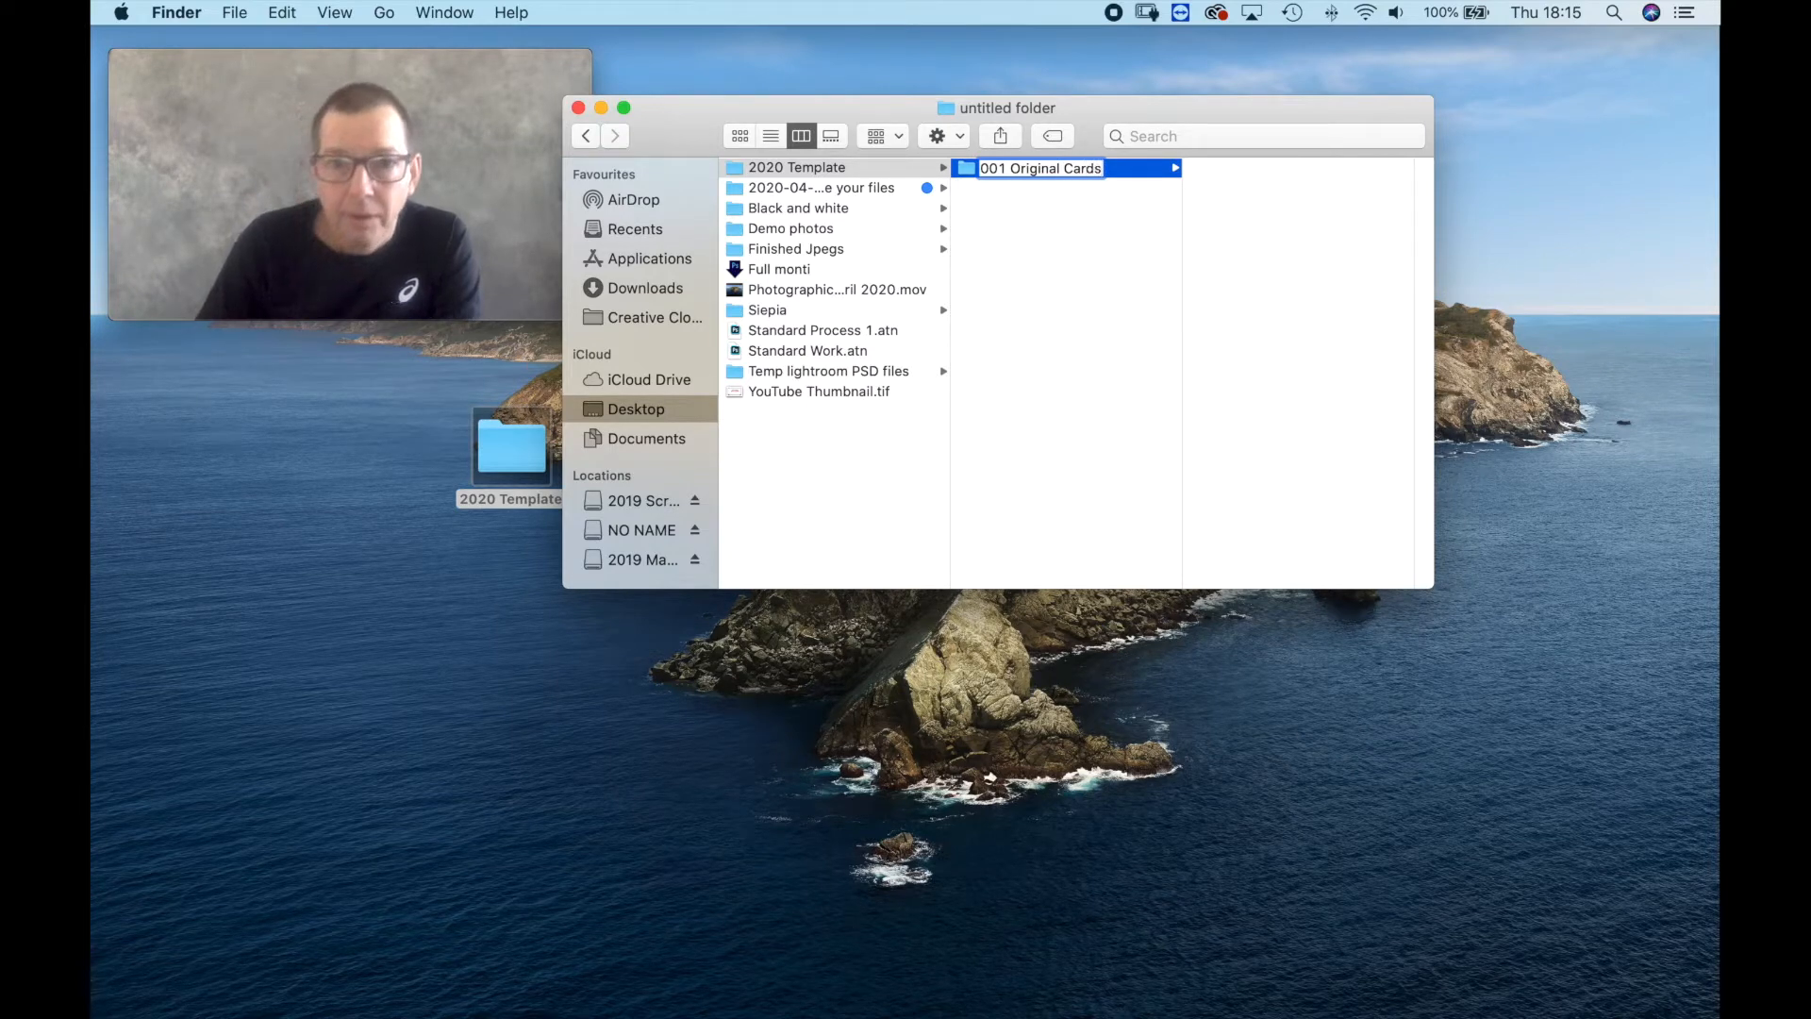
pyautogui.press('Return')
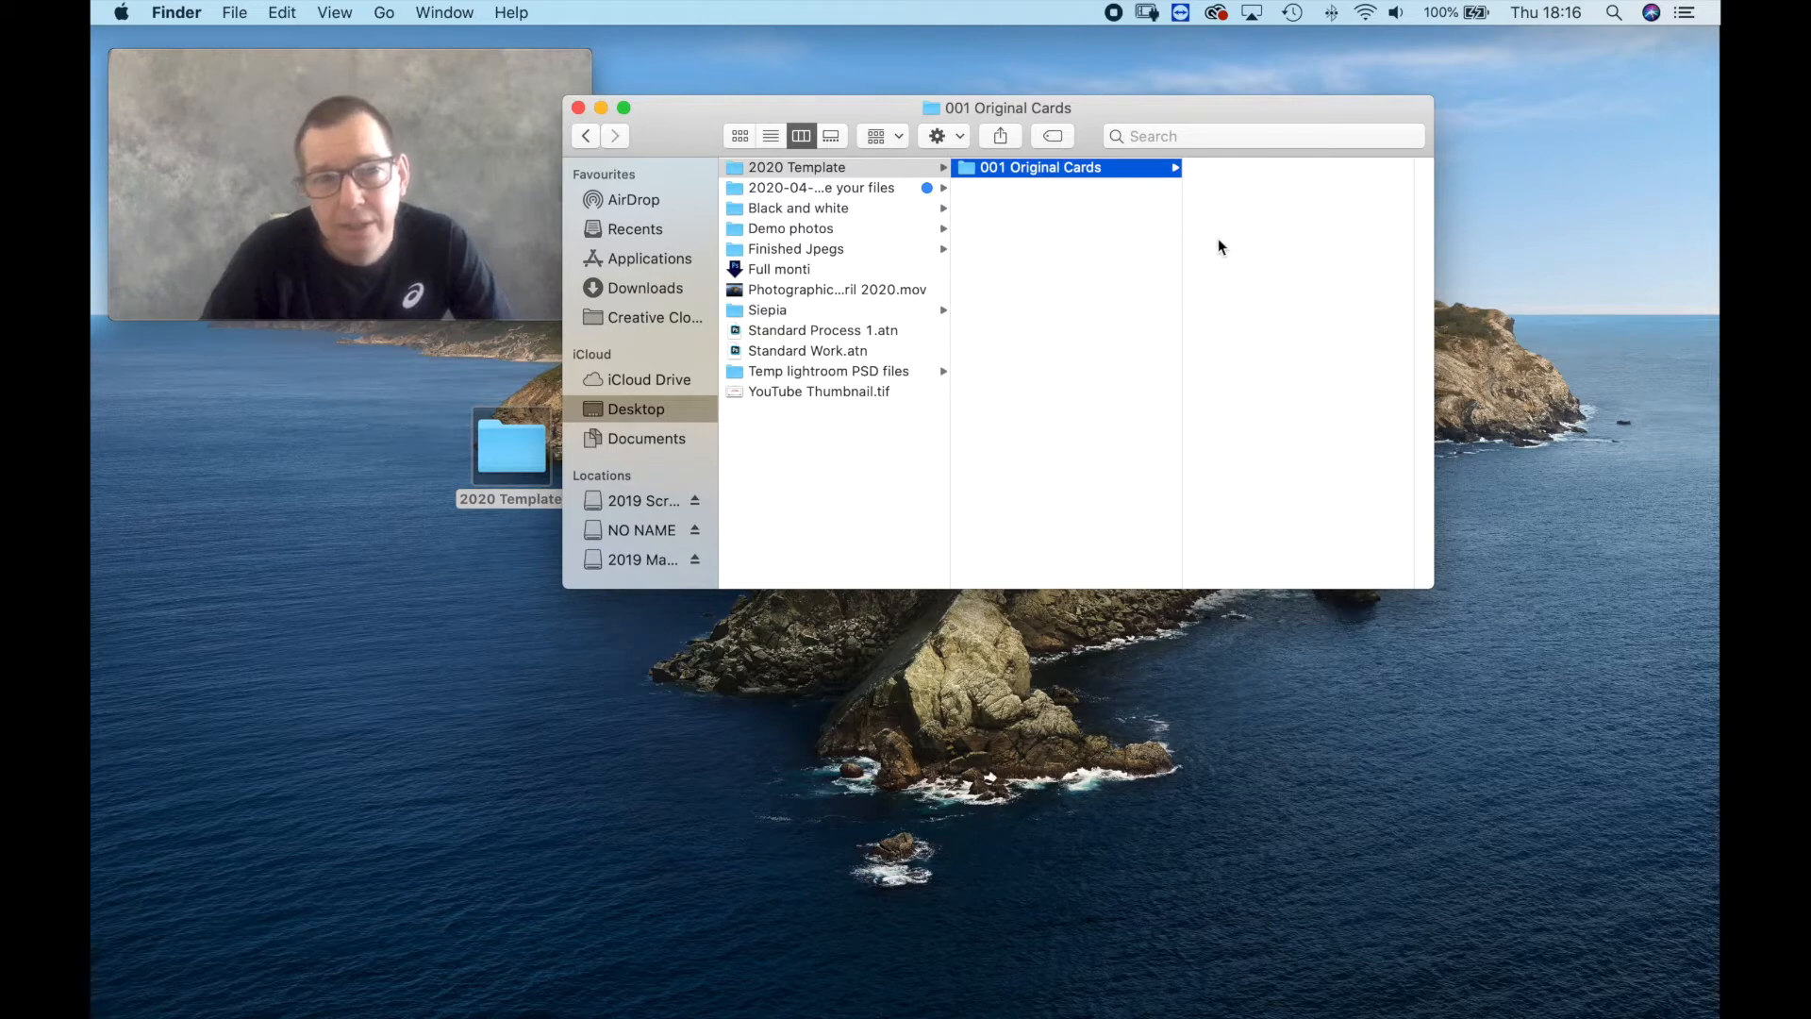
# Create a subfolder named D800 inside the 001 Original Cards folder.
pyautogui.rightClick(1232, 209)
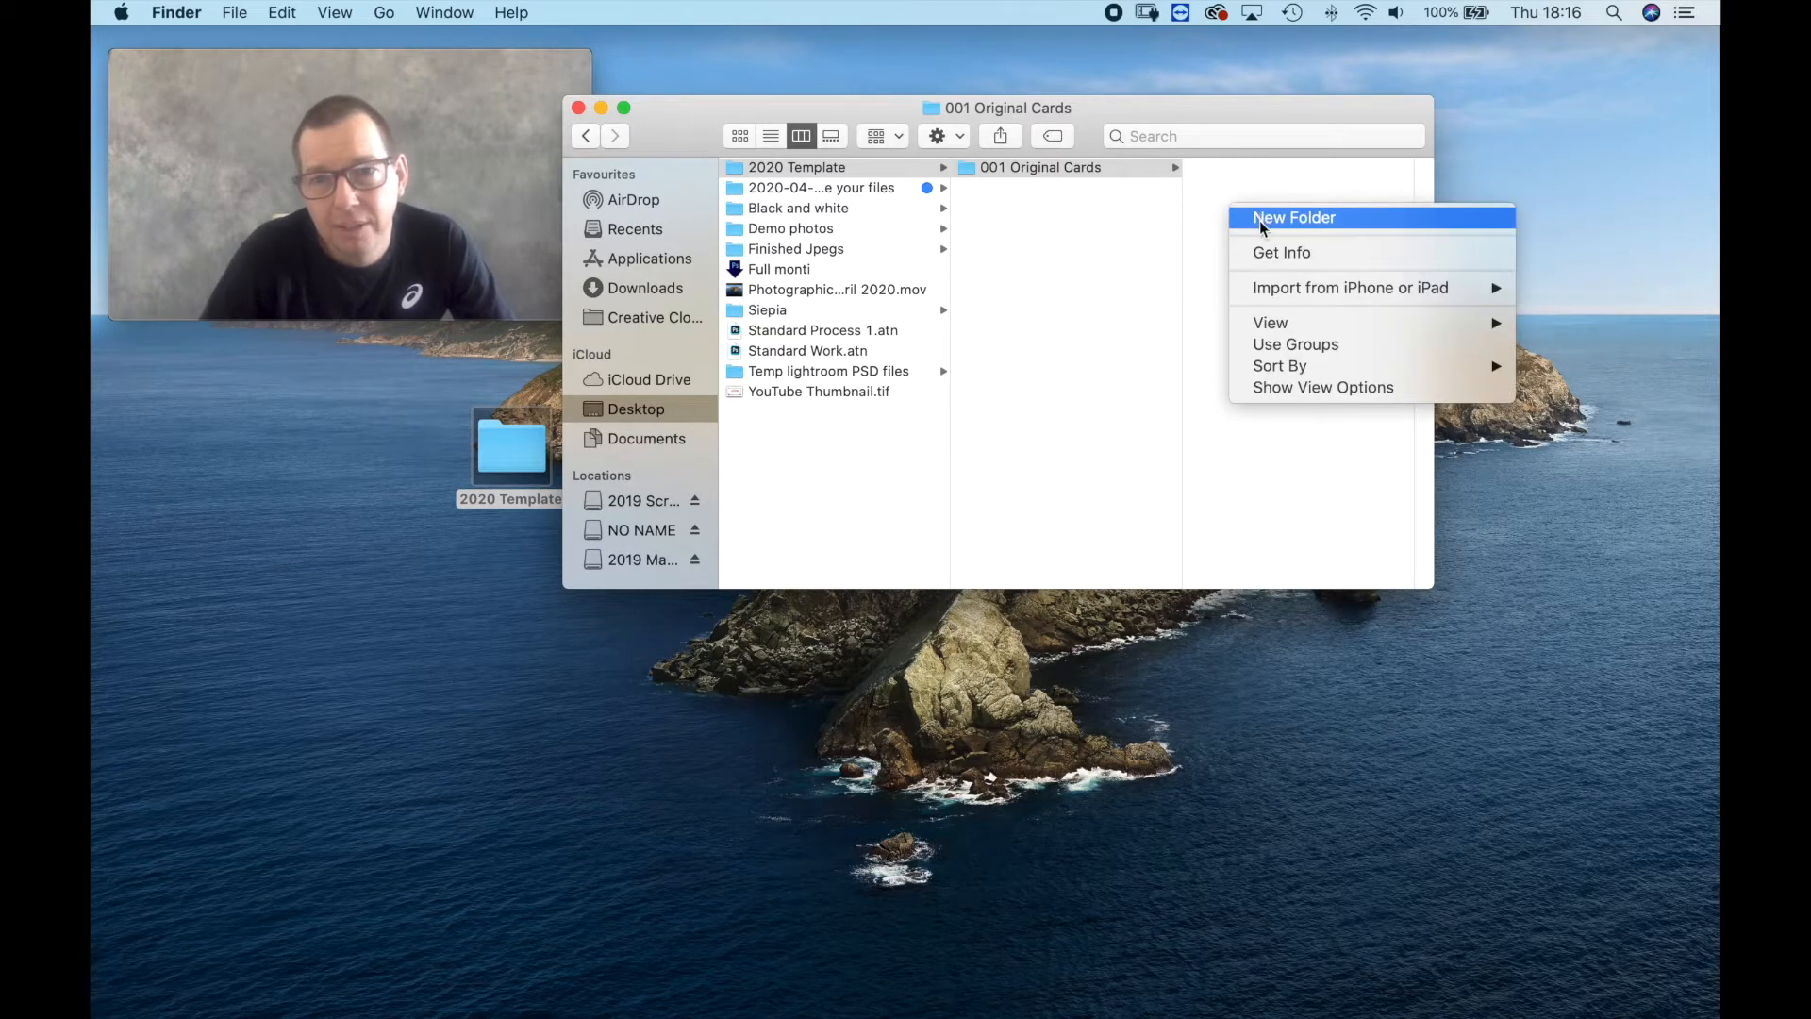
pyautogui.click(1260, 219)
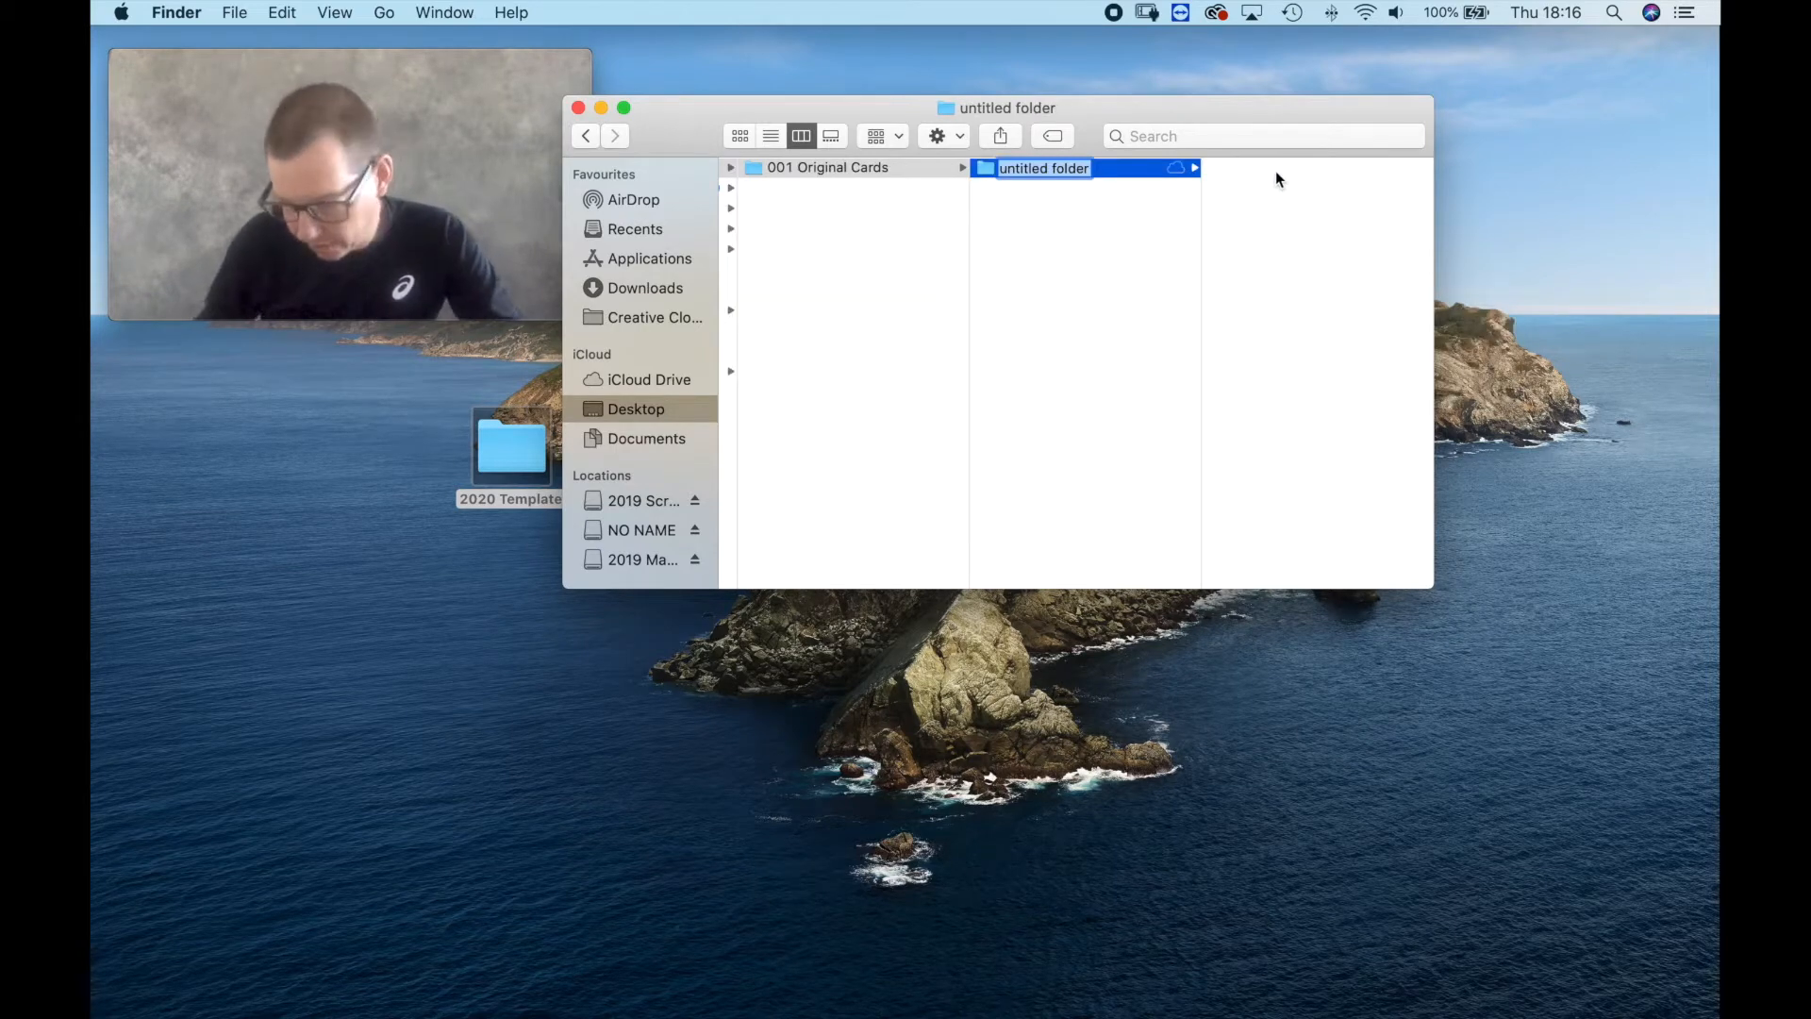
pyautogui.write('D800')
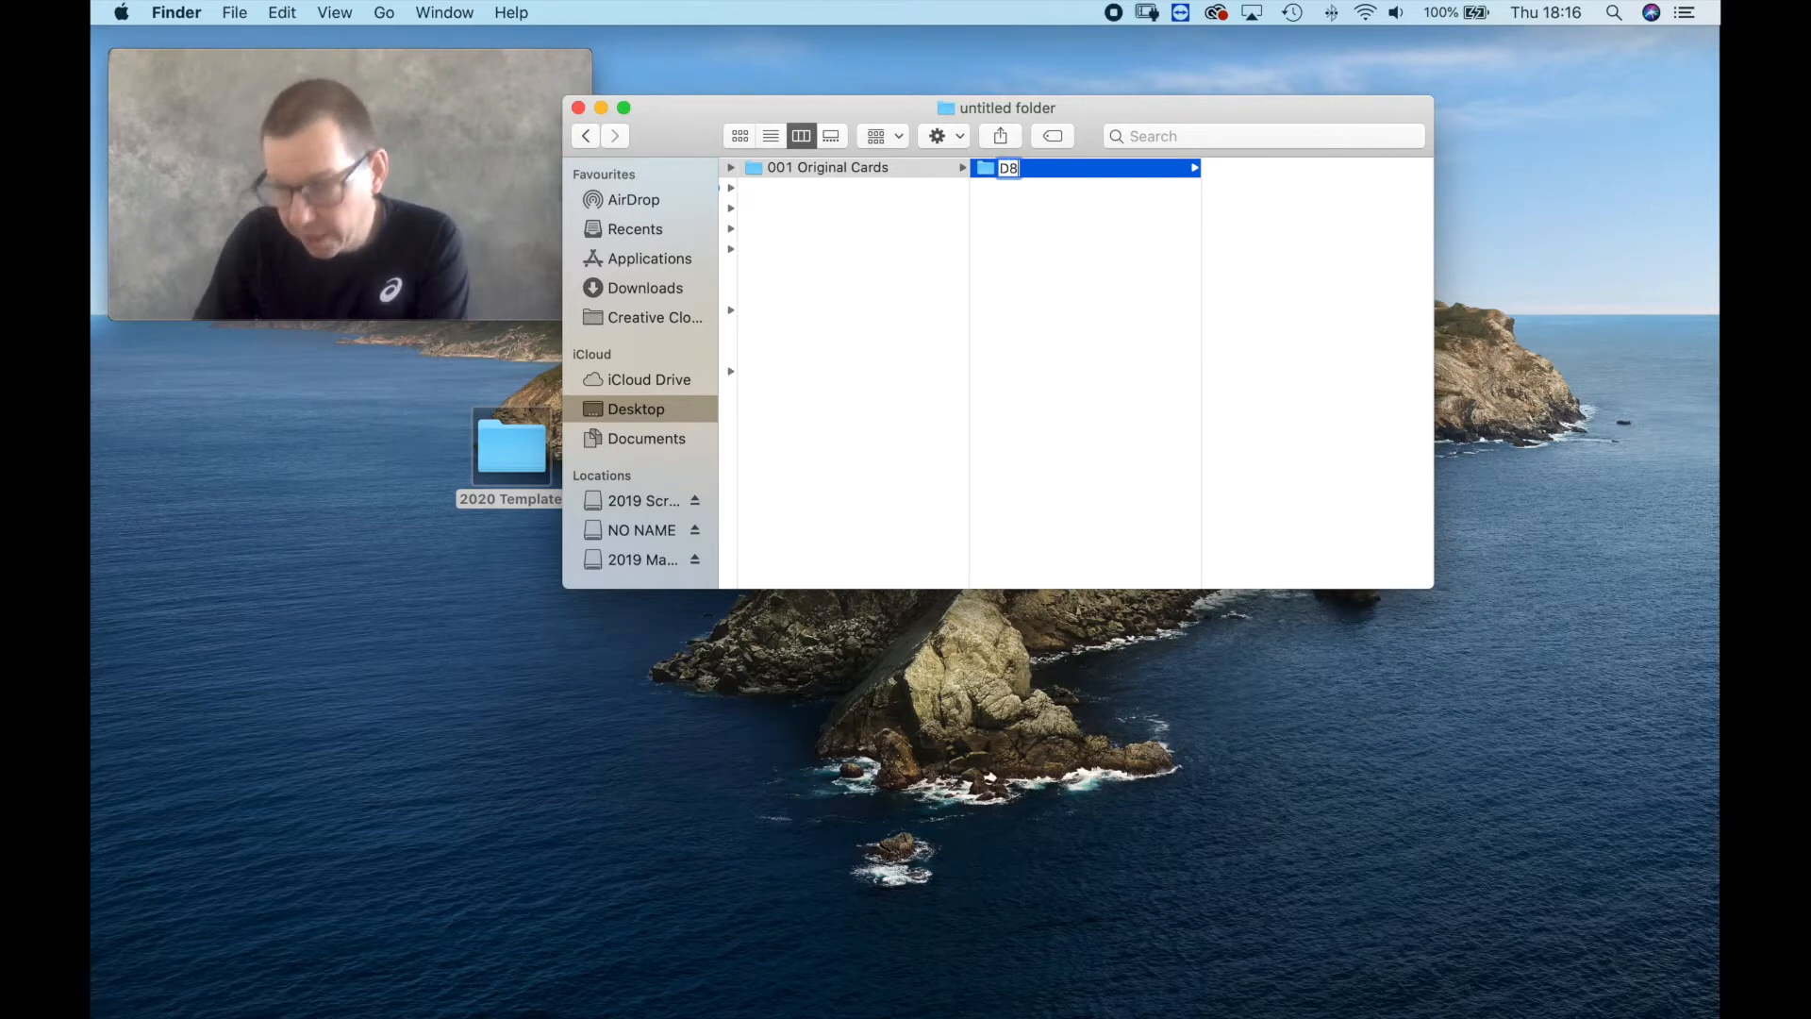
pyautogui.press('Return')
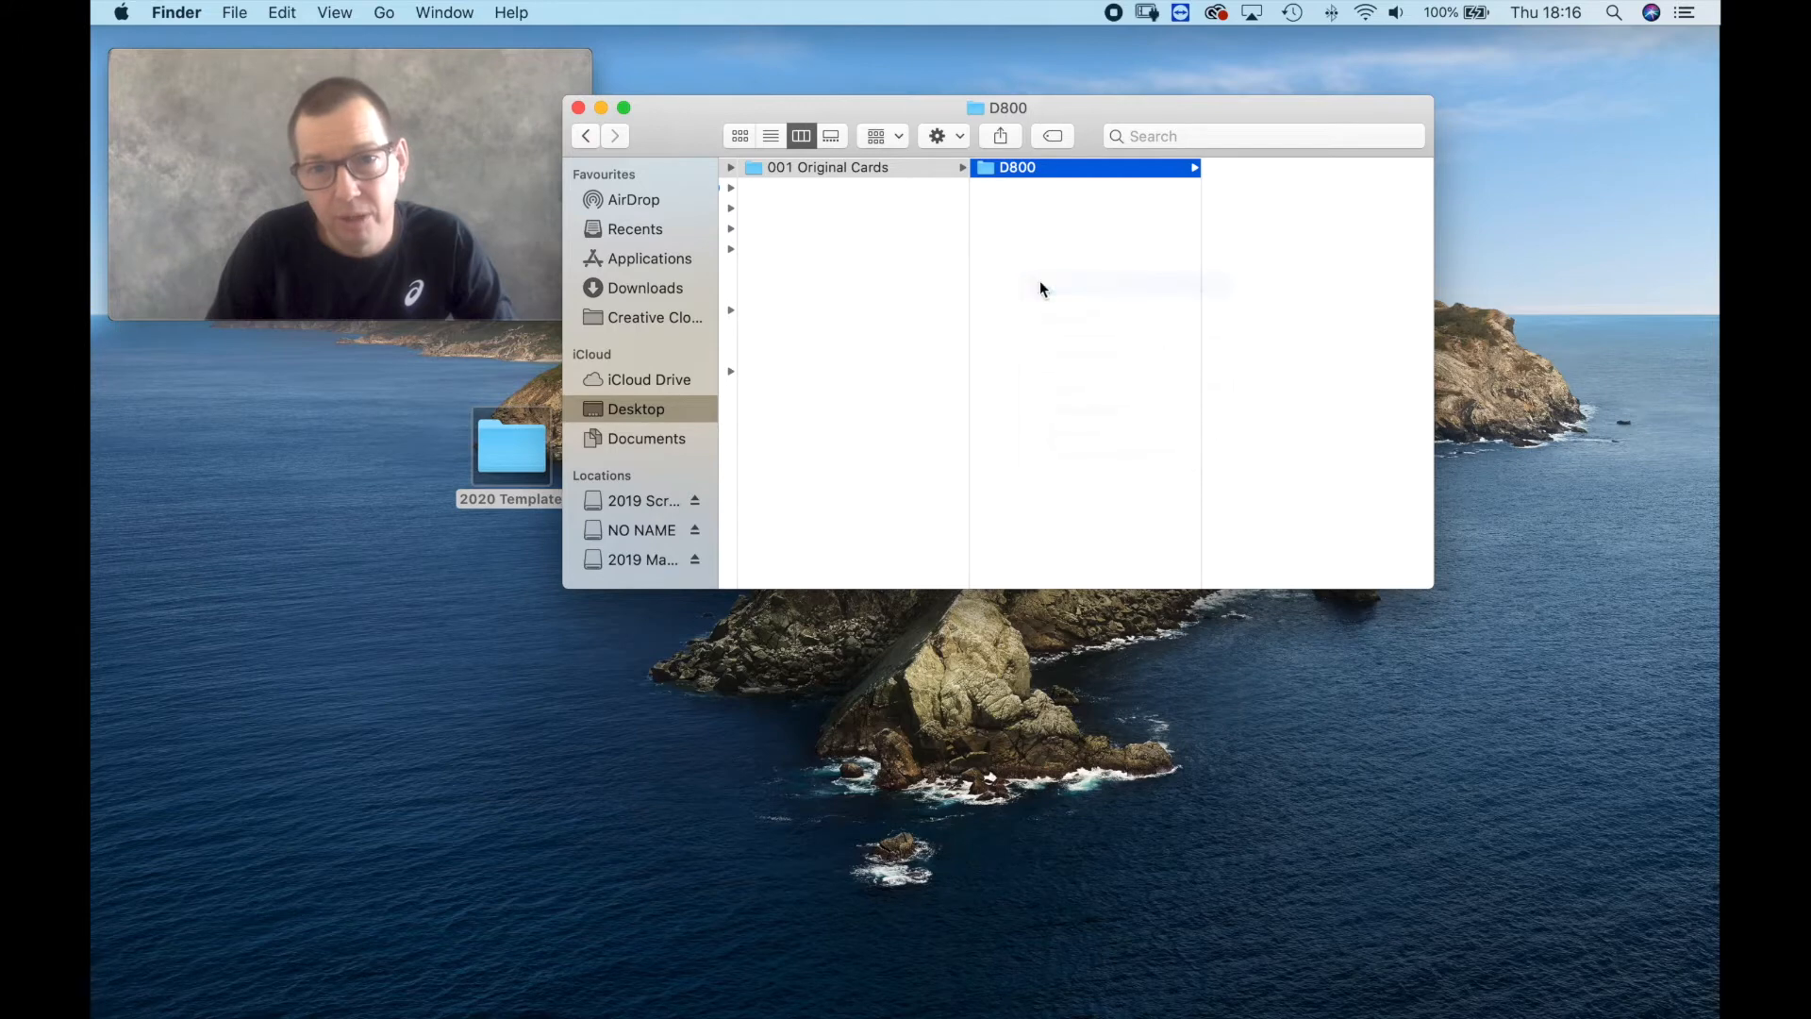
# Add a second subfolder named gopro beside D800 in the 001 Original Cards folder.
pyautogui.press('super+shift+n')
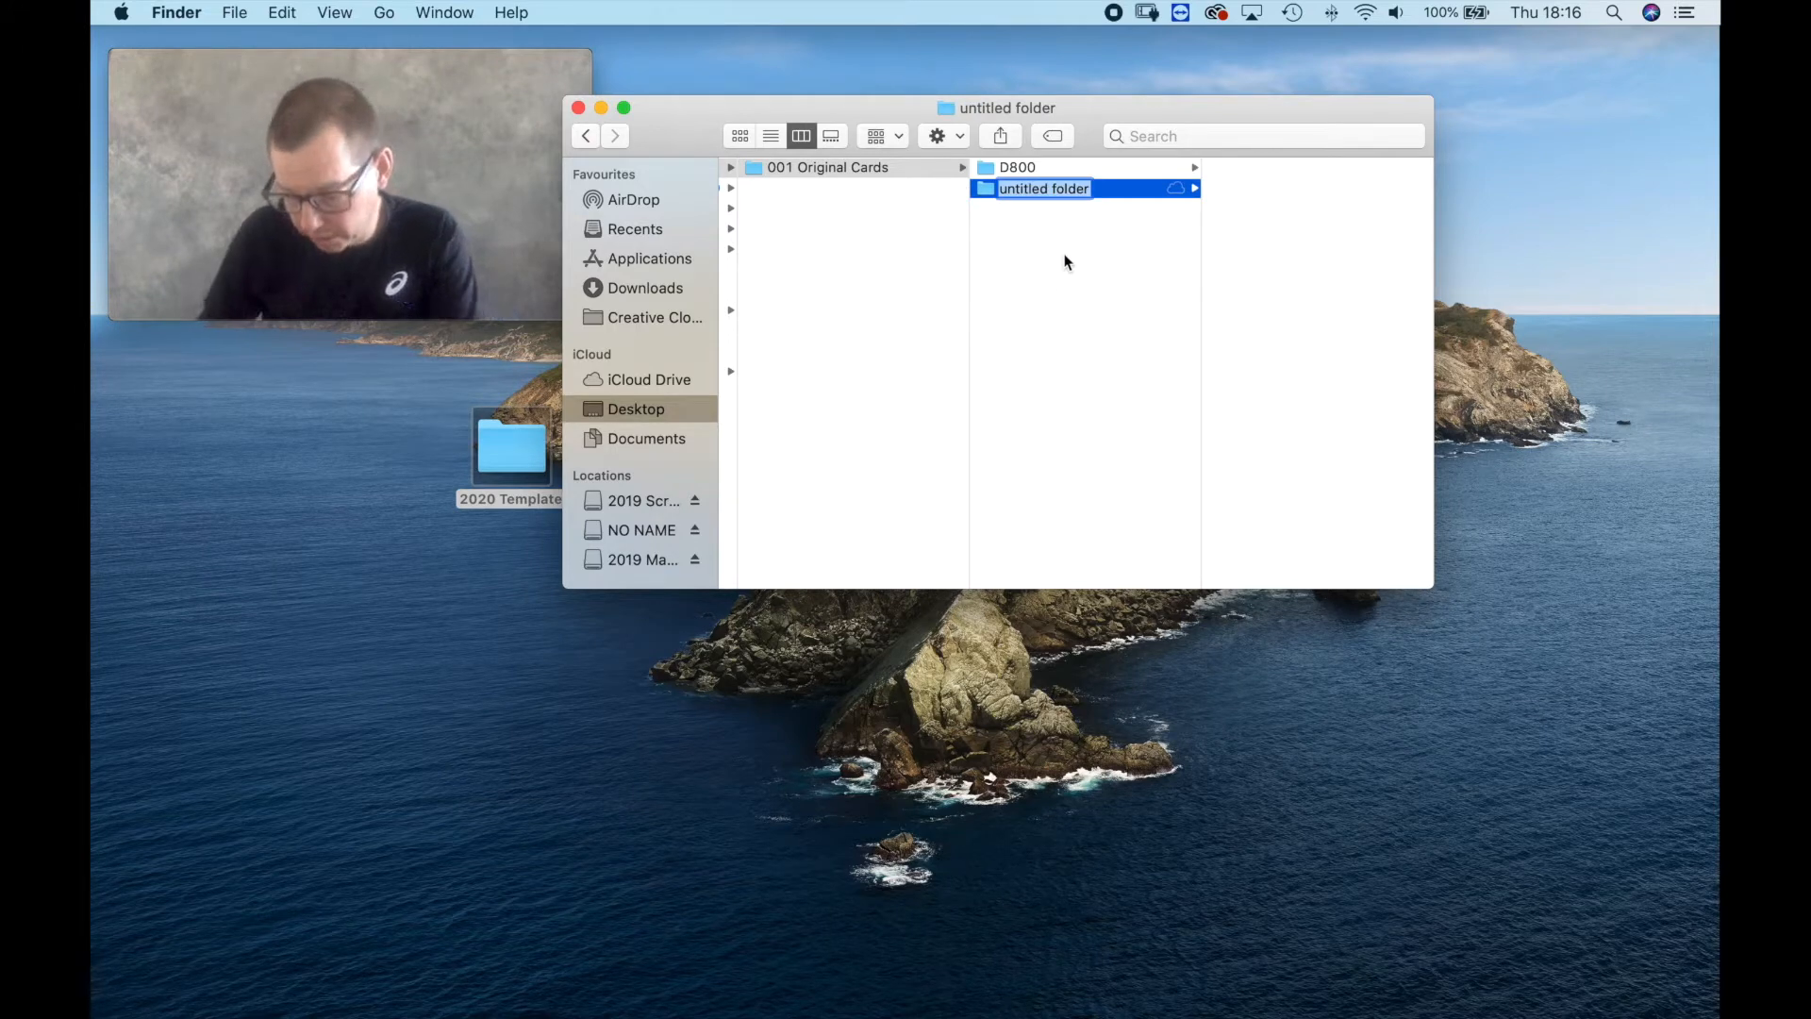
pyautogui.write('gopro')
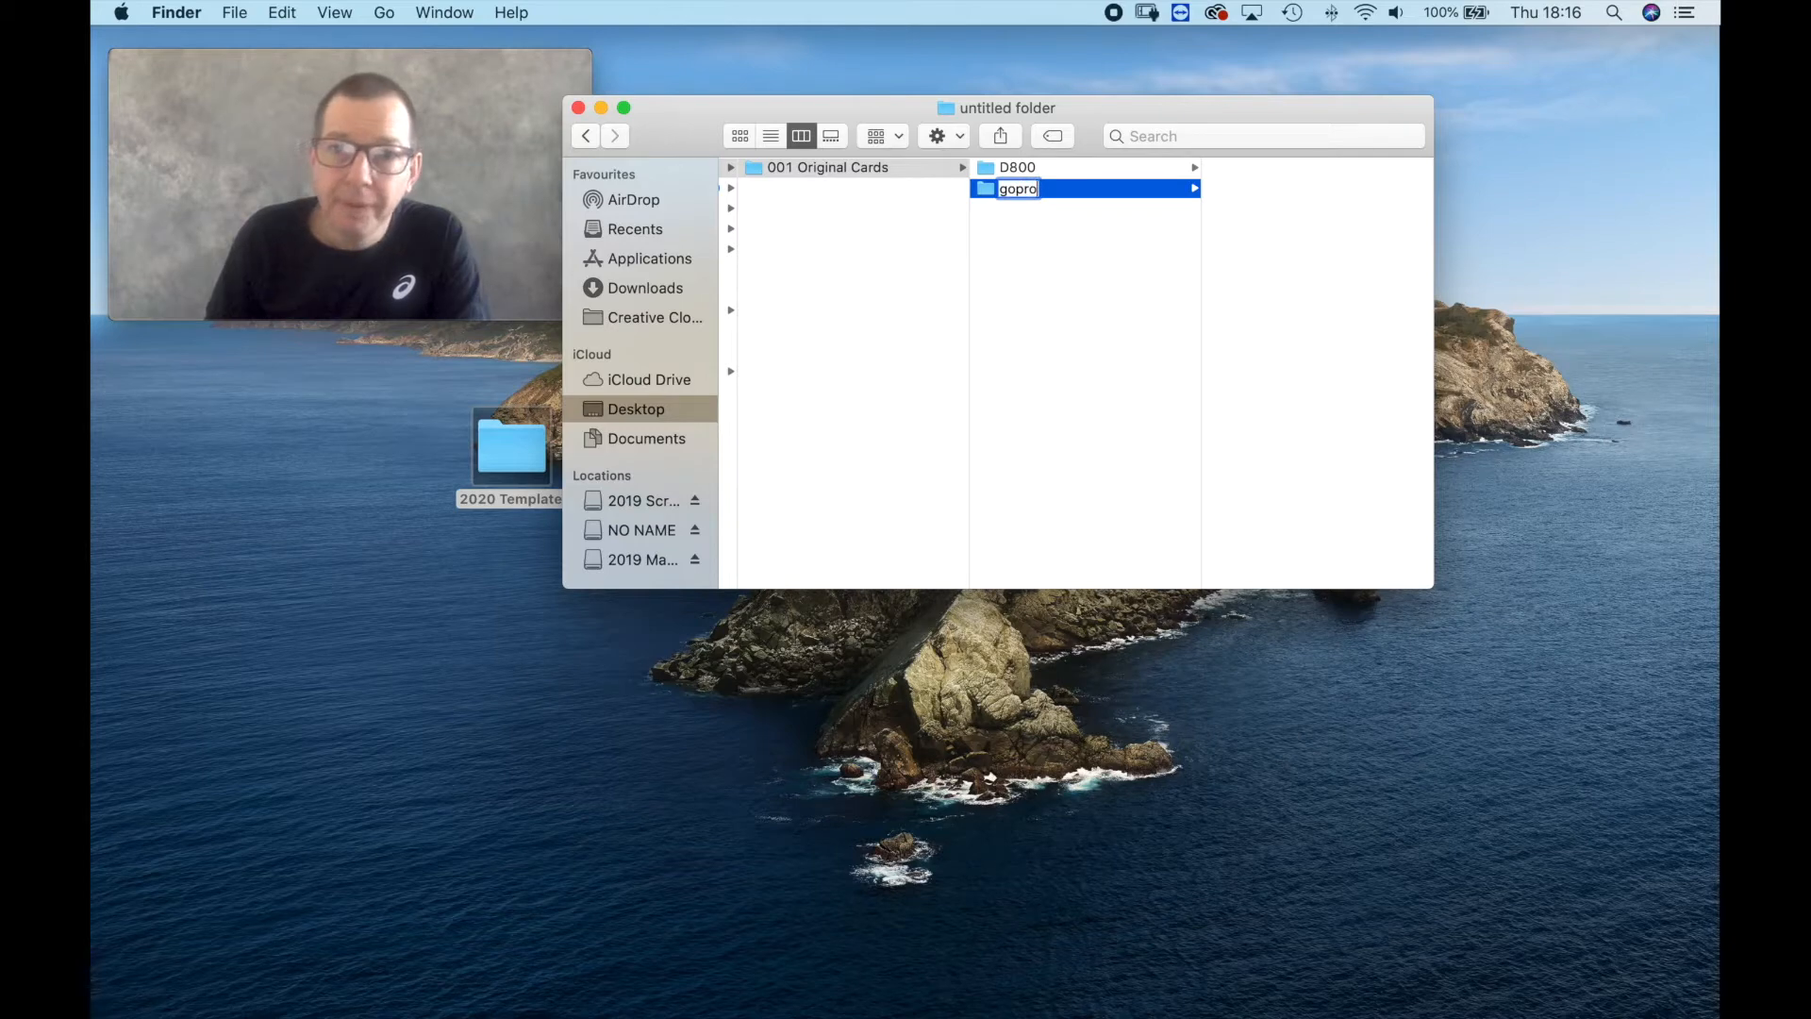
pyautogui.press('Return')
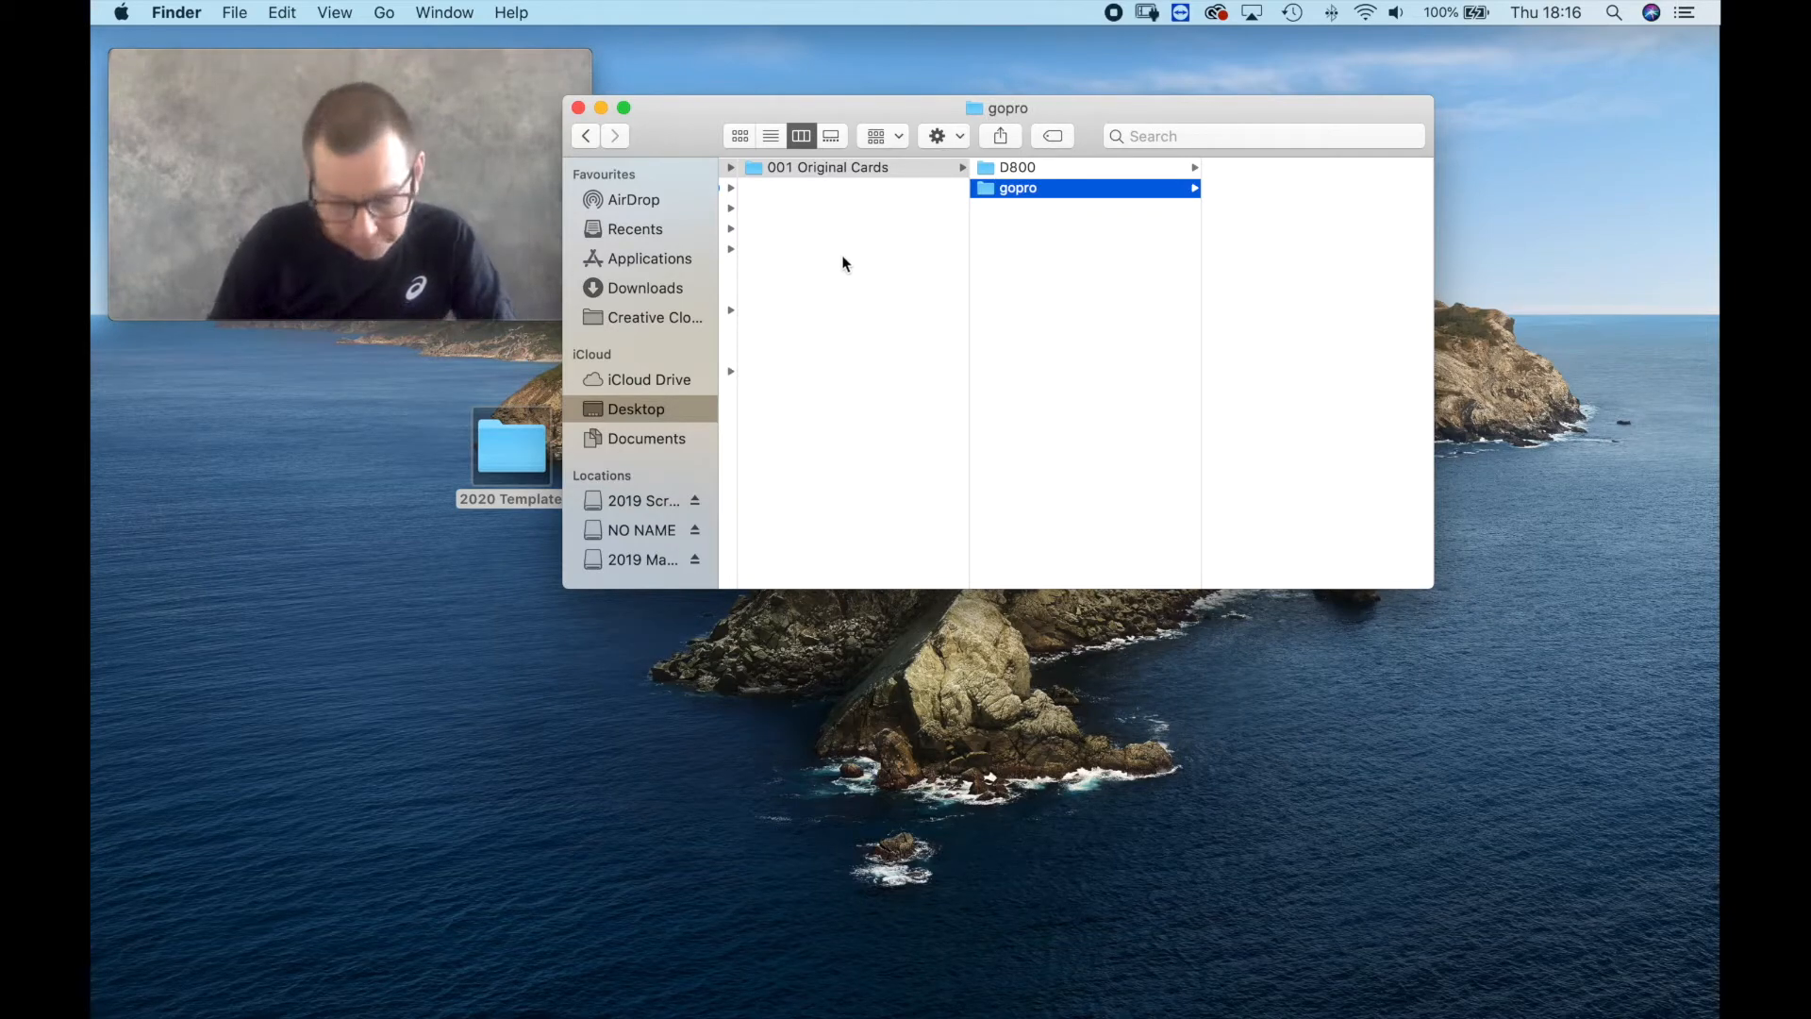
# Create a folder named 002 Lightroom beside 001 Original Cards in the 2020 Template folder.
pyautogui.rightClick(784, 230)
pyautogui.click(810, 240)
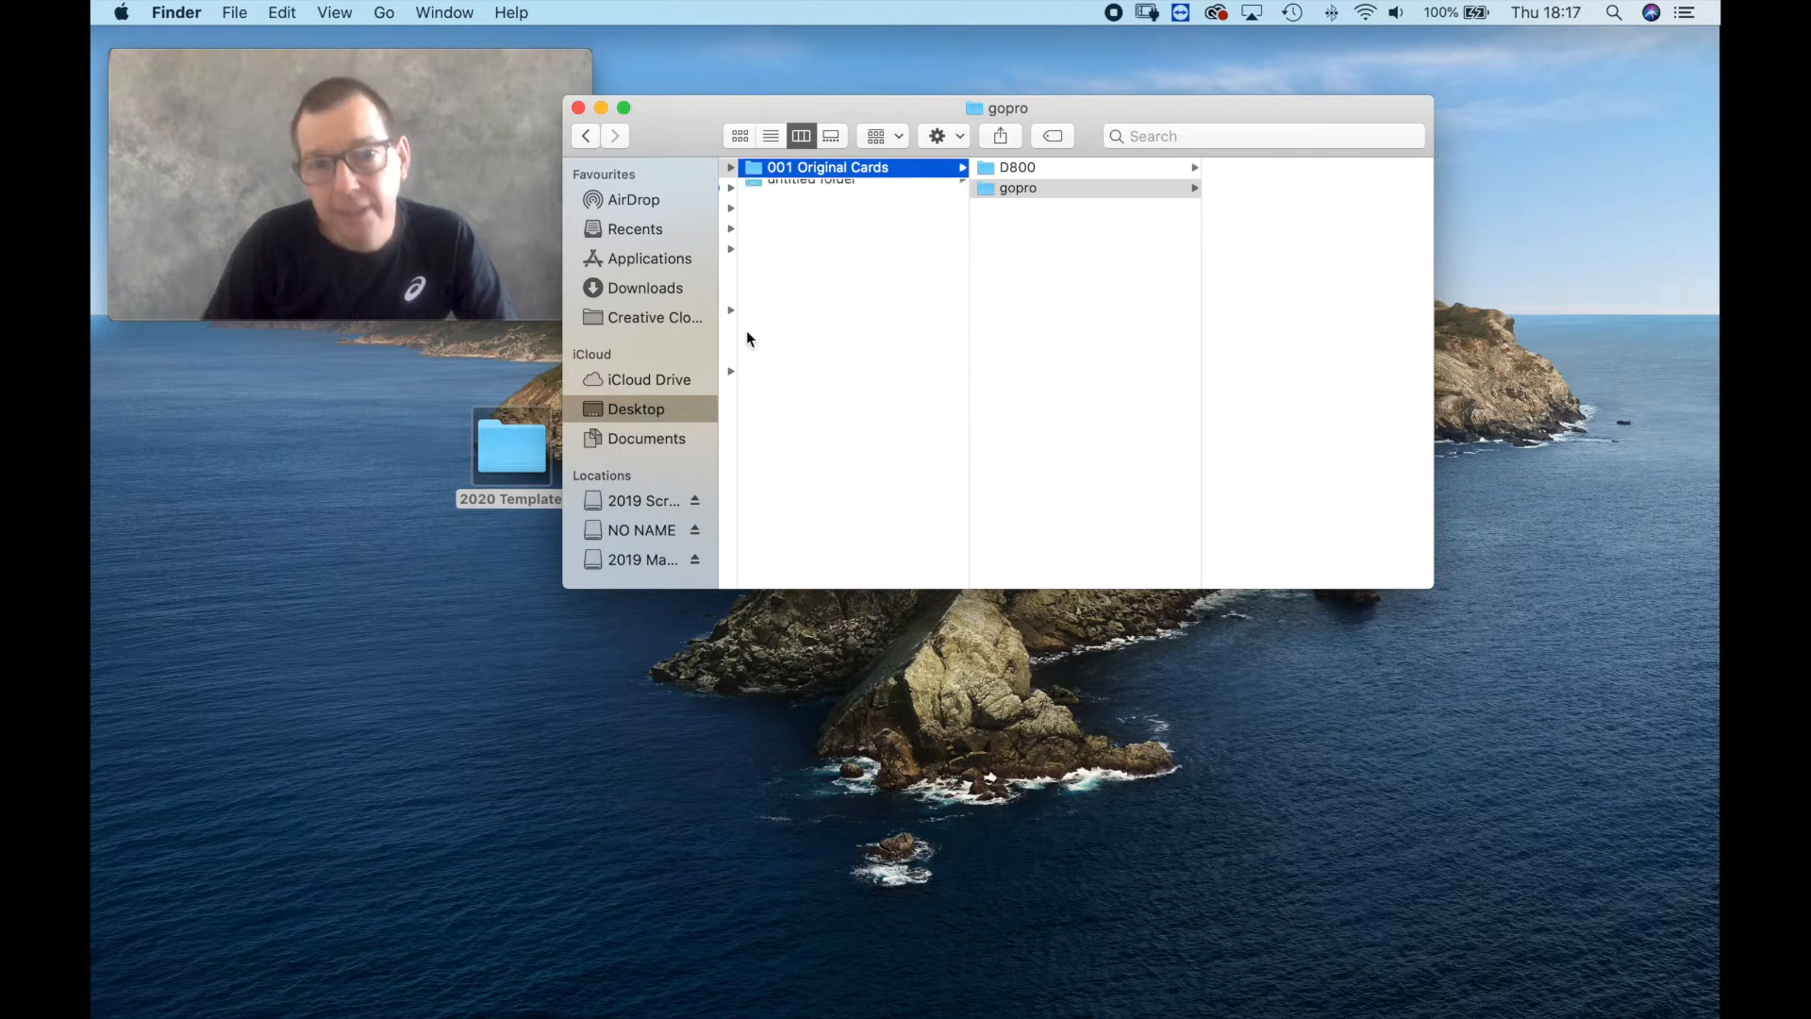
pyautogui.write('002')
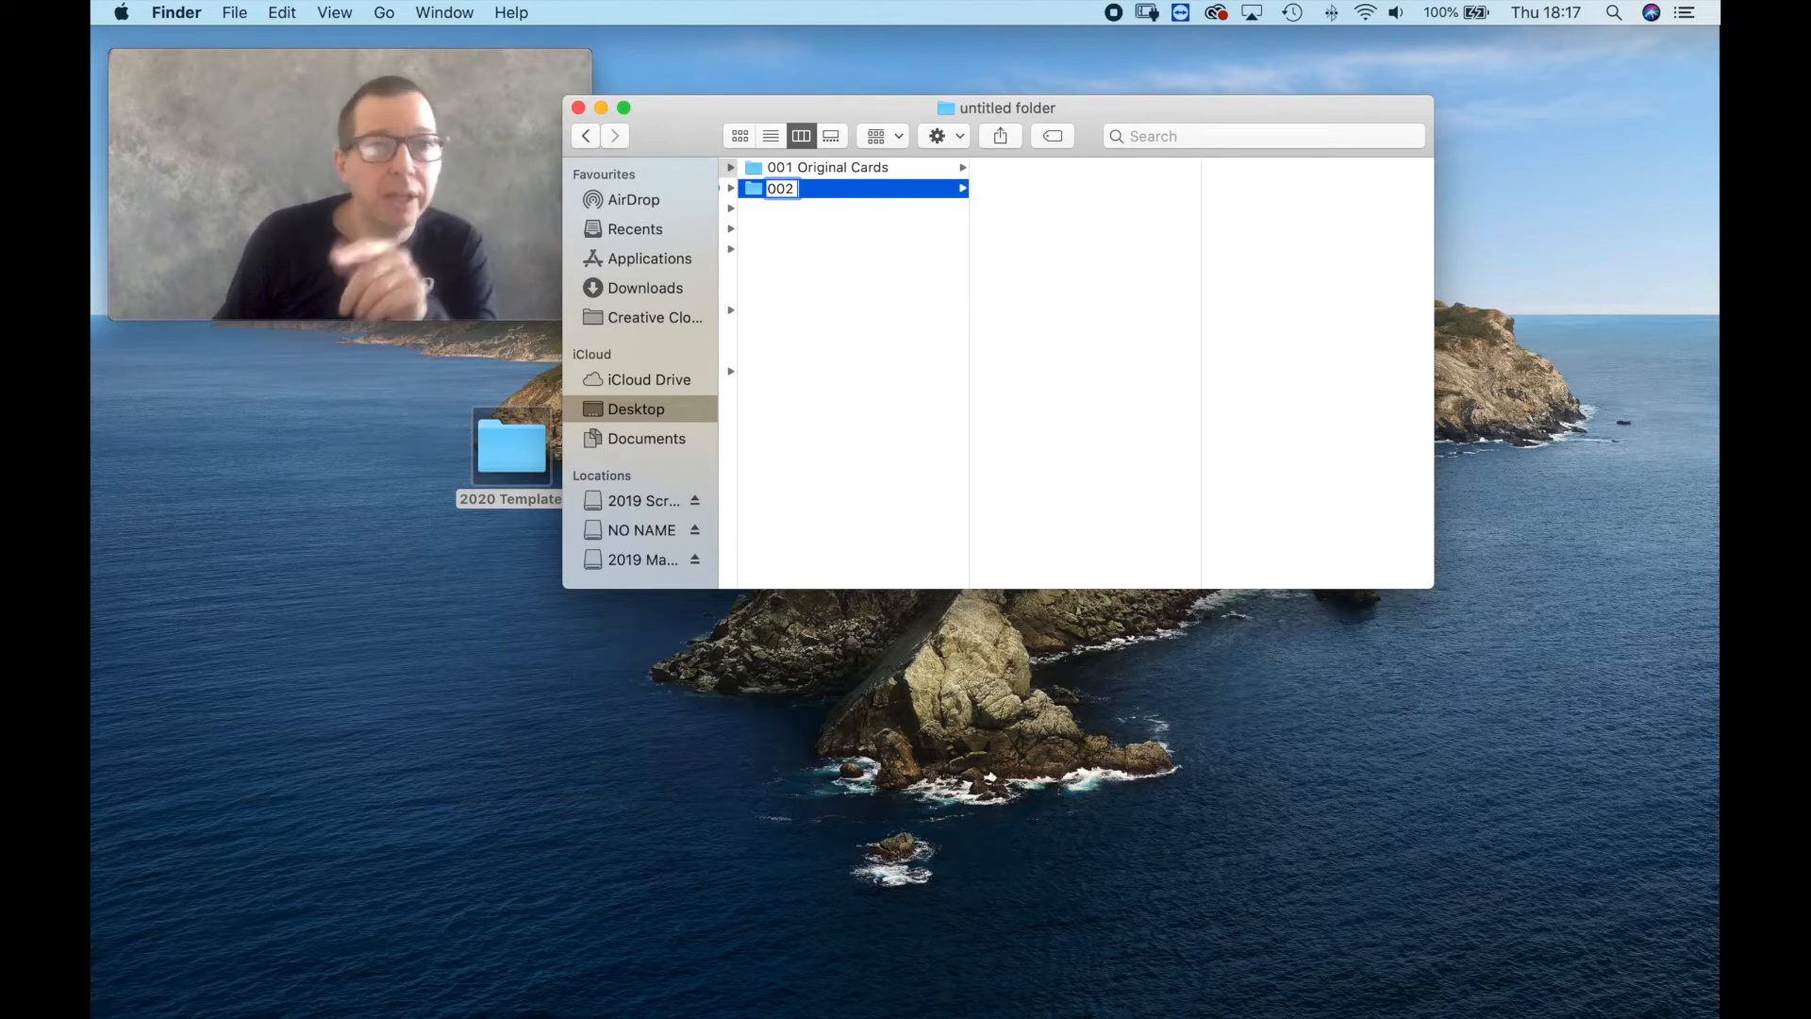
pyautogui.write('Light')
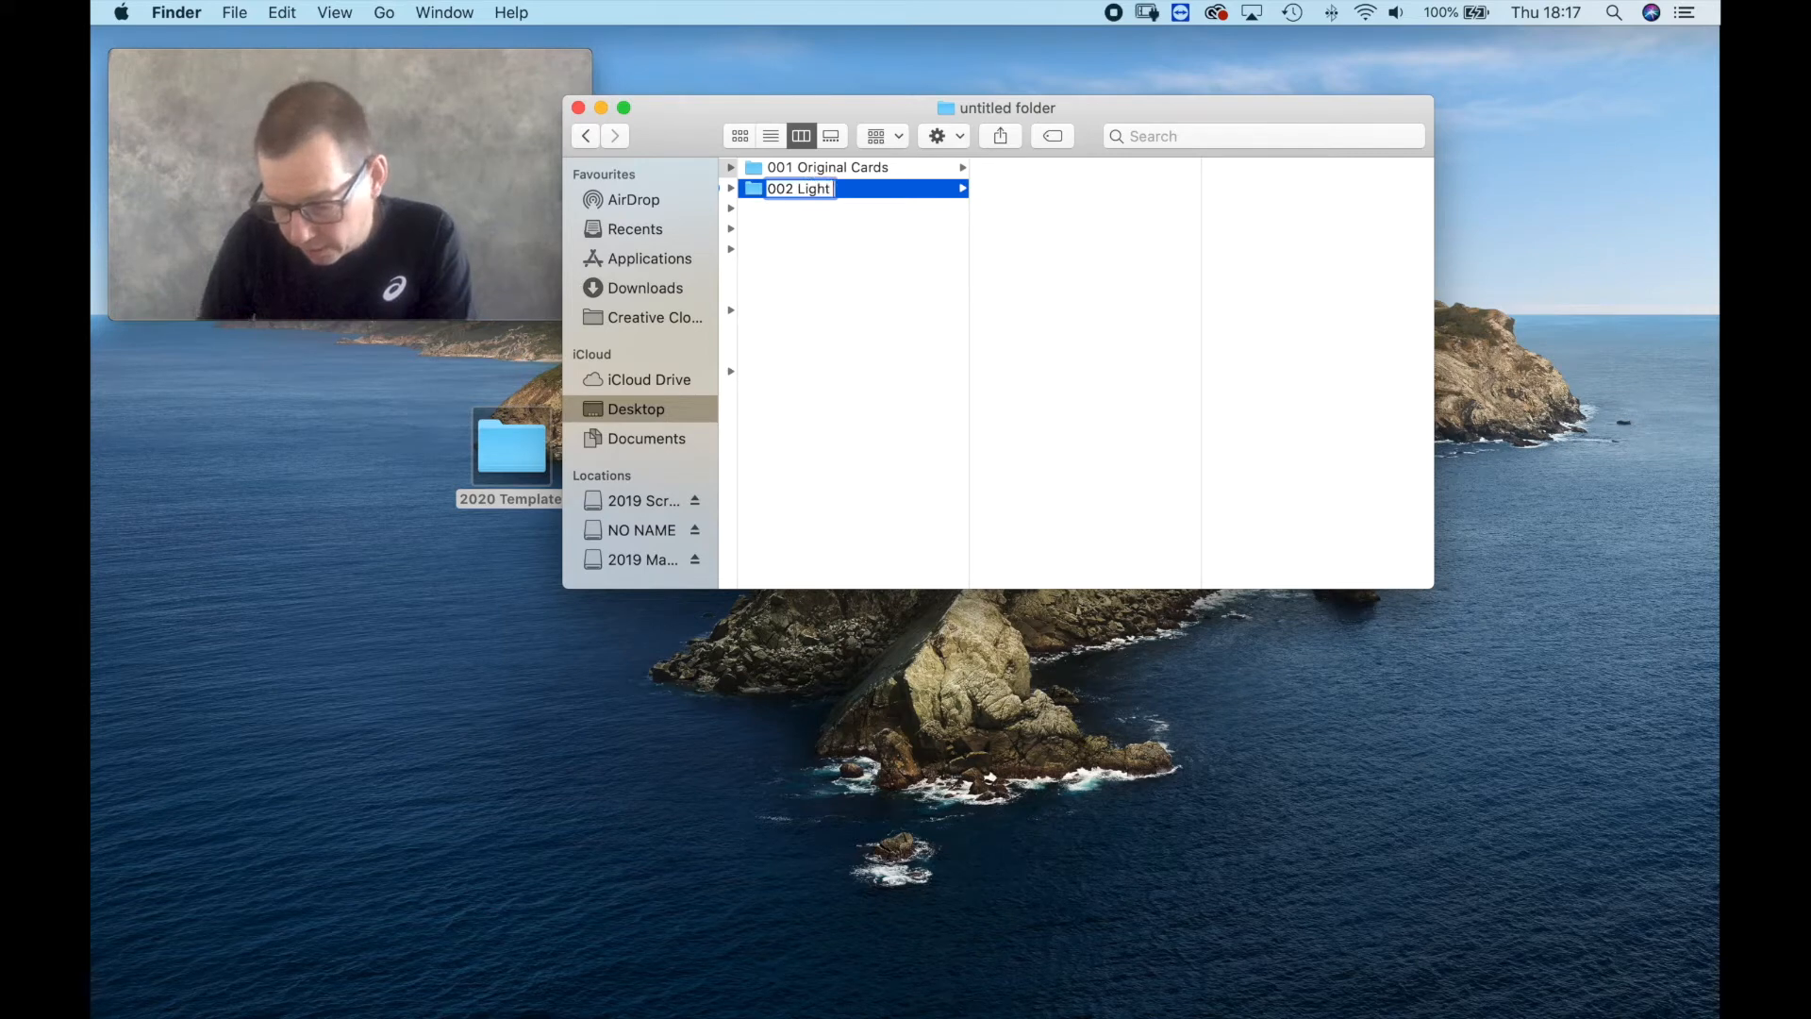
pyautogui.write('r')
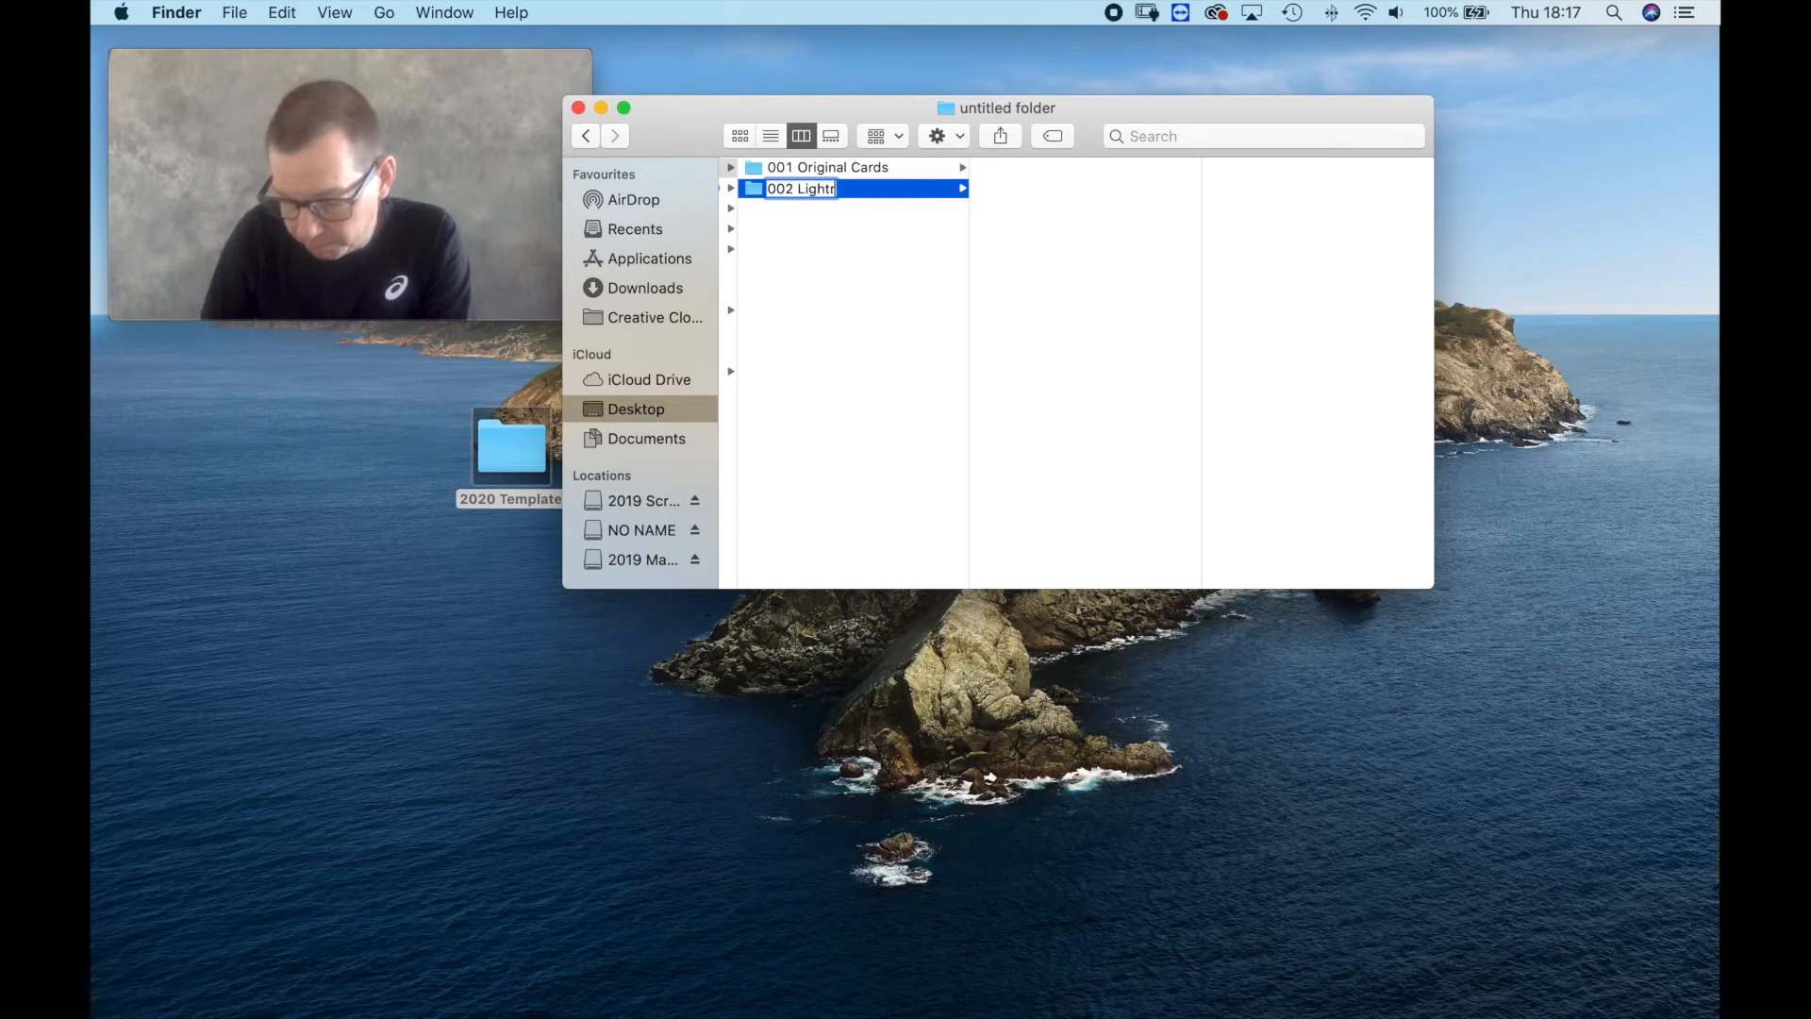
pyautogui.write('om')
pyautogui.press('BackSpace')
pyautogui.press('BackSpace')
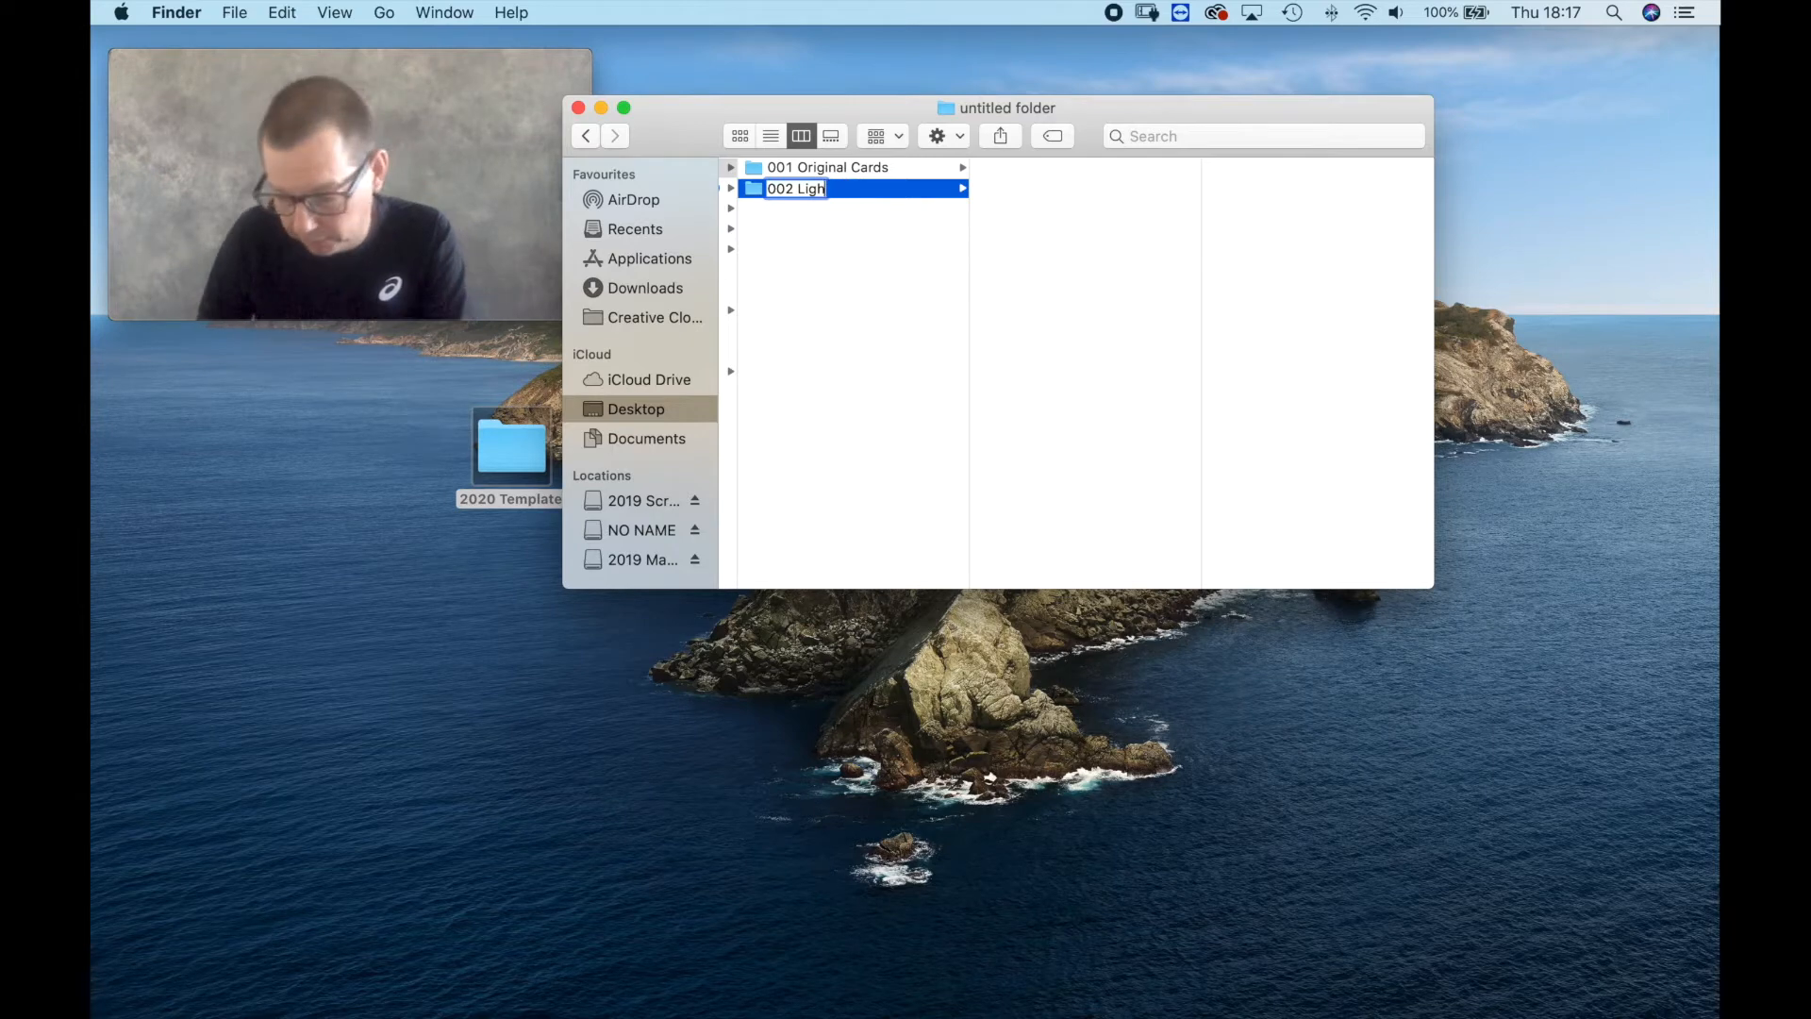
pyautogui.write('oom')
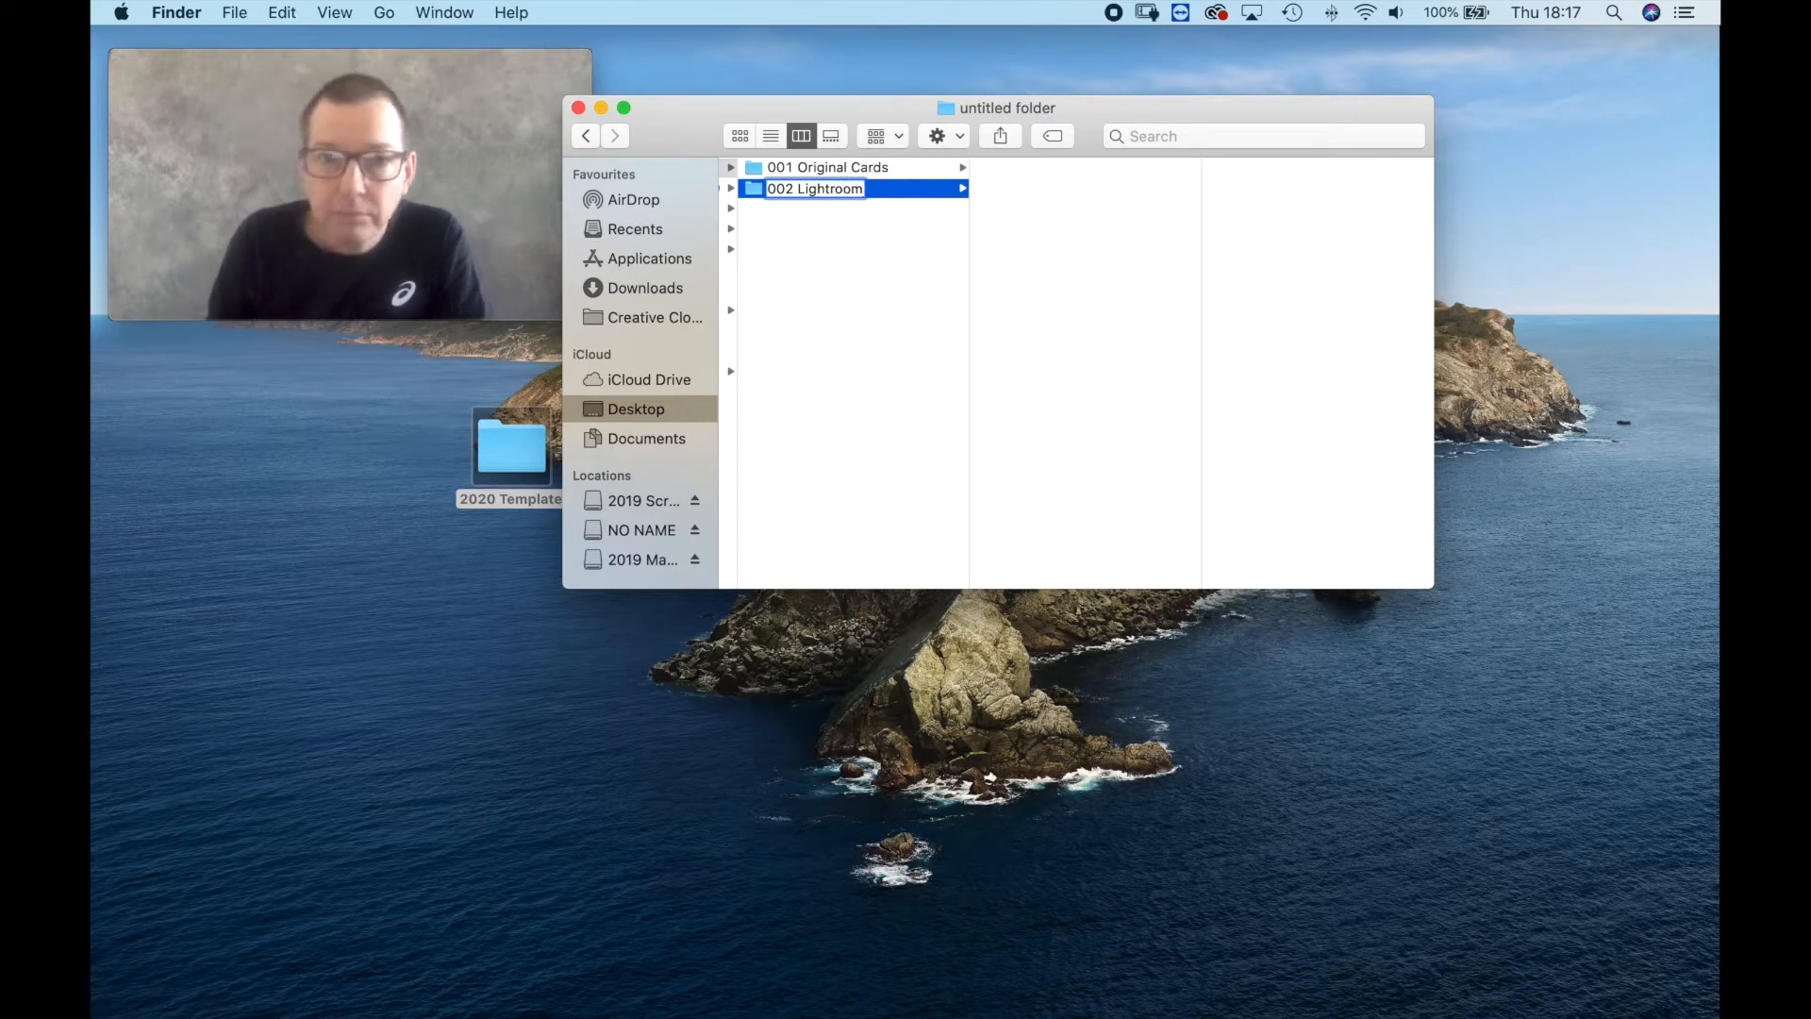
pyautogui.press('Return')
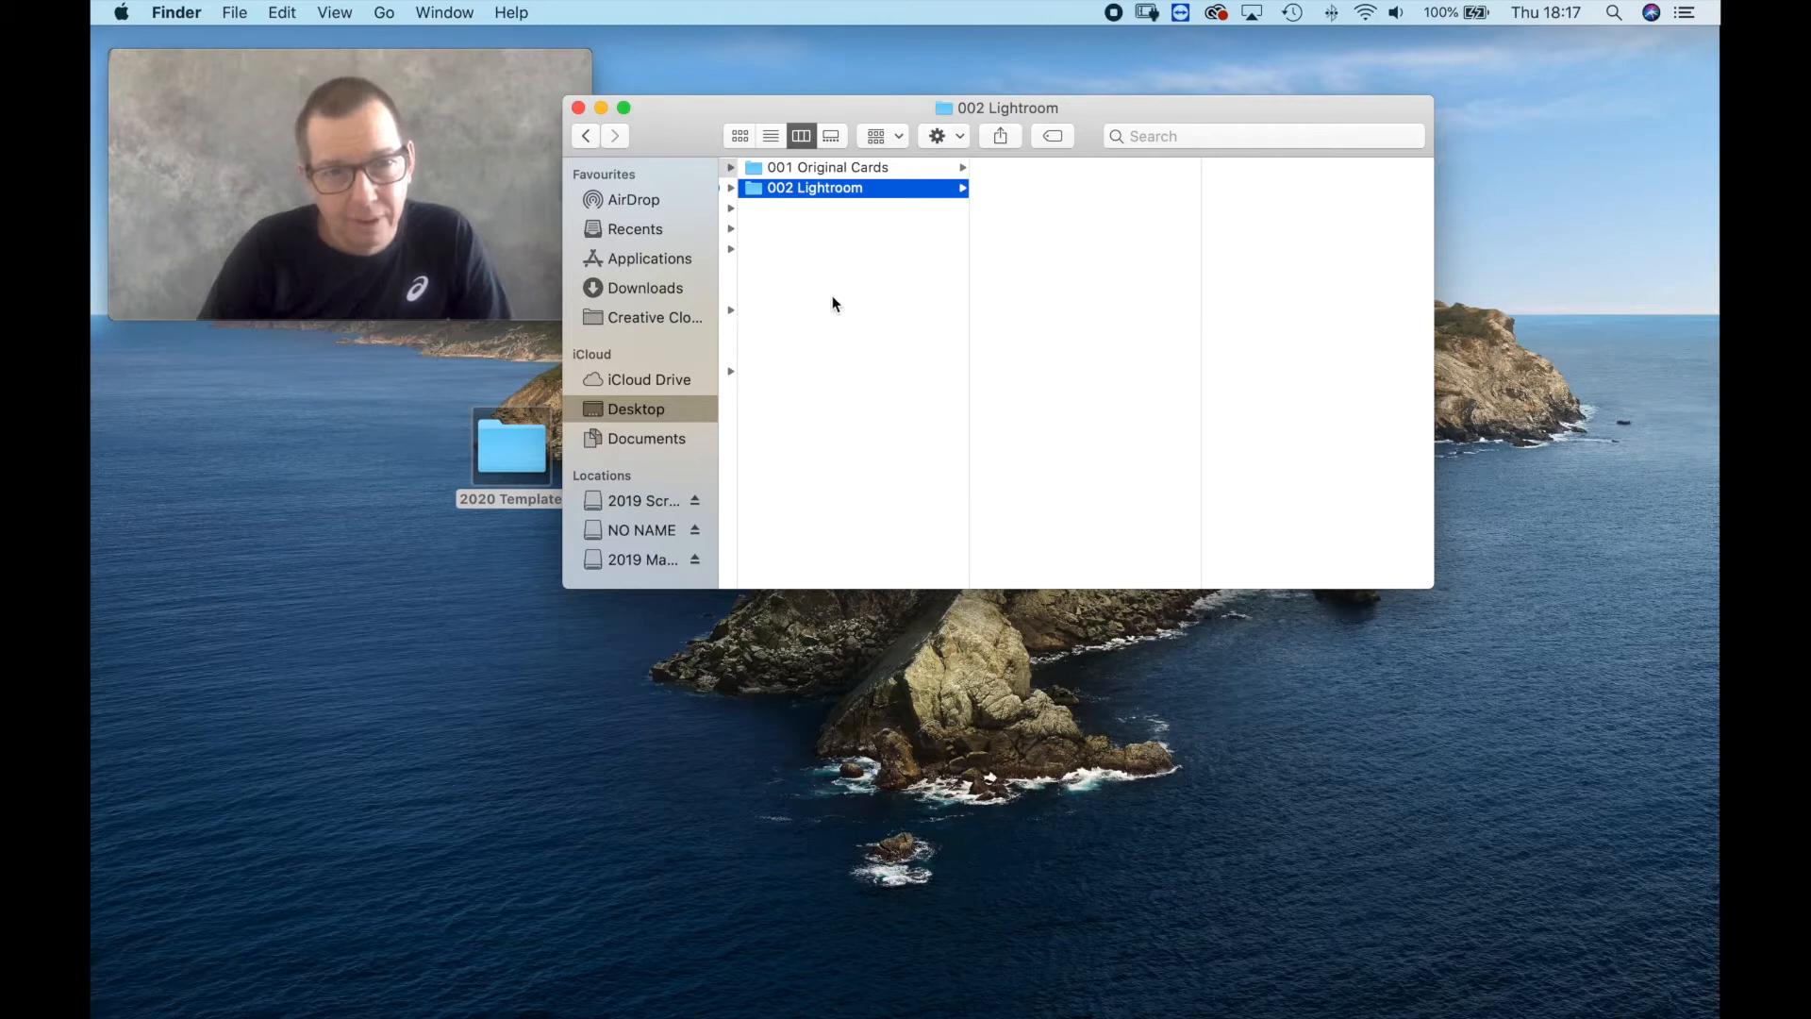
# Add a third folder to 2020 Template and name it 003 Jpegs.
pyautogui.rightClick(818, 264)
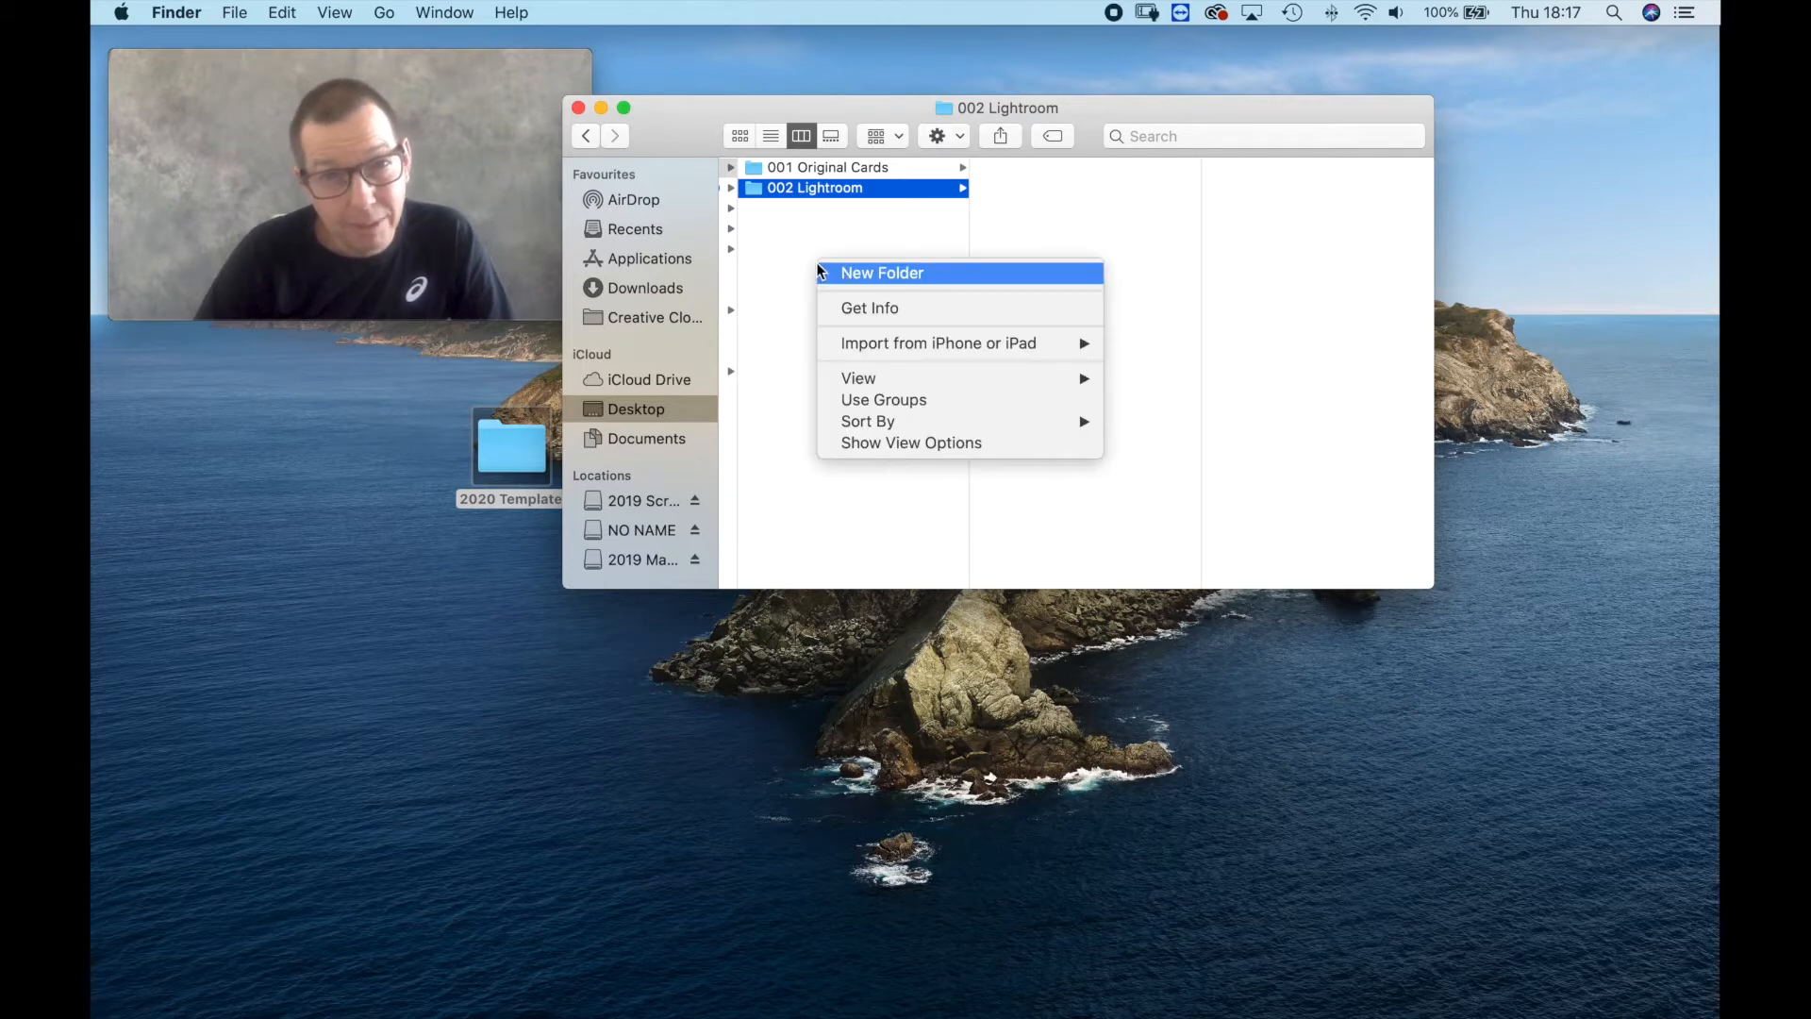
pyautogui.click(846, 270)
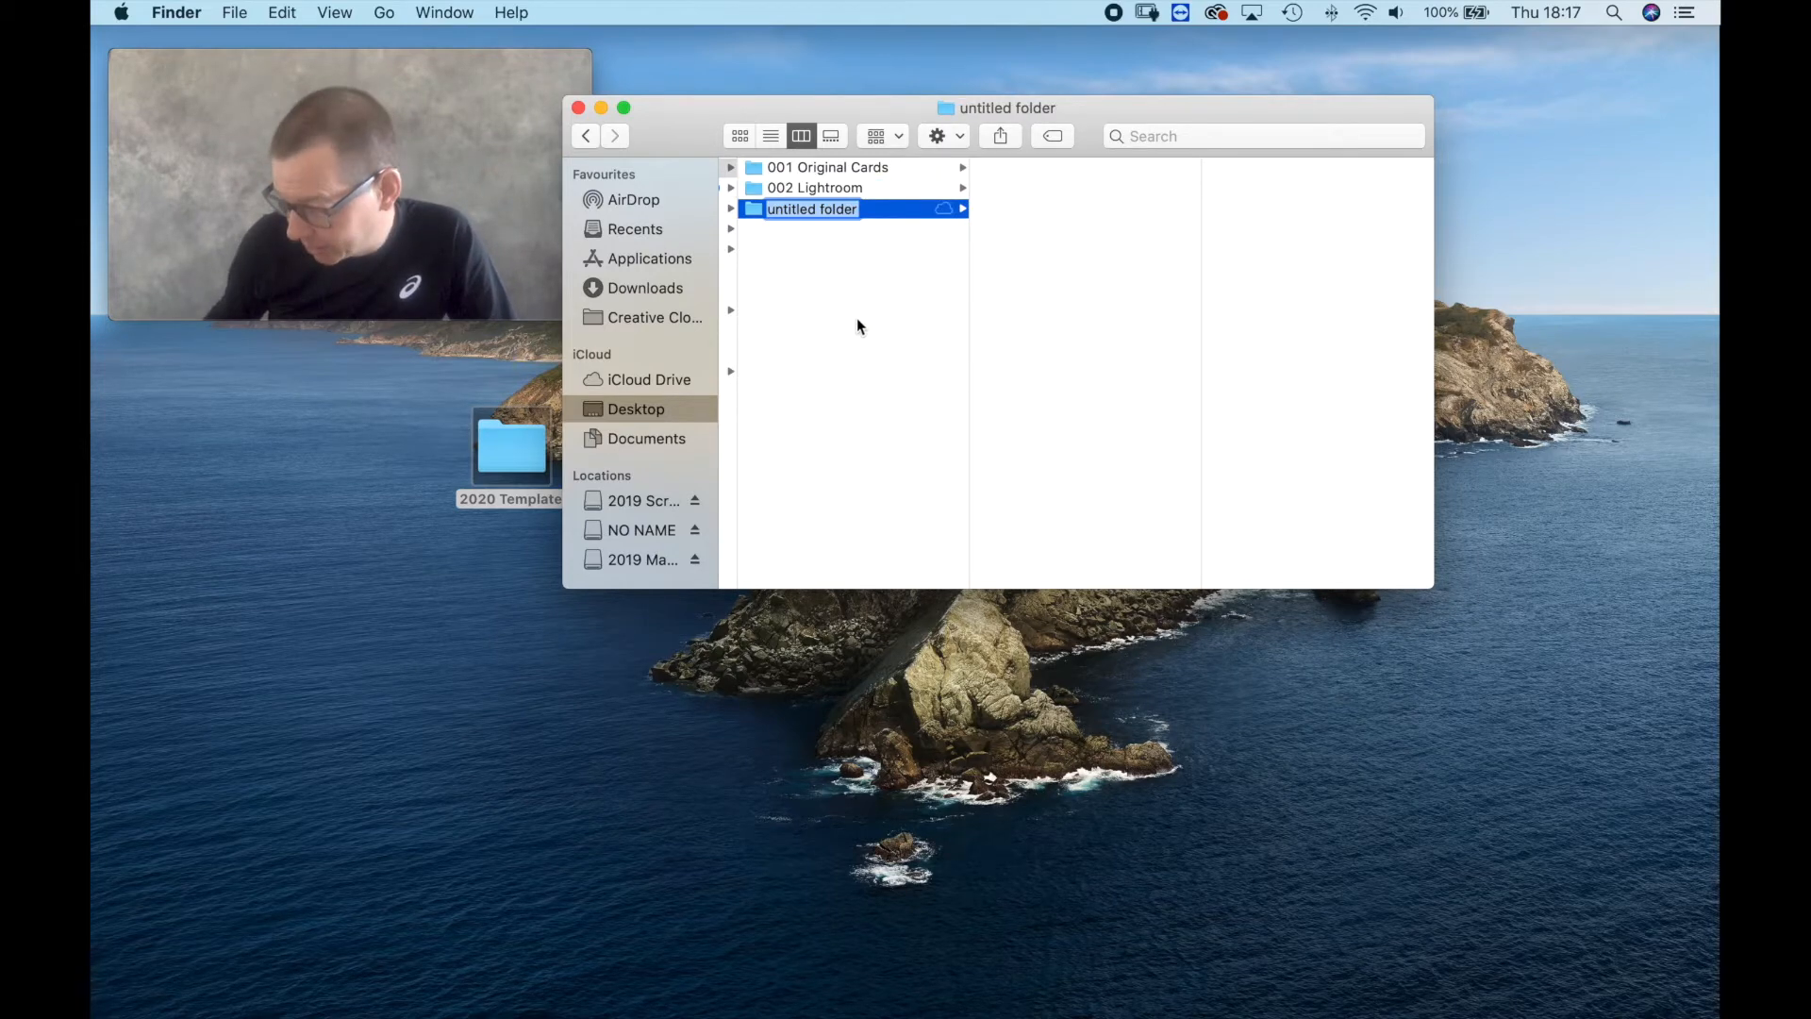
pyautogui.write('03')
pyautogui.press('BackSpace')
pyautogui.press('BackSpace')
pyautogui.write('003')
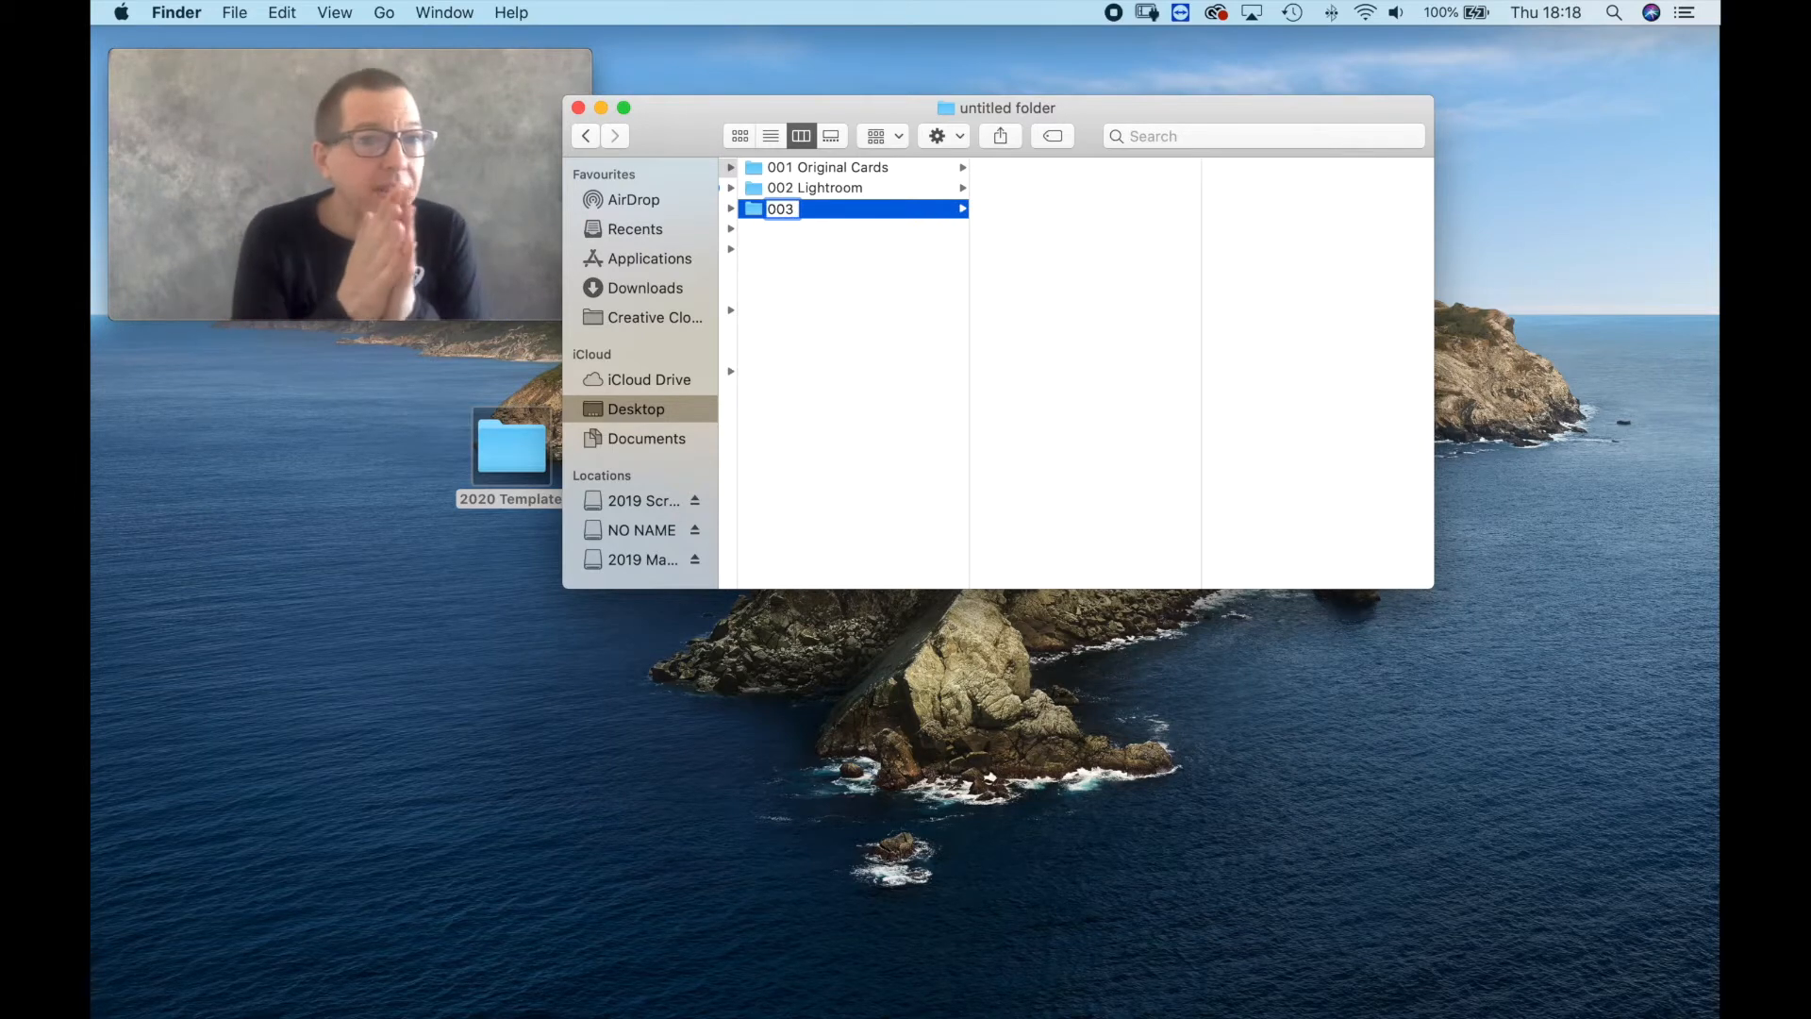
pyautogui.write(' Jpegs')
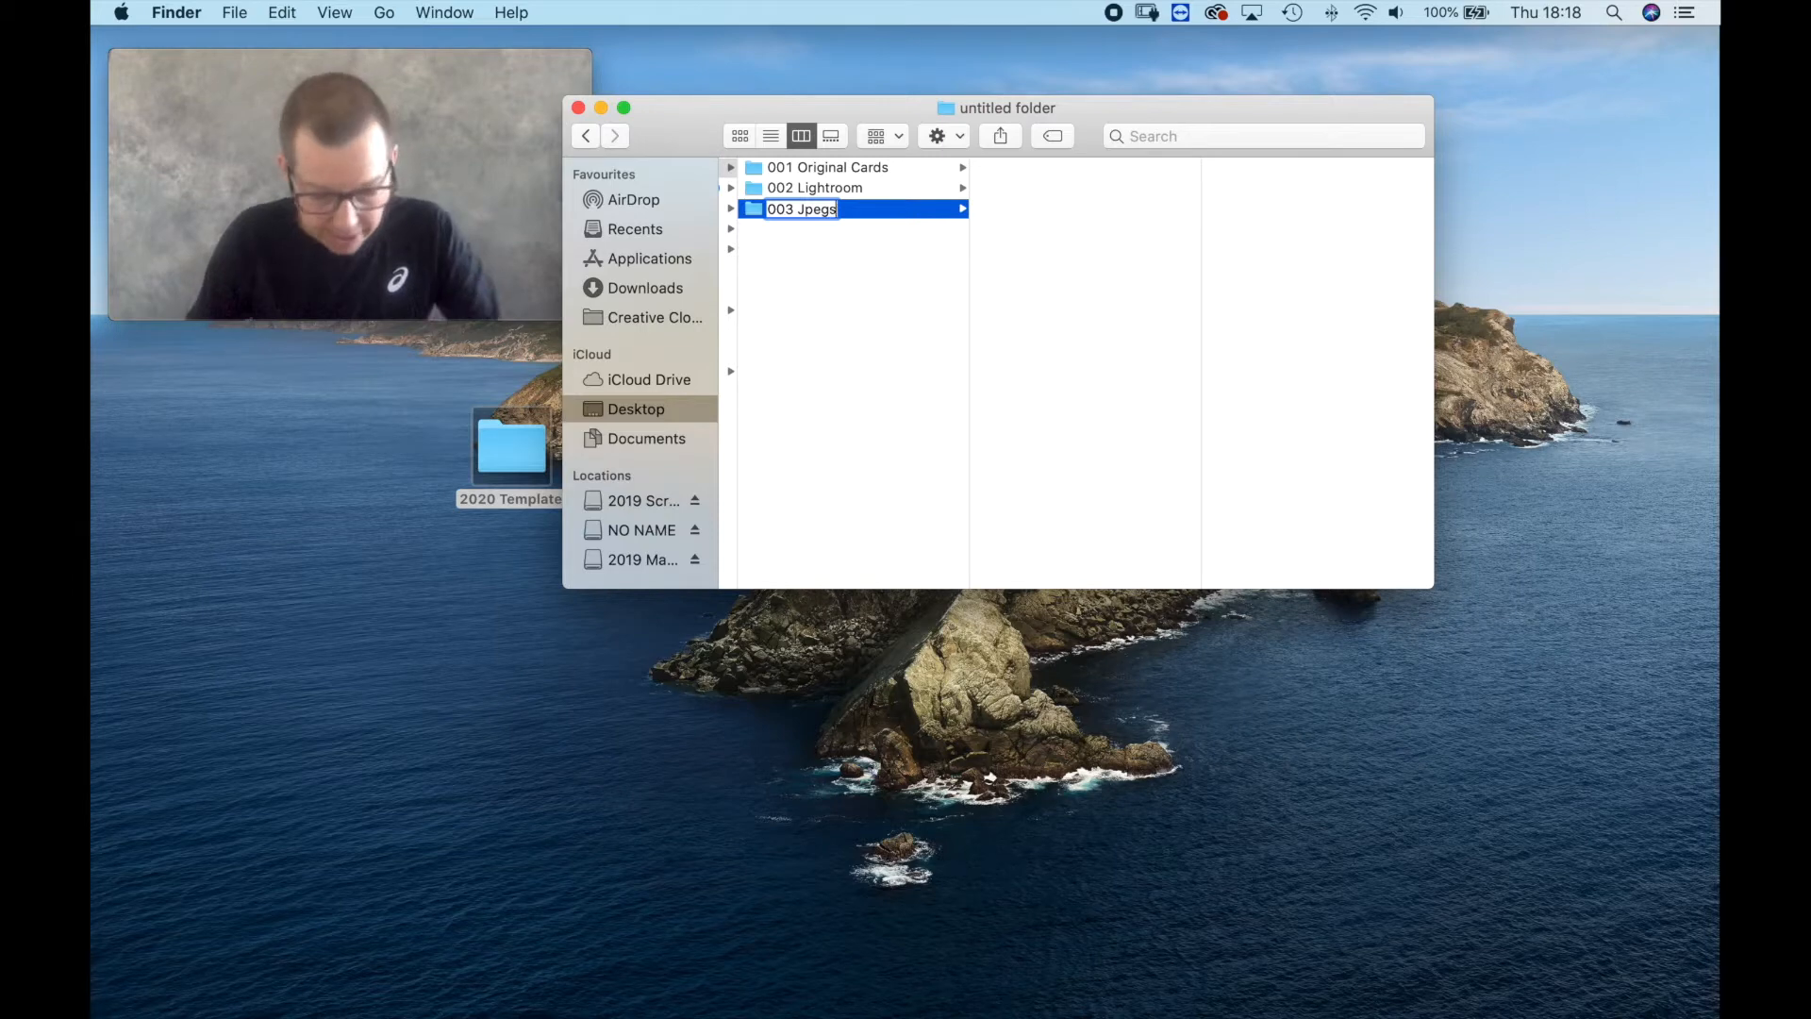
pyautogui.press('Return')
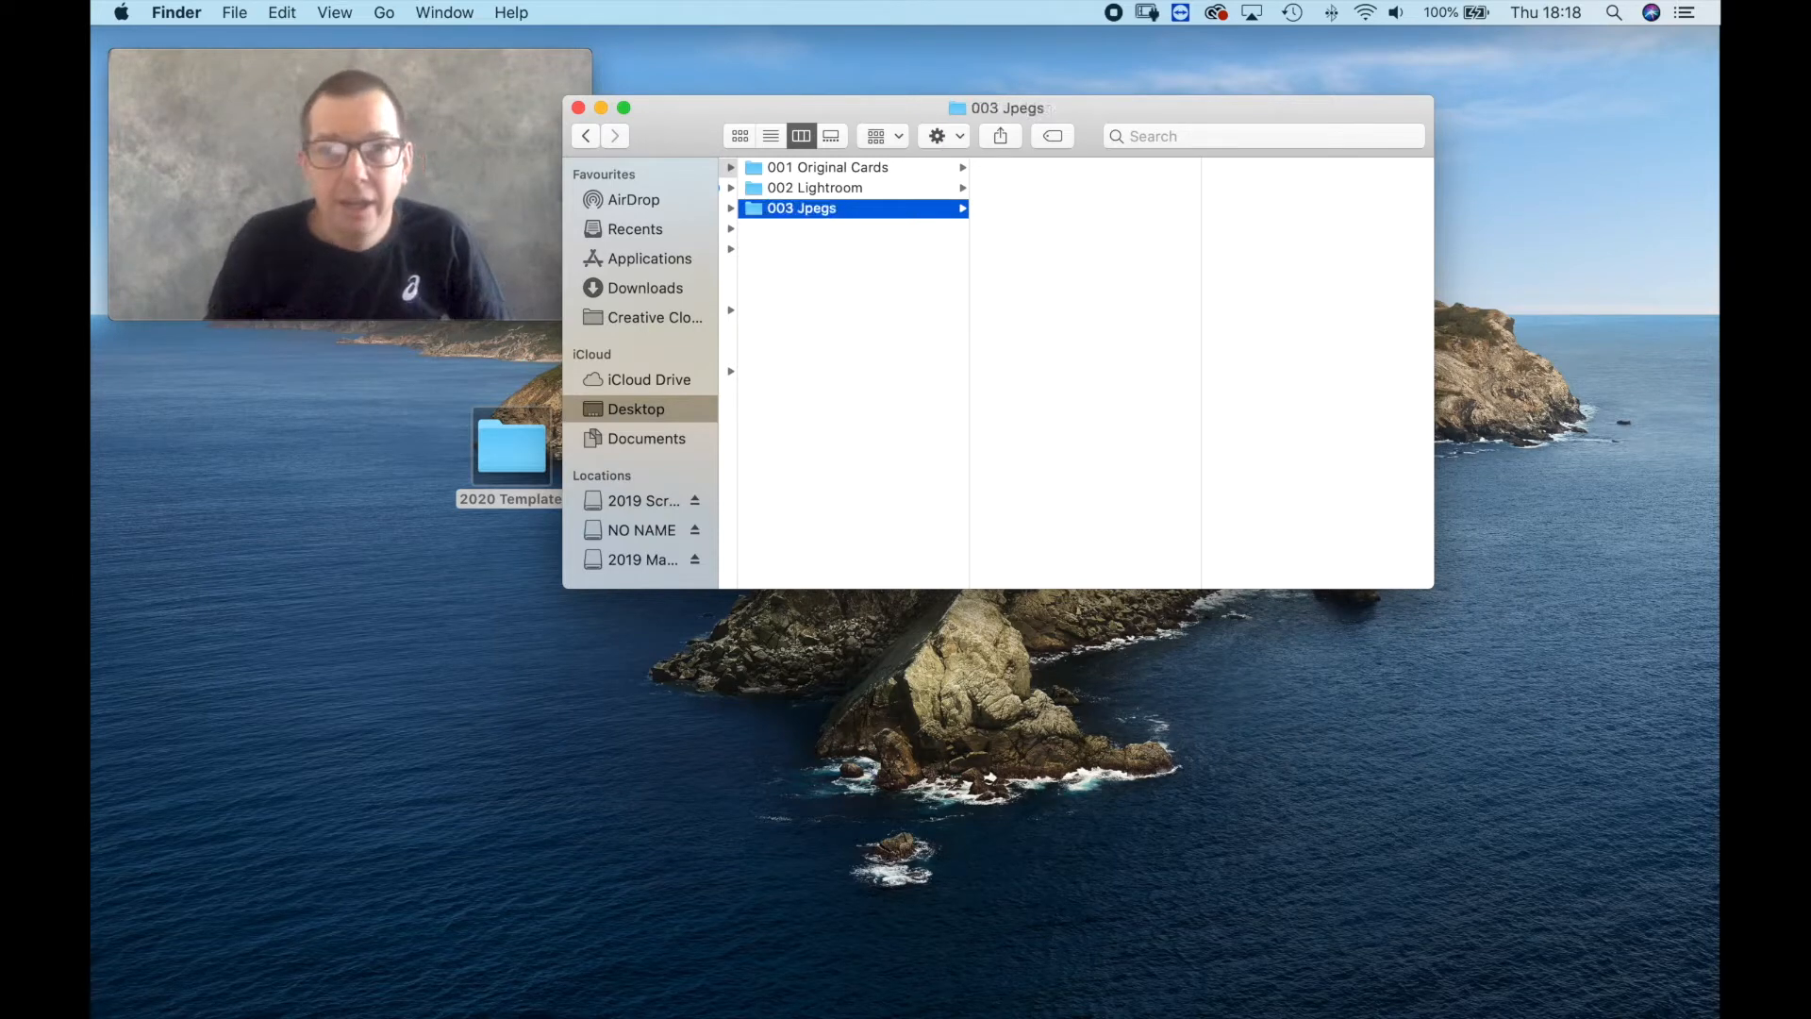
# Create a subfolder named 001 Proofs inside the 003 Jpegs folder.
pyautogui.rightClick(1030, 219)
pyautogui.click(1058, 230)
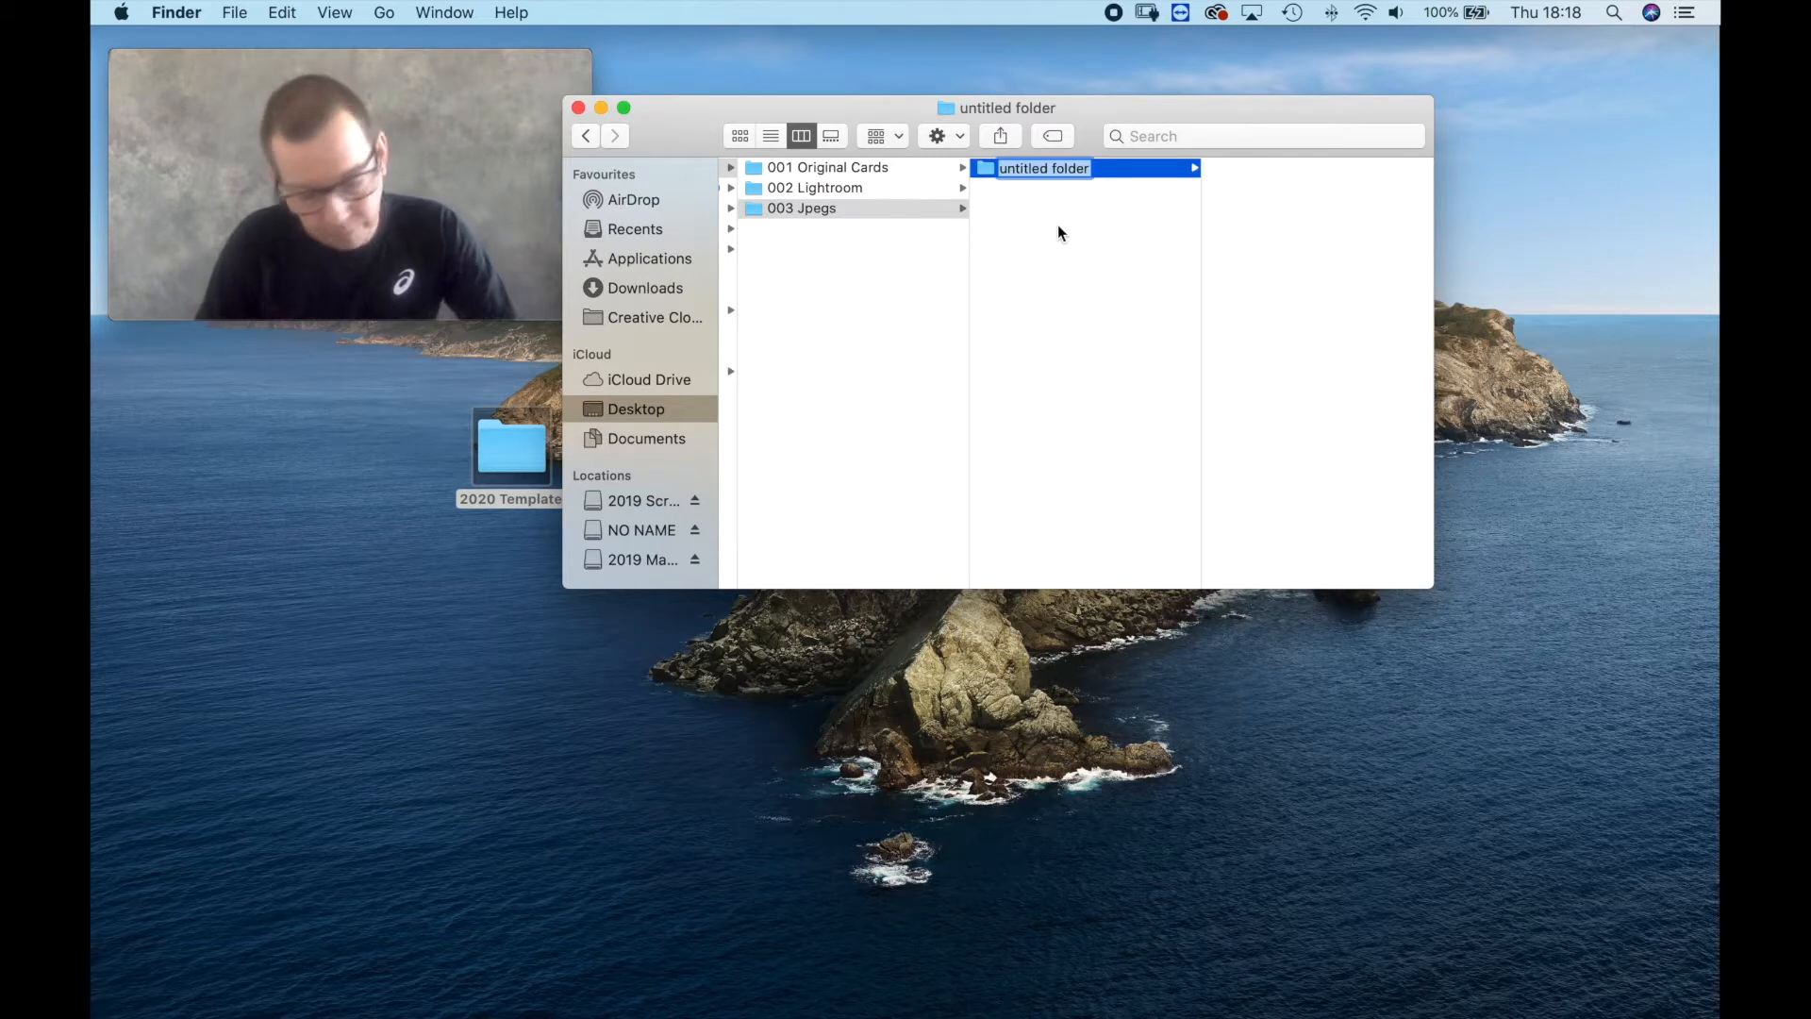
pyautogui.write('01')
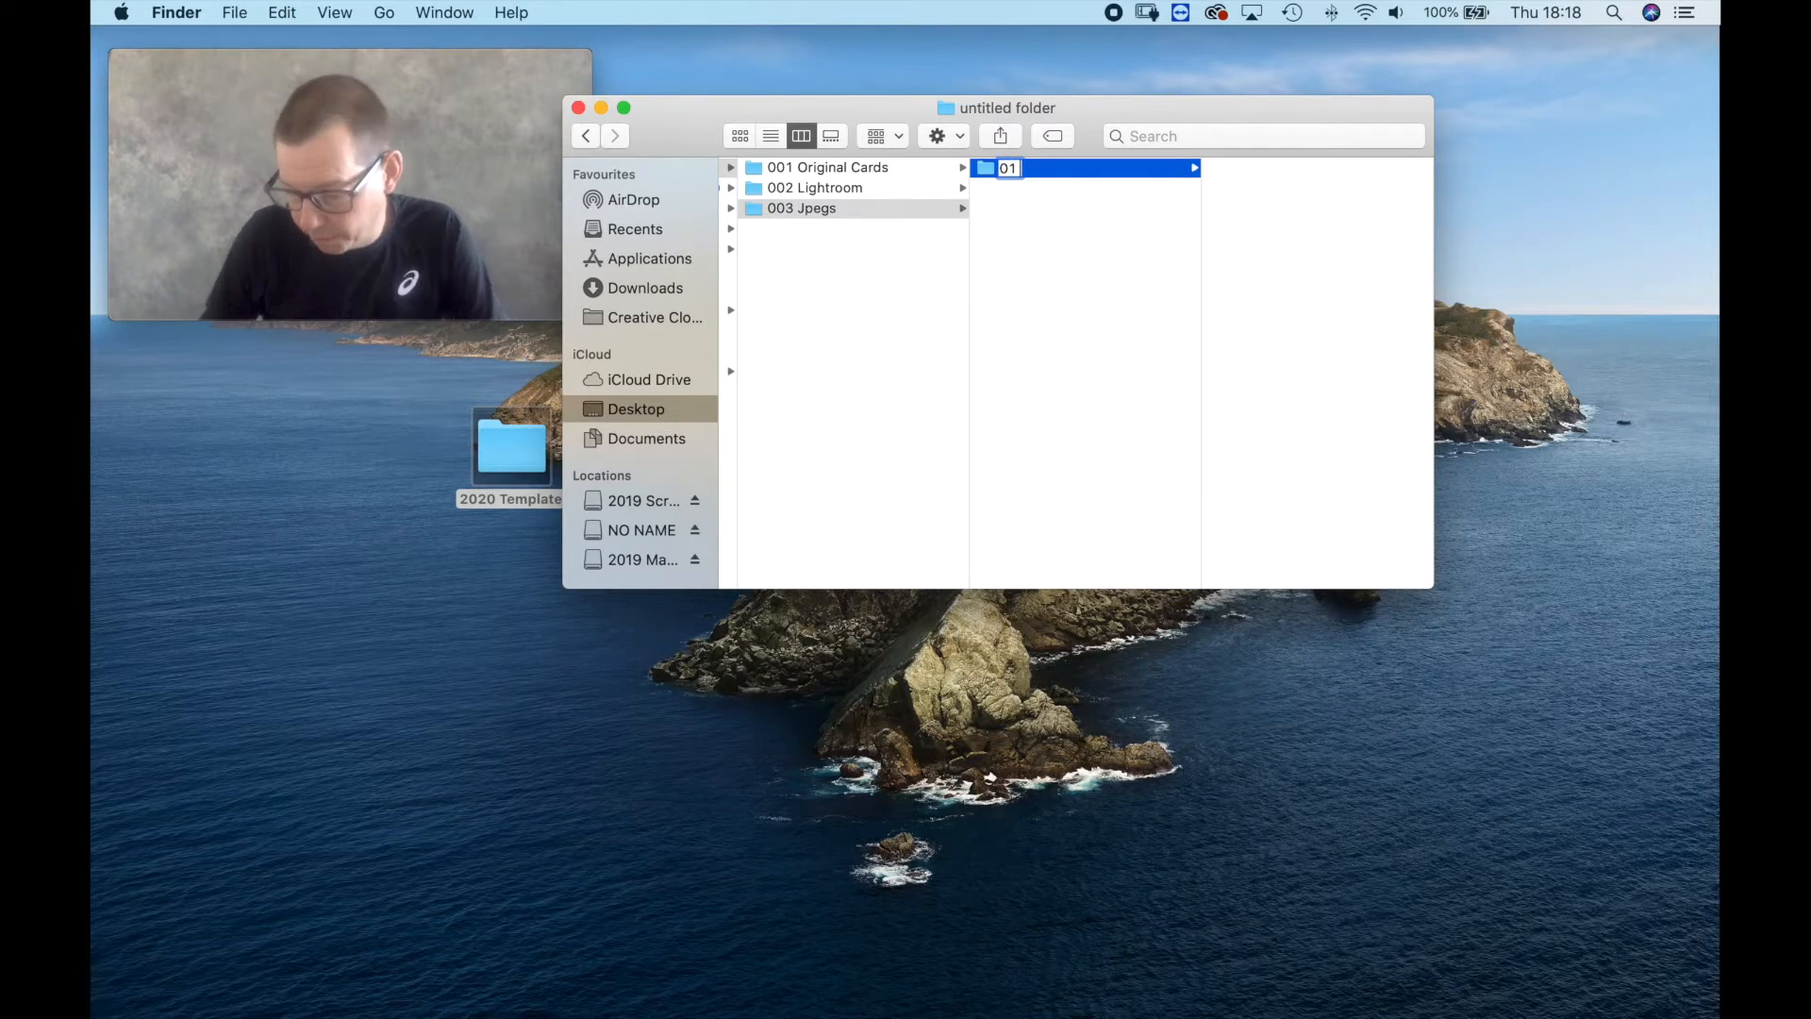
pyautogui.write(' Proofs')
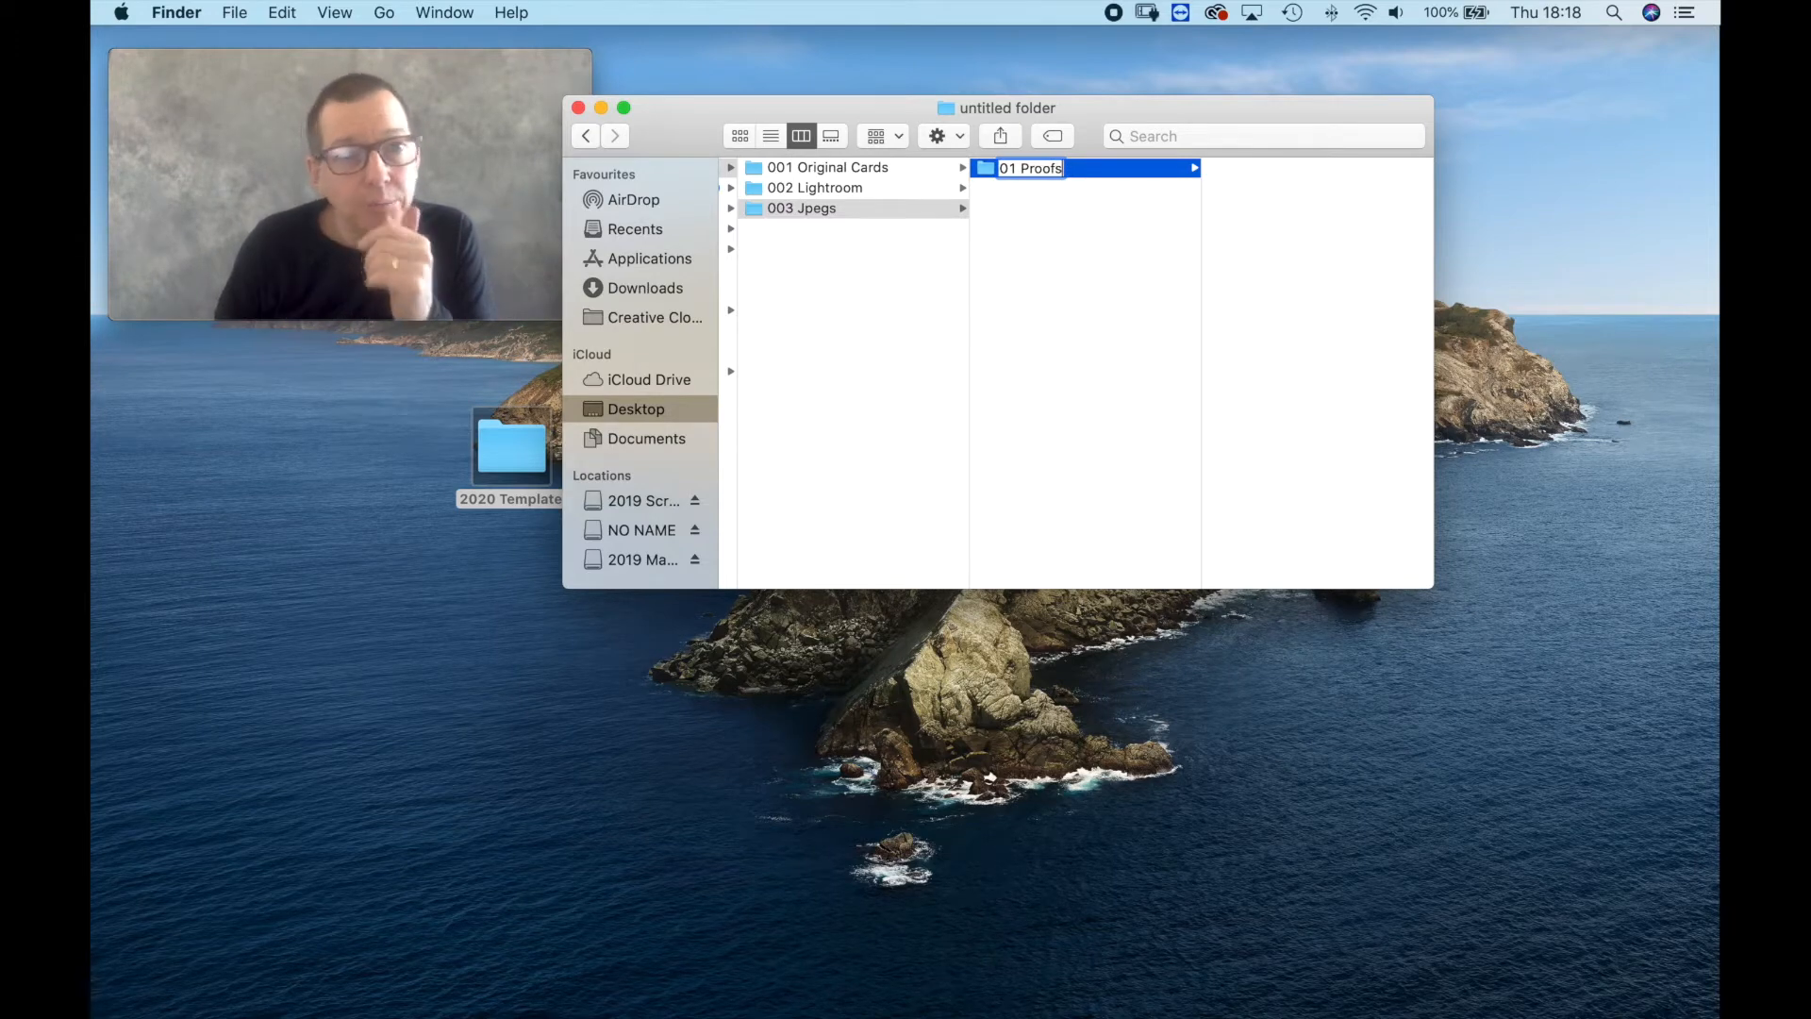
pyautogui.click(1001, 168)
pyautogui.write('0')
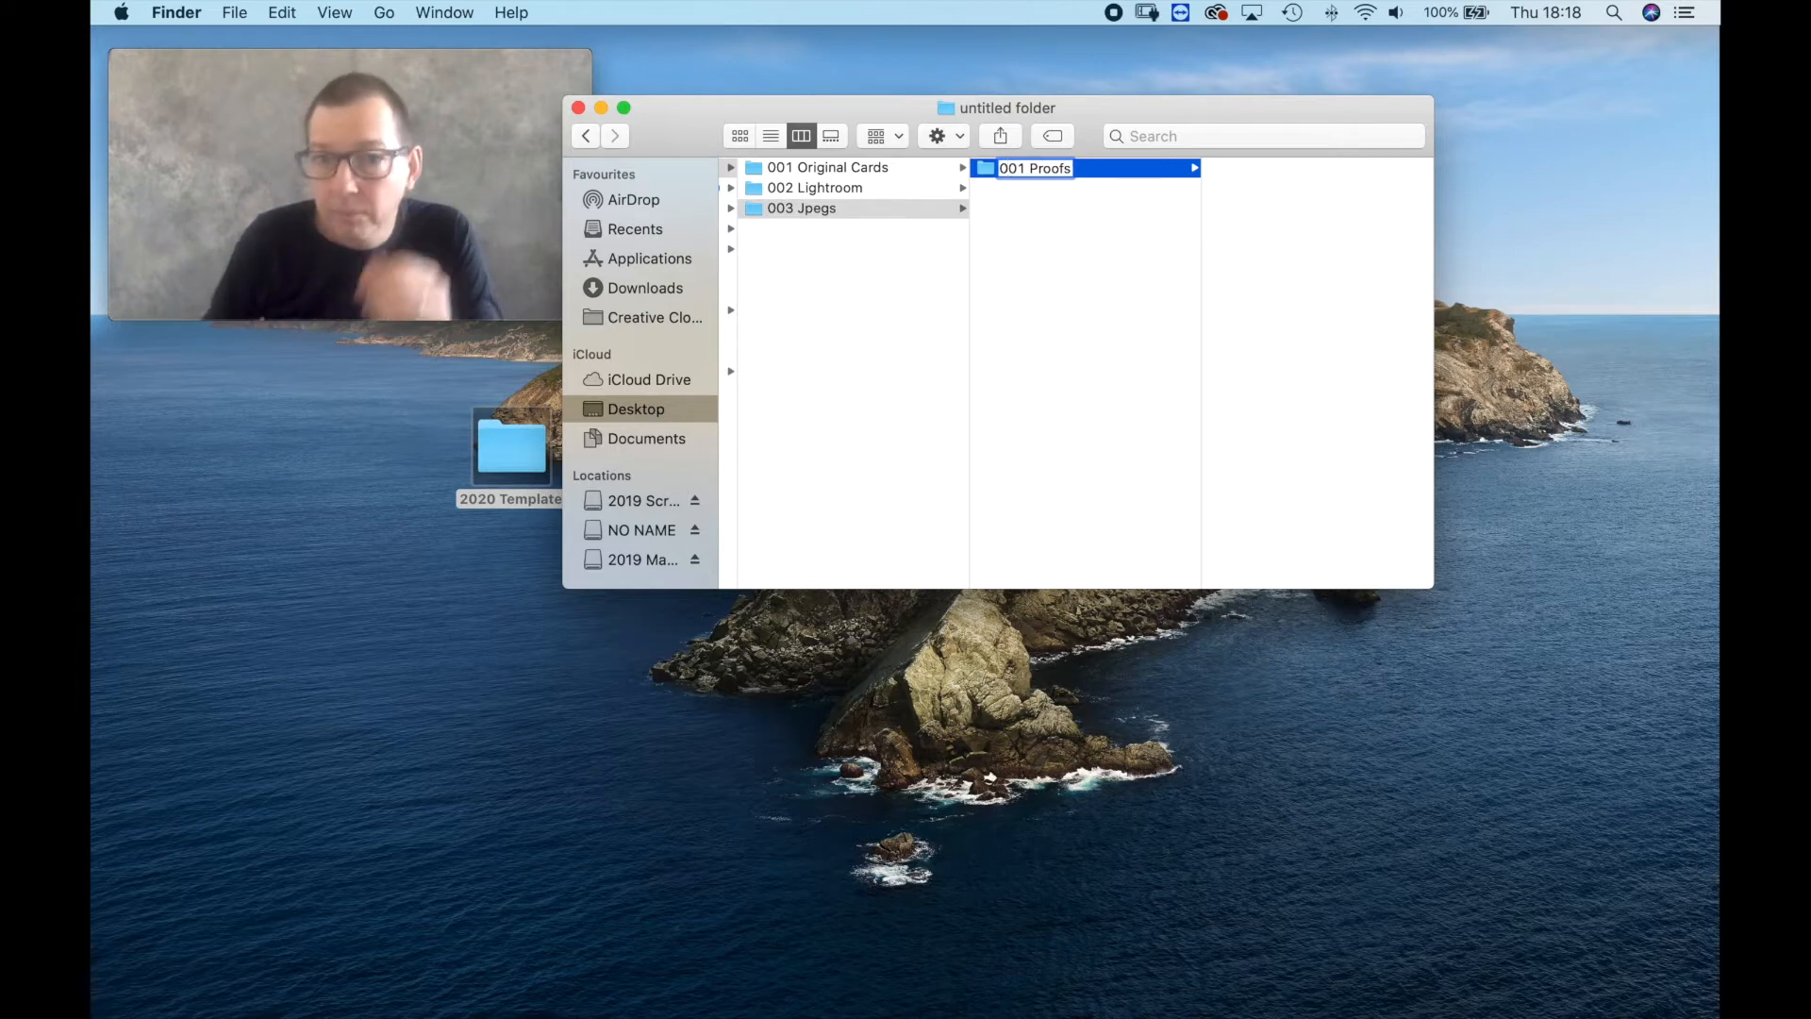
pyautogui.press('Return')
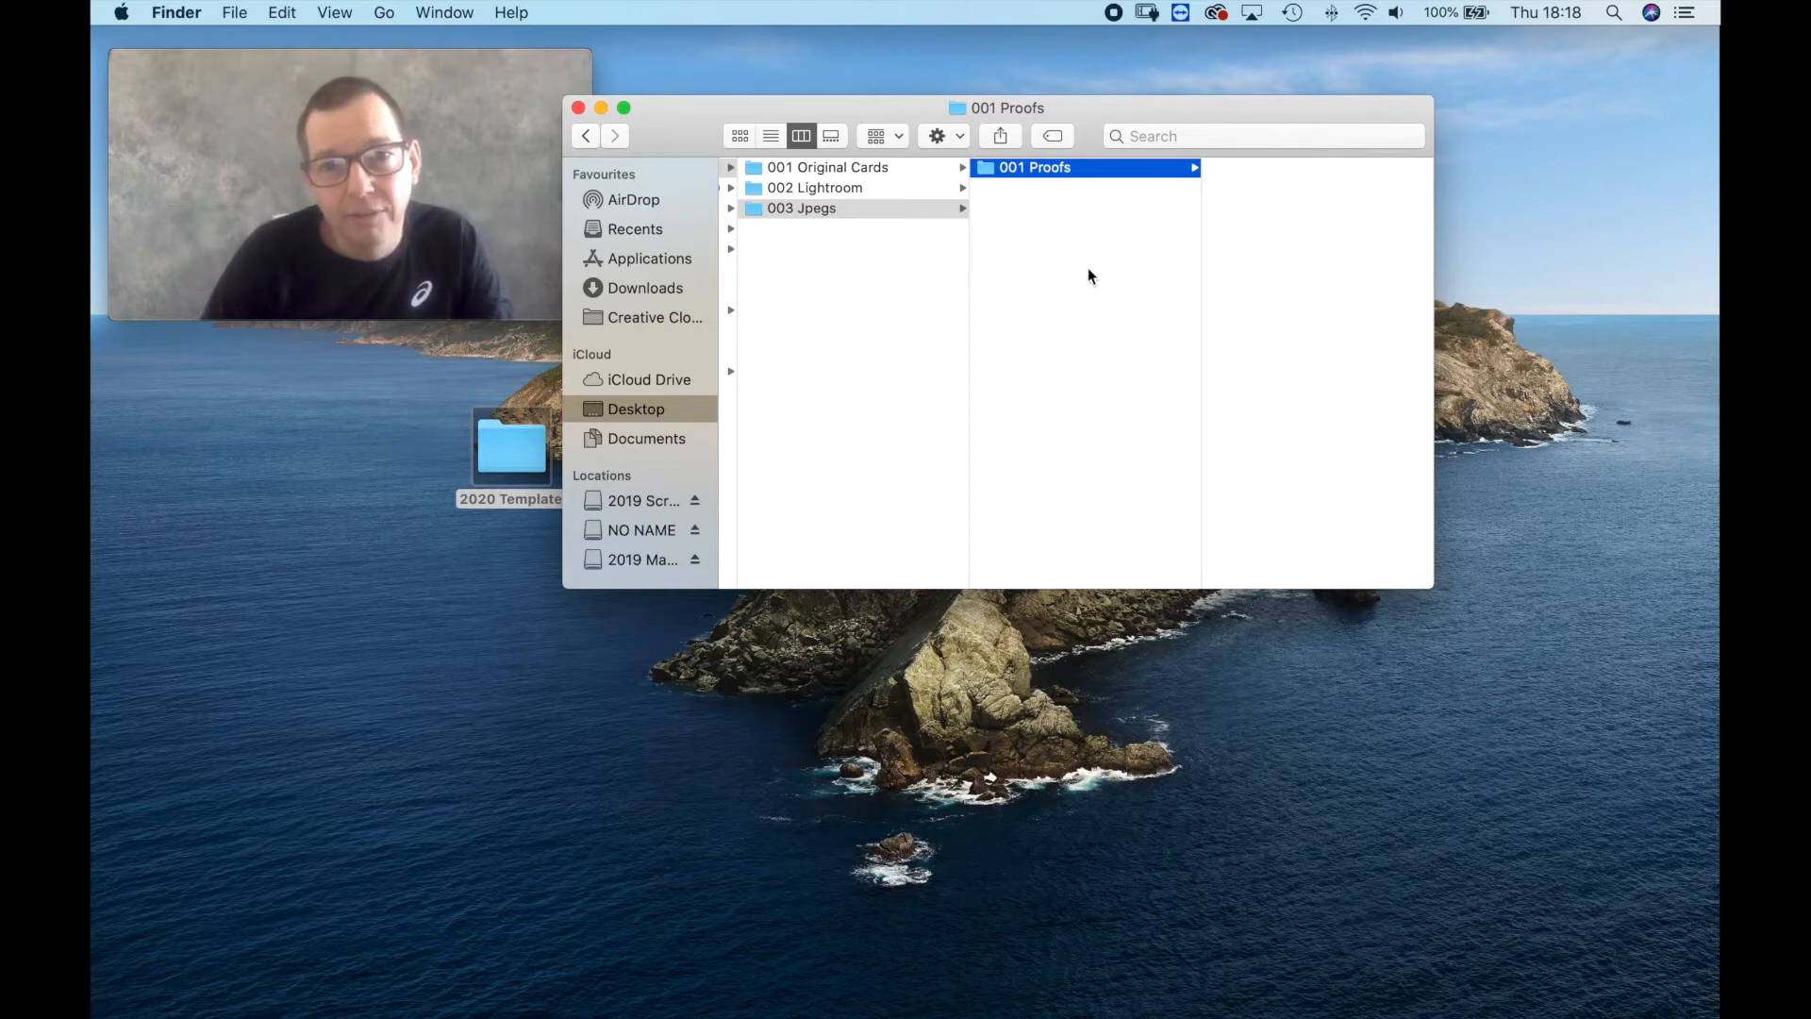
# Add a subfolder named 002 Finals beside 001 Proofs in the 003 Jpegs folder.
pyautogui.rightClick(1031, 248)
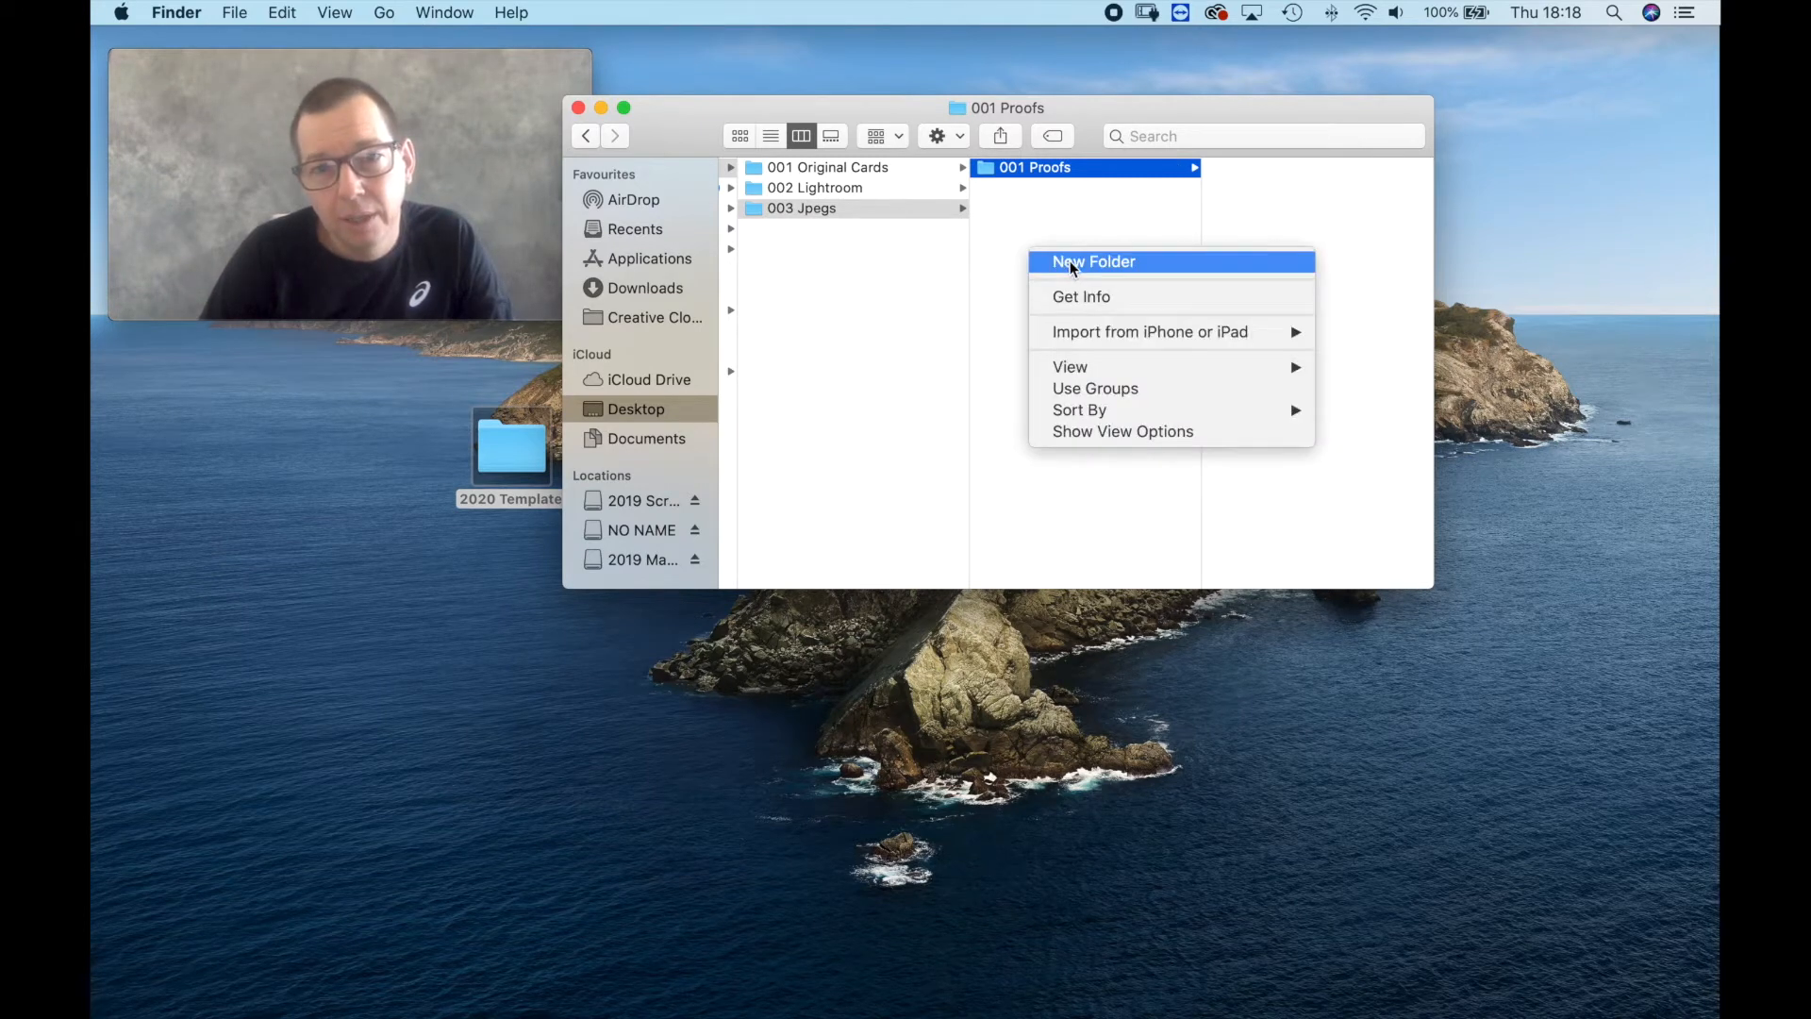
pyautogui.click(1068, 263)
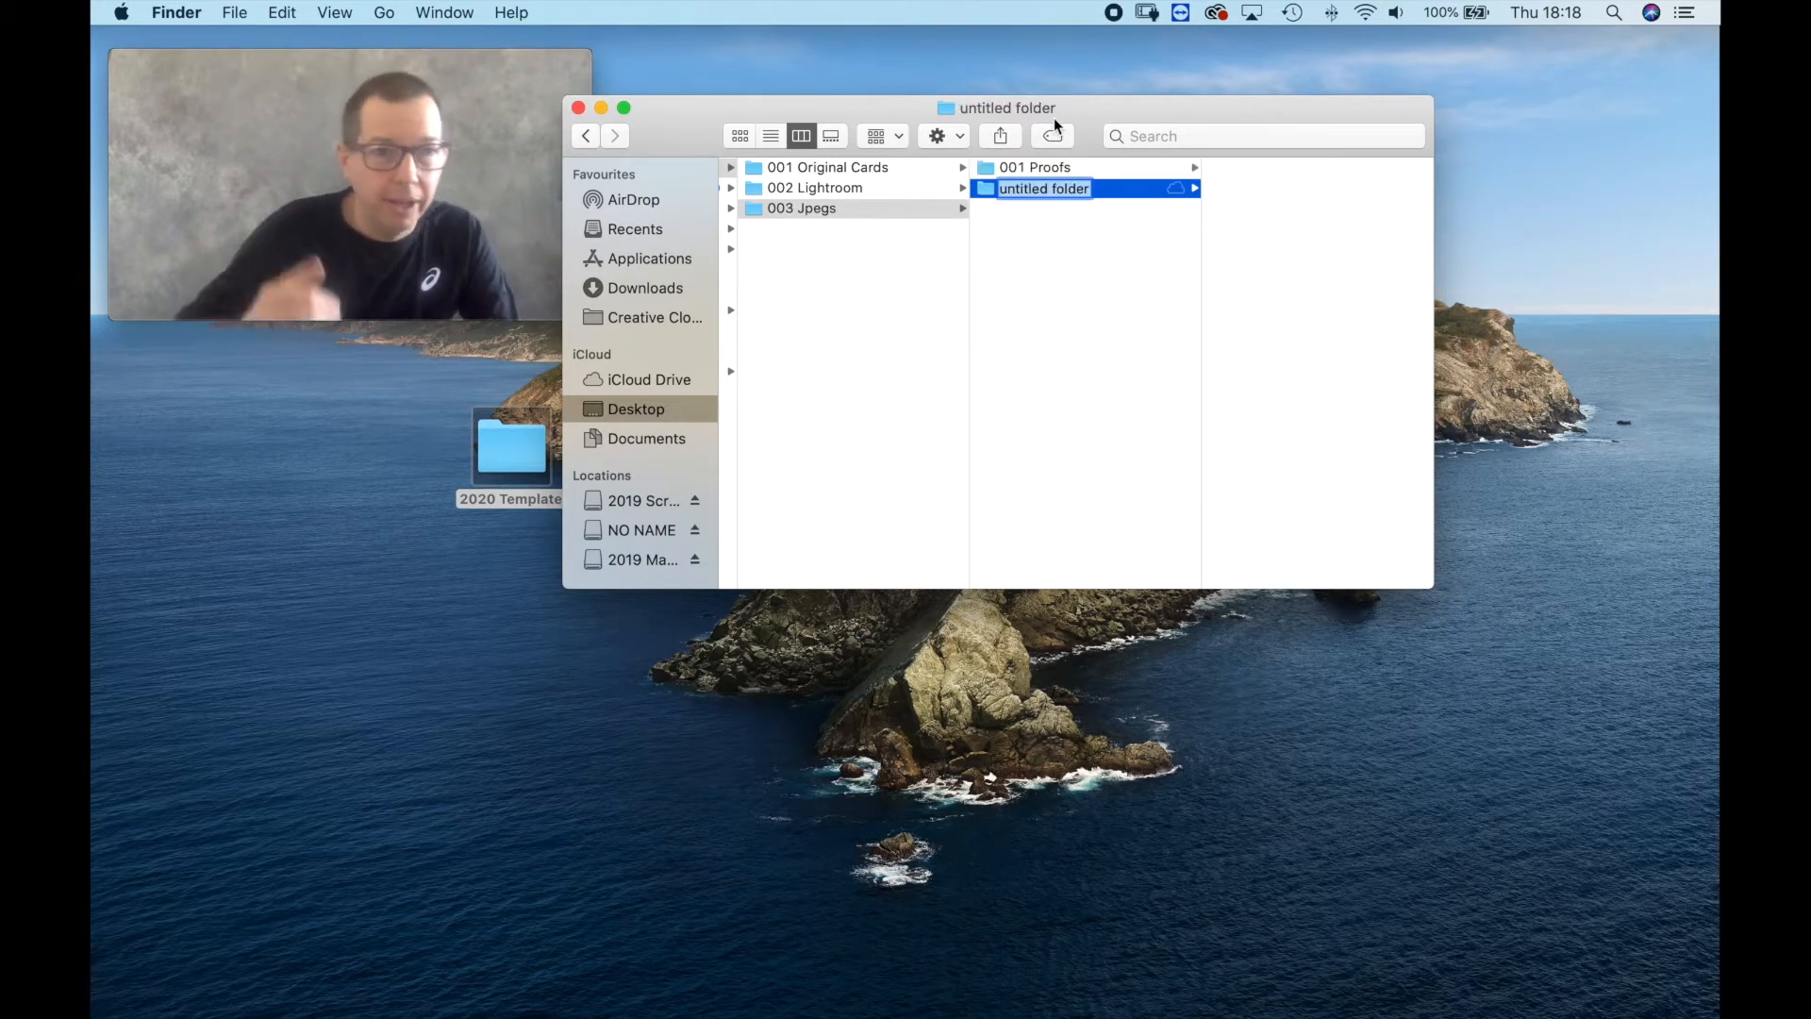
pyautogui.write('002')
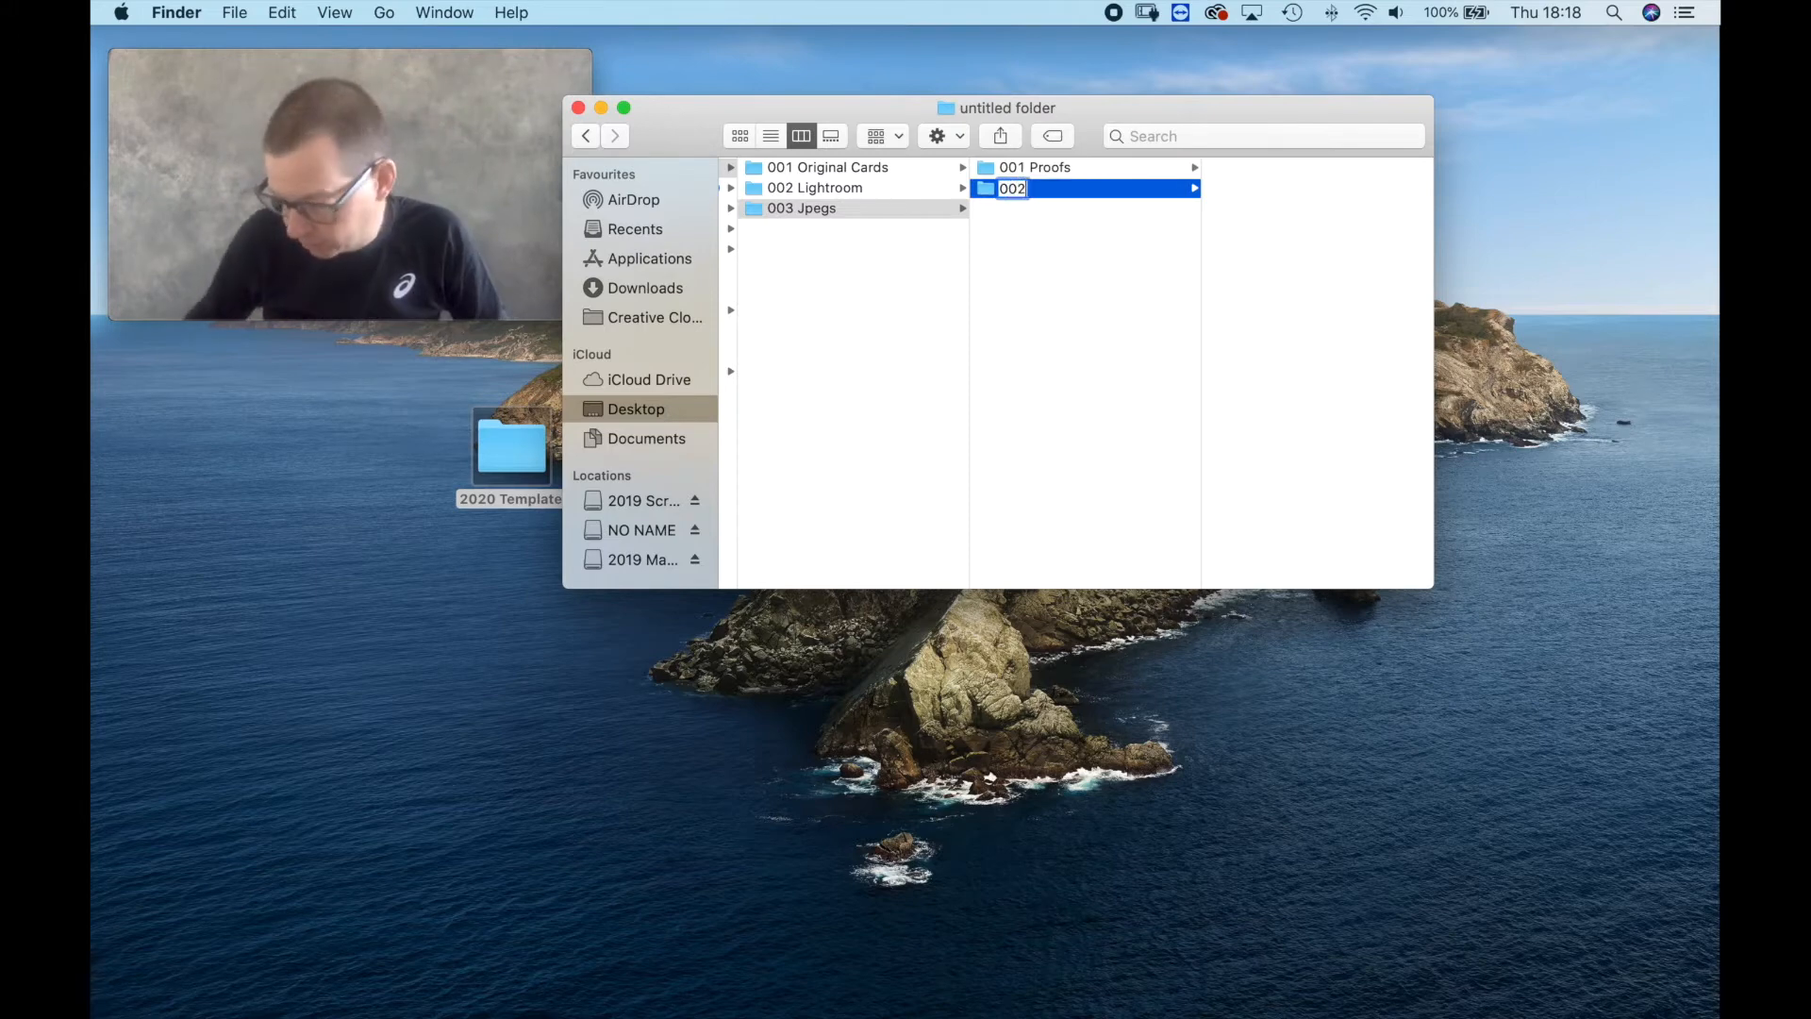
pyautogui.write(' Finals')
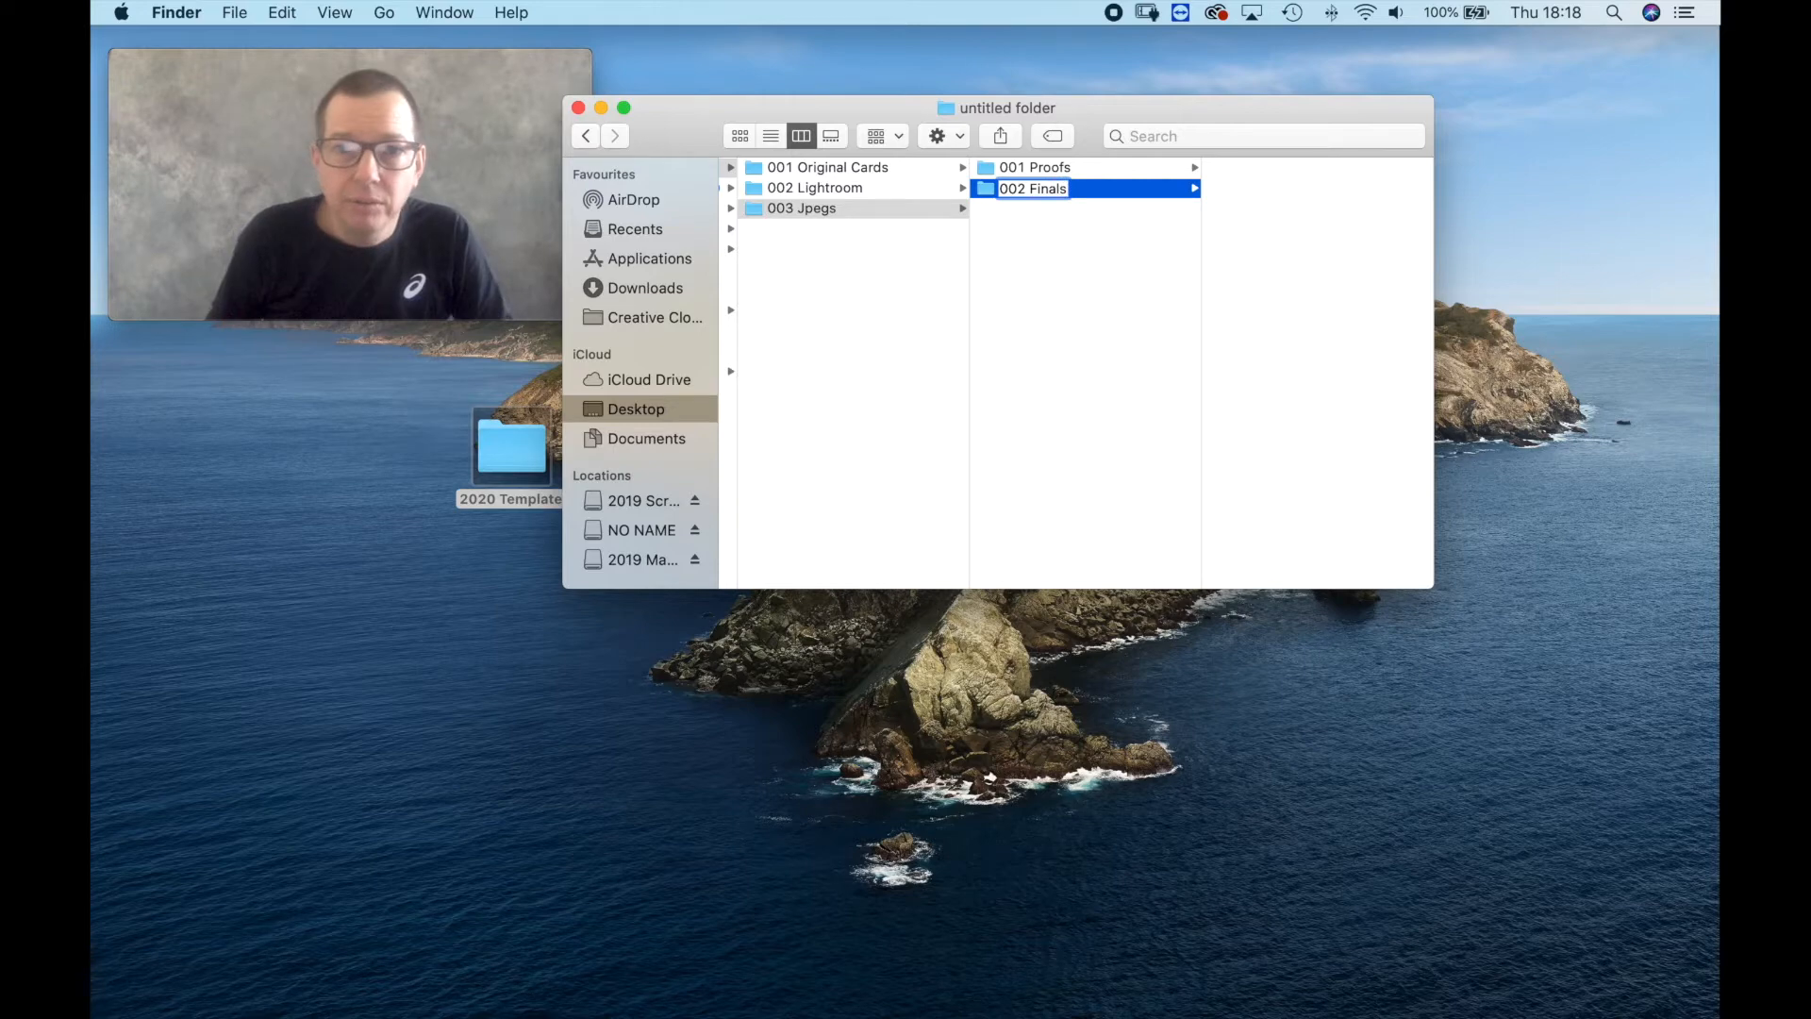
pyautogui.press('Return')
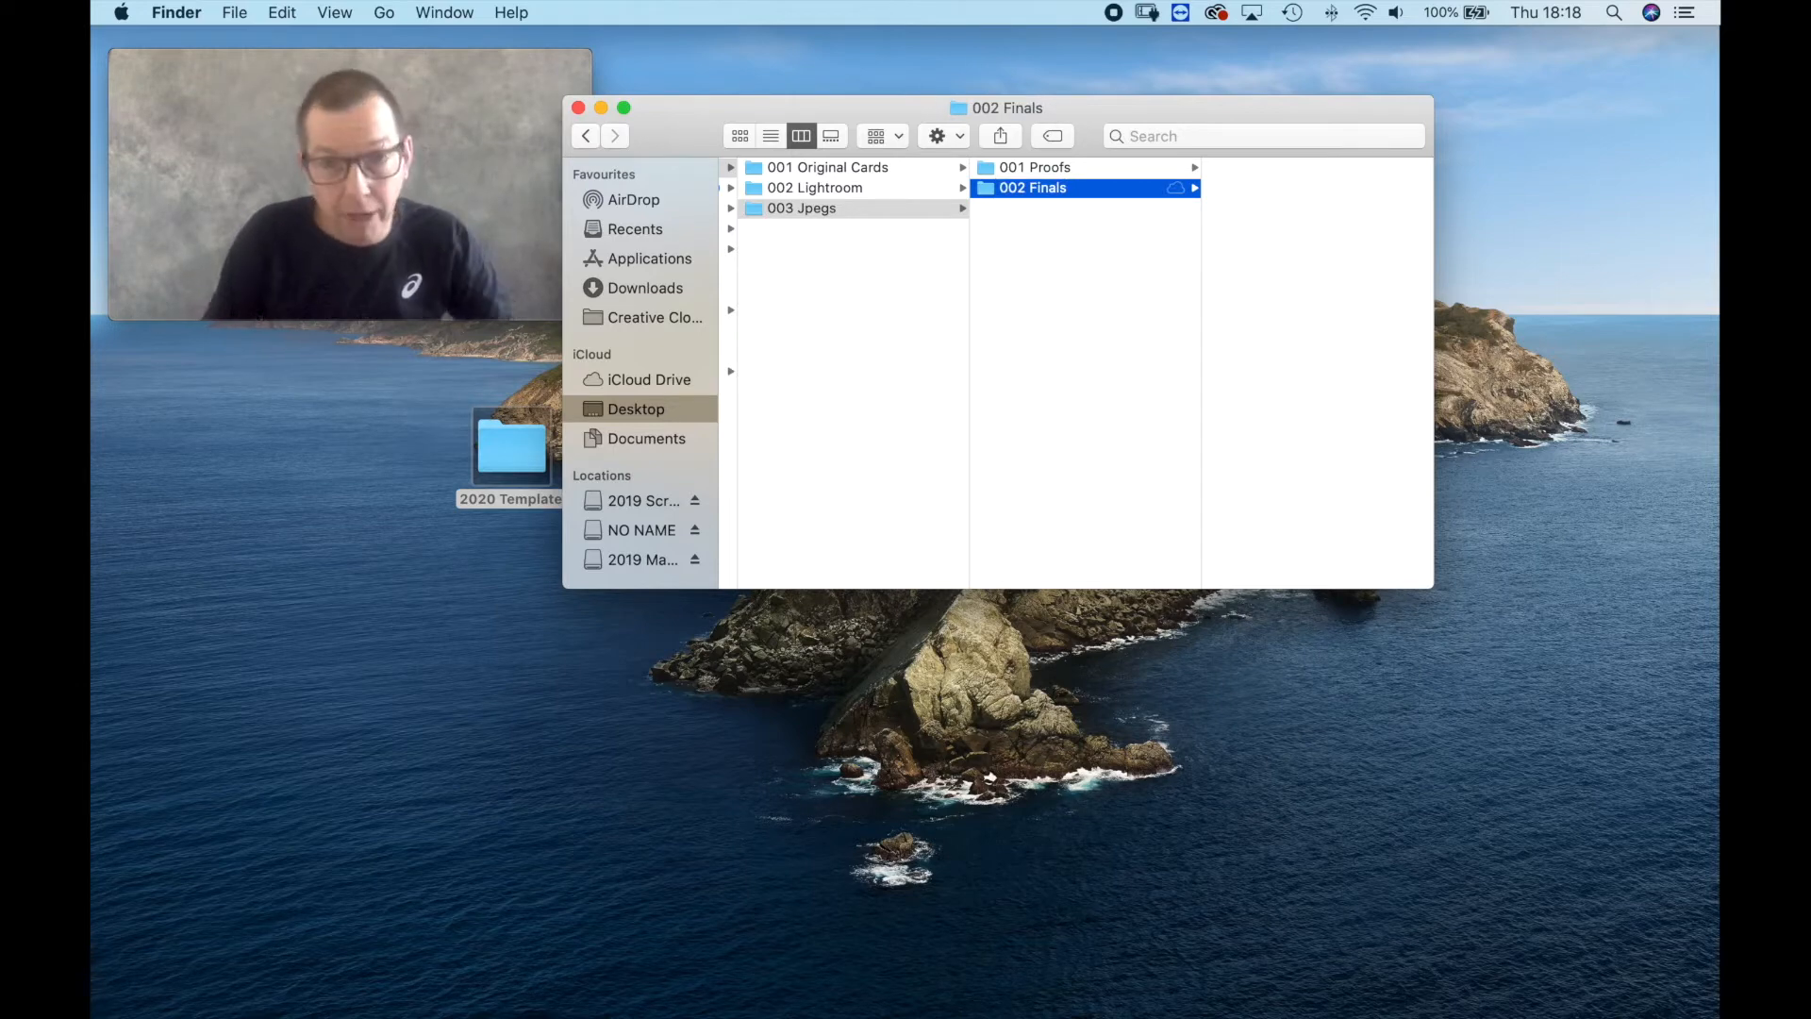
# Add another subfolder to 003 Jpegs and name it 003 B&W.
pyautogui.rightClick(1051, 300)
pyautogui.click(1091, 308)
pyautogui.write('003')
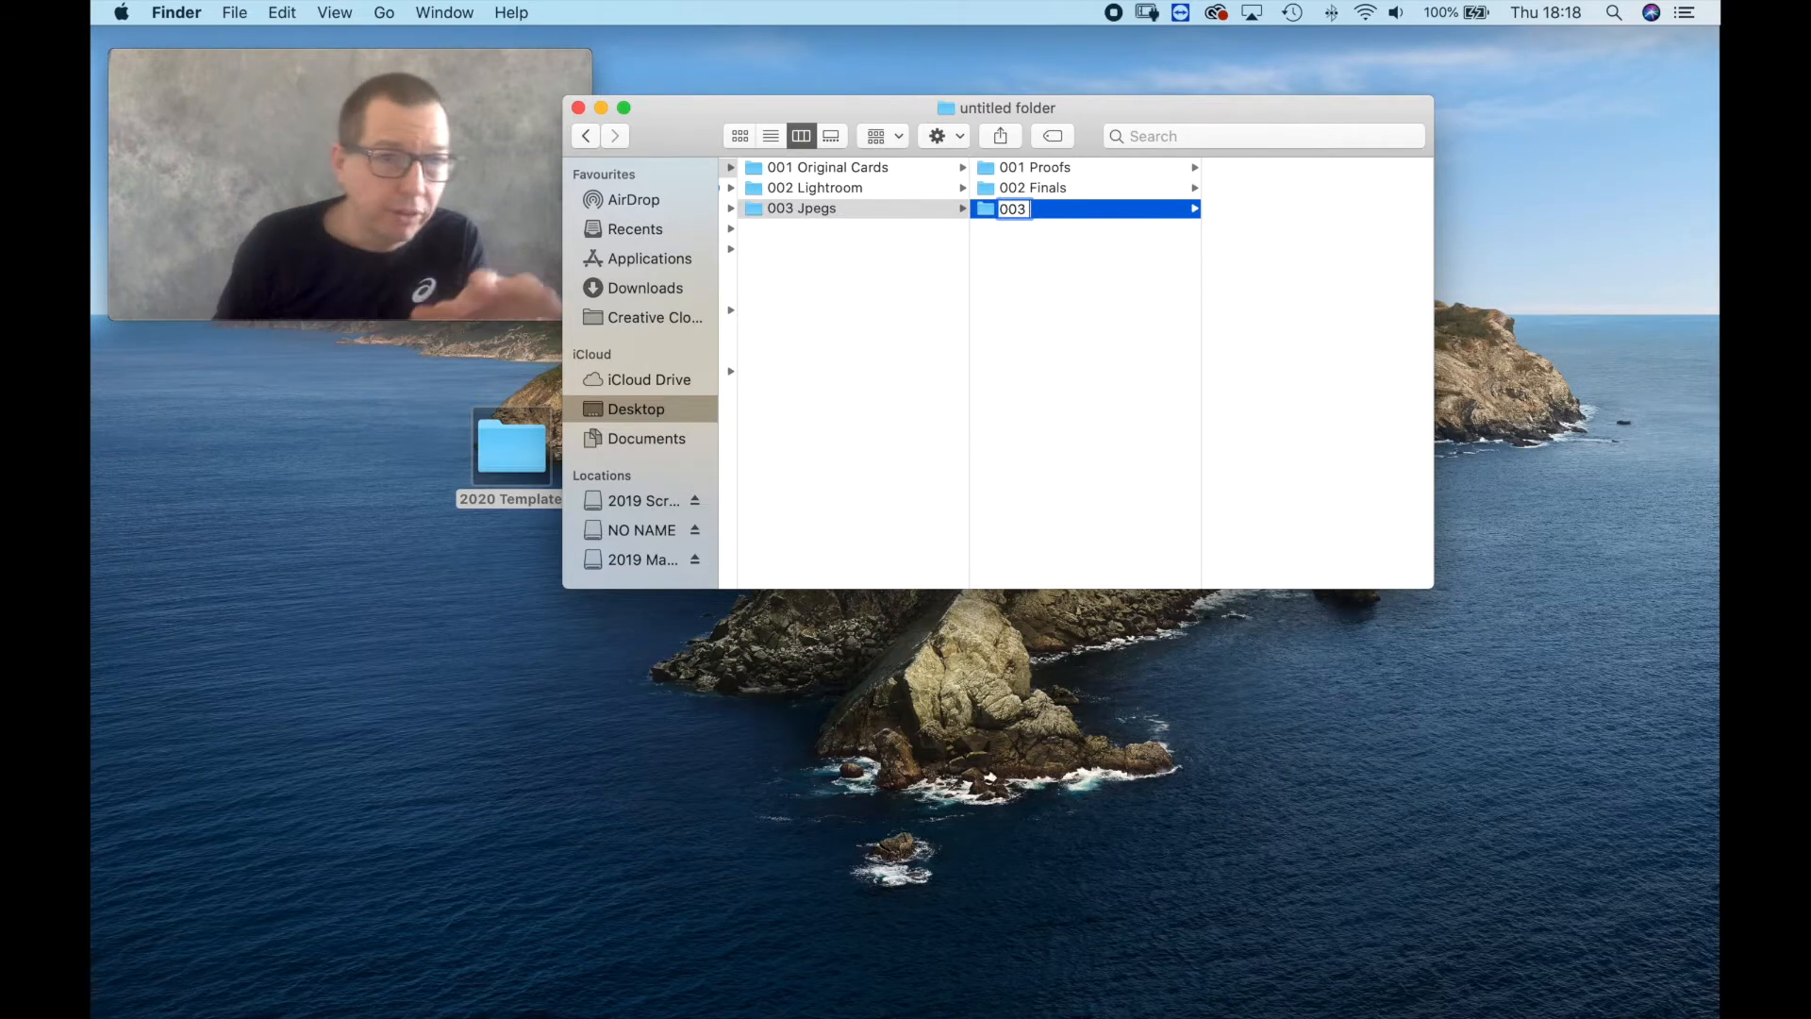
pyautogui.write(' B&W')
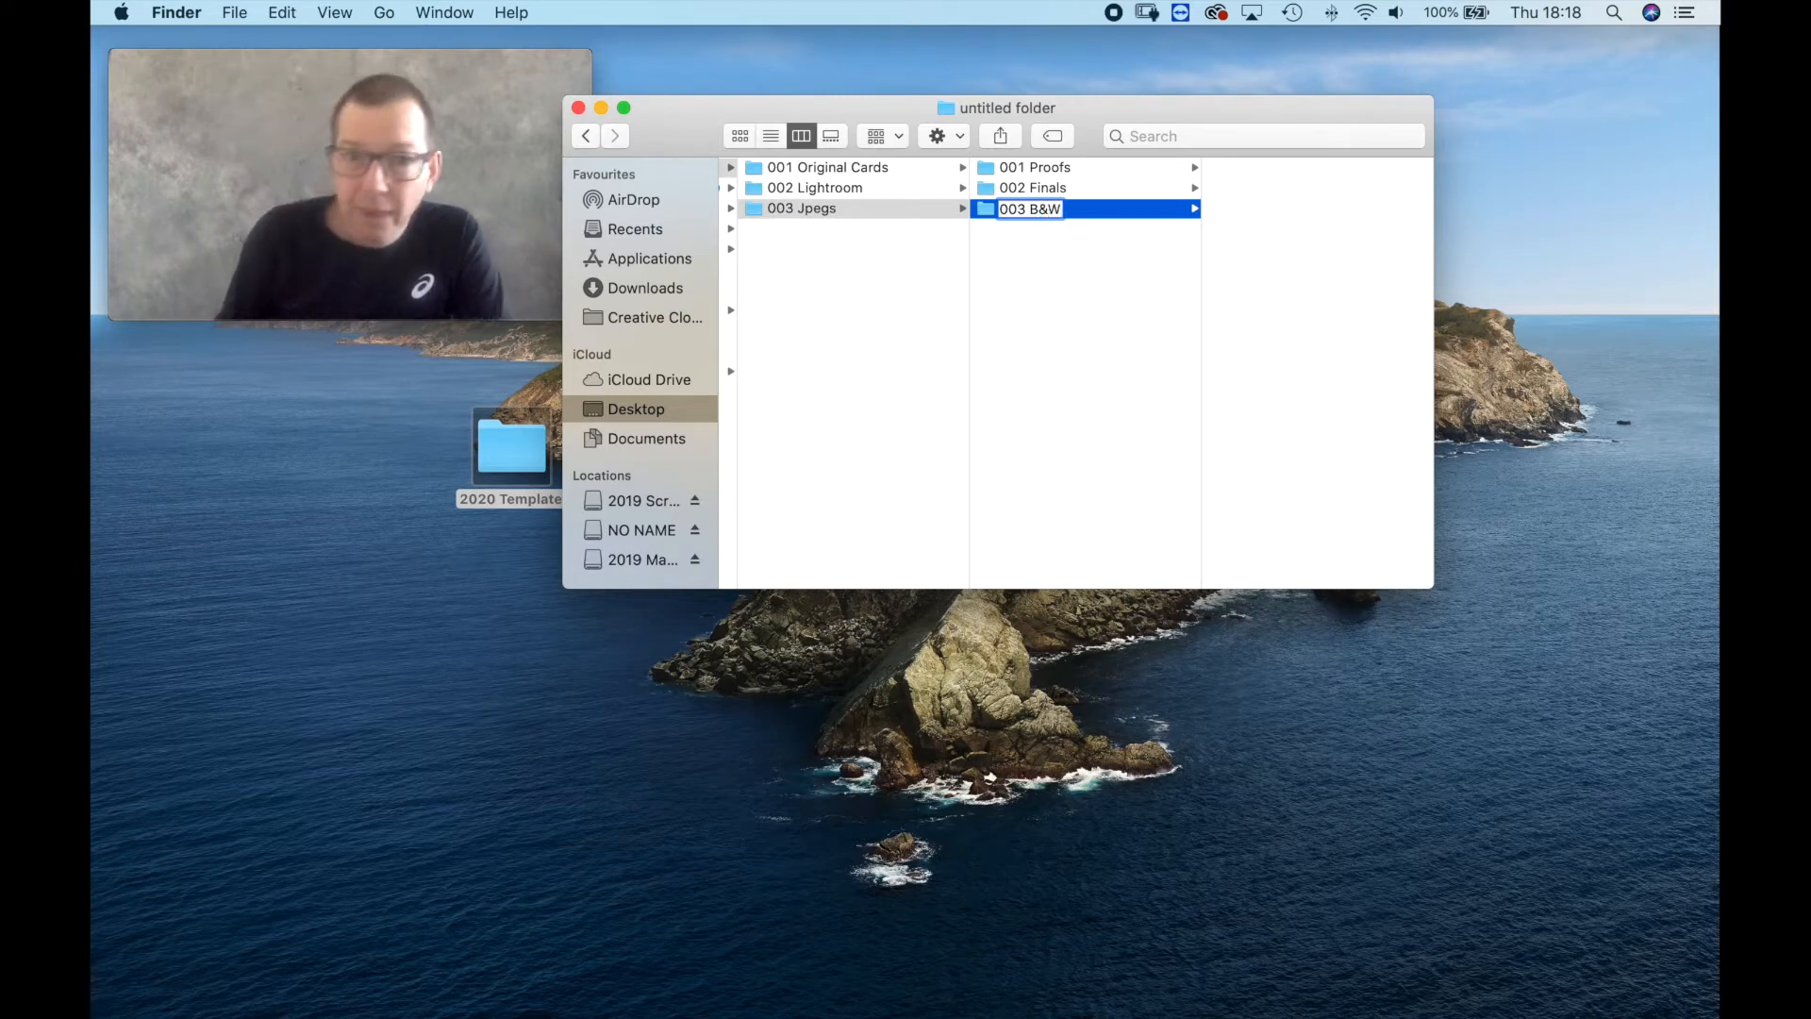
pyautogui.press('Return')
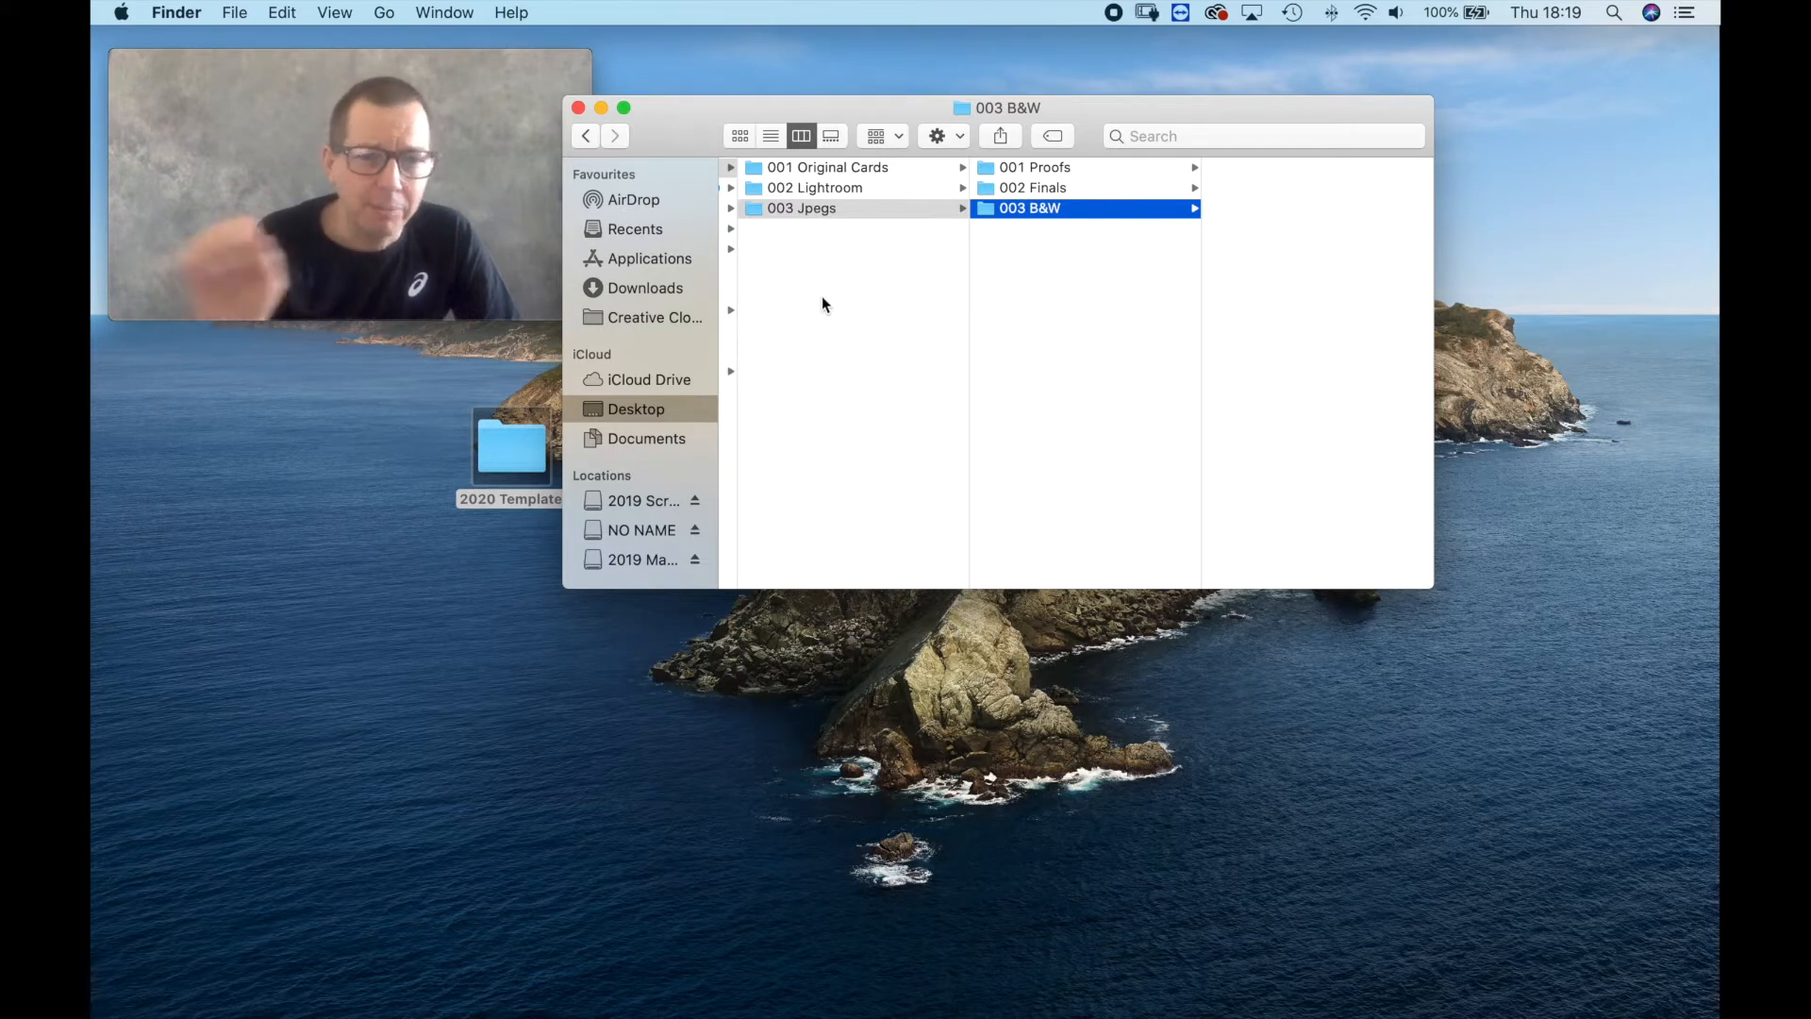
# Create a folder named 004 Print at the top level of the 2020 Template folder.
pyautogui.rightClick(794, 281)
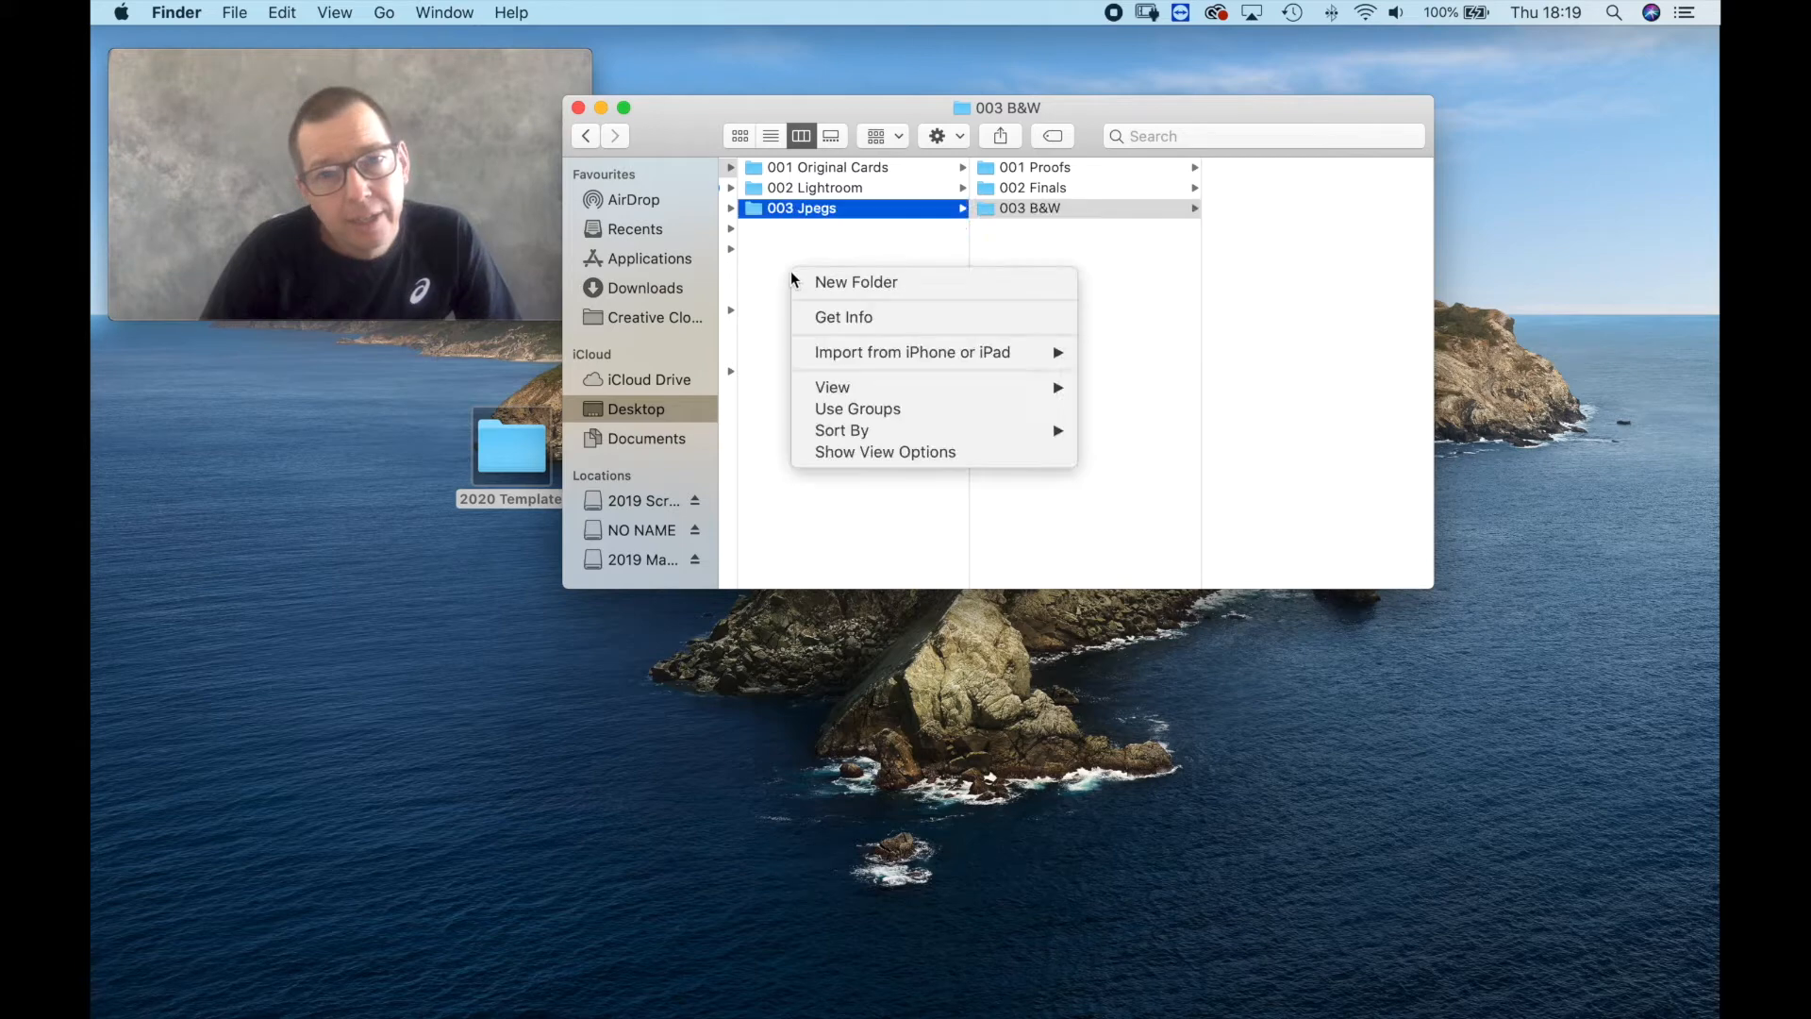
pyautogui.click(826, 283)
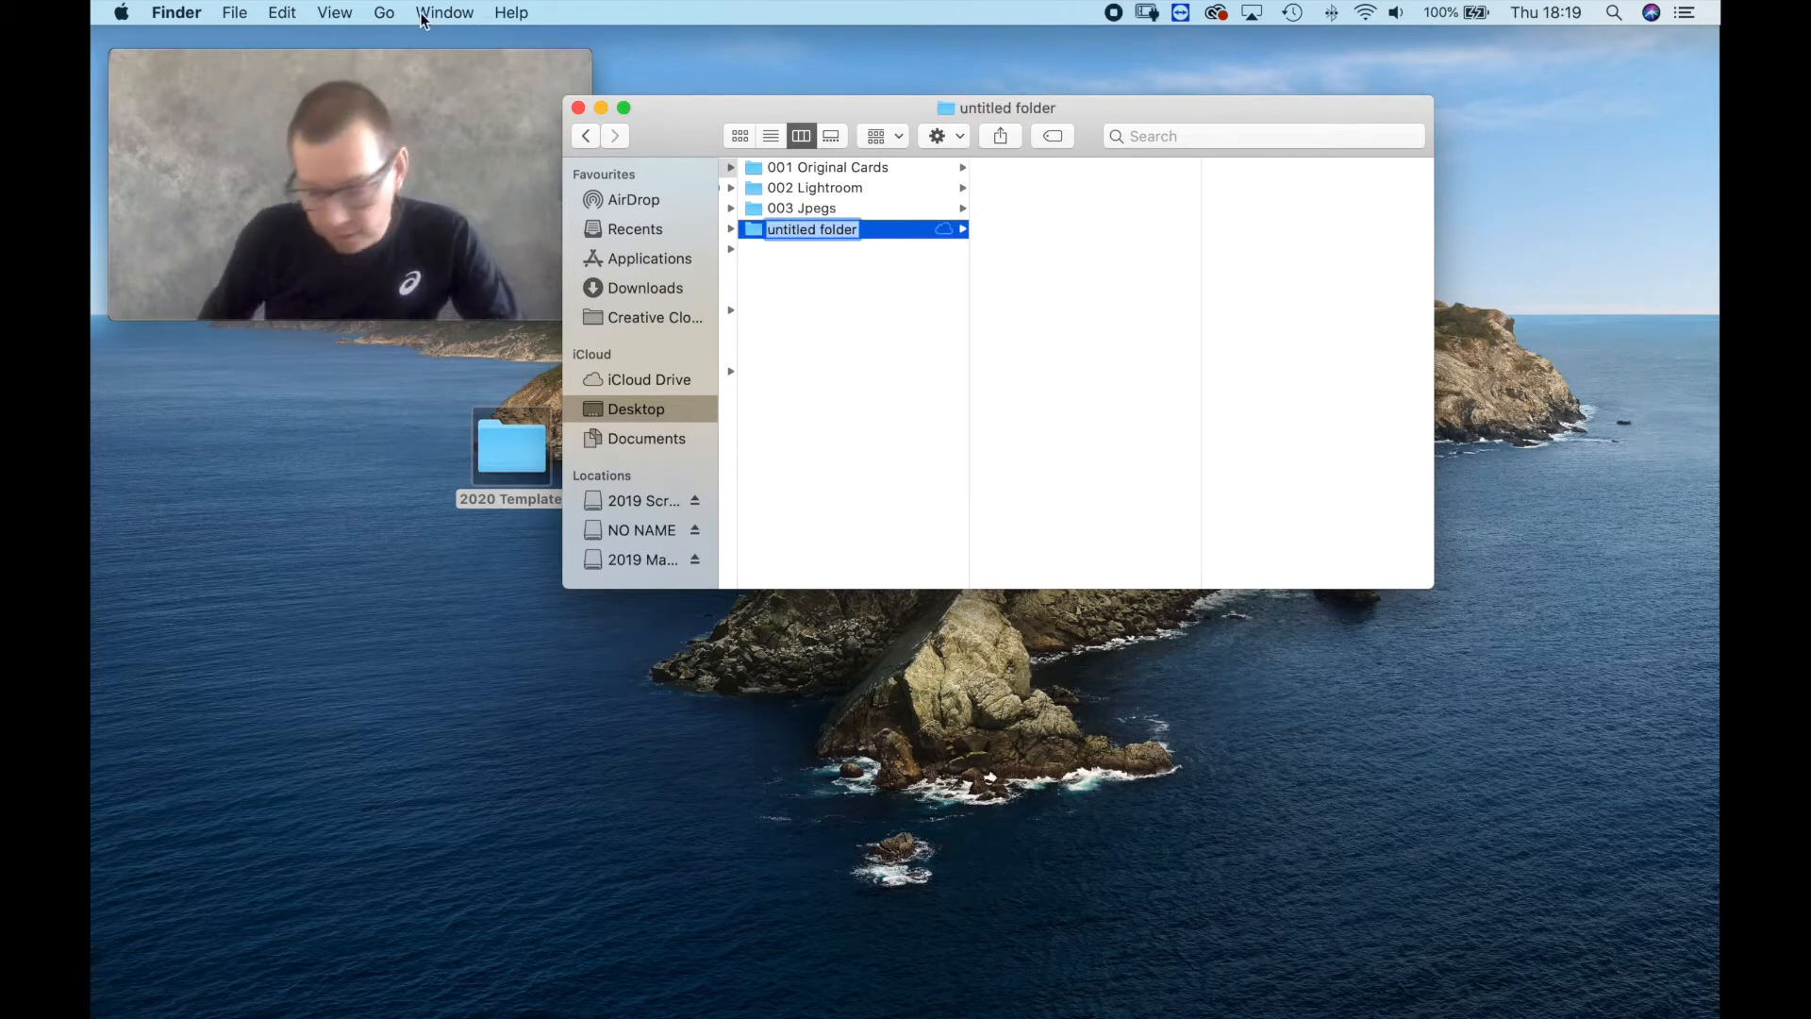
pyautogui.write('00')
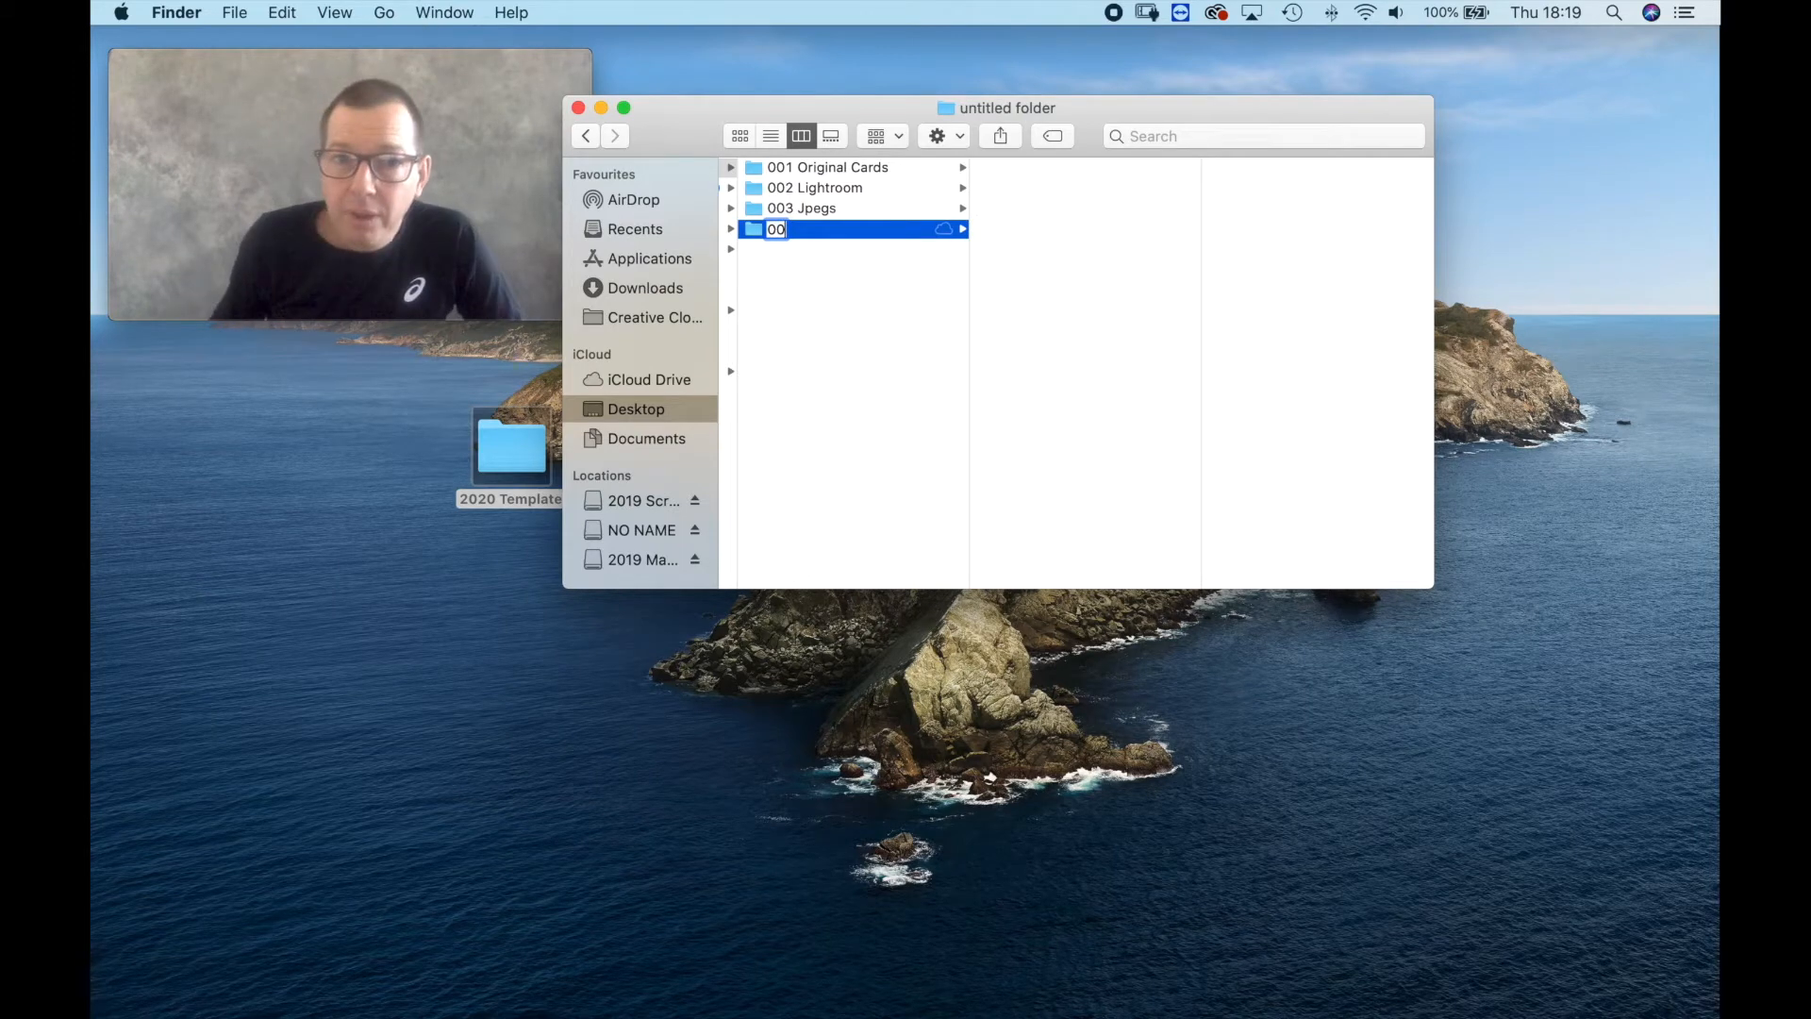
pyautogui.write('4')
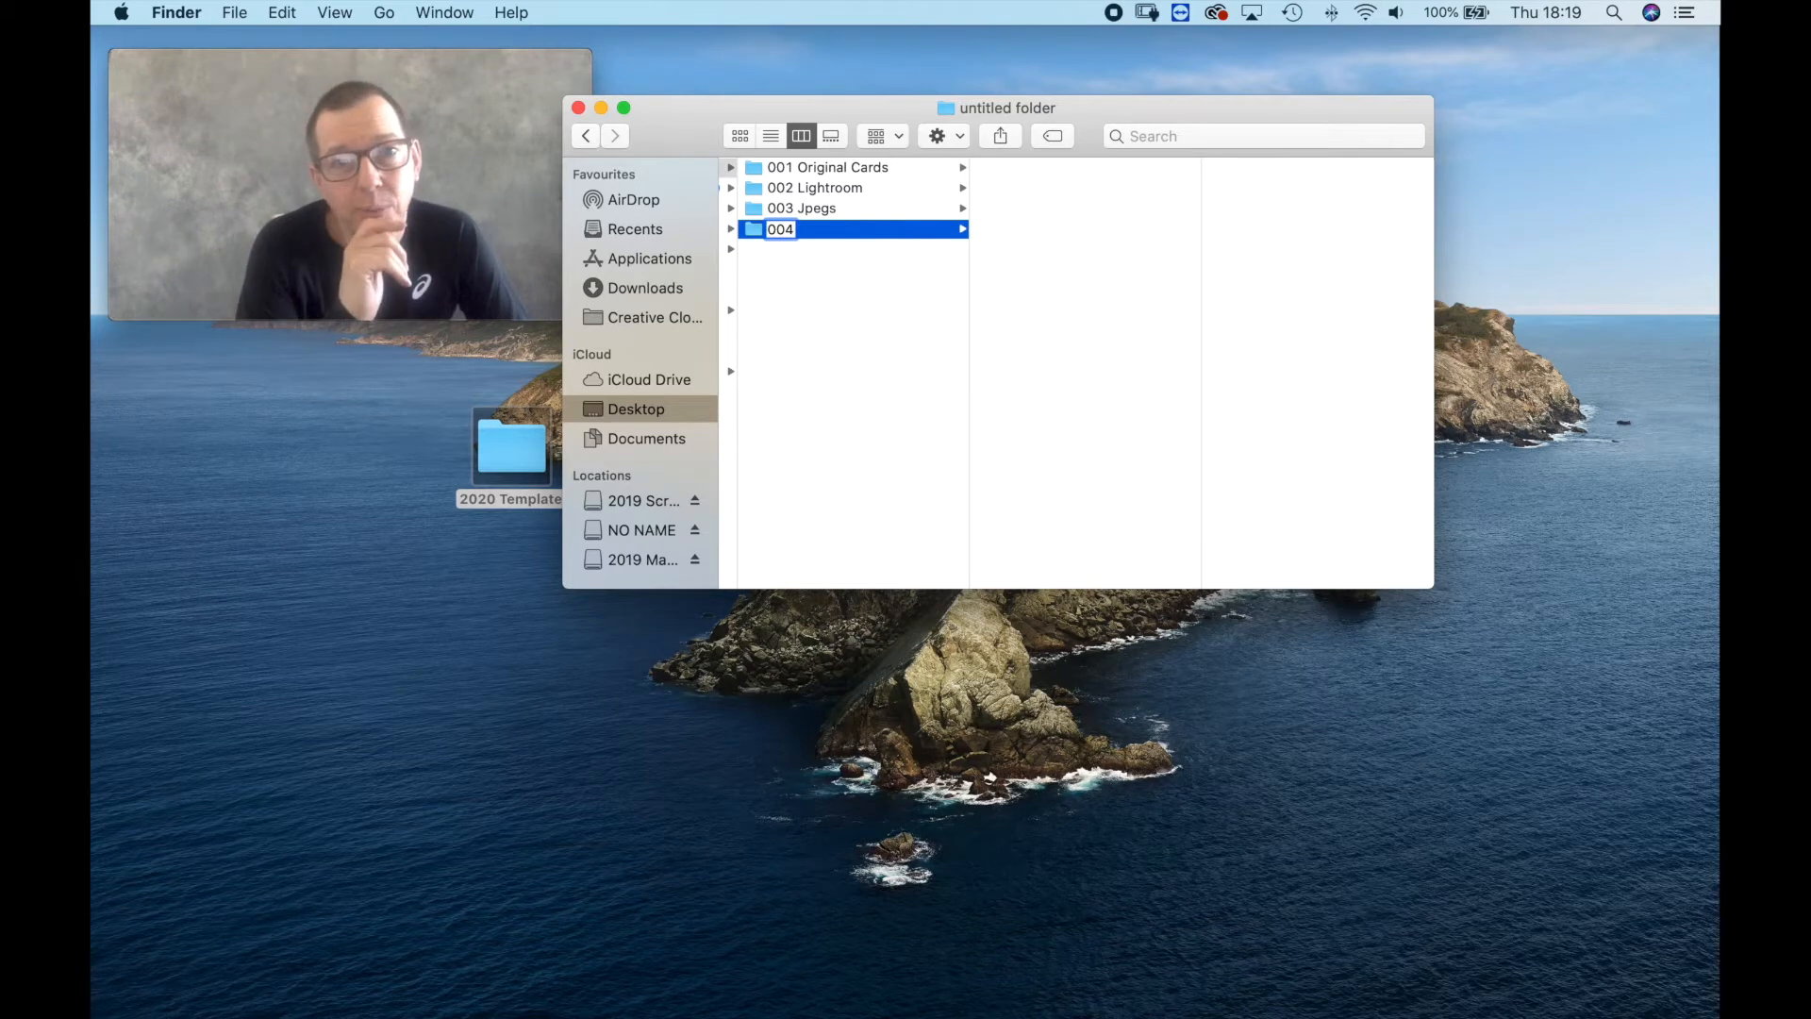
pyautogui.write('P')
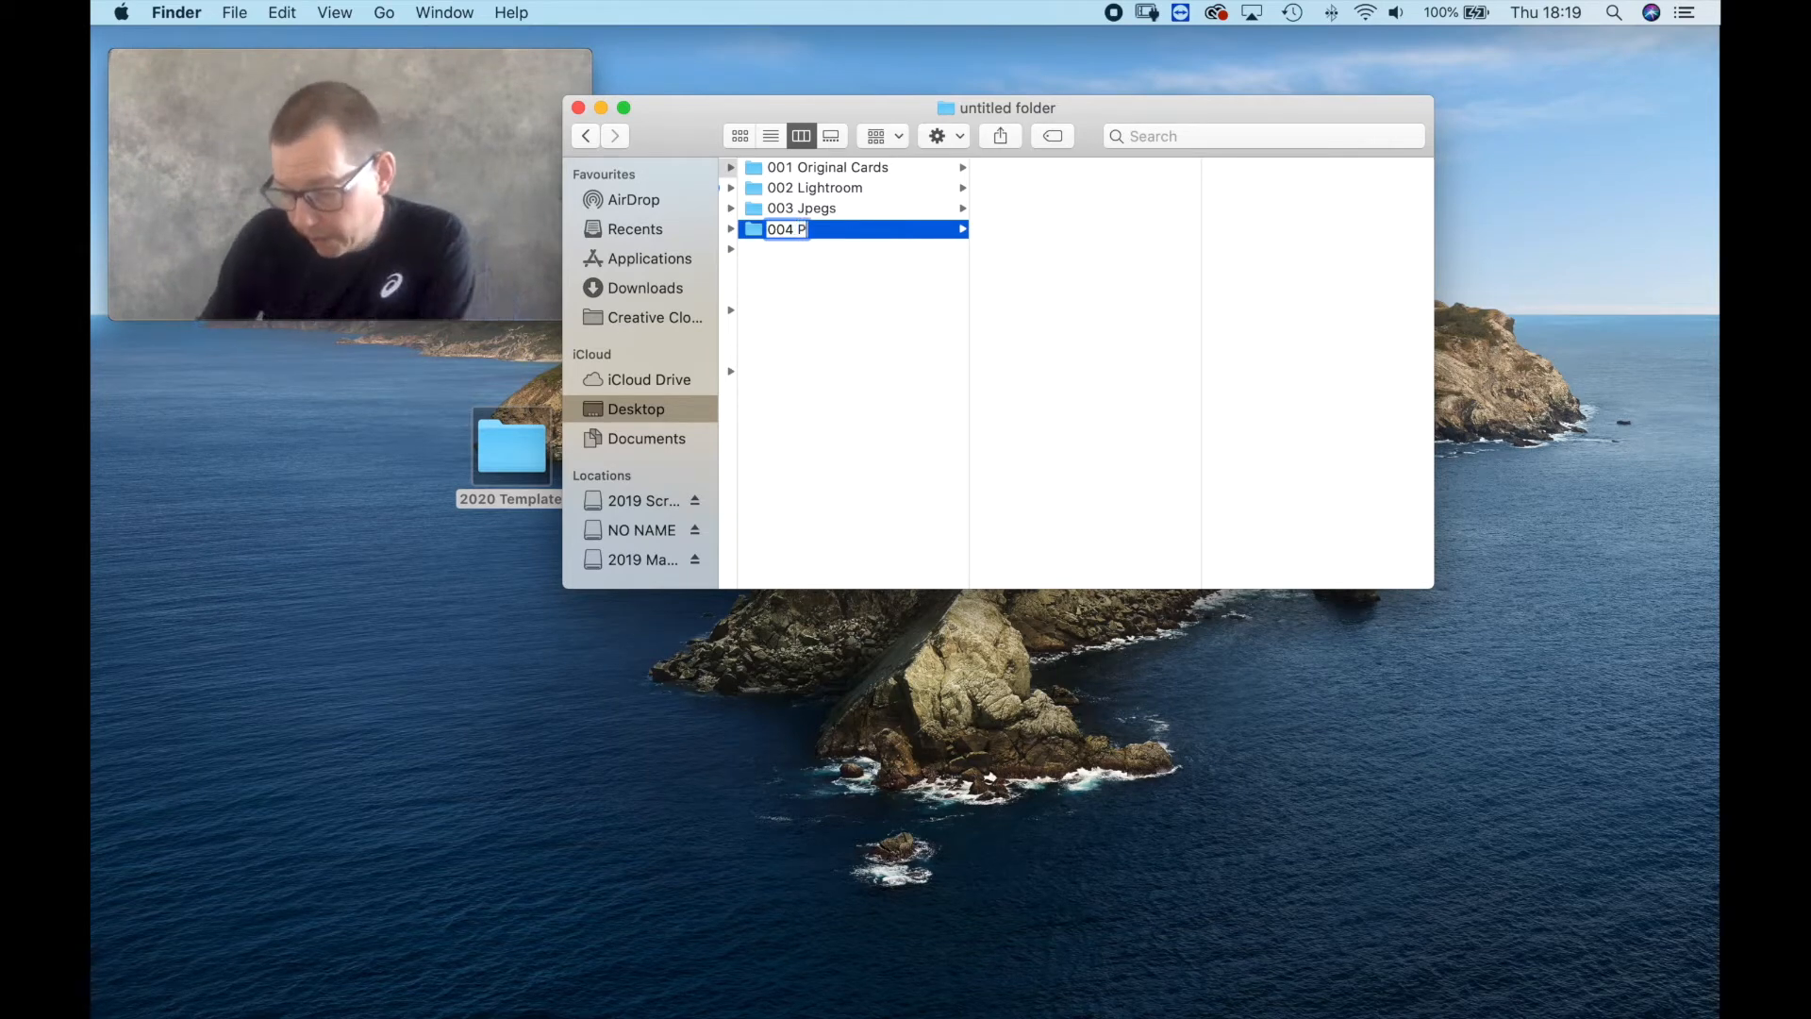
pyautogui.write('rint')
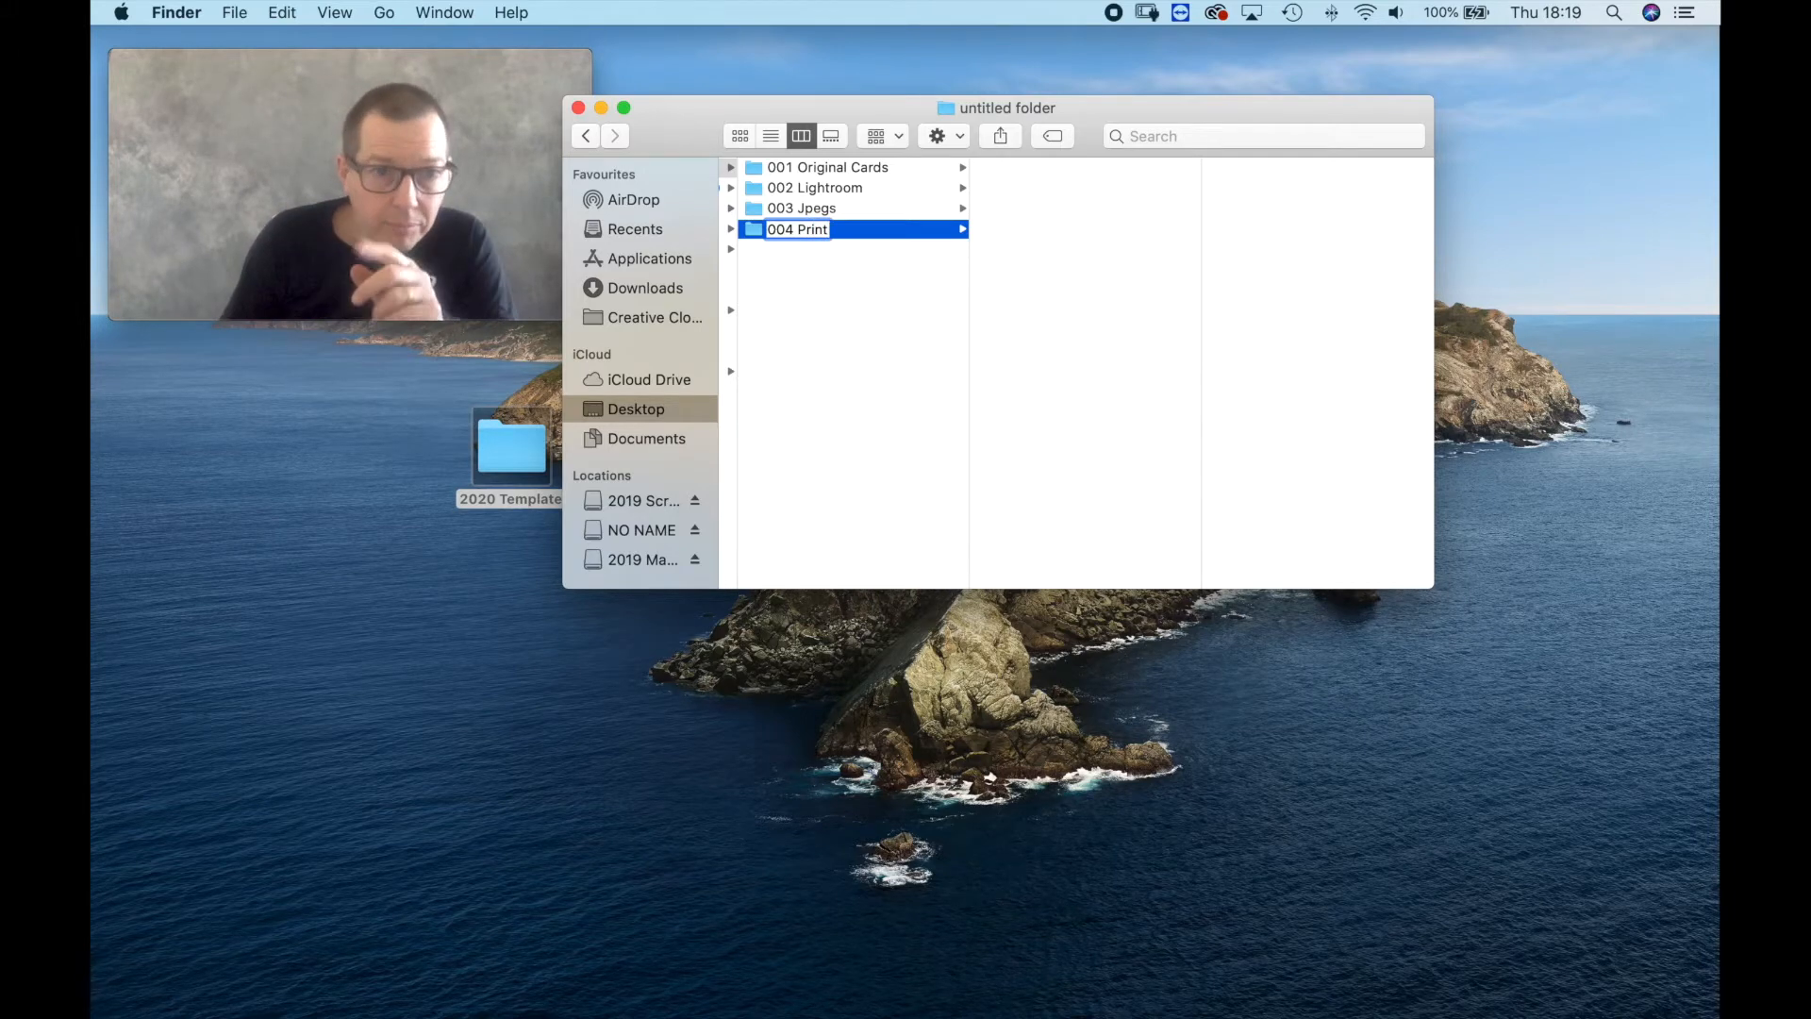
pyautogui.press('Return')
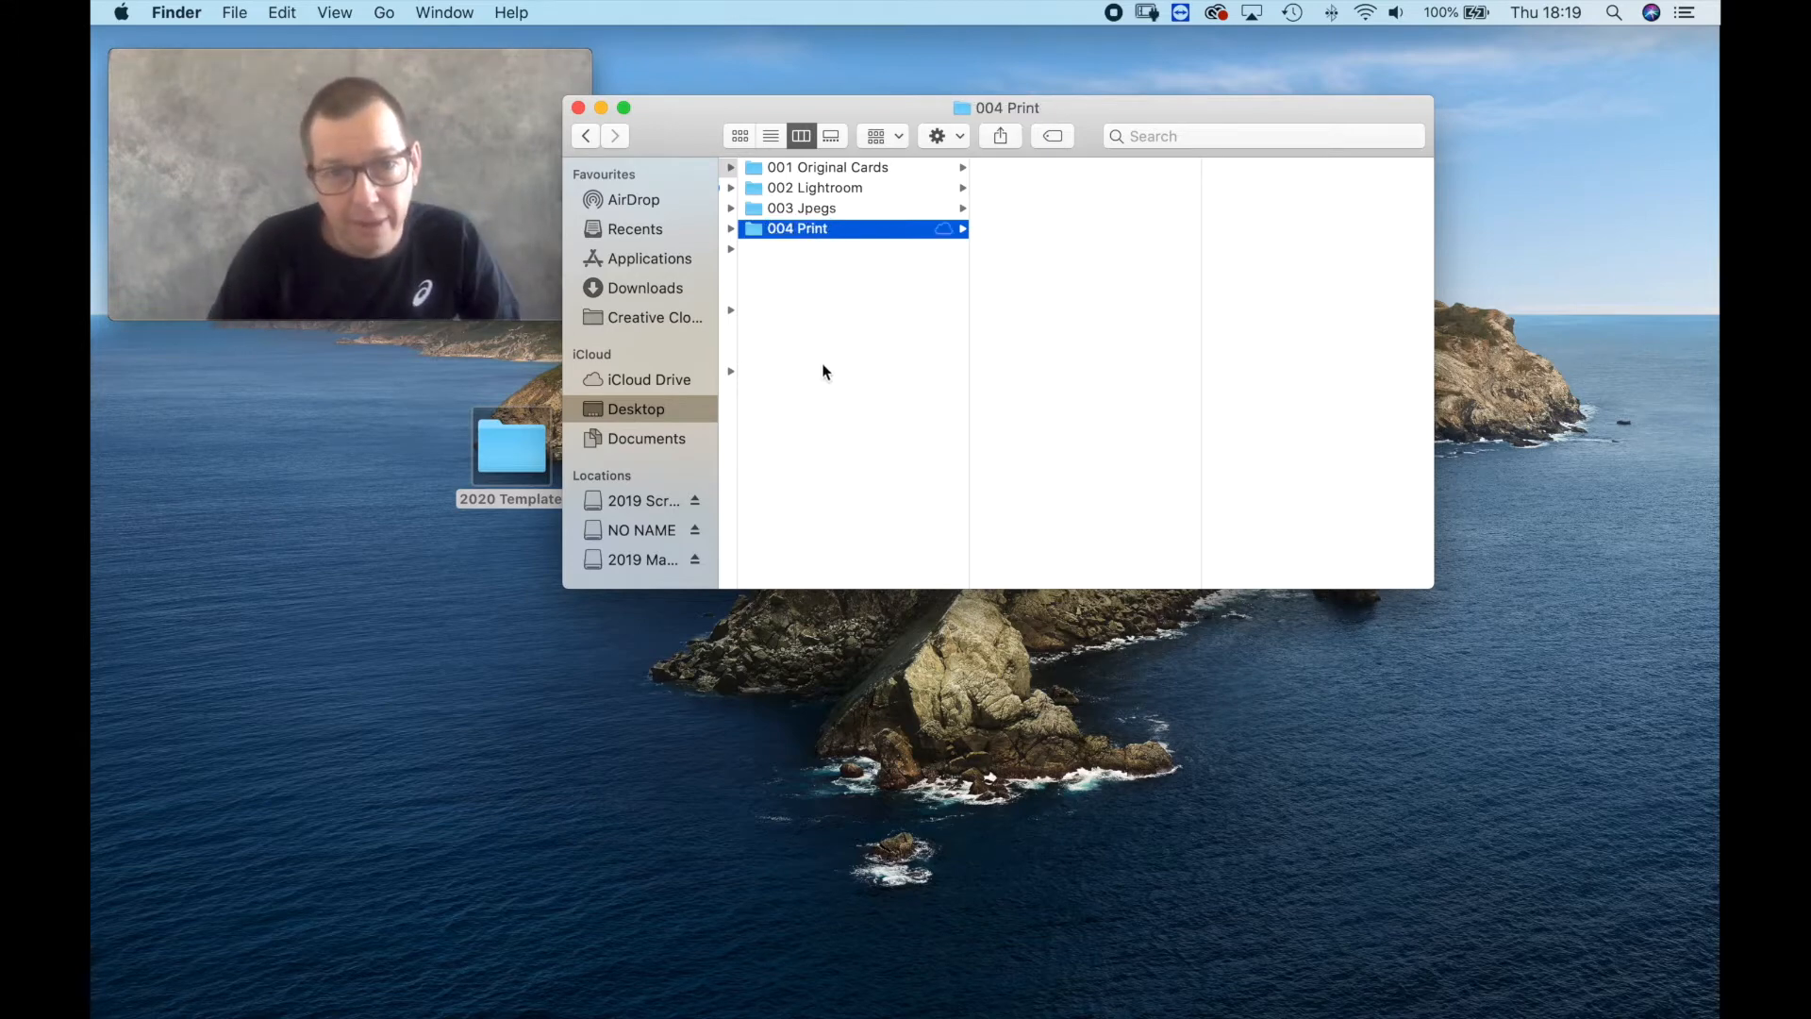
# Create a folder named 005 Invoice and business card at the top level of the 2020 Template folder.
pyautogui.rightClick(795, 357)
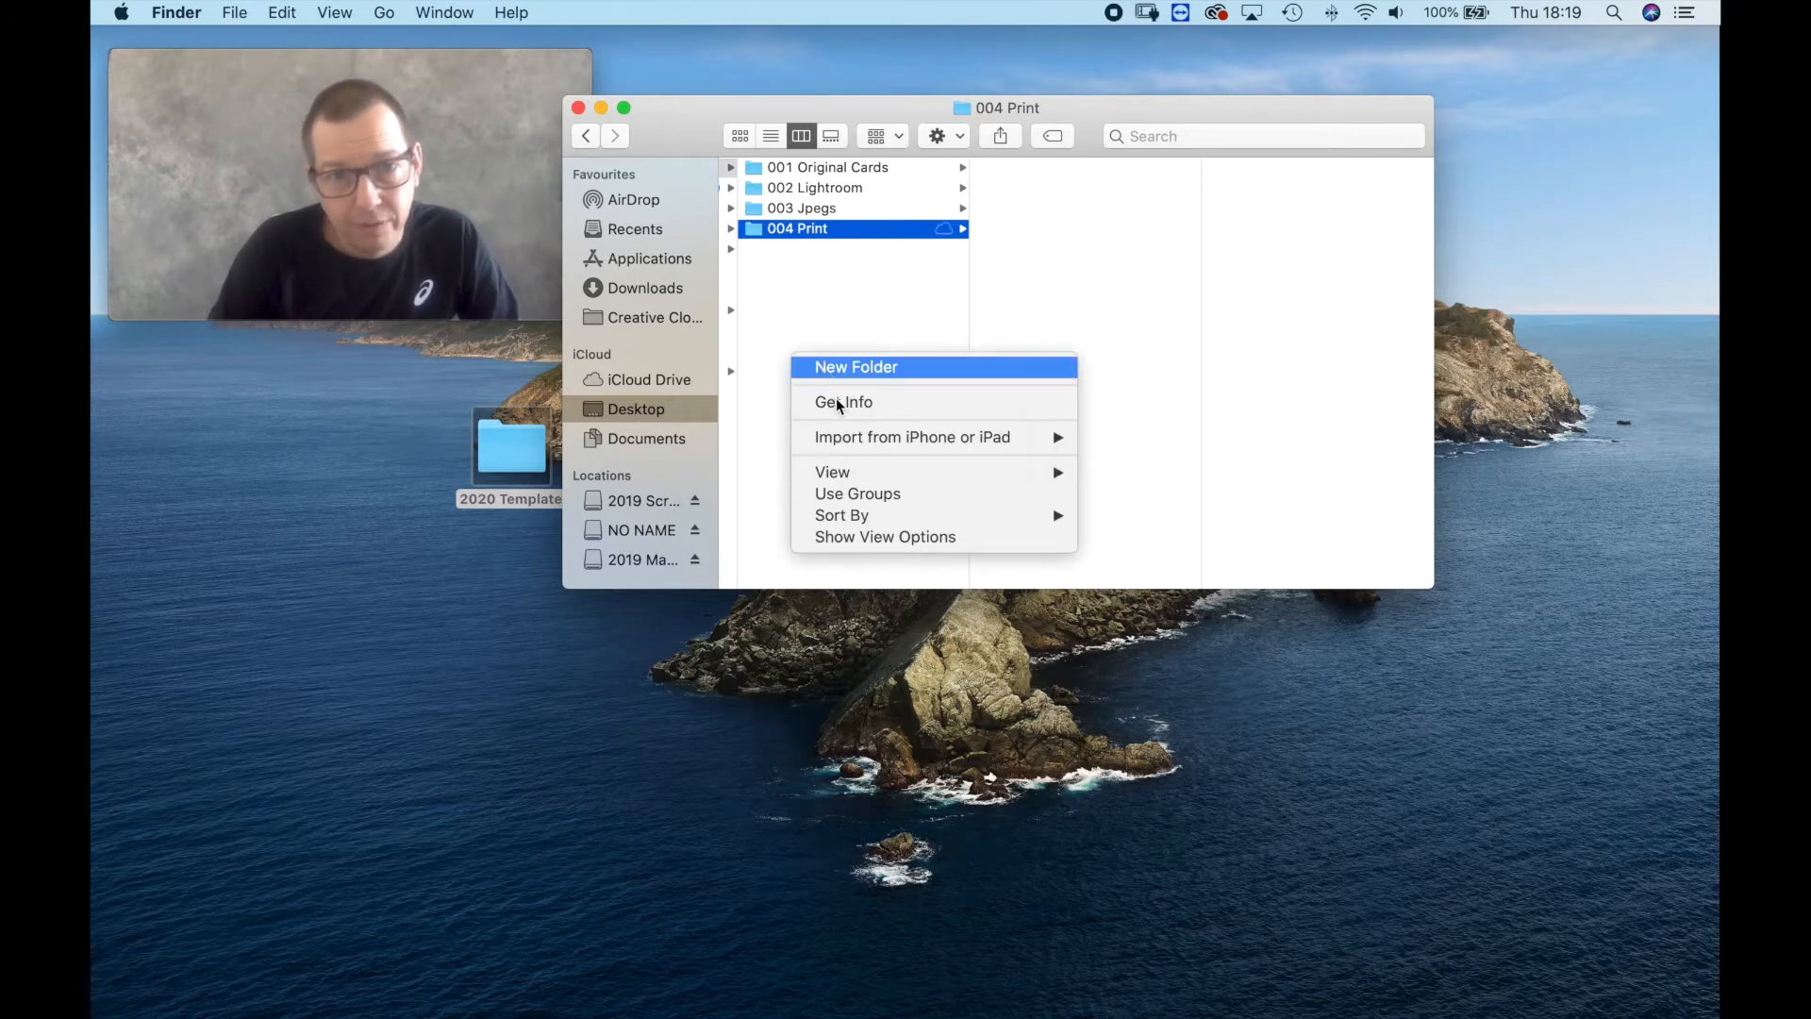
pyautogui.click(811, 367)
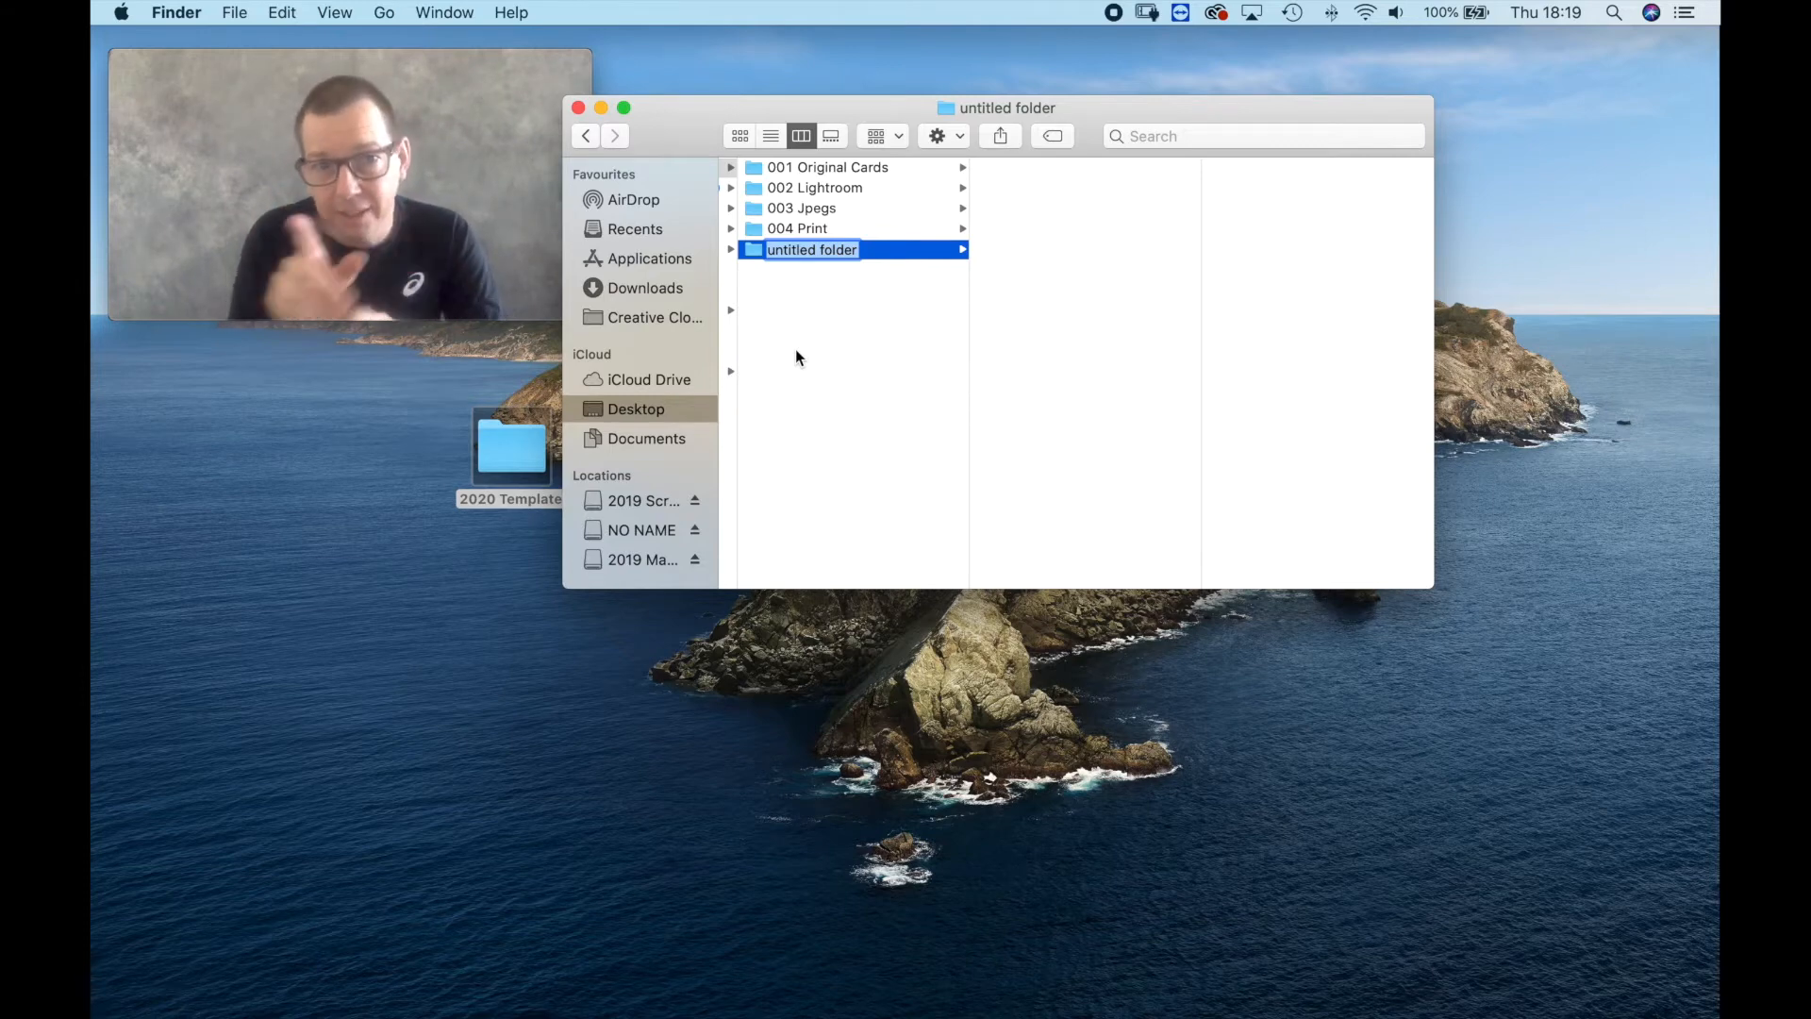
pyautogui.write('0')
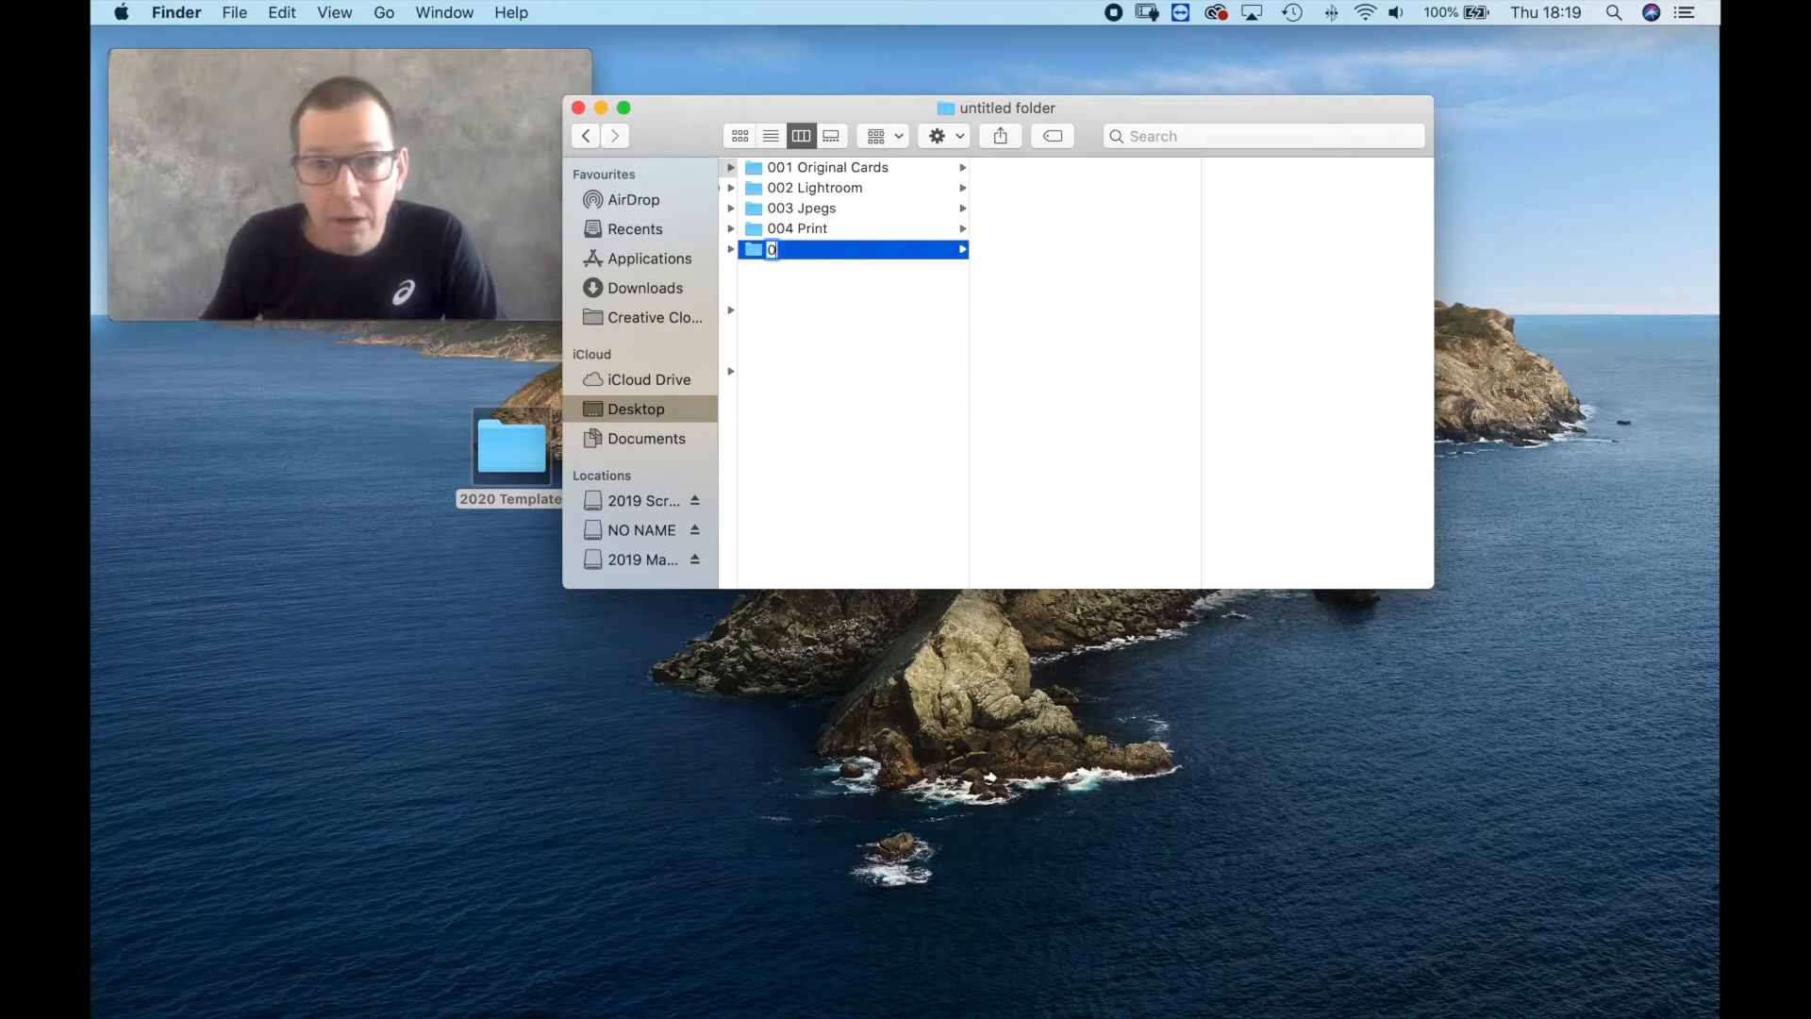
pyautogui.write('05')
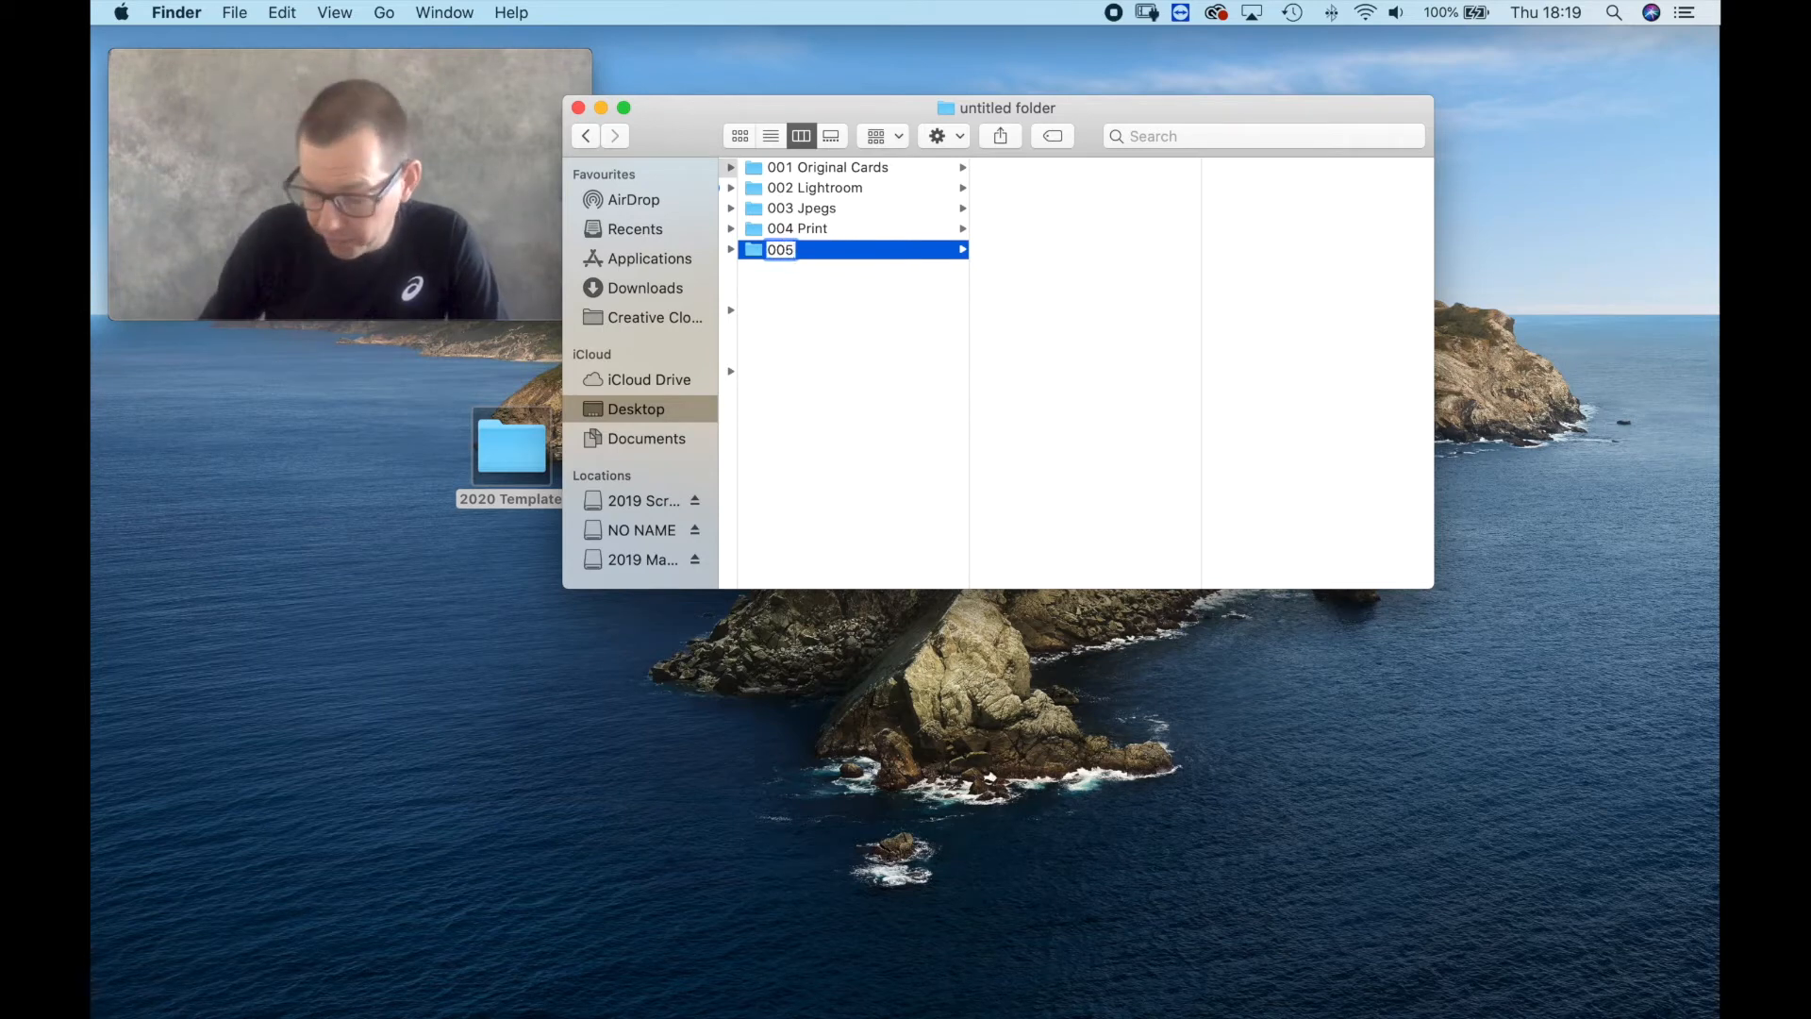
pyautogui.write(' Invoic')
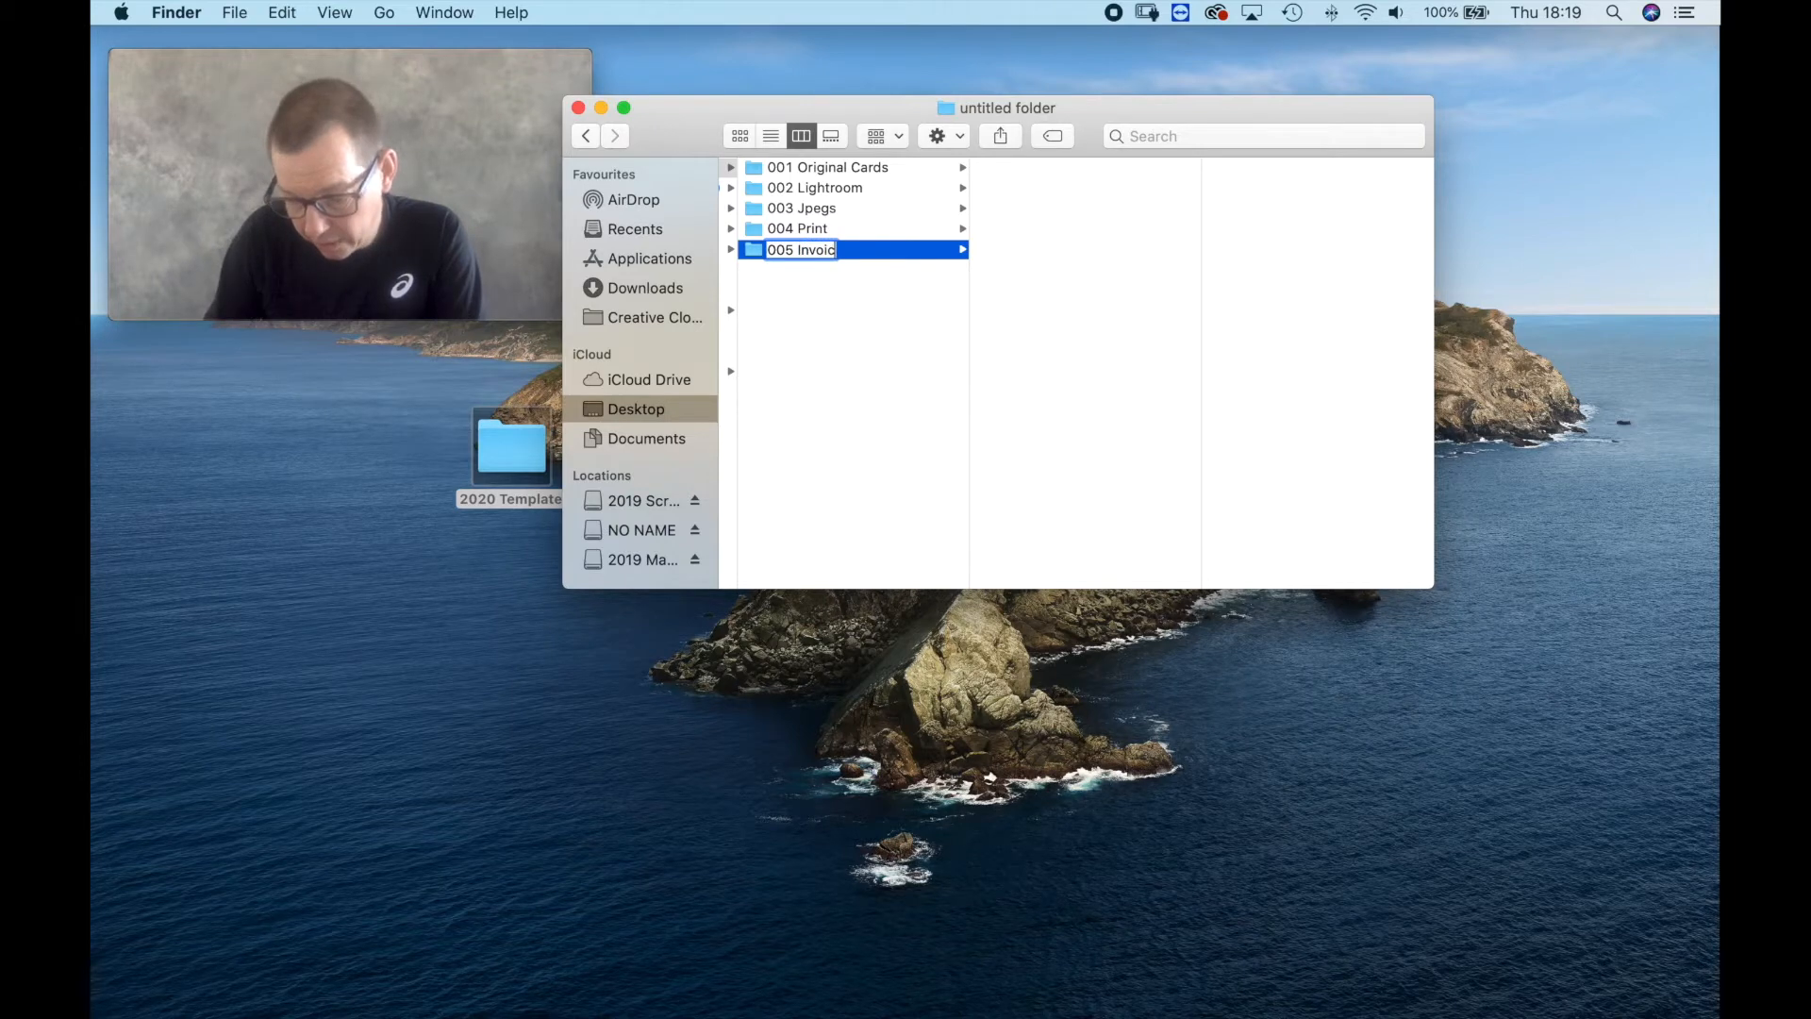
pyautogui.write('e and')
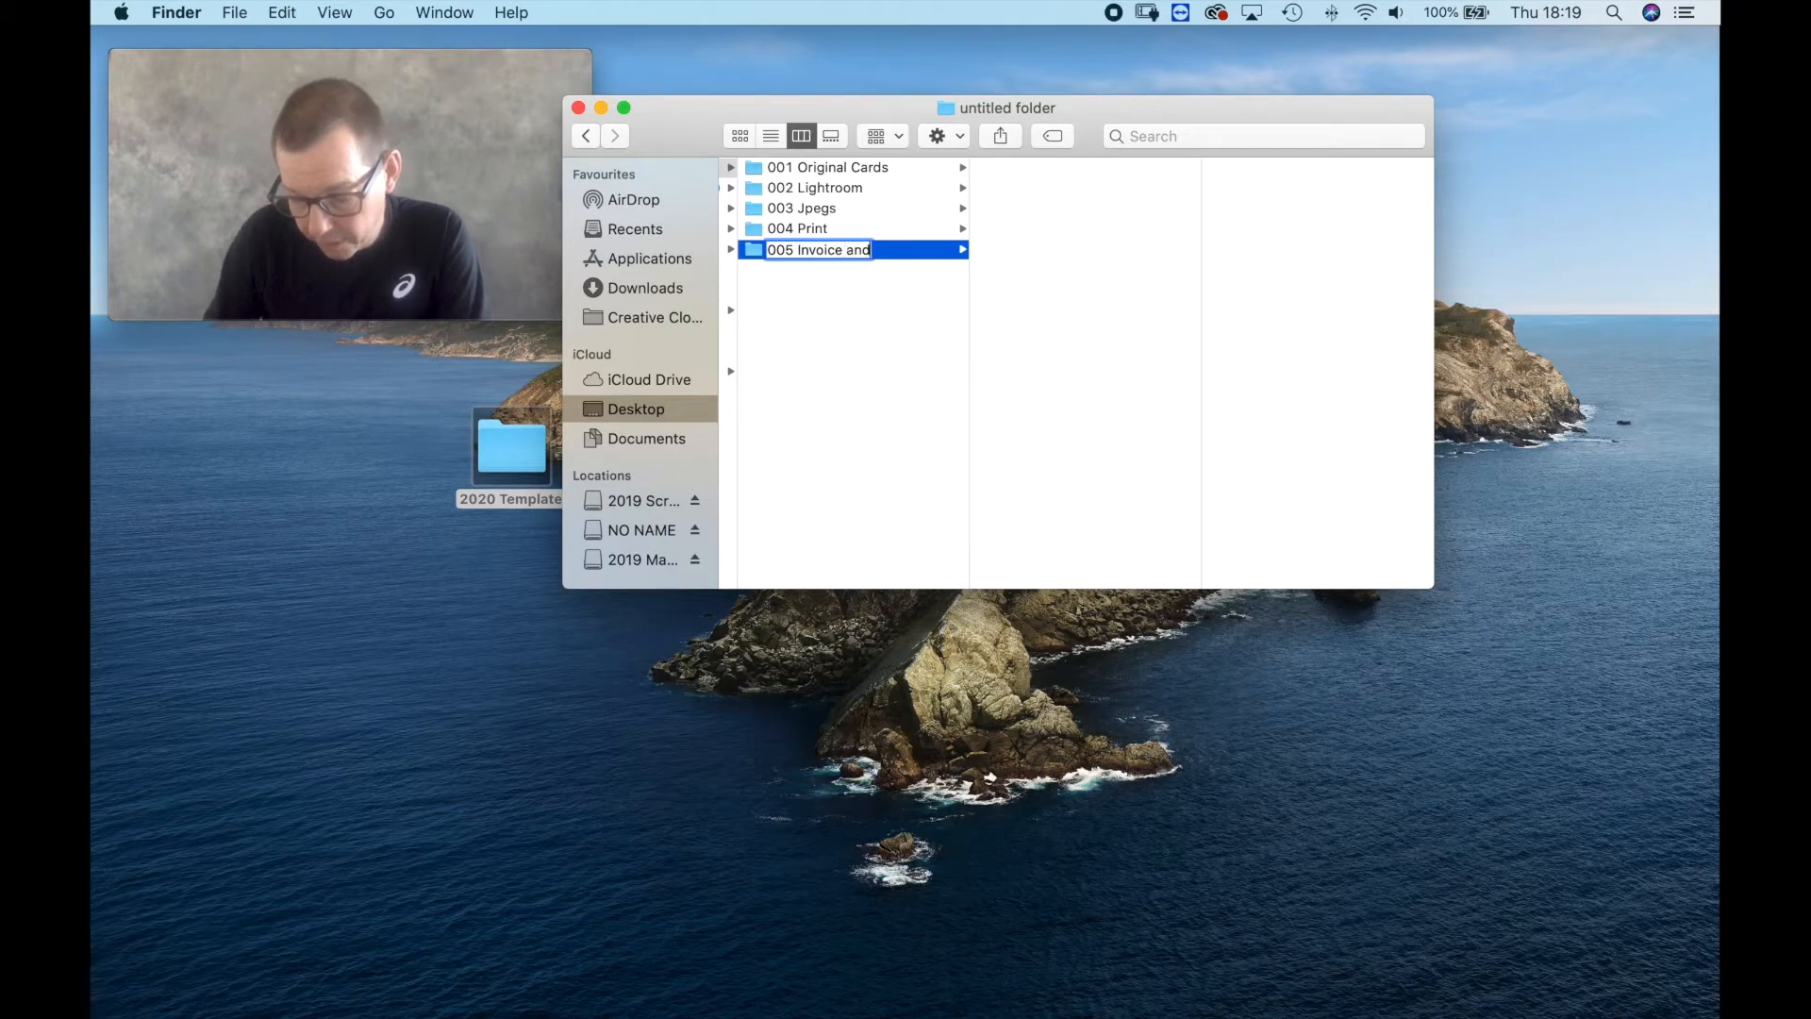
pyautogui.write(' busin')
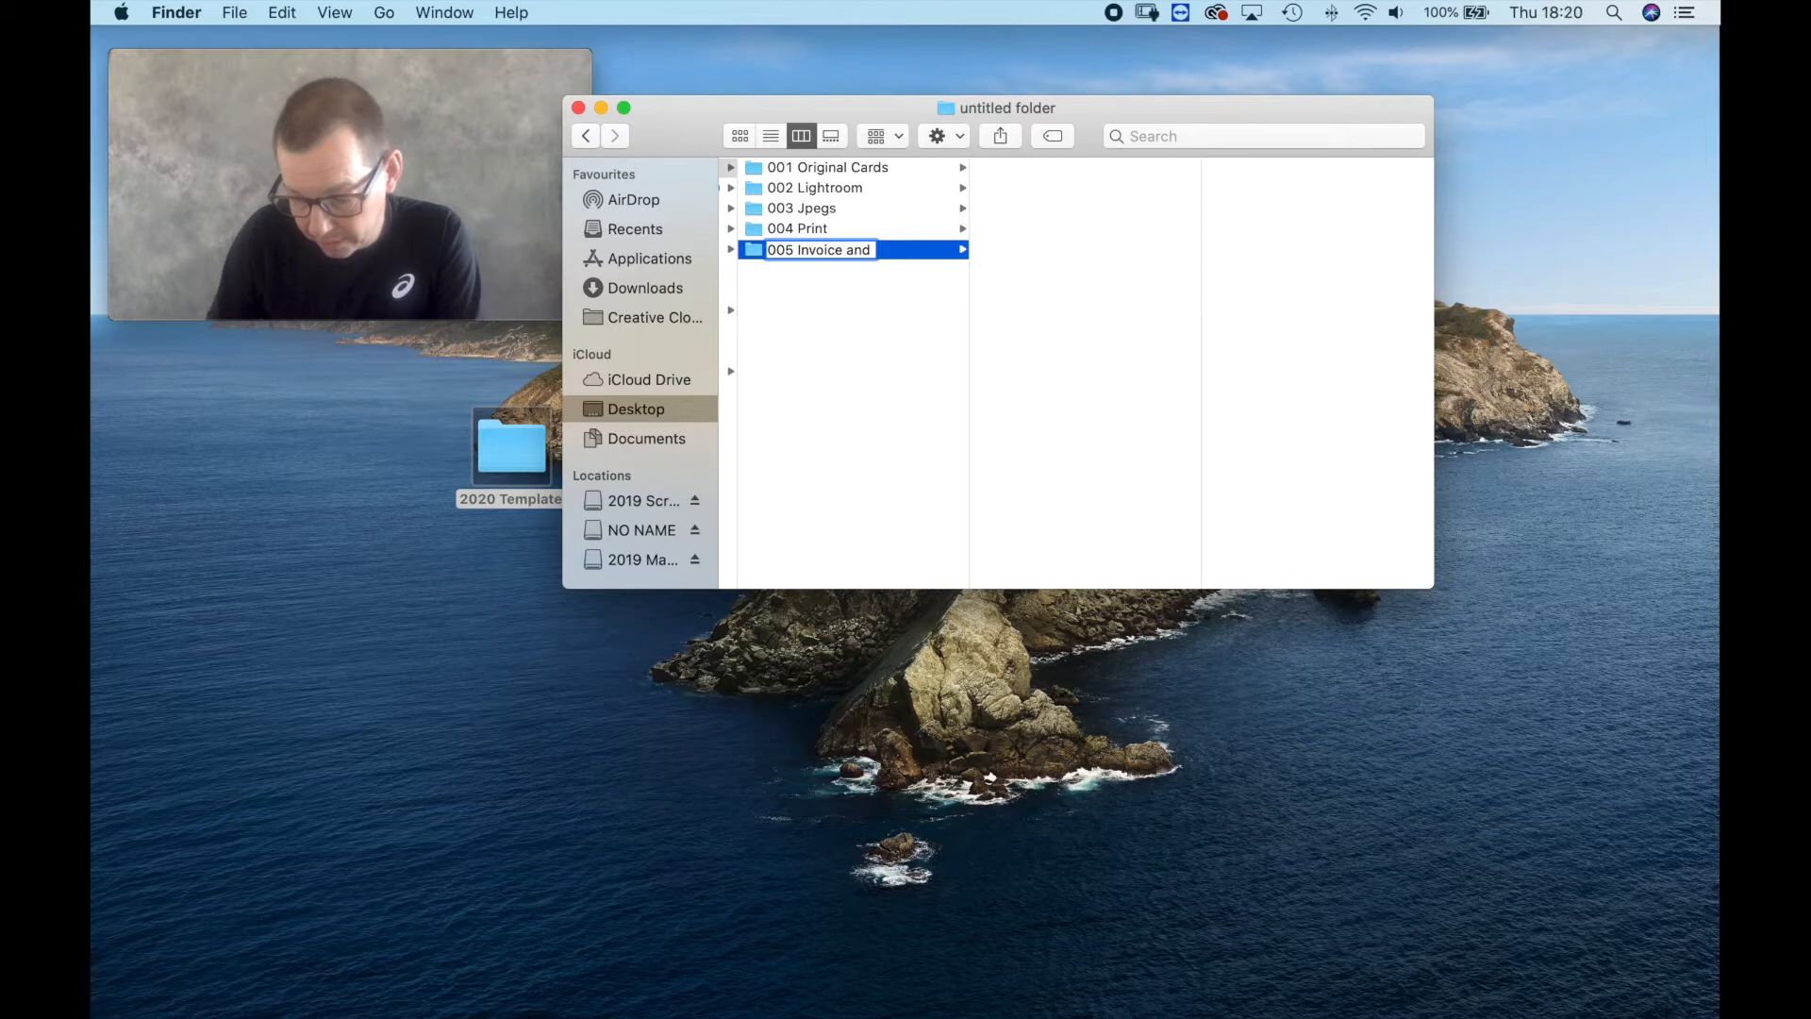
pyautogui.write('ess card')
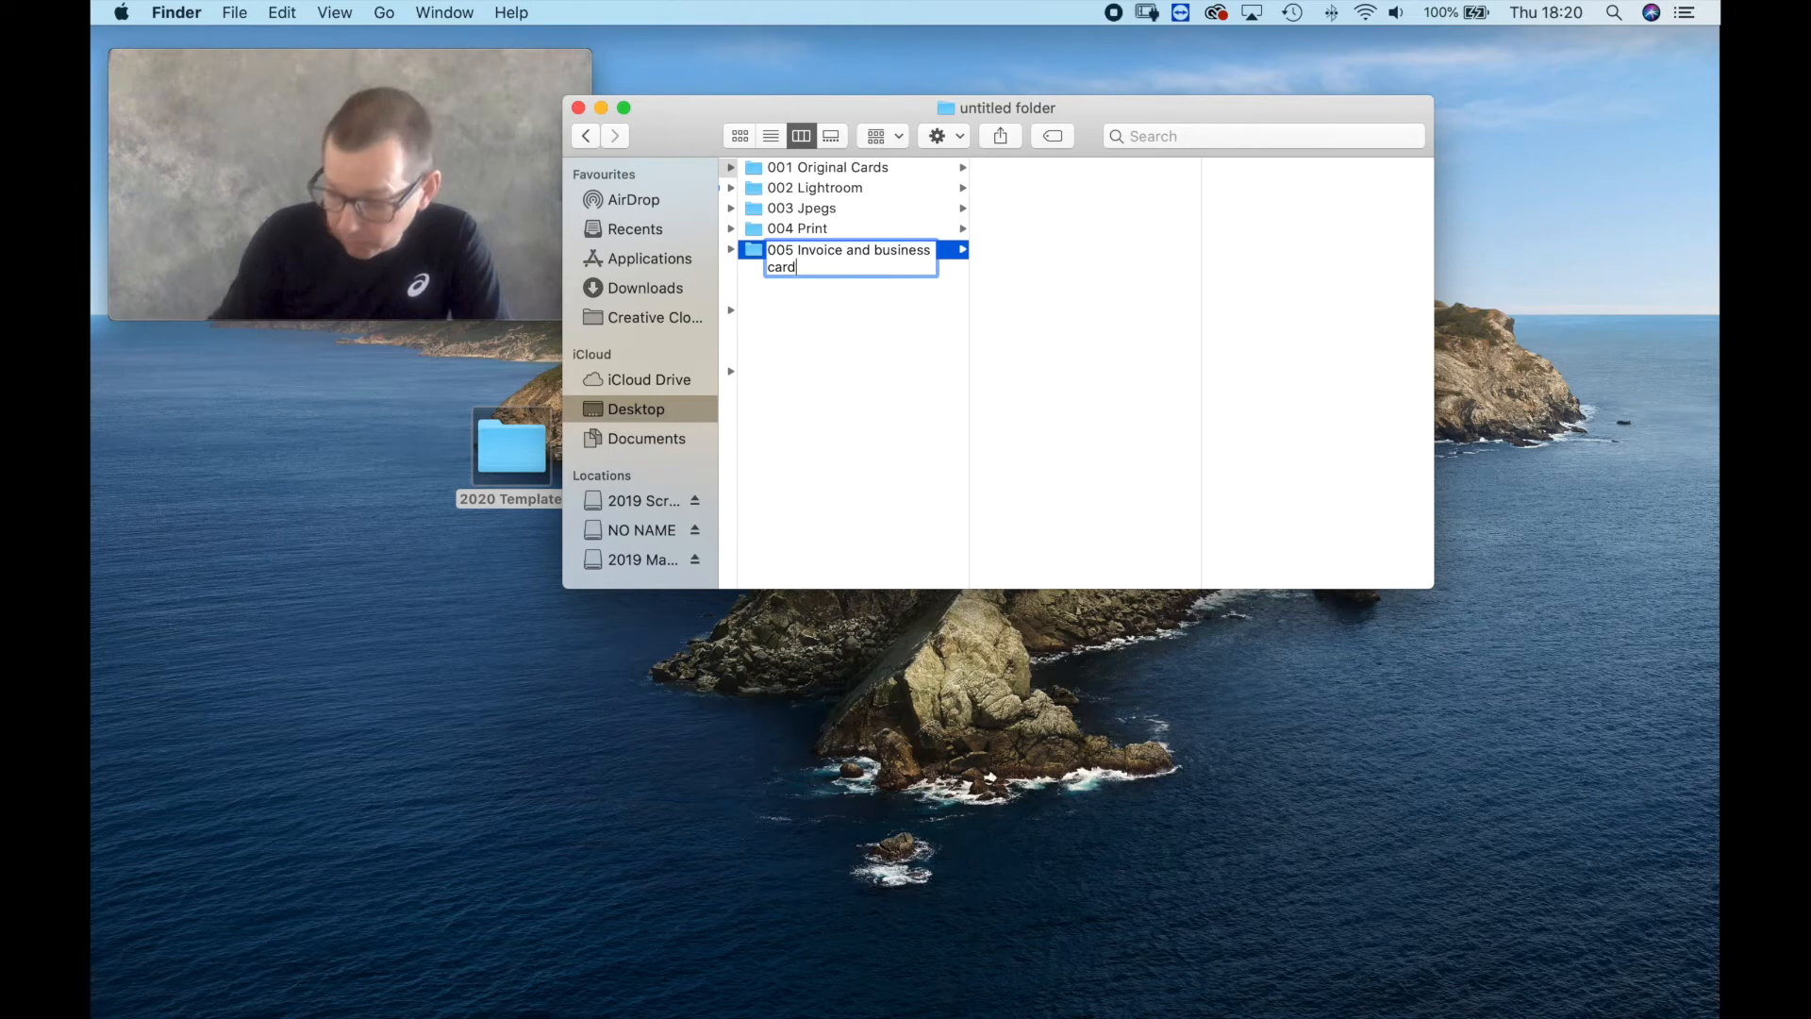
pyautogui.press('Return')
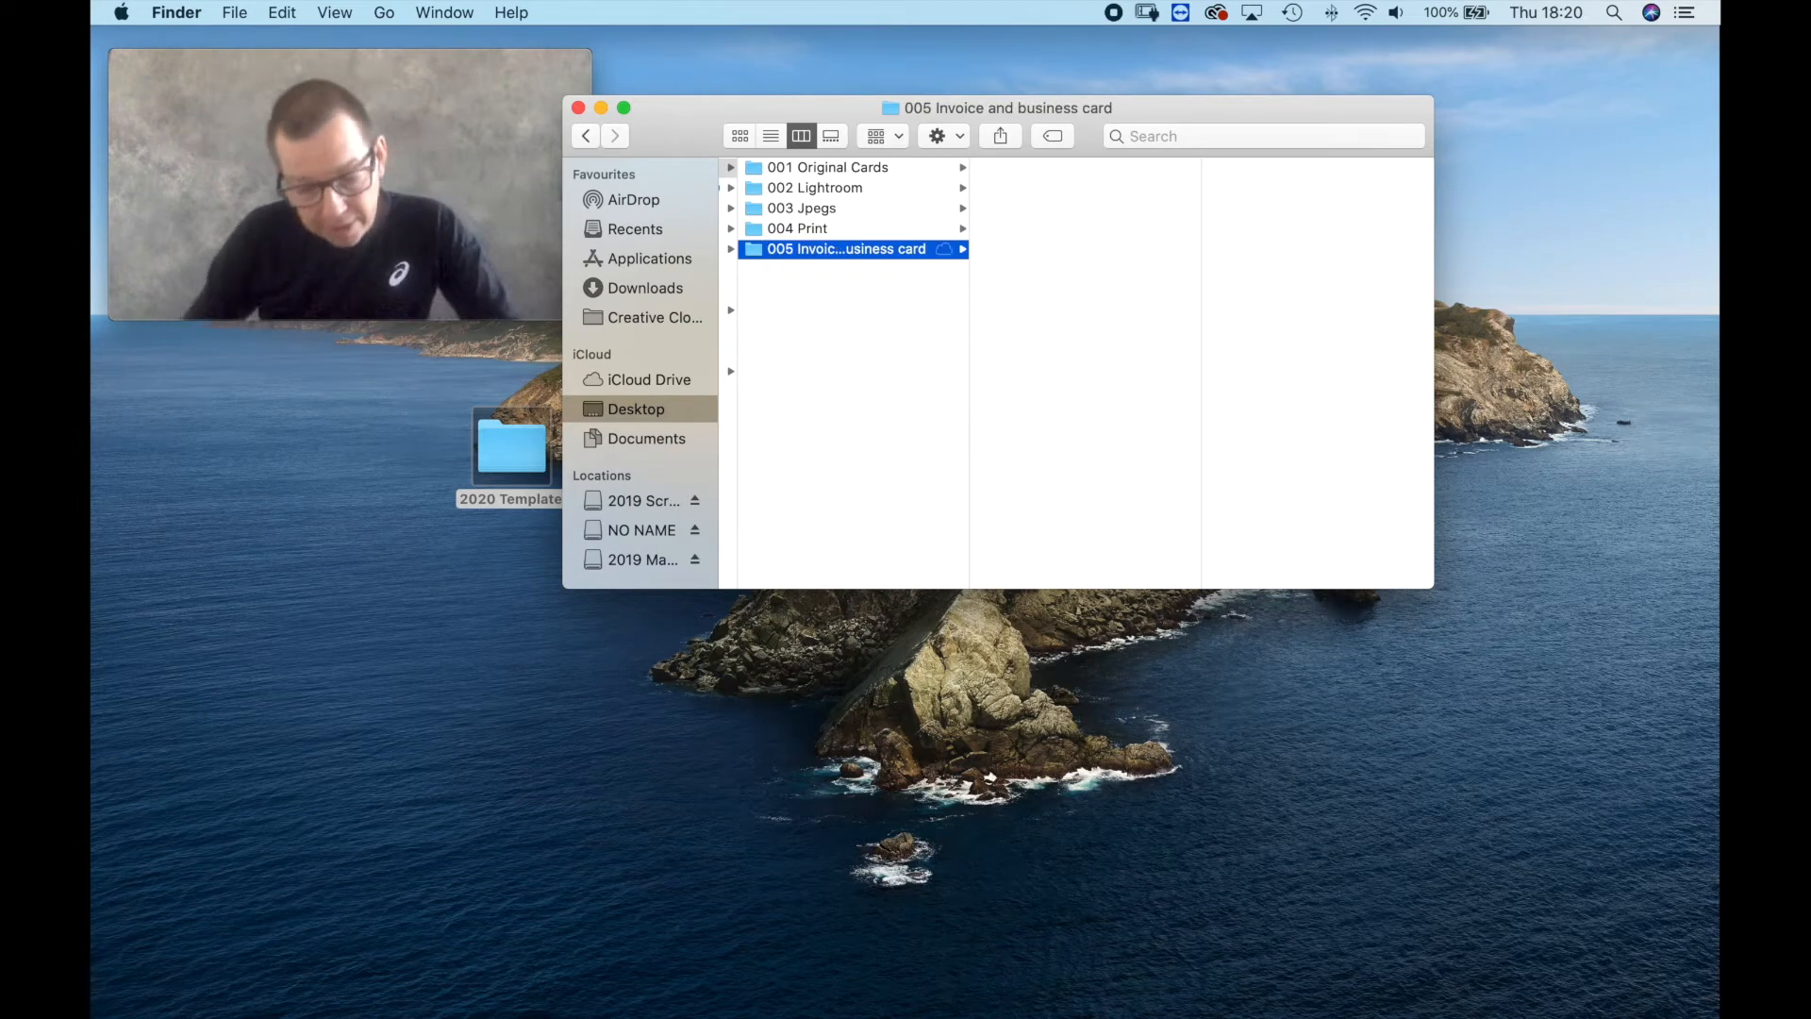
# Add a folder named 006 Photoshop actions to the 2020 Template folder.
pyautogui.rightClick(800, 326)
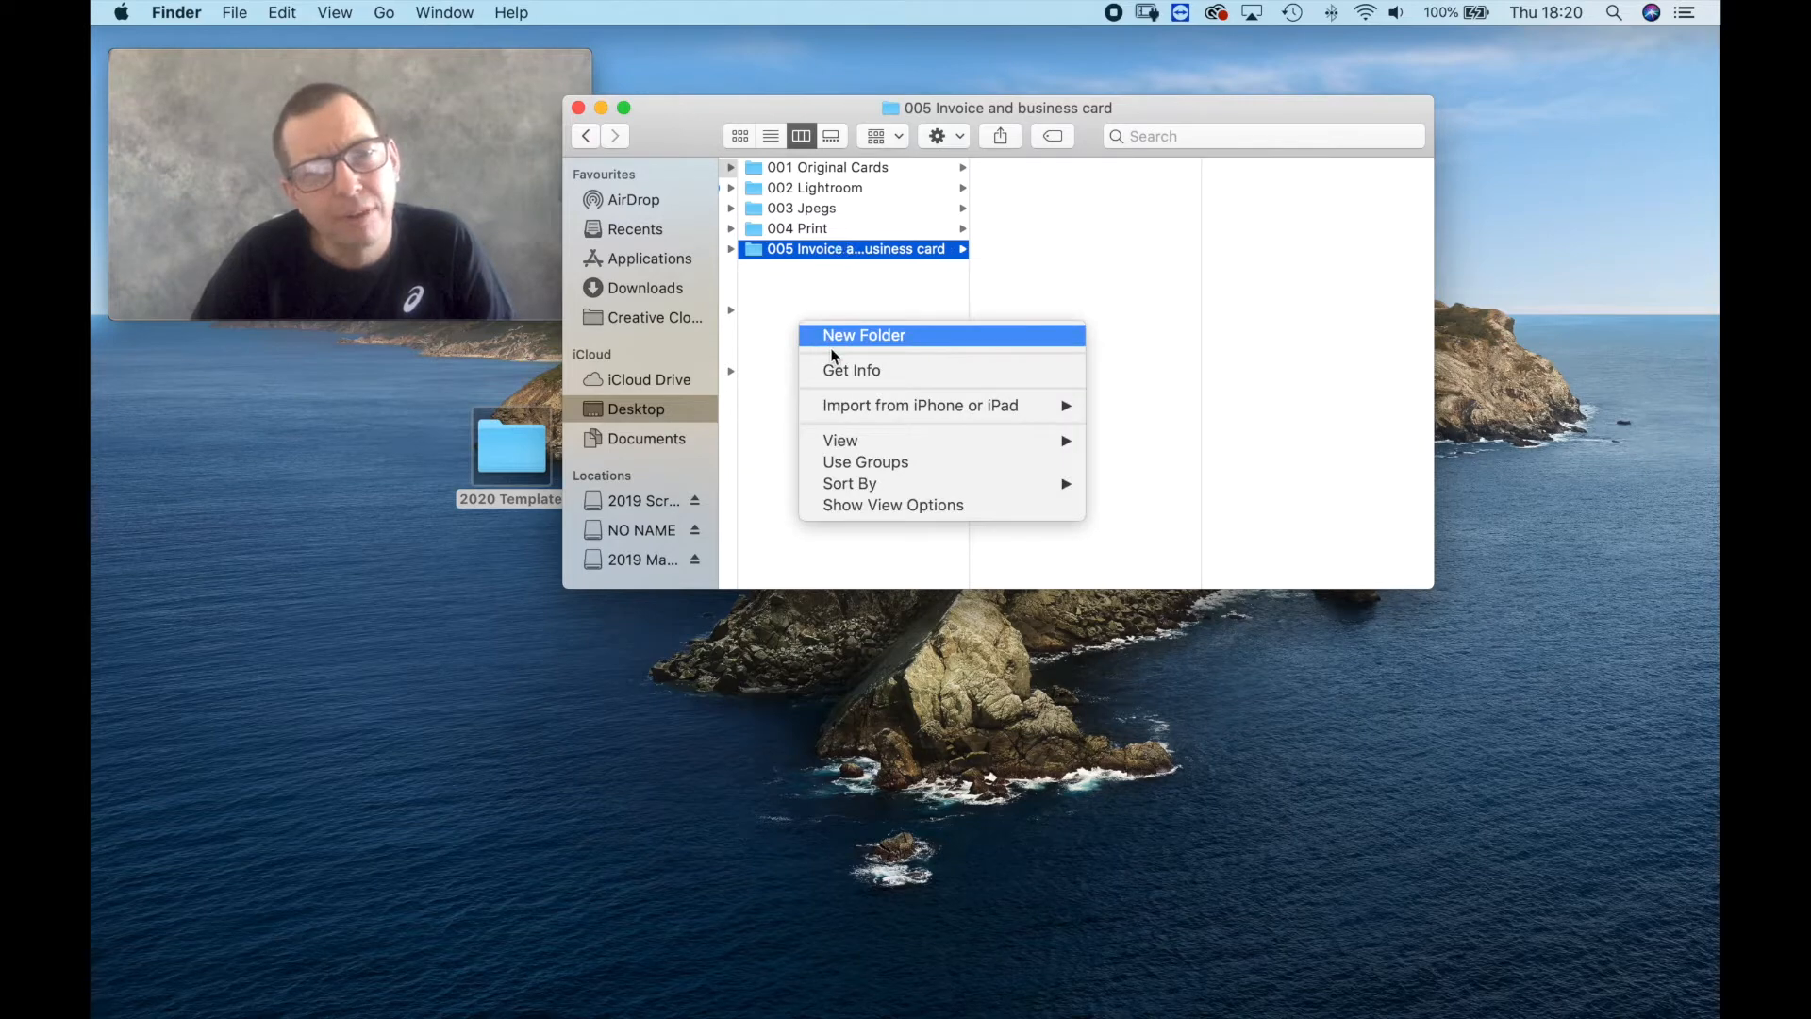
pyautogui.click(830, 337)
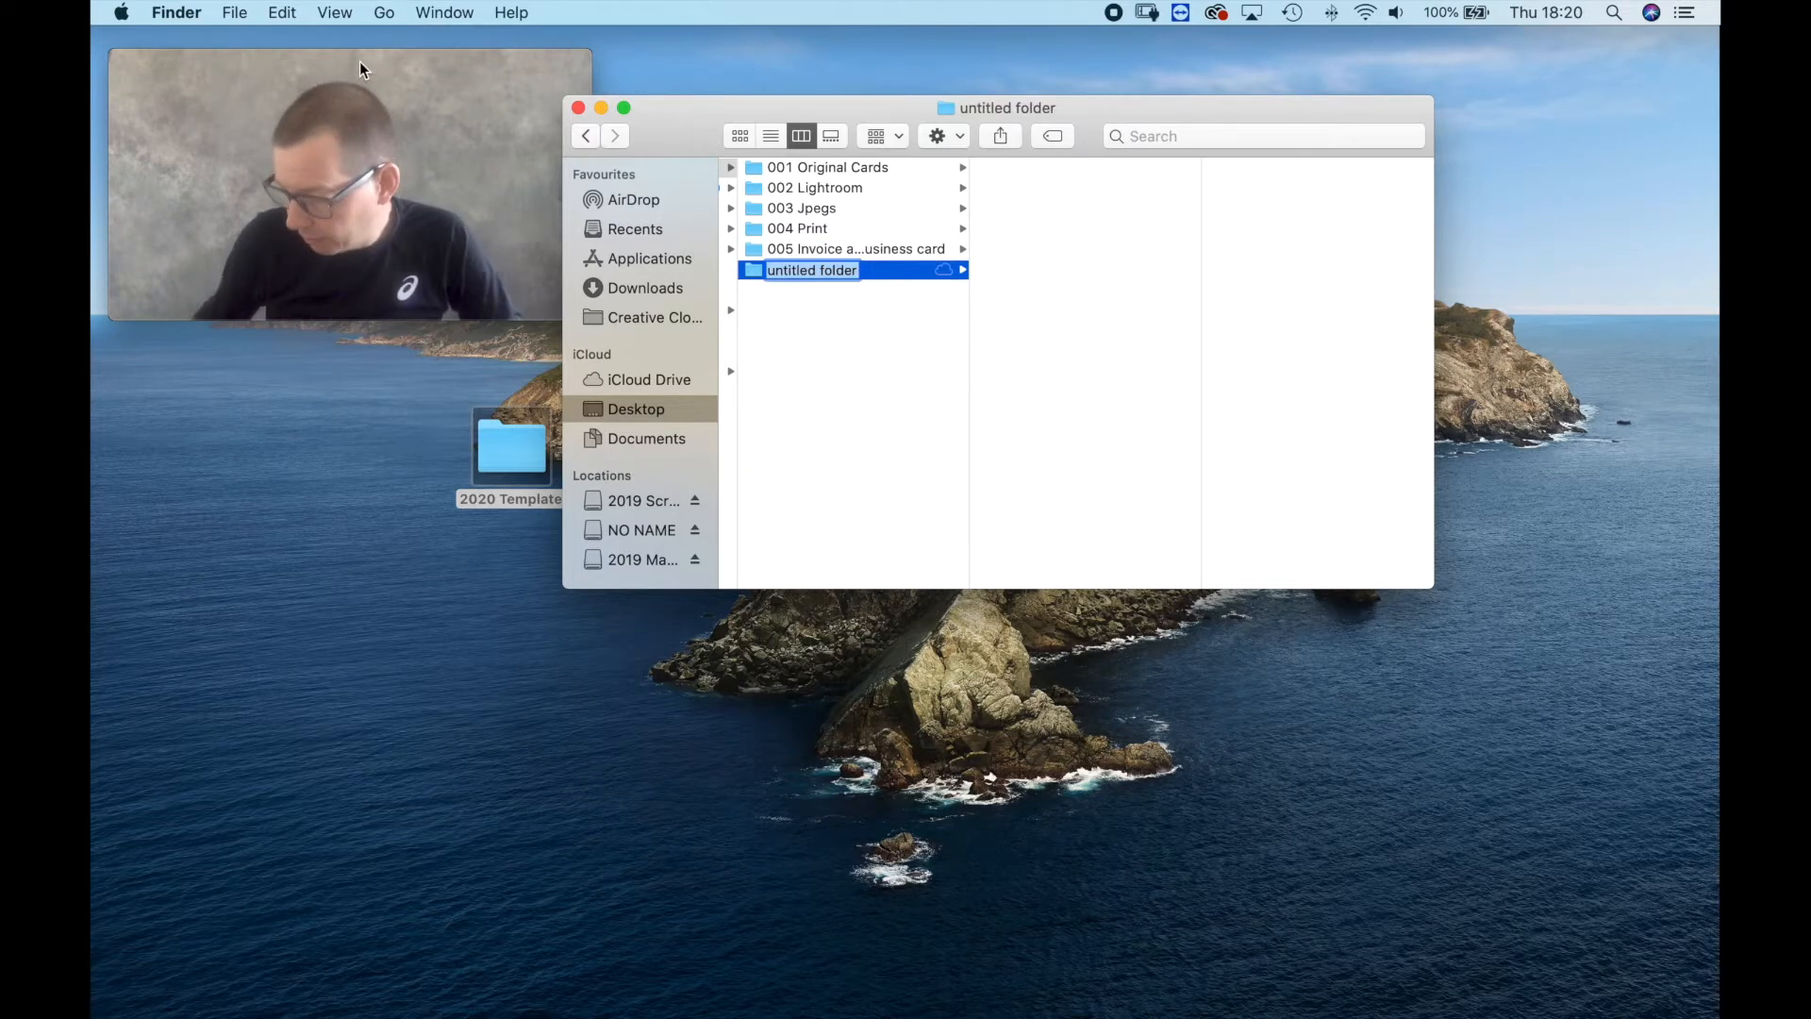
pyautogui.write('006')
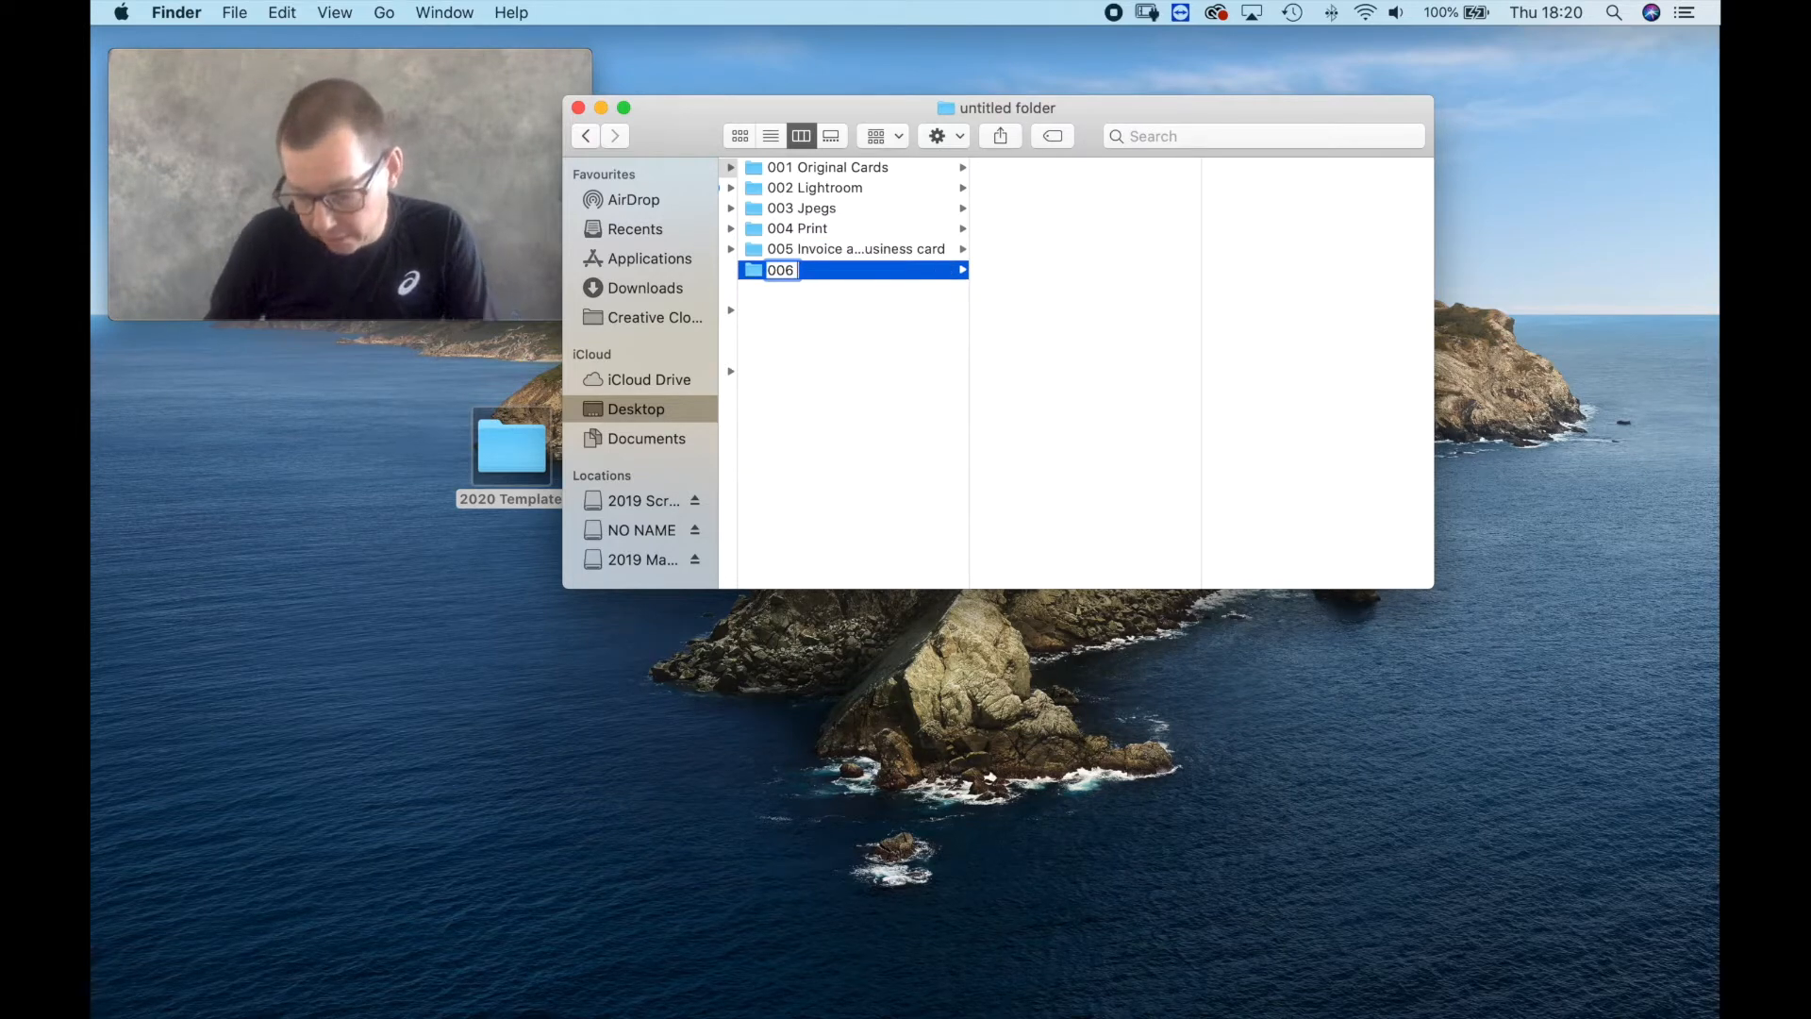
pyautogui.write(' Photoshop actions')
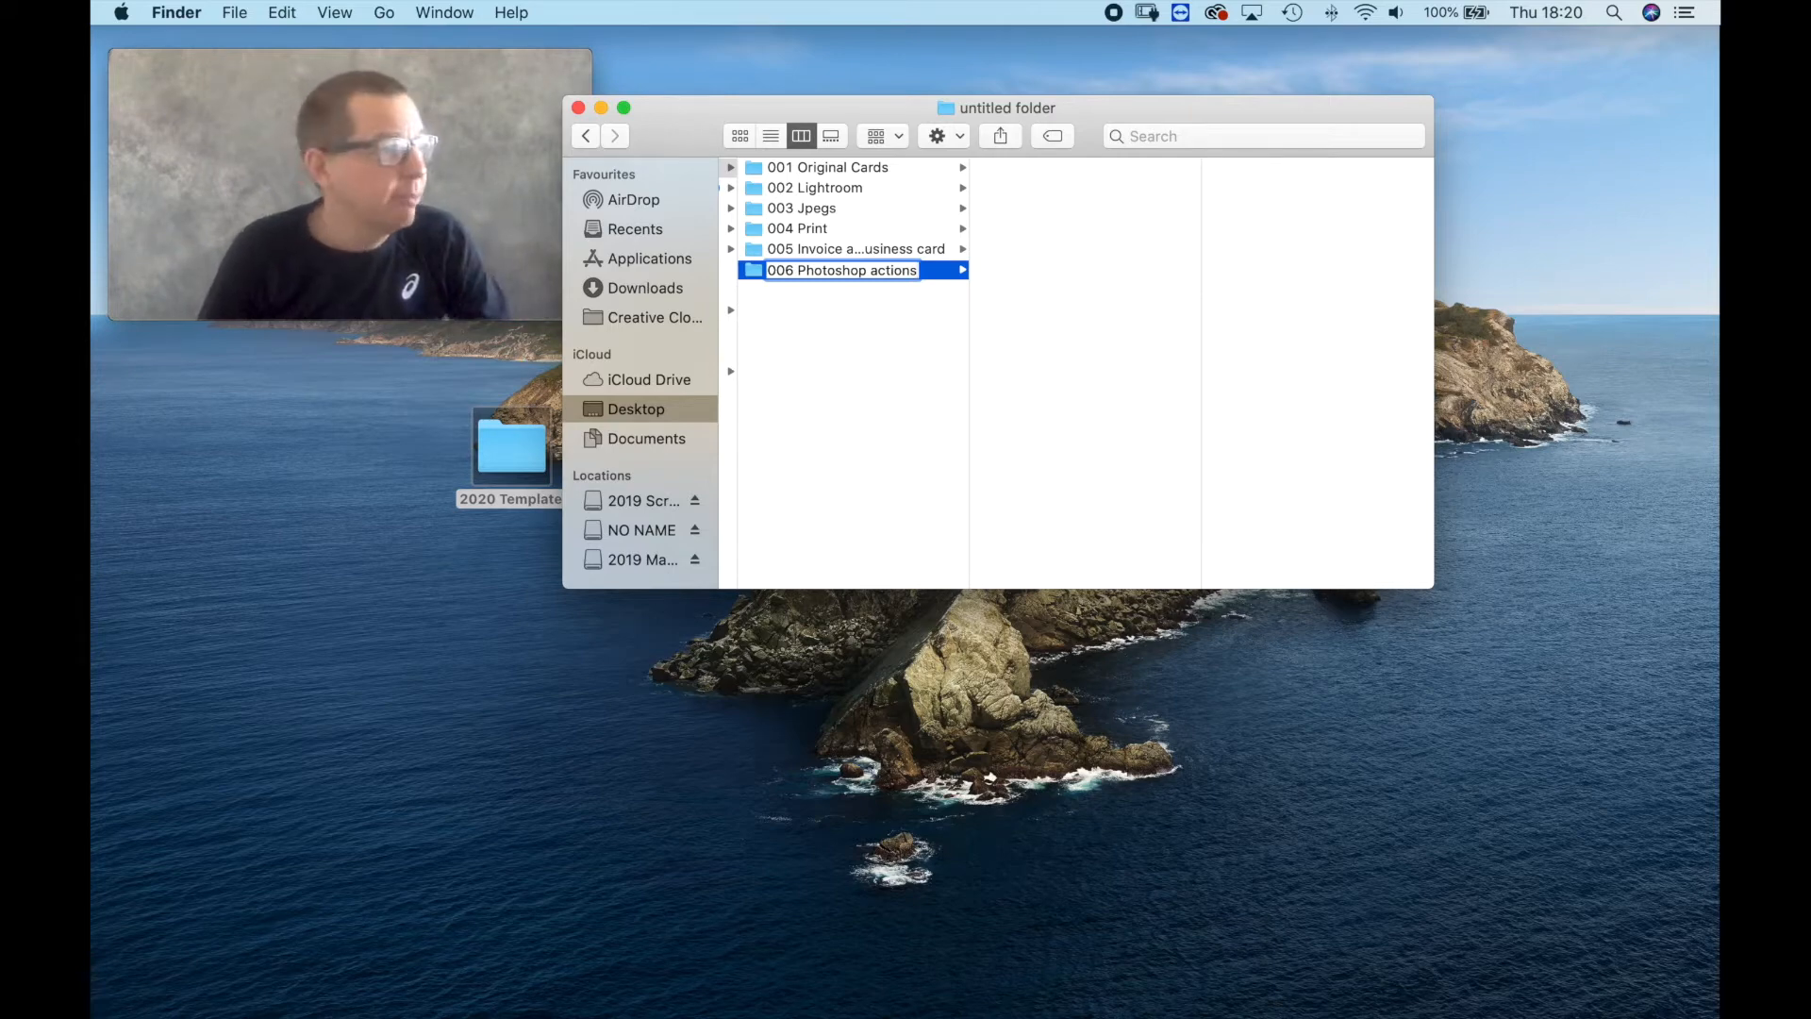
pyautogui.press('Return')
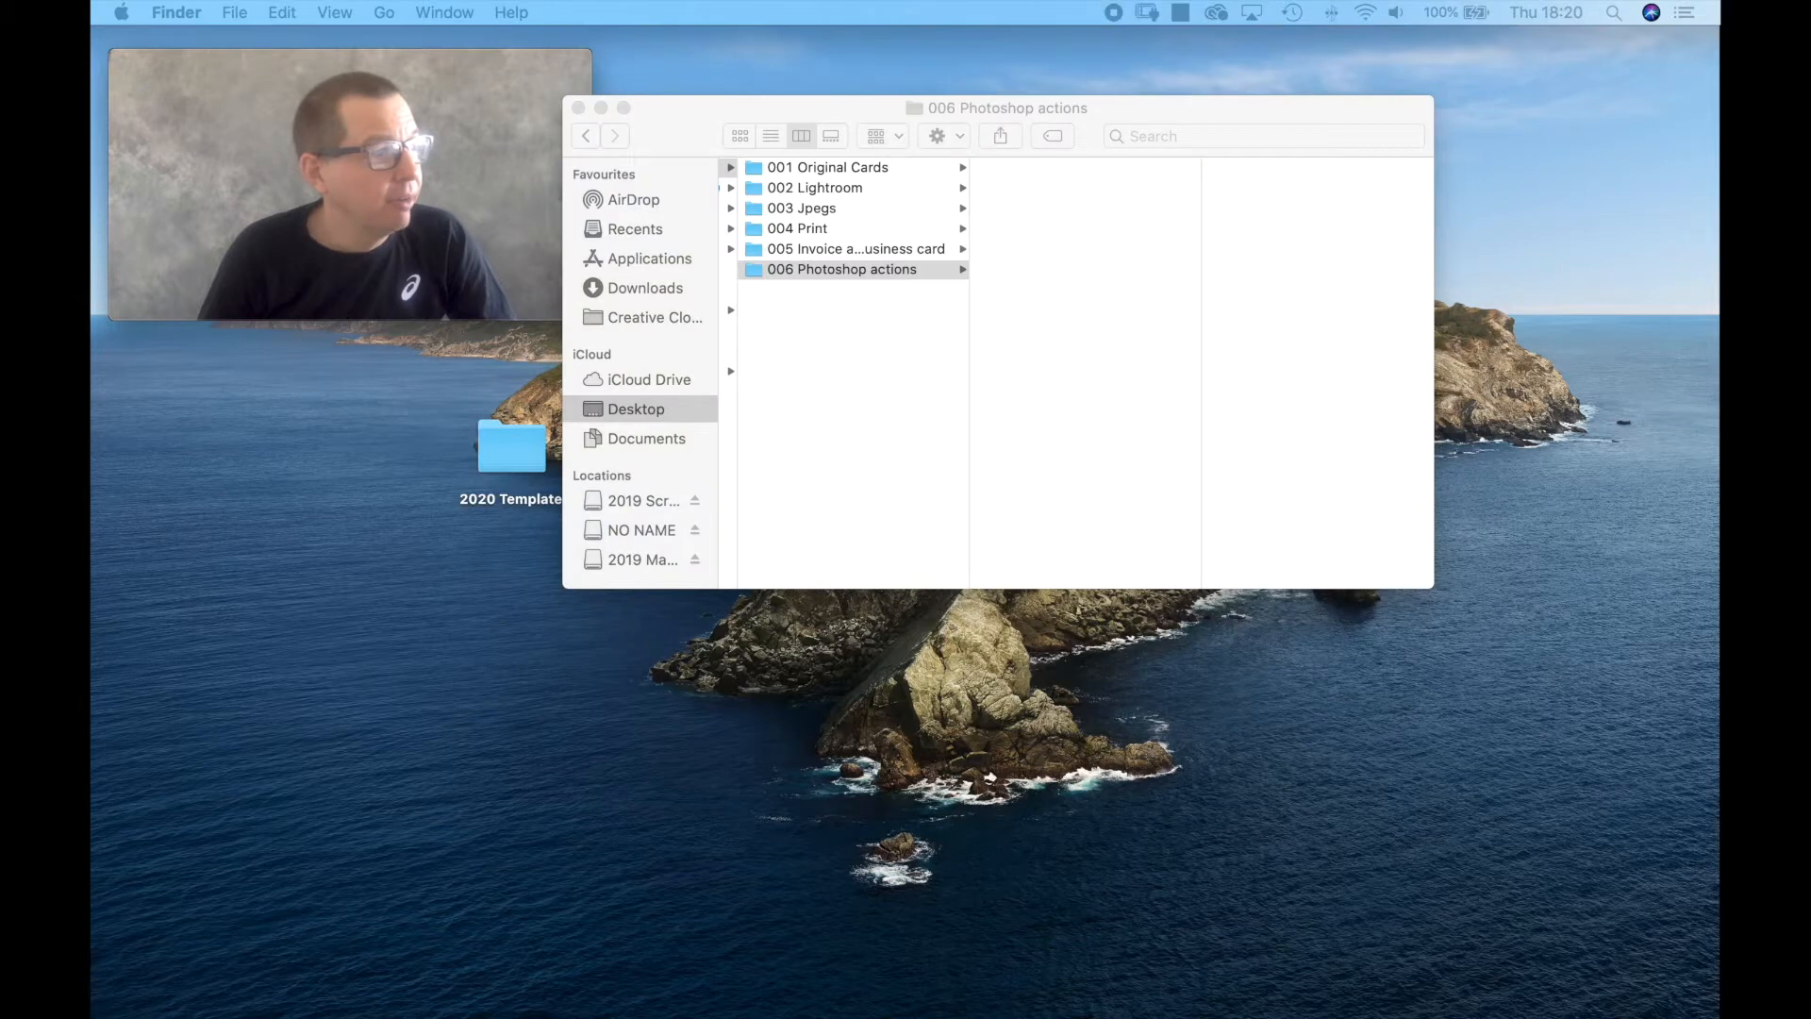
# Switch to Photoshop, look through the list of saved actions, and close its window.
pyautogui.moveTo(528, 387); pyautogui.dragTo(1043, 387)
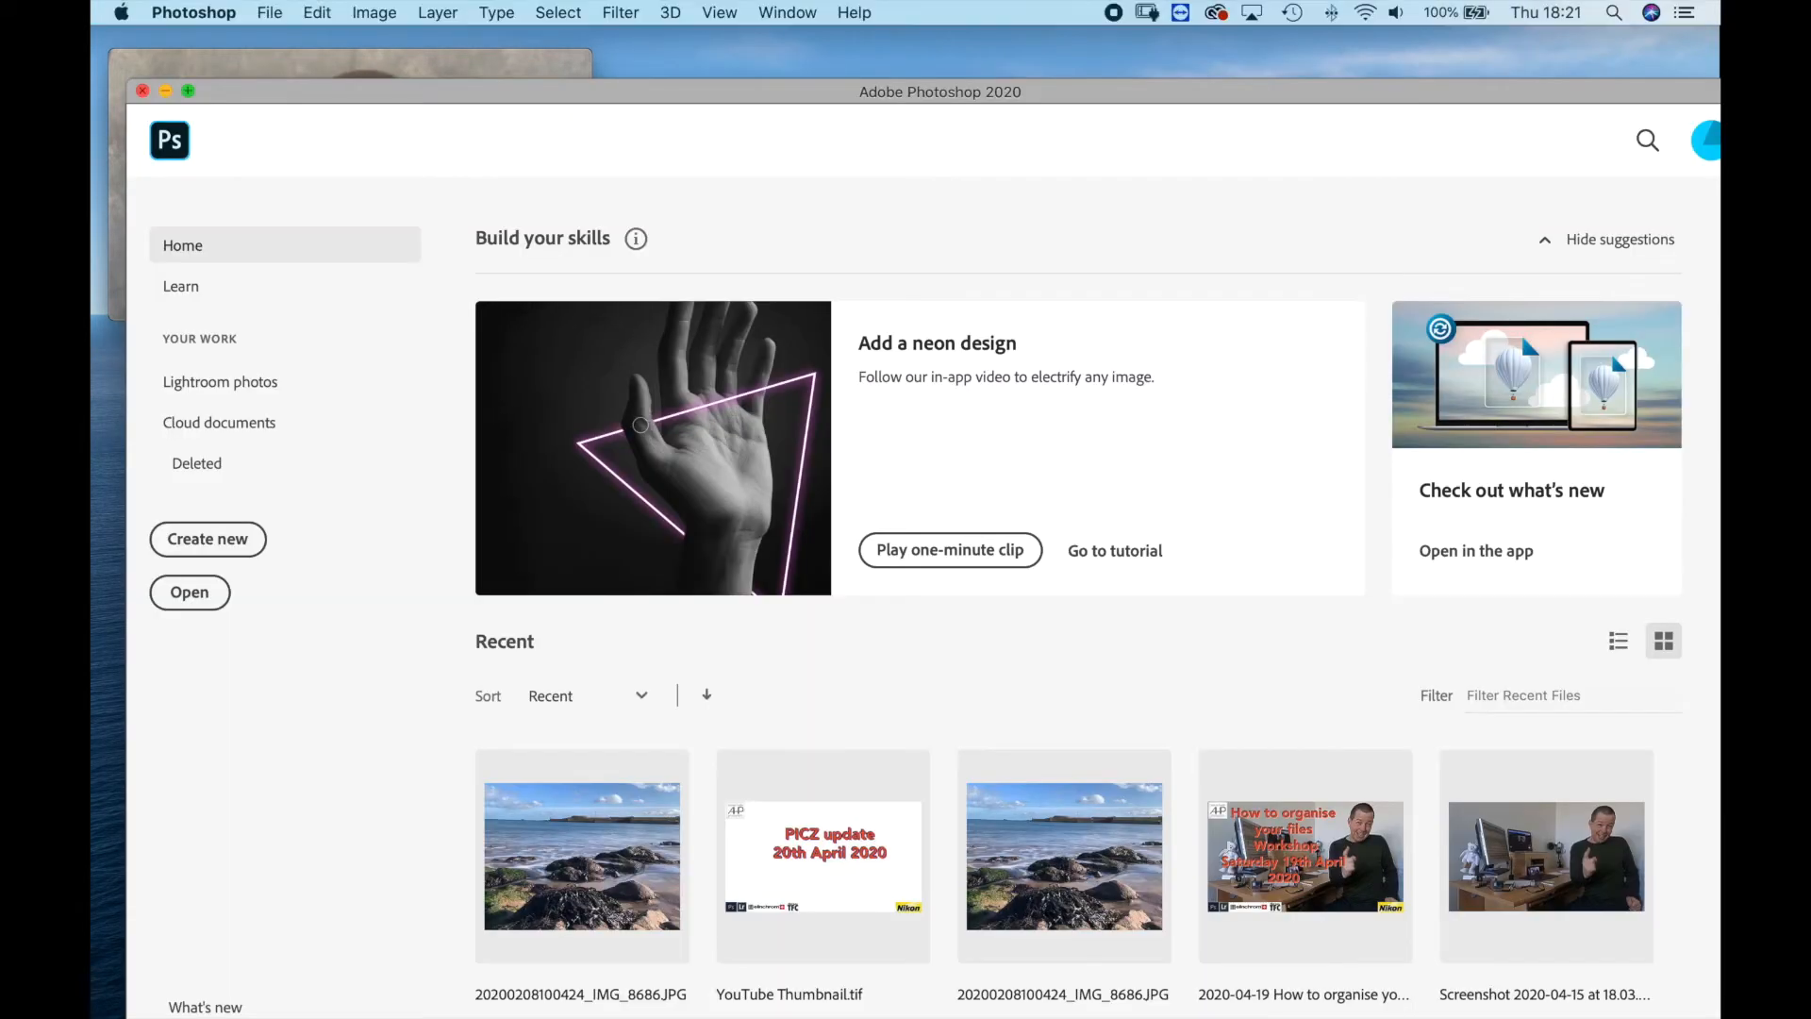
pyautogui.click(142, 91)
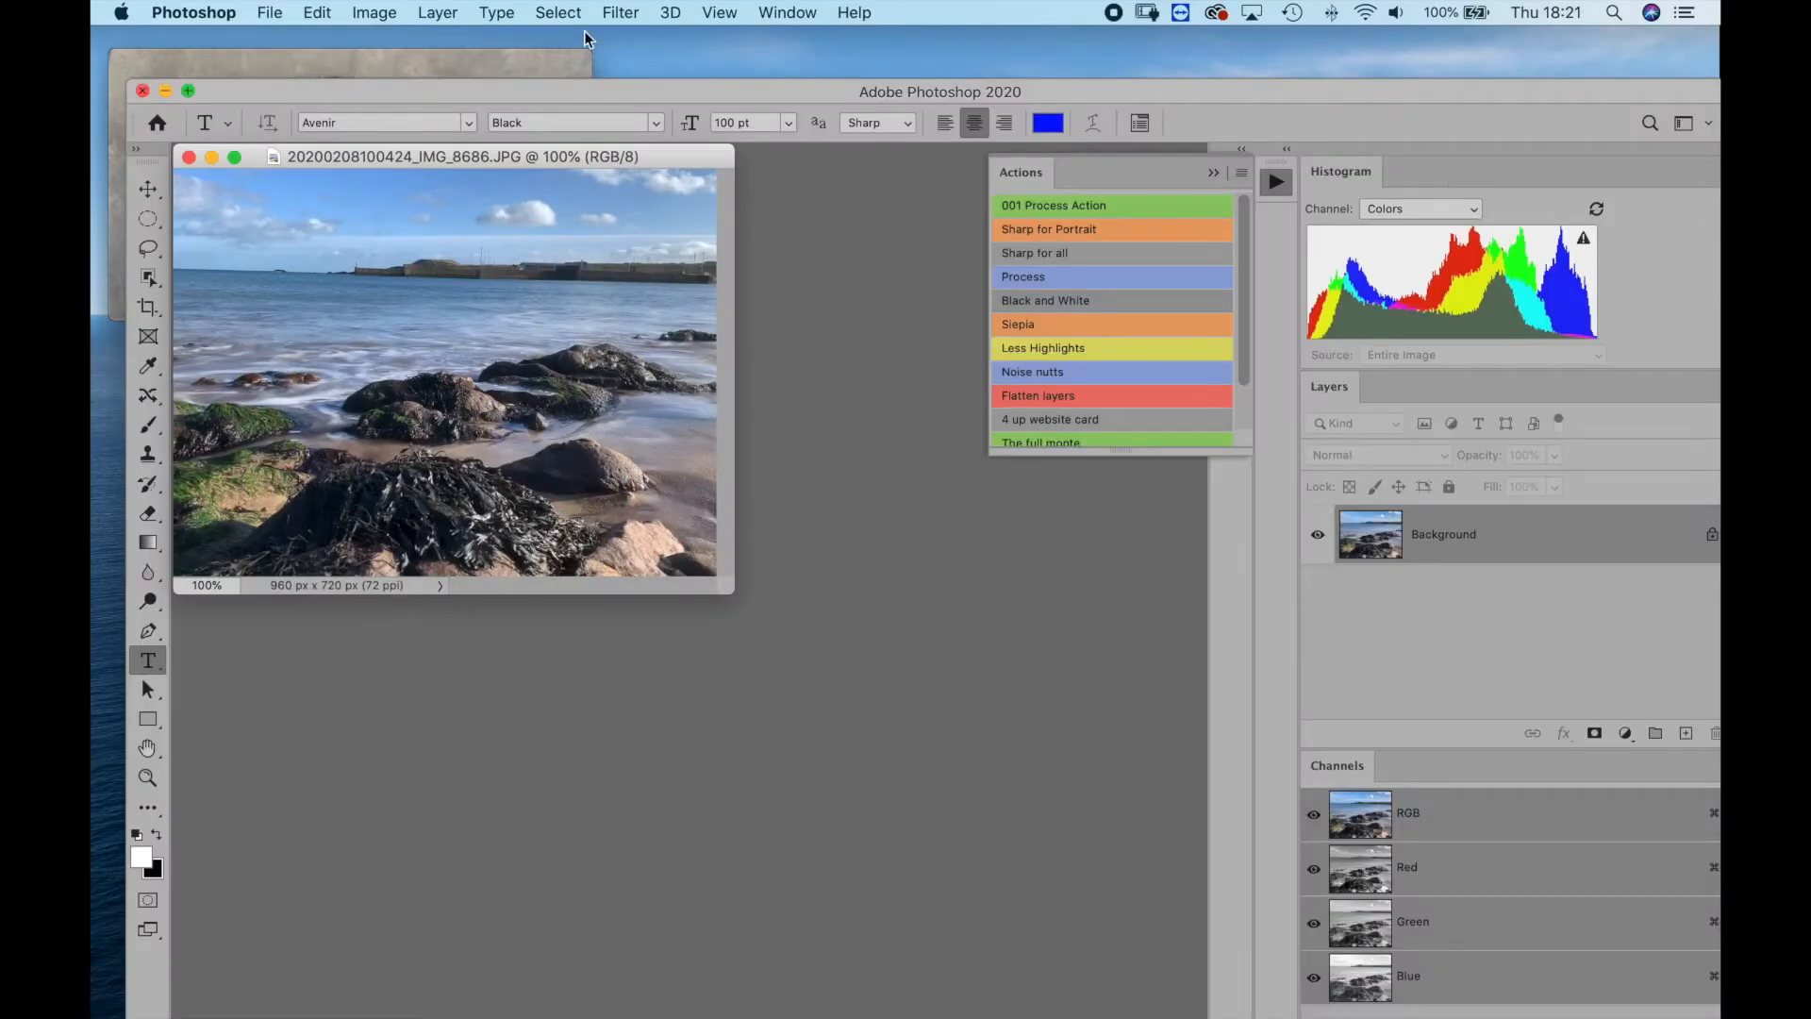
pyautogui.click(557, 63)
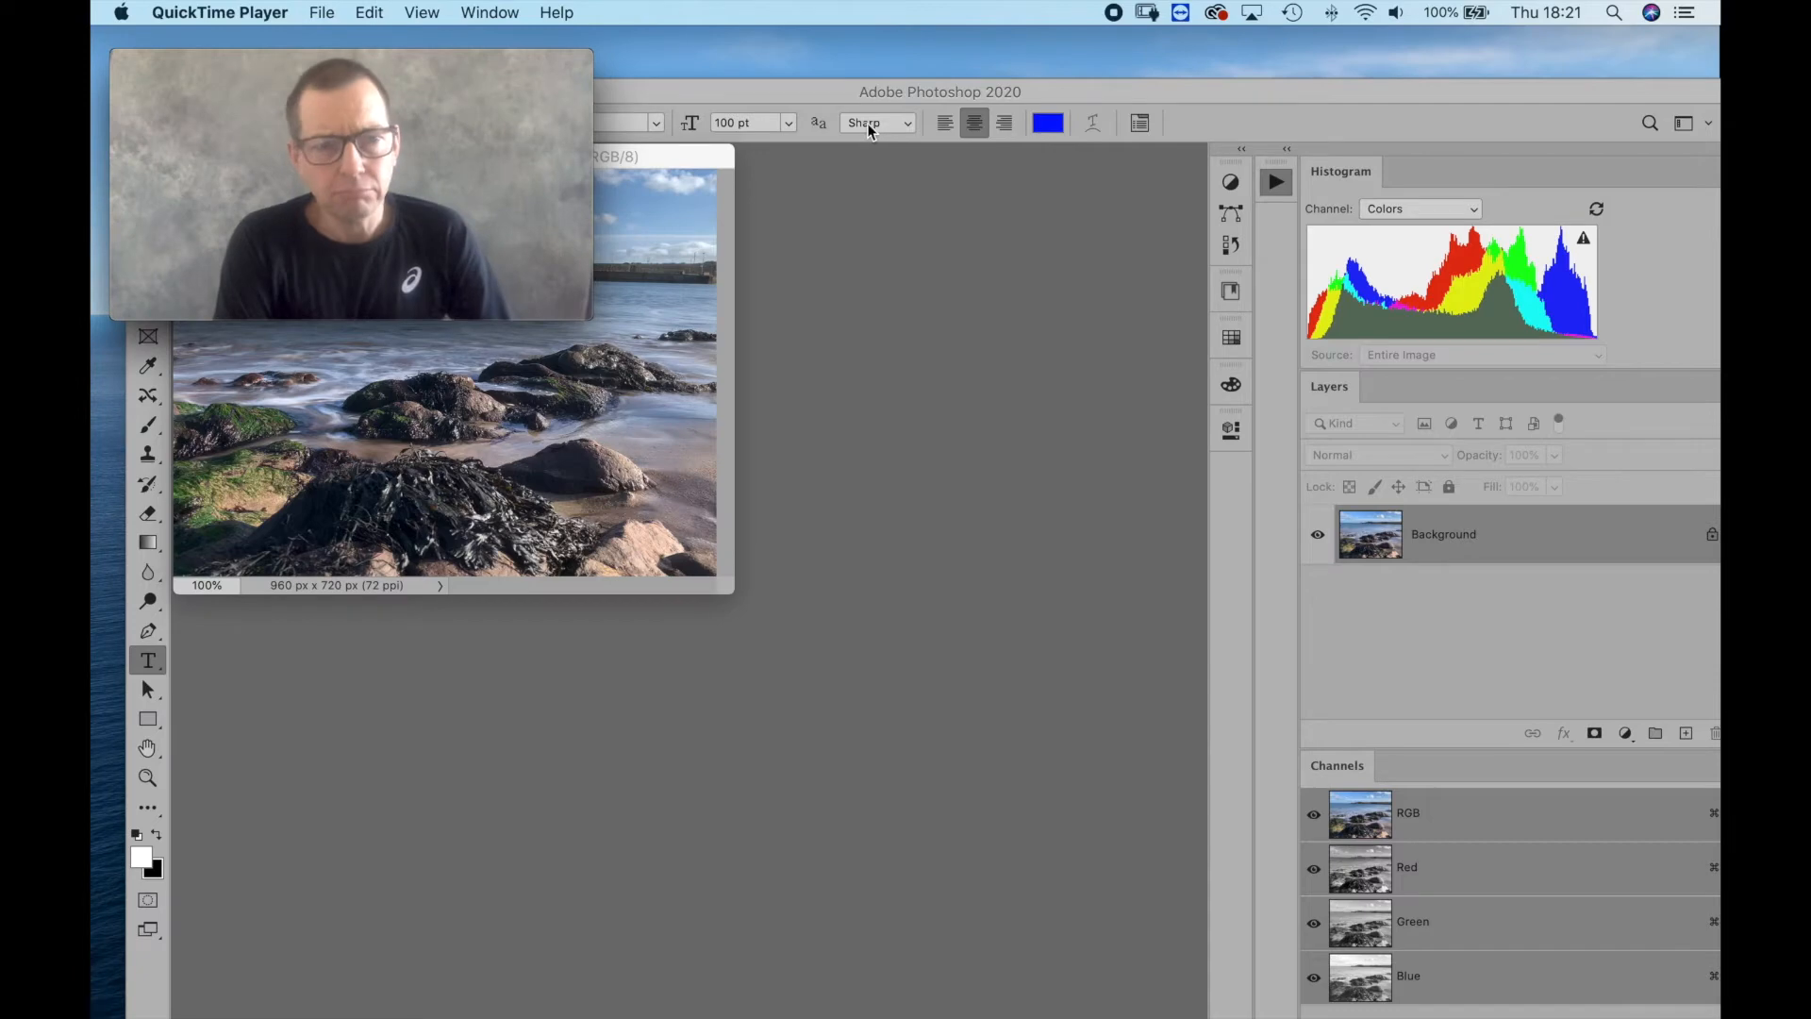
pyautogui.click(1273, 185)
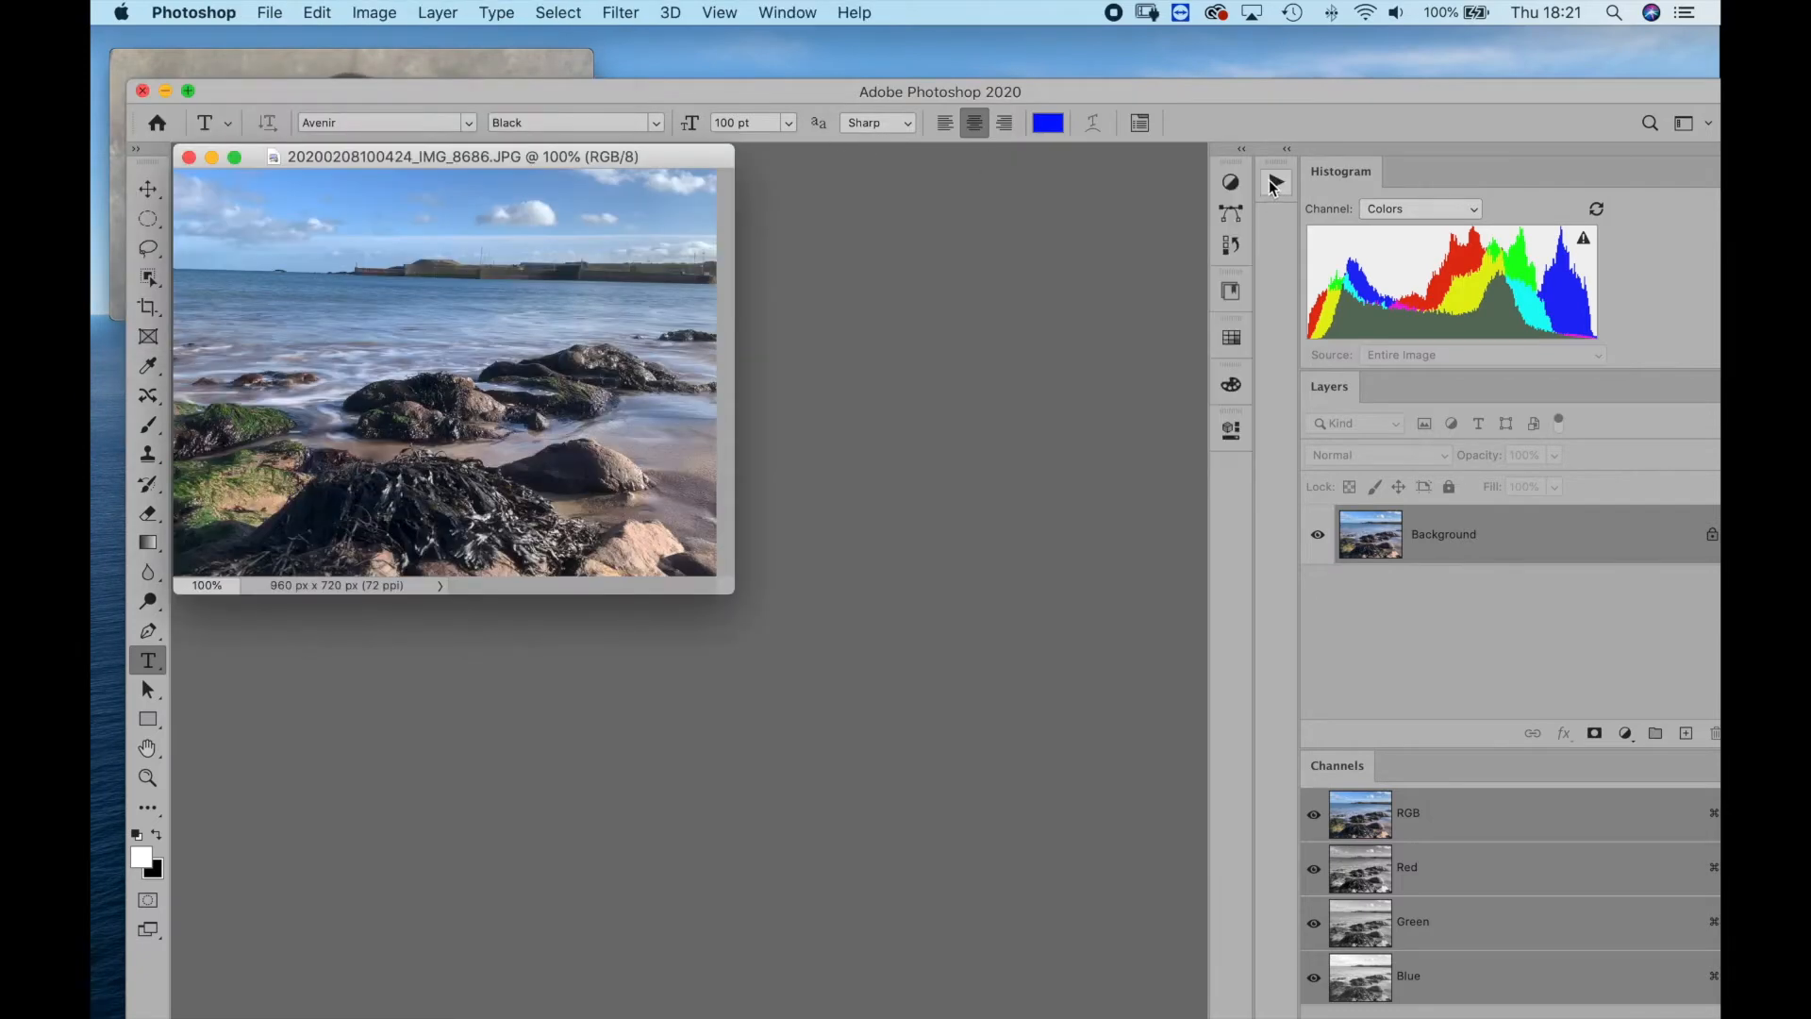
pyautogui.moveTo(859, 95)
pyautogui.mouseDown()
pyautogui.moveTo(675, 234)
pyautogui.moveTo(878, 333)
pyautogui.moveTo(852, 86)
pyautogui.mouseUp()
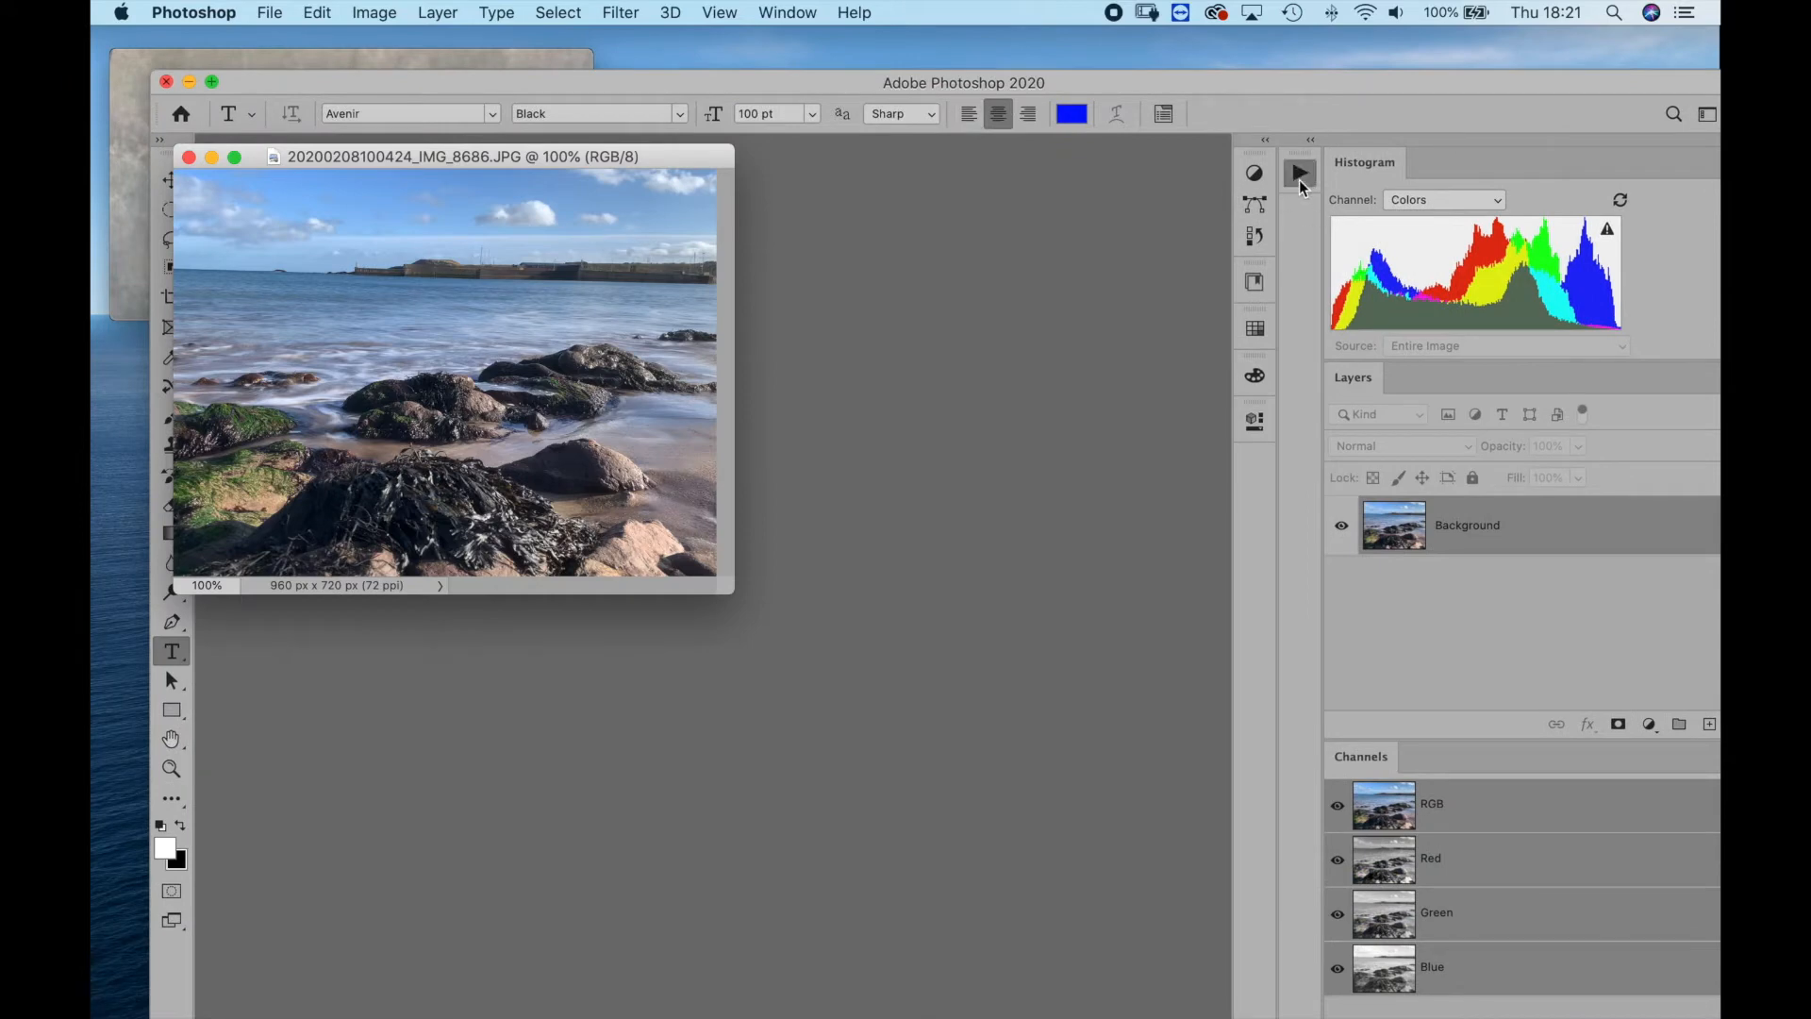
pyautogui.click(1301, 179)
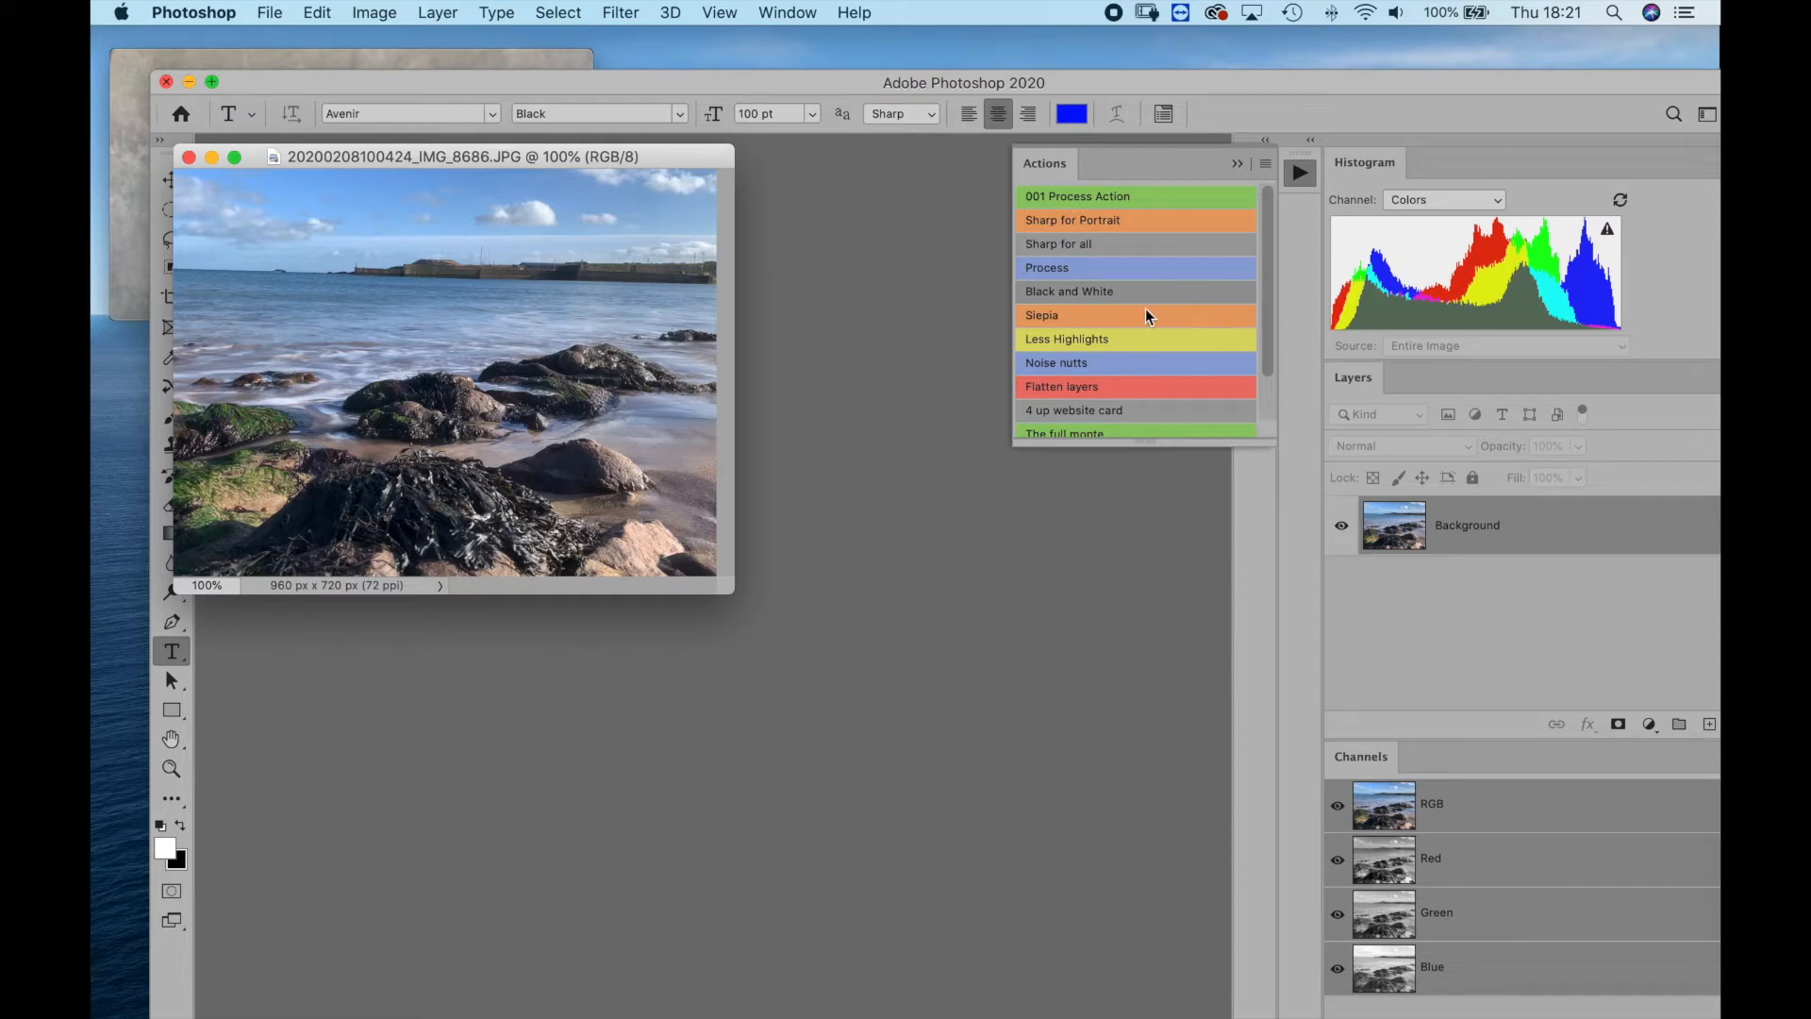
pyautogui.scroll(-3, 1147, 311)
pyautogui.scroll(3, 1147, 310)
pyautogui.moveTo(807, 78); pyautogui.dragTo(829, 92)
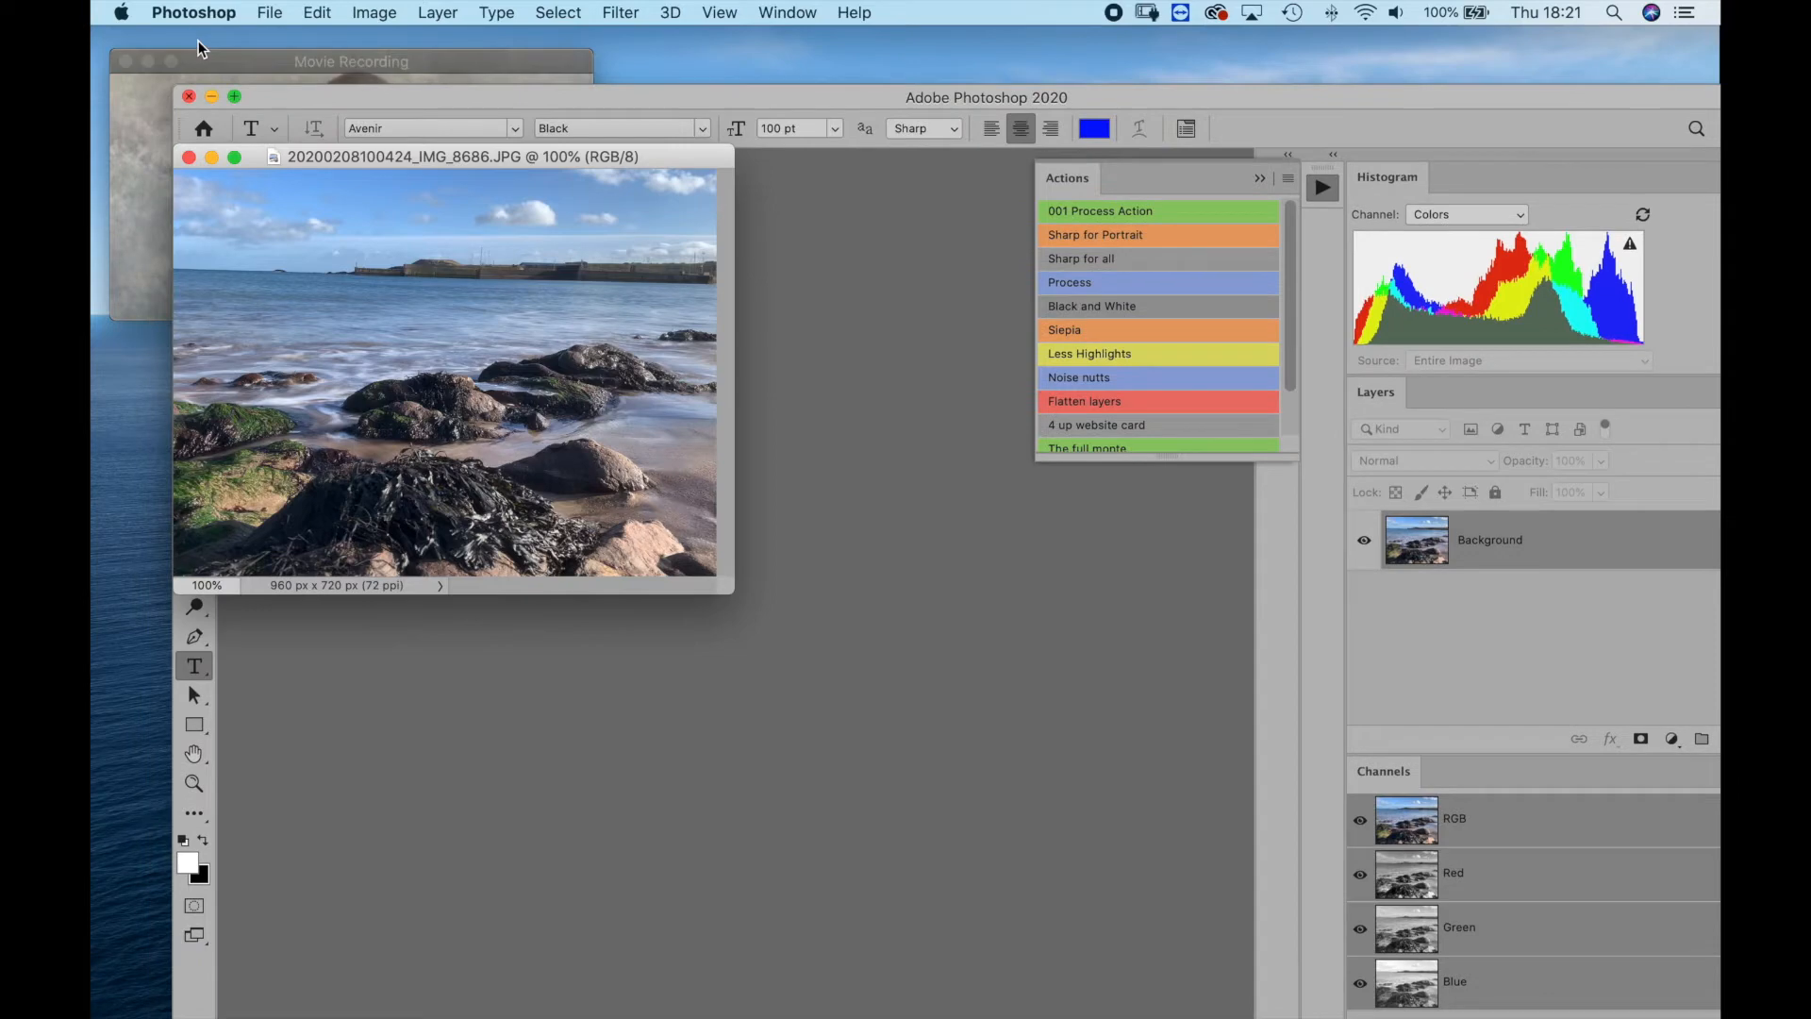
pyautogui.click(187, 96)
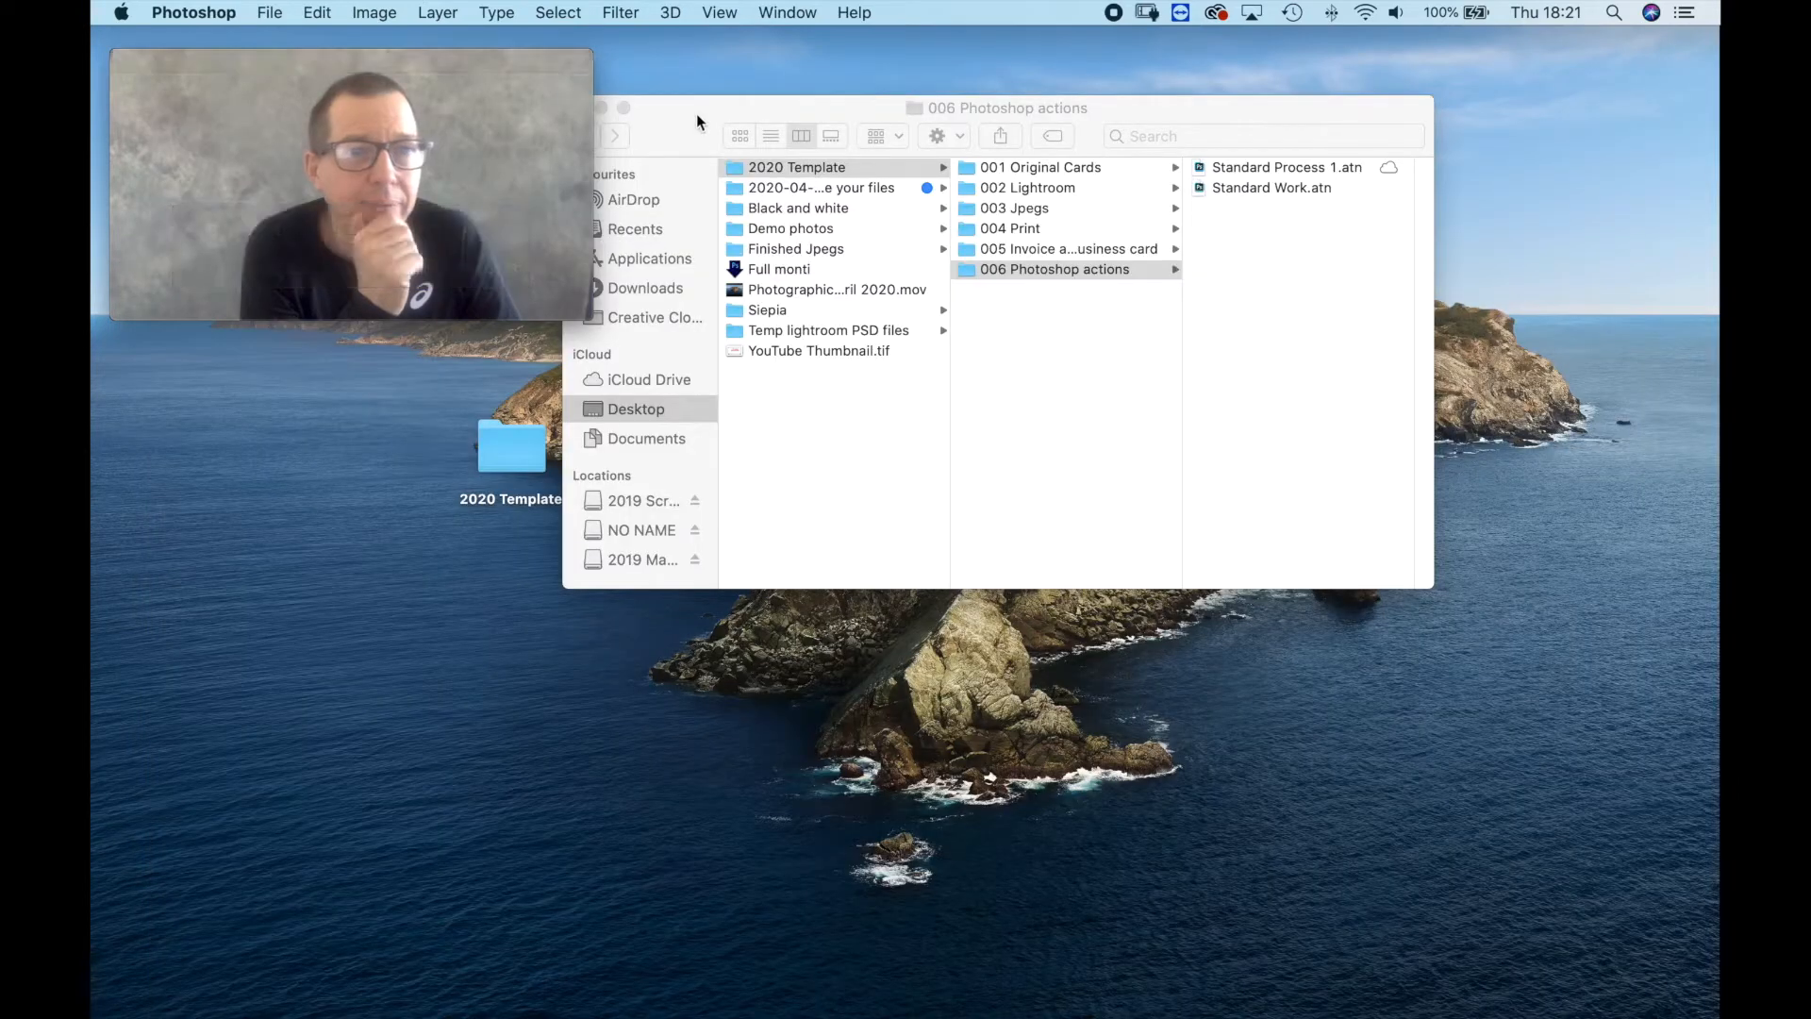
# Bring the 2019 Scratch Master drive into clear view on the desktop and open the 0001 2019 template folder for clients under 0001 Photography, 0001 Clients.
pyautogui.moveTo(585, 115); pyautogui.dragTo(626, 116)
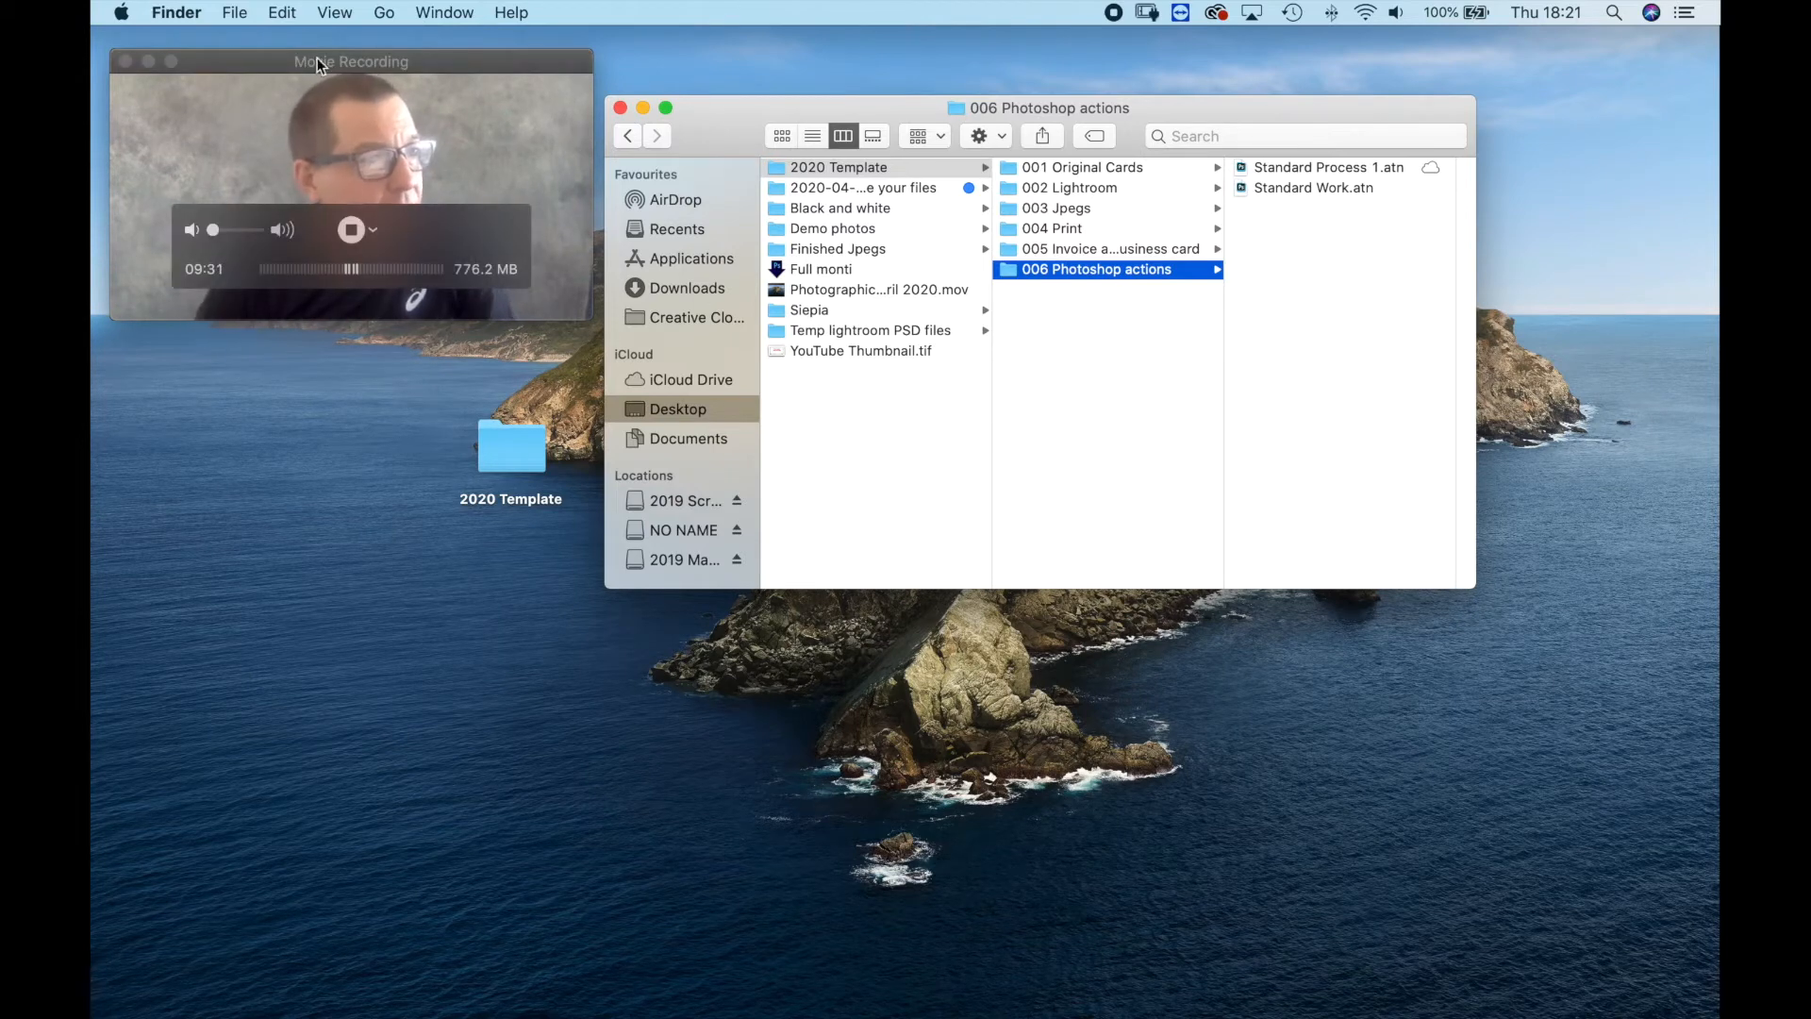
pyautogui.moveTo(344, 301); pyautogui.dragTo(157, 409)
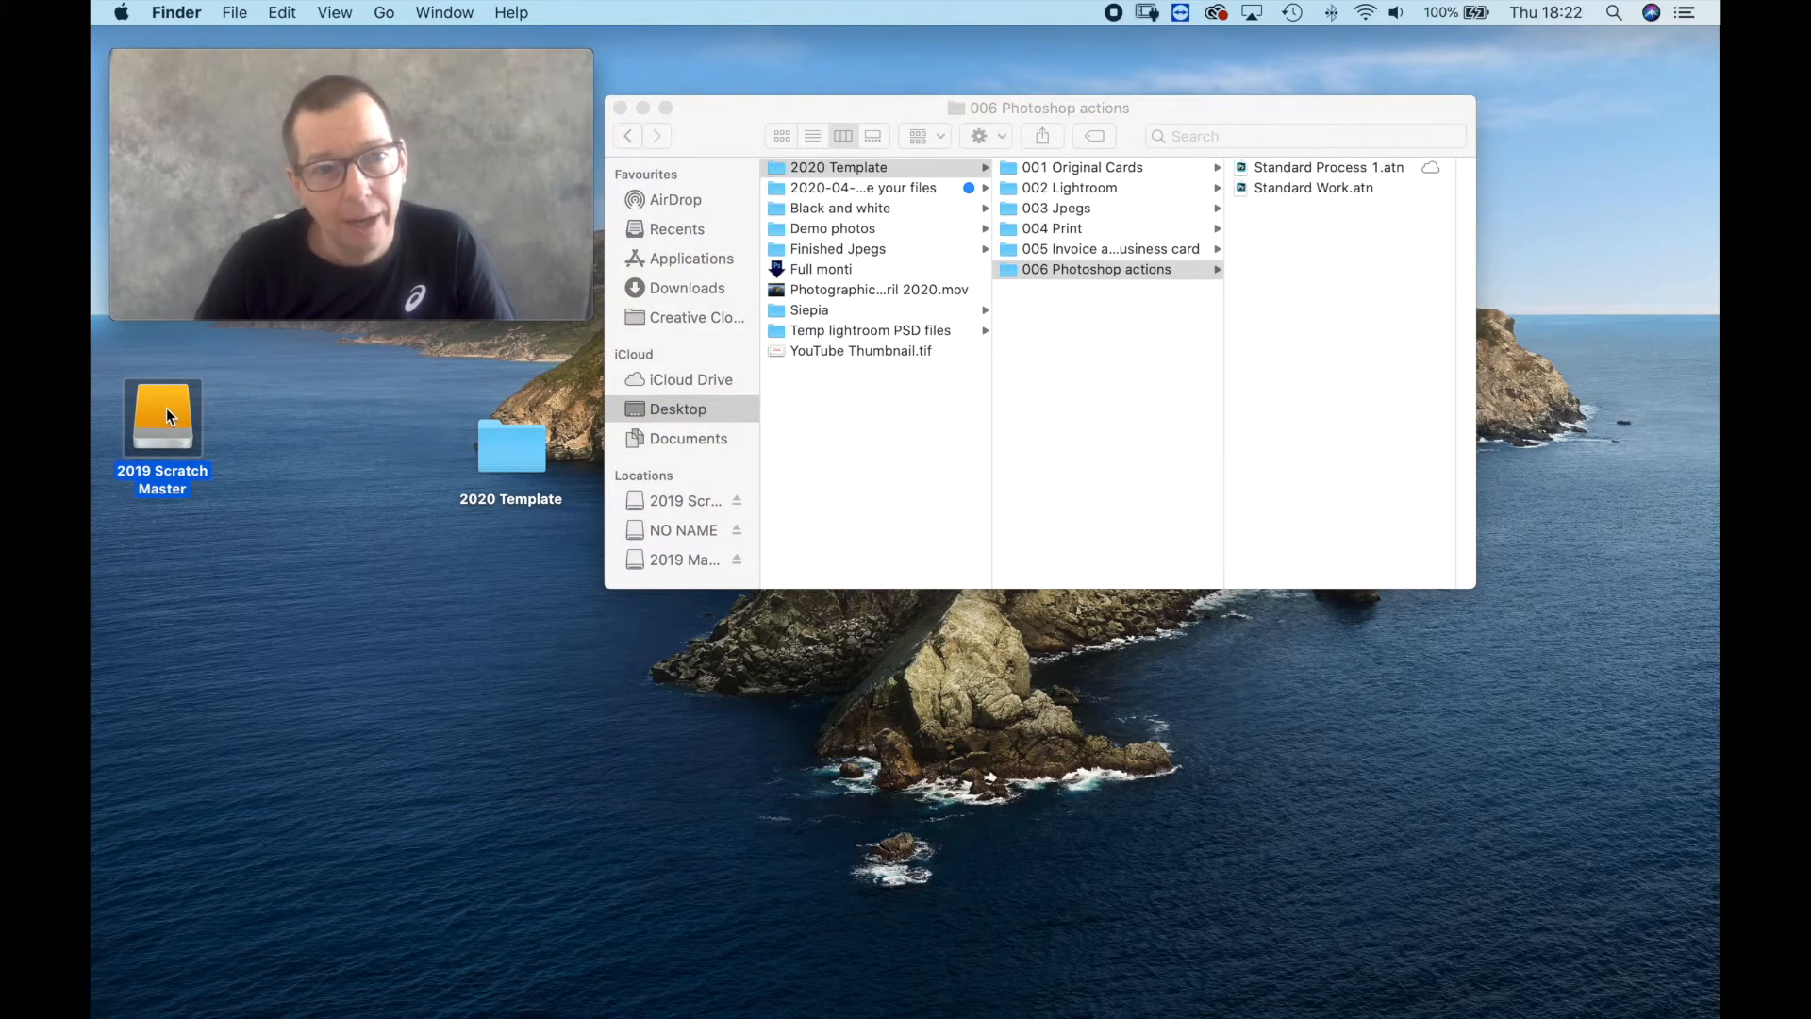
pyautogui.doubleClick(166, 407)
pyautogui.click(606, 262)
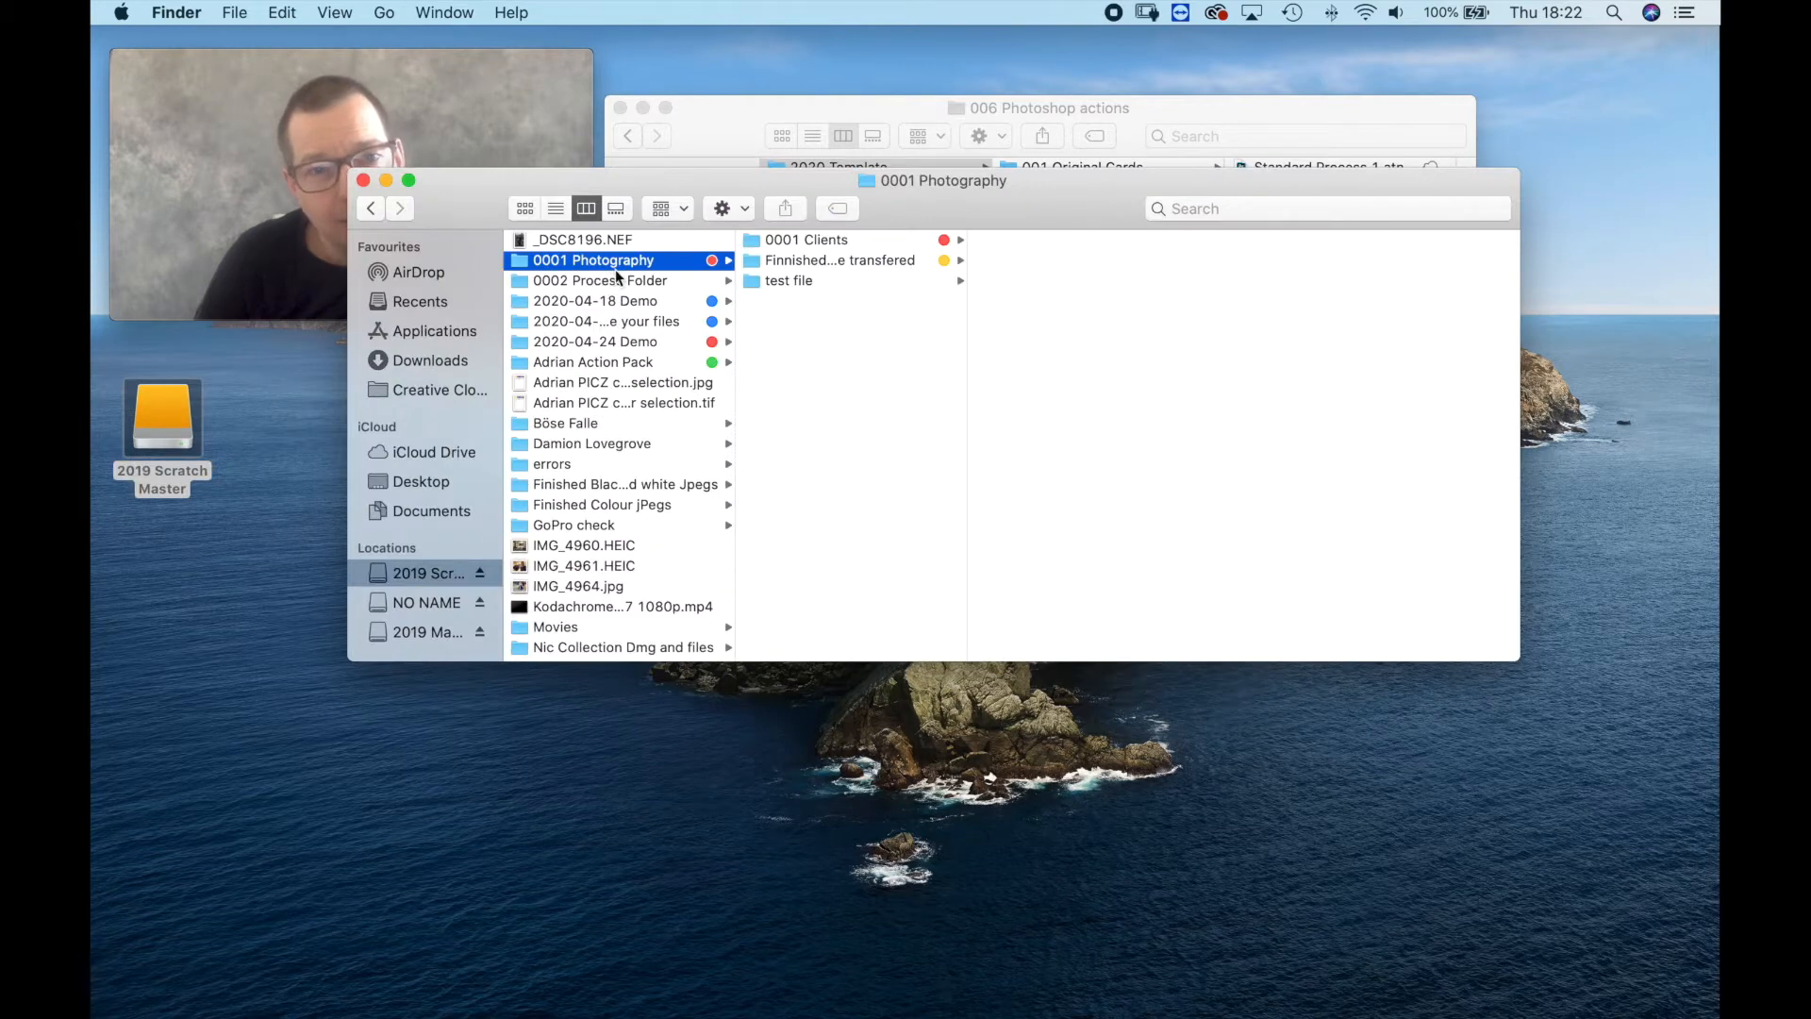
pyautogui.press('Right')
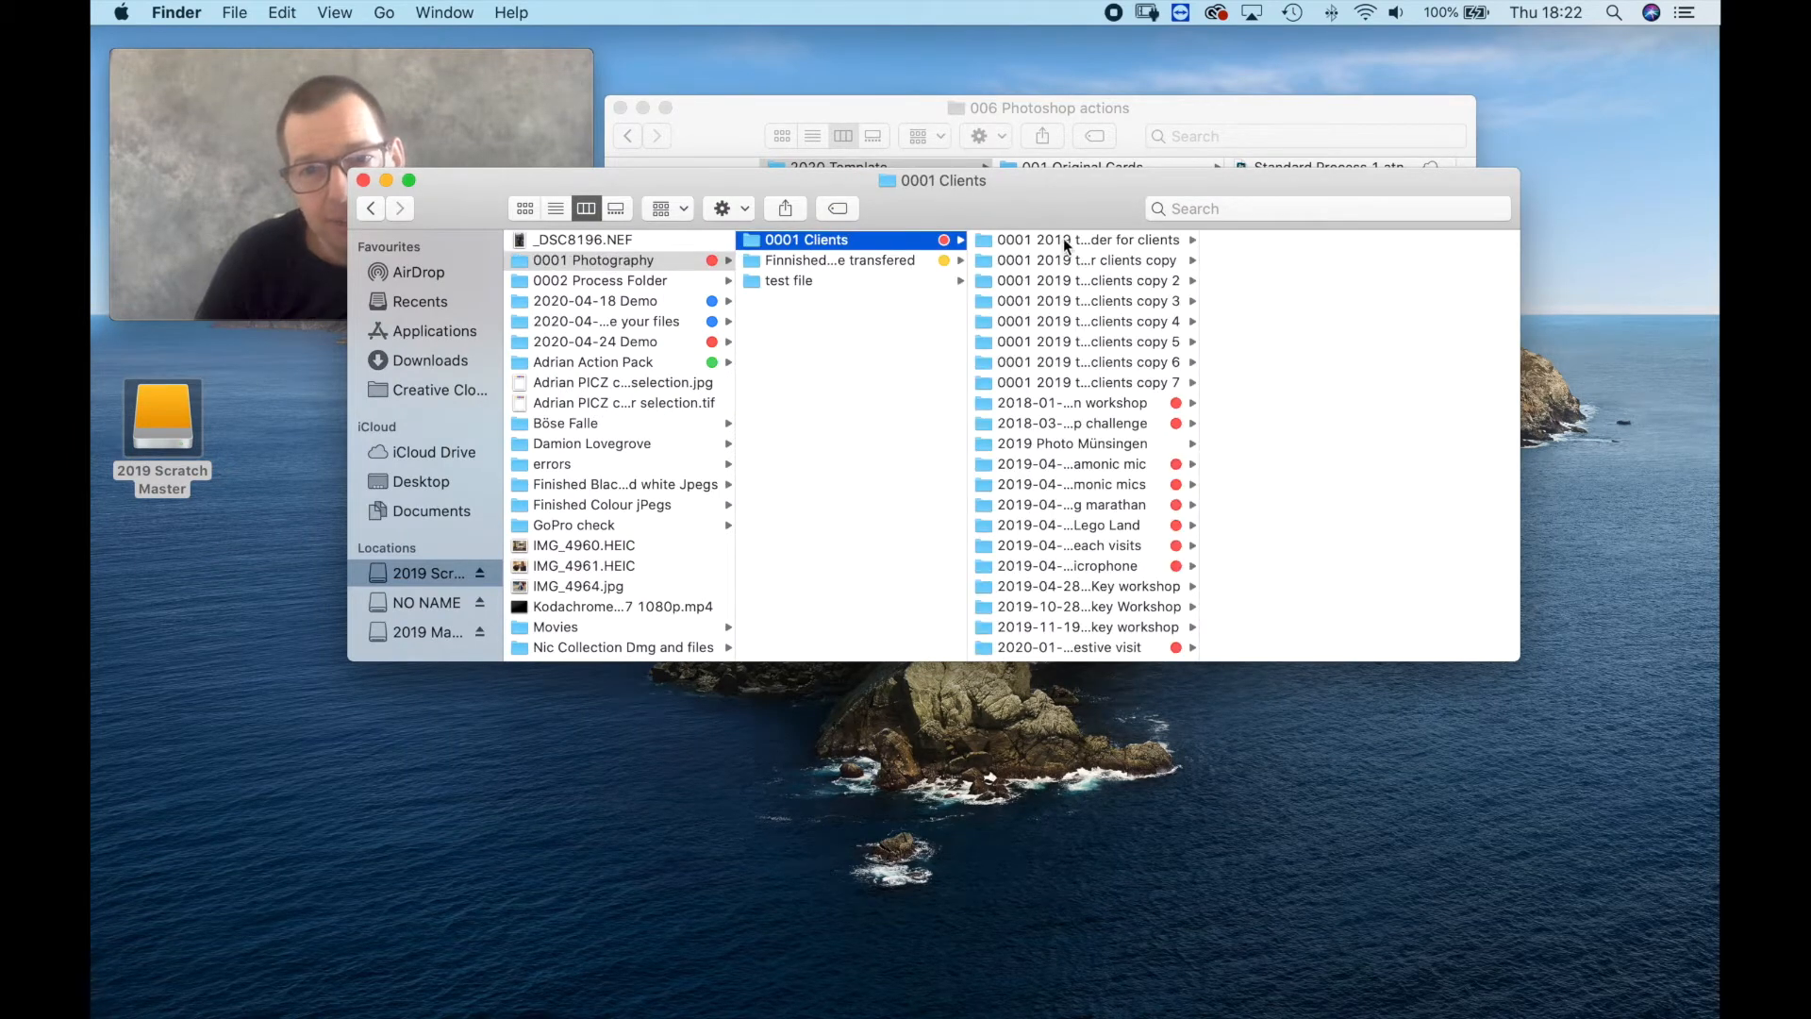
pyautogui.click(1064, 244)
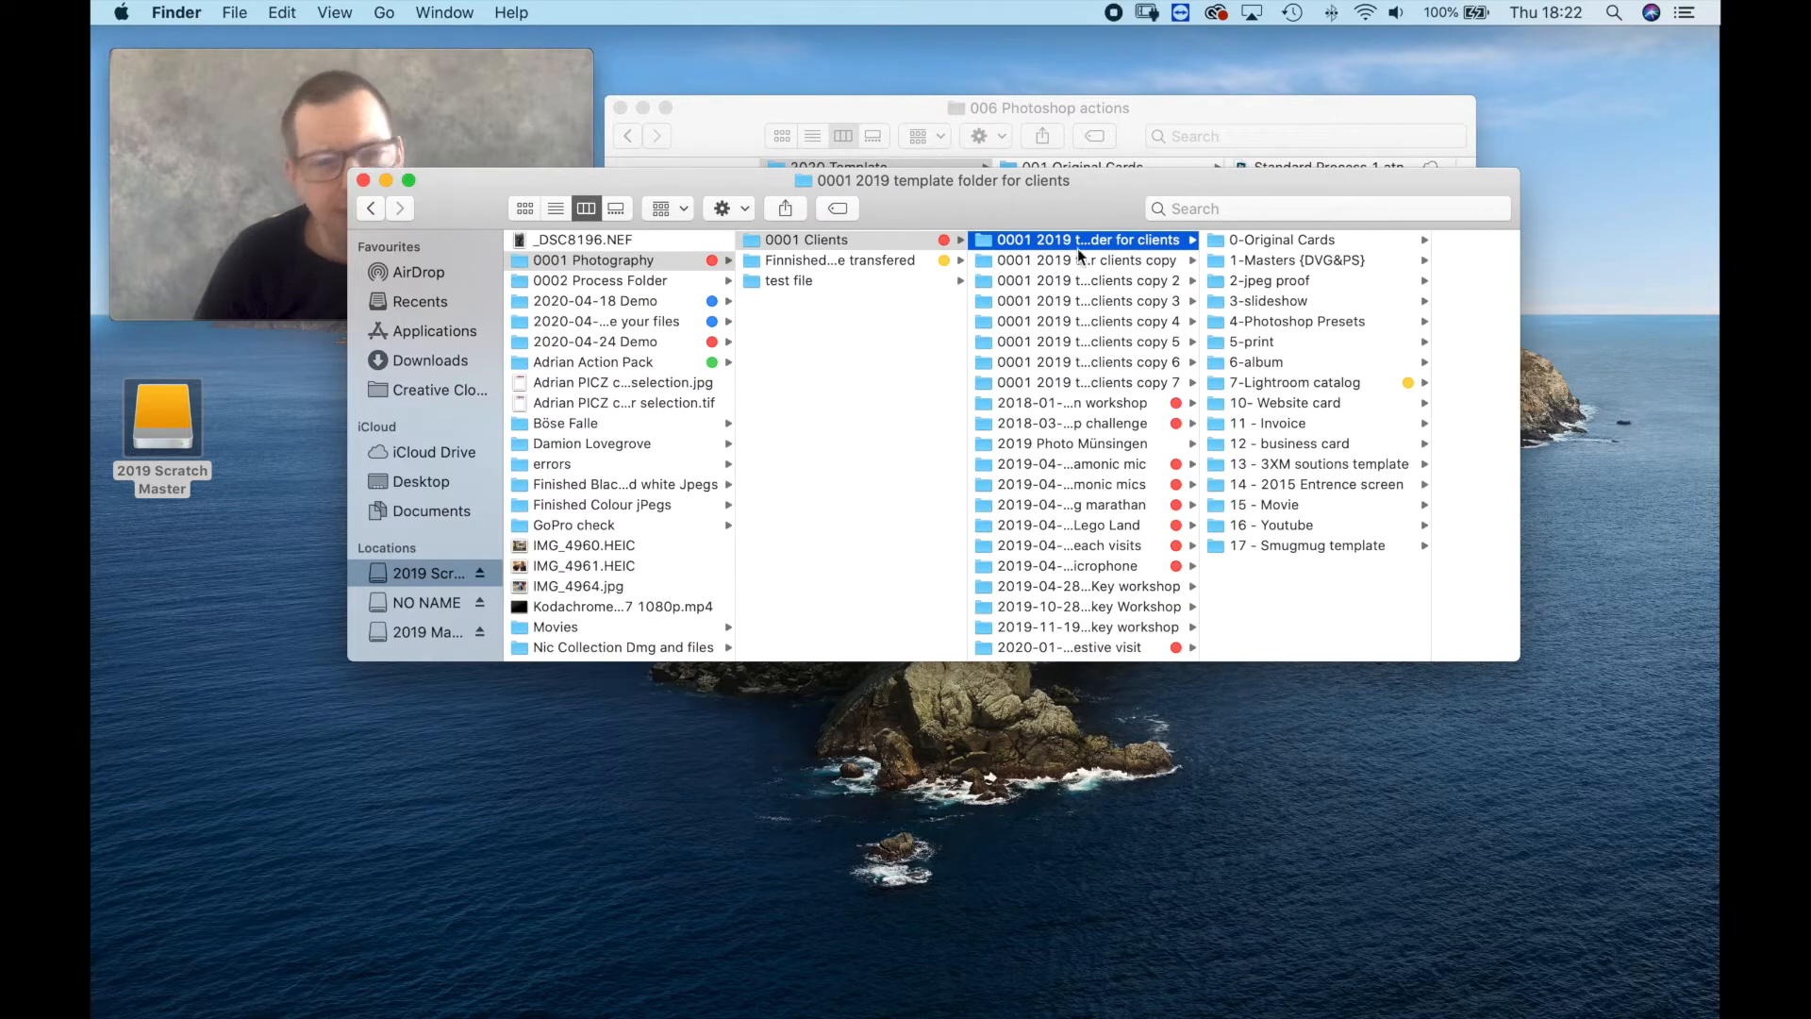
# Examine the contents of the 2019 client template's subfolders, from 0-Original Cards through 10- Website card.
pyautogui.click(1279, 239)
pyautogui.click(1143, 260)
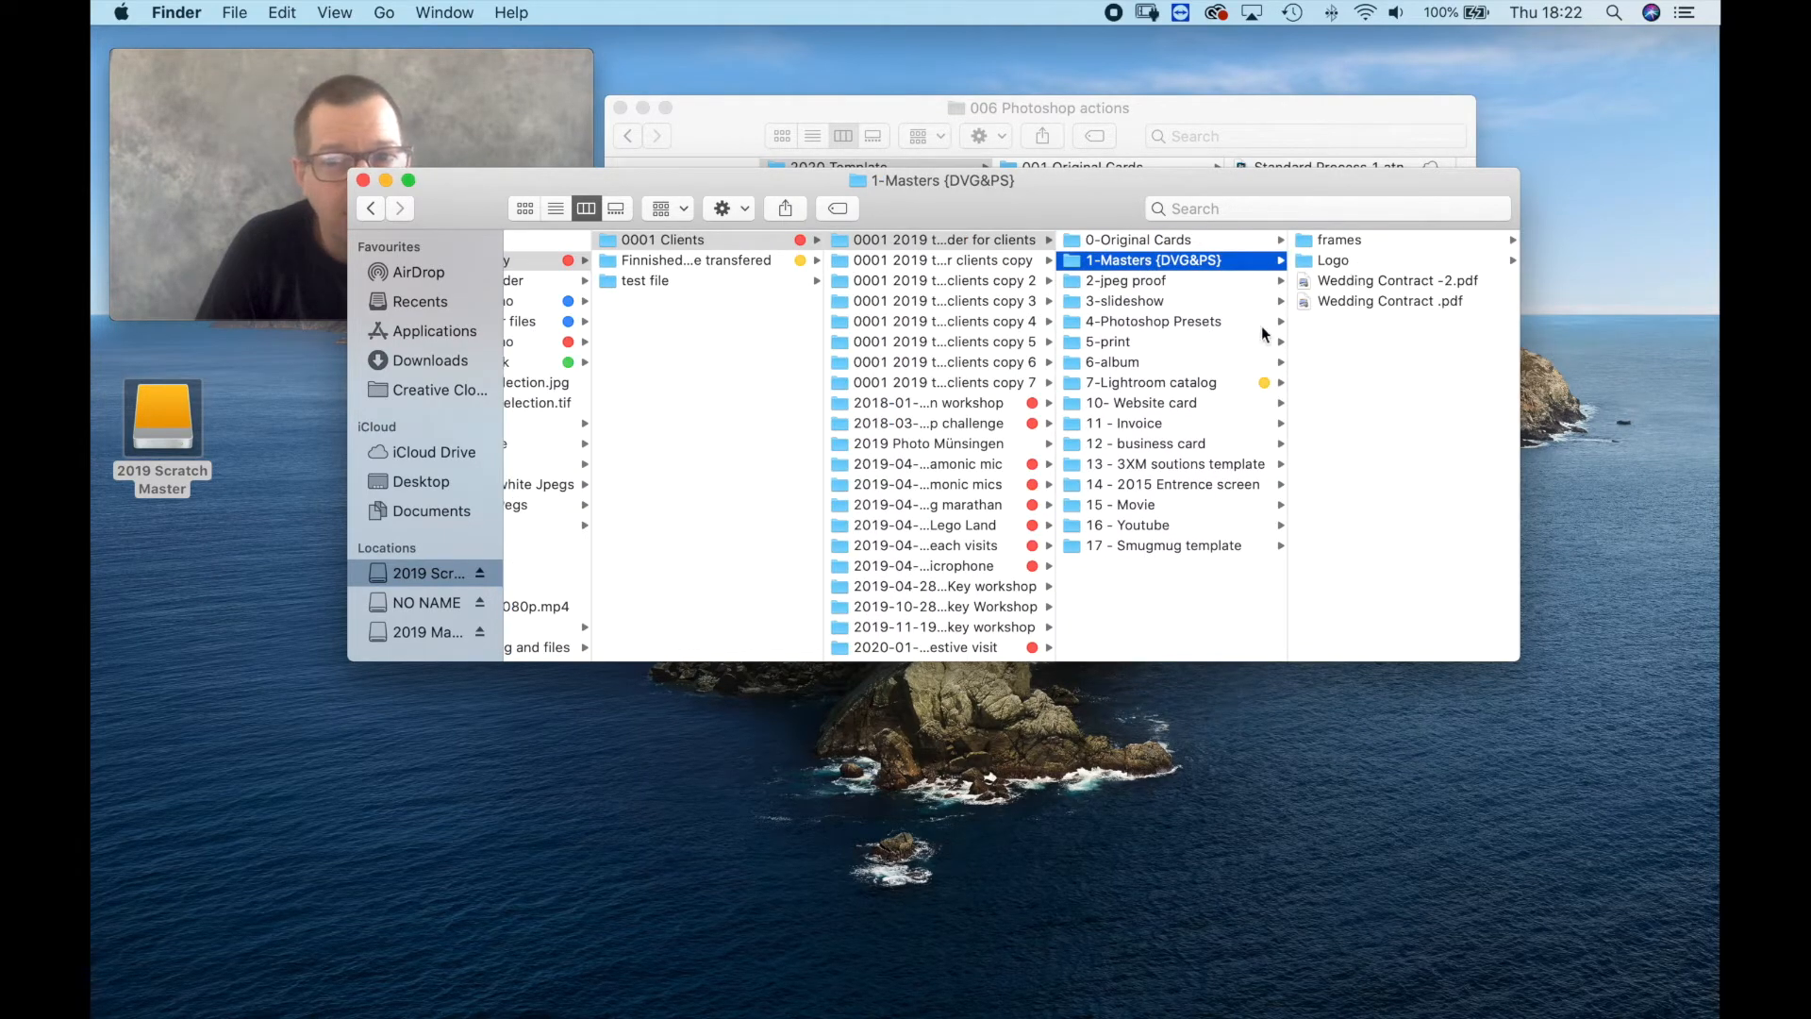
pyautogui.click(1131, 284)
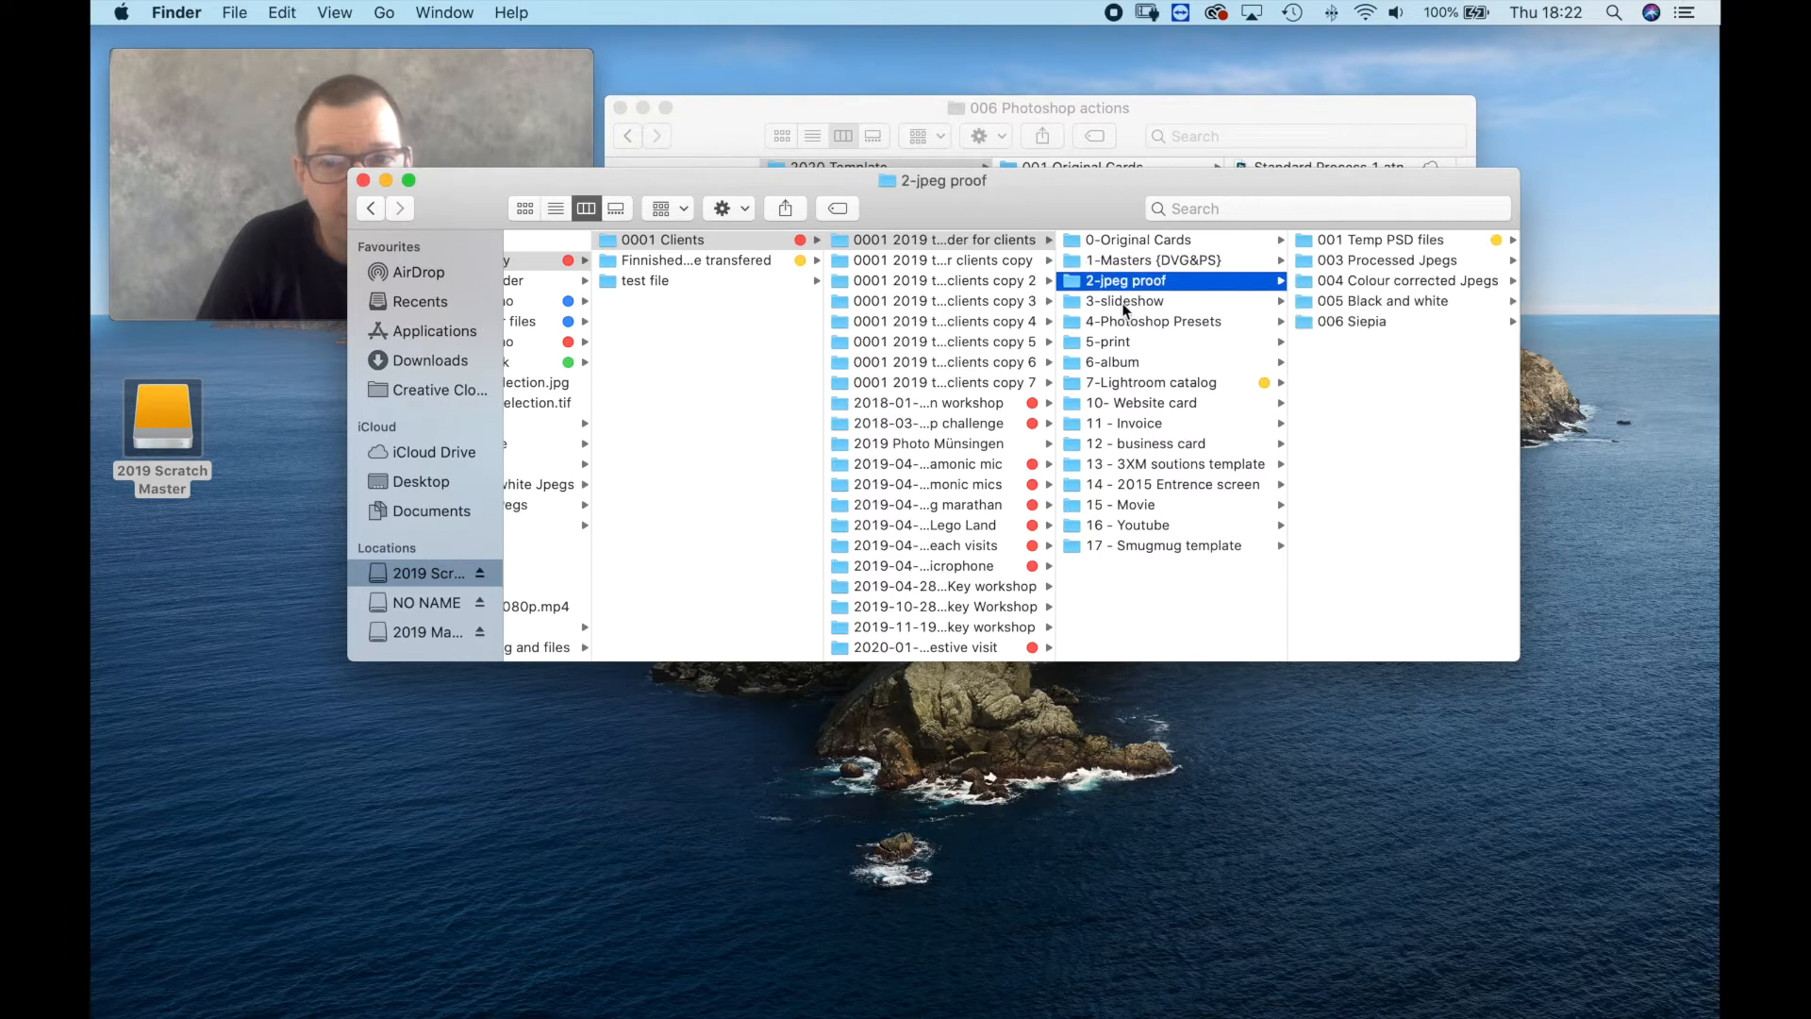
pyautogui.click(1134, 304)
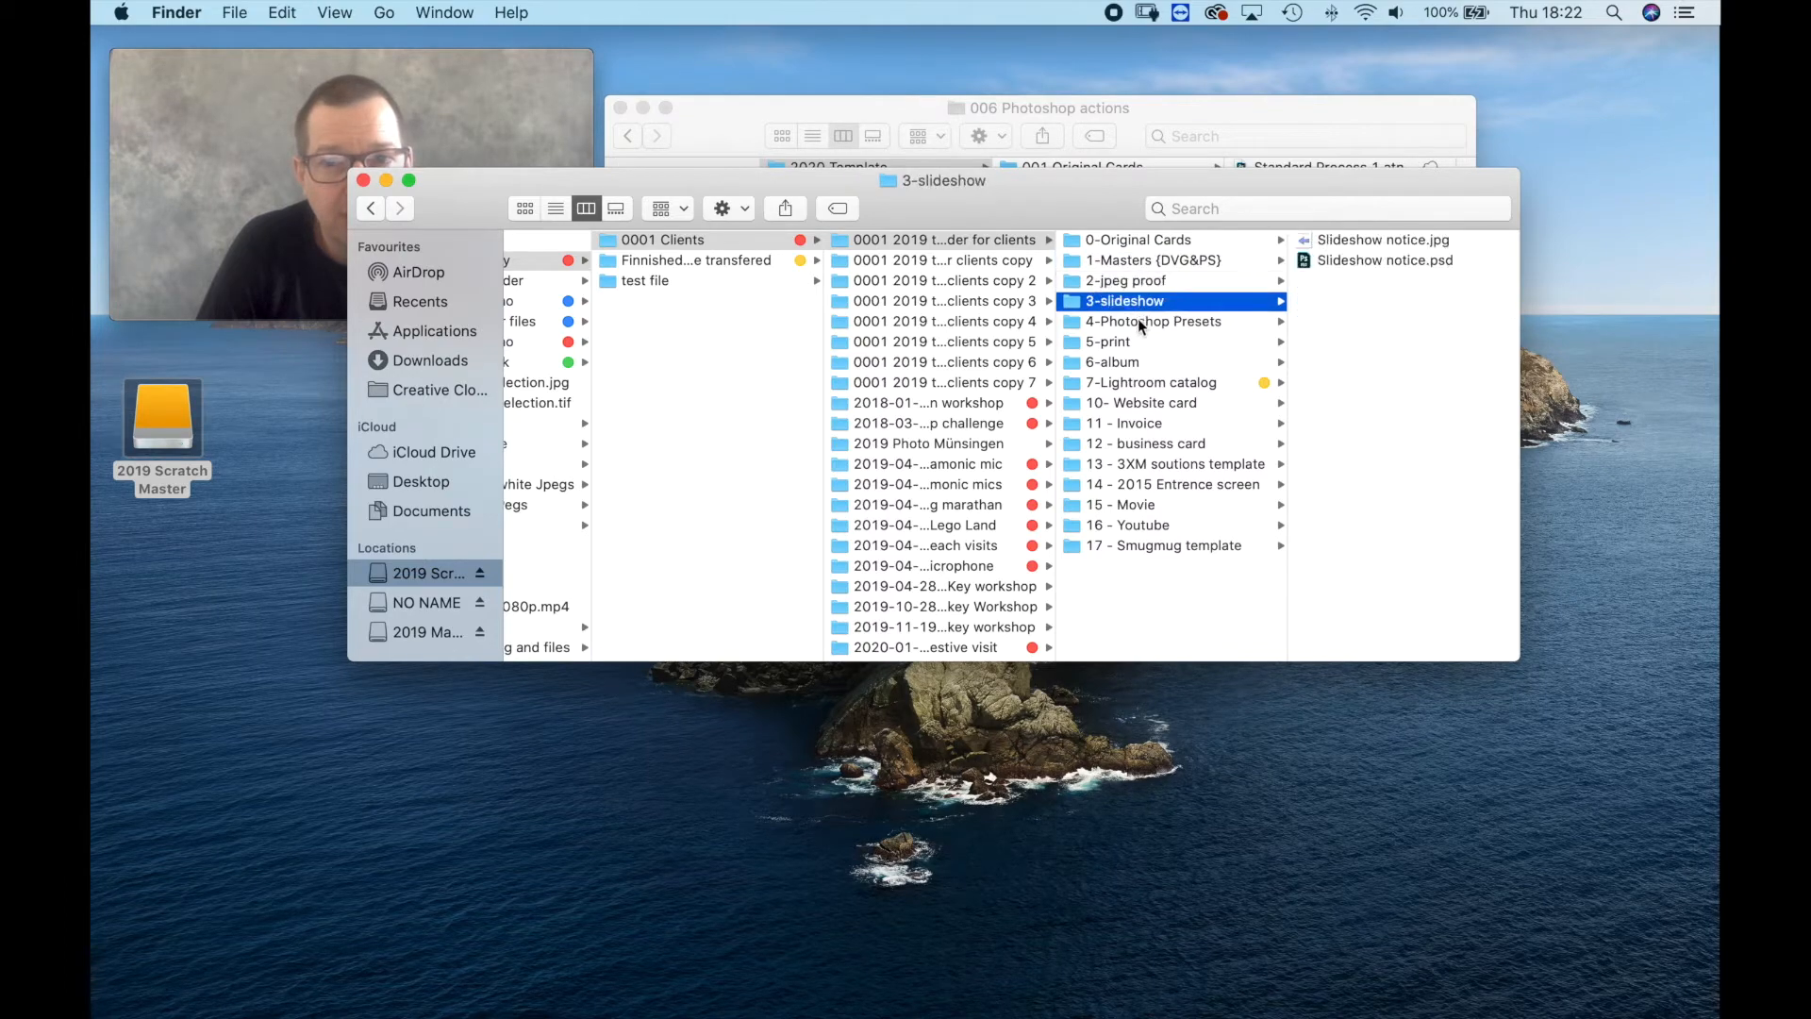
pyautogui.click(1153, 325)
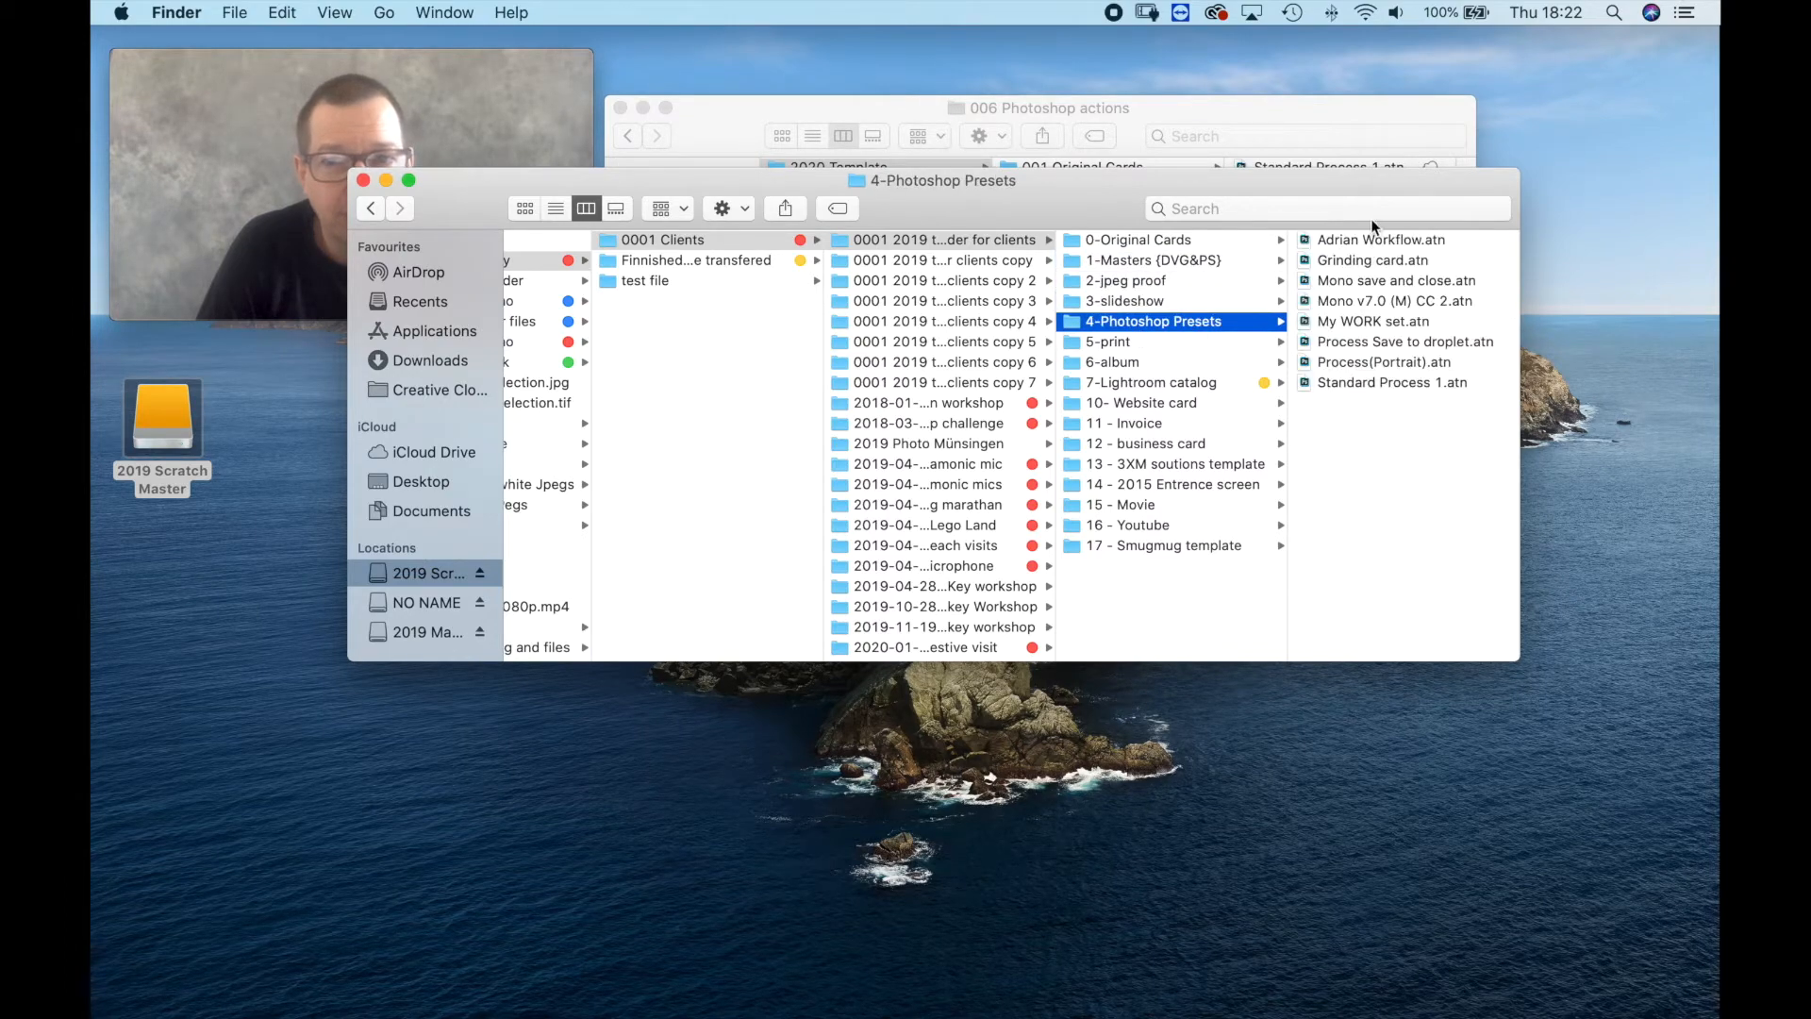
pyautogui.click(1119, 345)
pyautogui.click(1121, 364)
pyautogui.click(1135, 383)
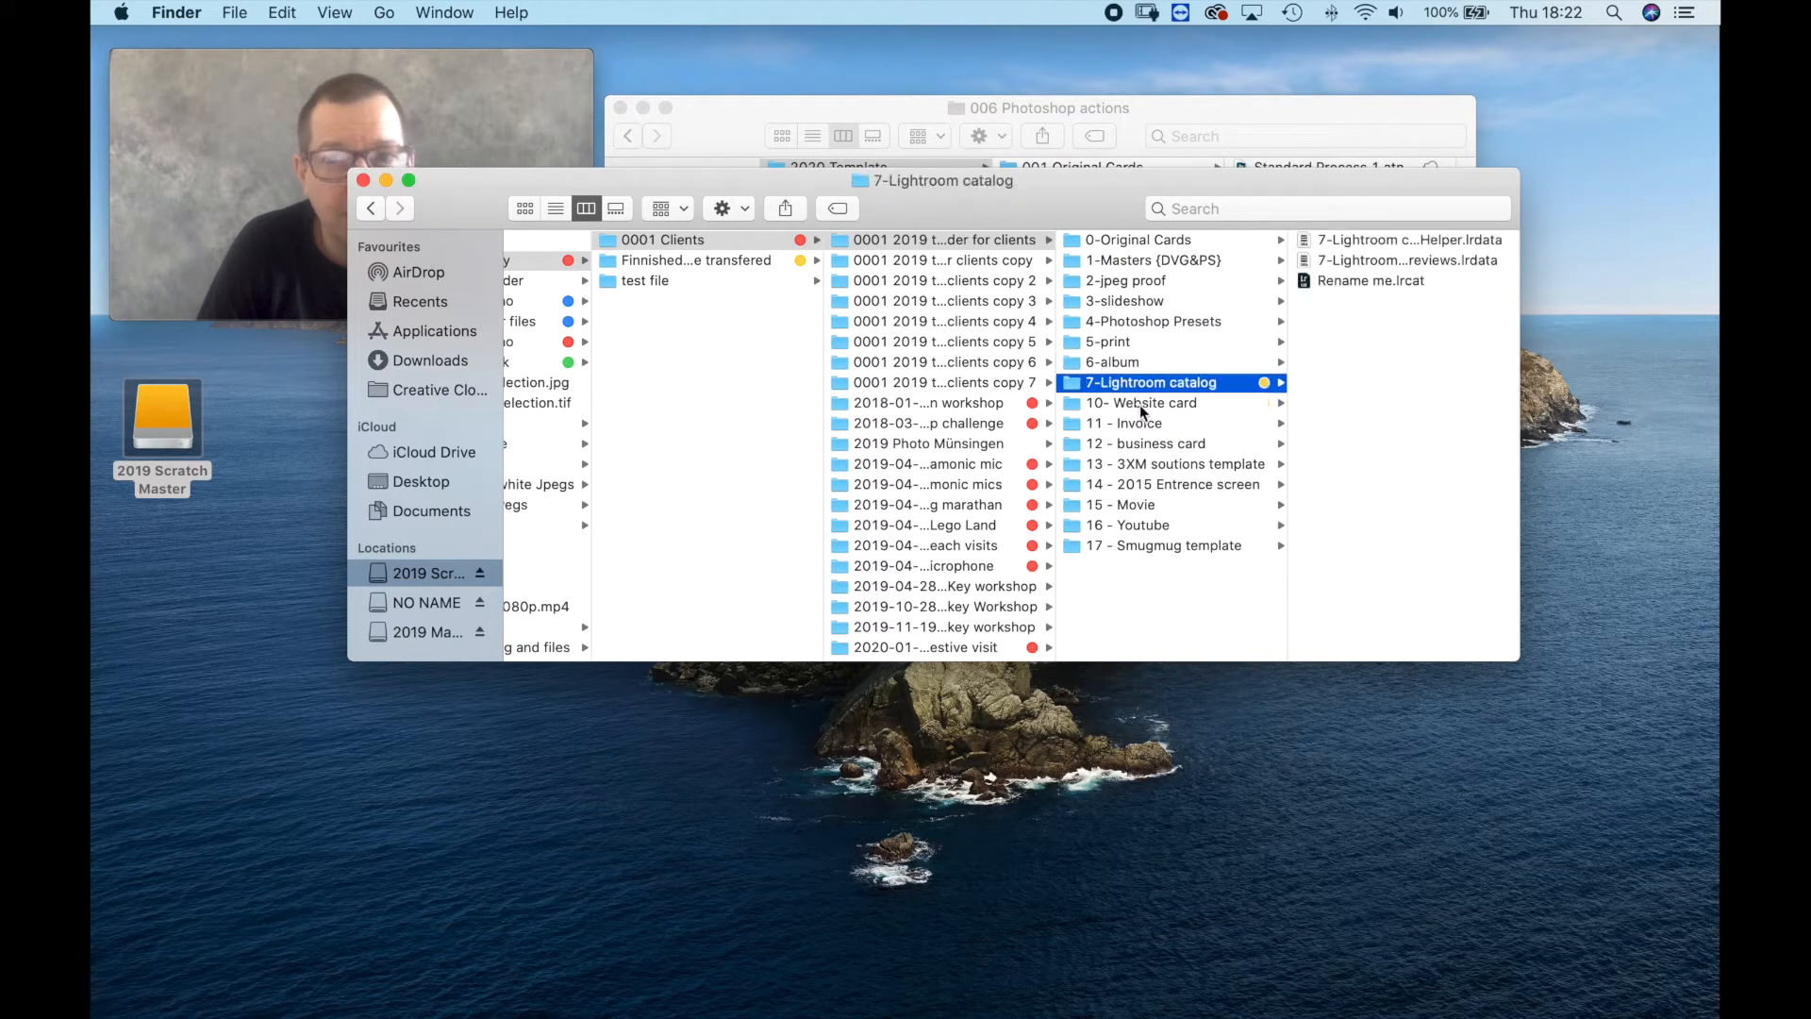
pyautogui.click(1138, 406)
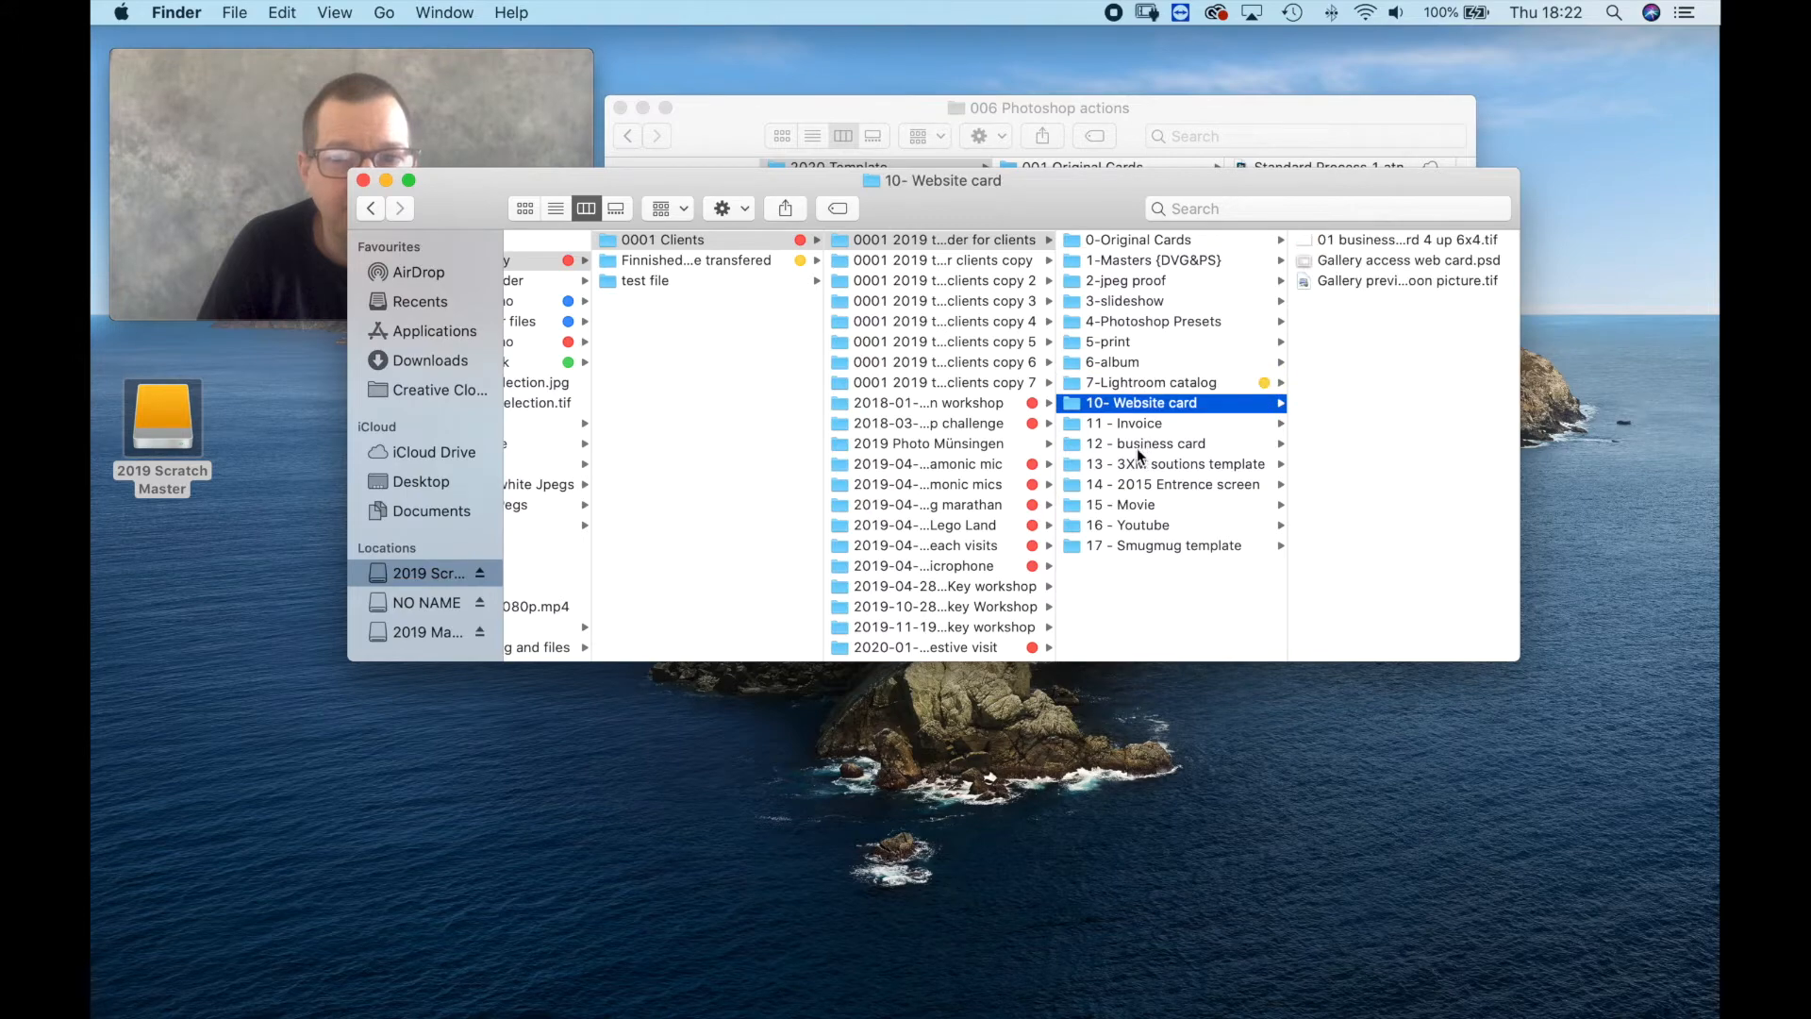
# Show the contents of the Cilps folder inside 15 - Movie and move the window down to uncover the 2020 Template window.
pyautogui.click(1146, 505)
pyautogui.click(1339, 242)
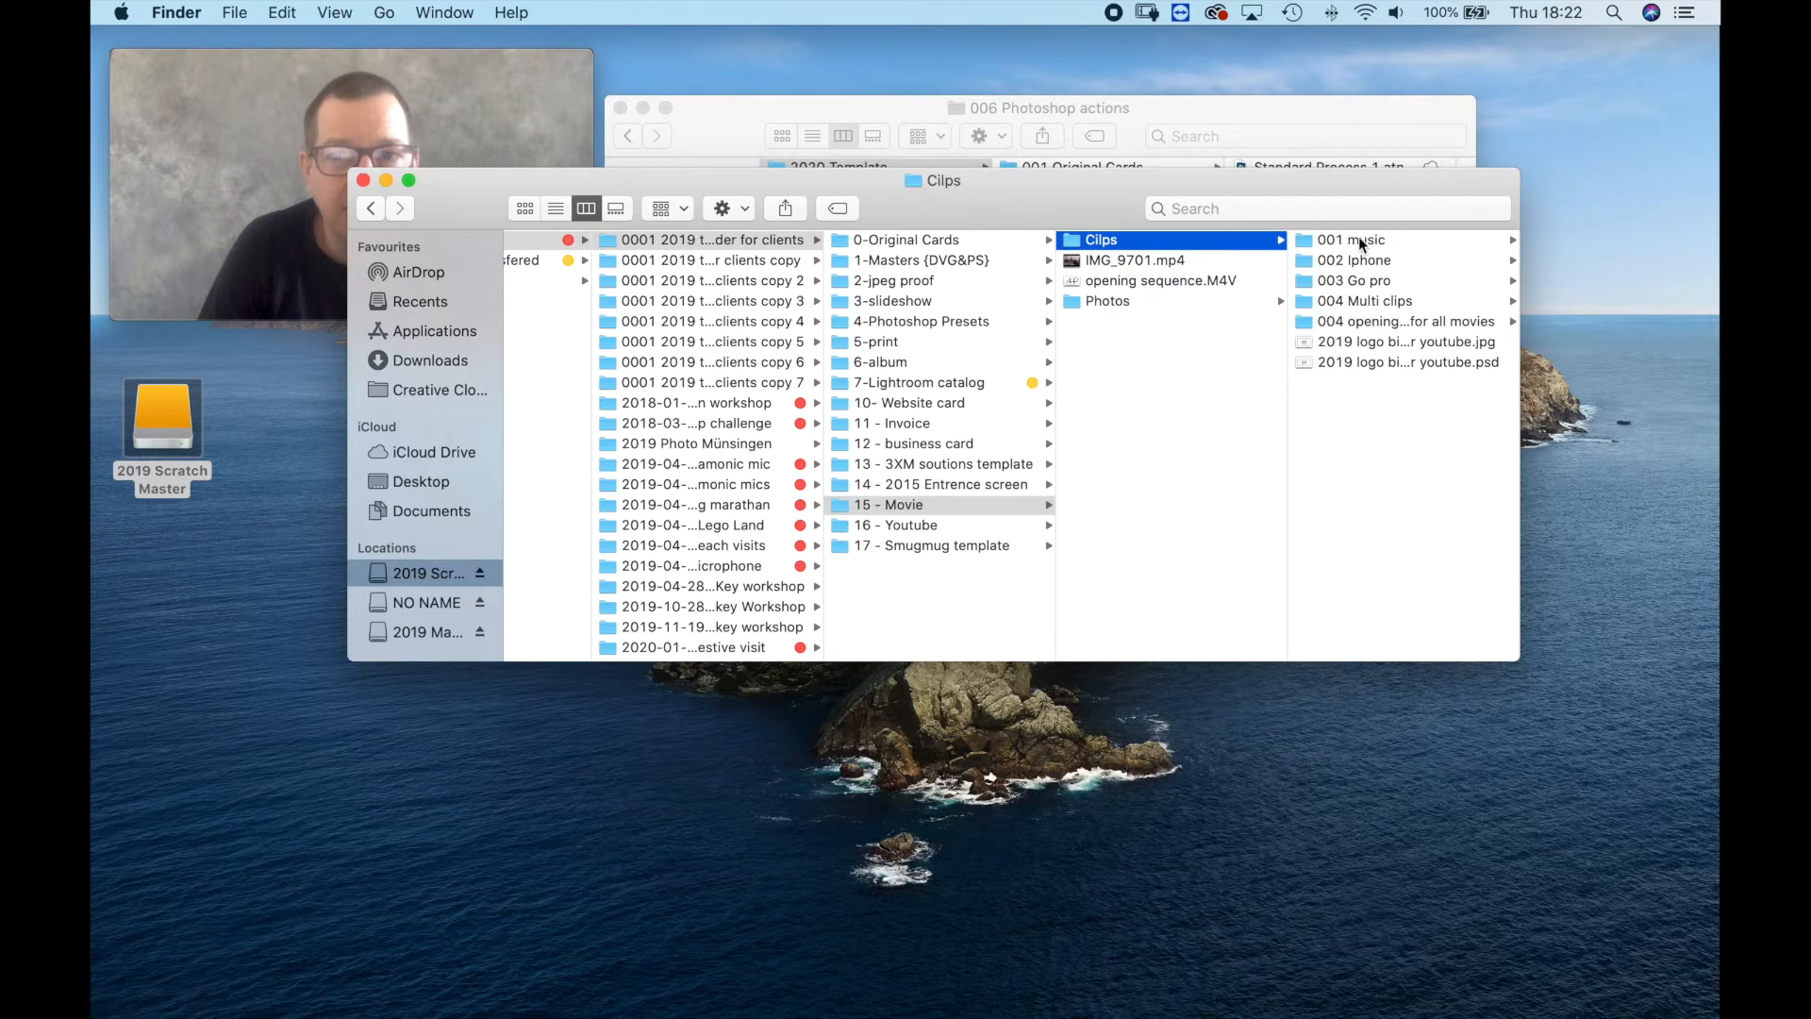
pyautogui.moveTo(1073, 203); pyautogui.dragTo(1100, 340)
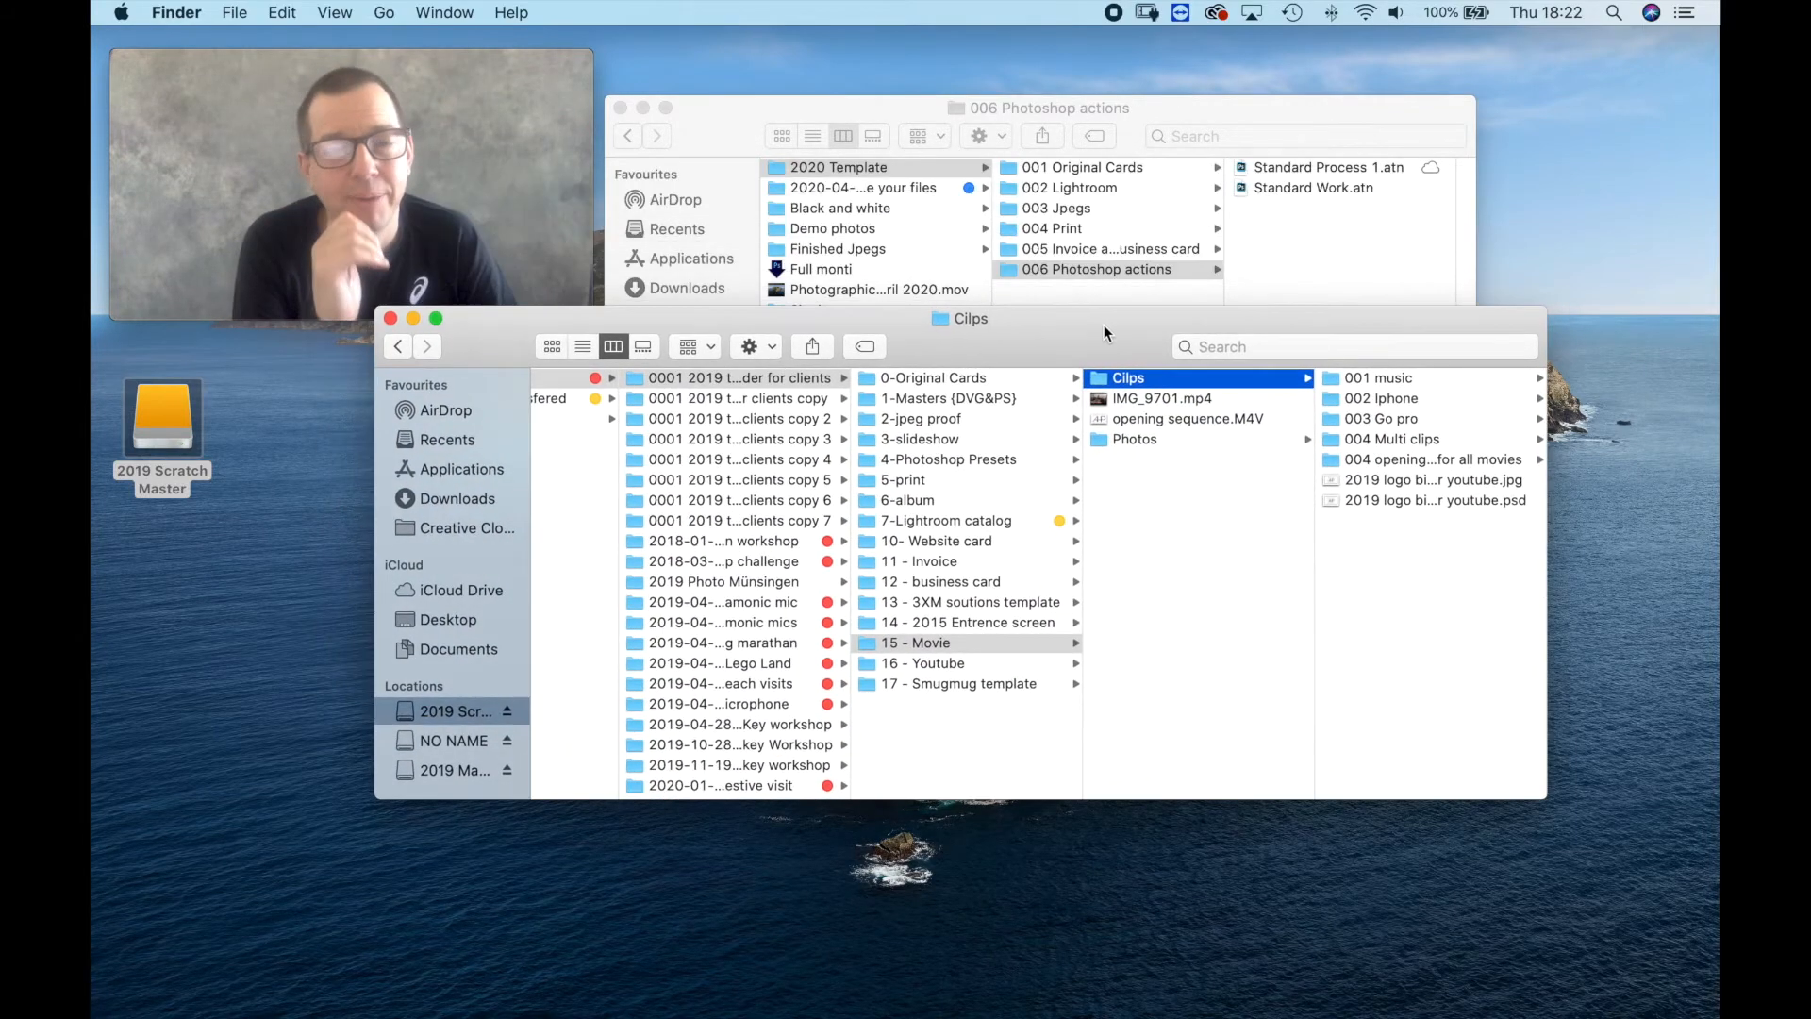
# Examine the subfolders of Cilps from 001 music through 004 opening sequence for all movies, and close the 2019 template window.
pyautogui.click(1378, 379)
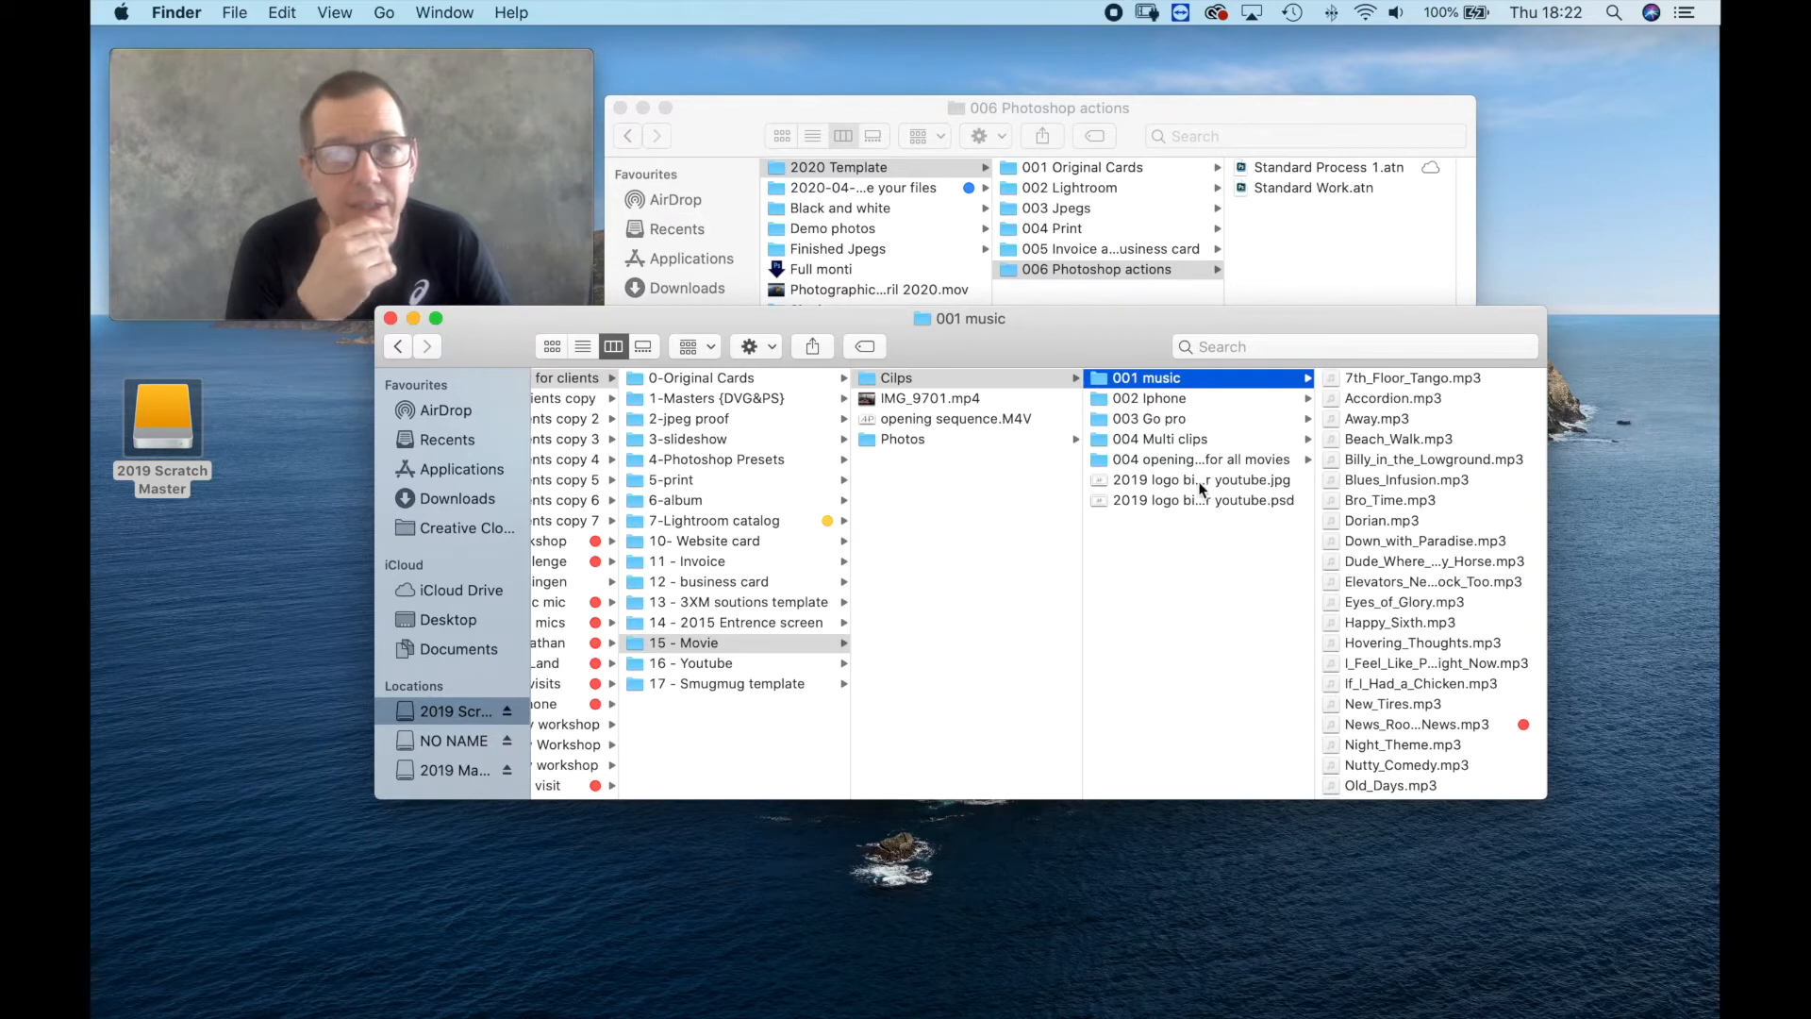
pyautogui.click(1161, 400)
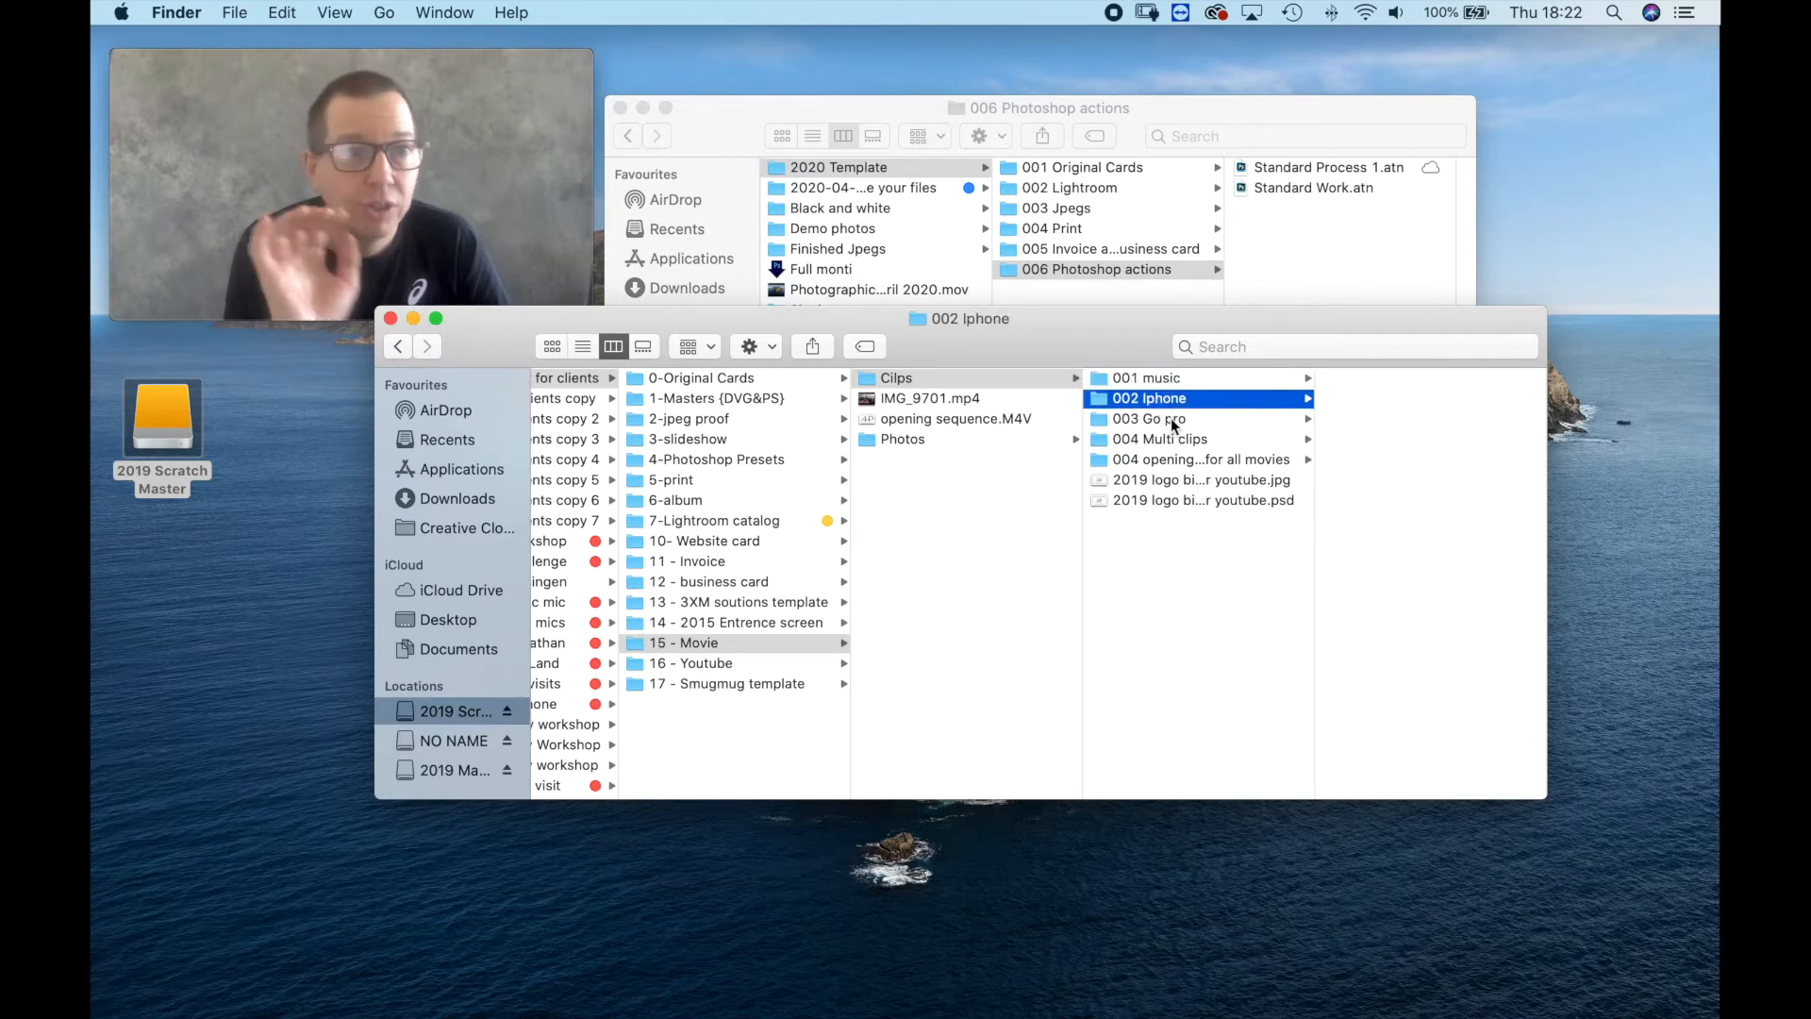
pyautogui.click(1158, 421)
pyautogui.click(1161, 439)
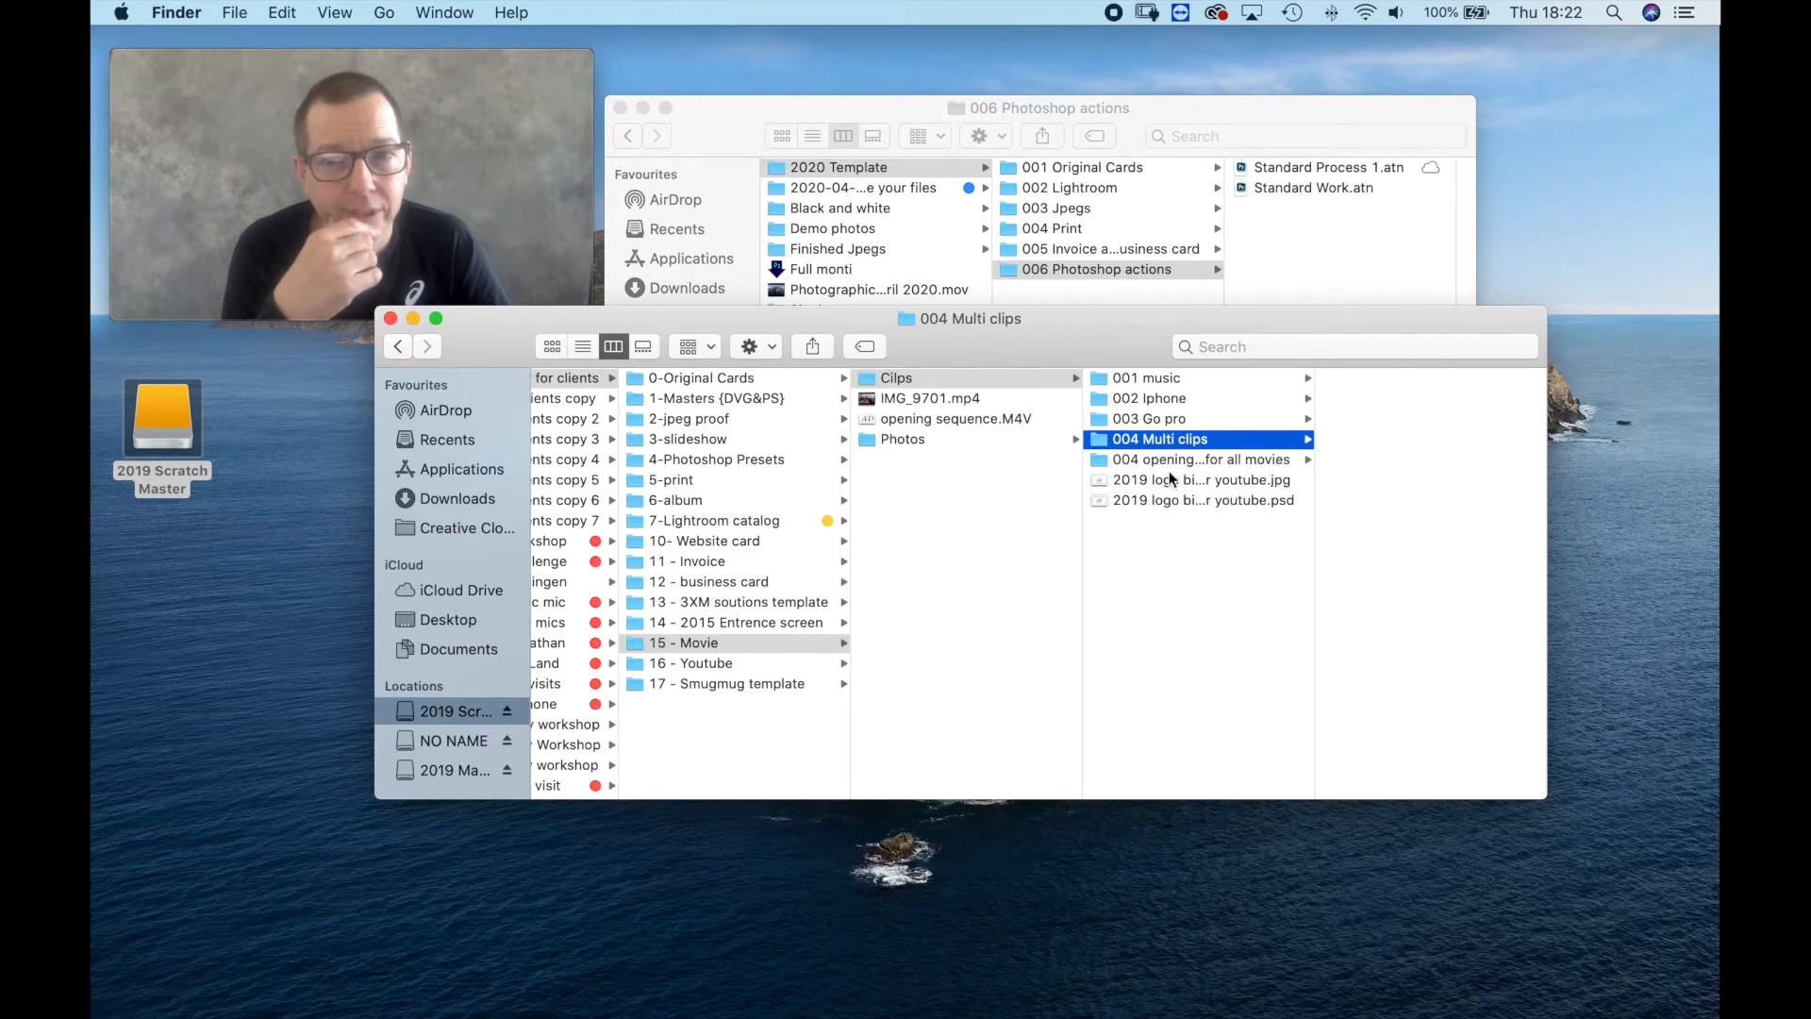
pyautogui.click(1168, 466)
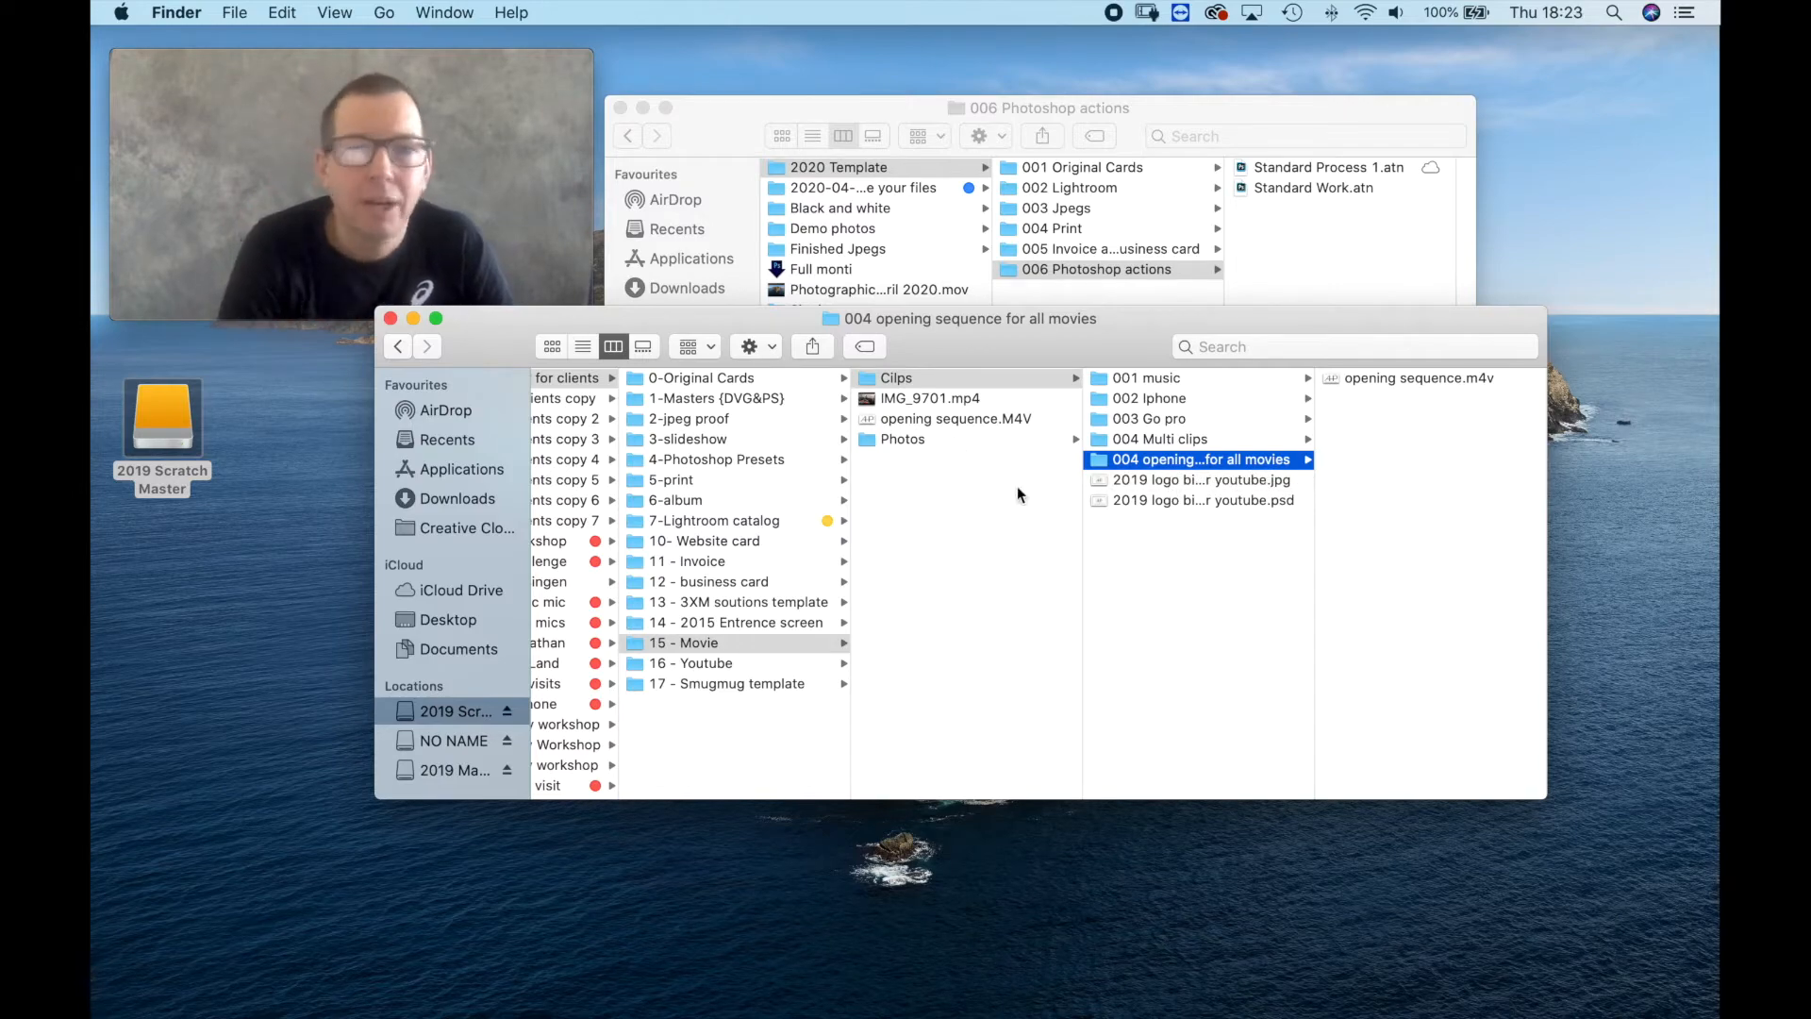
pyautogui.click(391, 317)
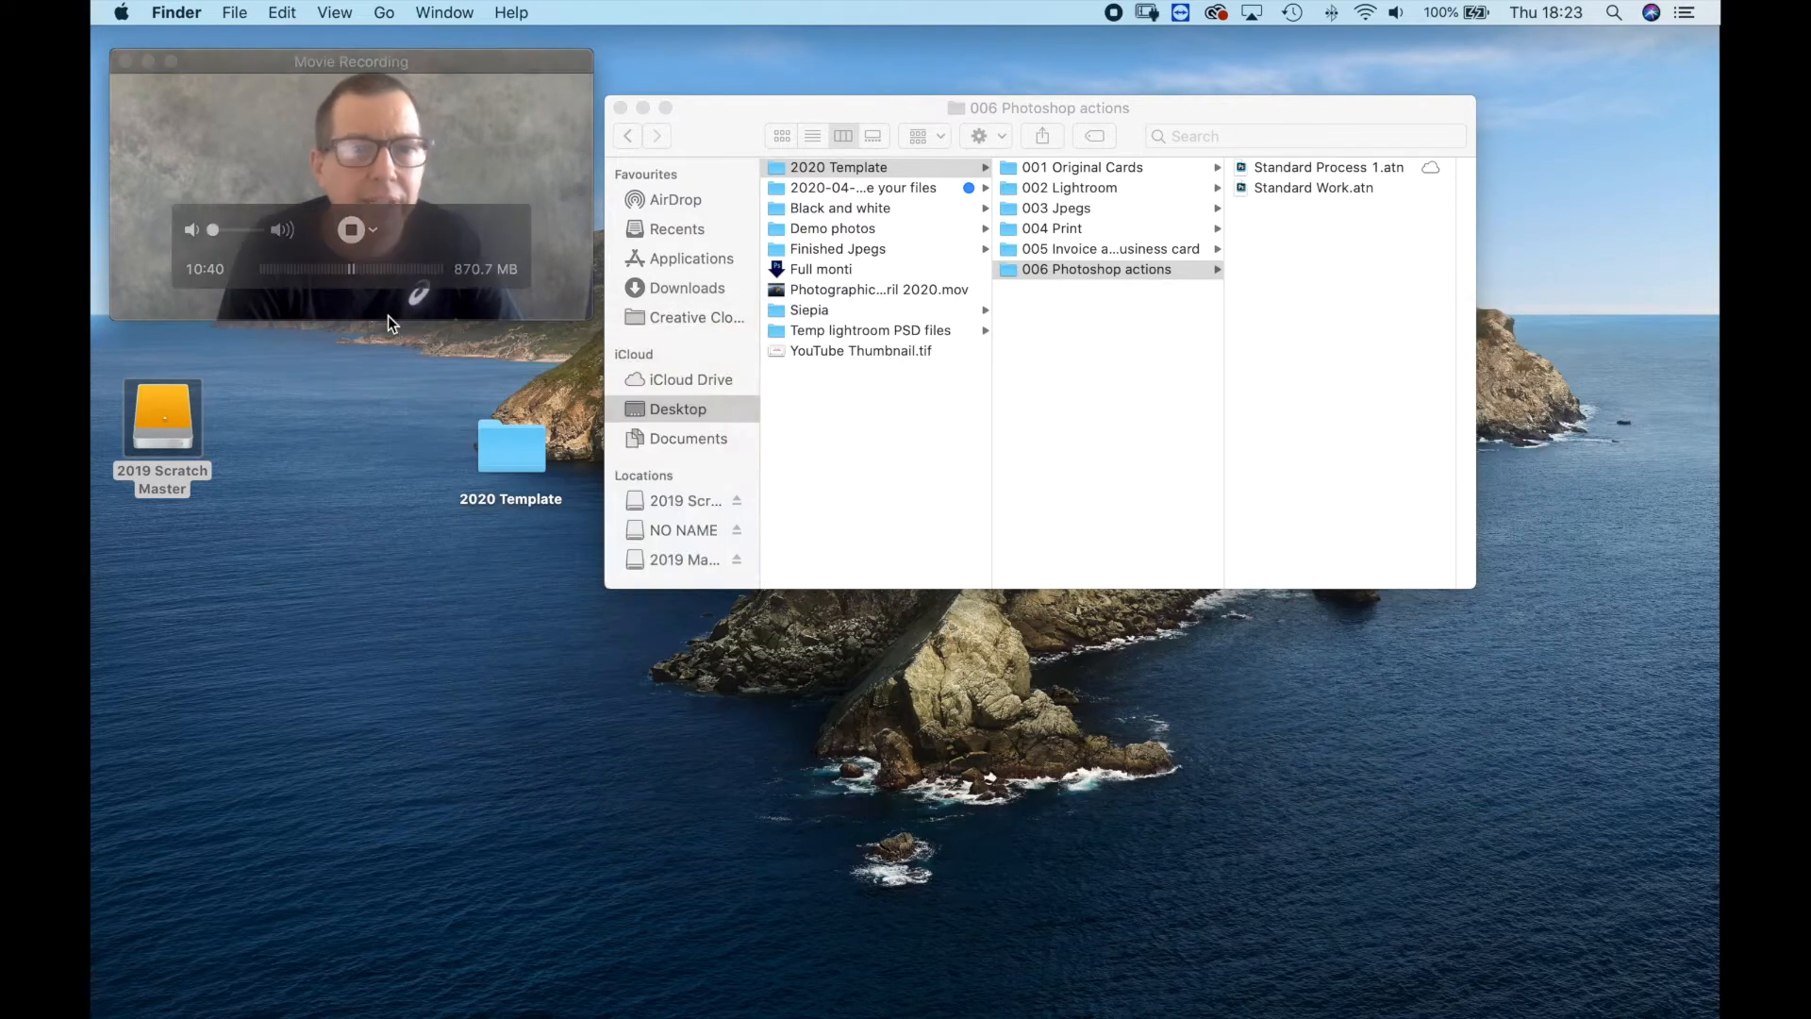
# Show the 002 Lightroom folder in 2020 Template, and switch to Lightroom Classic with the 2020-04-24 Demo.lrcat catalog open.
pyautogui.moveTo(157, 410); pyautogui.dragTo(221, 227)
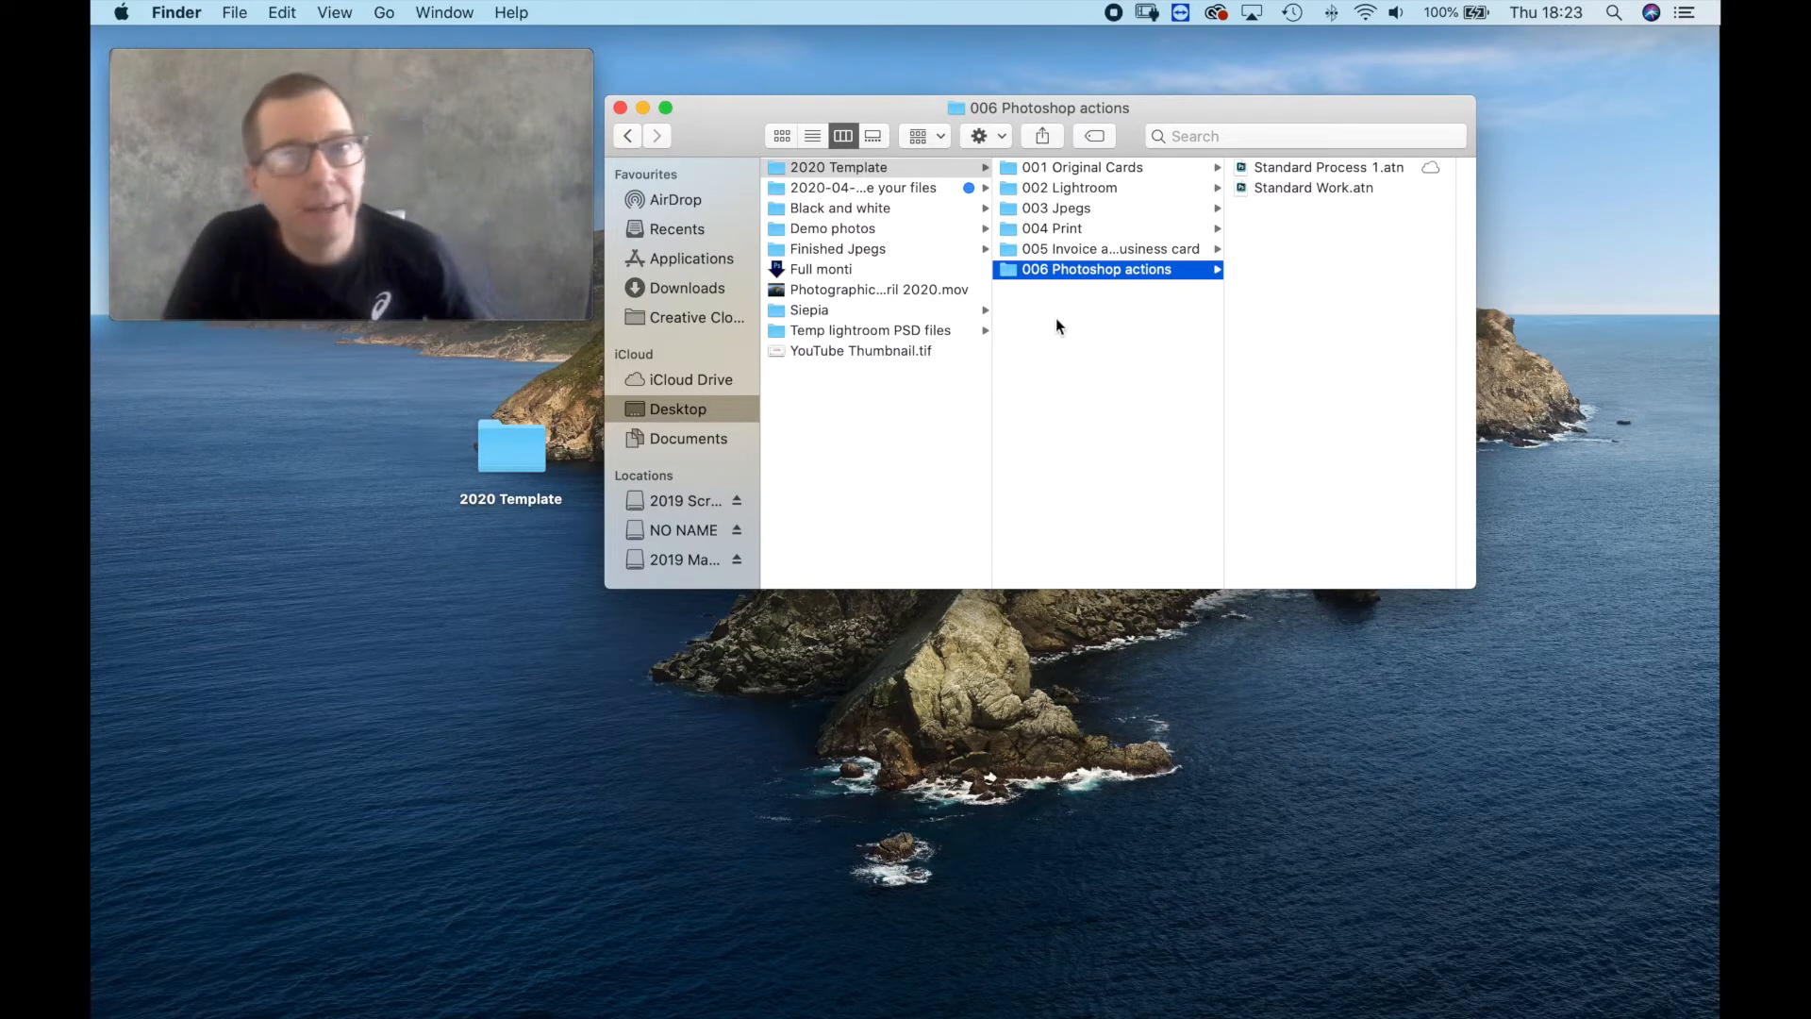
pyautogui.click(1089, 187)
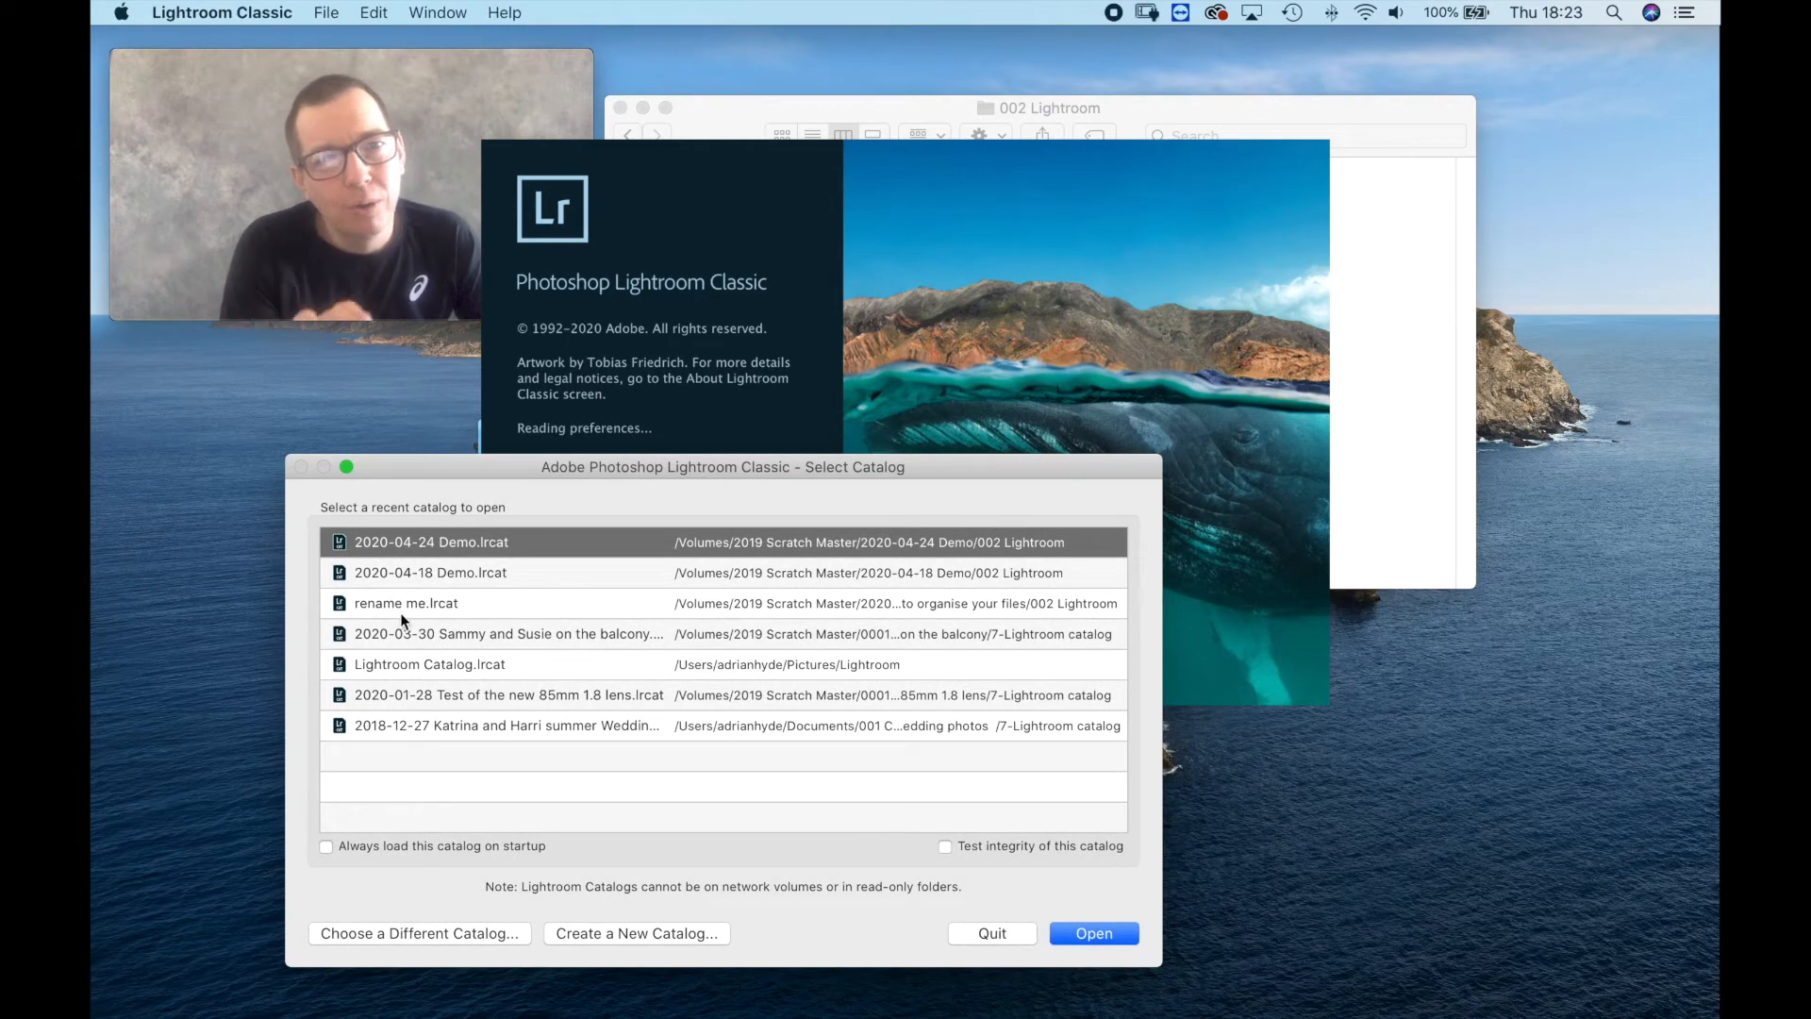
pyautogui.click(1073, 937)
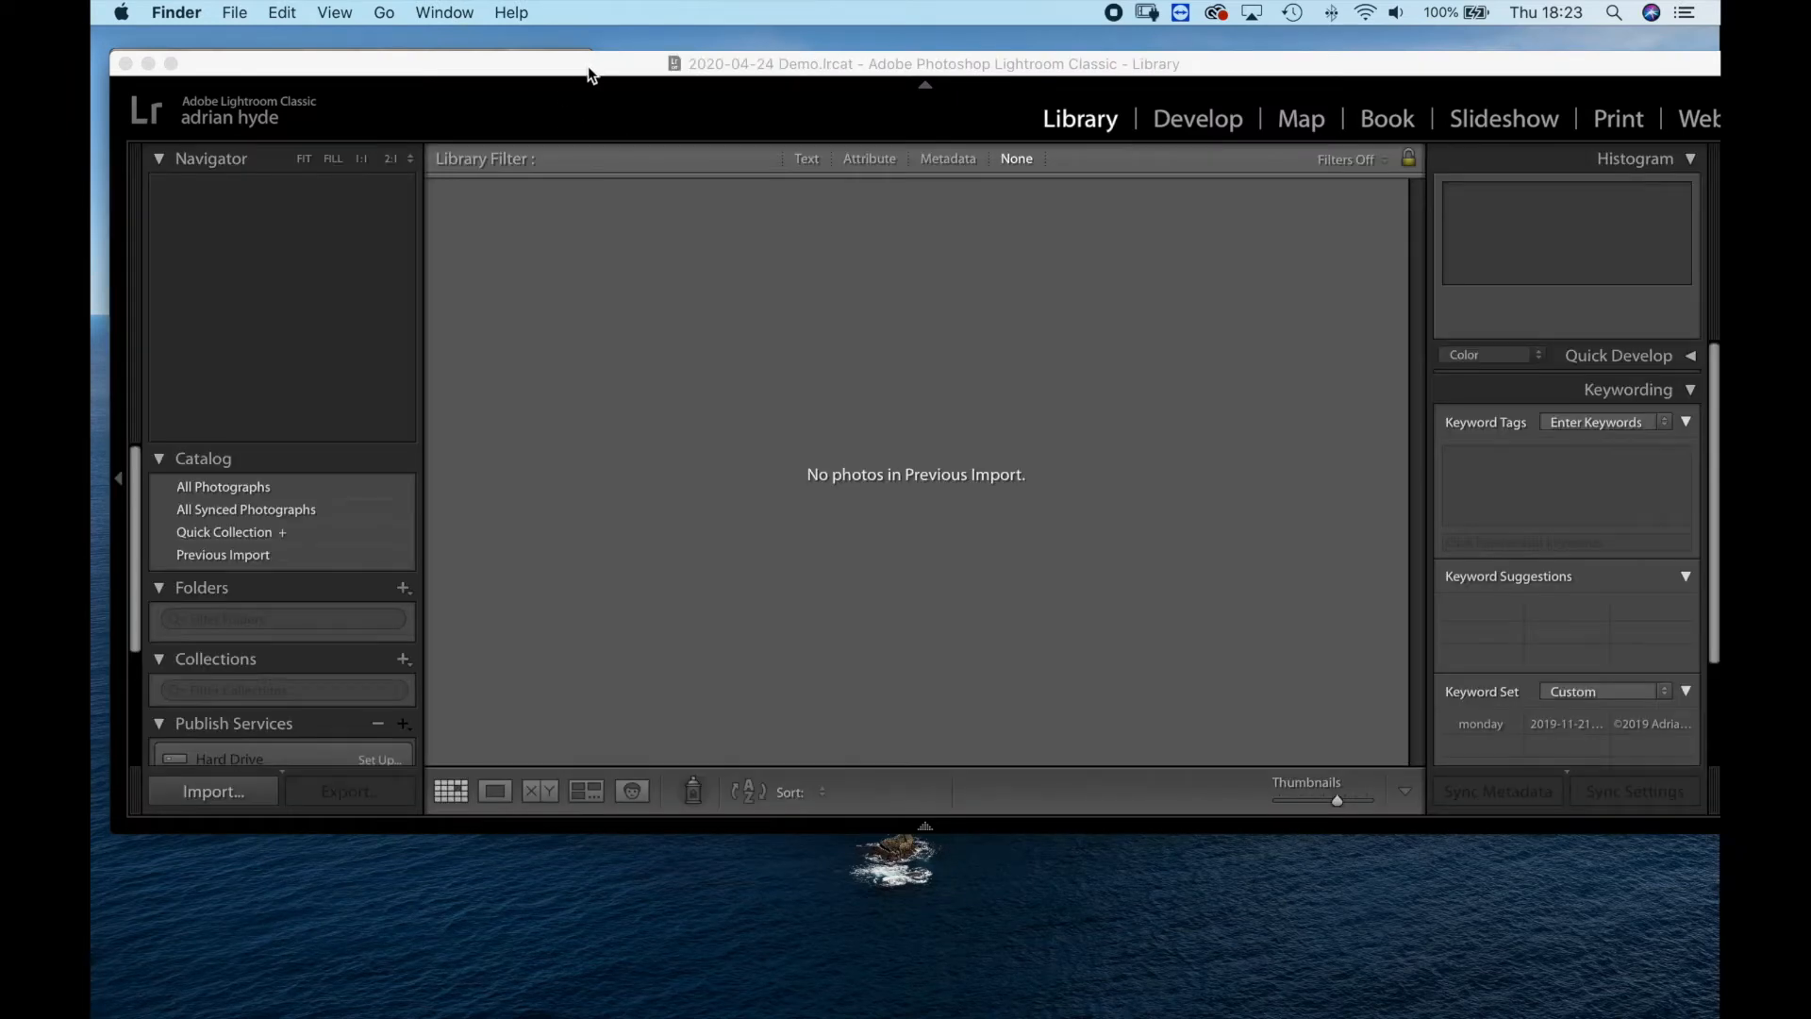
# Lower the Lightroom window, move the movie recording window clear of its header, and make Lightroom active.
pyautogui.moveTo(586, 66); pyautogui.dragTo(587, 128)
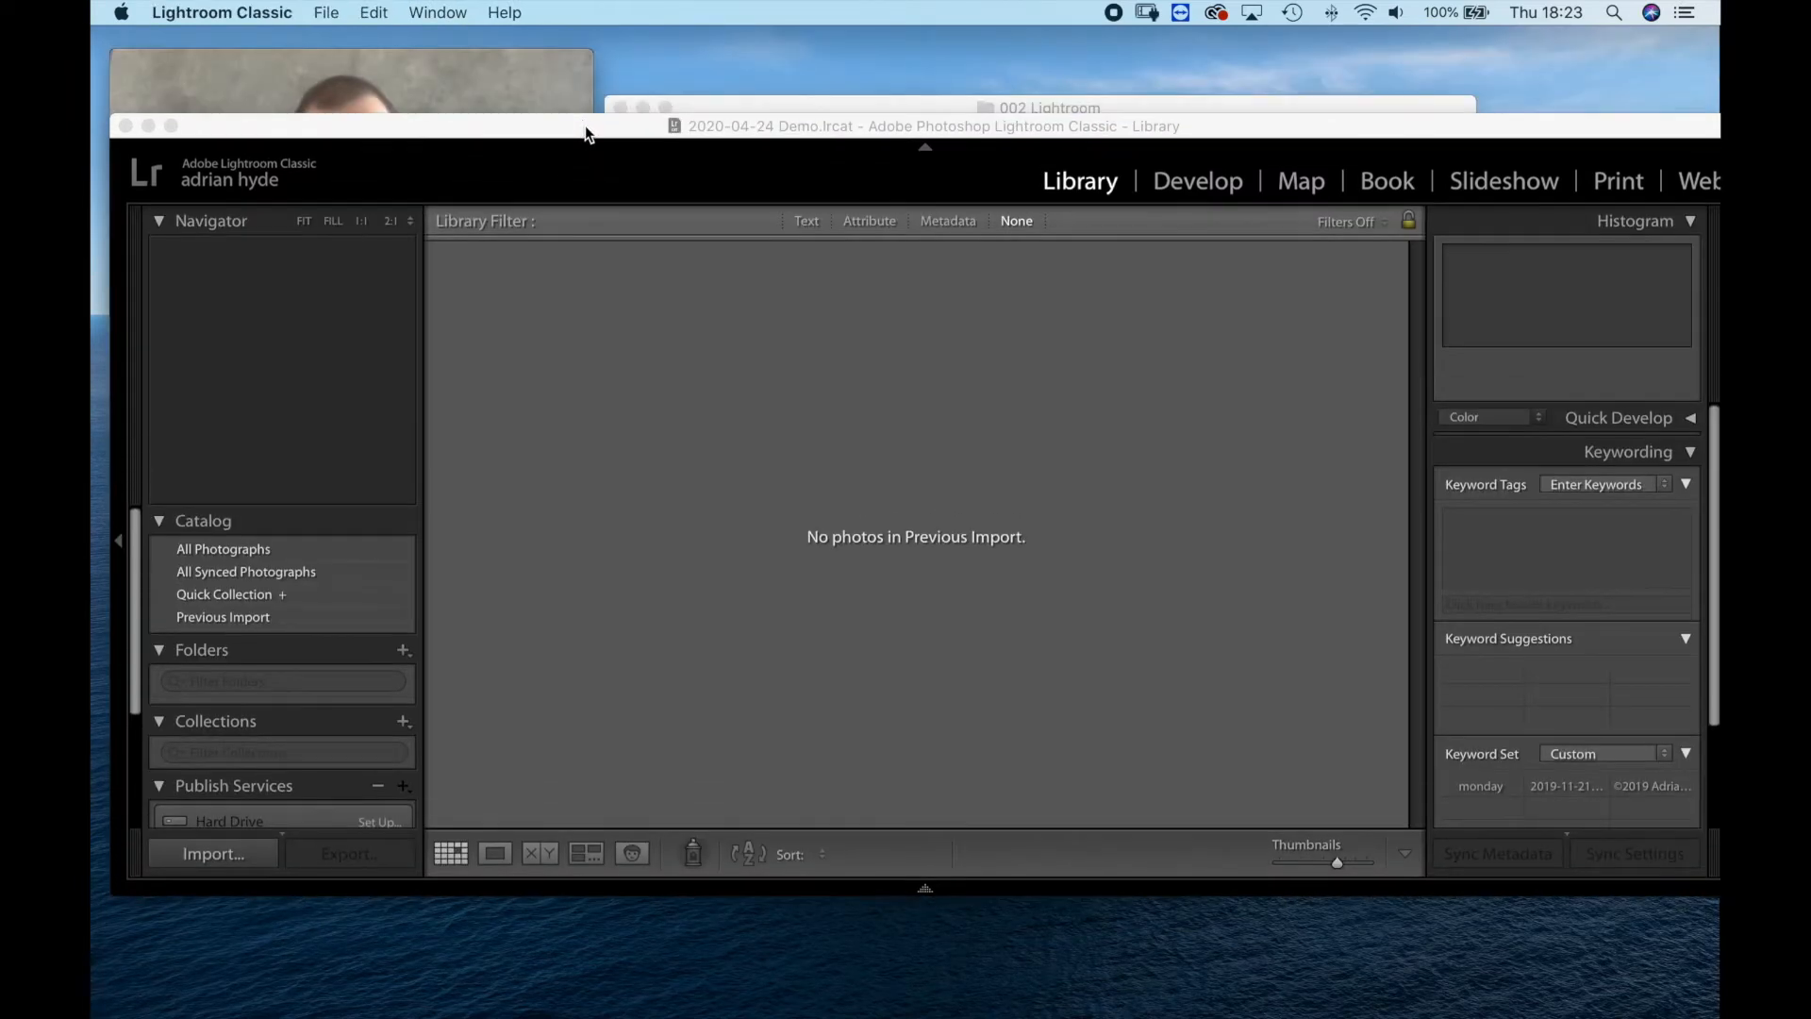
pyautogui.moveTo(445, 50); pyautogui.dragTo(1571, 711)
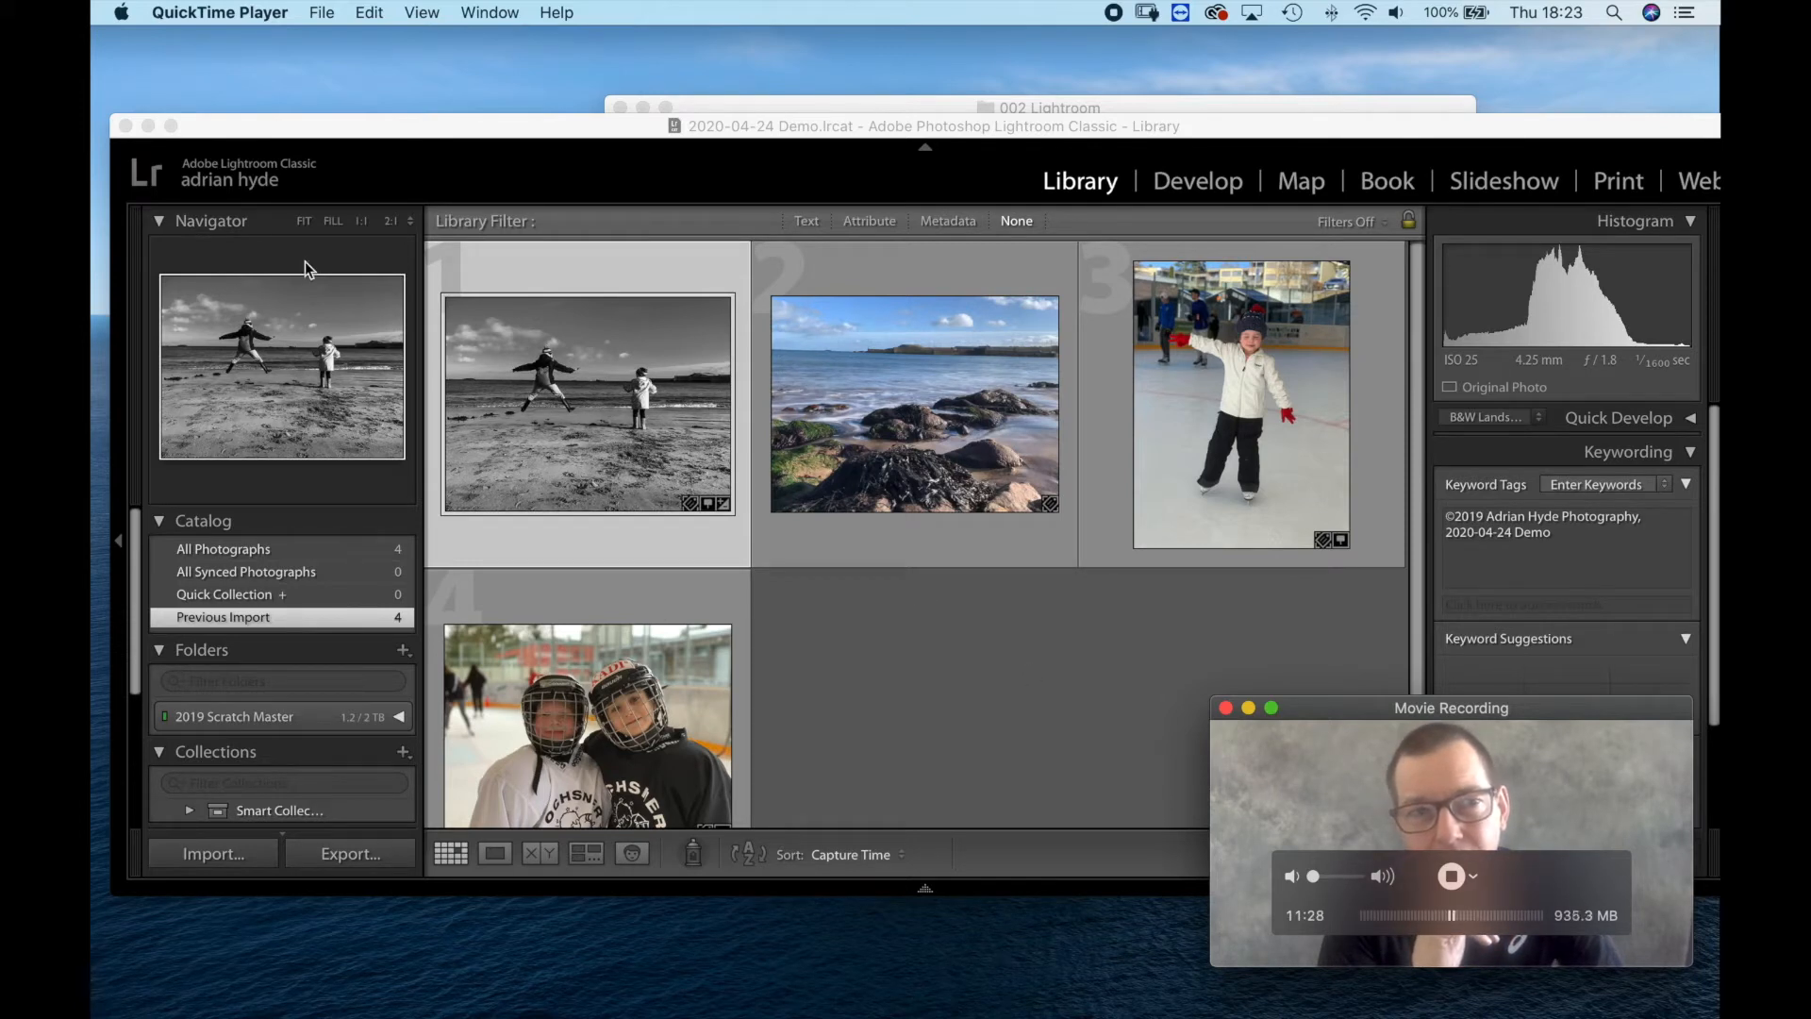
pyautogui.click(322, 14)
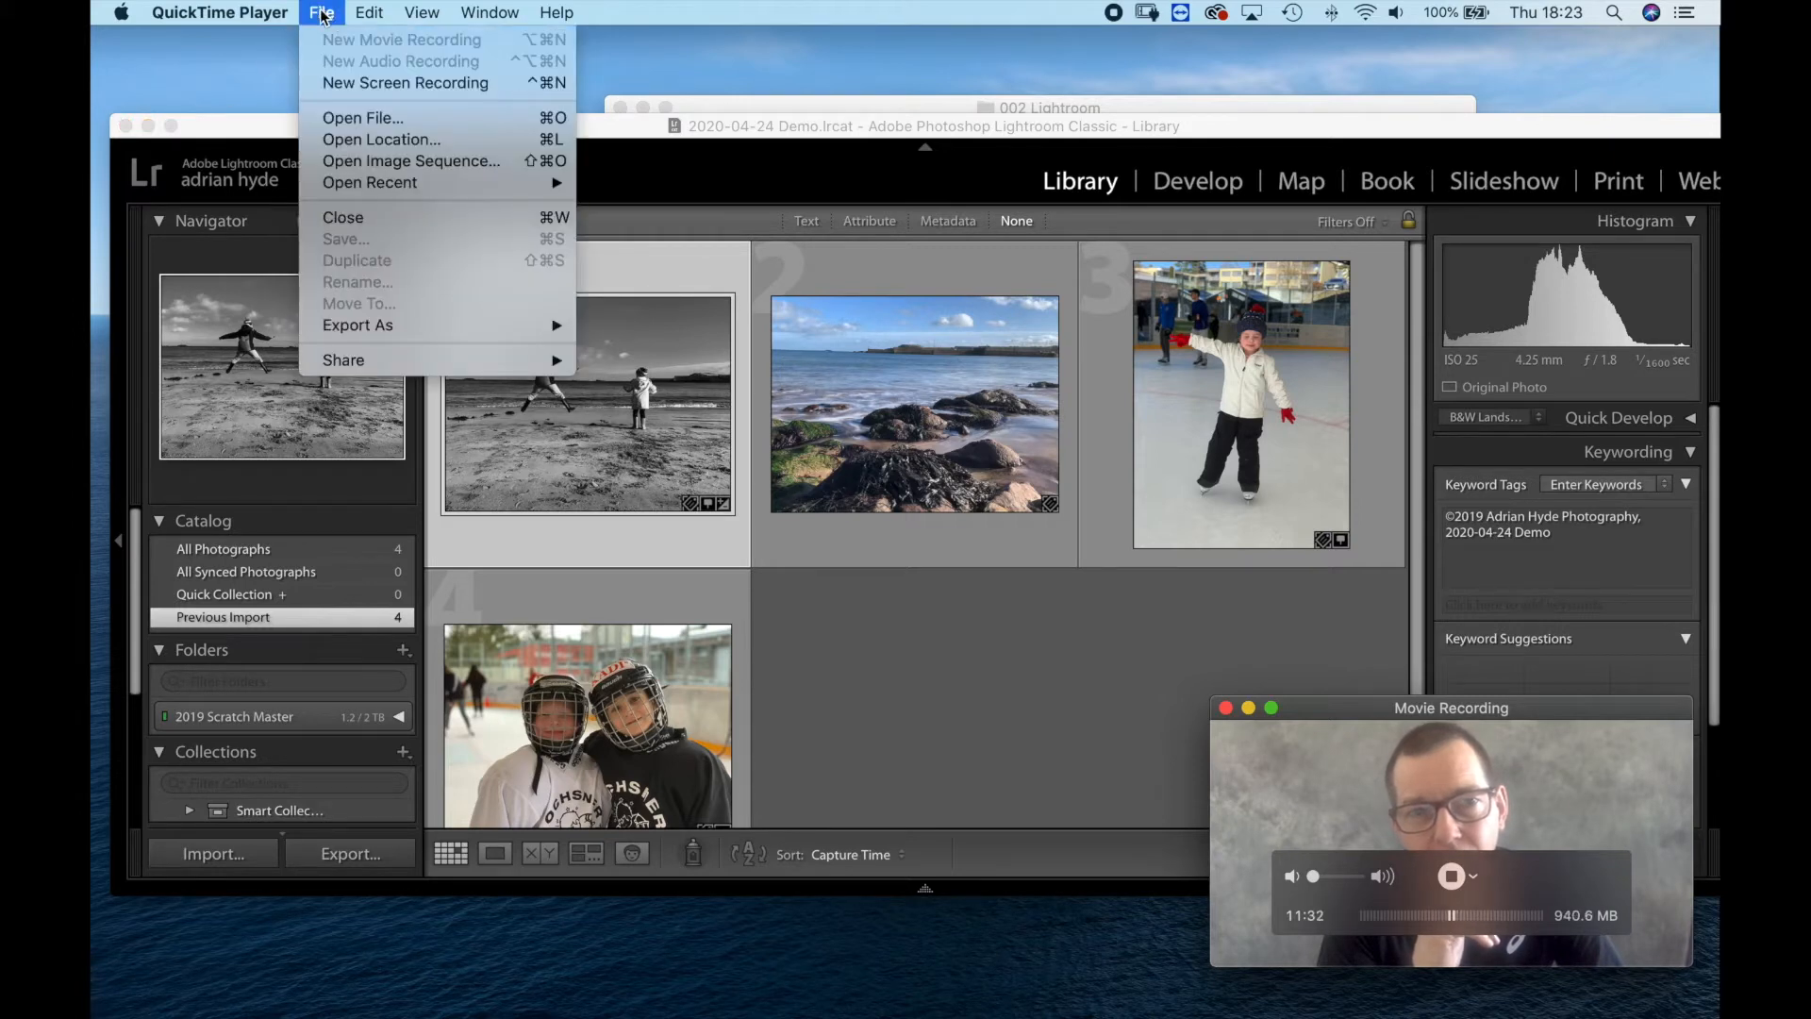
pyautogui.moveTo(227, 13)
pyautogui.click(463, 131)
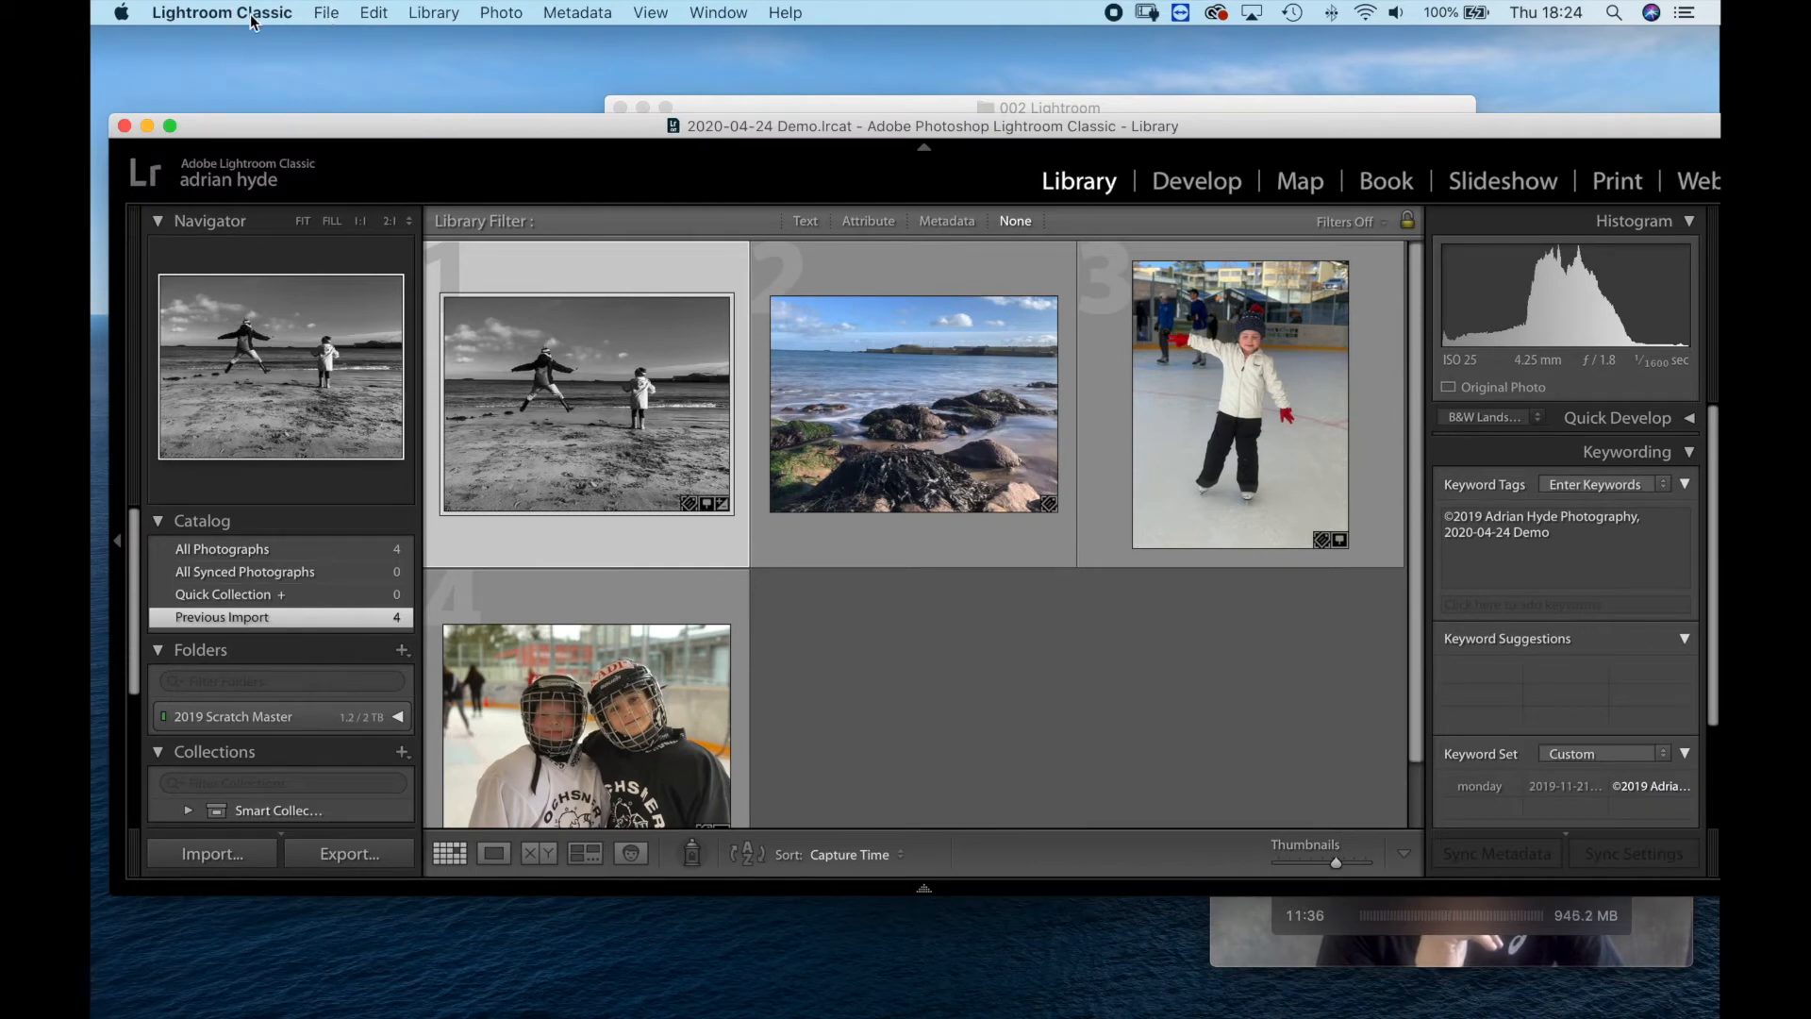
# Start a new Lightroom catalog and name it Lightroom.
pyautogui.click(328, 13)
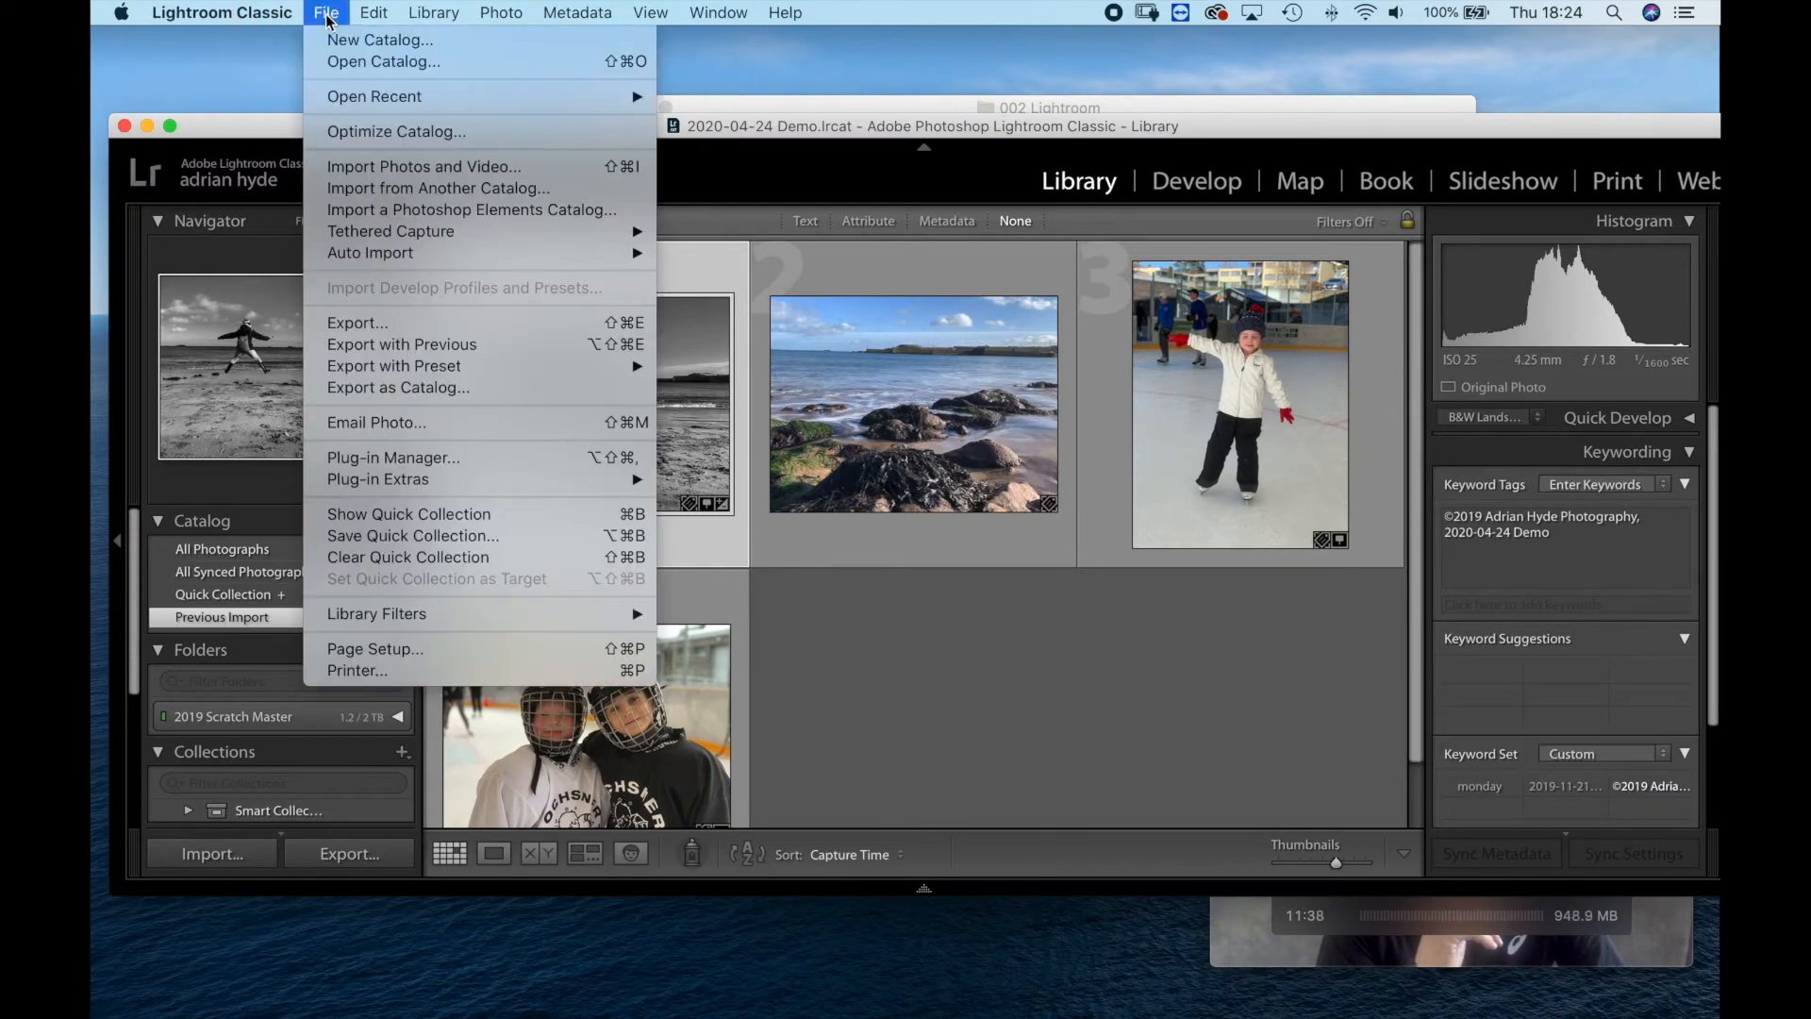
pyautogui.click(347, 41)
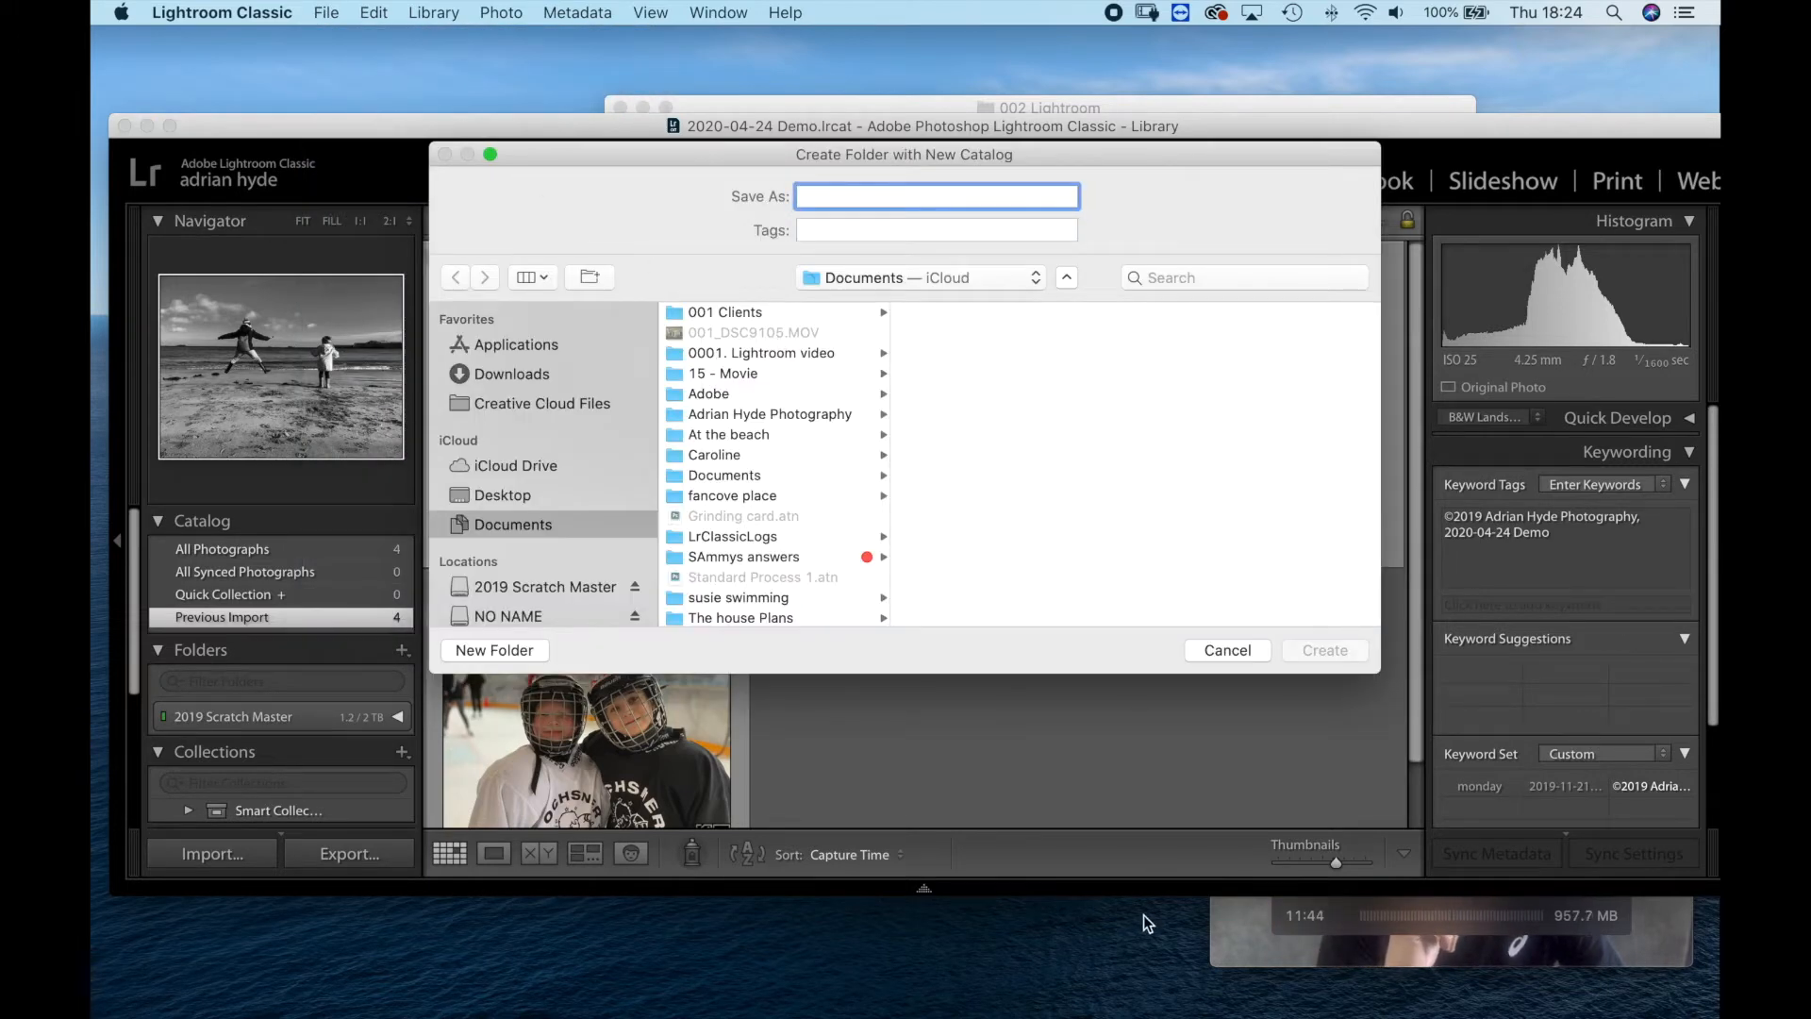
pyautogui.click(1230, 921)
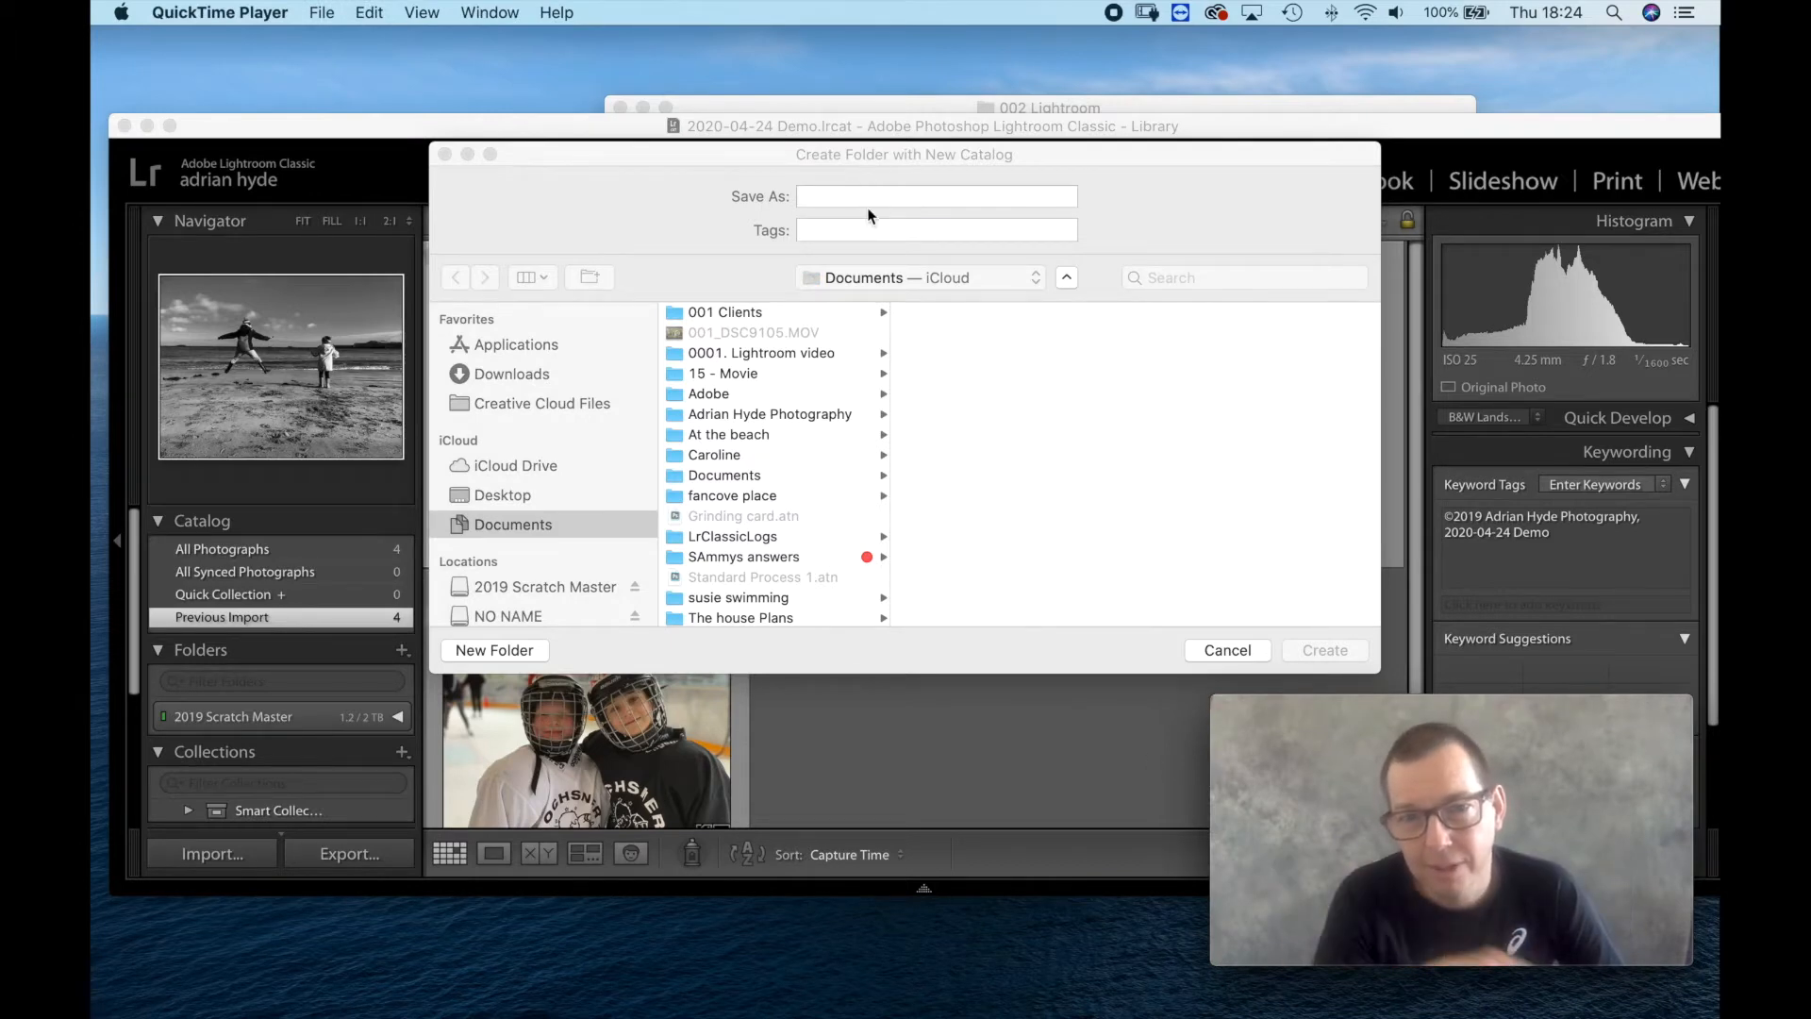
pyautogui.click(830, 194)
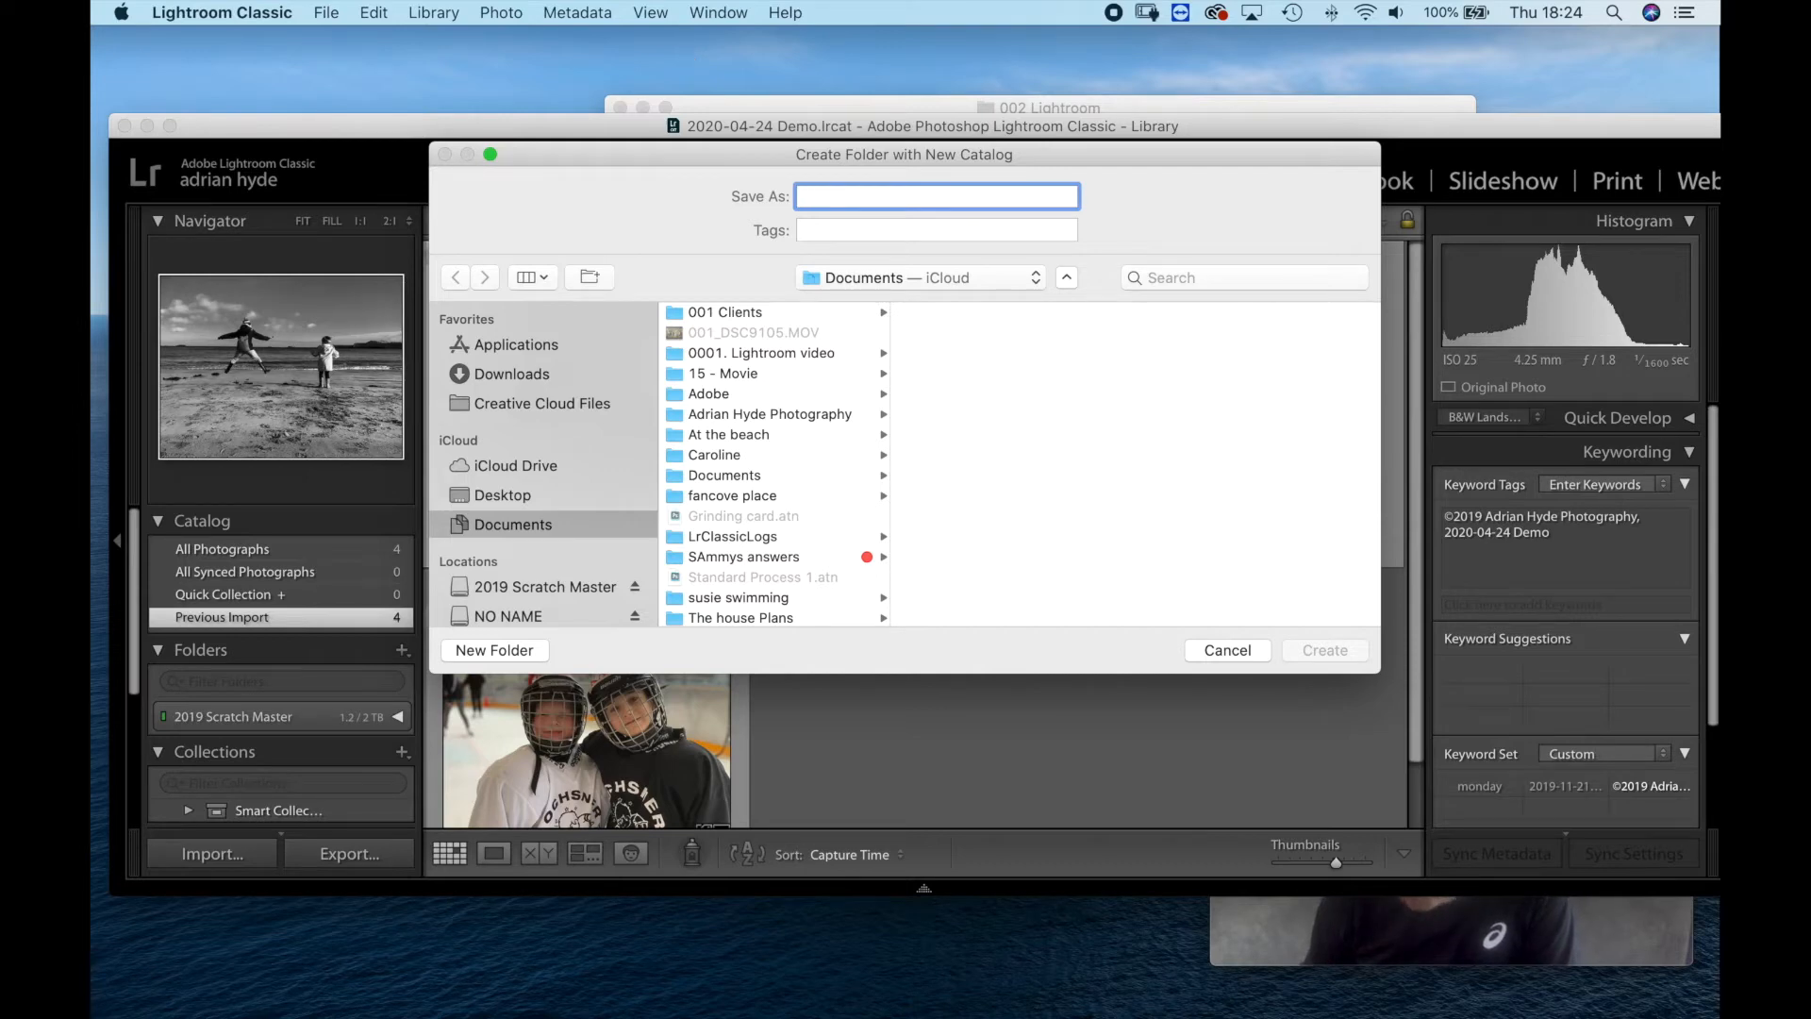
pyautogui.write('Li')
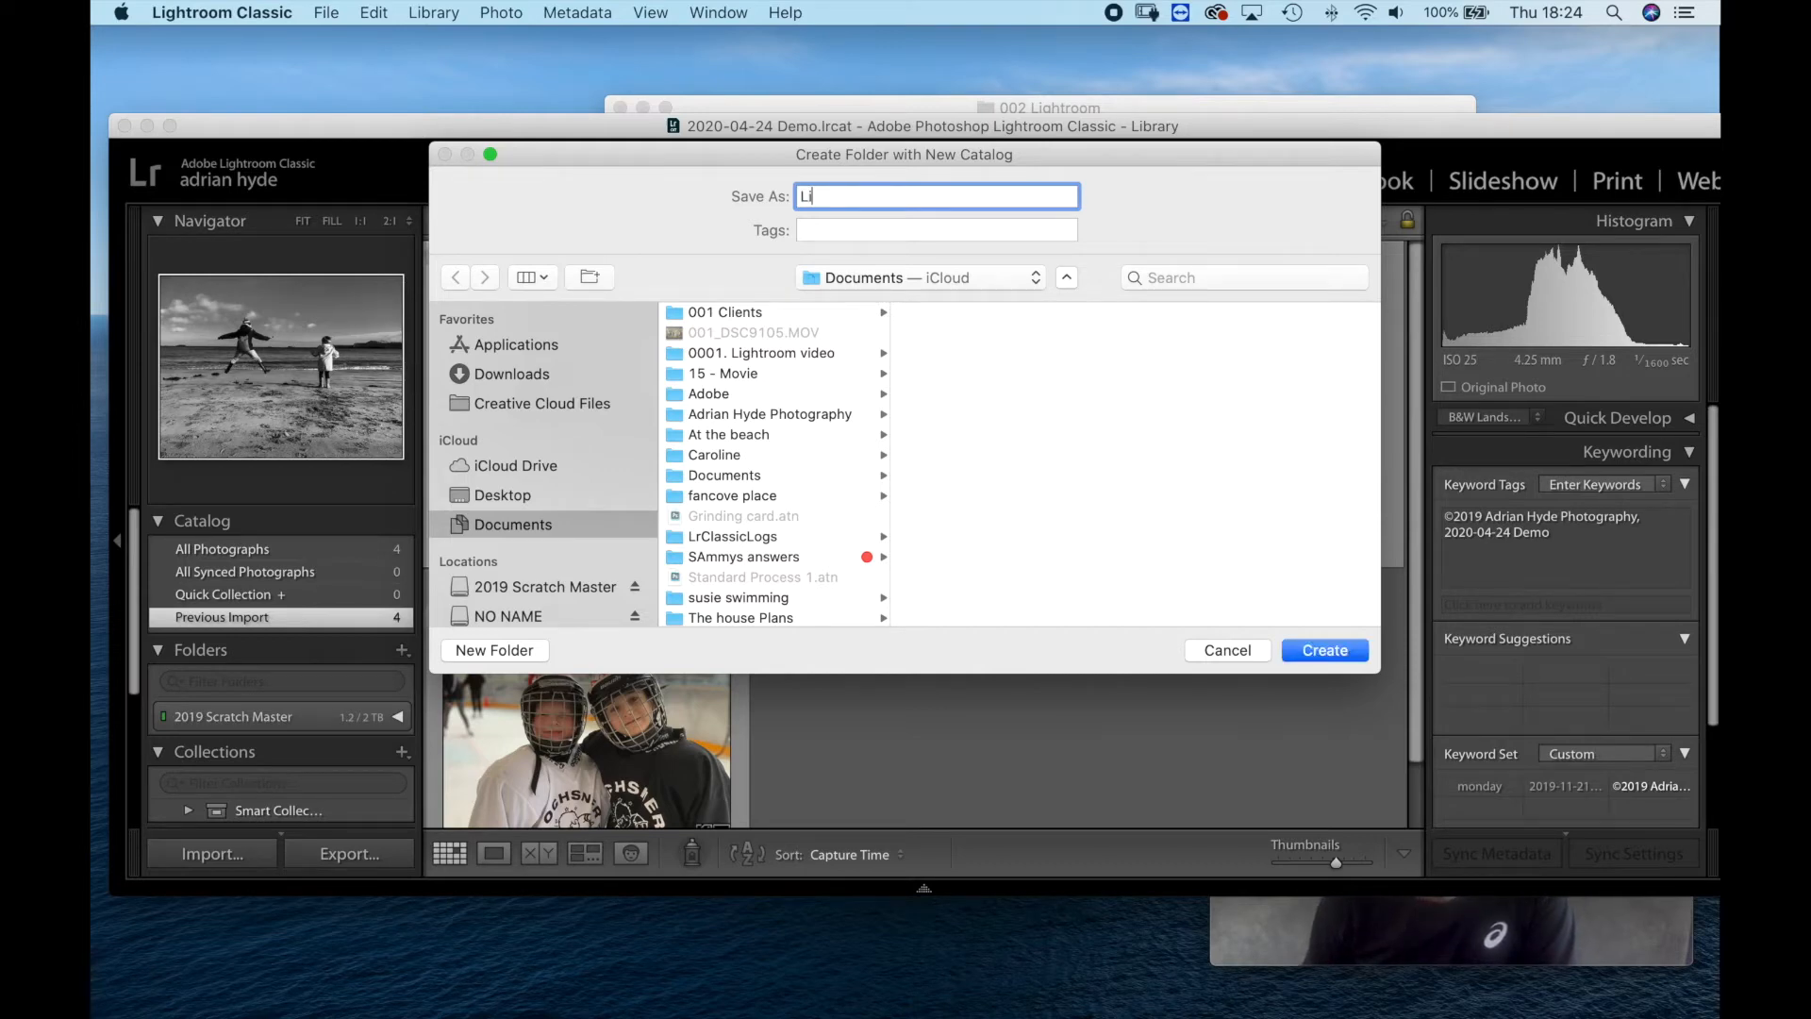
pyautogui.write('ghtroo')
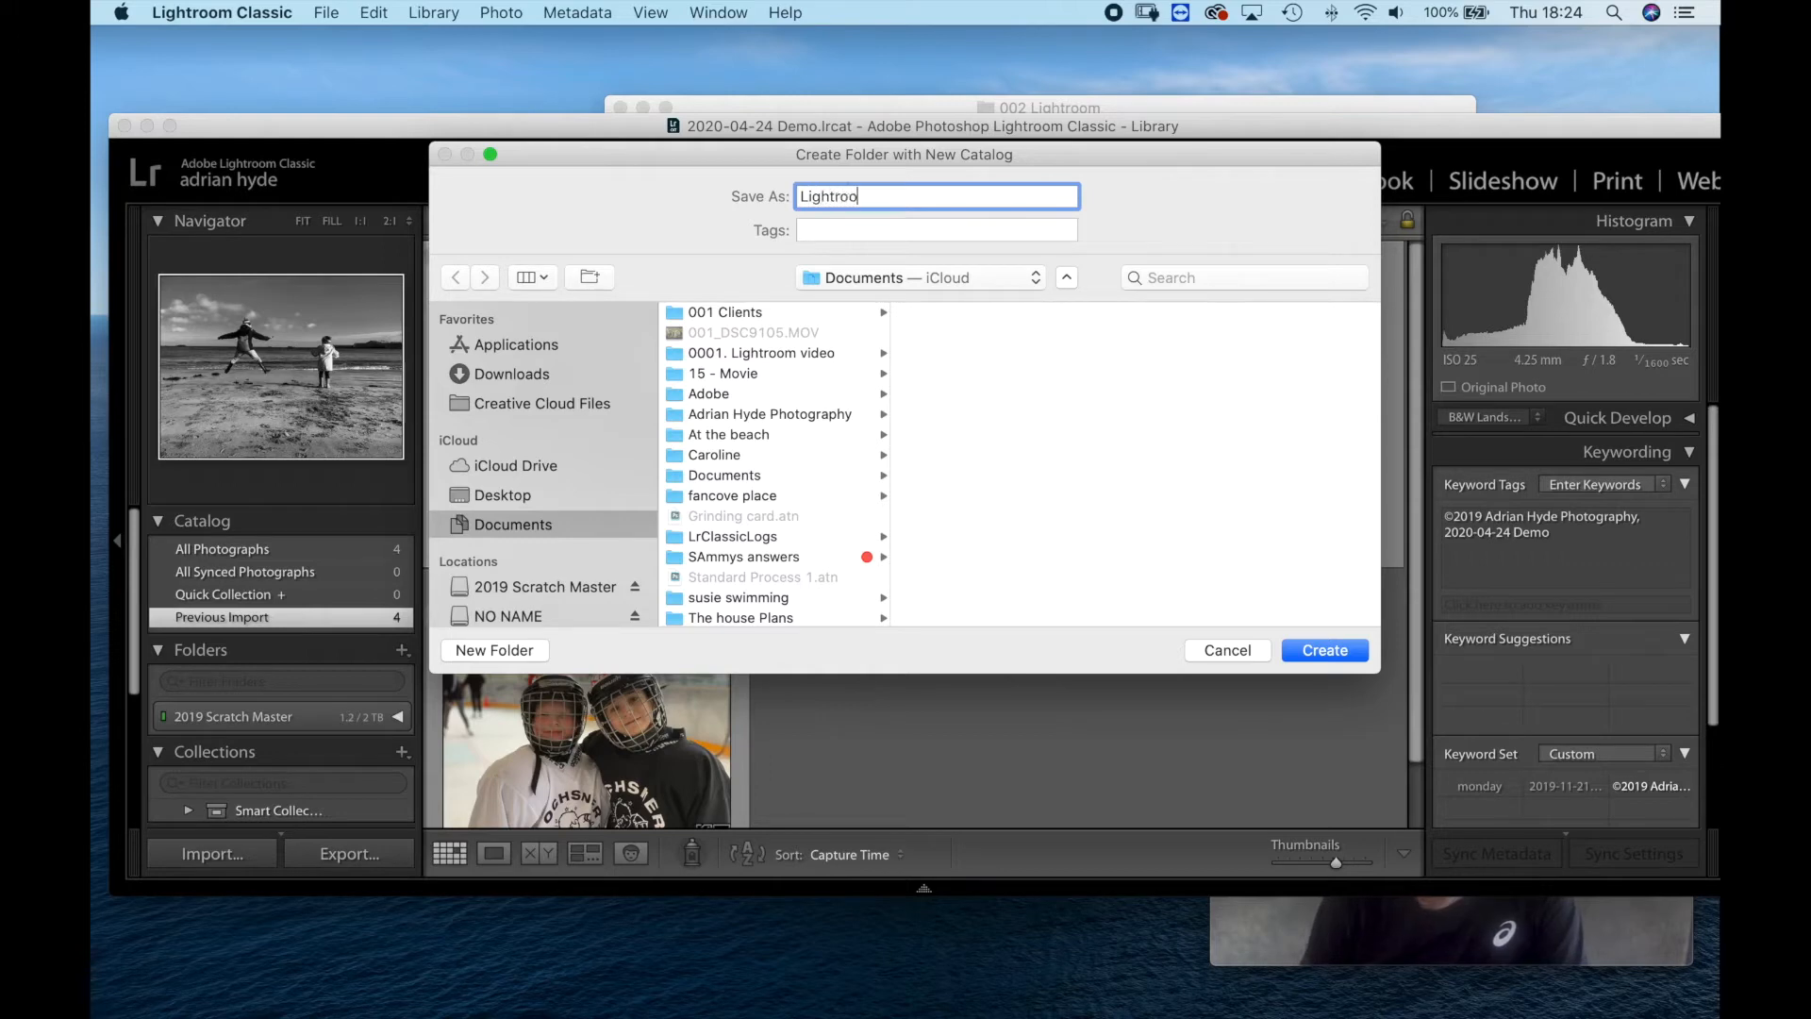
pyautogui.write('m')
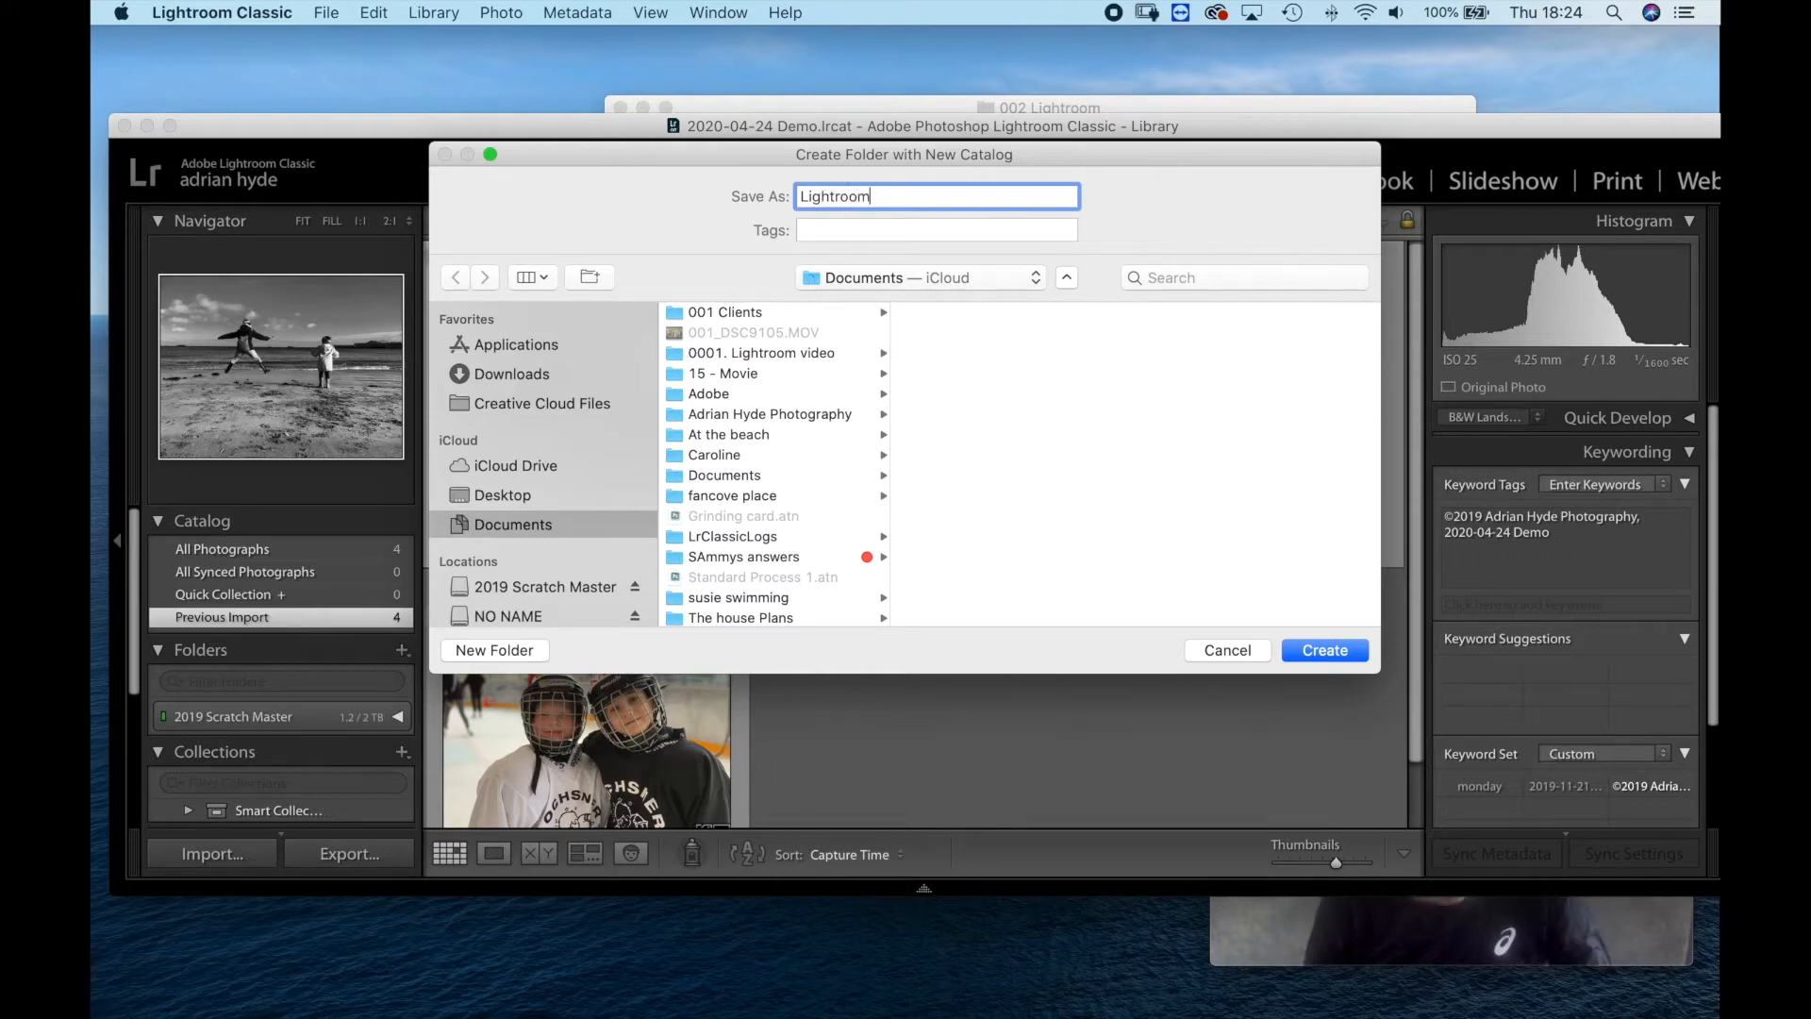
# Create the catalog inside 002 Lightroom in the Desktop's 2020 Template folder, backing up the 2020-04-24 Demo catalog as it closes.
pyautogui.click(500, 496)
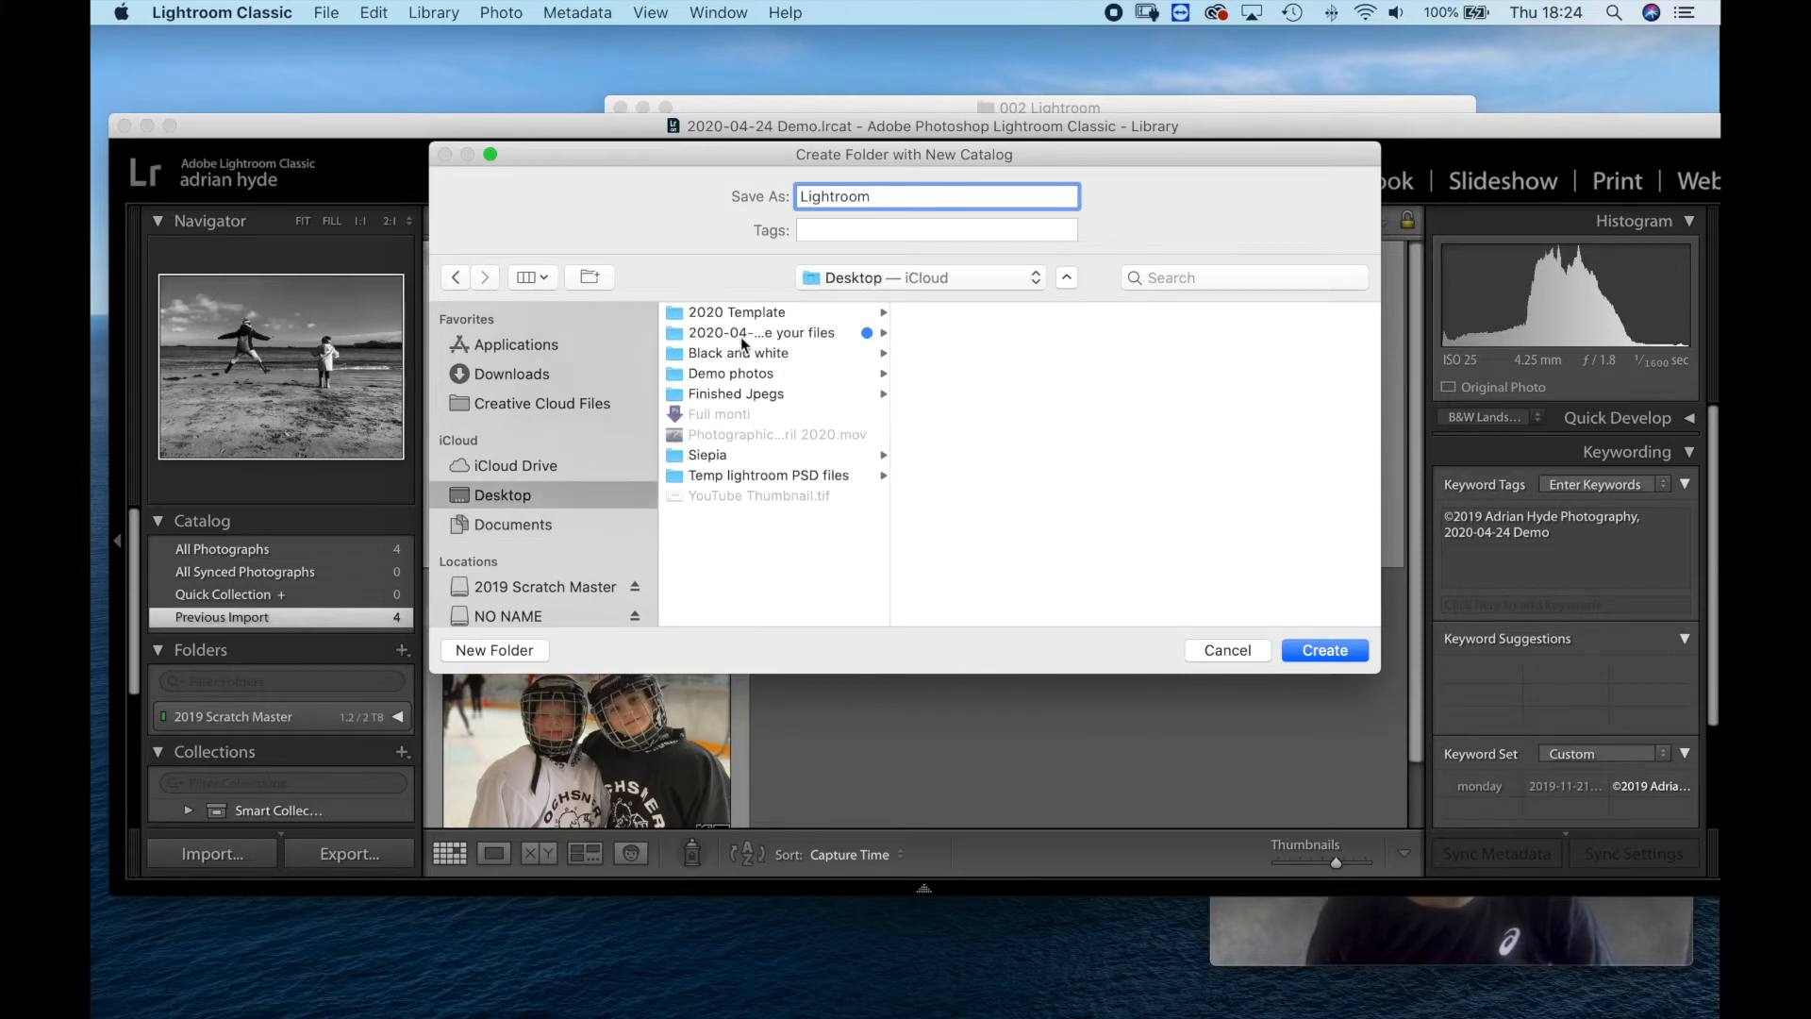
pyautogui.click(763, 317)
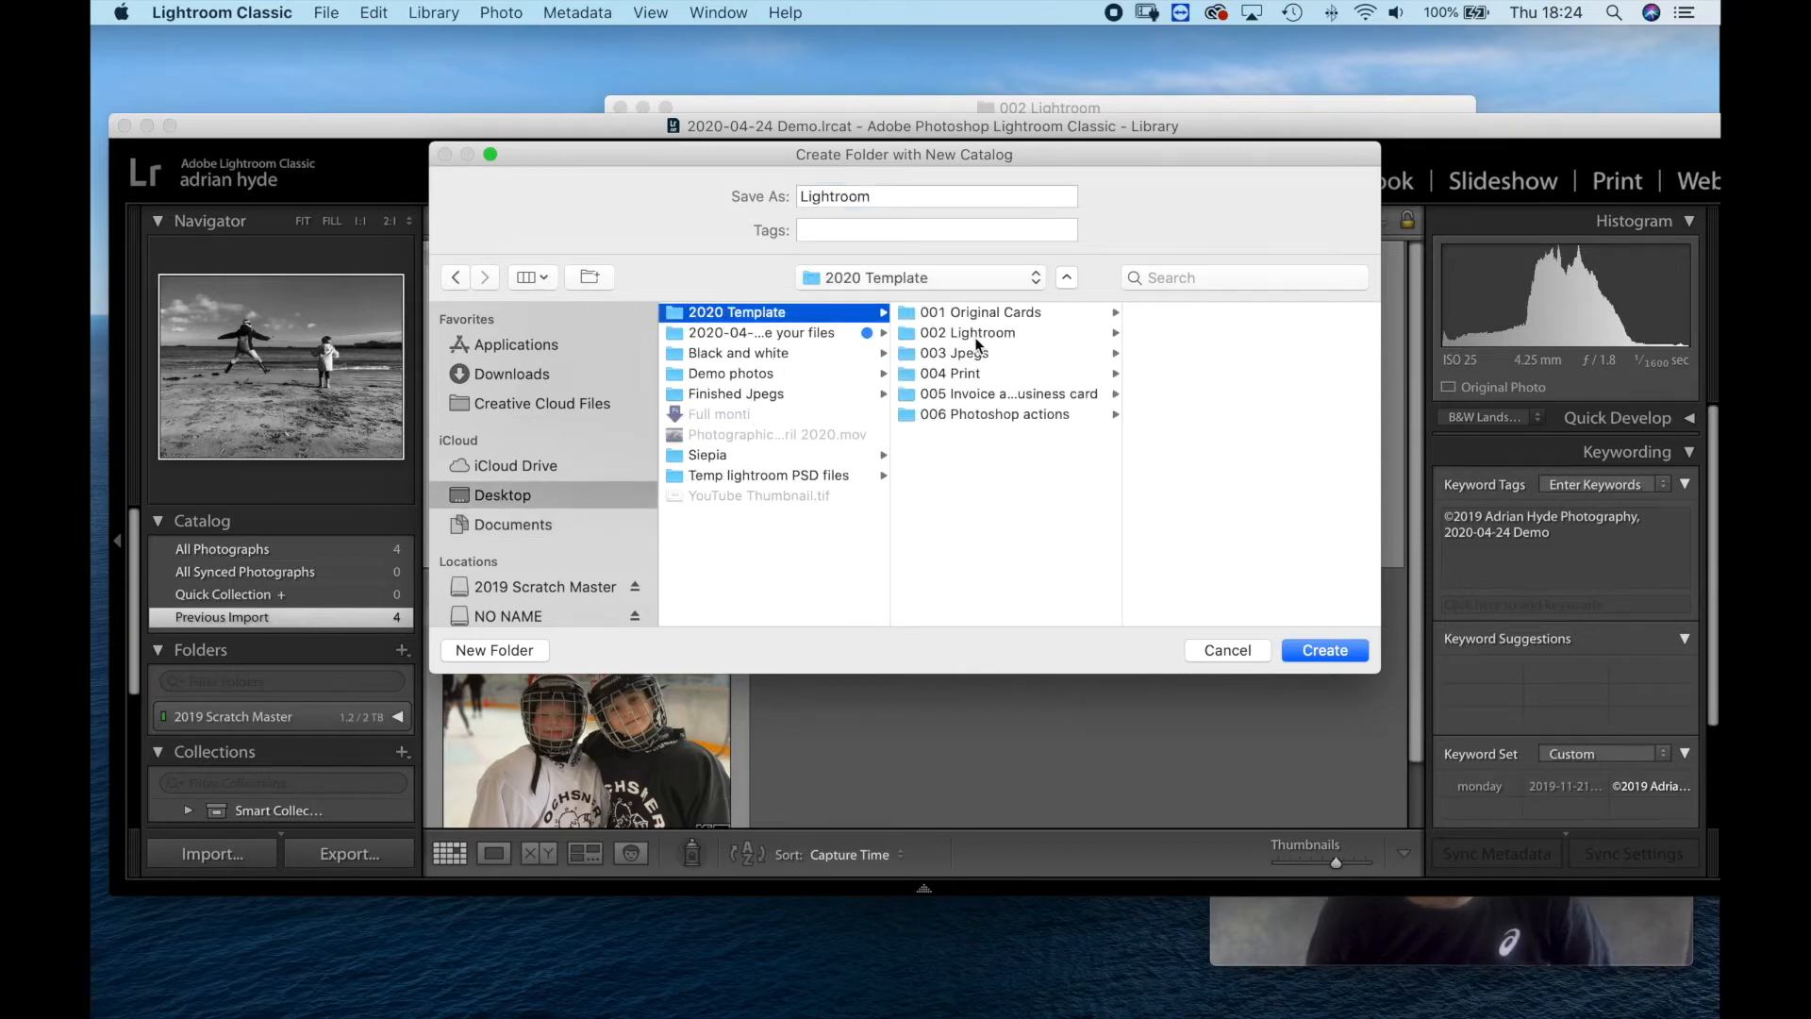
pyautogui.click(968, 332)
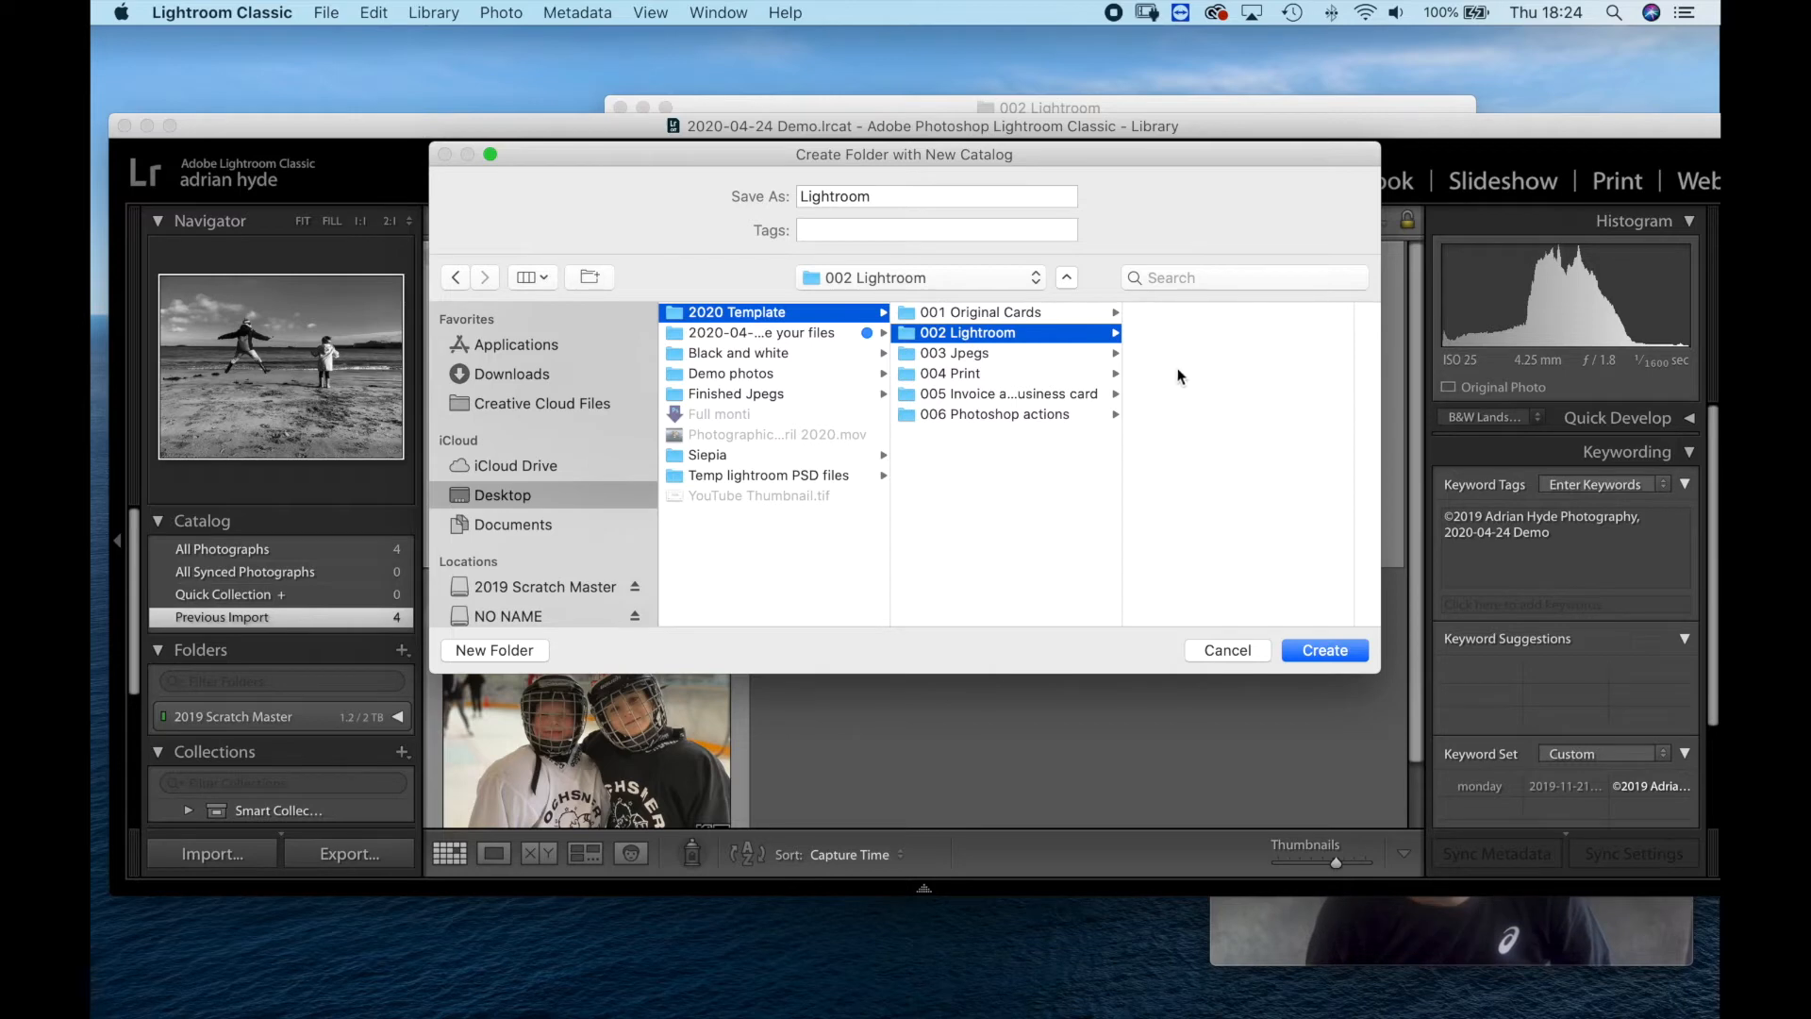
pyautogui.click(1327, 649)
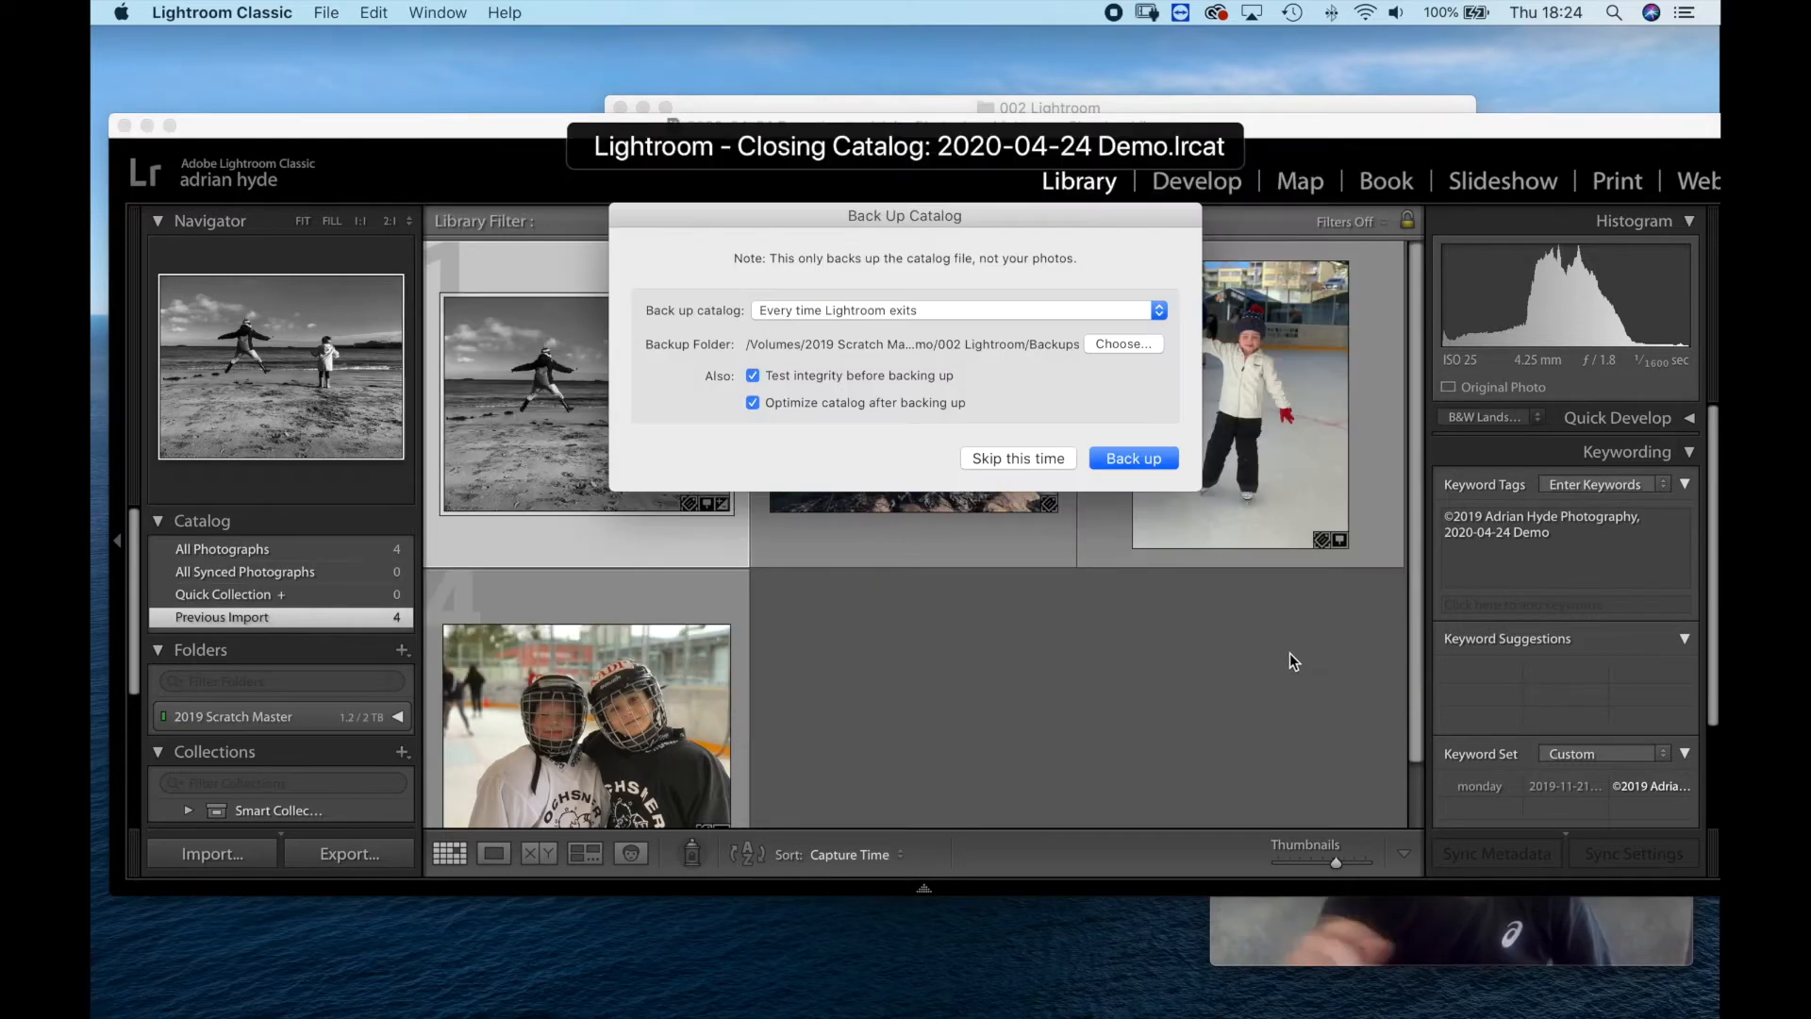
pyautogui.click(1133, 458)
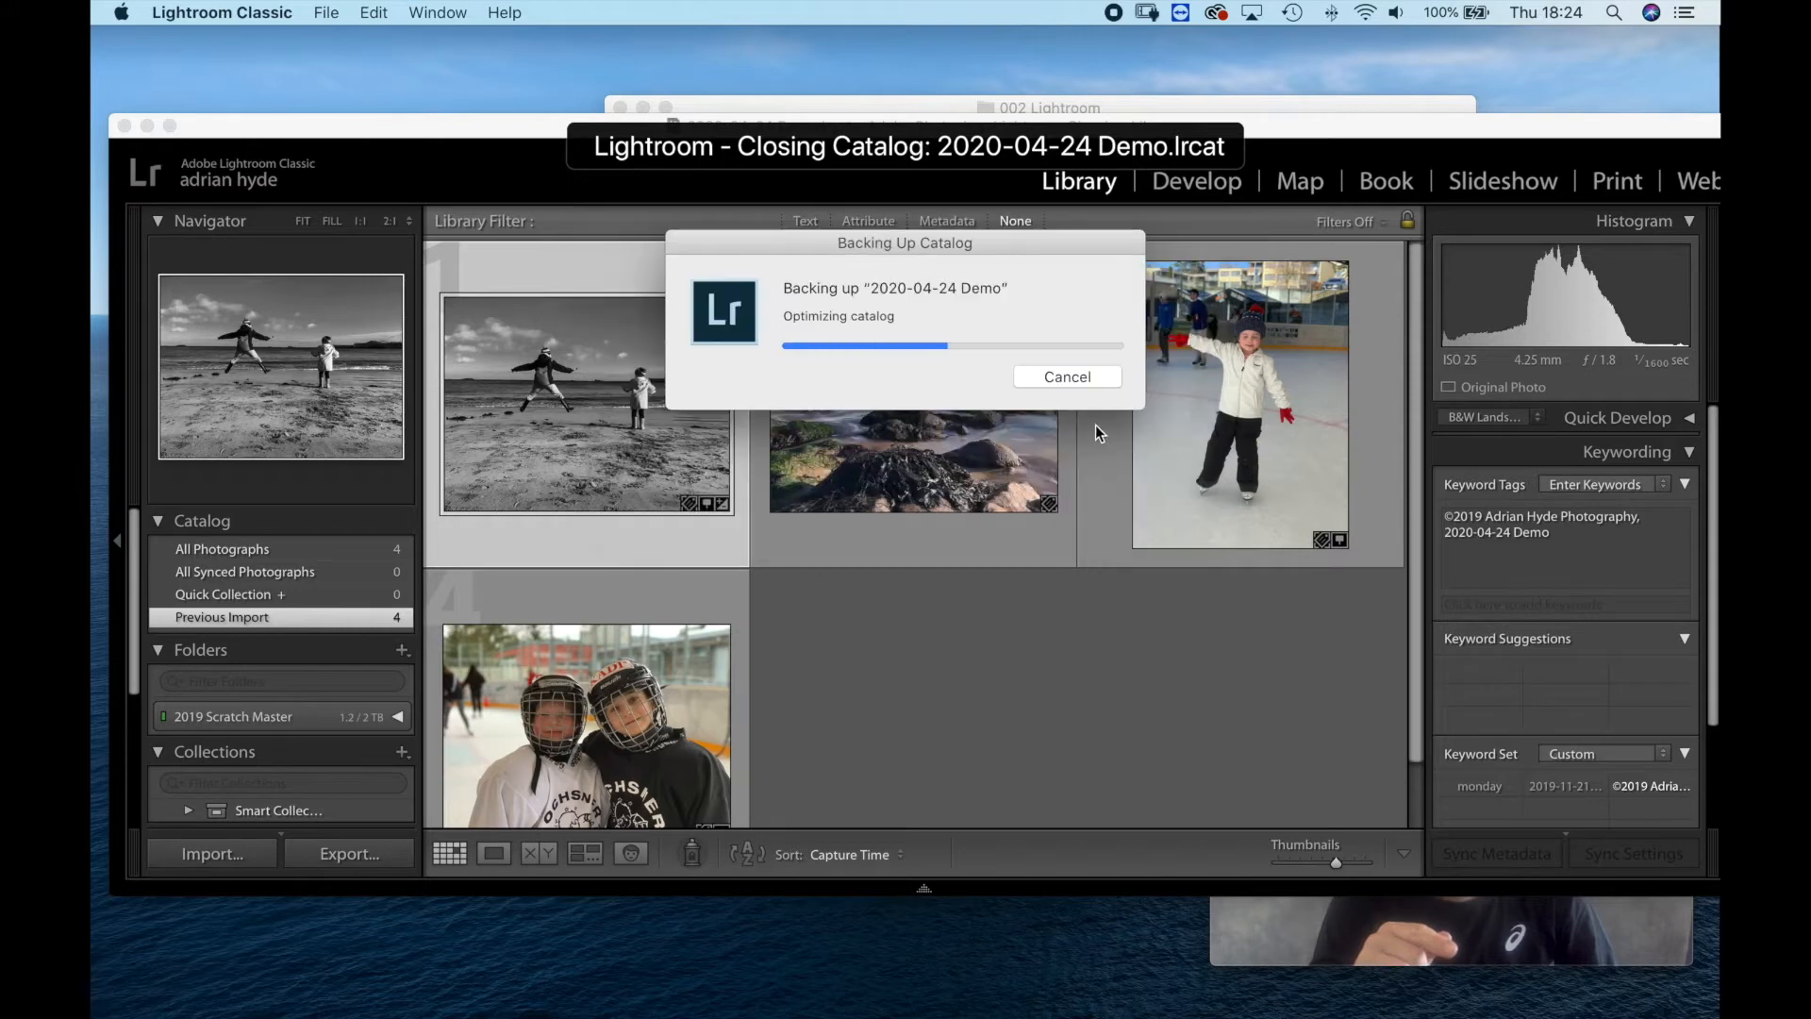
pyautogui.click(1260, 915)
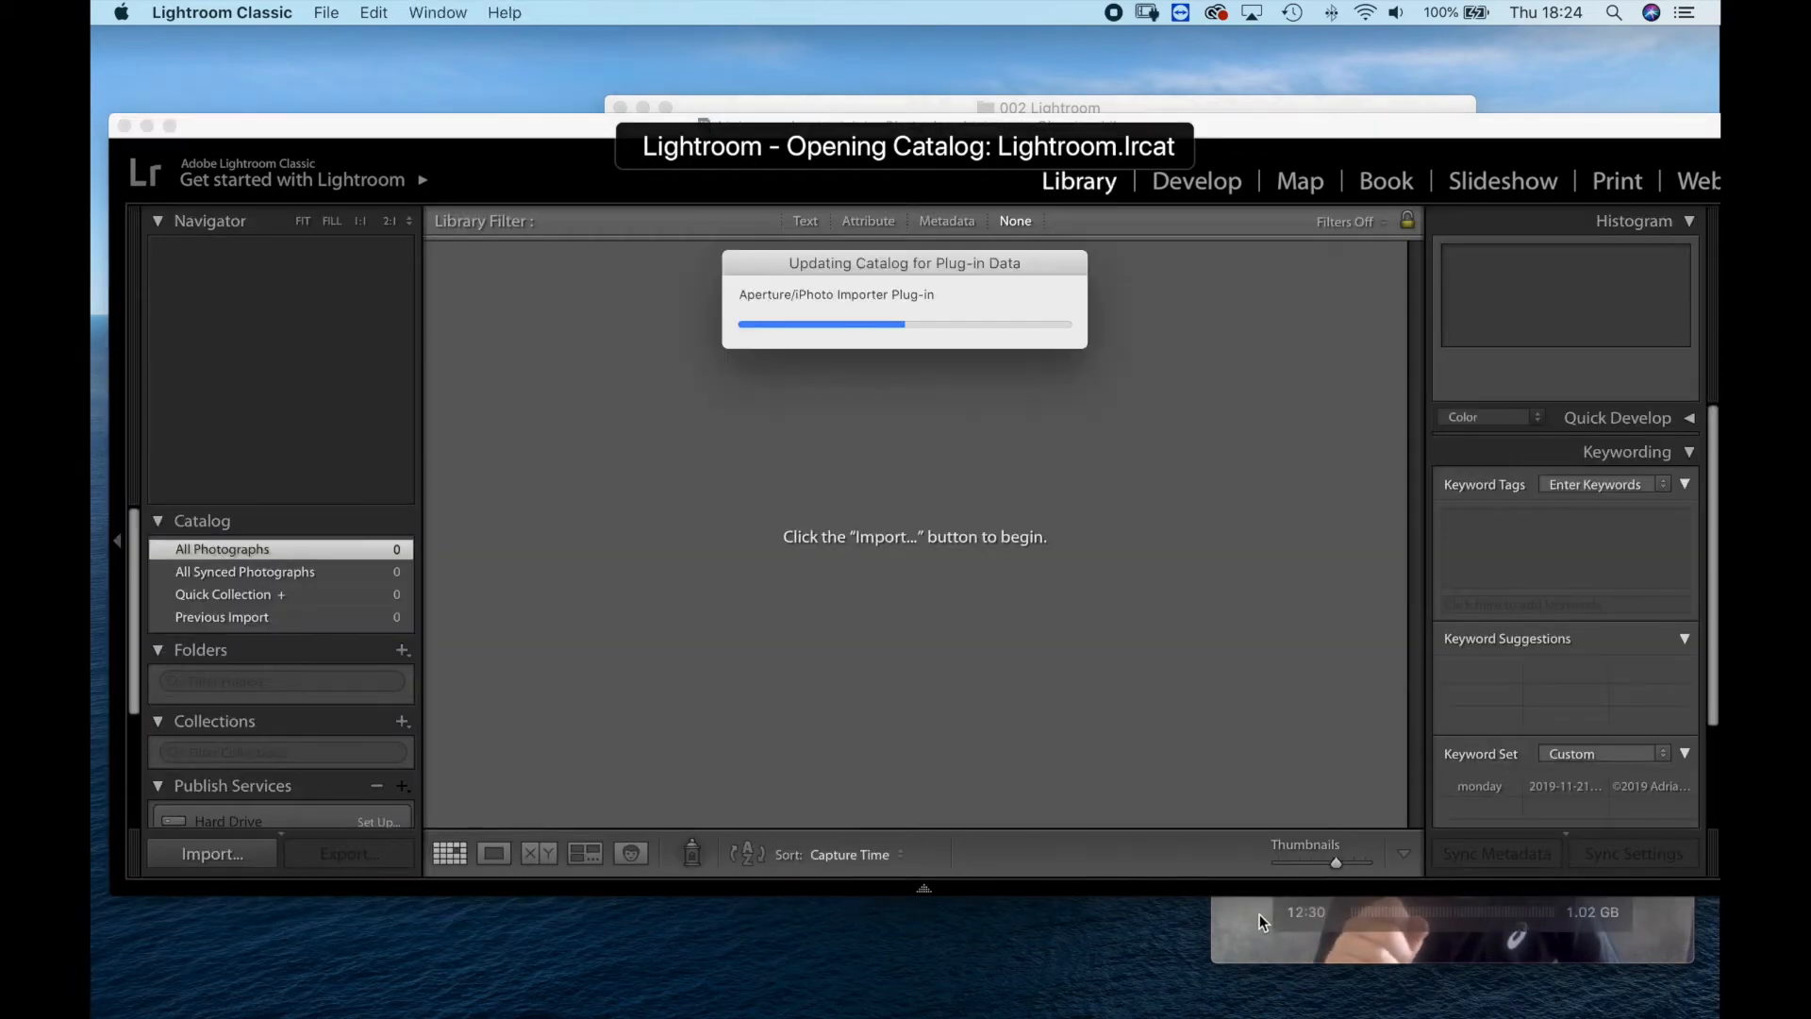
pyautogui.click(1246, 936)
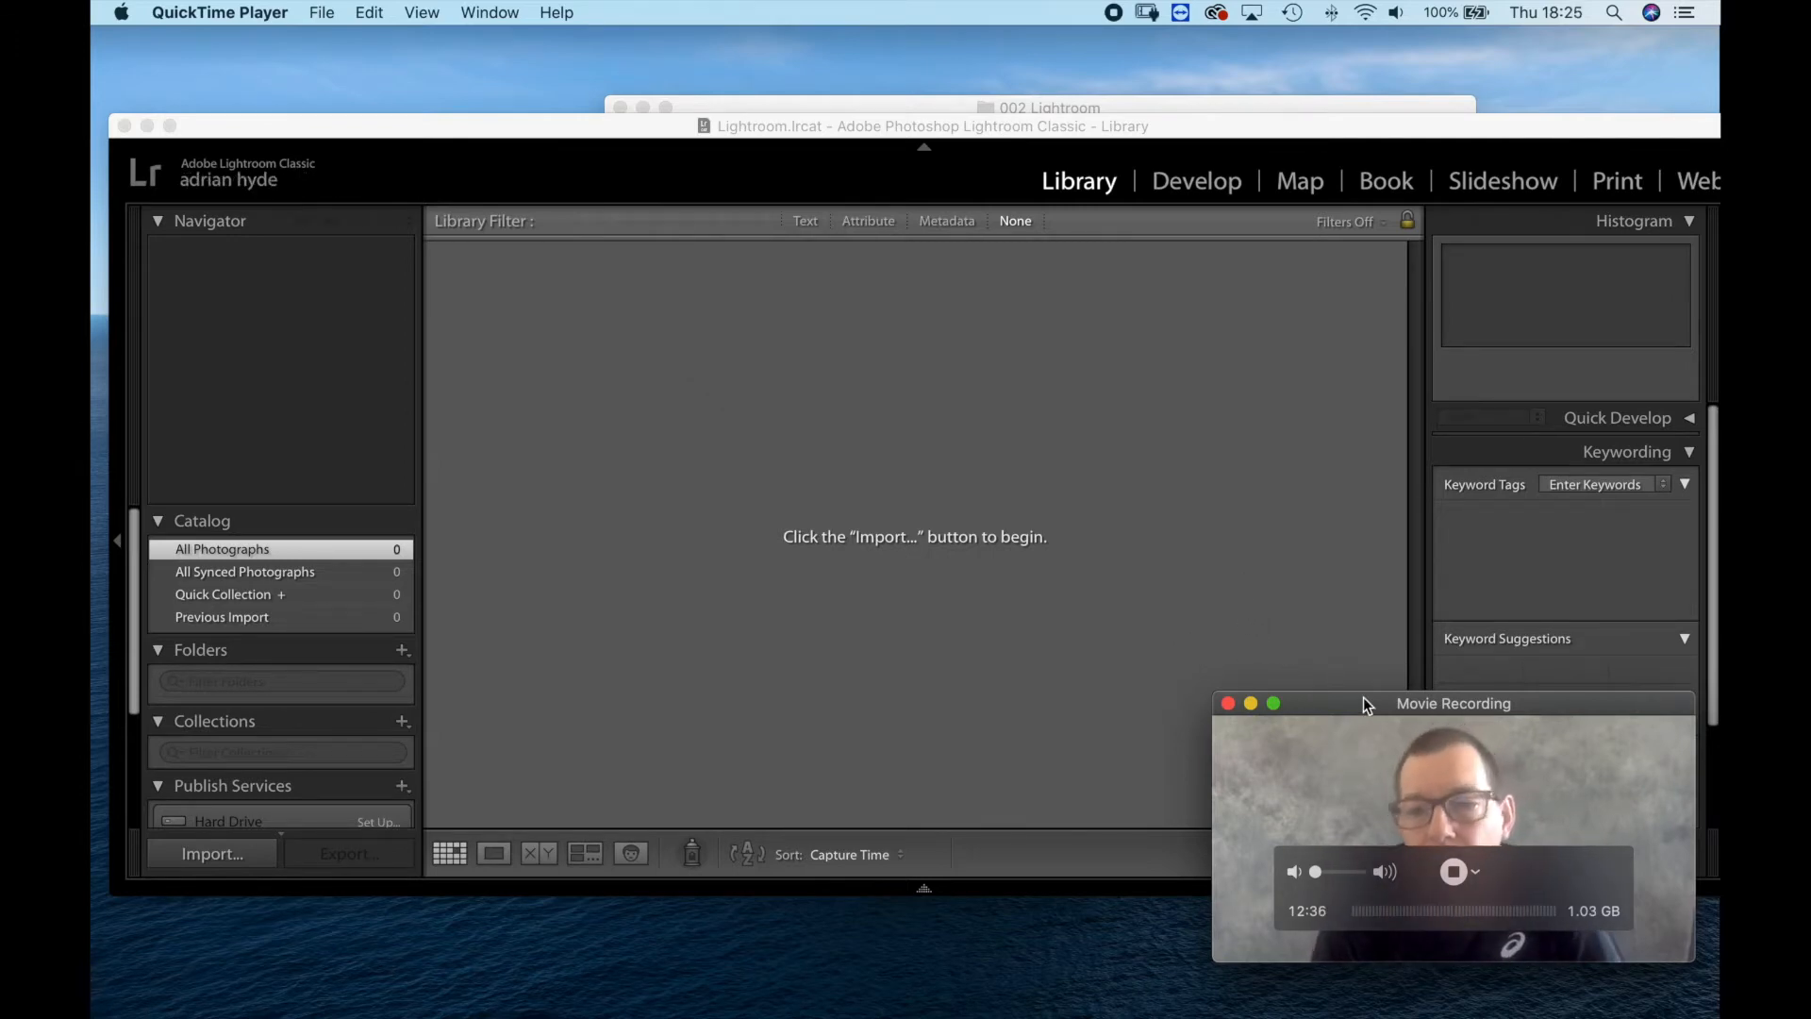
pyautogui.moveTo(1355, 696); pyautogui.dragTo(1366, 759)
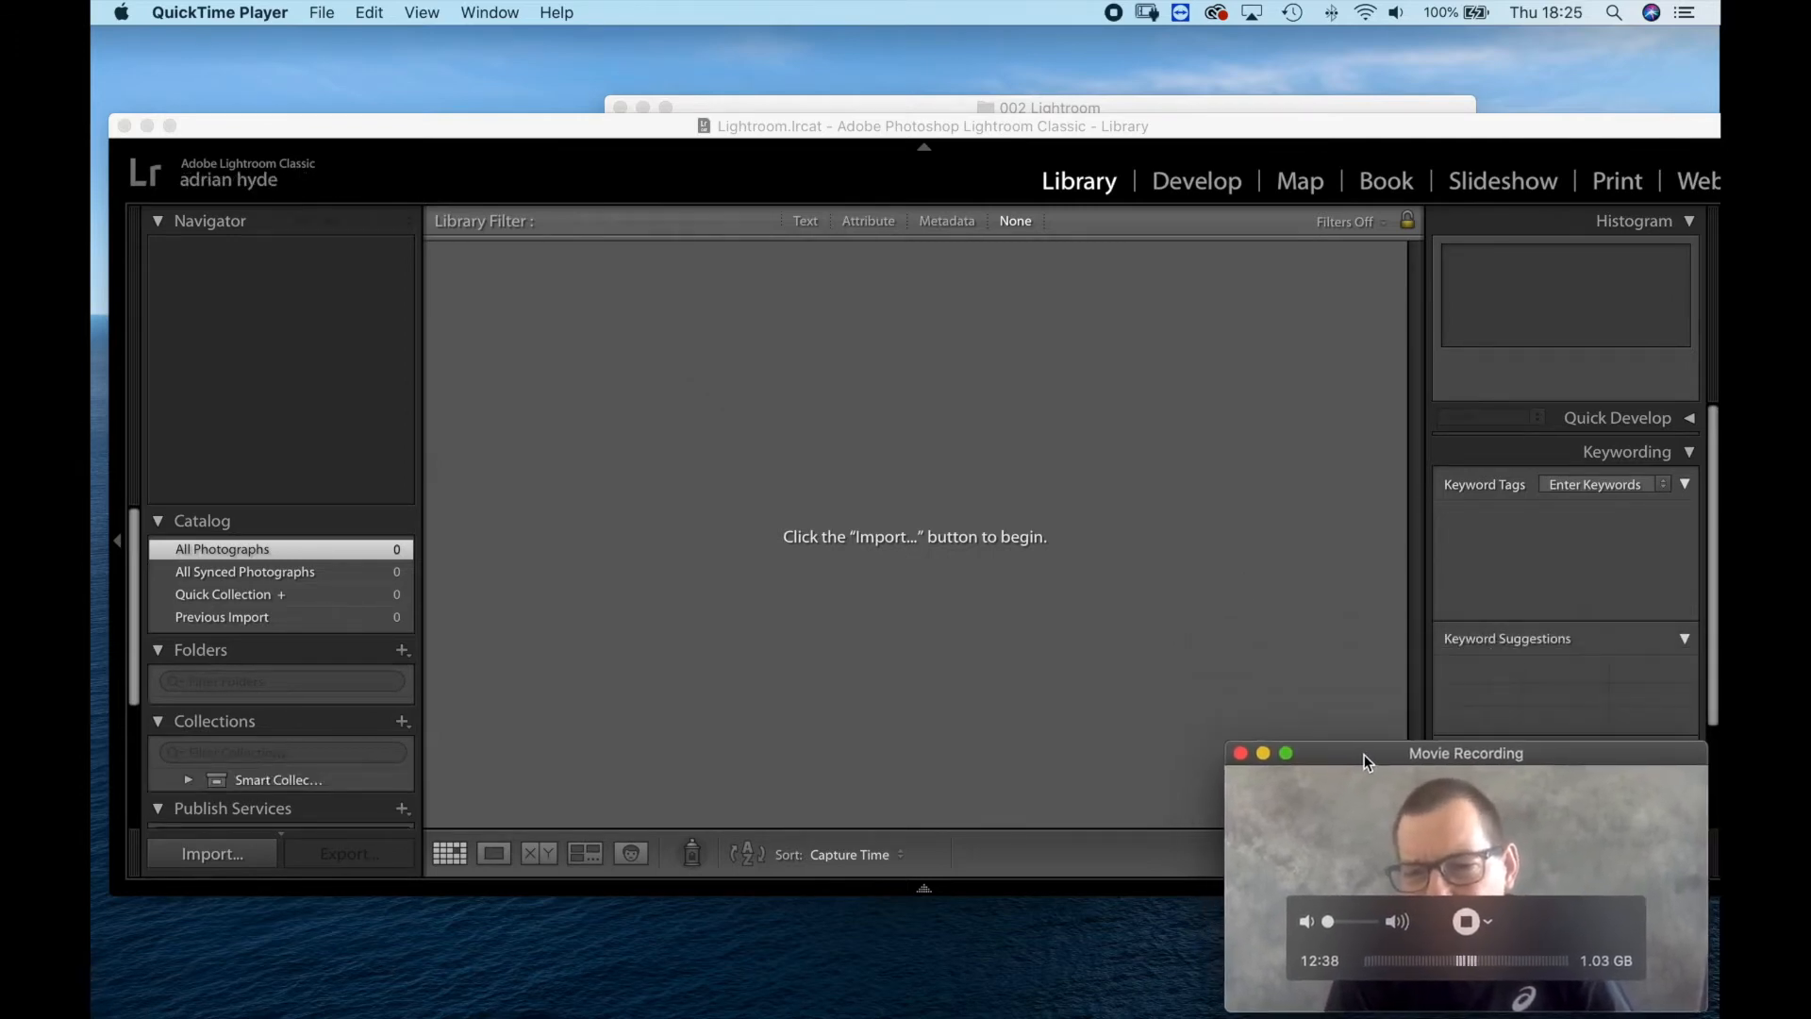
pyautogui.moveTo(1017, 897)
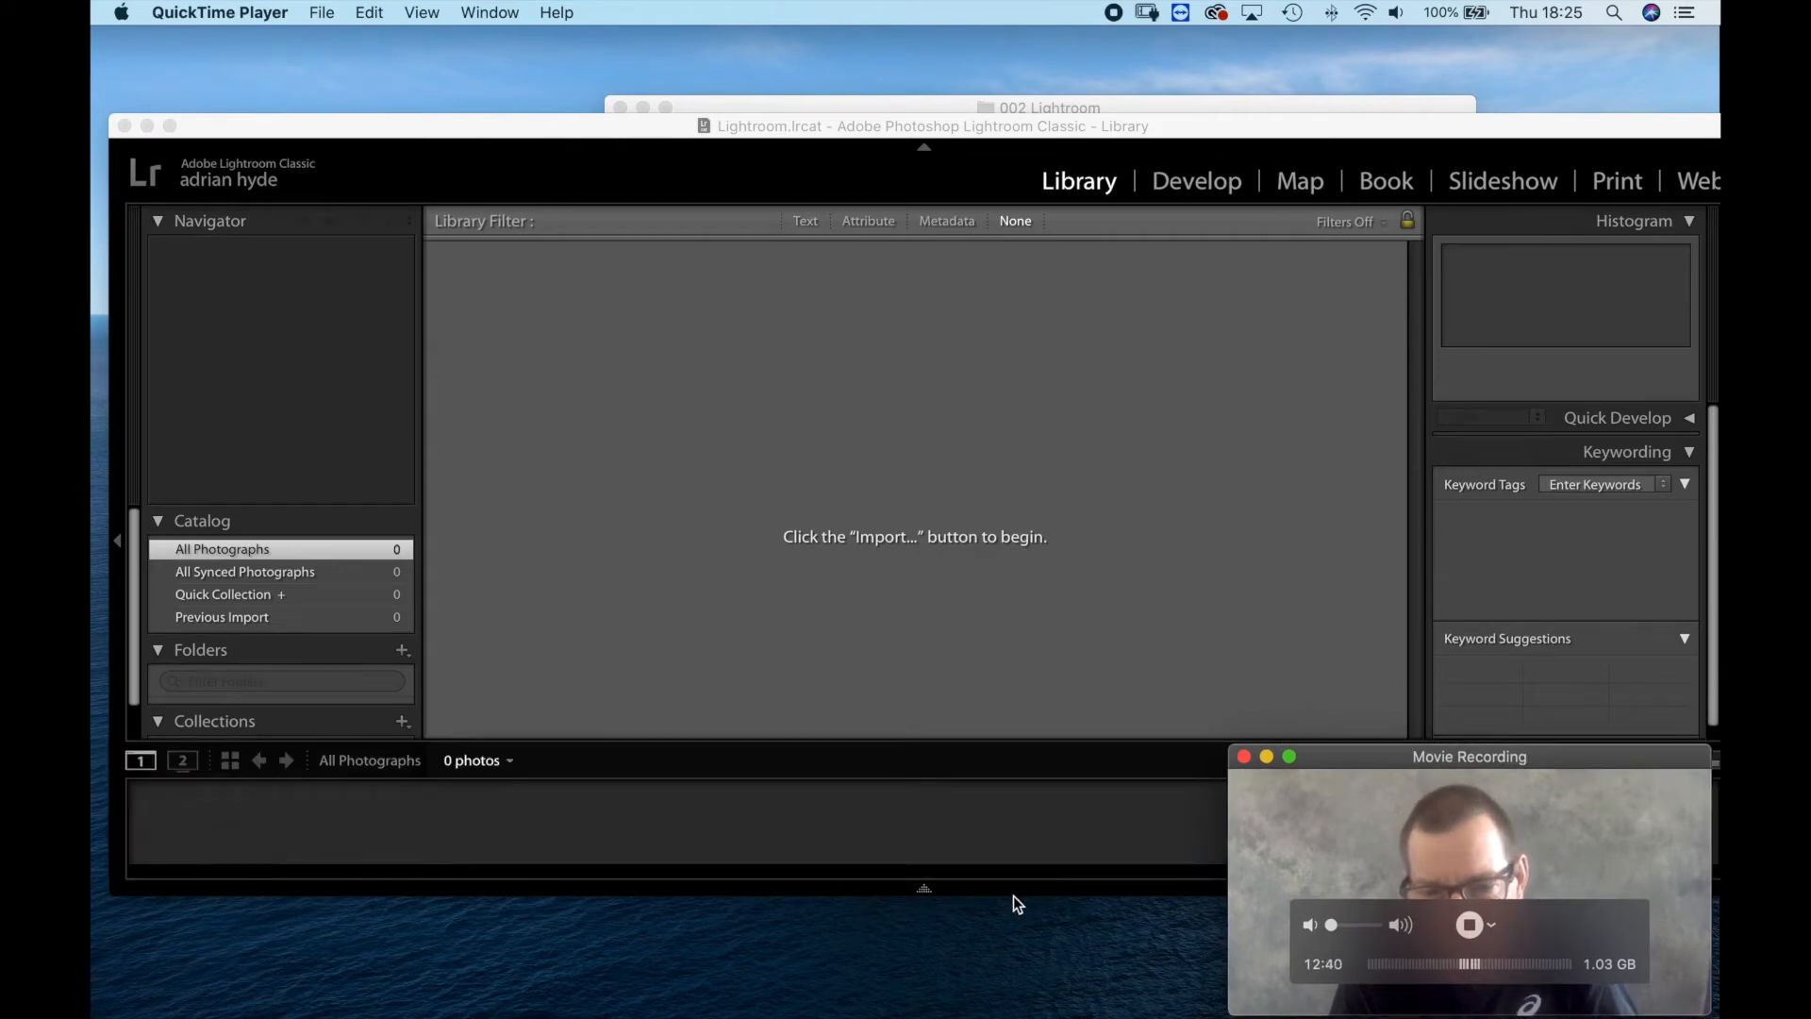
pyautogui.click(997, 886)
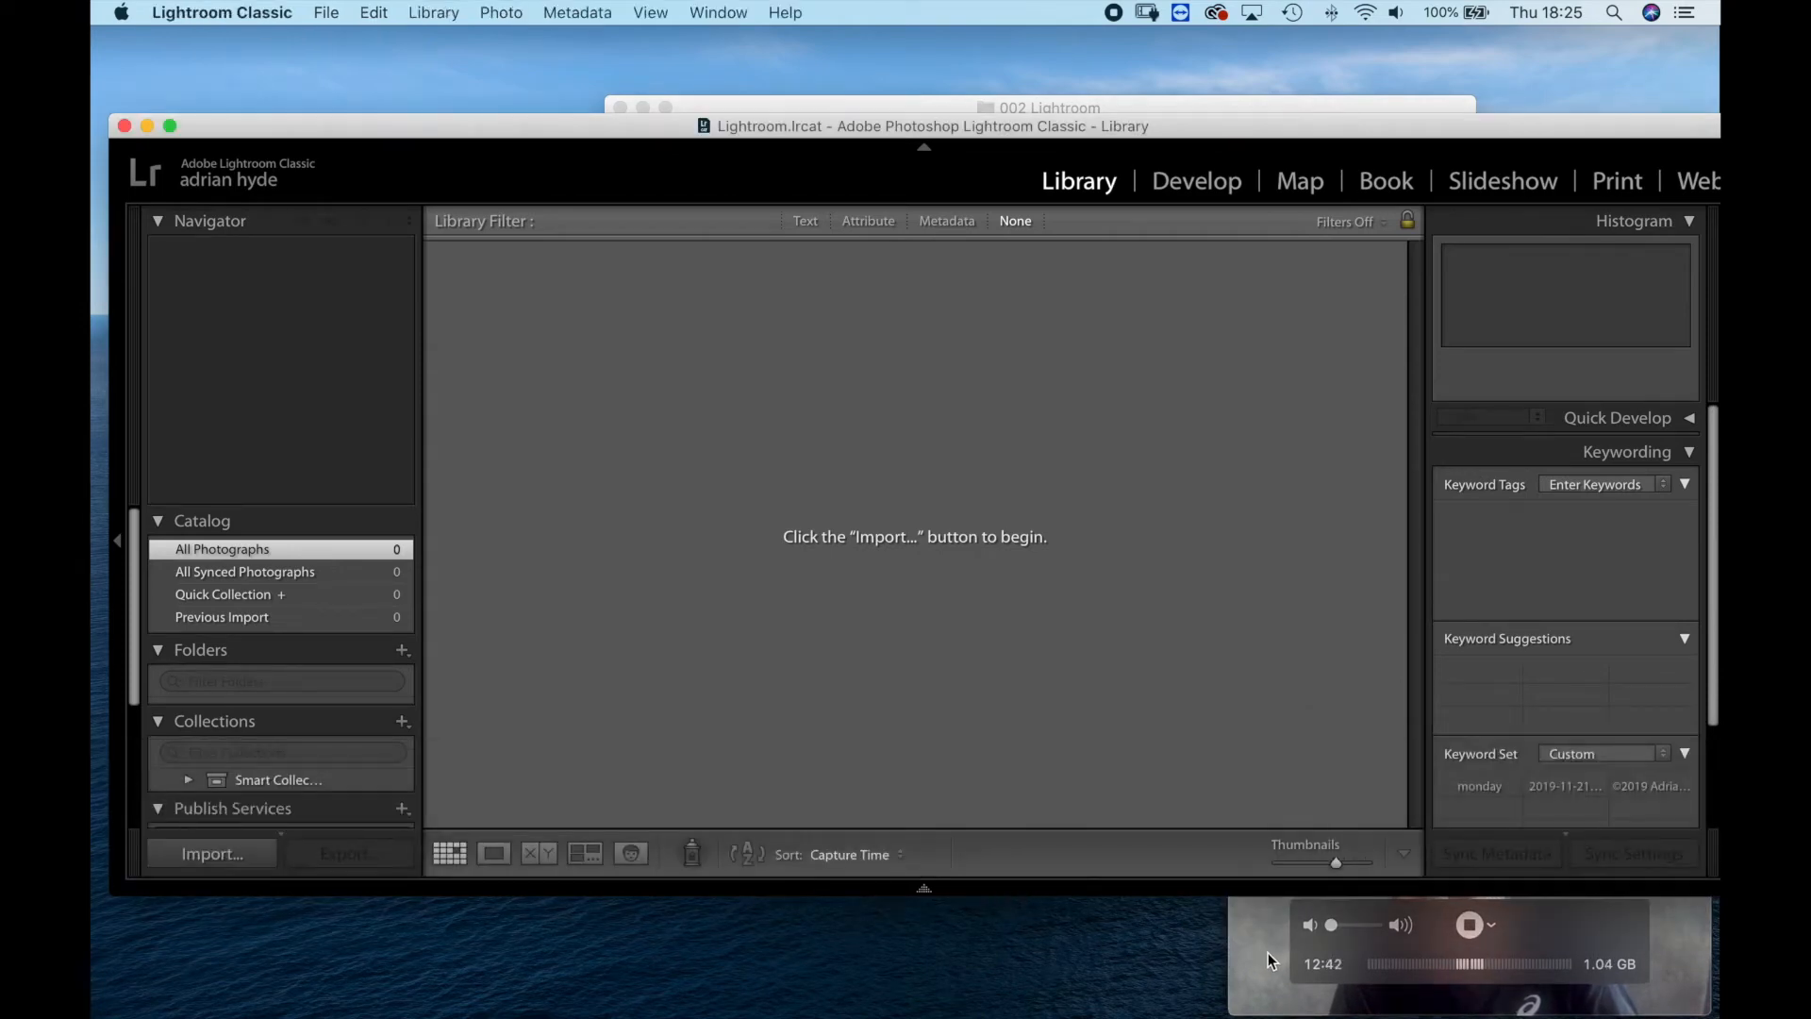
pyautogui.click(1265, 955)
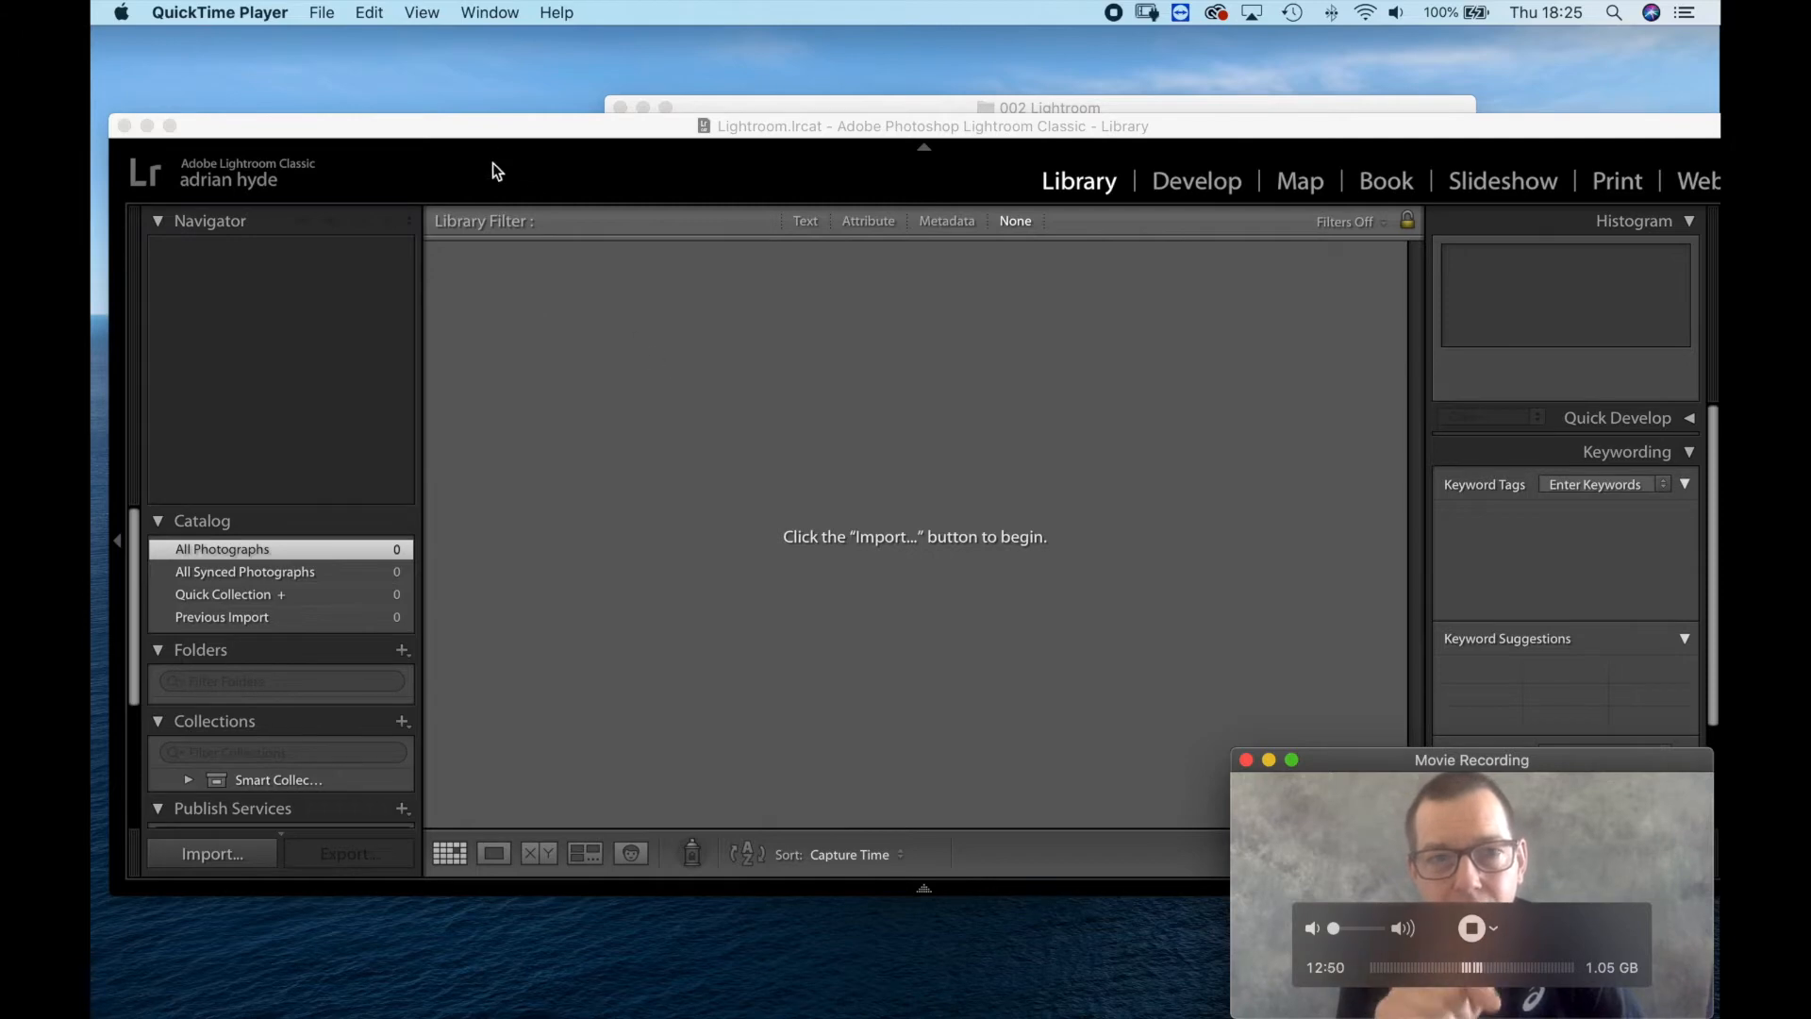
# Set Lightroom's default startup catalog preference to "Prompt me when starting Lightroom" and close the preferences.
pyautogui.click(352, 122)
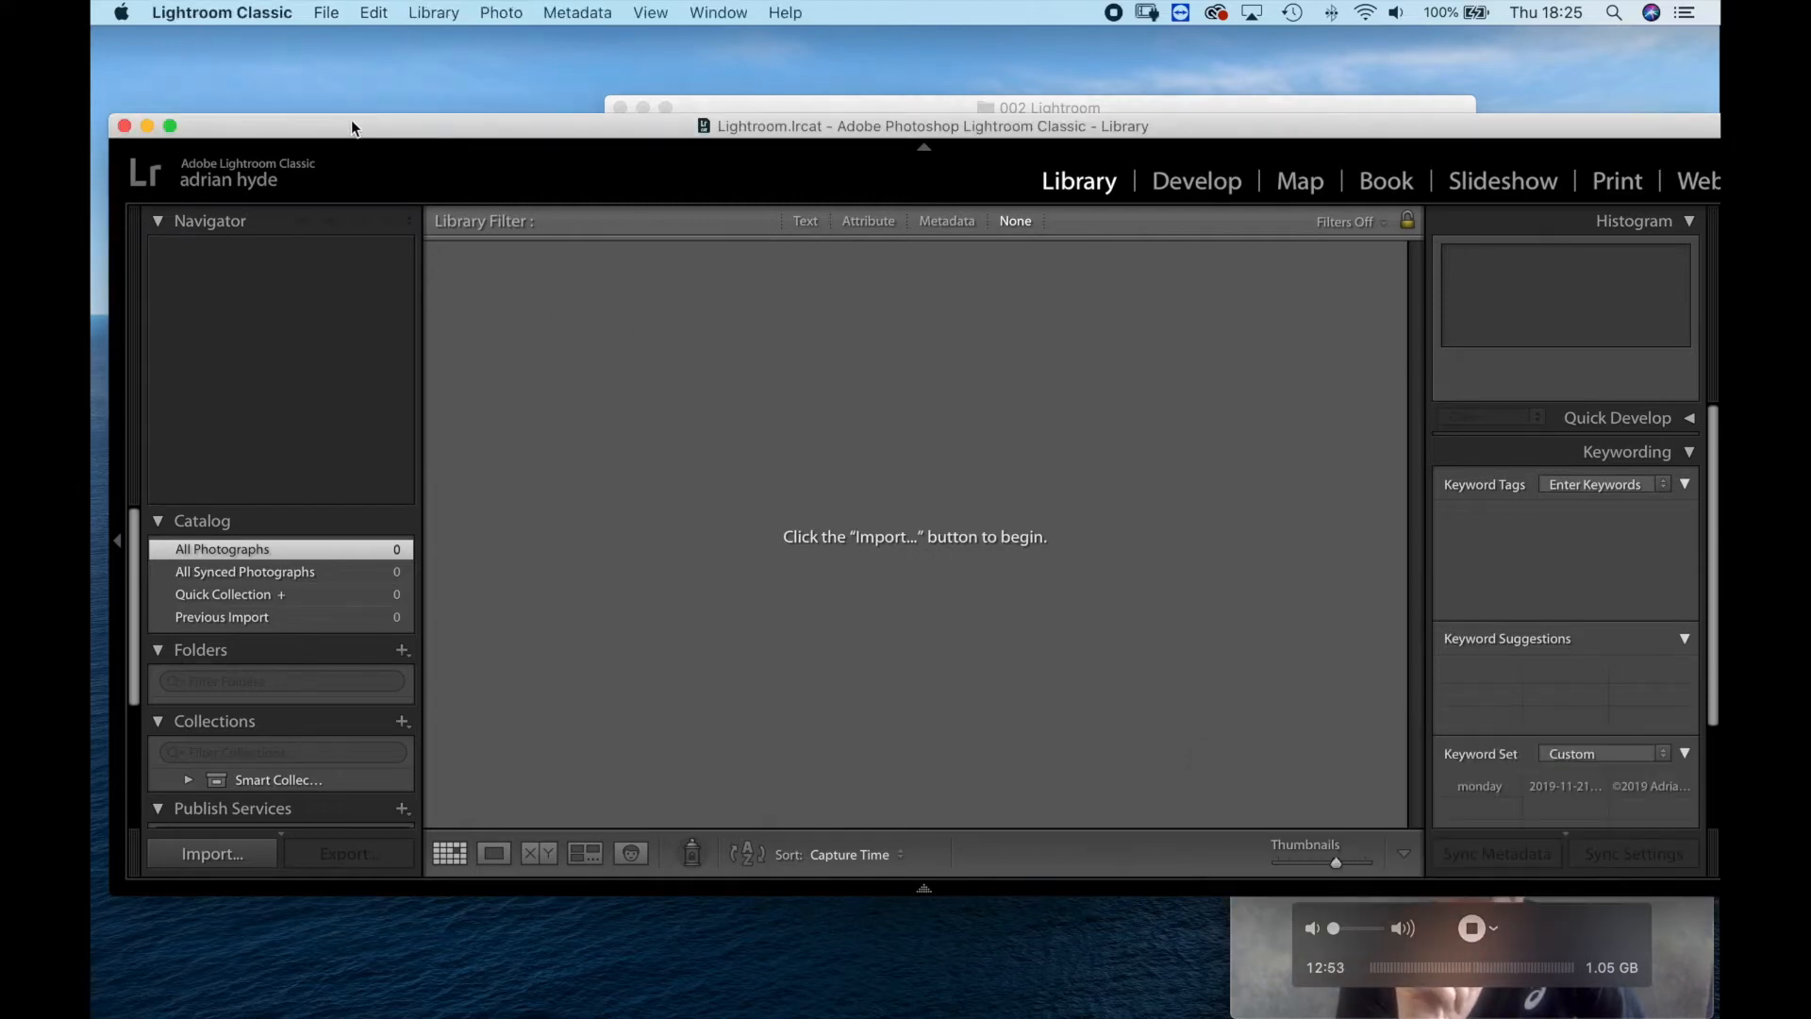
pyautogui.click(236, 13)
pyautogui.click(219, 76)
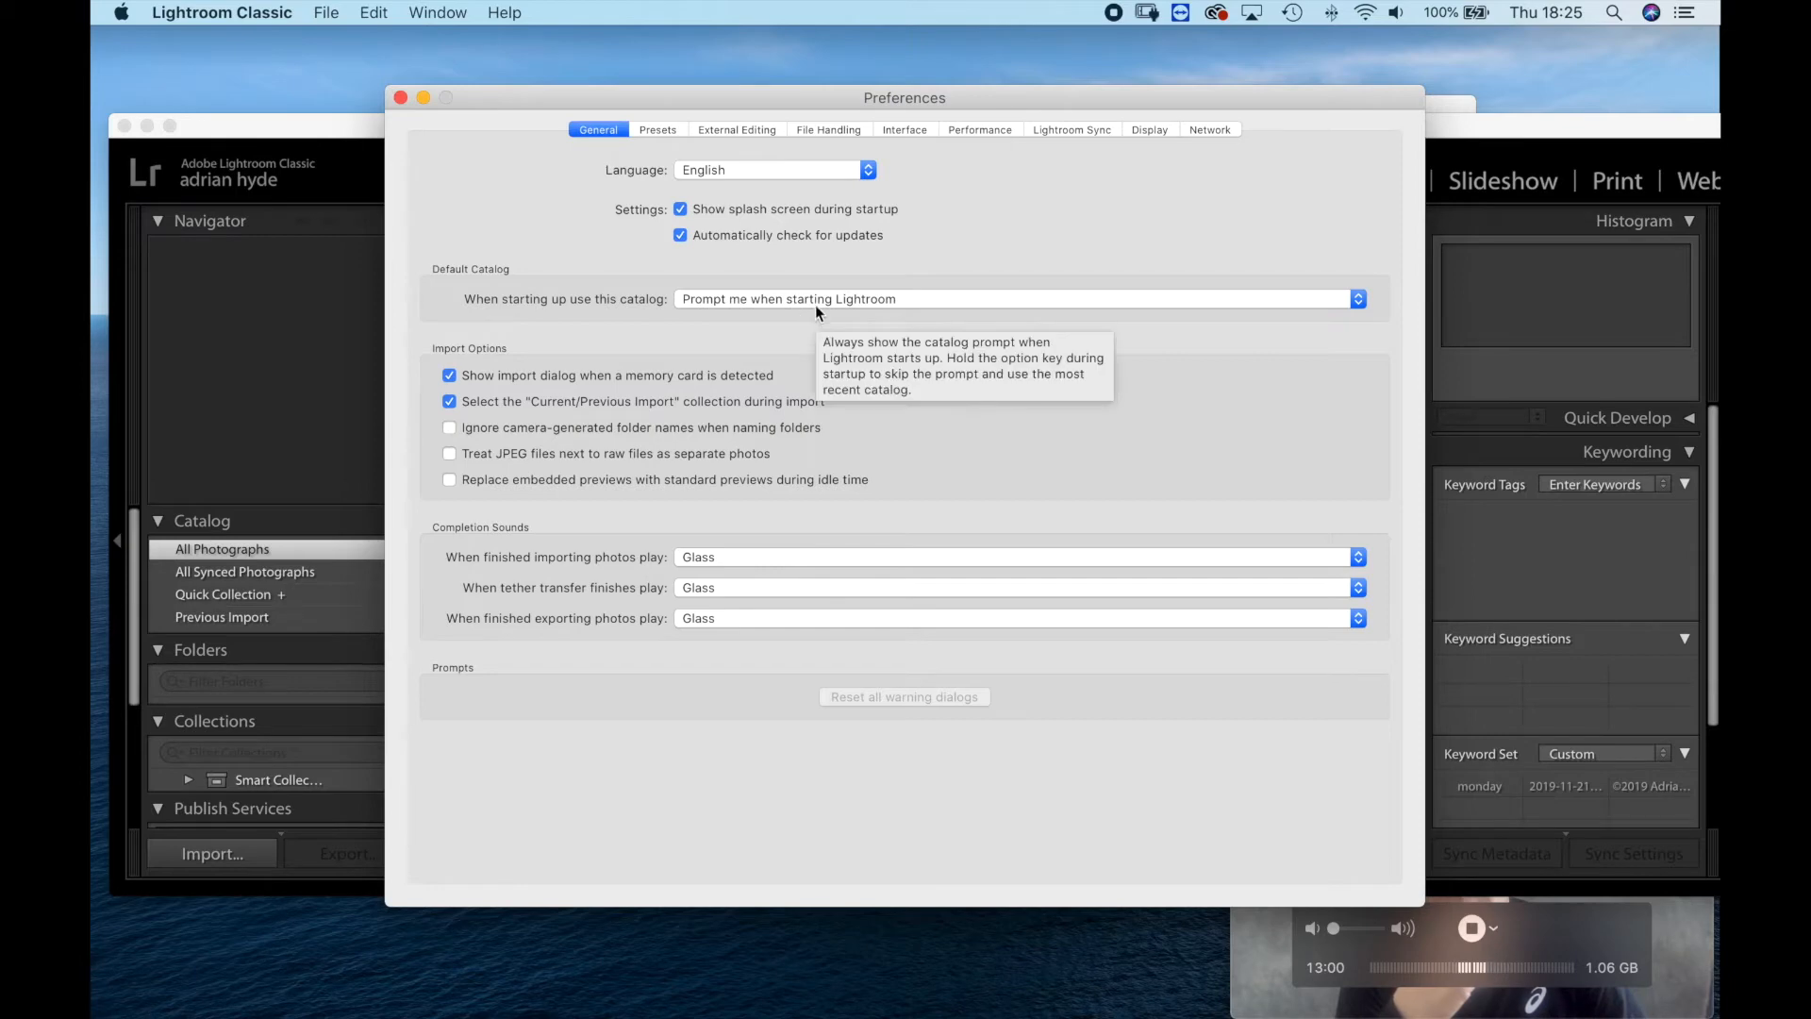
pyautogui.click(915, 294)
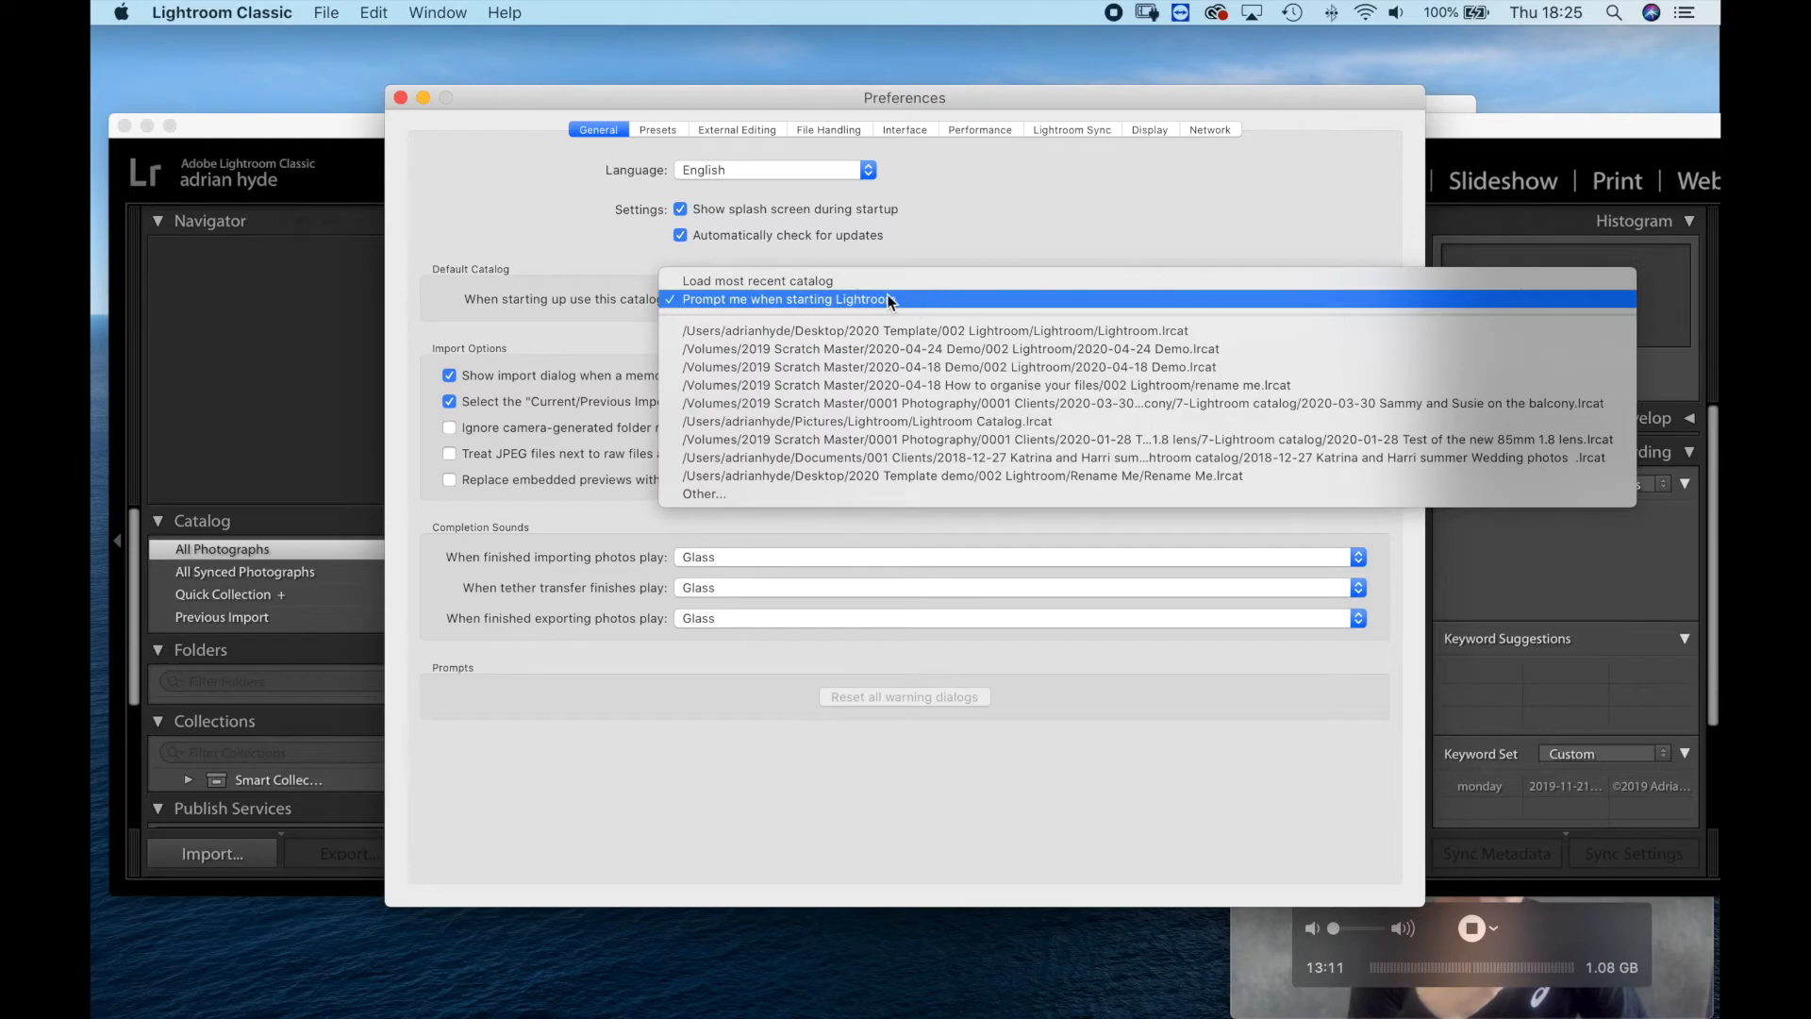
pyautogui.click(840, 298)
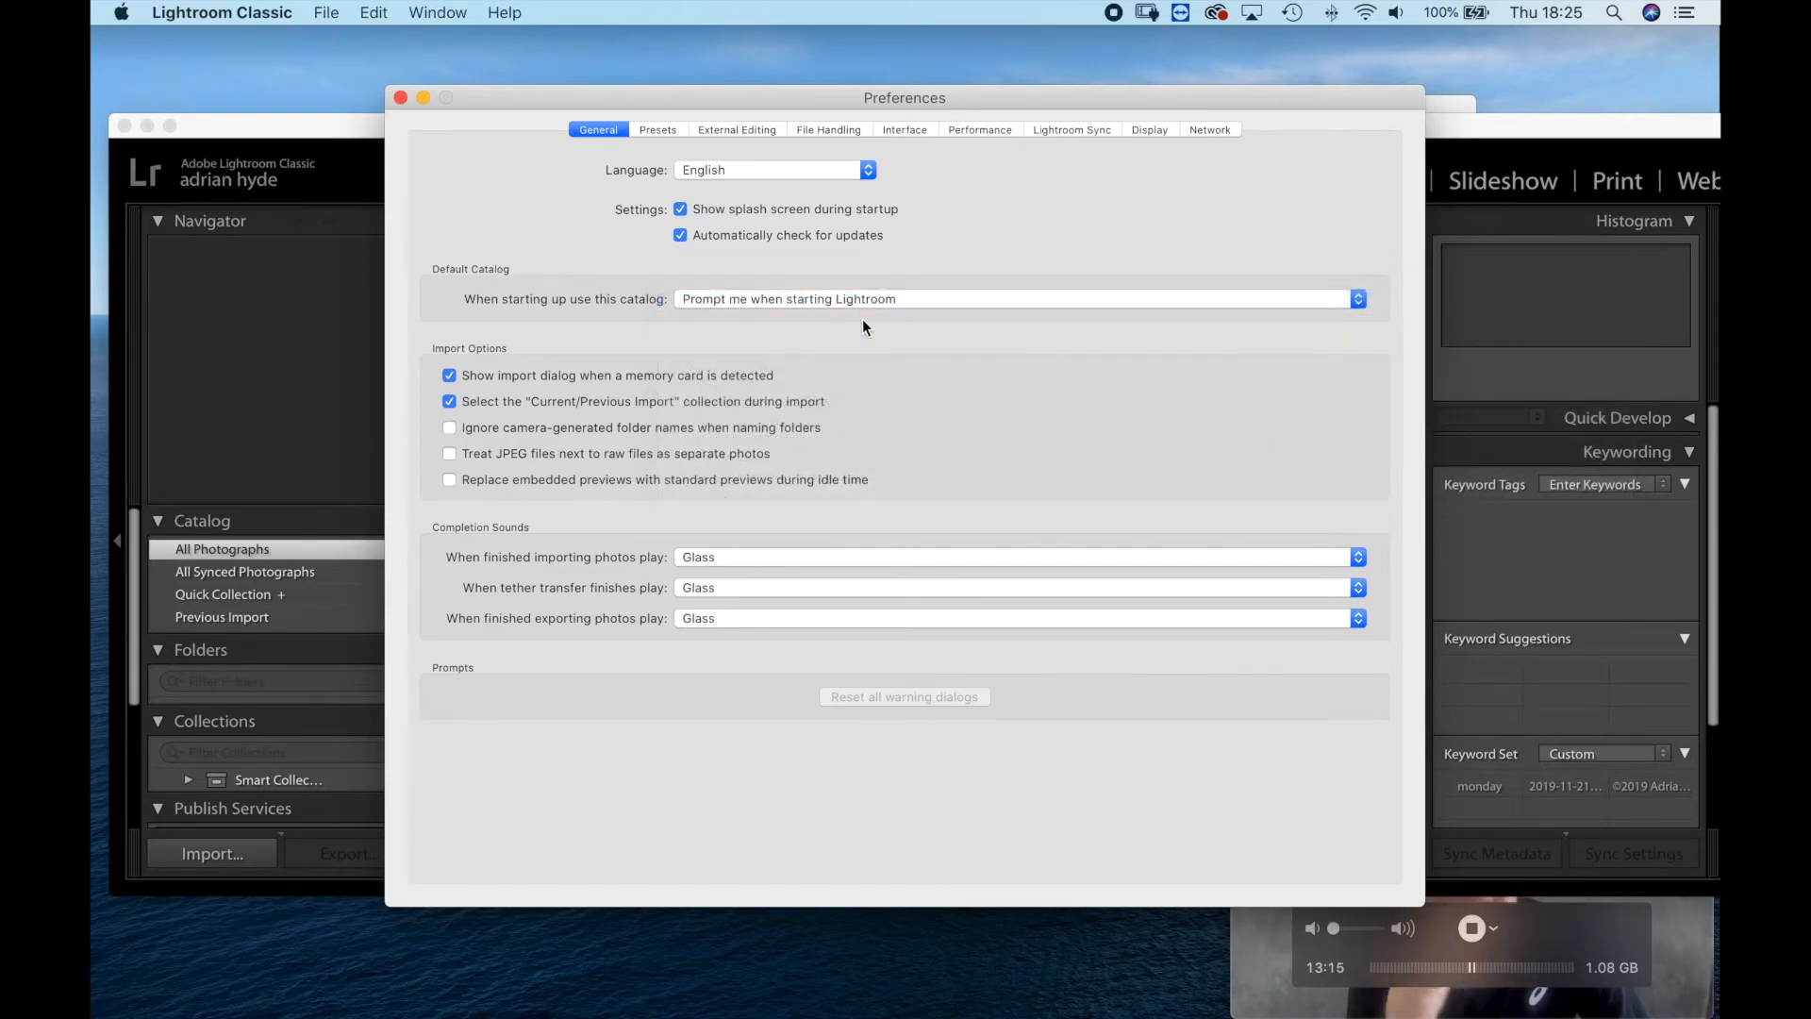
pyautogui.click(400, 97)
# Set the new catalog's backup schedule to "Every time Lightroom exits" in the catalog settings and close them.
pyautogui.click(222, 12)
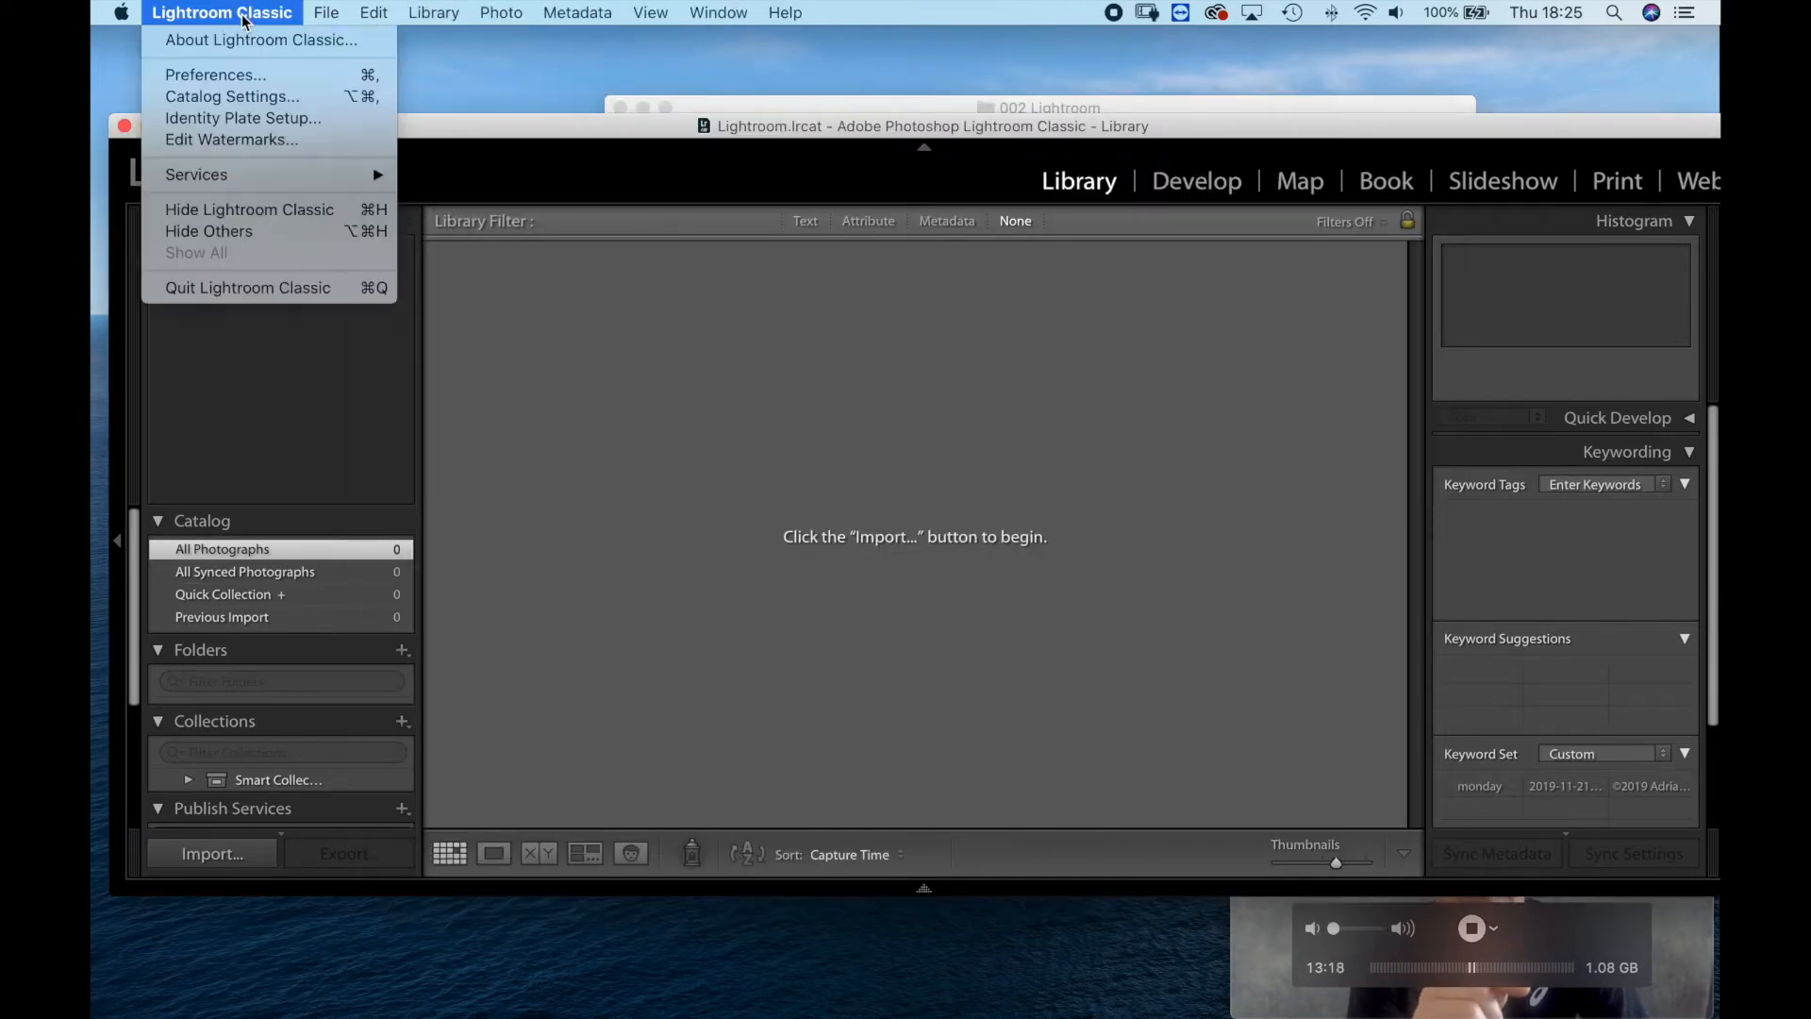
pyautogui.click(247, 96)
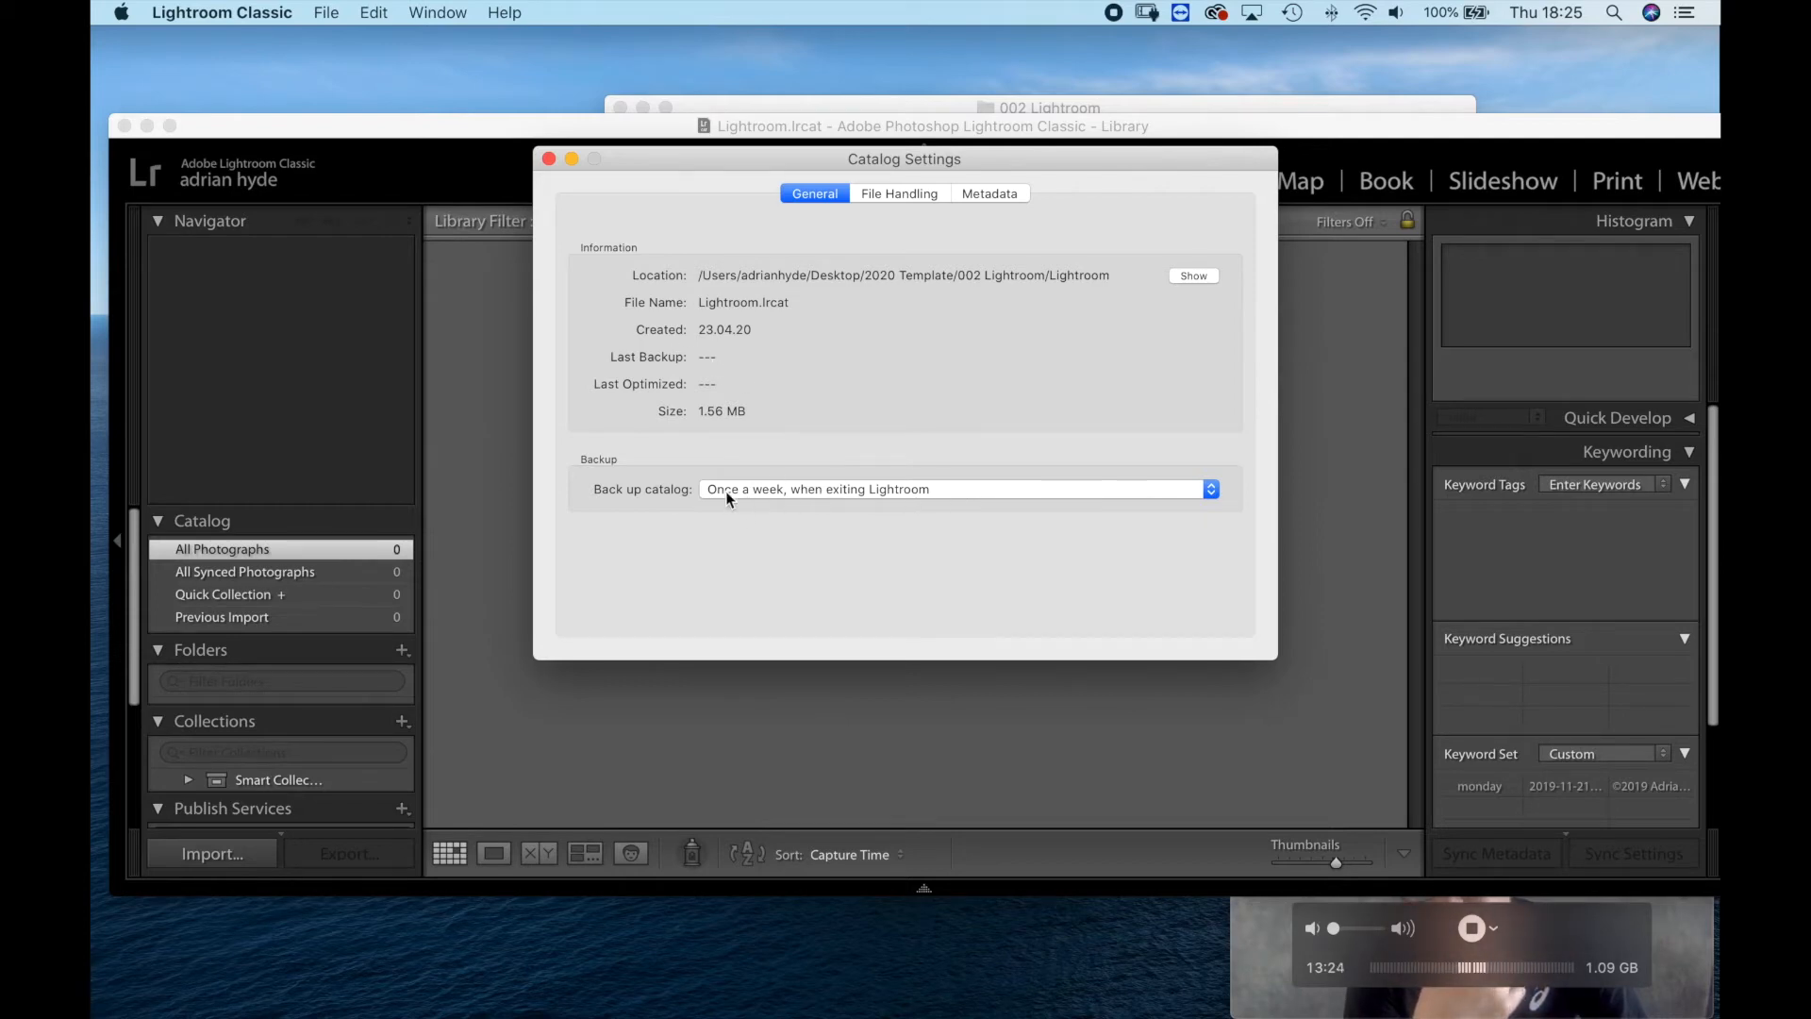
pyautogui.click(823, 490)
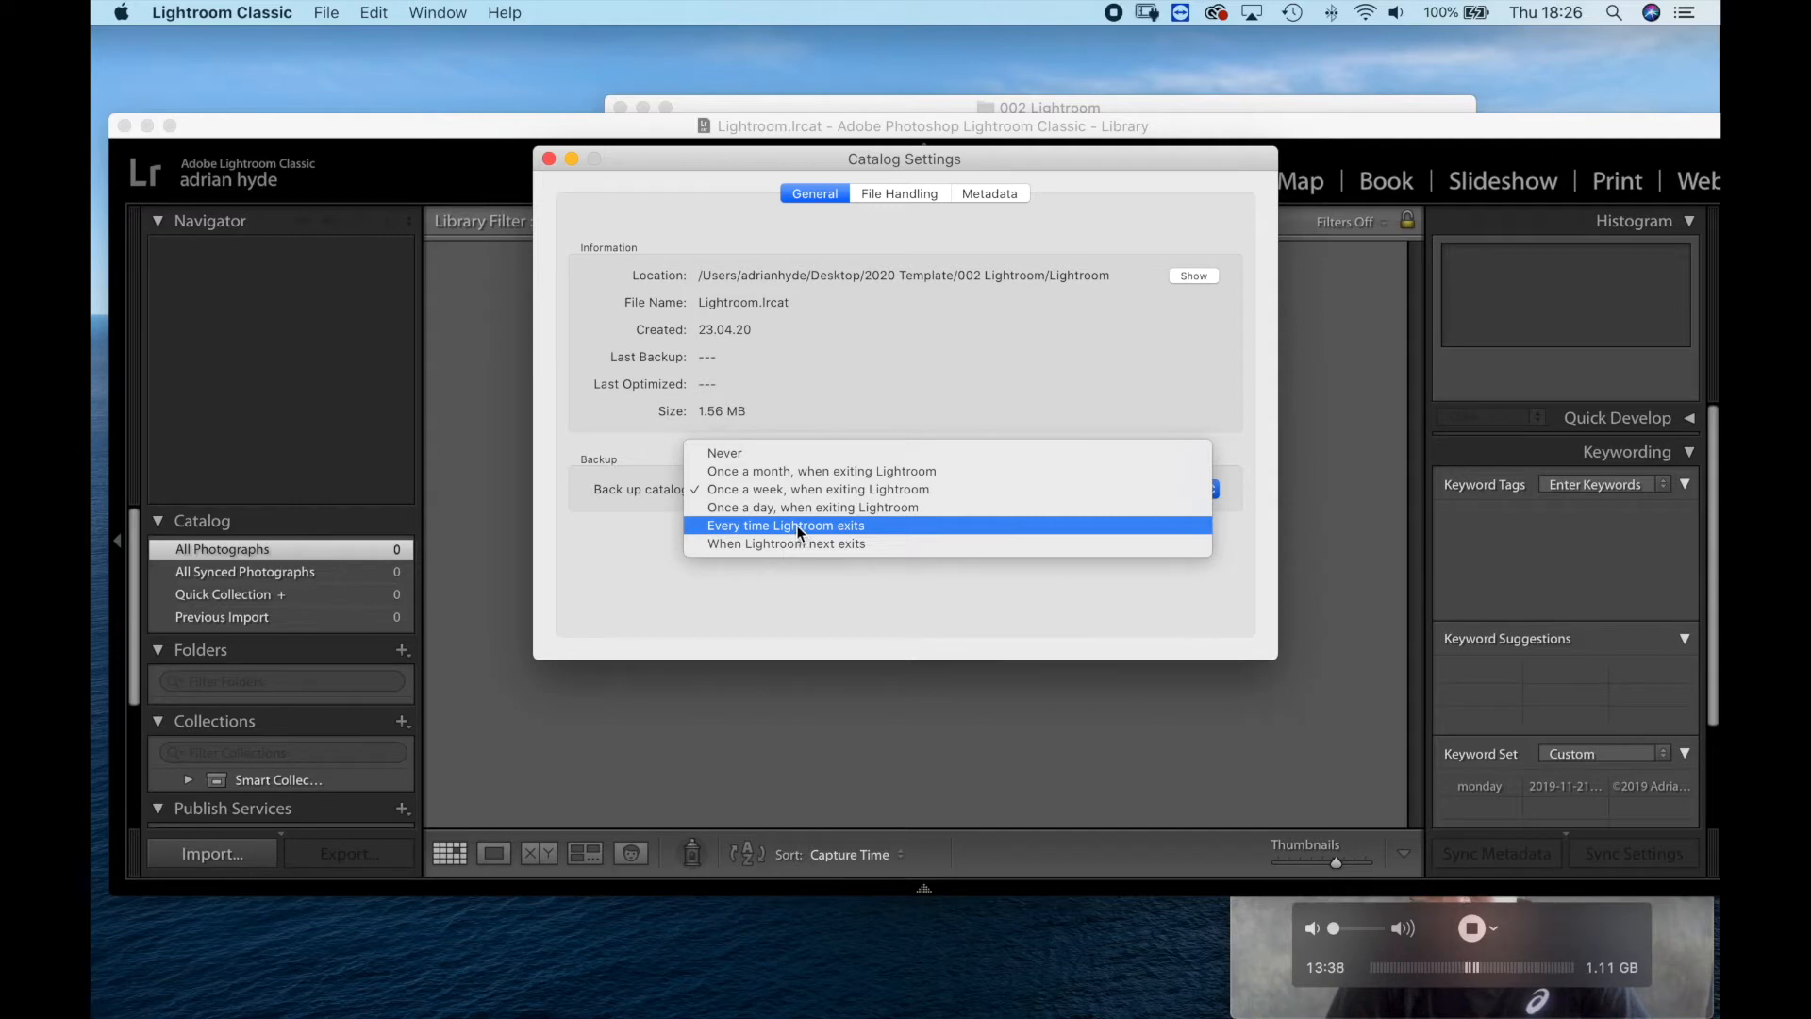
pyautogui.click(792, 525)
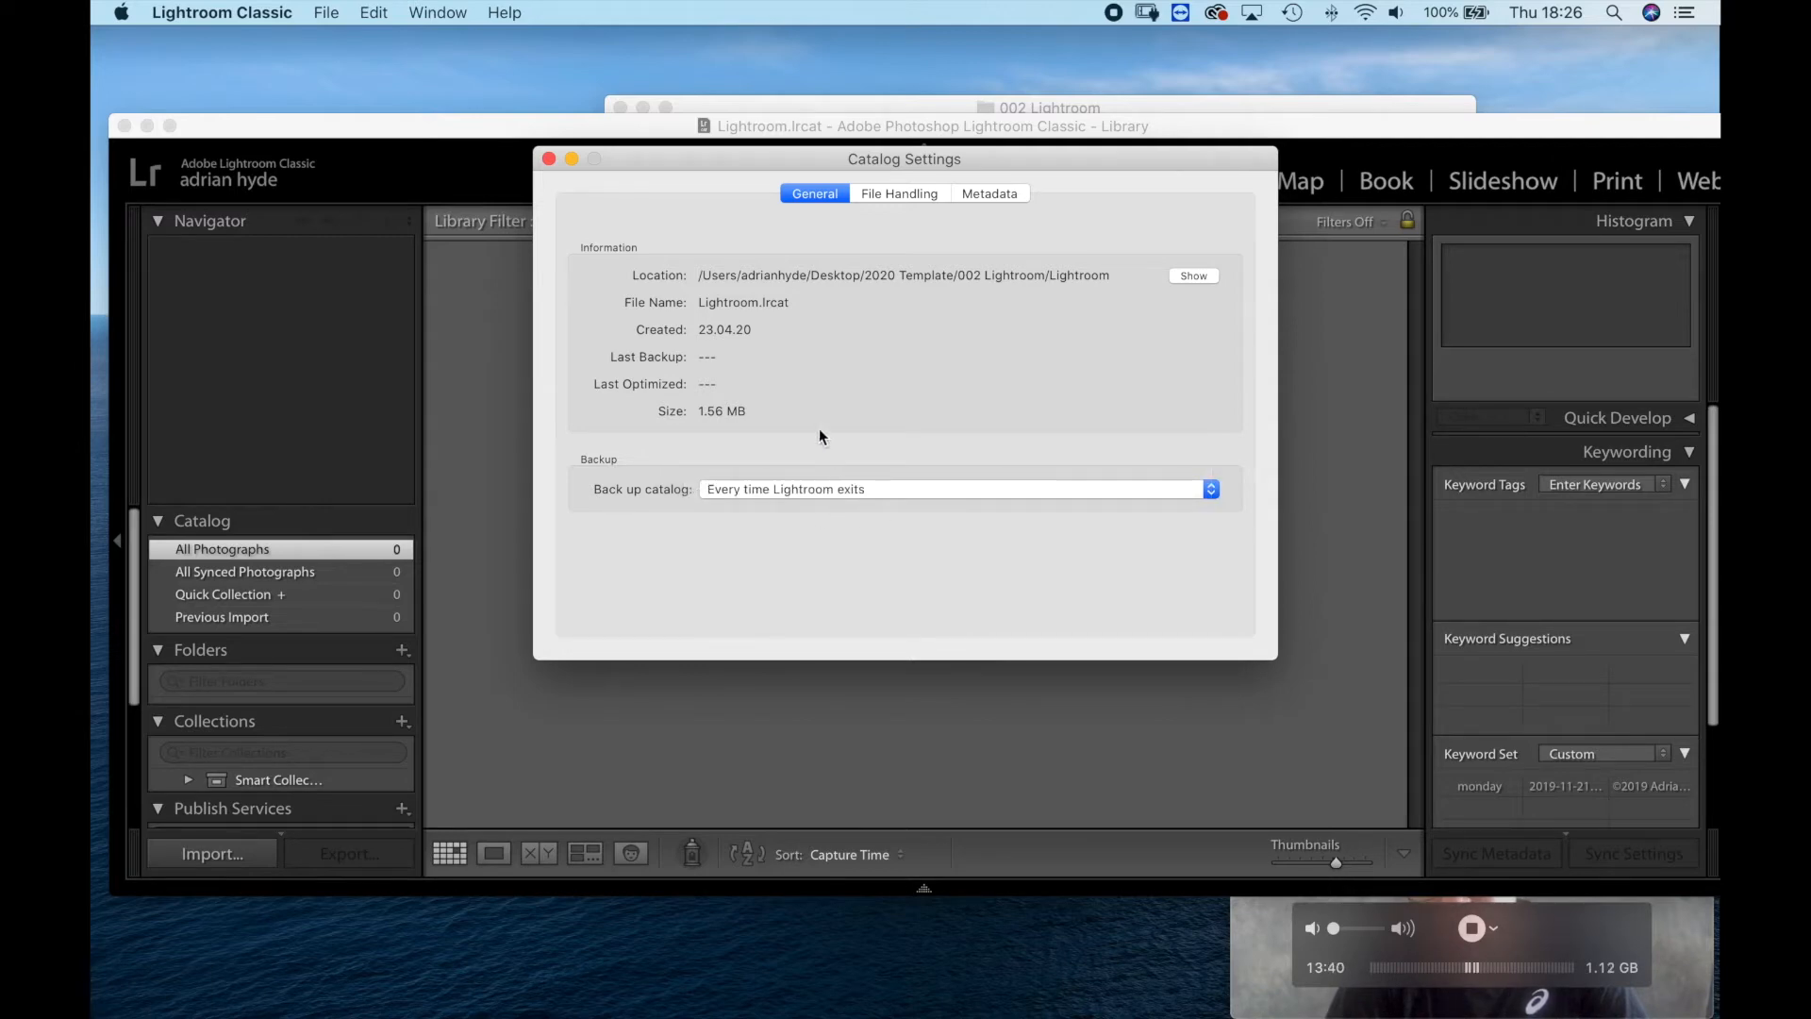
pyautogui.click(548, 159)
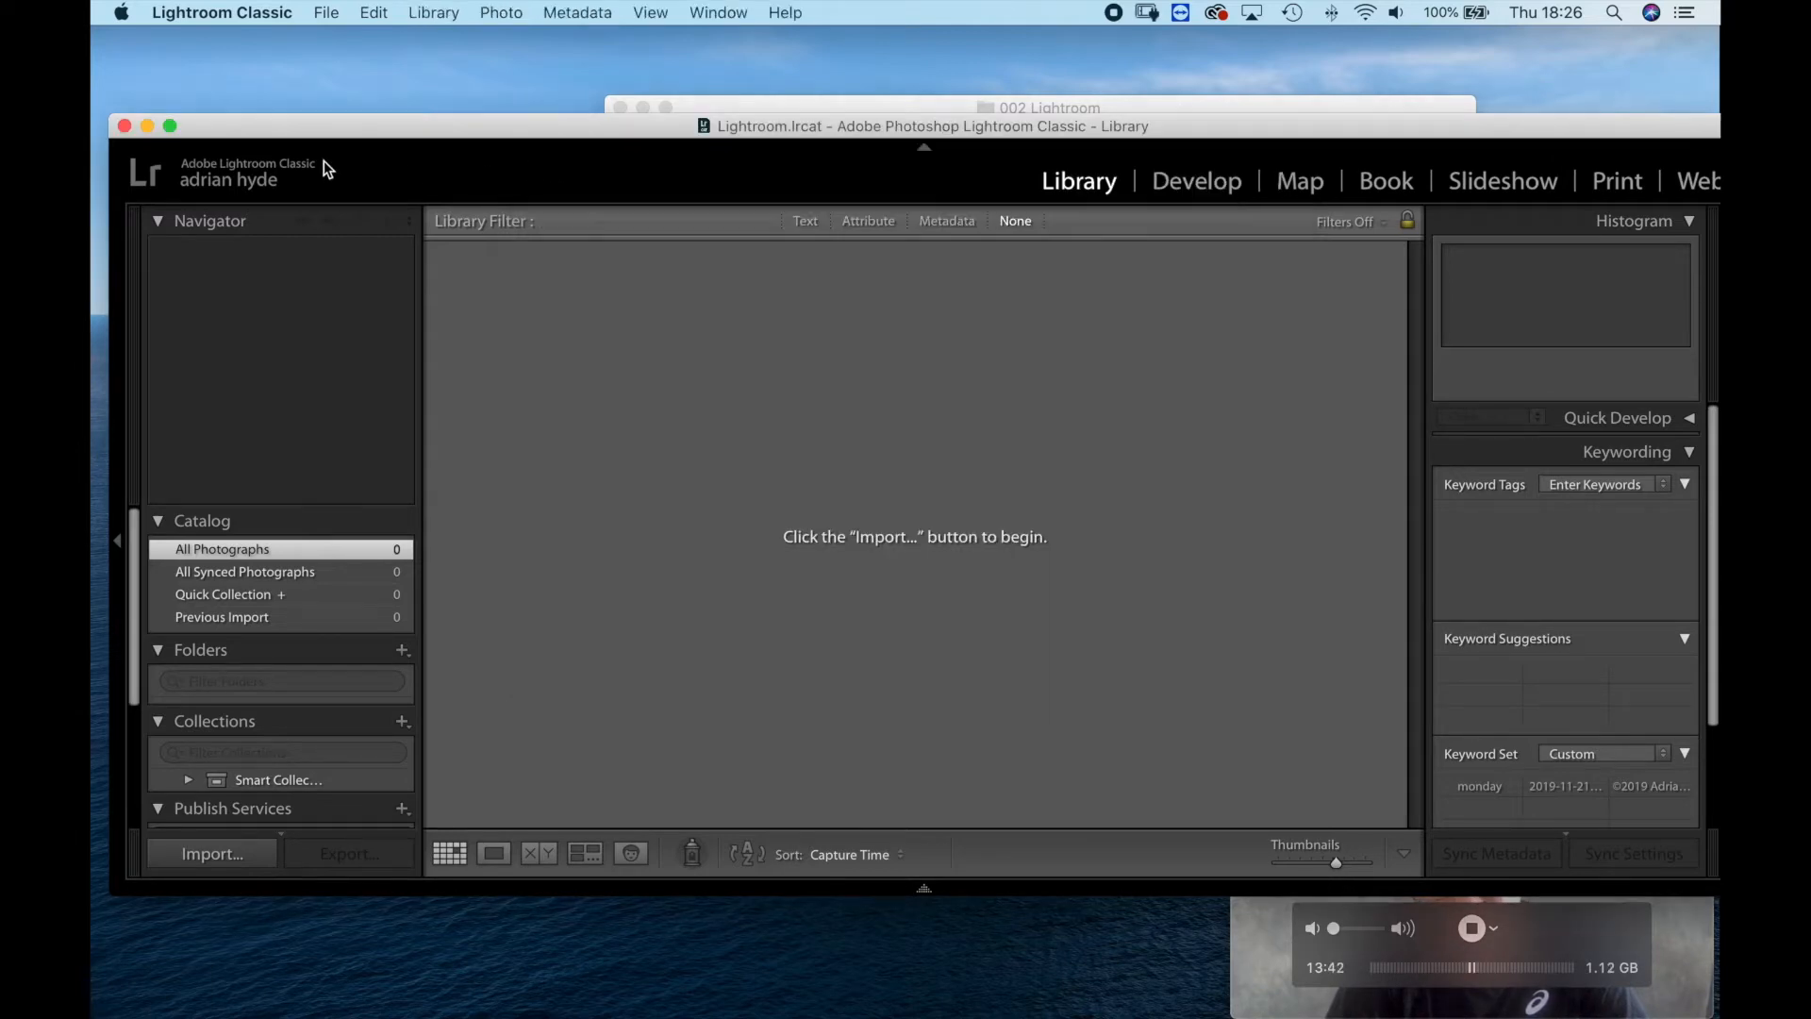
# Quit Lightroom and back up the catalog with the integrity test and optimization enabled.
pyautogui.click(124, 126)
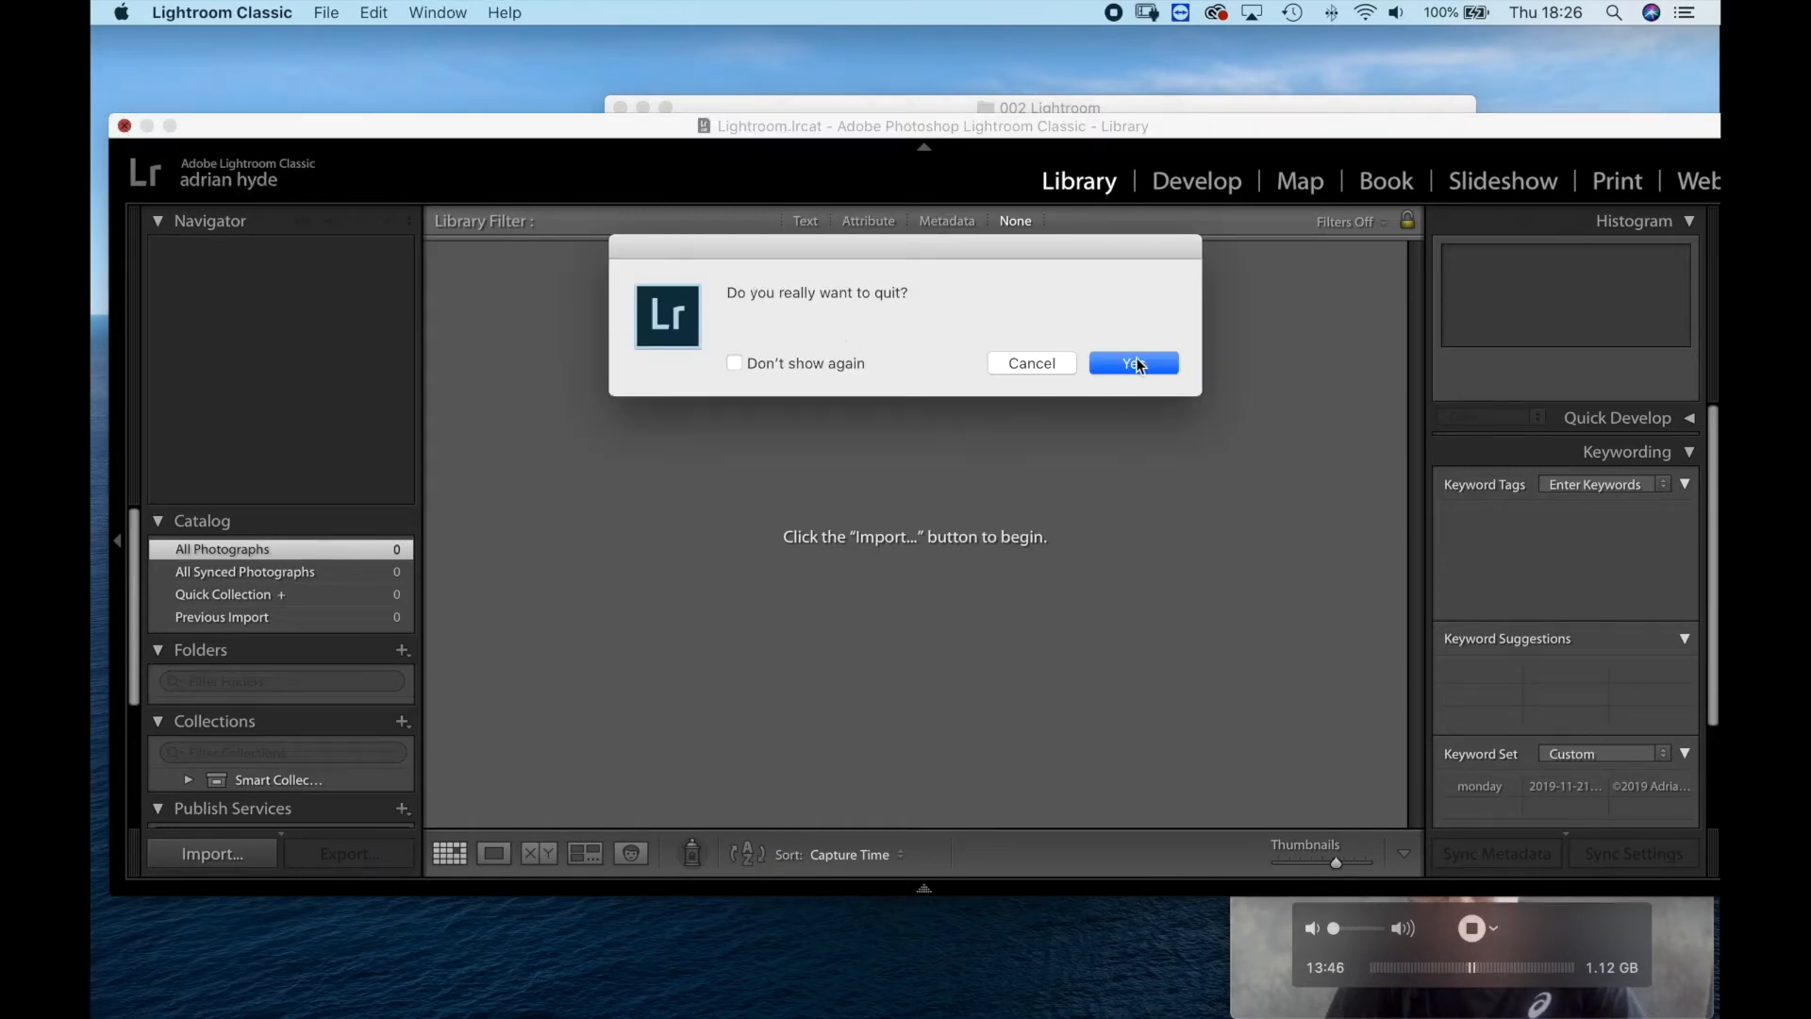
pyautogui.click(1135, 364)
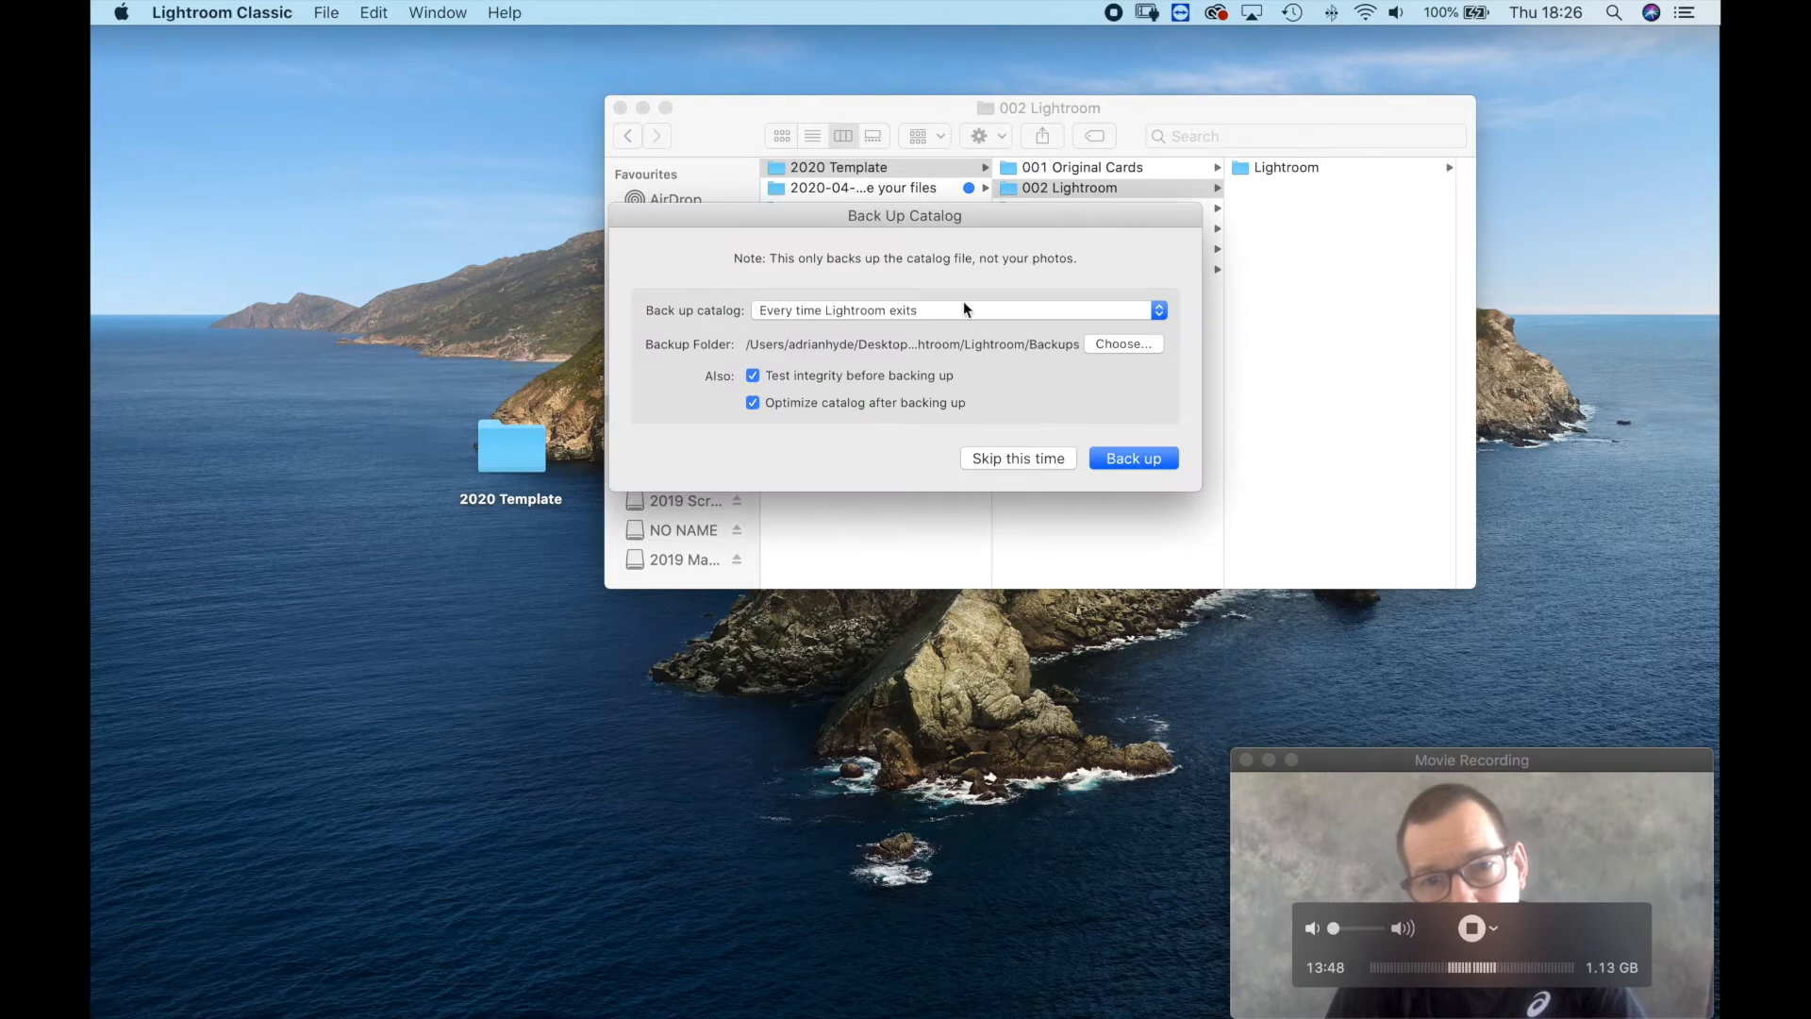
pyautogui.click(1136, 458)
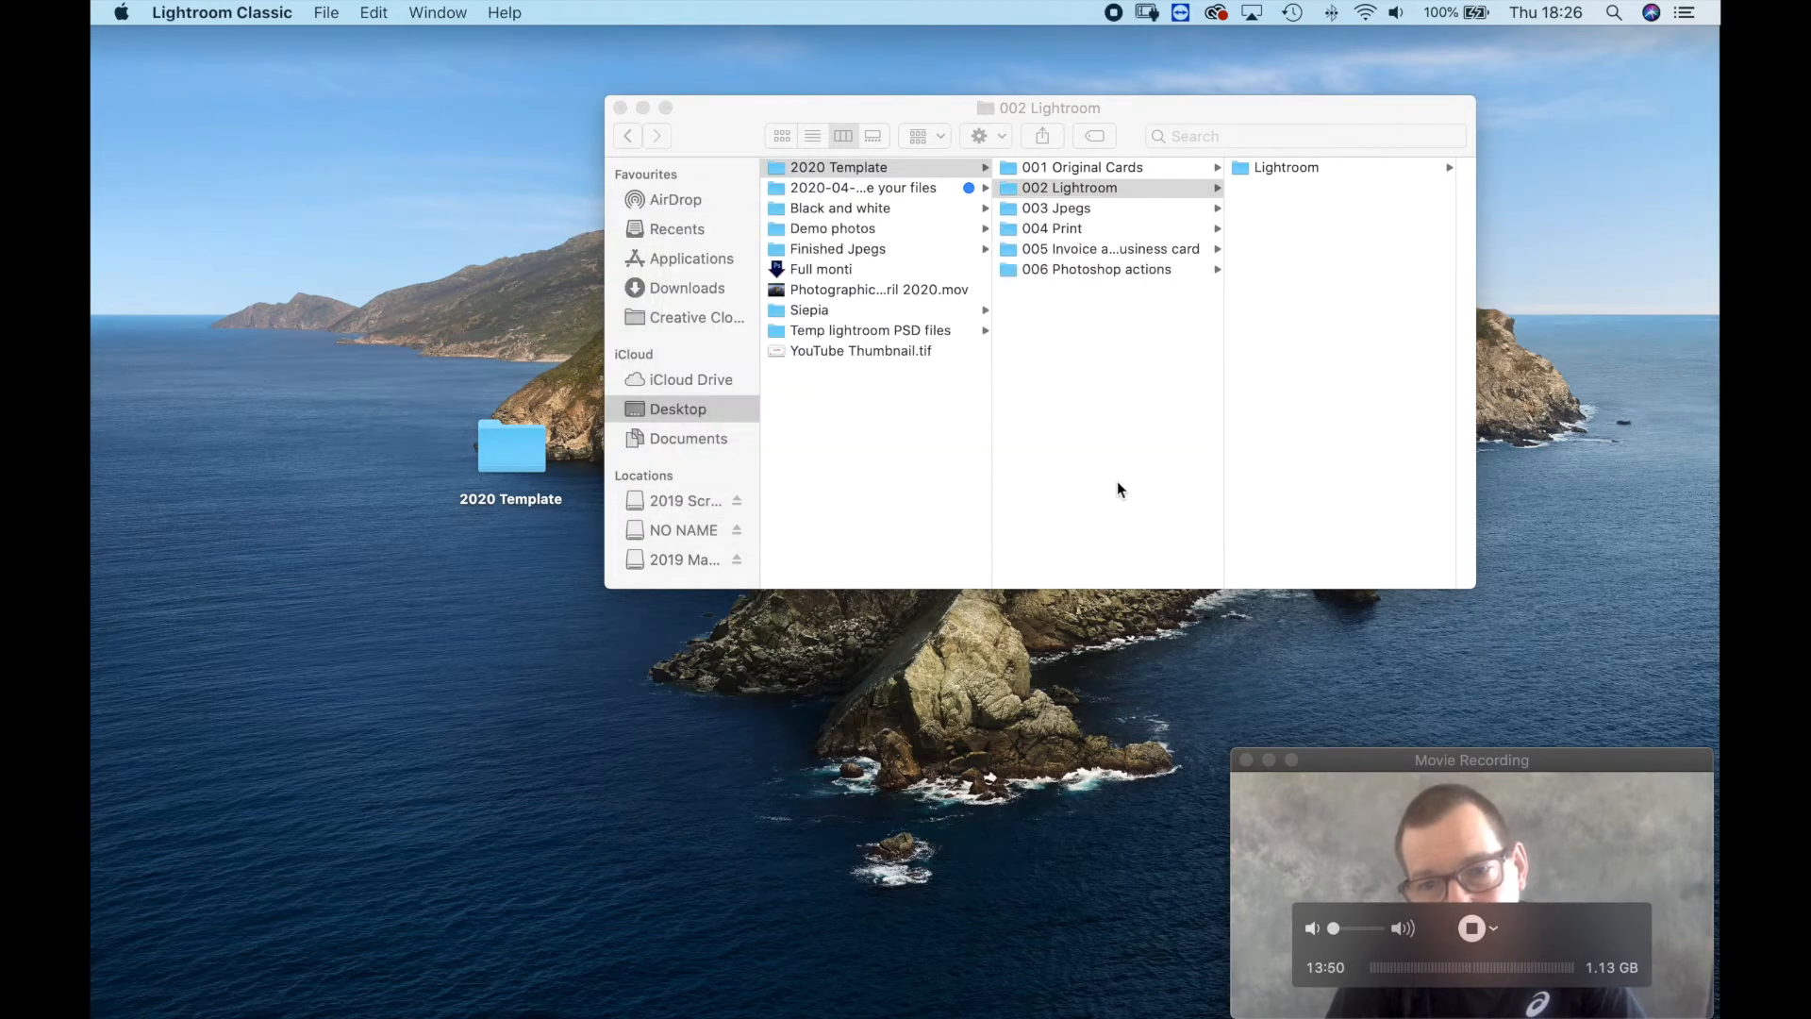
# In Finder, move the Backups folder and the three catalog files from the nested Lightroom folder up into 002 Lightroom.
pyautogui.moveTo(715, 126); pyautogui.dragTo(560, 119)
pyautogui.click(1132, 162)
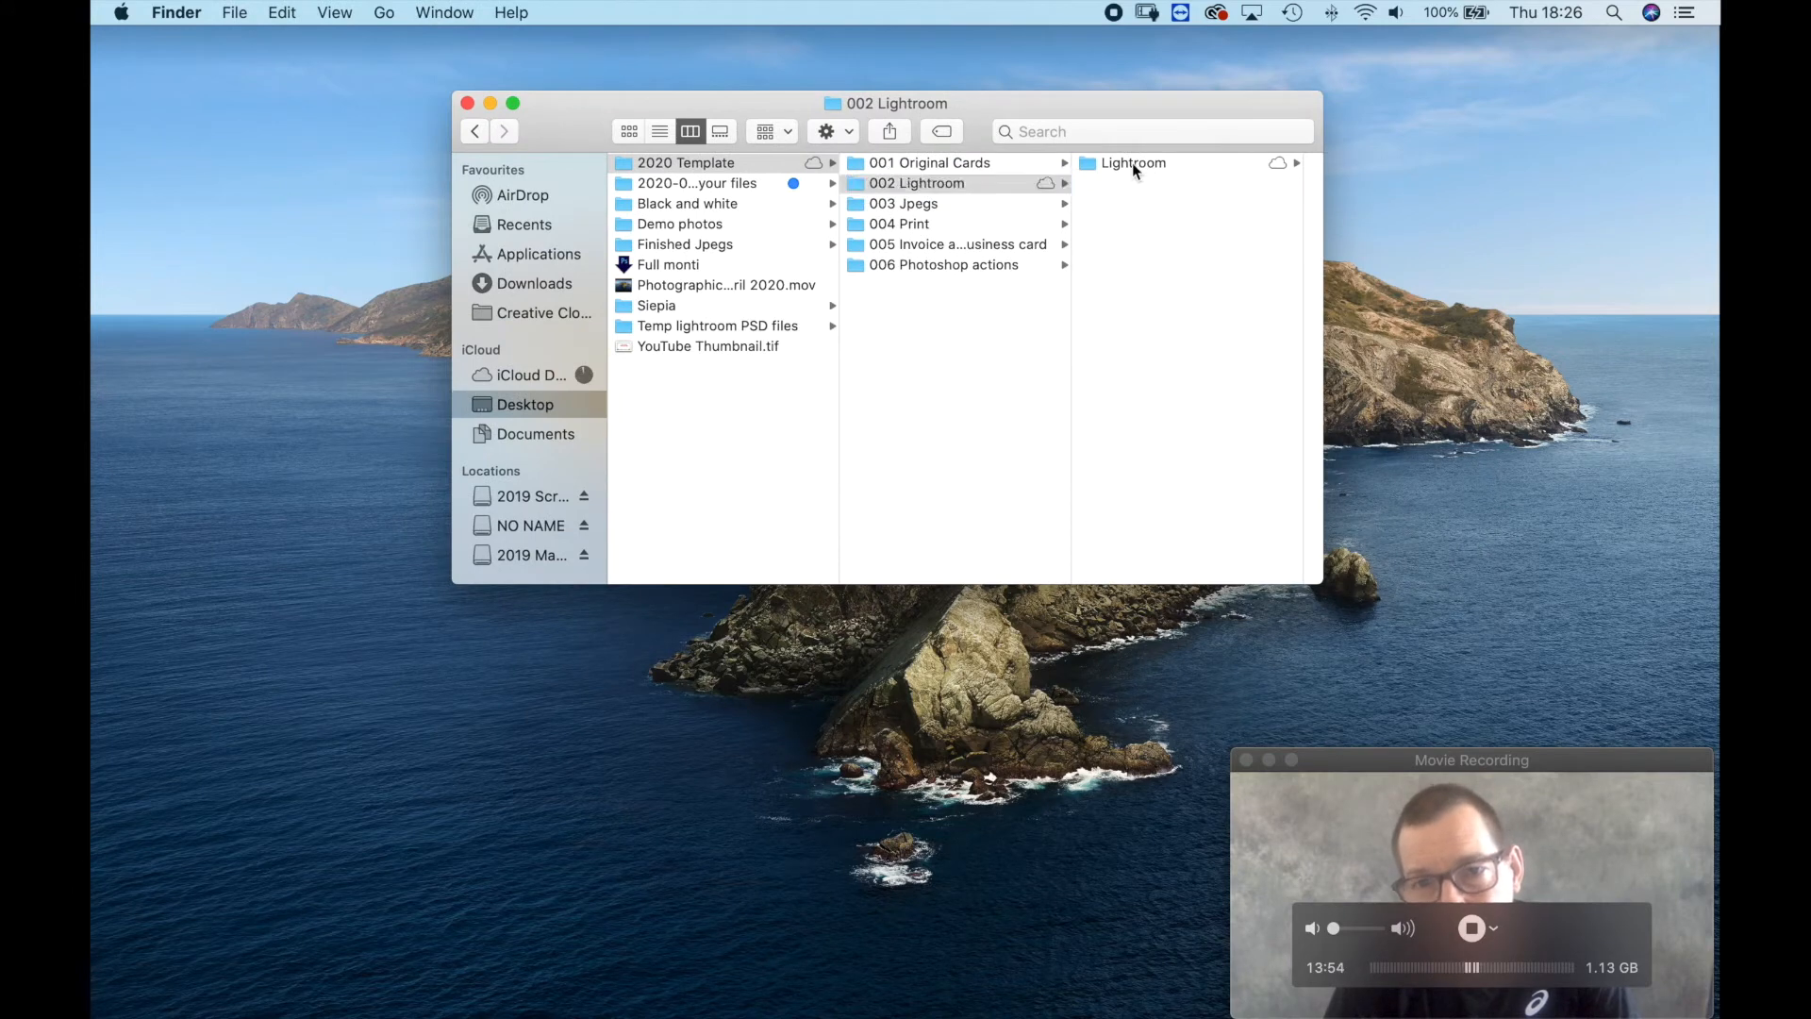
pyautogui.moveTo(1161, 283); pyautogui.dragTo(1151, 183)
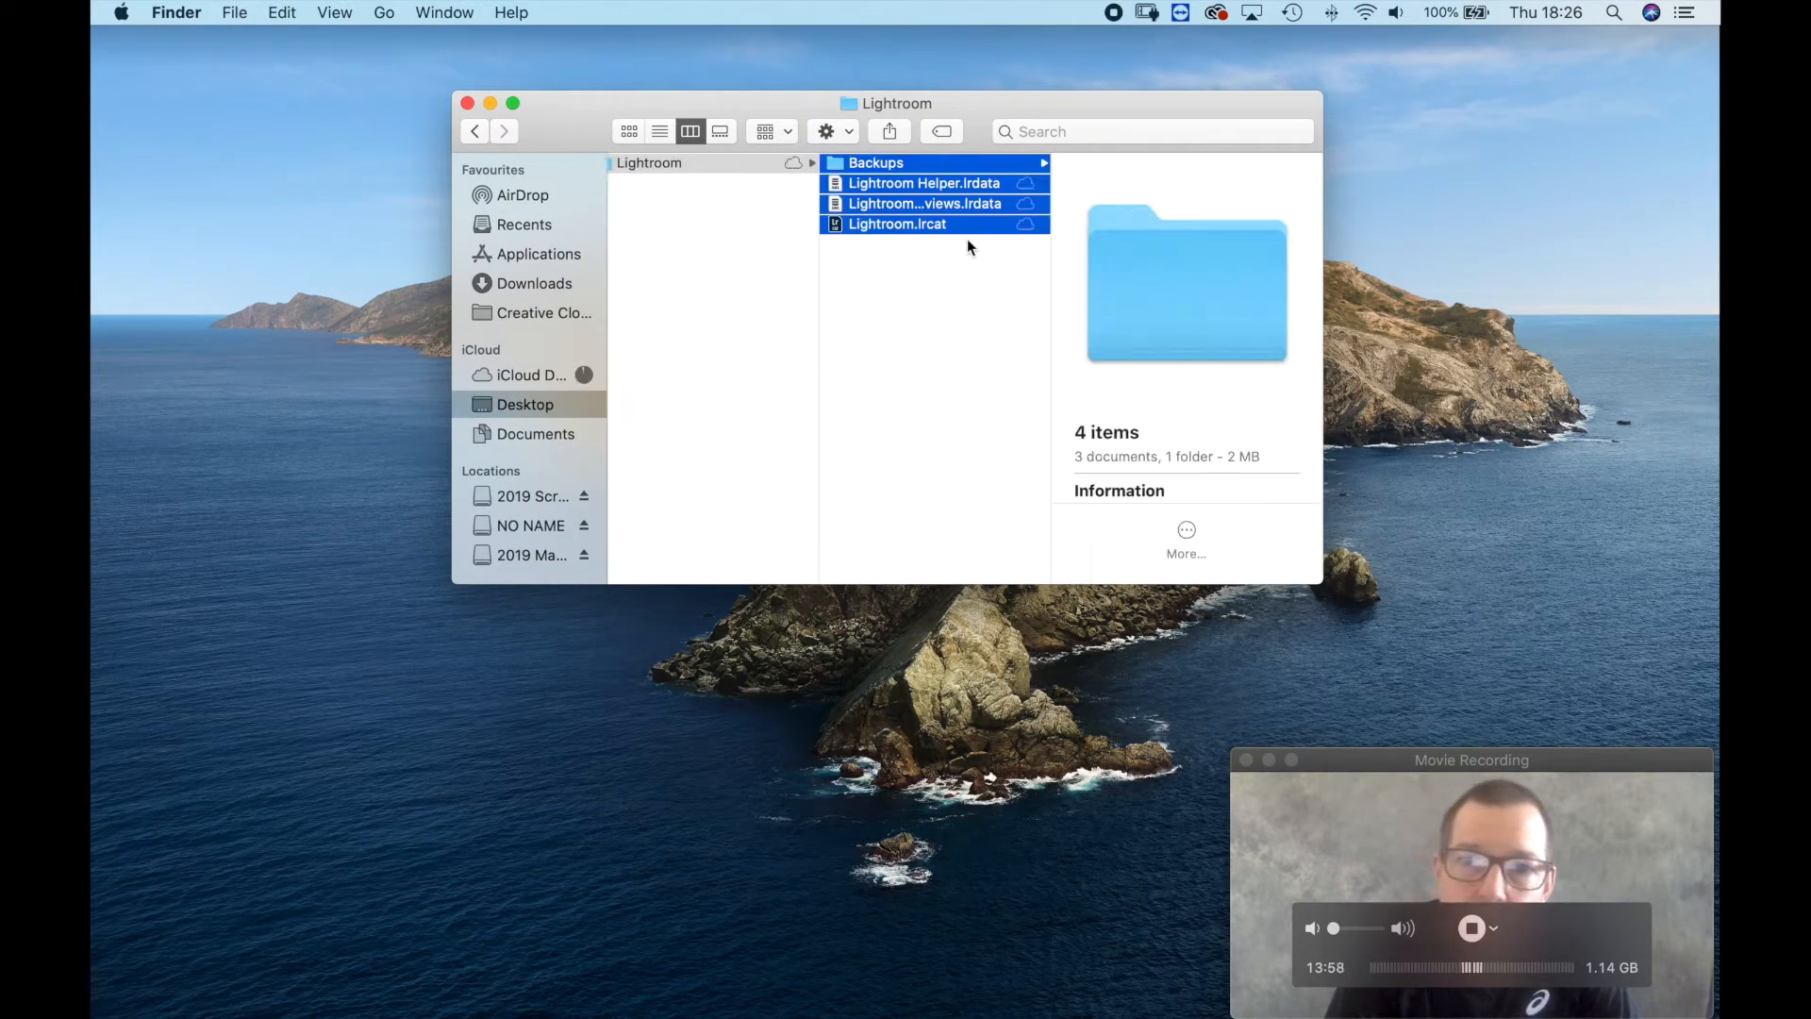
pyautogui.moveTo(904, 222); pyautogui.dragTo(732, 315)
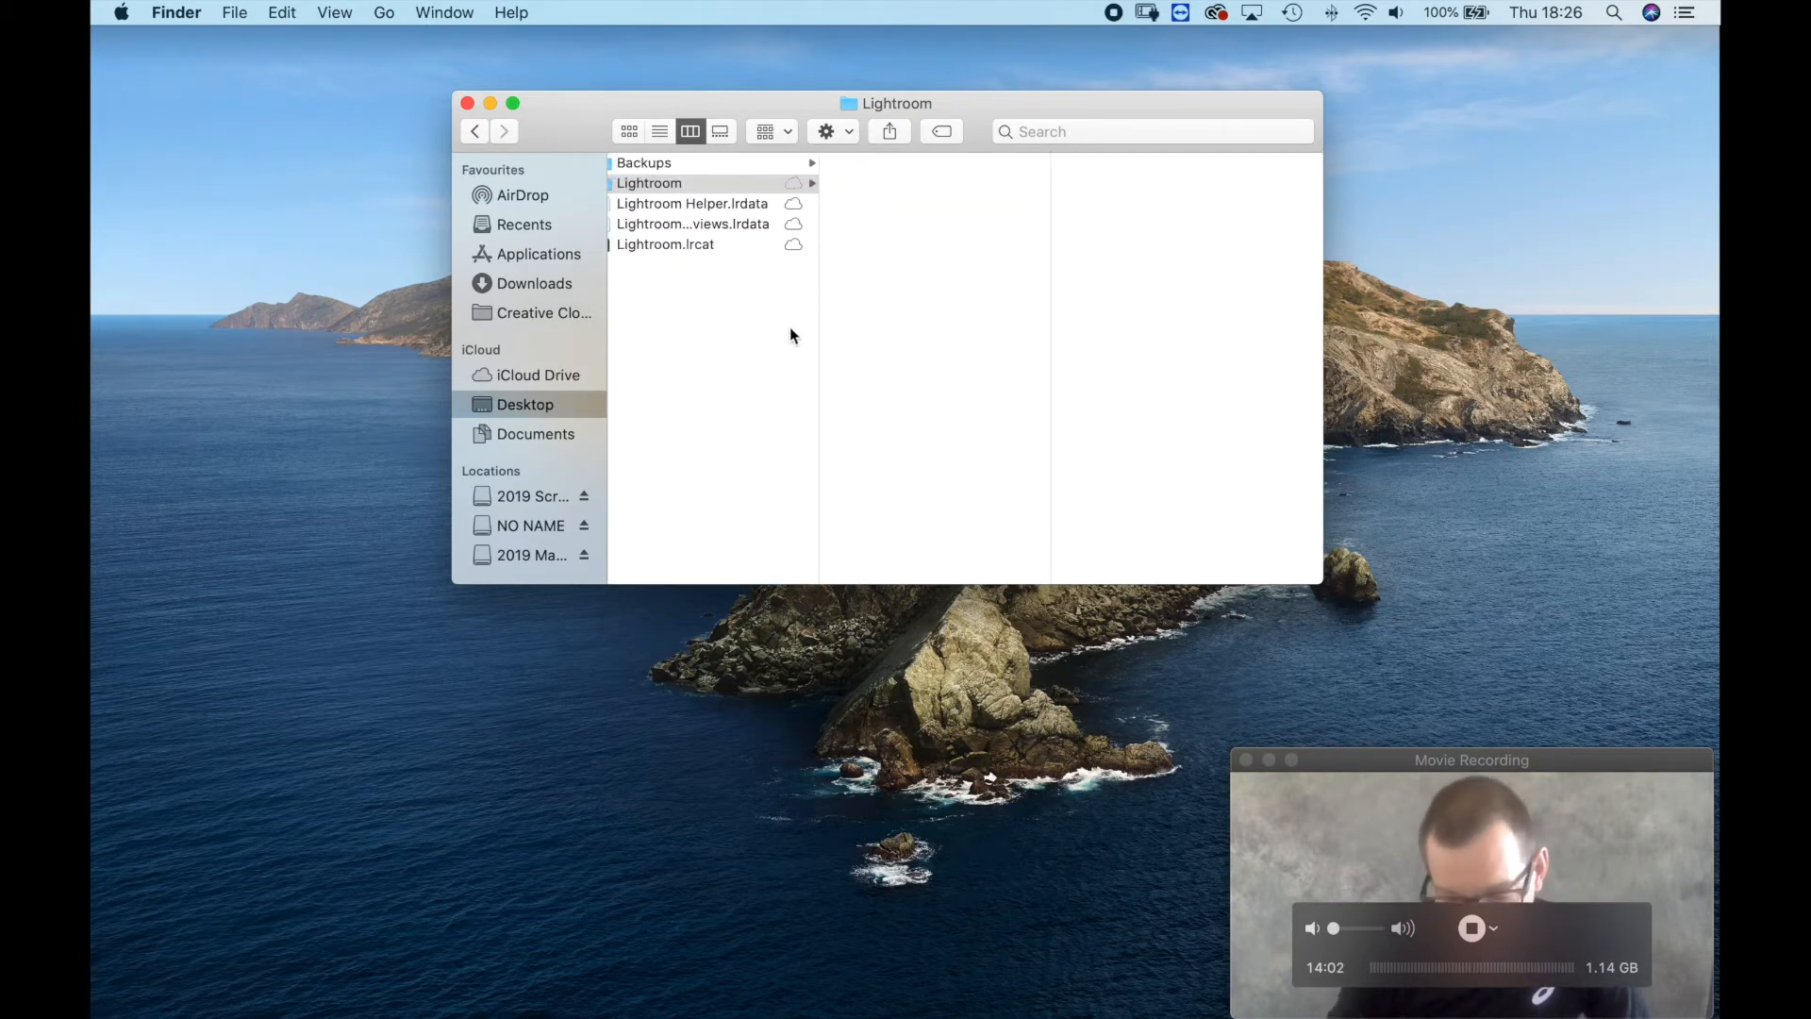
# Delete the emptied Lightroom subfolder from 002 Lightroom.
pyautogui.hscroll(-2, 768, 328)
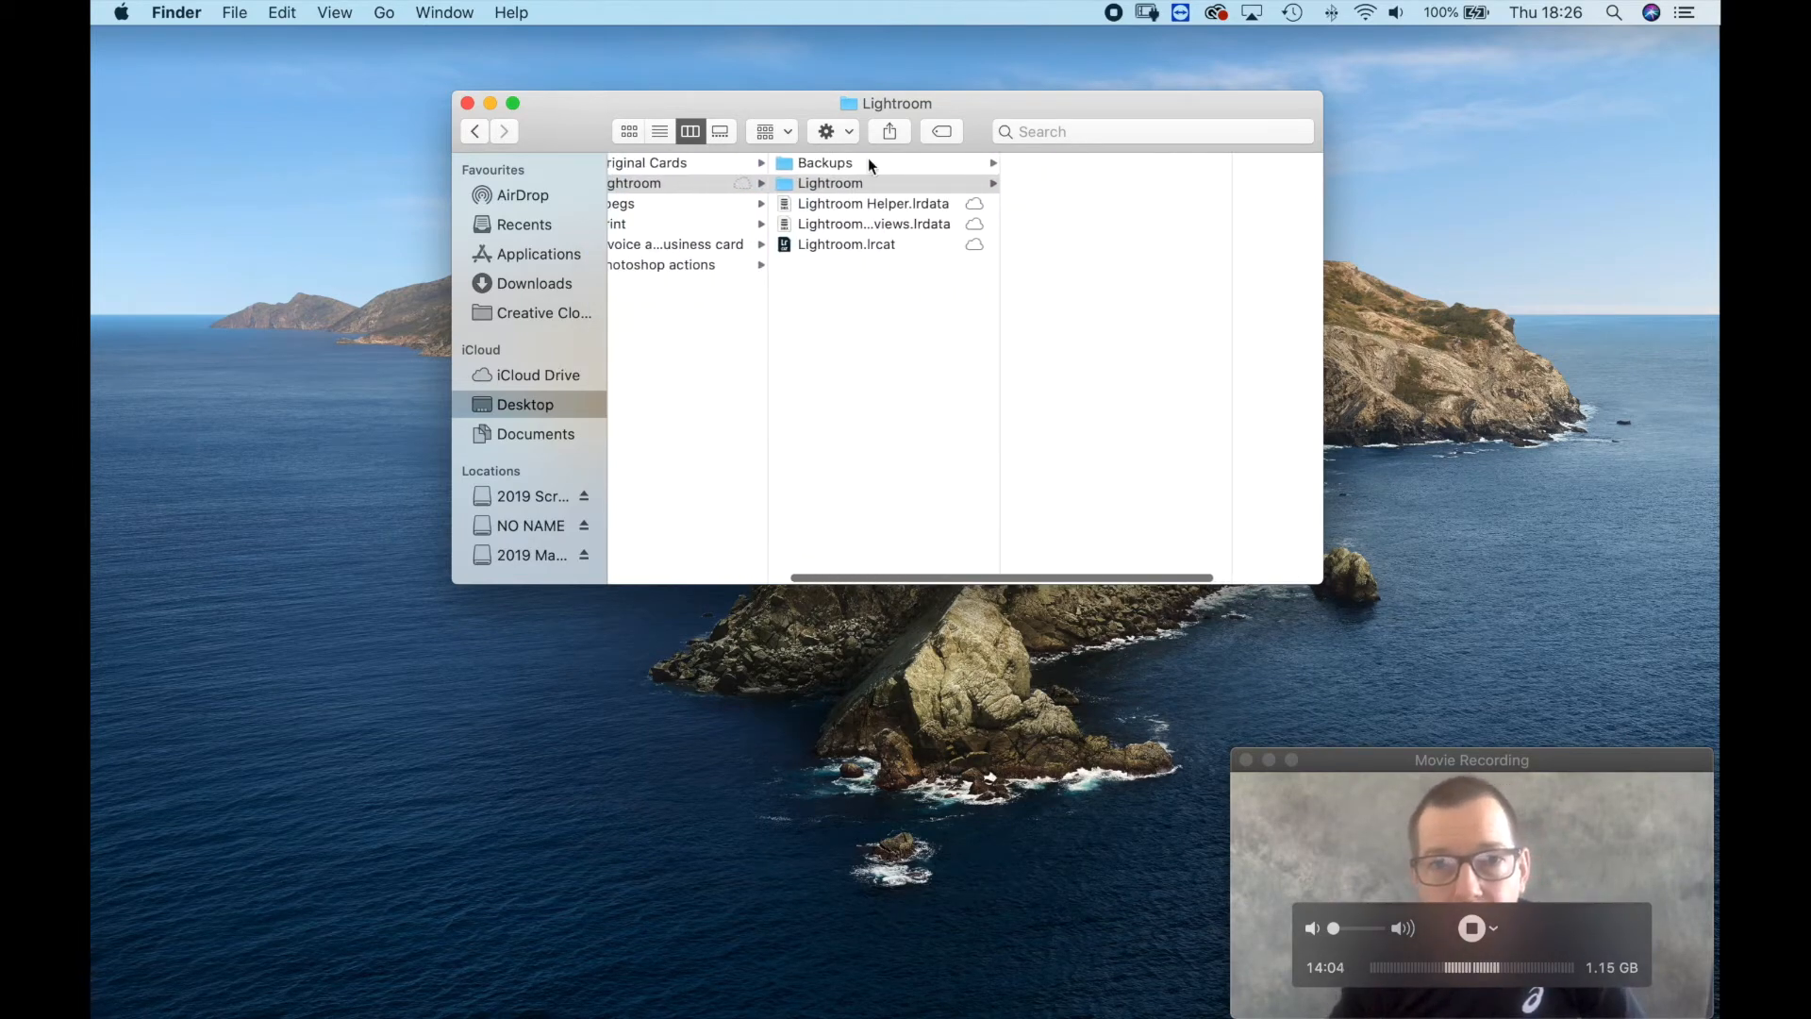
pyautogui.click(823, 183)
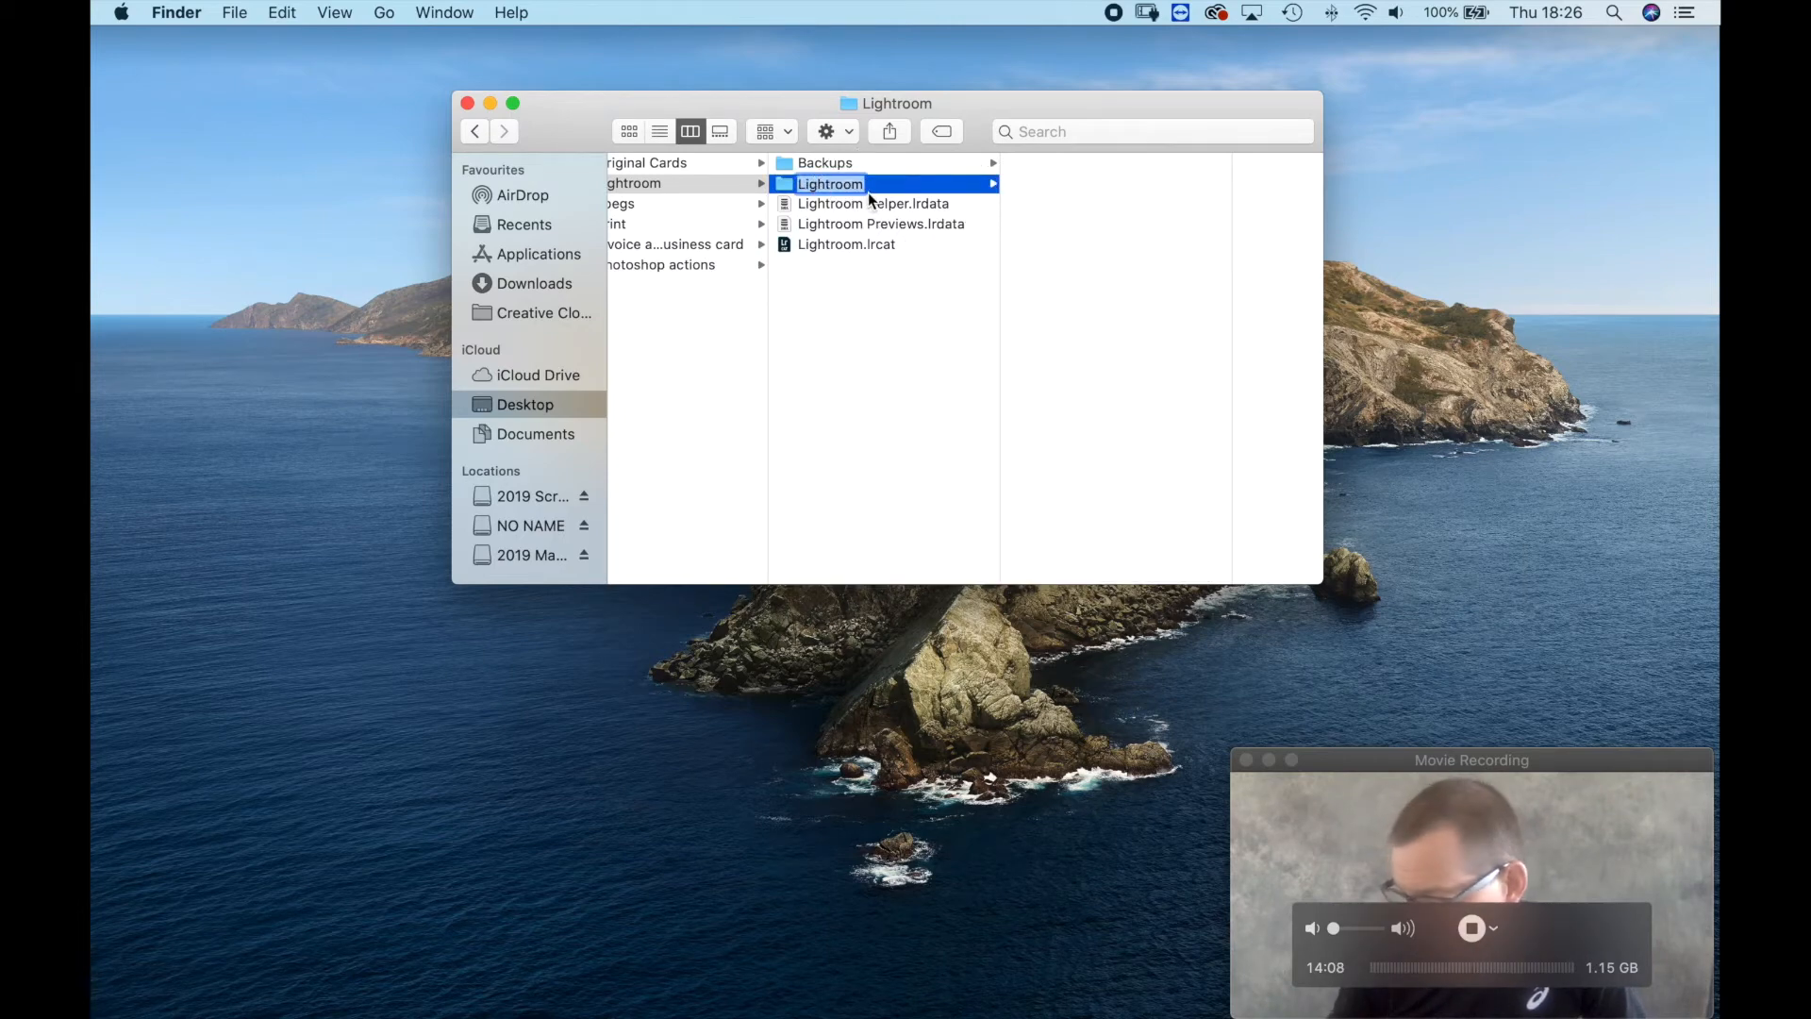
pyautogui.press('Return')
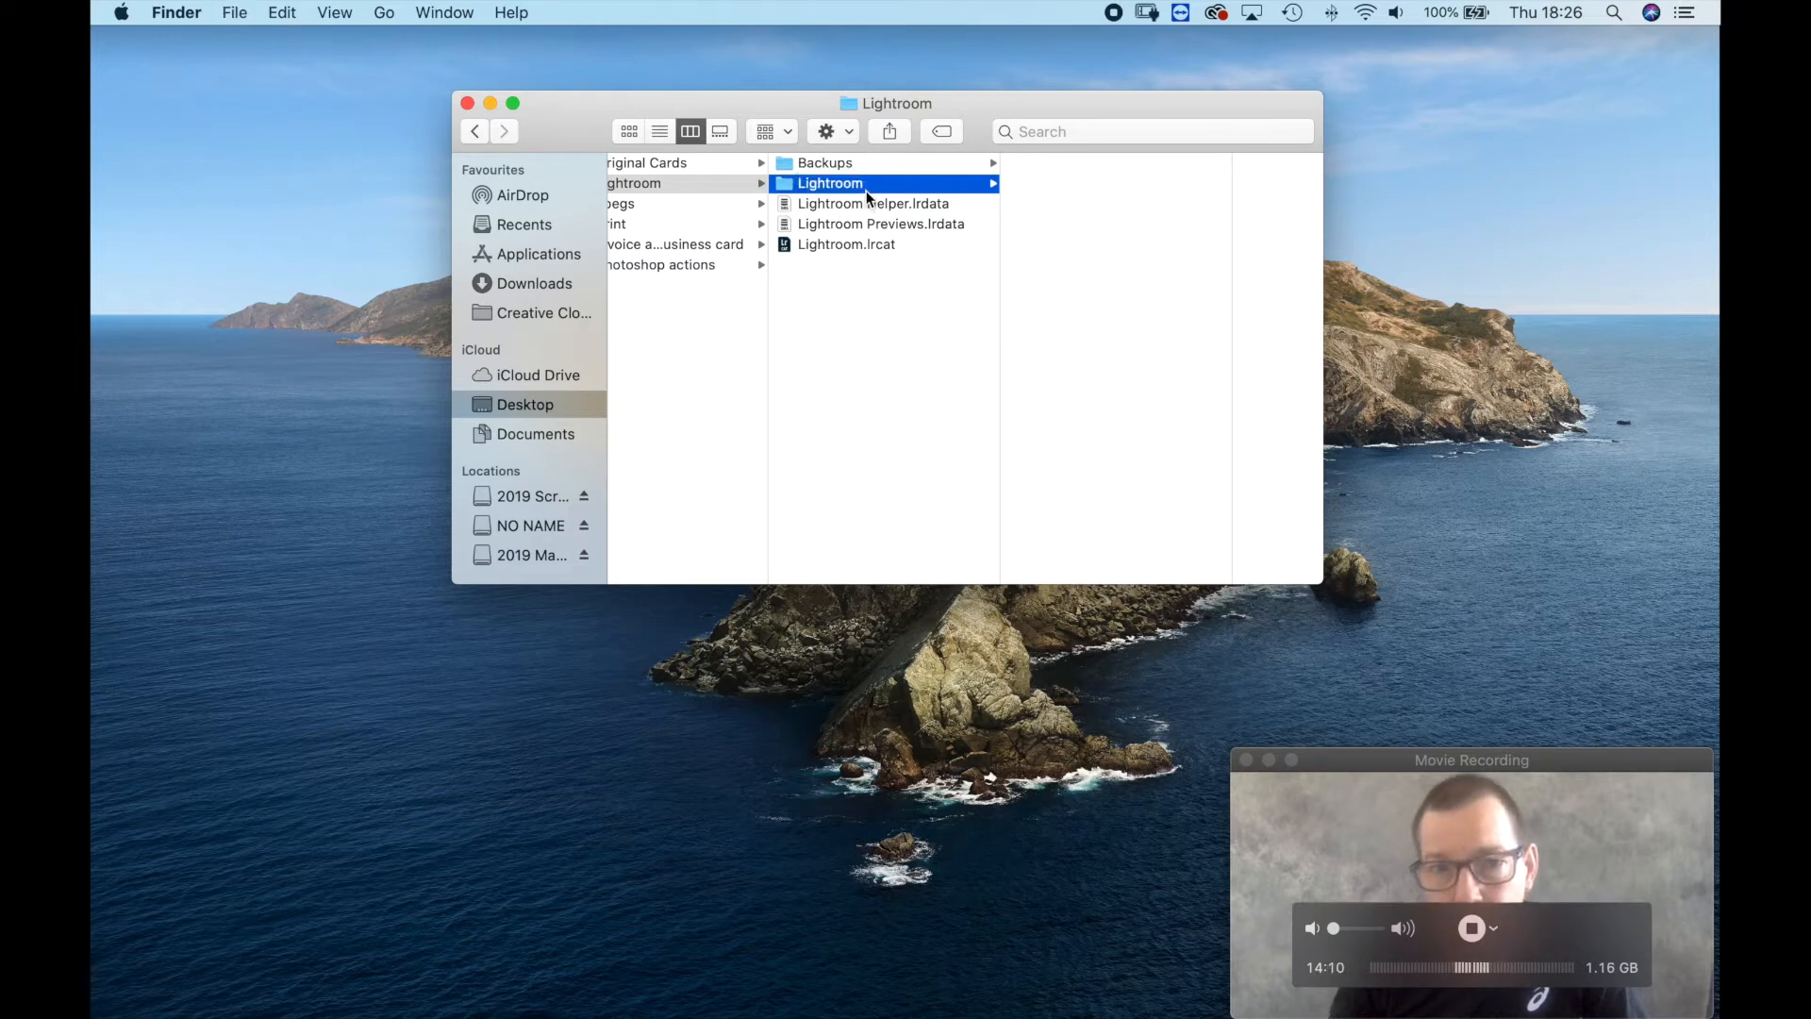
pyautogui.press('super+BackSpace')
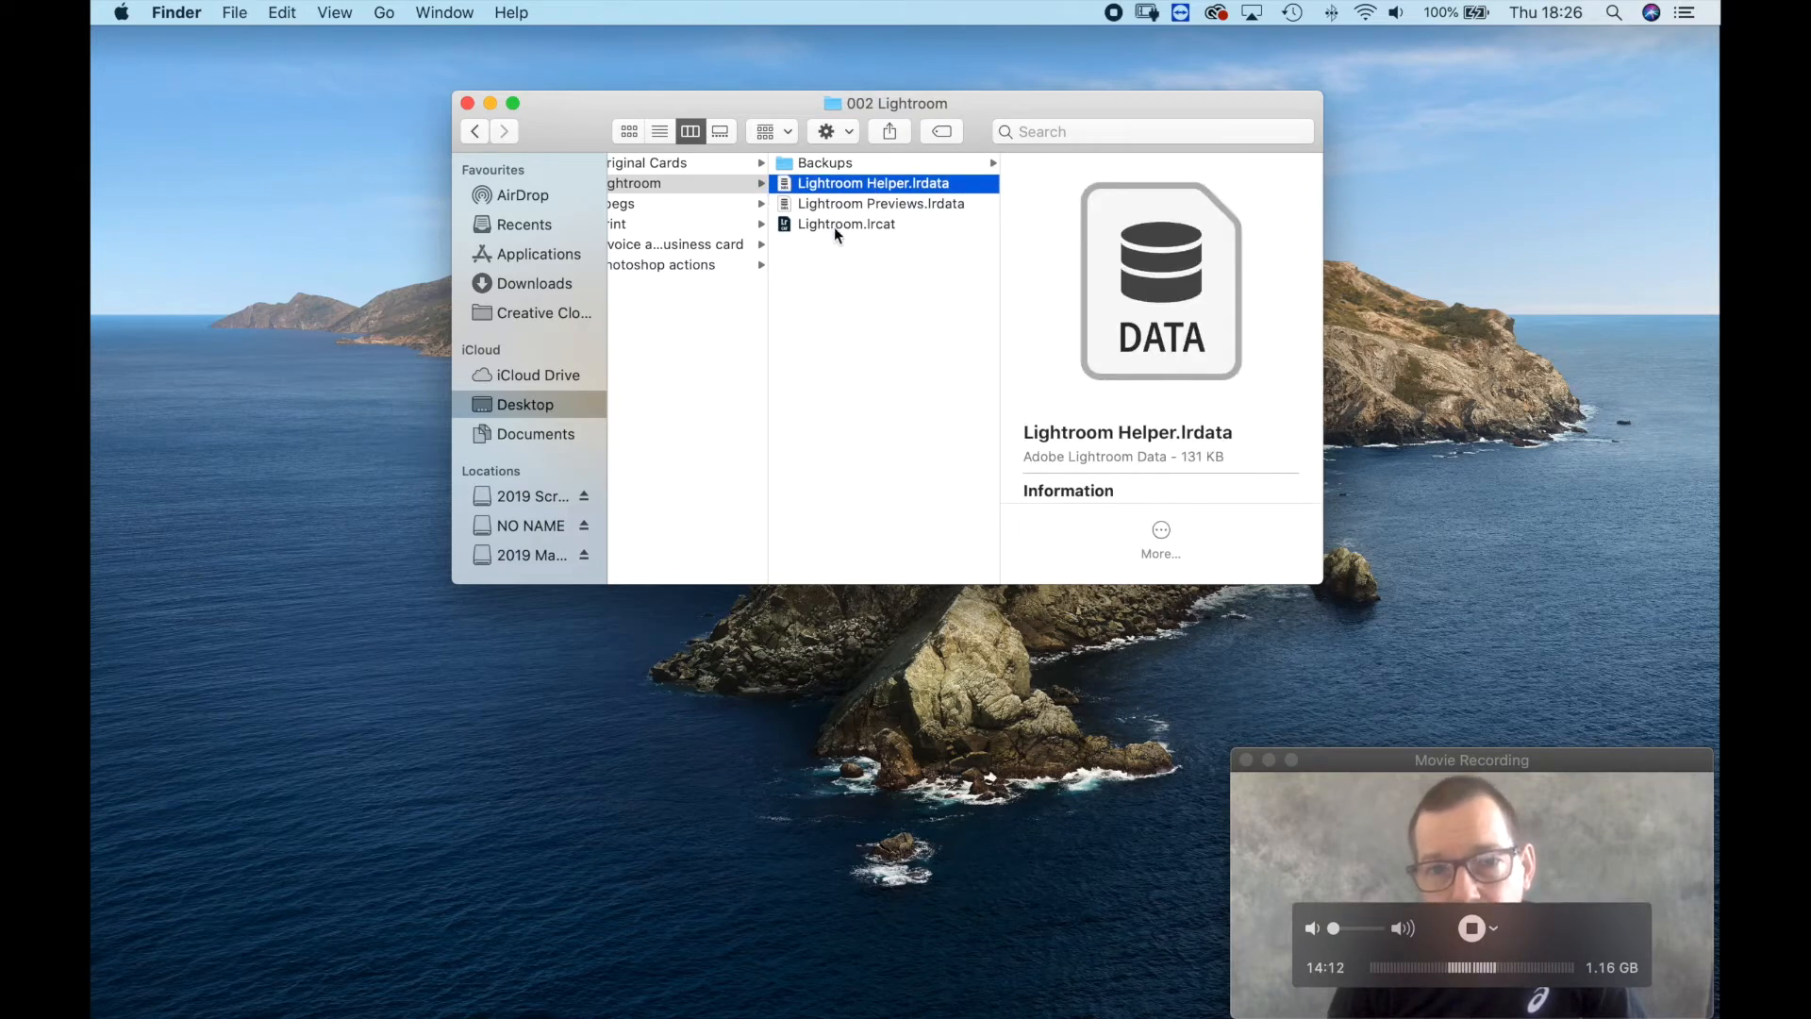
# Rename the Lightroom.lrcat catalog file in 002 Lightroom as "remane me.lrcat".
pyautogui.click(828, 224)
pyautogui.press('Return')
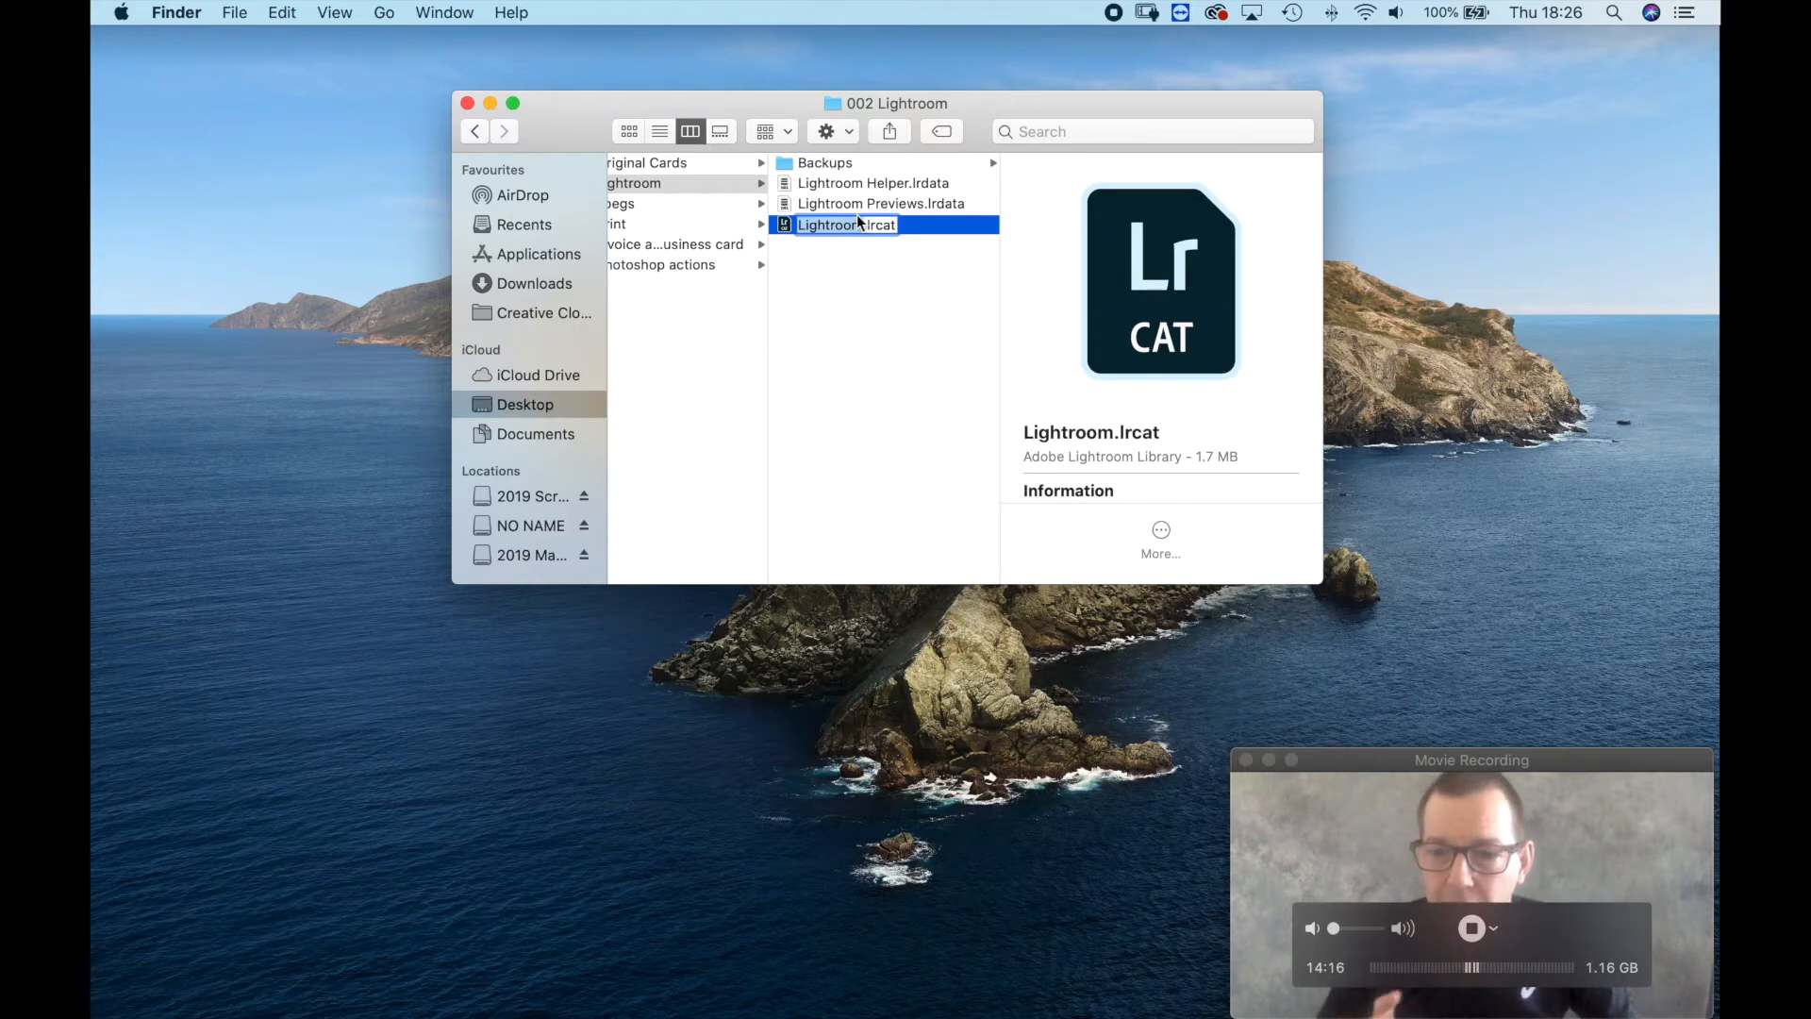
pyautogui.write('re')
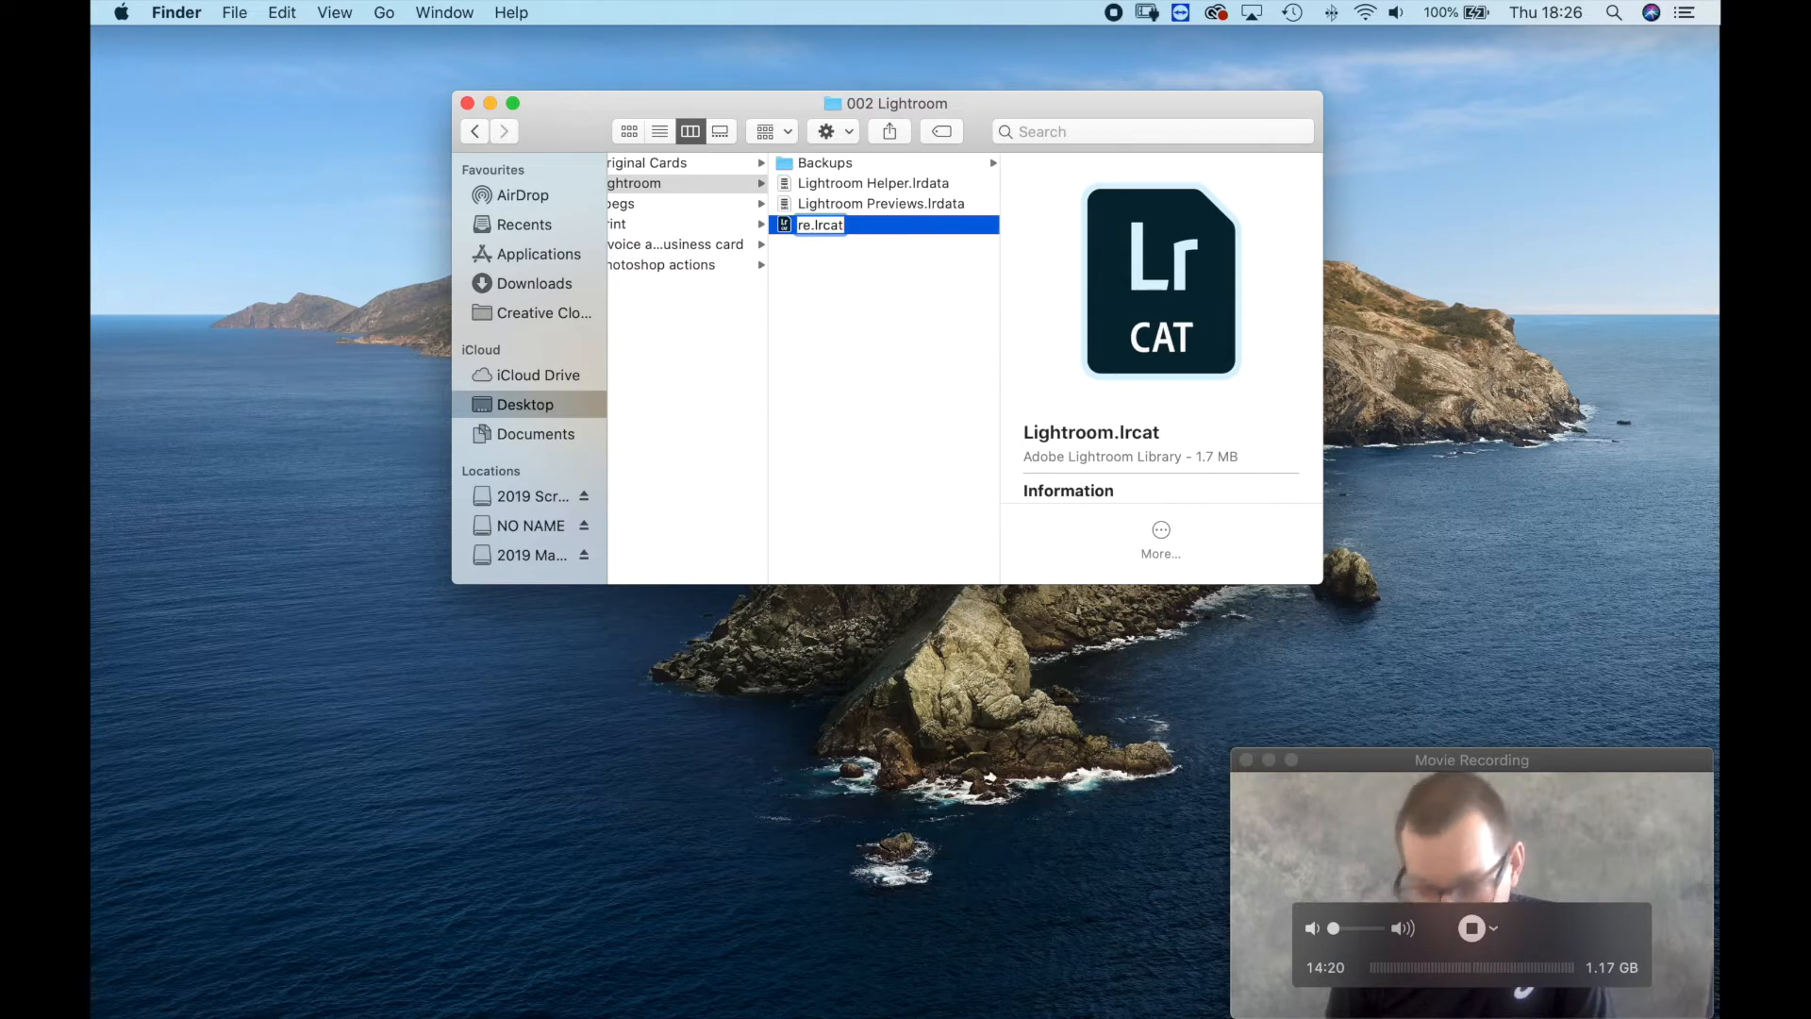
pyautogui.write('mane me')
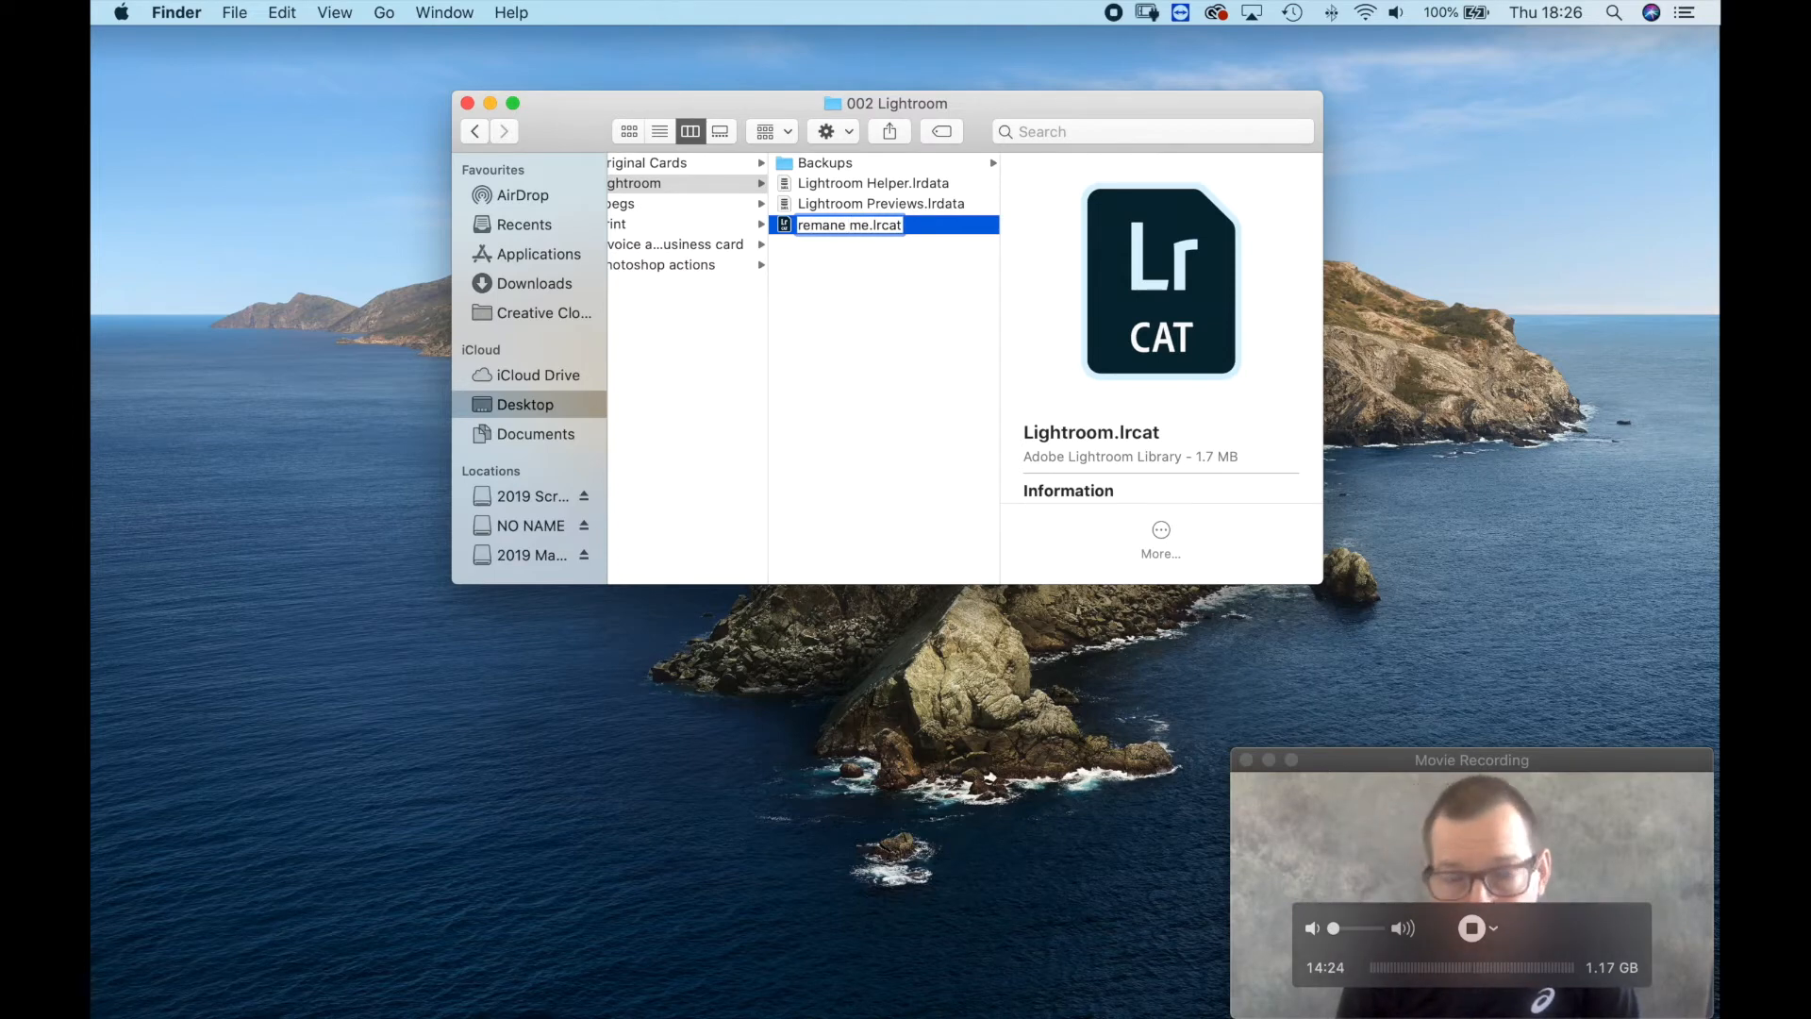
pyautogui.press('Return')
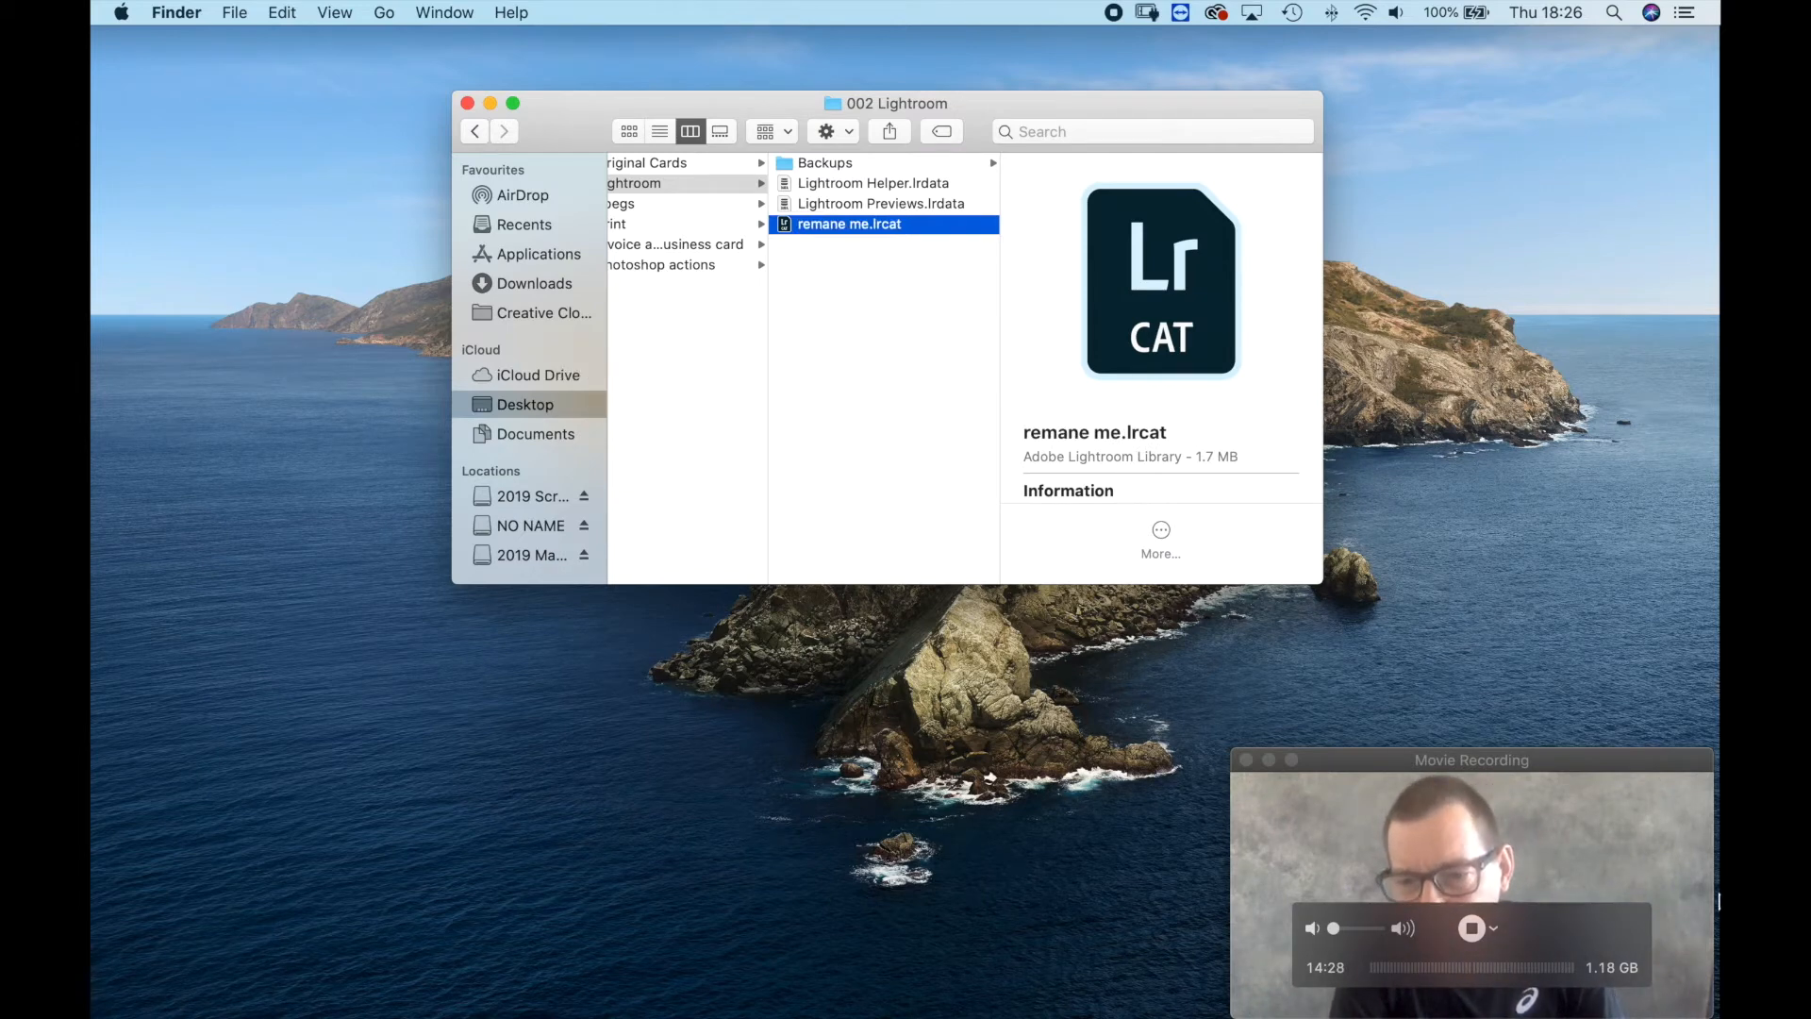
# Switch to QuickTime Player, raise and enlarge the movie recording window, and shift its playback controls toward its lower edge.
pyautogui.click(1594, 924)
pyautogui.moveTo(1636, 772); pyautogui.dragTo(1585, 730)
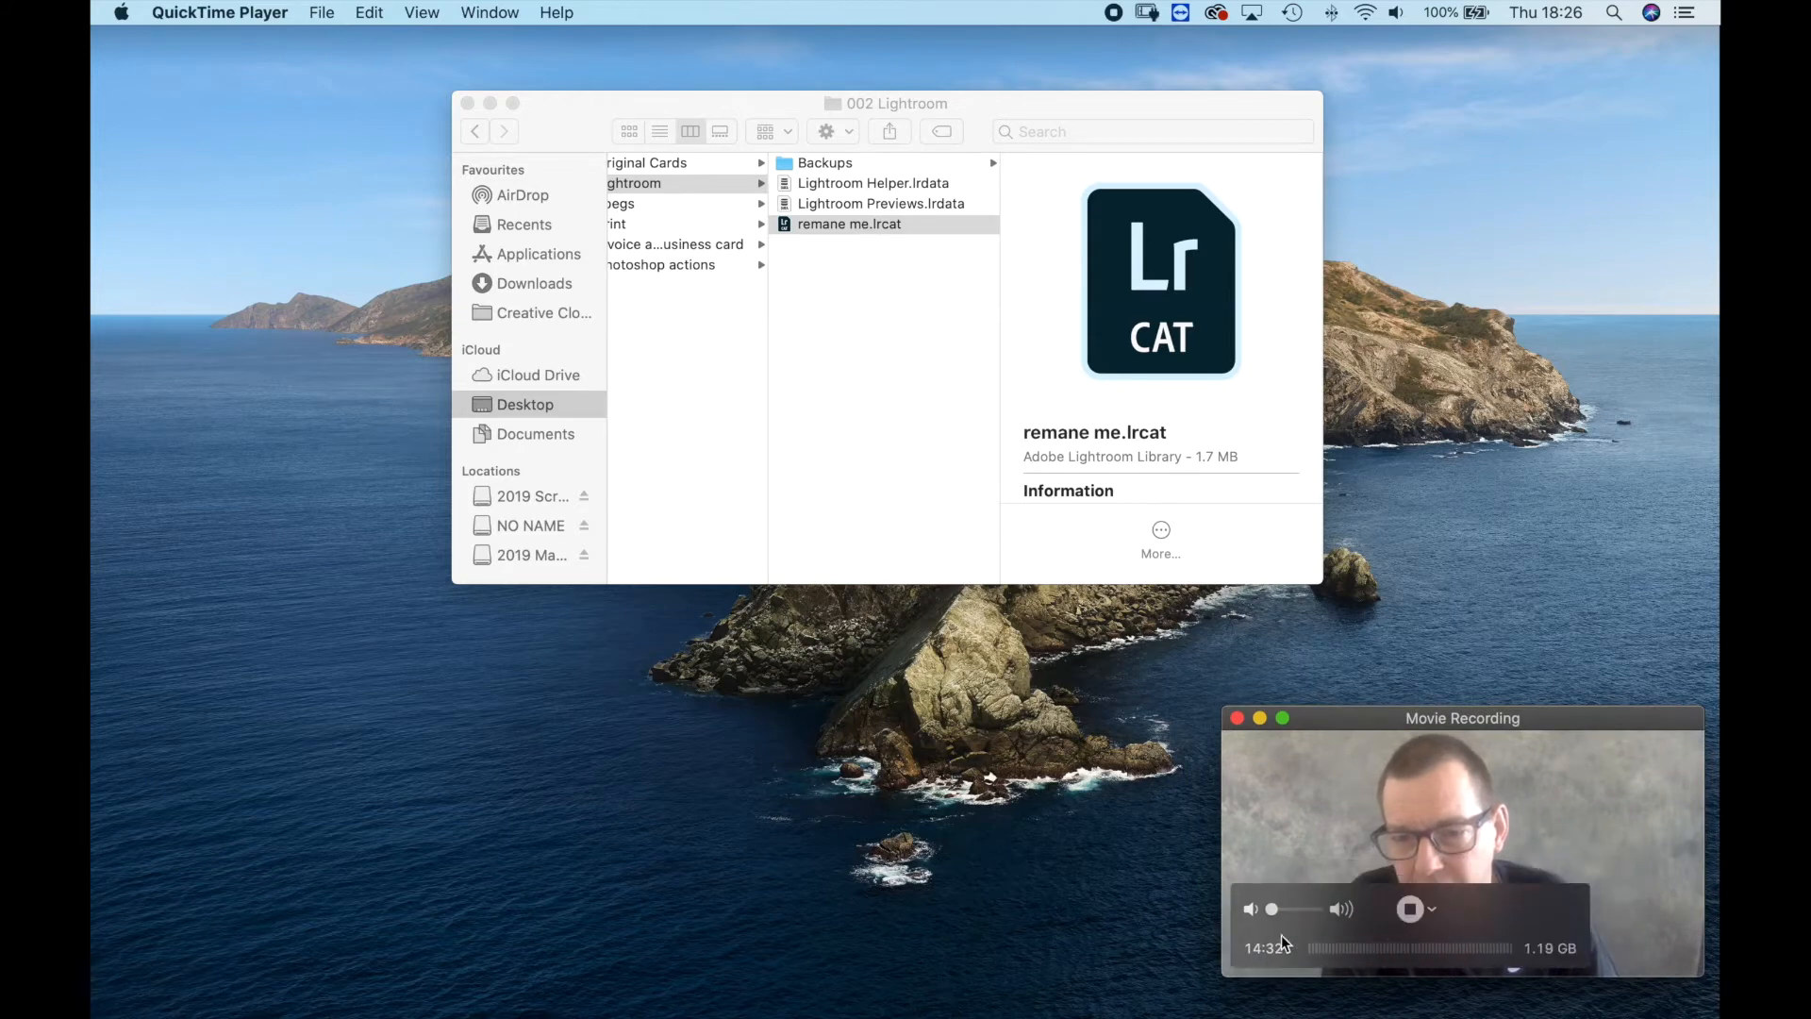
pyautogui.moveTo(1567, 717); pyautogui.dragTo(1559, 691)
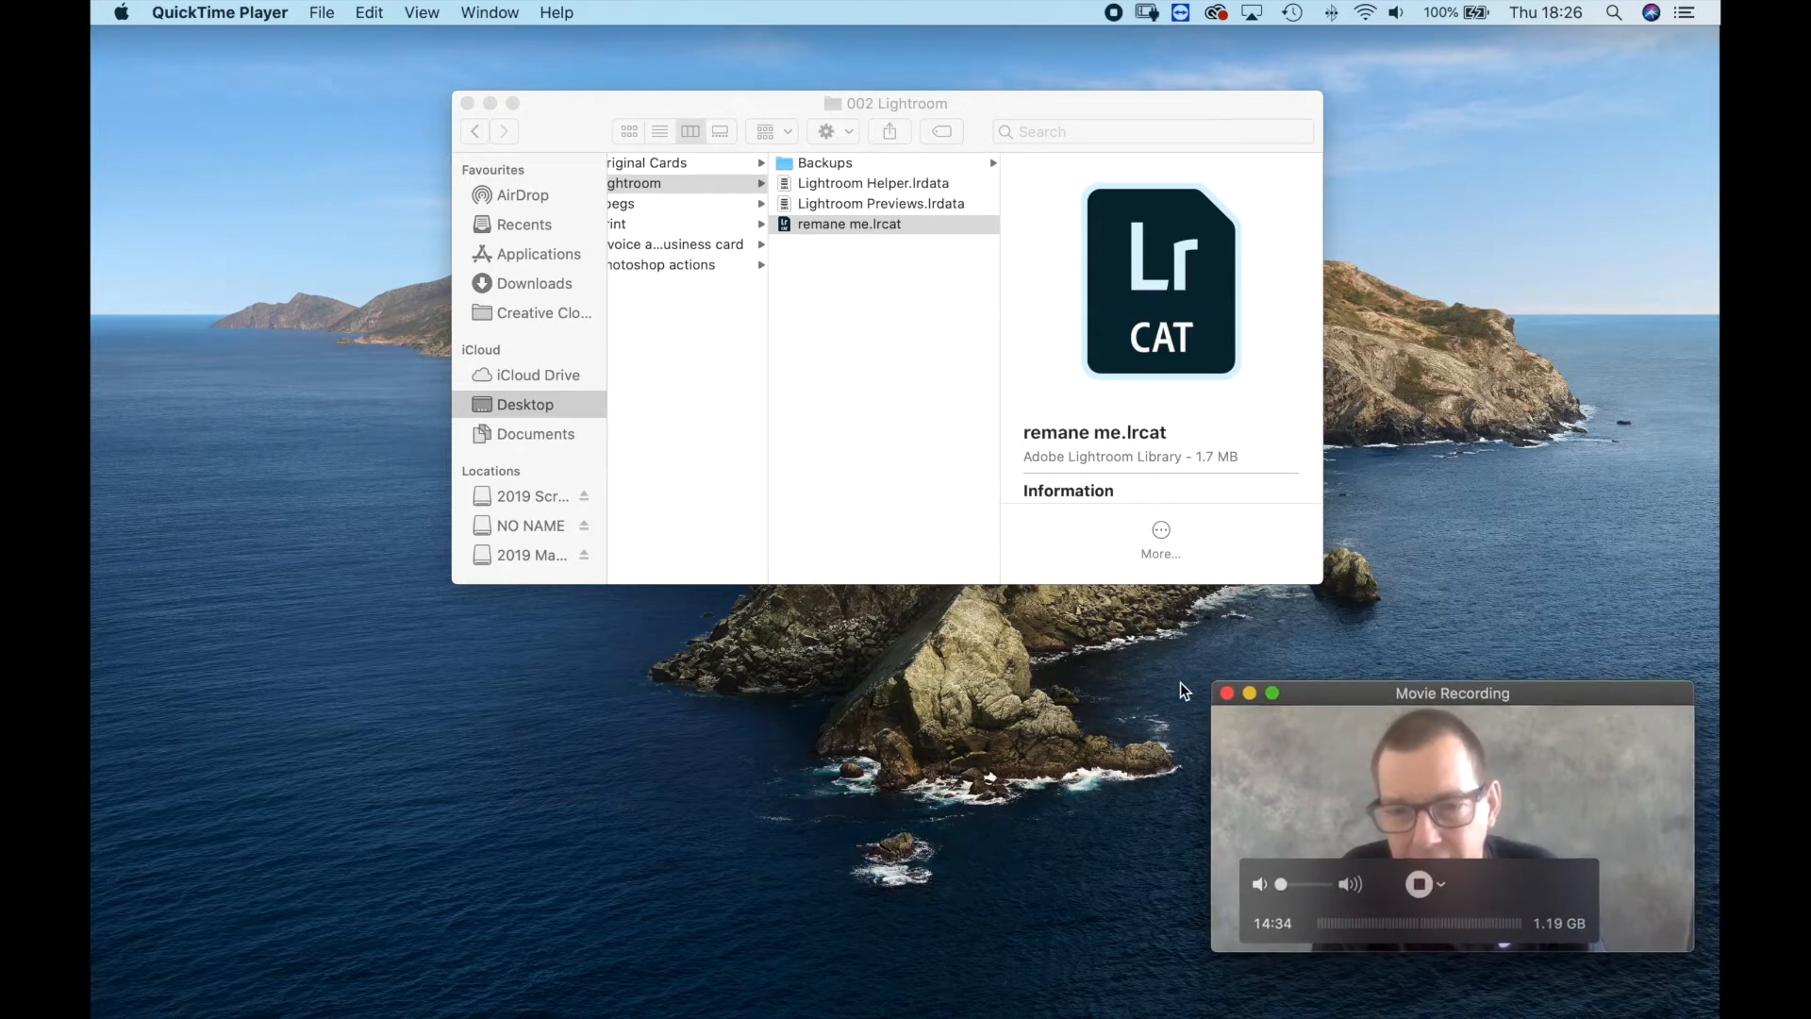
pyautogui.moveTo(1210, 685); pyautogui.dragTo(1039, 590)
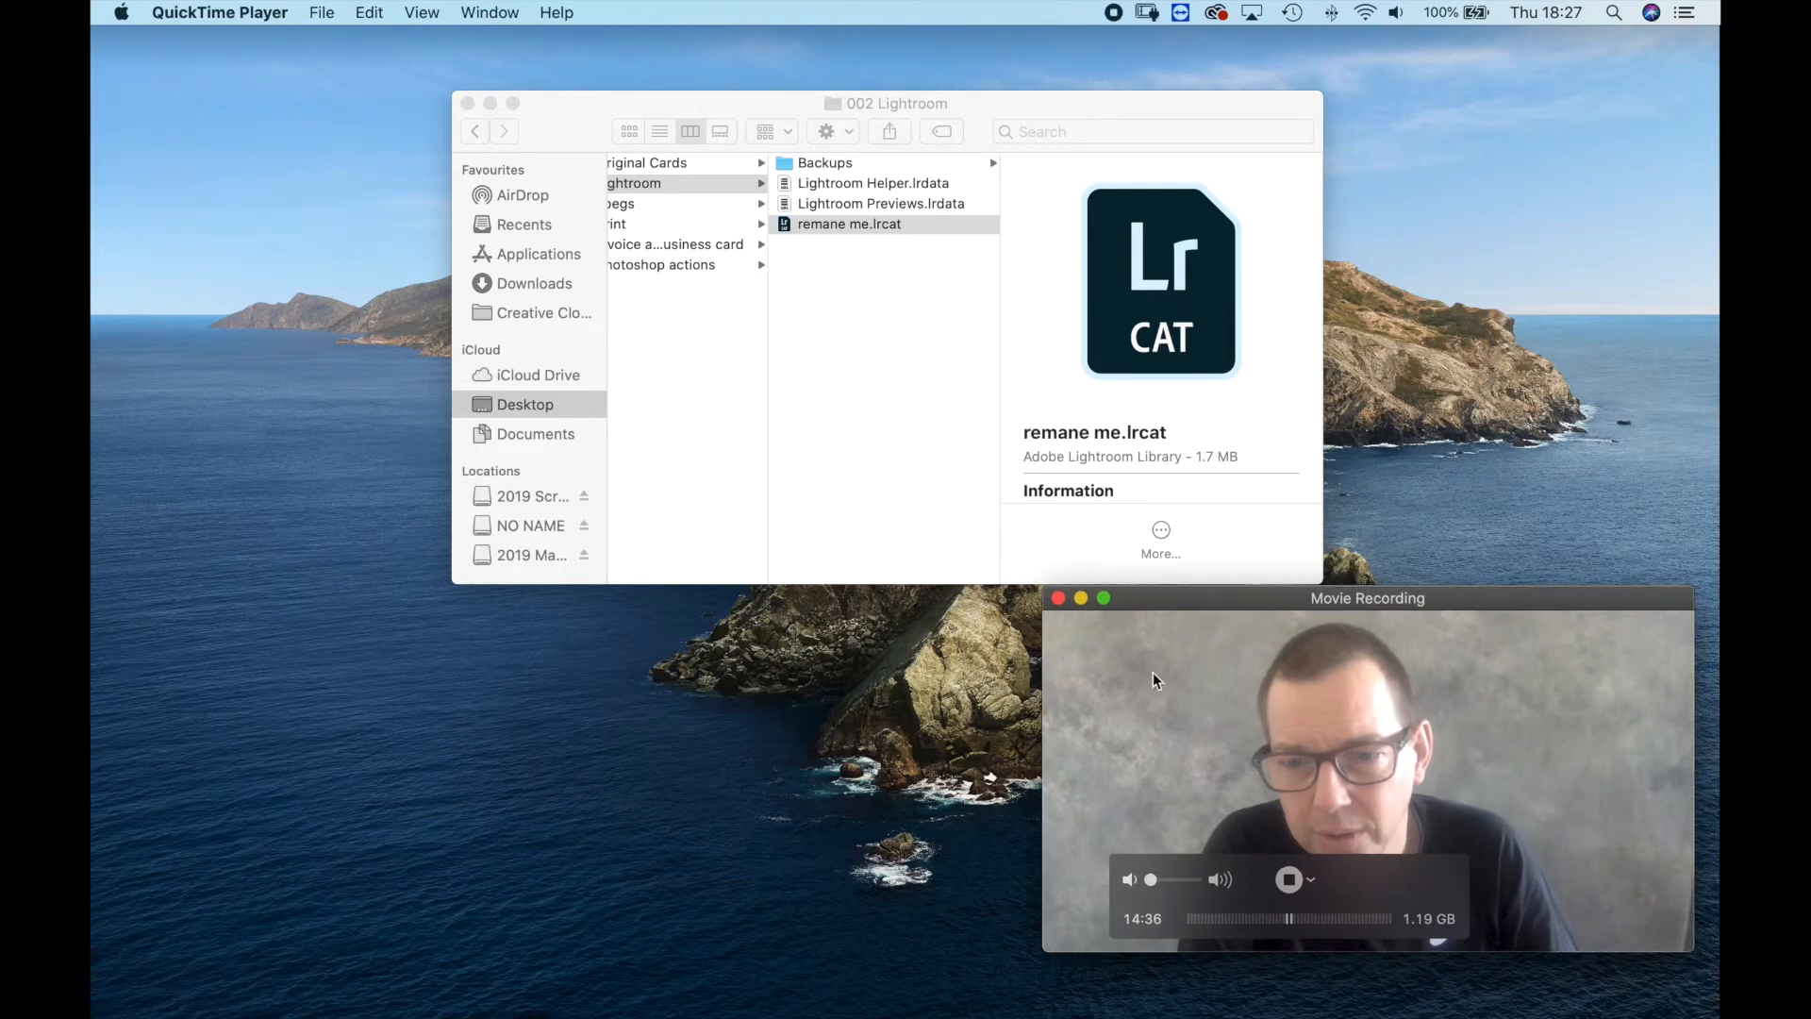
pyautogui.moveTo(1615, 700); pyautogui.dragTo(1588, 896)
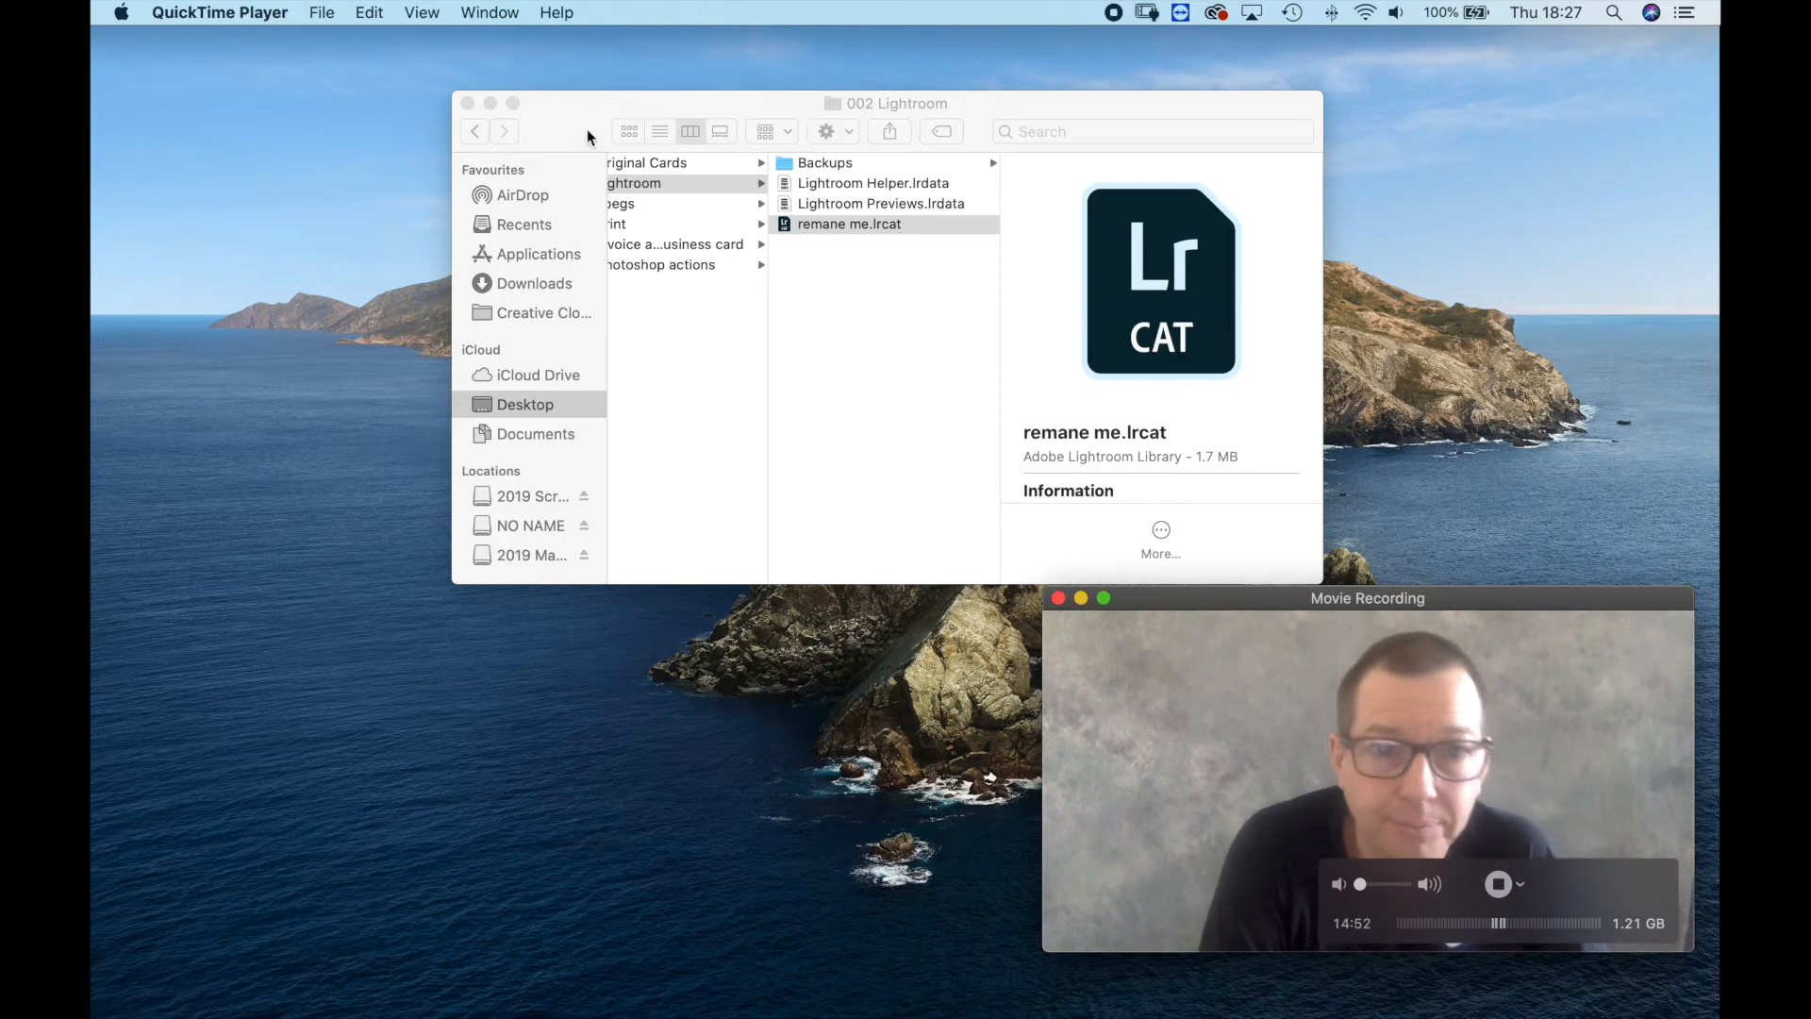
# Return to Finder, close the 002 Lightroom window and reopen the 2020 Template folder from the desktop.
pyautogui.moveTo(587, 128); pyautogui.dragTo(559, 129)
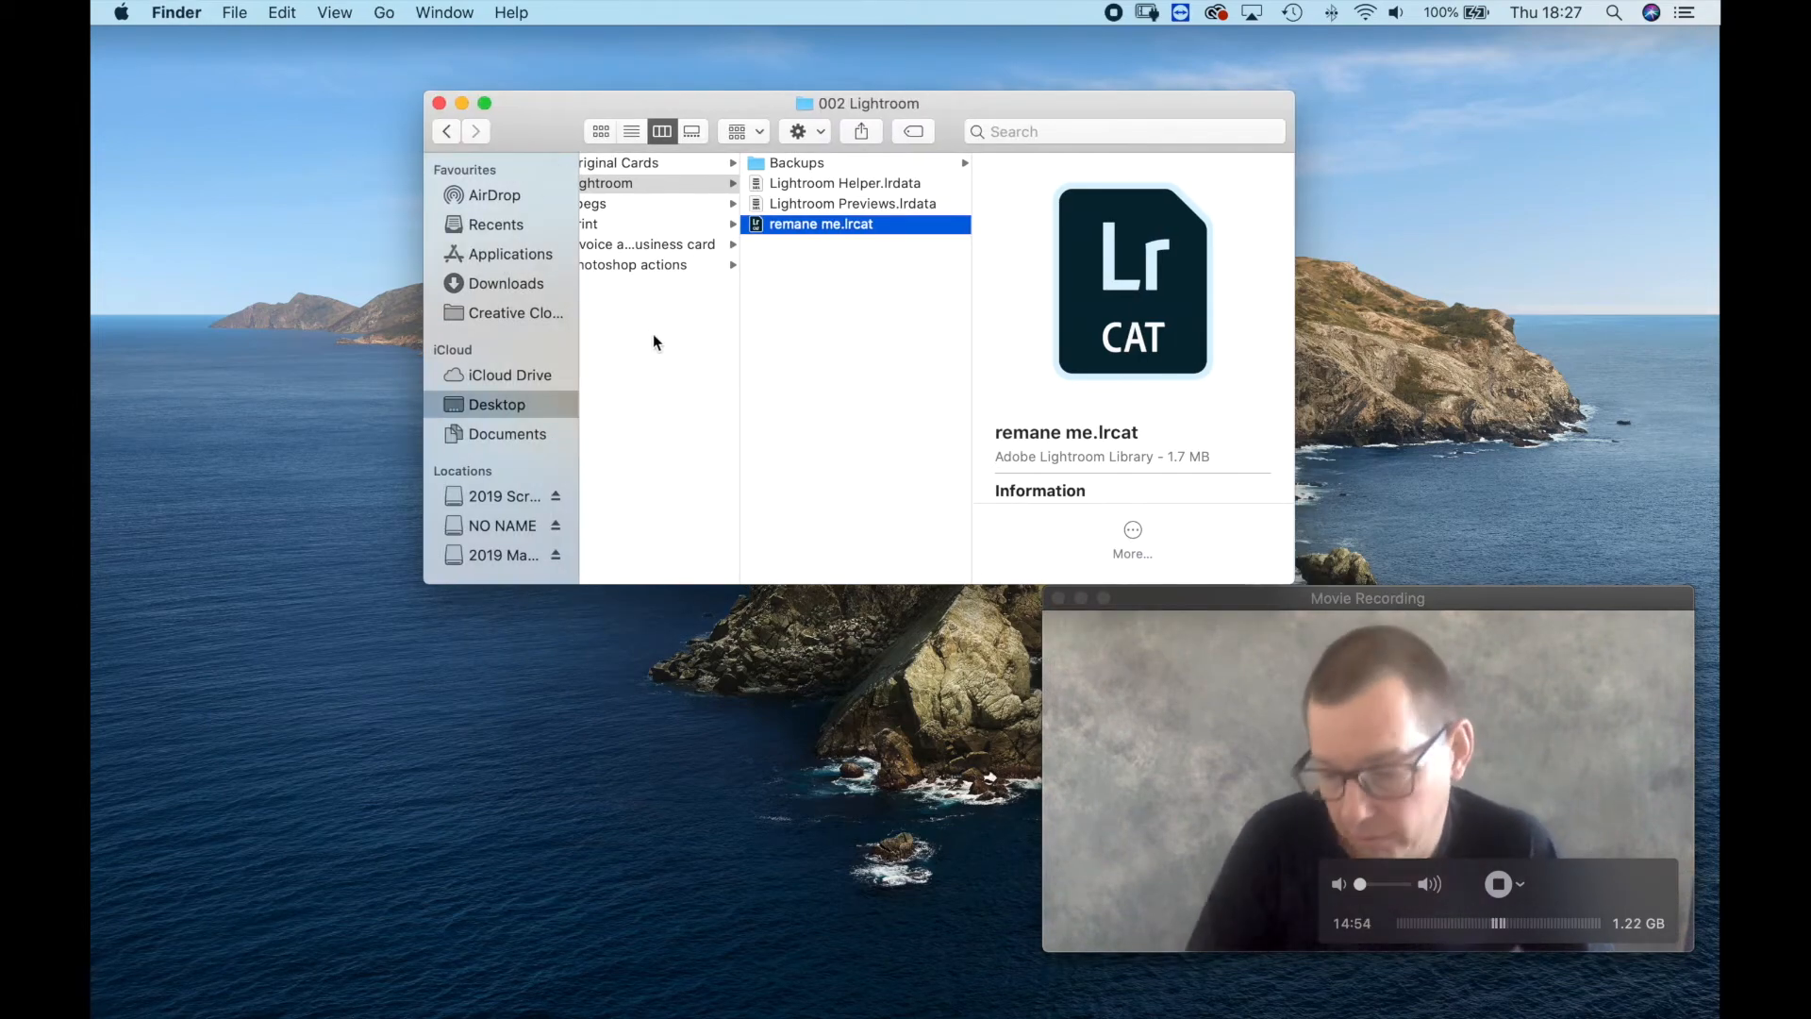
pyautogui.click(439, 103)
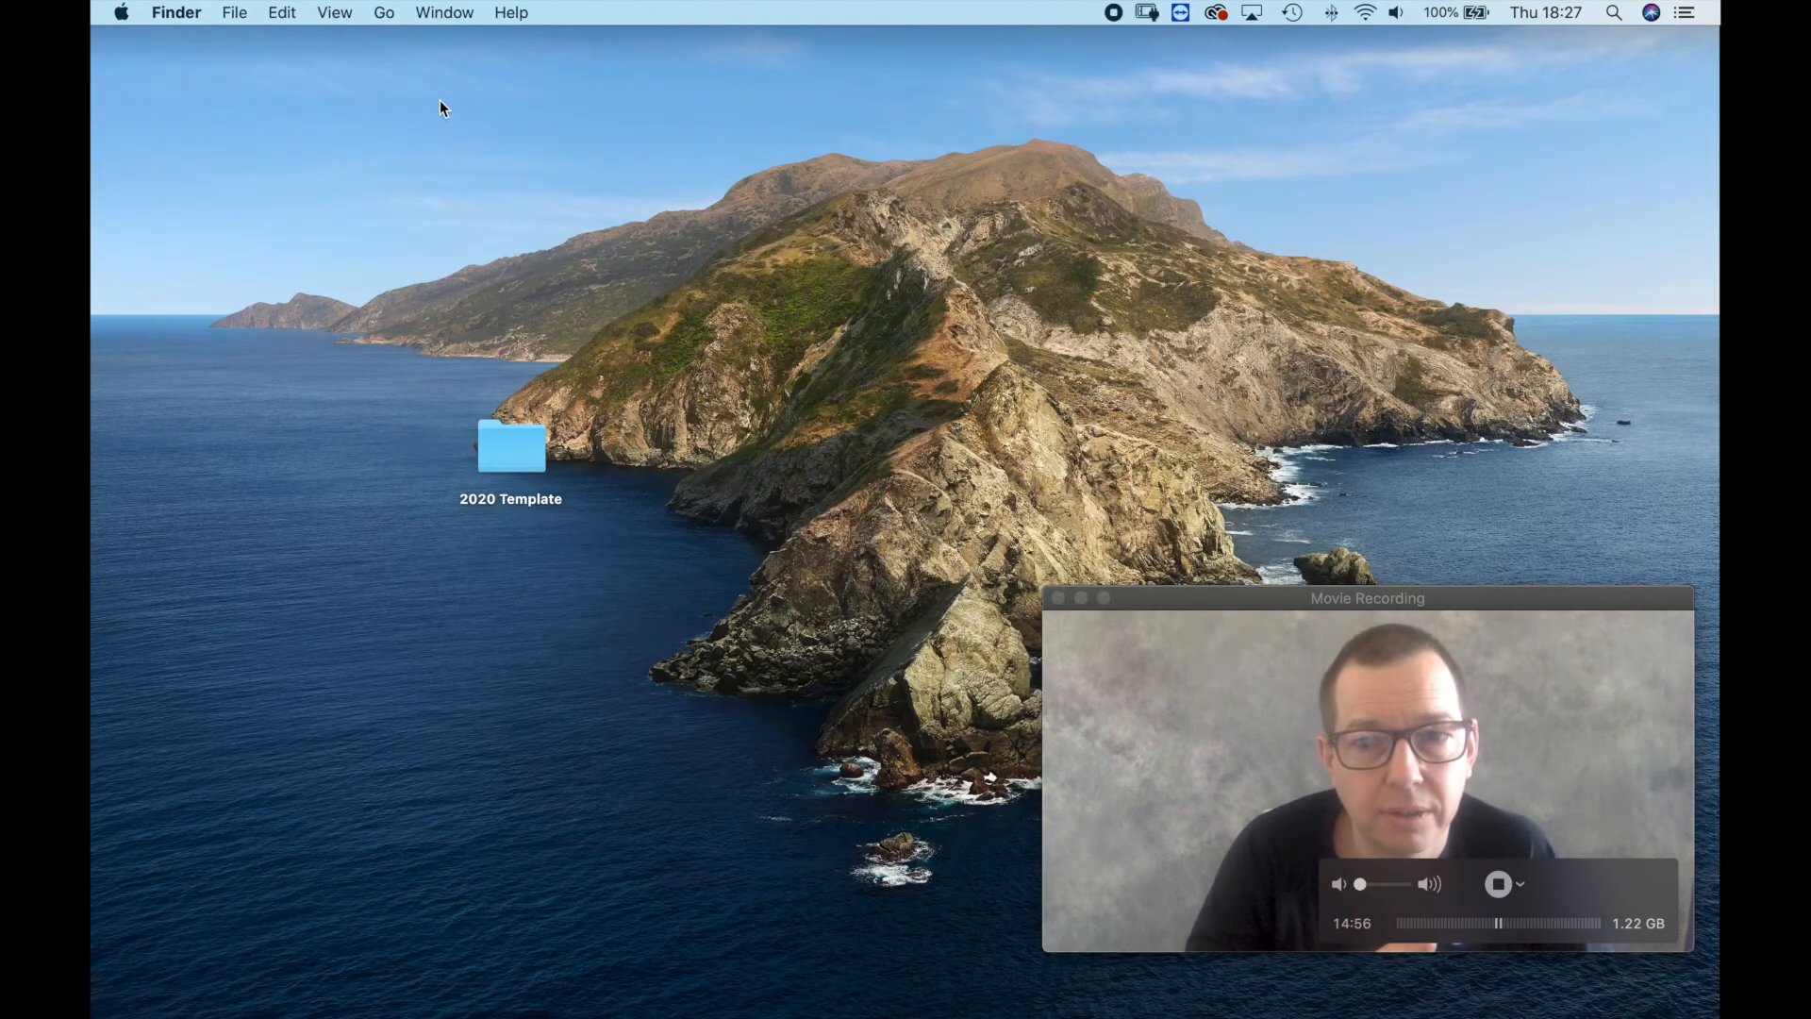
pyautogui.click(505, 458)
pyautogui.doubleClick(503, 450)
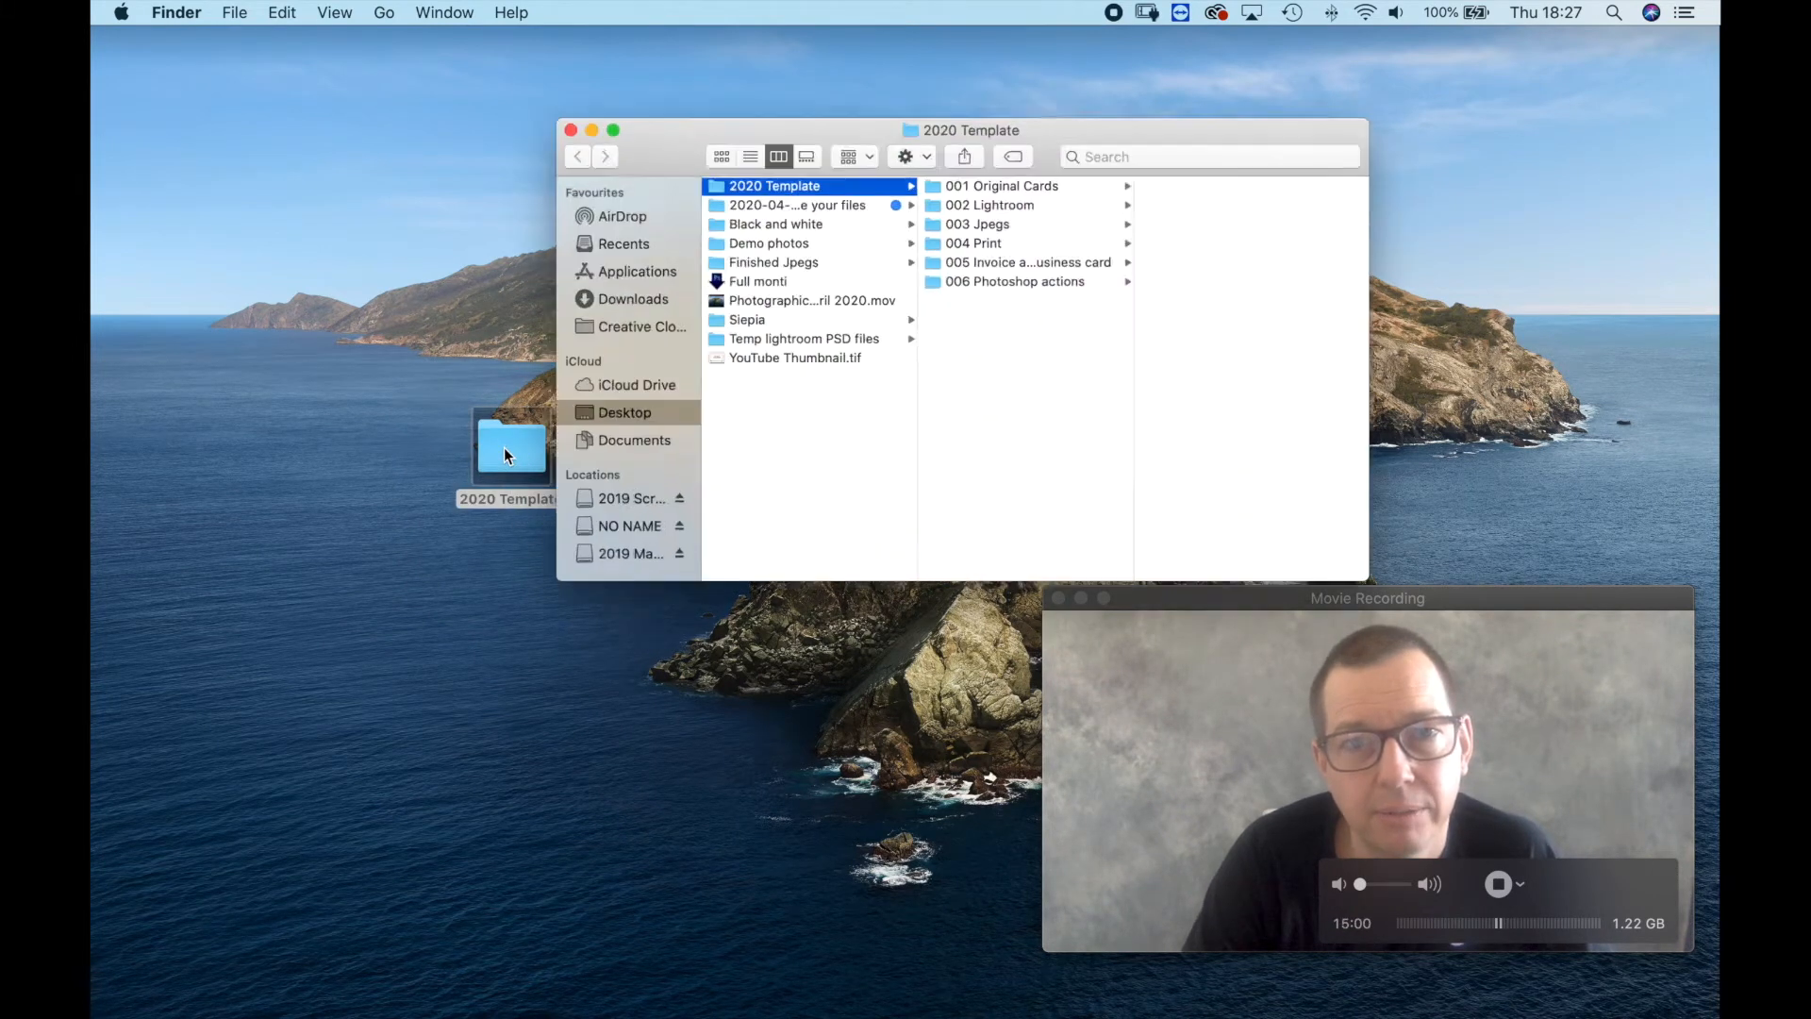
# Assign the Red tag to the 2020 Template folder and close its window.
pyautogui.click(1054, 137)
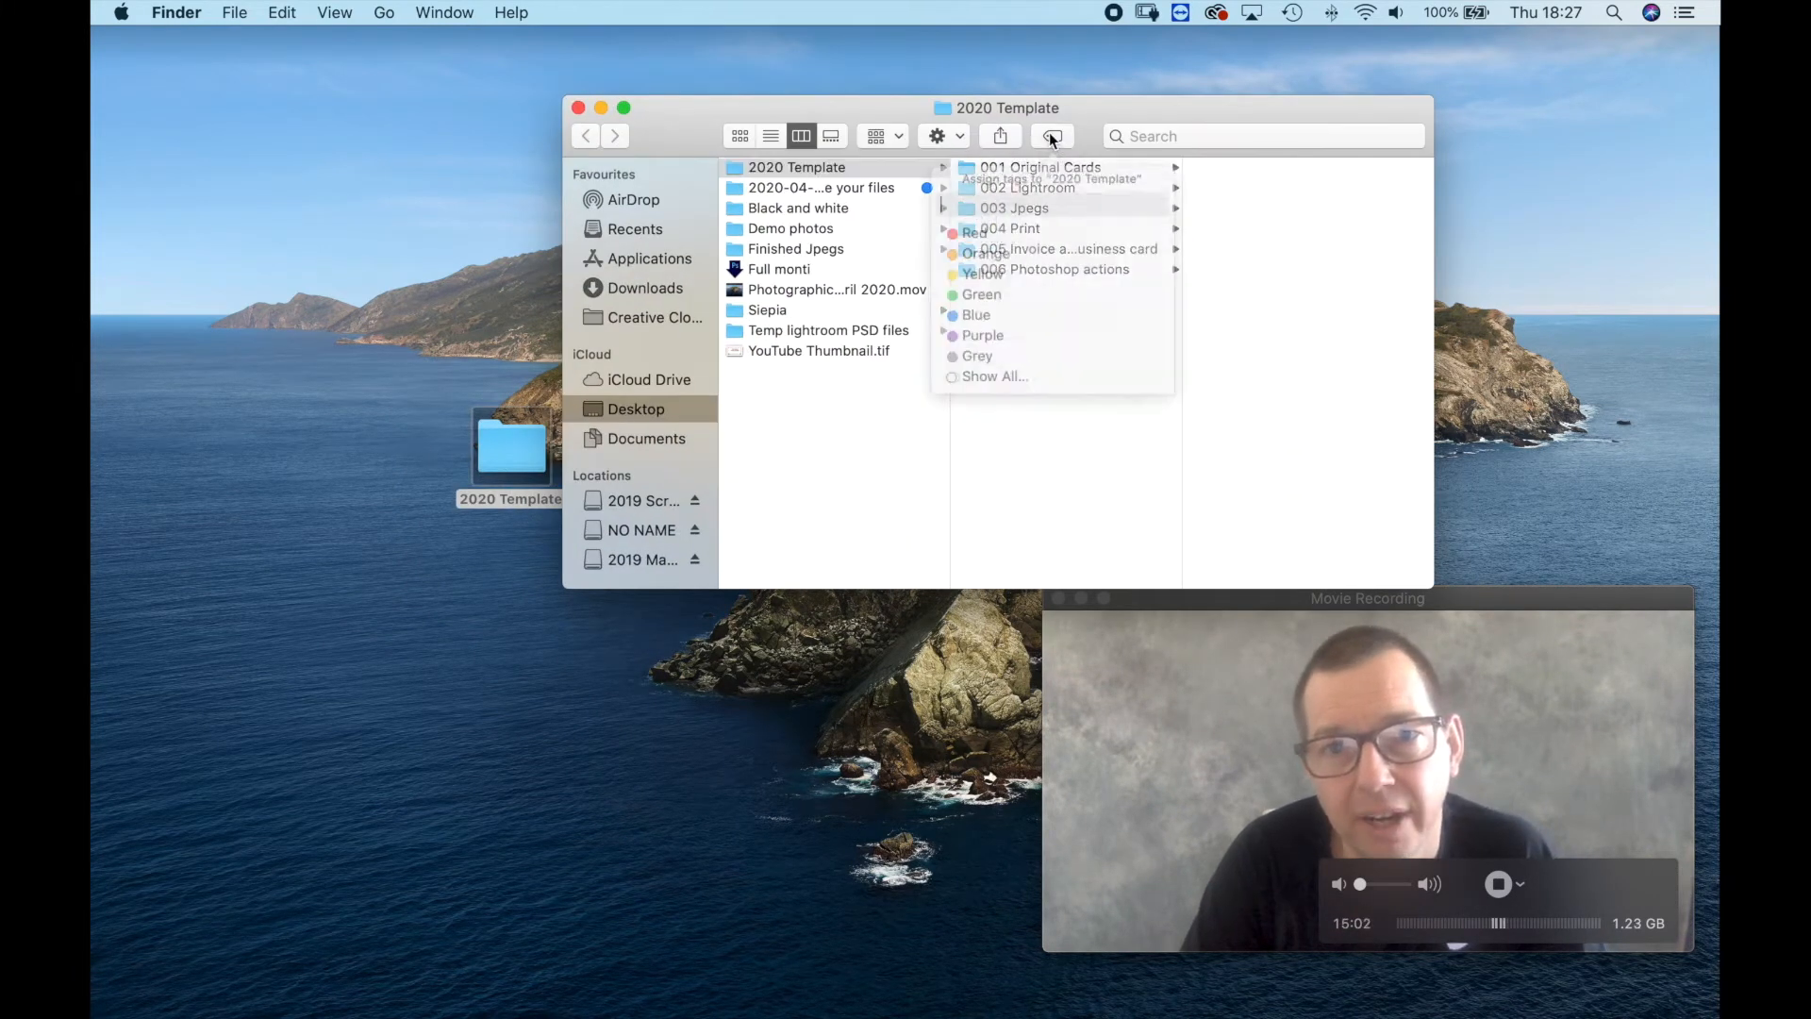
pyautogui.click(971, 238)
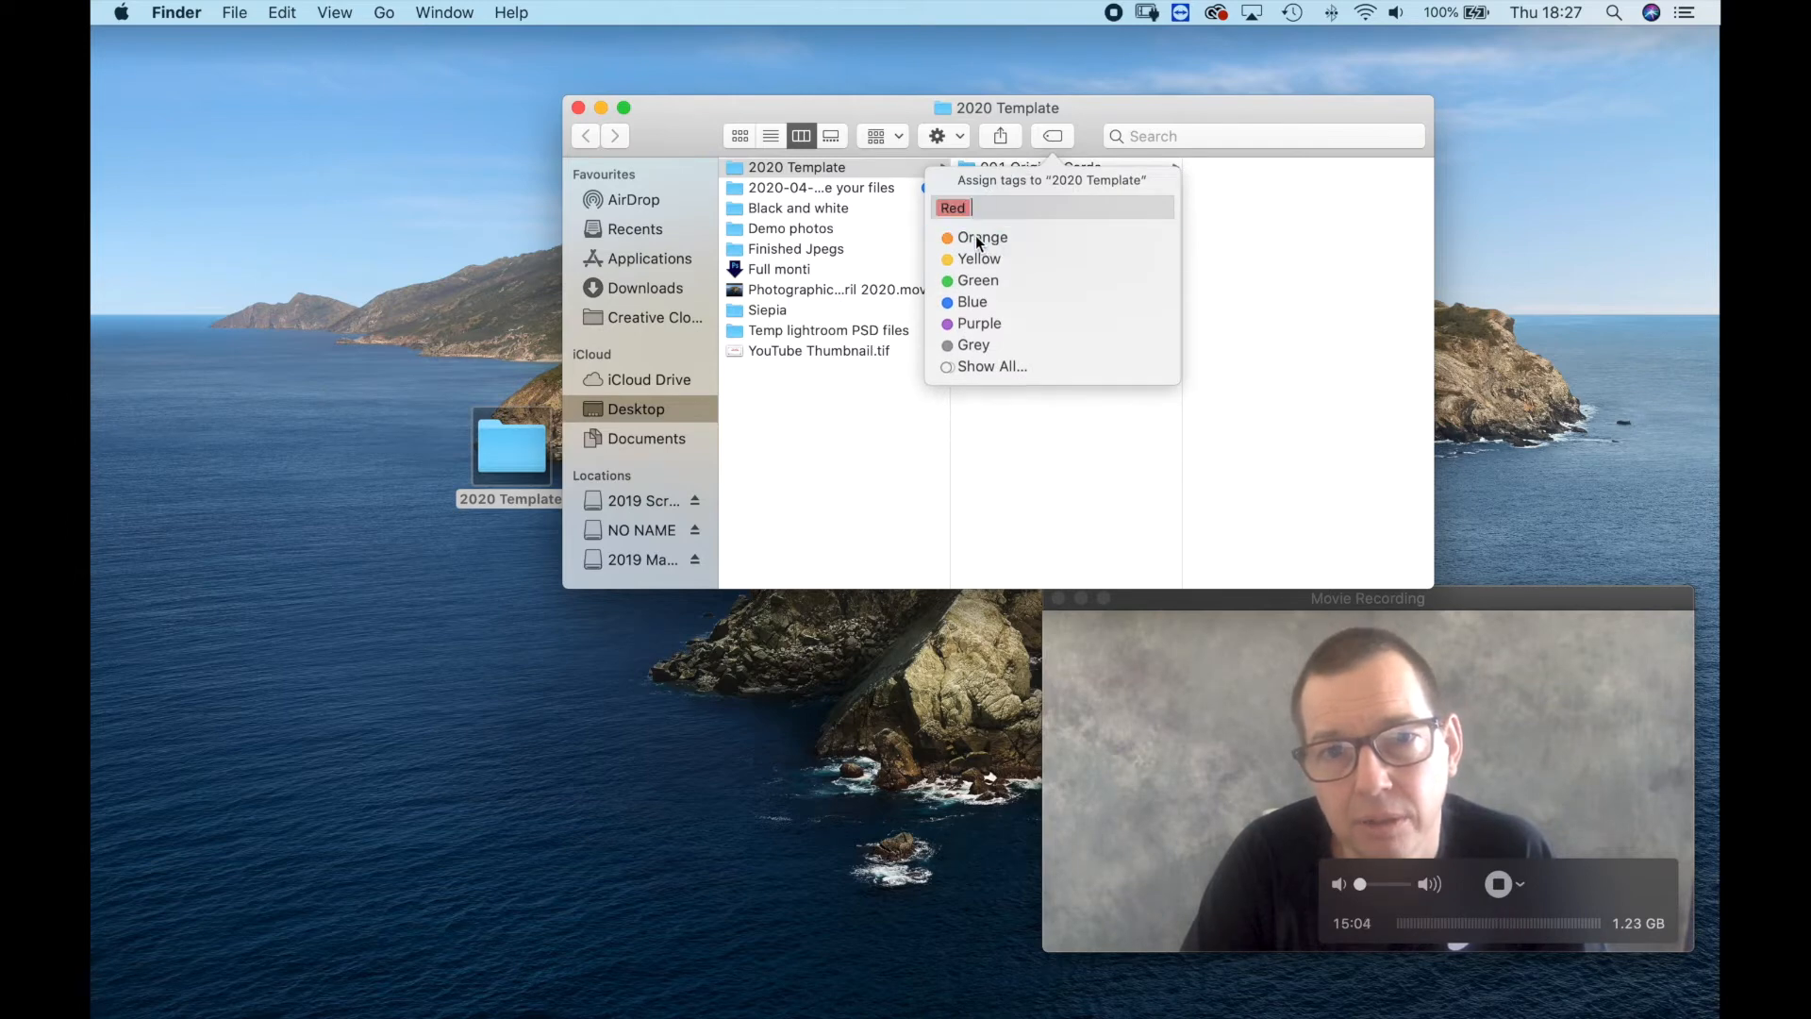
pyautogui.press('Return')
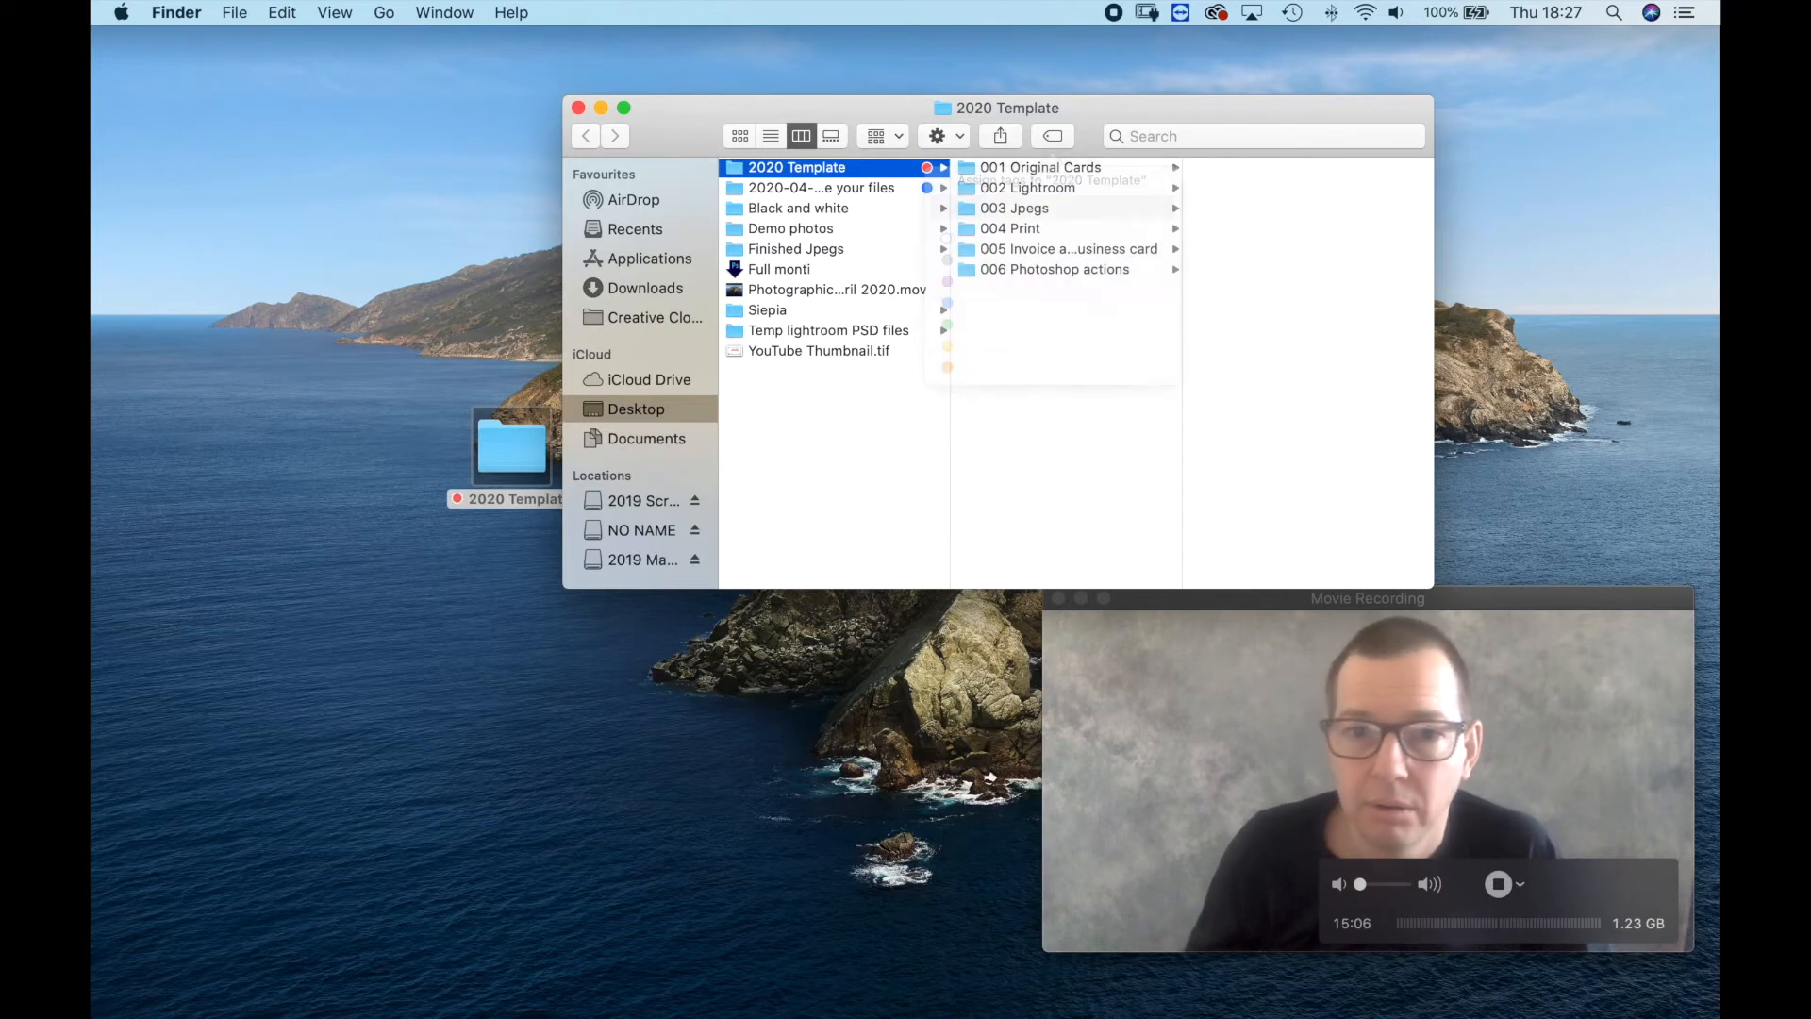
pyautogui.press('super+w')
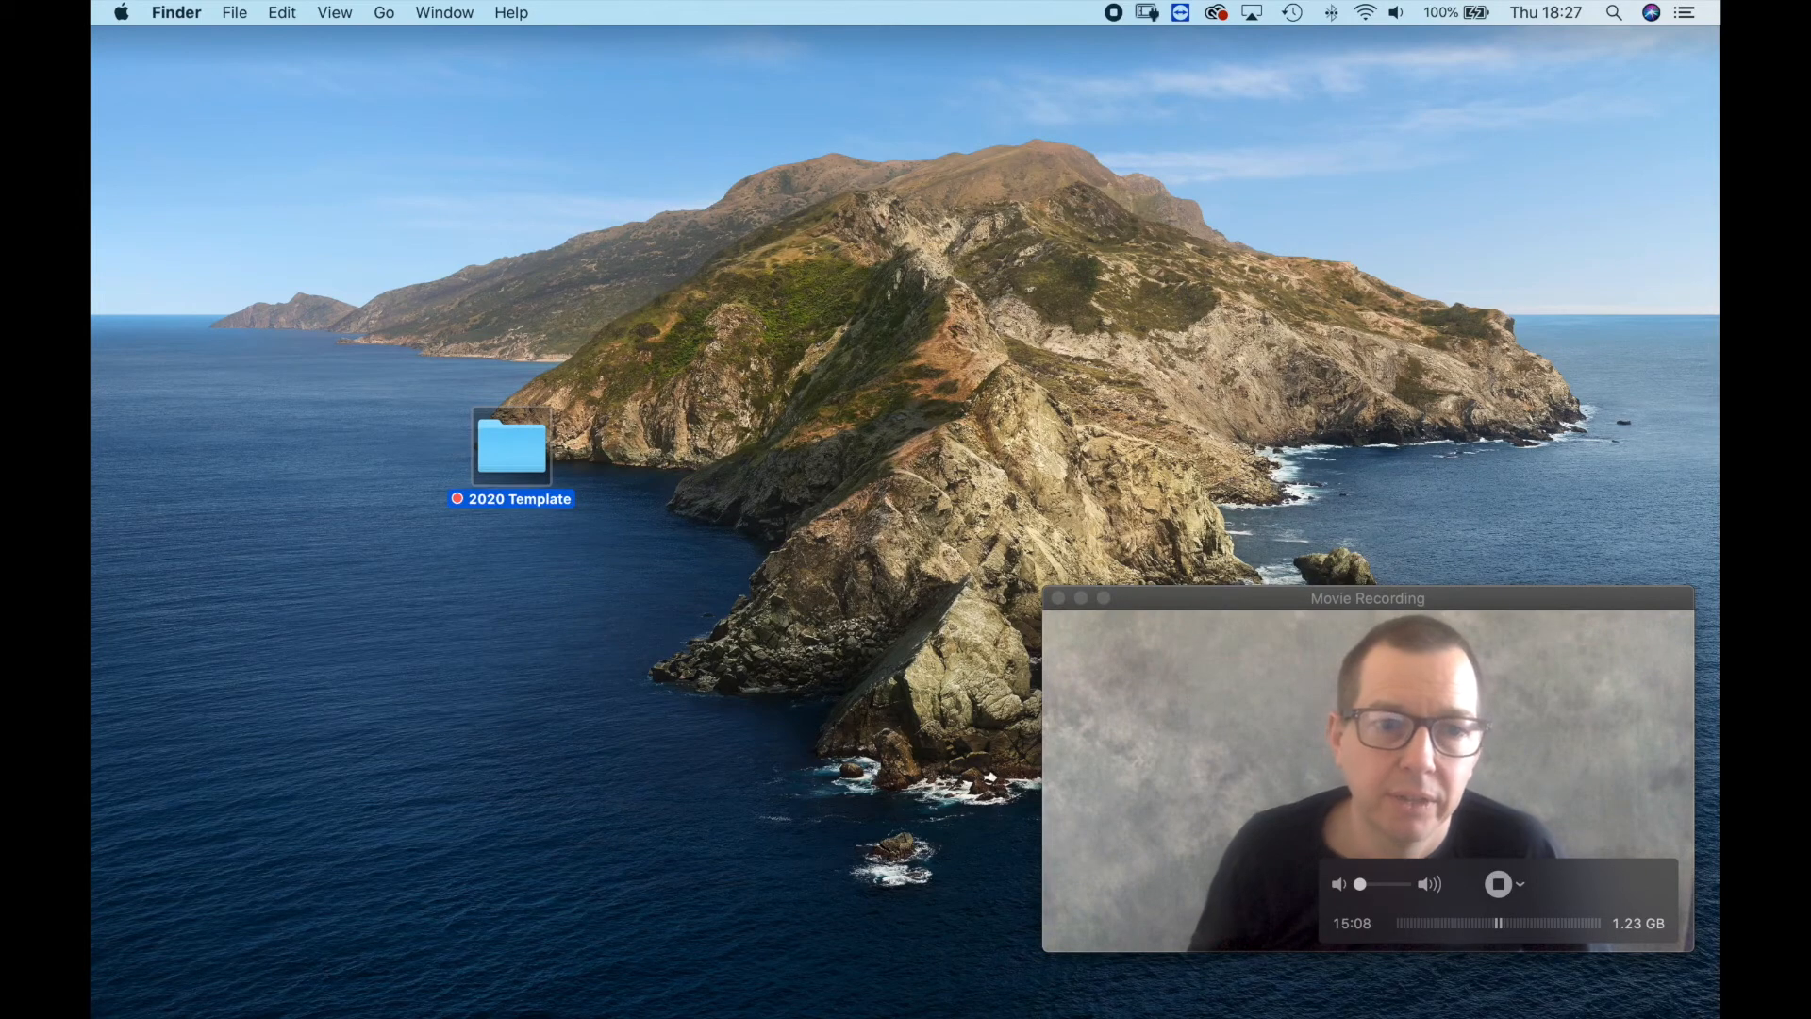
# Move the 2020 Template folder to the desktop's upper-left corner and paste a copy of it onto the desktop.
pyautogui.moveTo(512, 448); pyautogui.dragTo(224, 116)
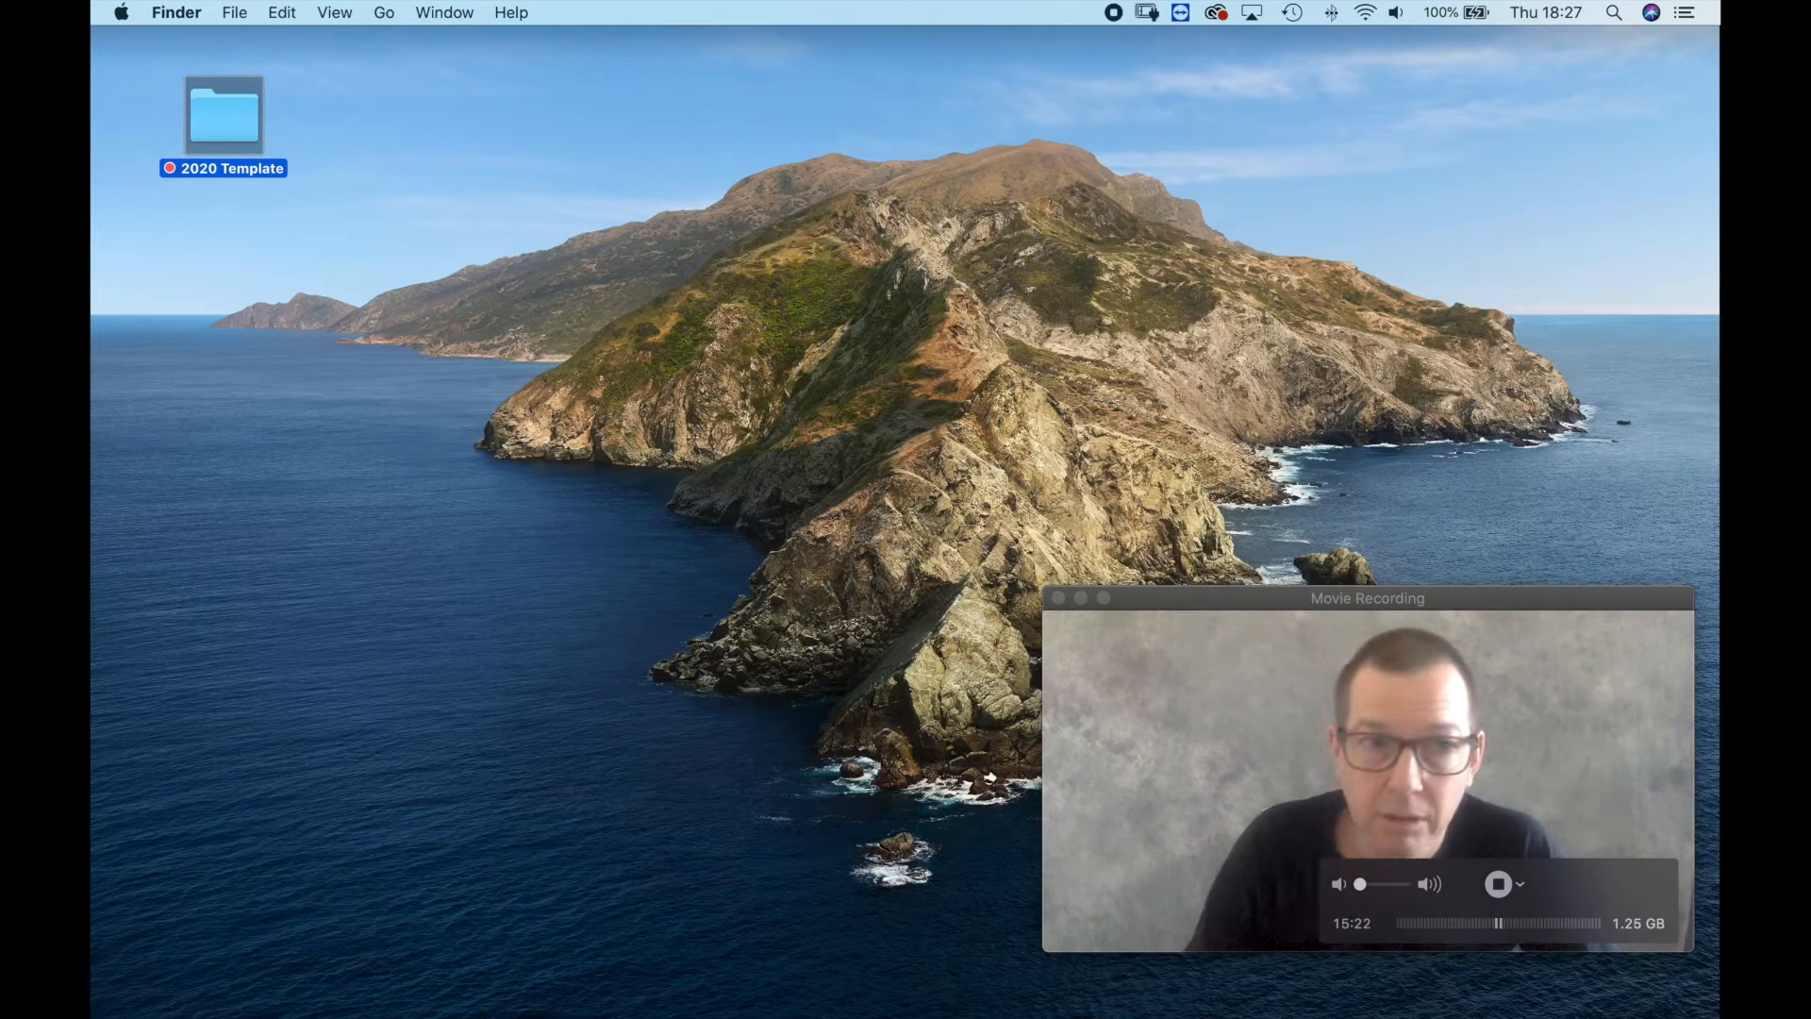
pyautogui.rightClick(229, 121)
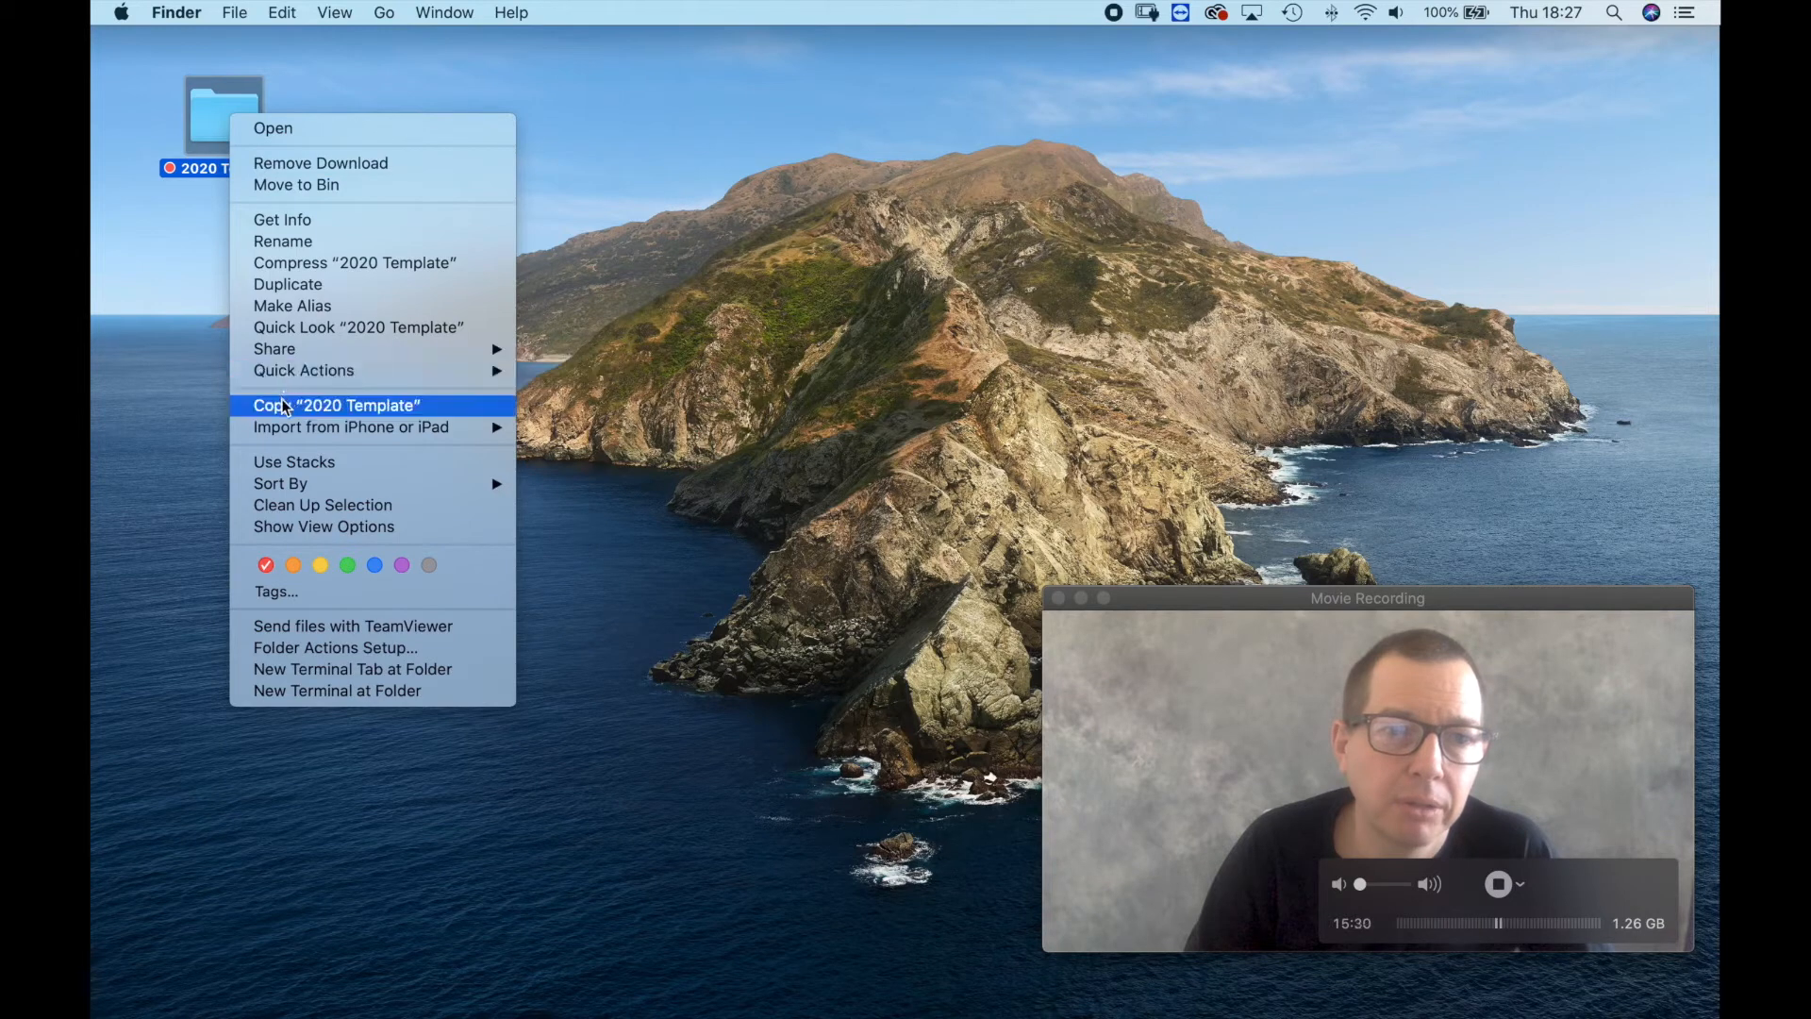
pyautogui.click(214, 290)
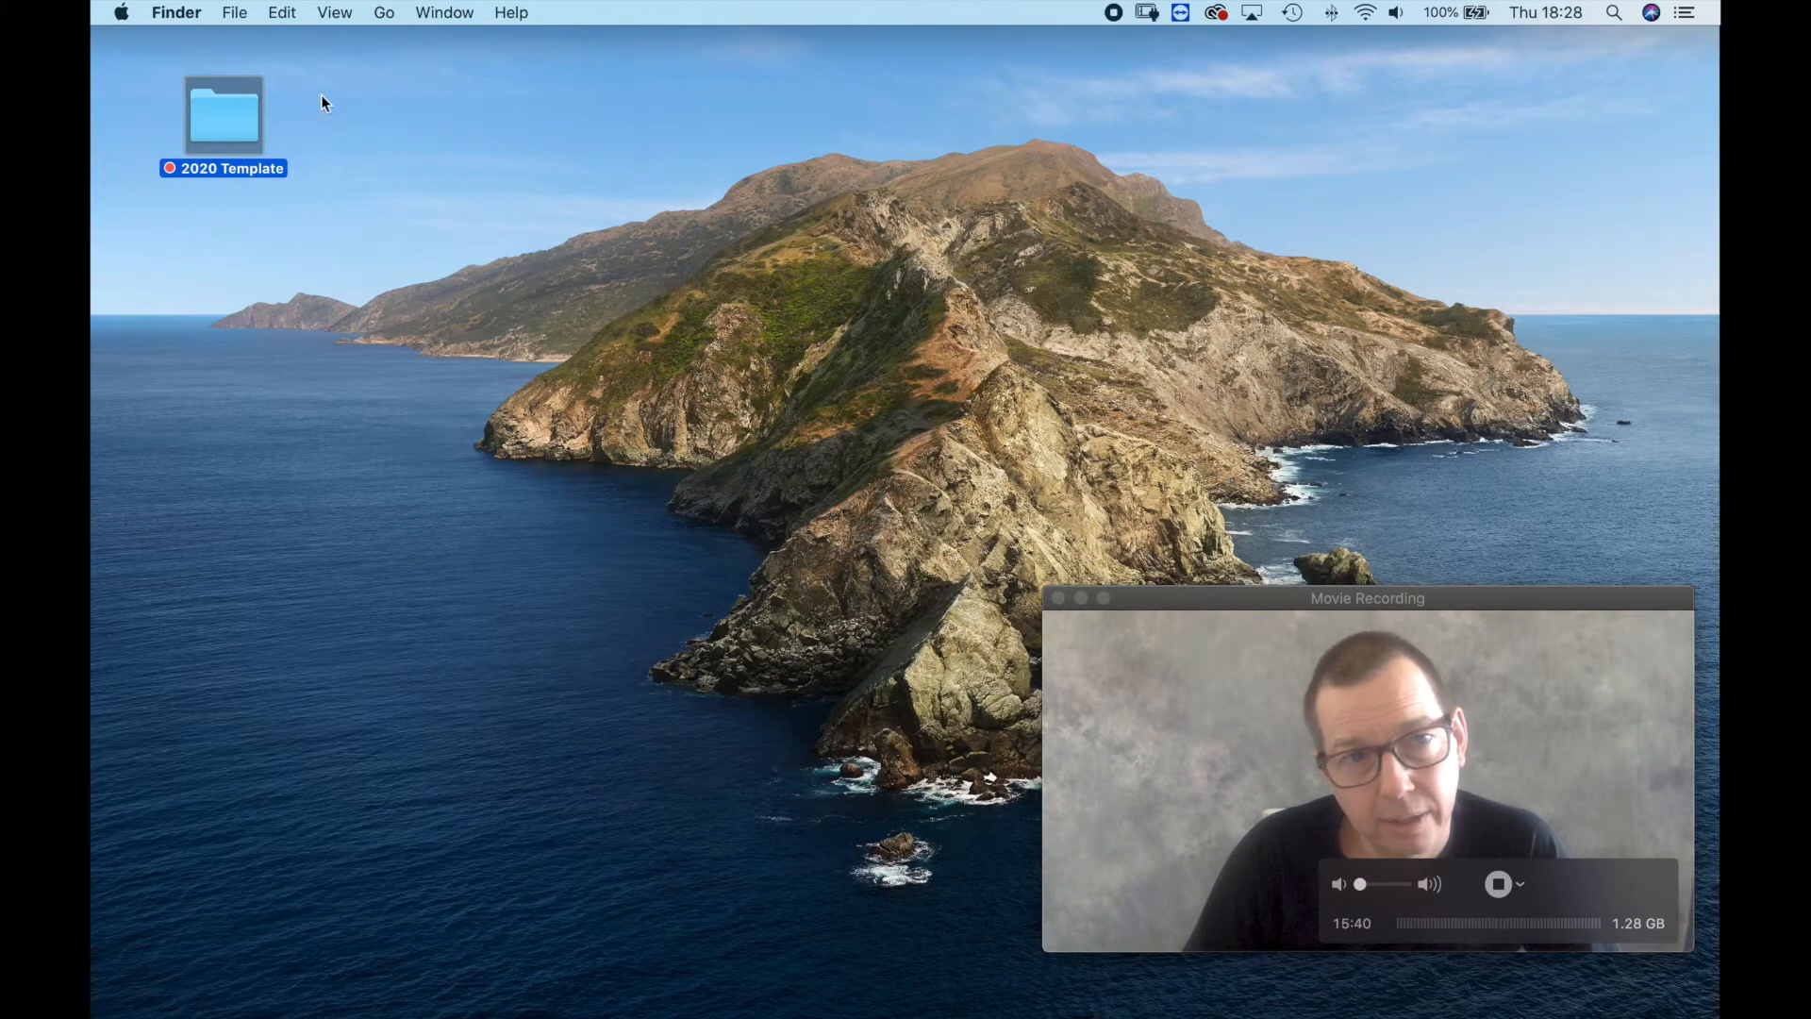
pyautogui.click(290, 13)
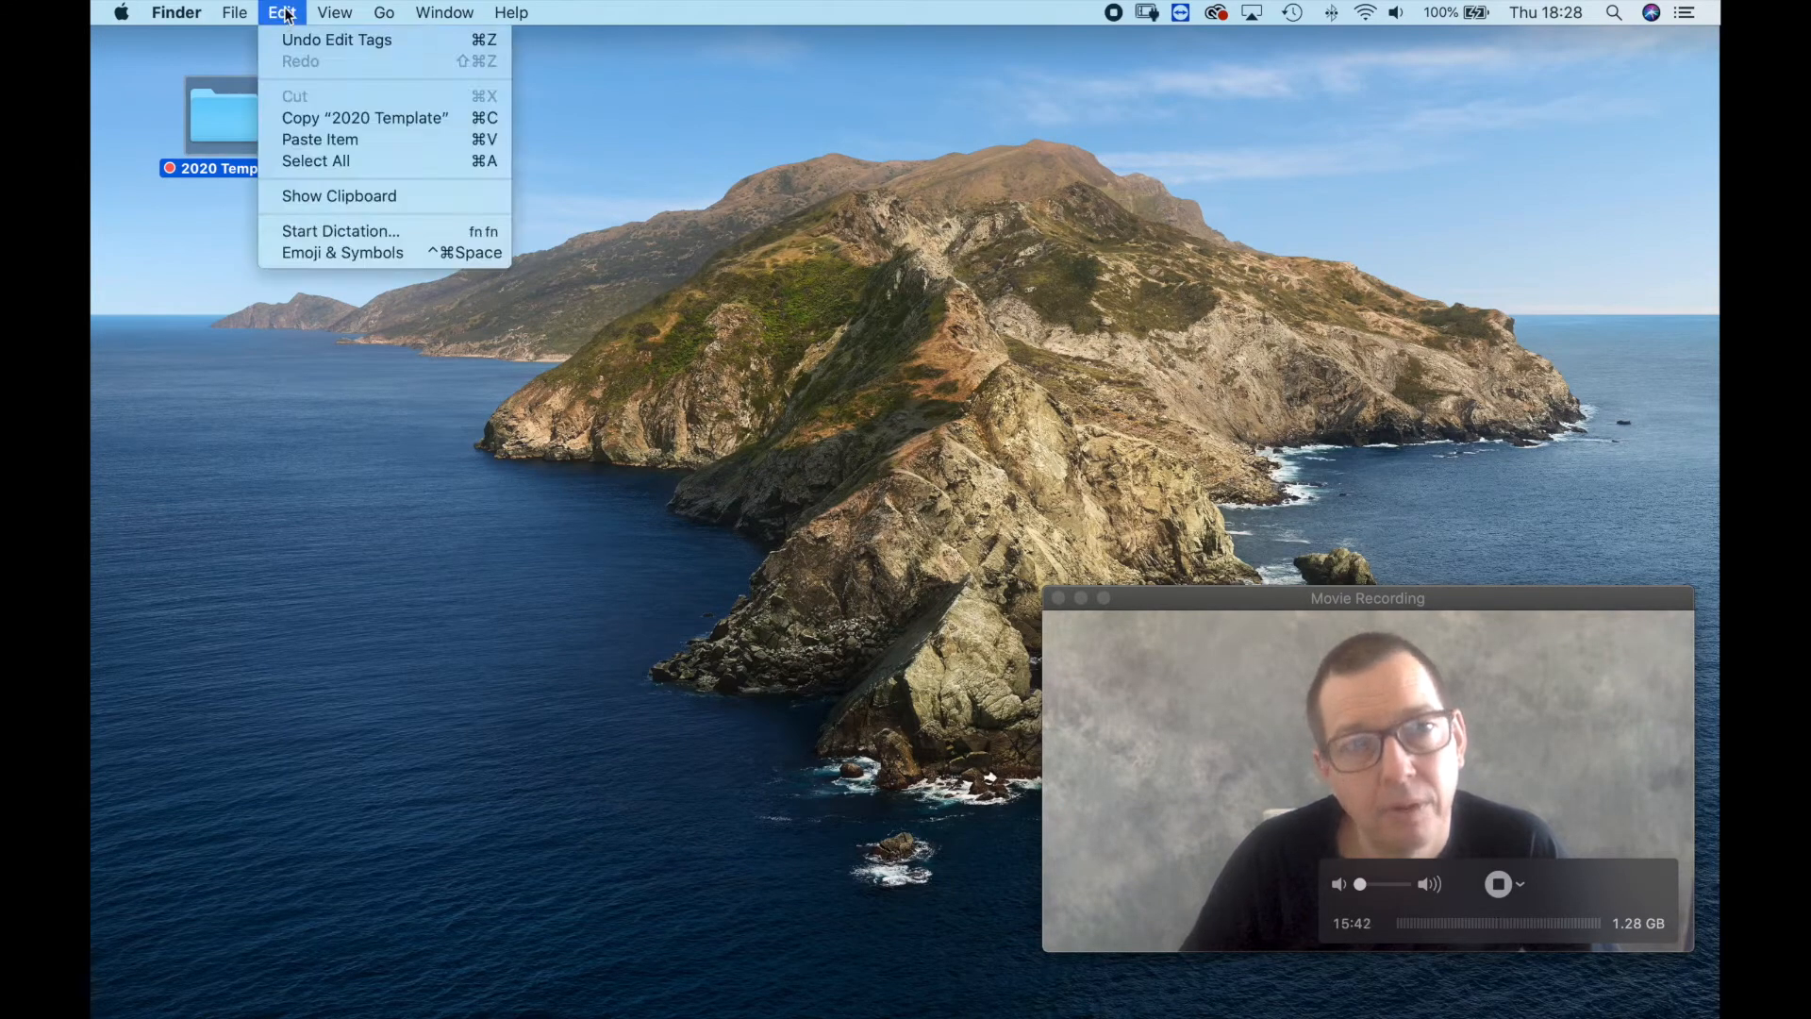
pyautogui.click(318, 139)
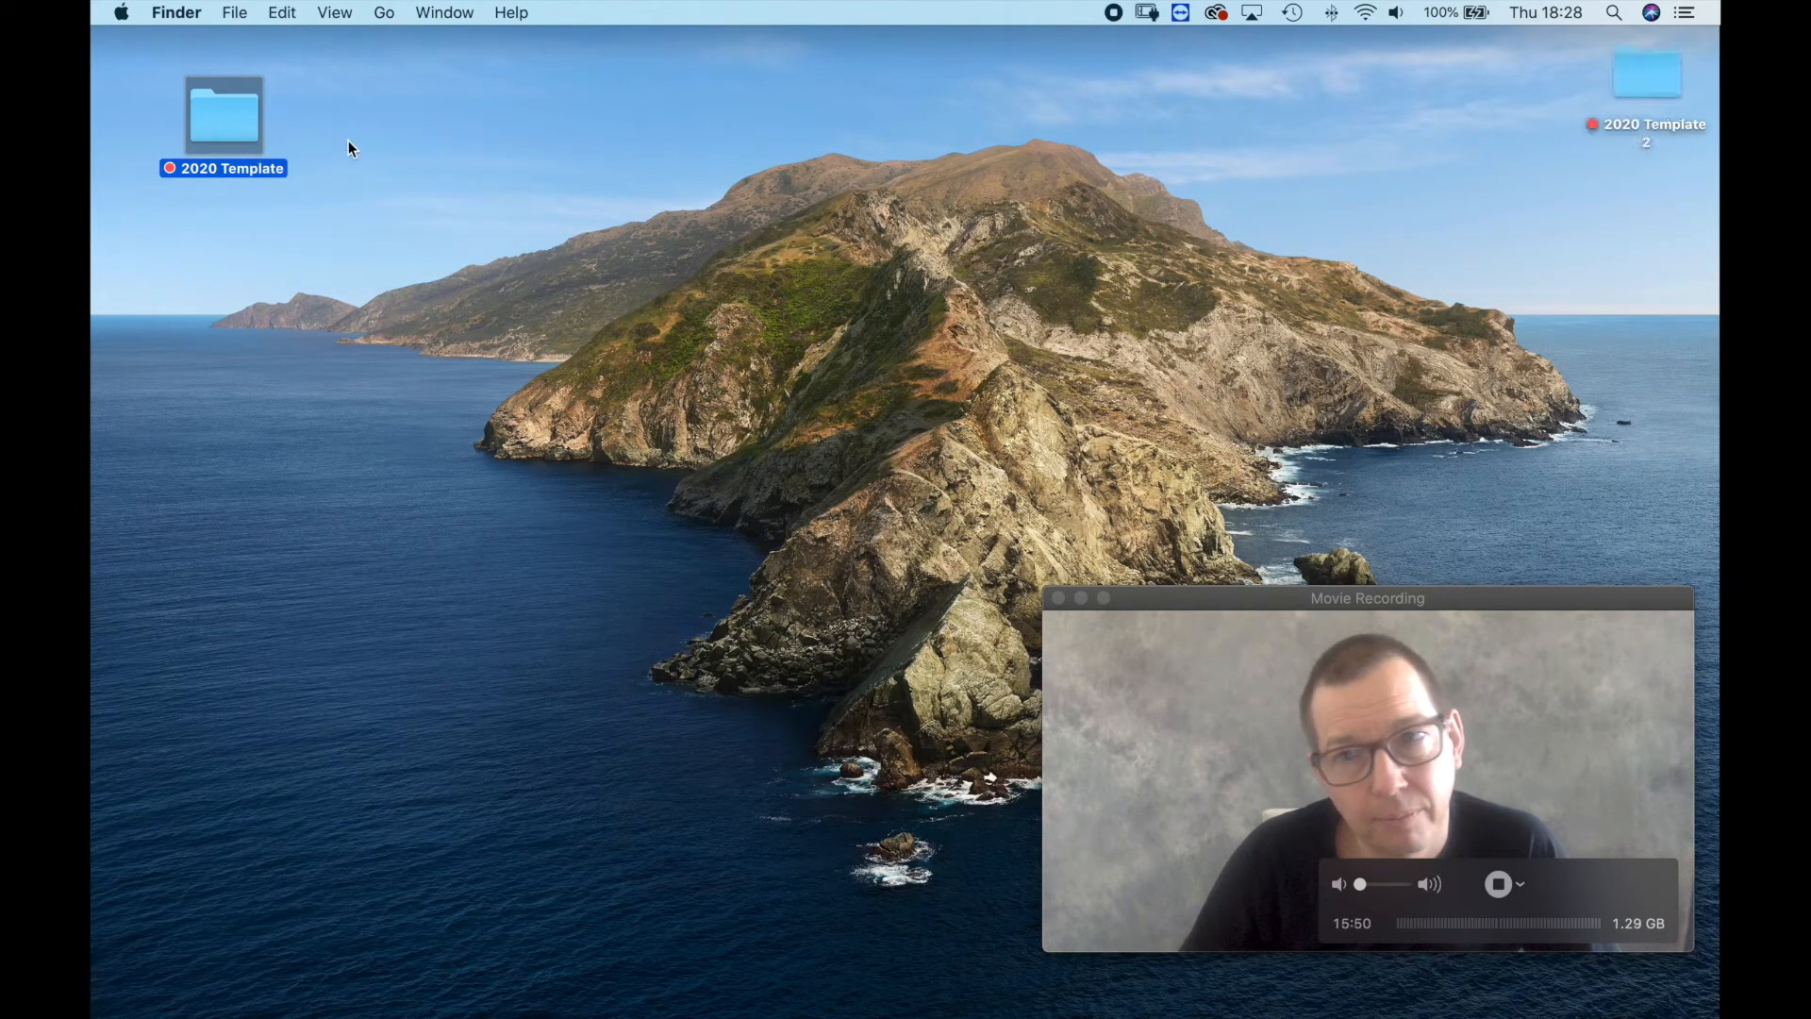
# Place the 2020 Template 2 copy beside the original 2020 Template folder on the desktop and open it.
pyautogui.moveTo(1641, 71); pyautogui.dragTo(406, 132)
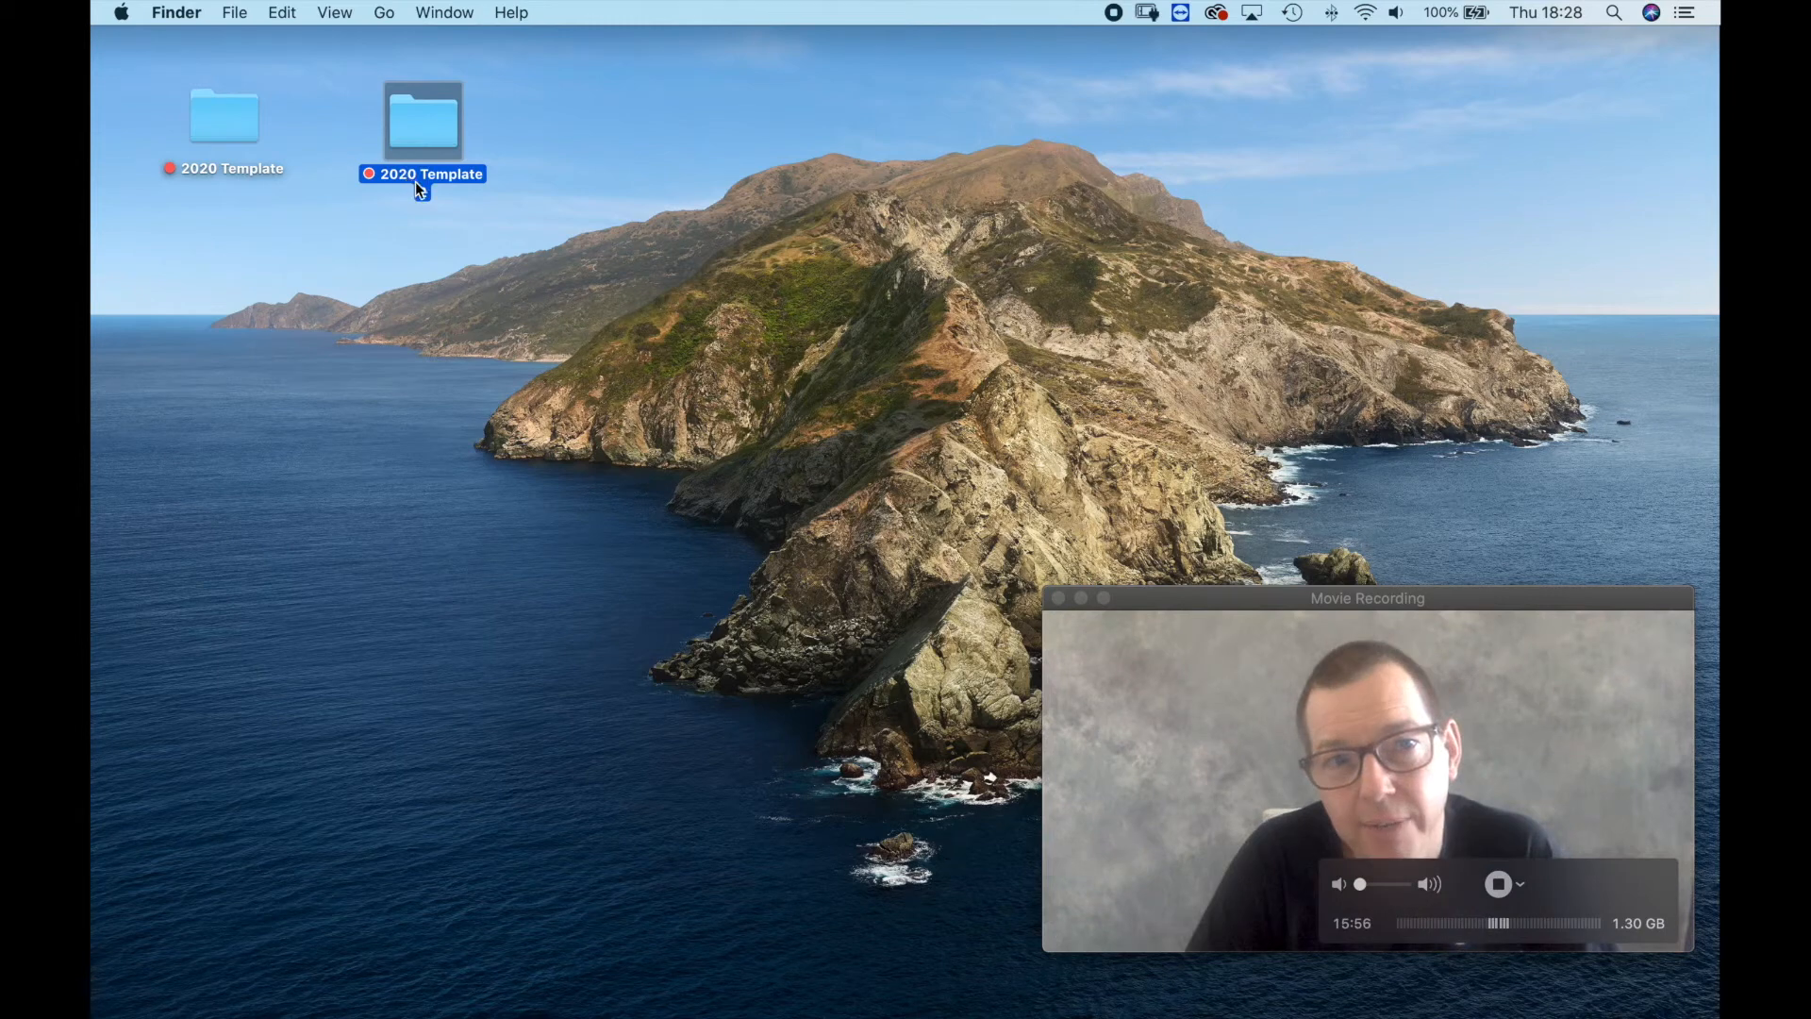
pyautogui.doubleClick(410, 179)
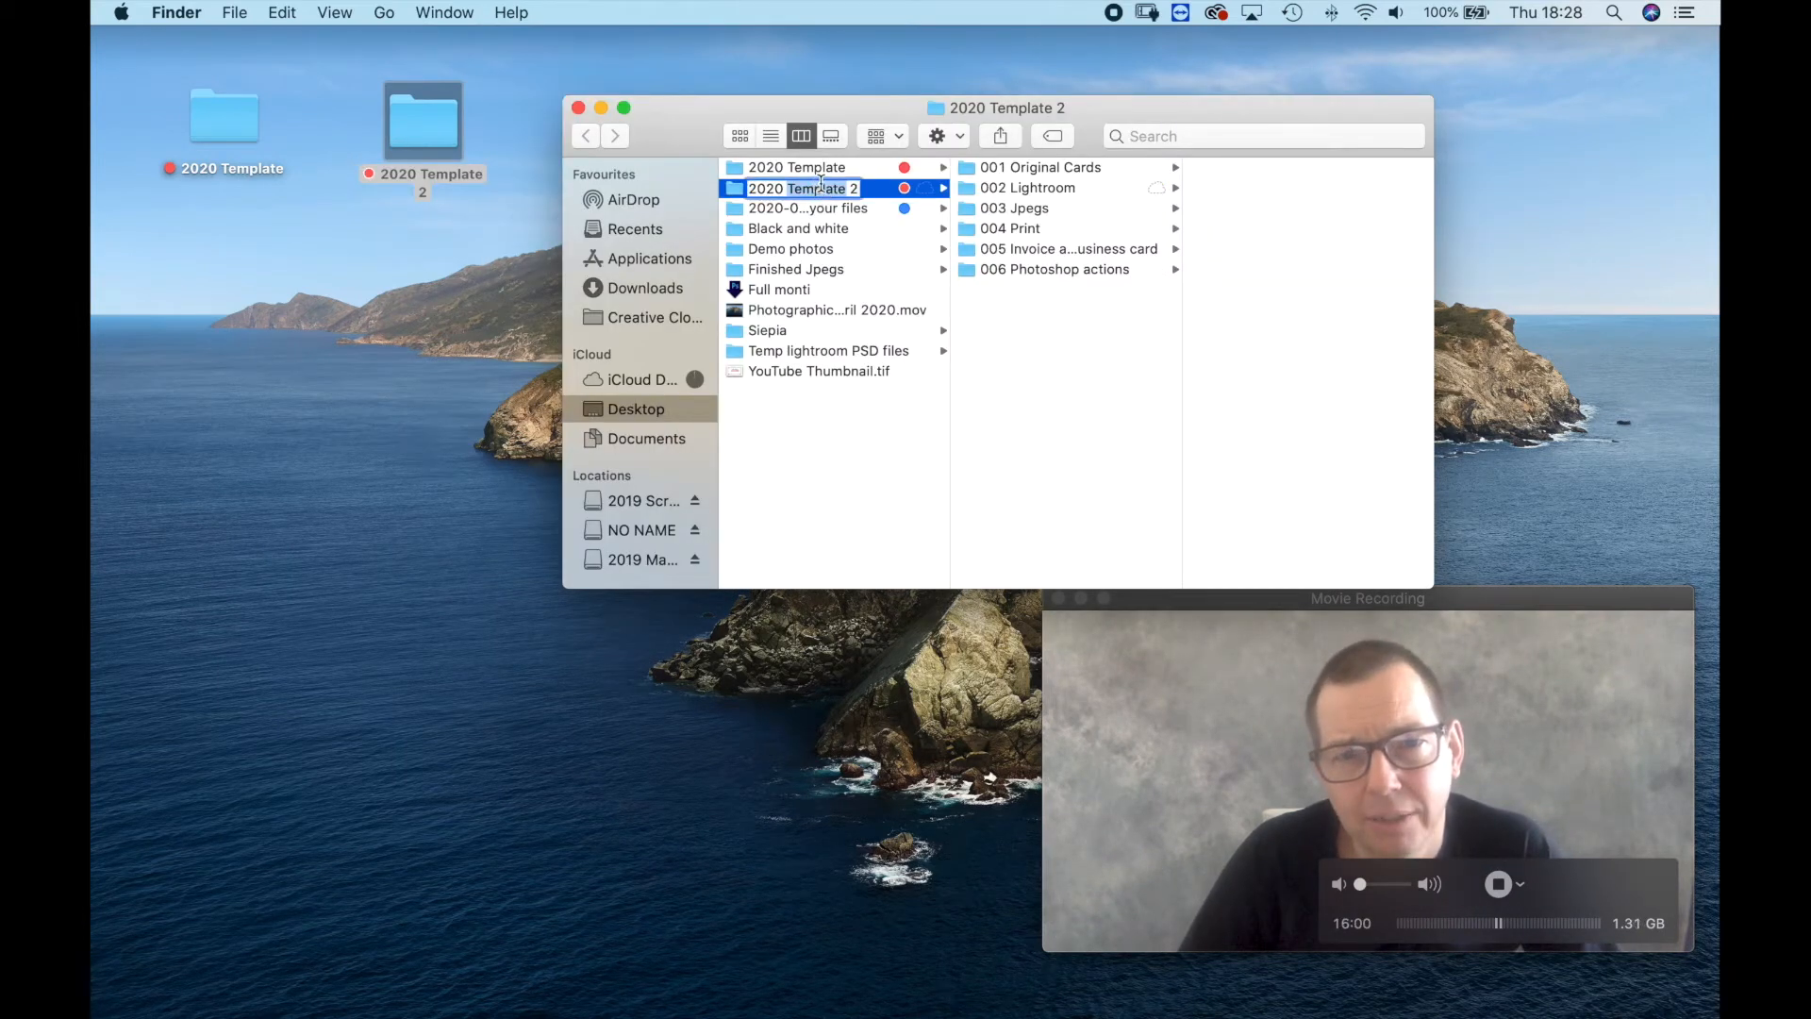
pyautogui.moveTo(817, 189); pyautogui.dragTo(809, 187)
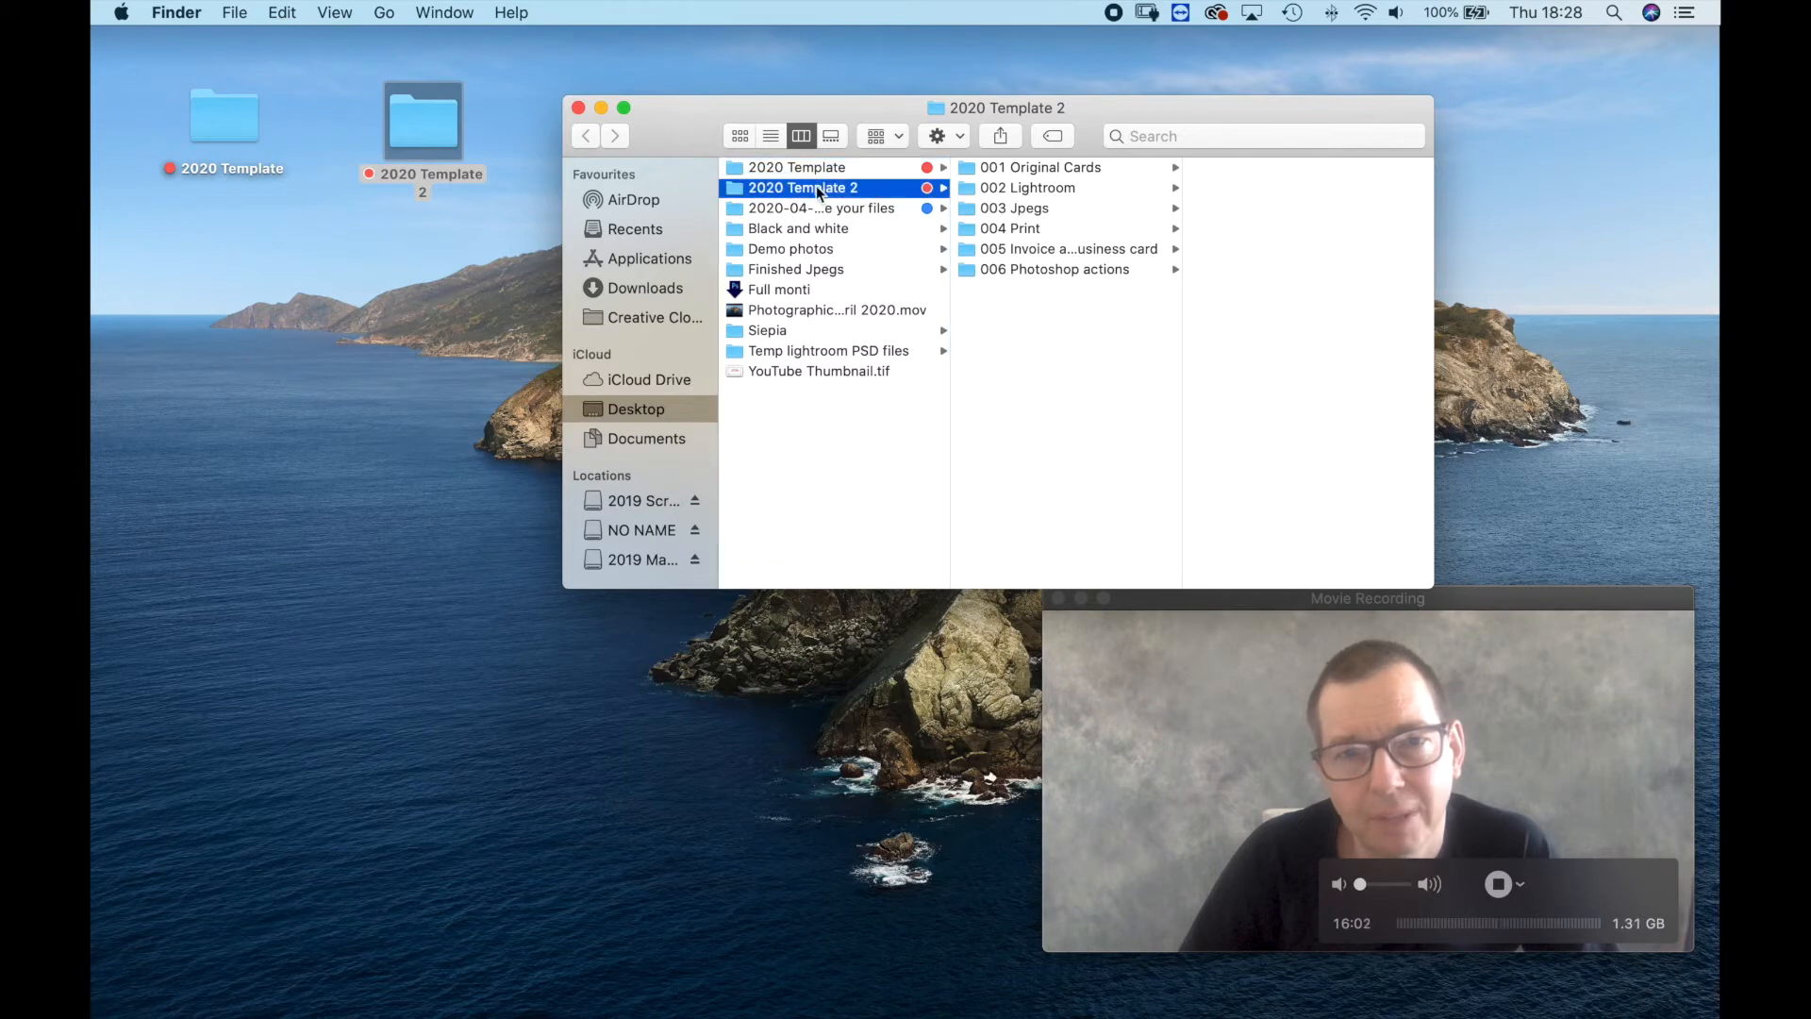
# Rename the 2020 Template 2 folder as "2020-04-24 Photographic friday 24 April 2020" and copy that name.
pyautogui.click(831, 192)
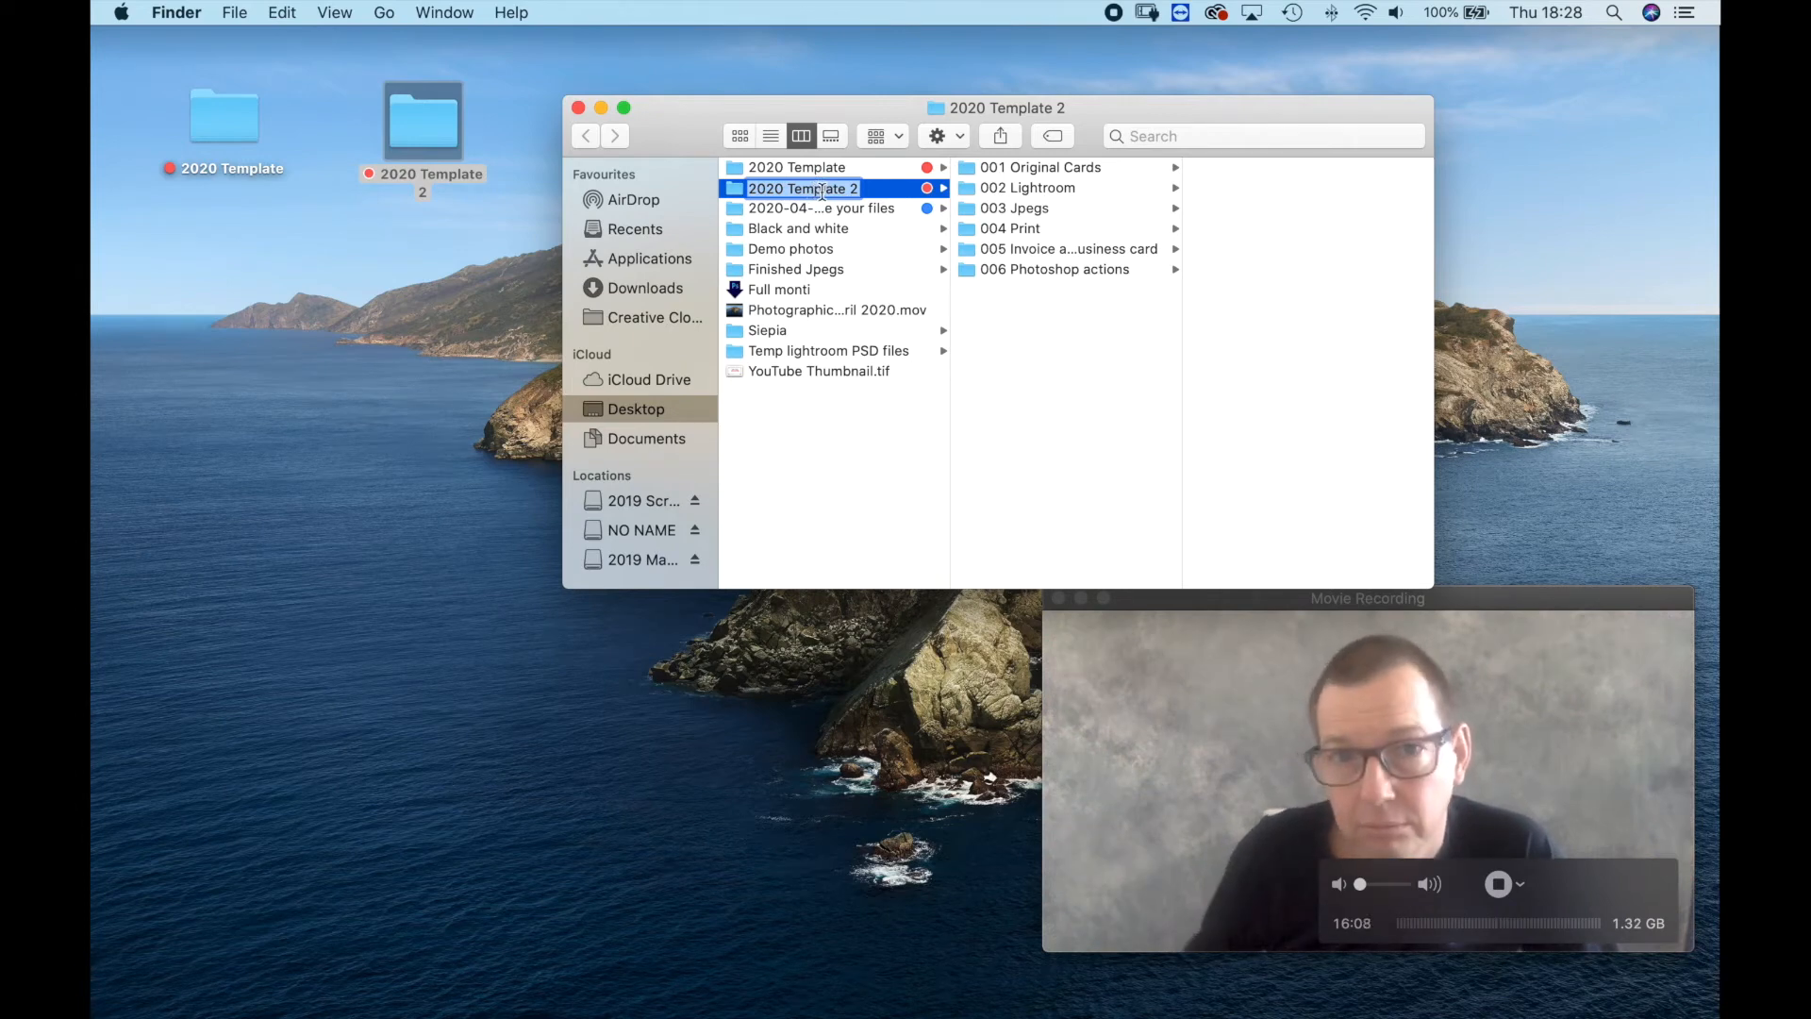
pyautogui.press('Right')
pyautogui.press('BackSpace')
pyautogui.press('BackSpace')
pyautogui.press('BackSpace')
pyautogui.press('BackSpace')
pyautogui.press('BackSpace')
pyautogui.press('BackSpace')
pyautogui.press('BackSpace')
pyautogui.press('BackSpace')
pyautogui.press('BackSpace')
pyautogui.press('BackSpace')
pyautogui.press('BackSpace')
pyautogui.press('BackSpace')
pyautogui.press('BackSpace')
pyautogui.press('BackSpace')
pyautogui.press('BackSpace')
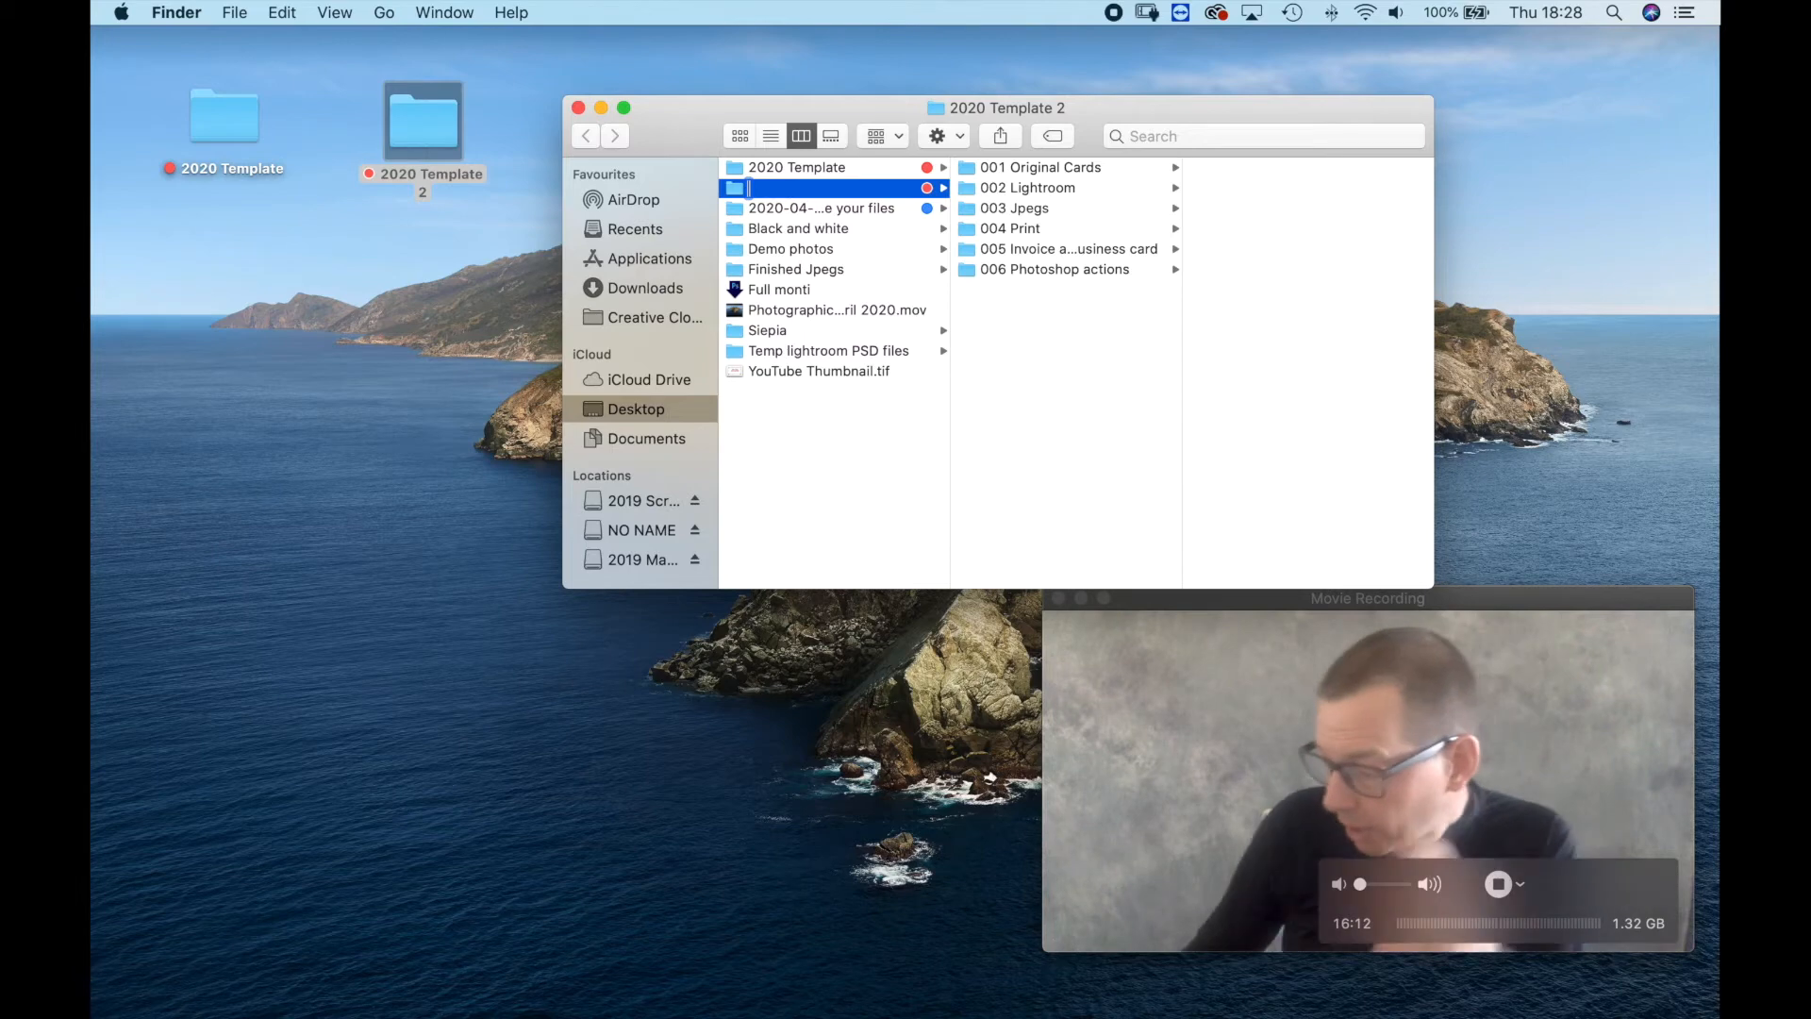
pyautogui.write('2020')
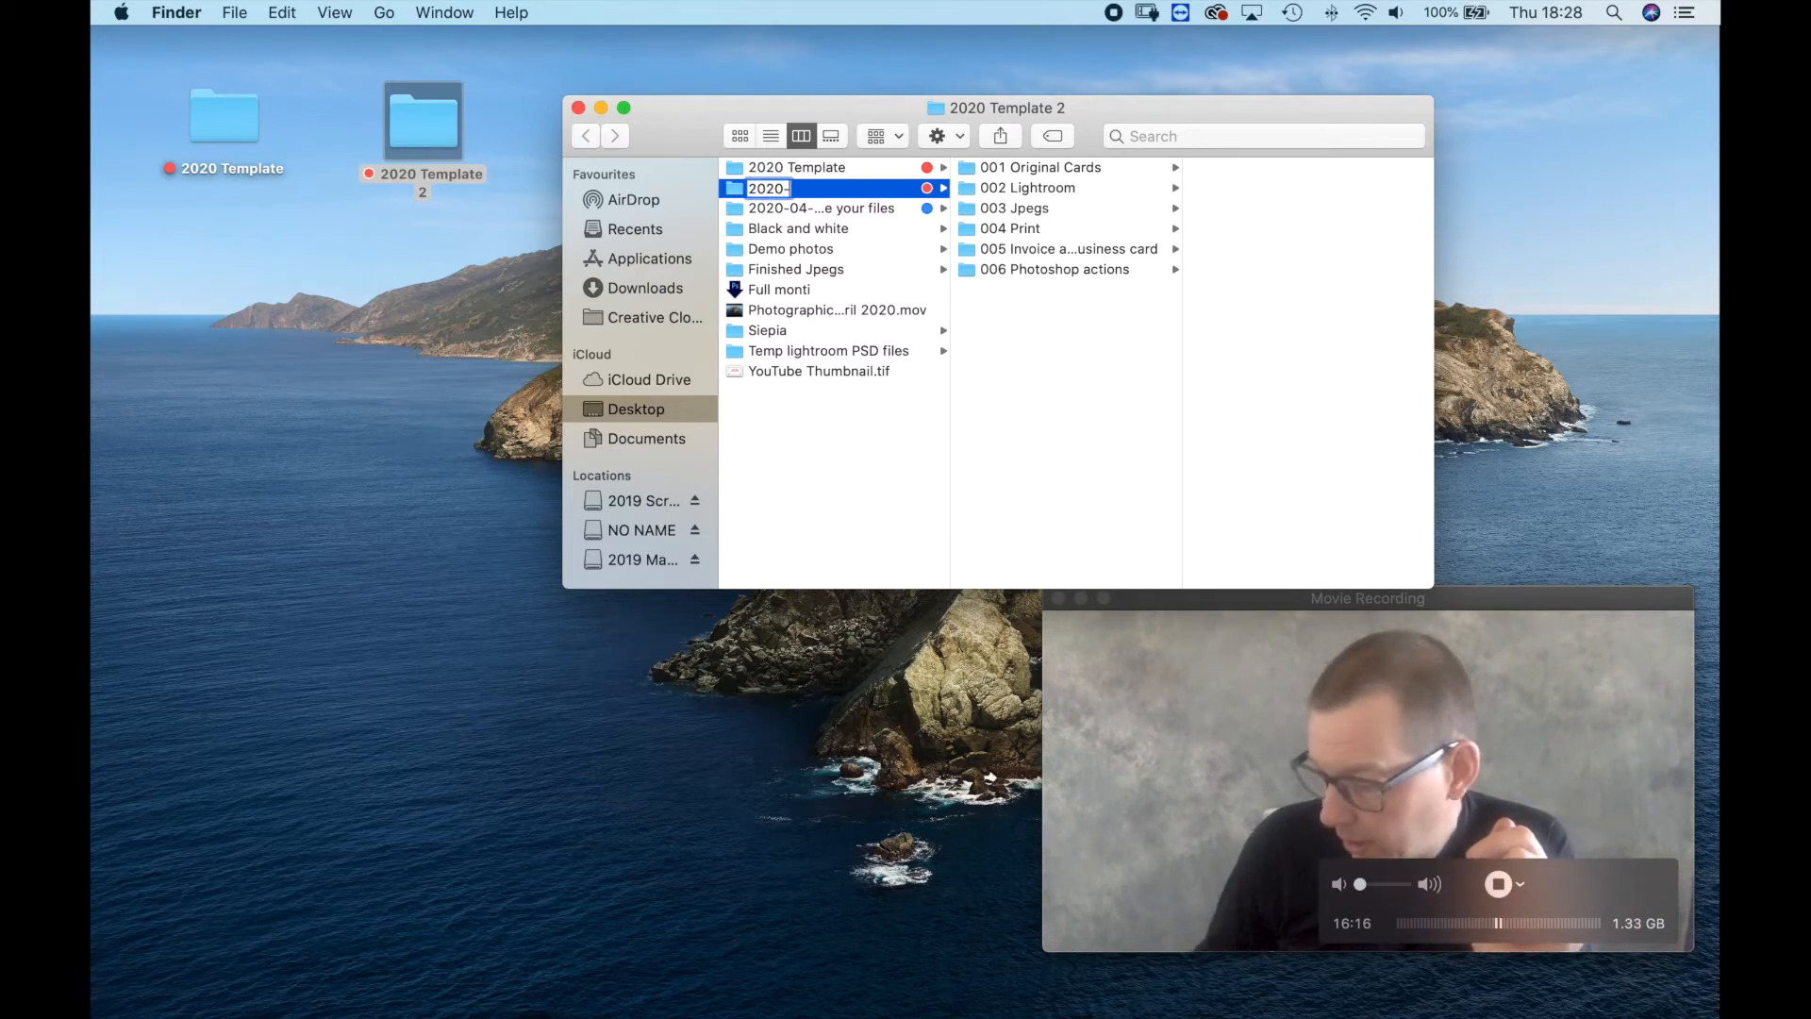
pyautogui.write('-04-24 Photo')
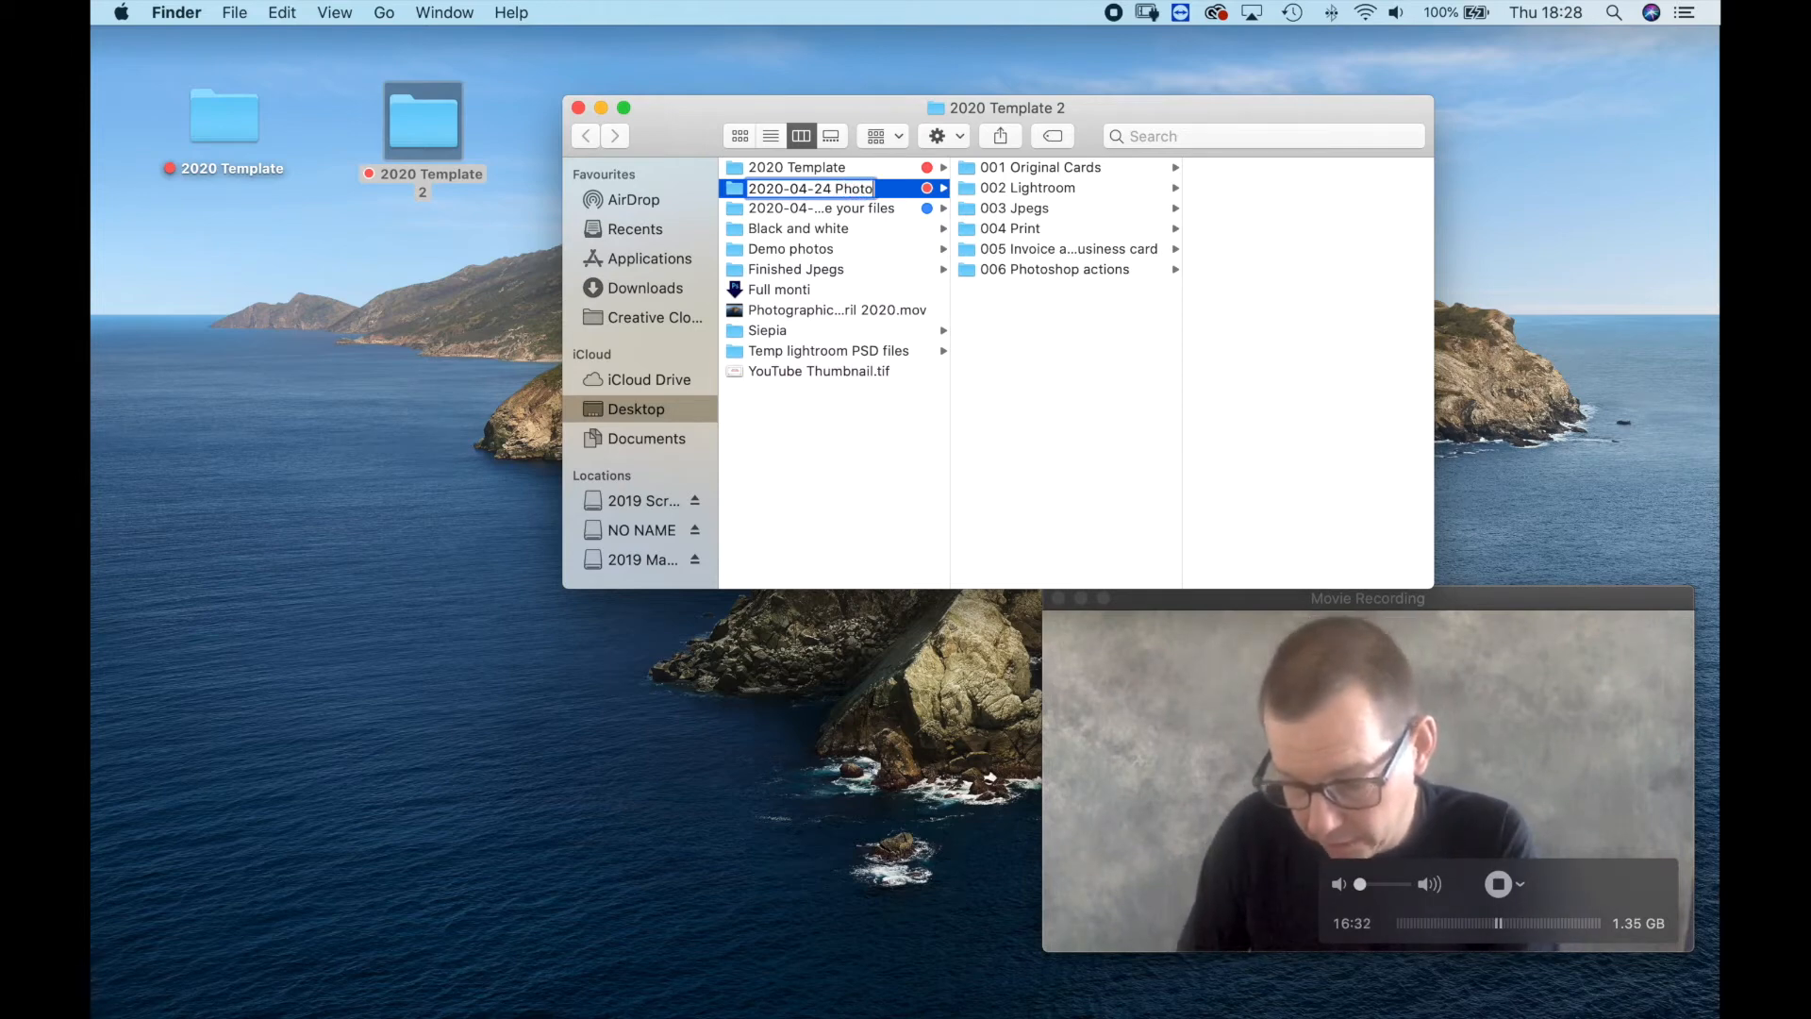
pyautogui.write('graph')
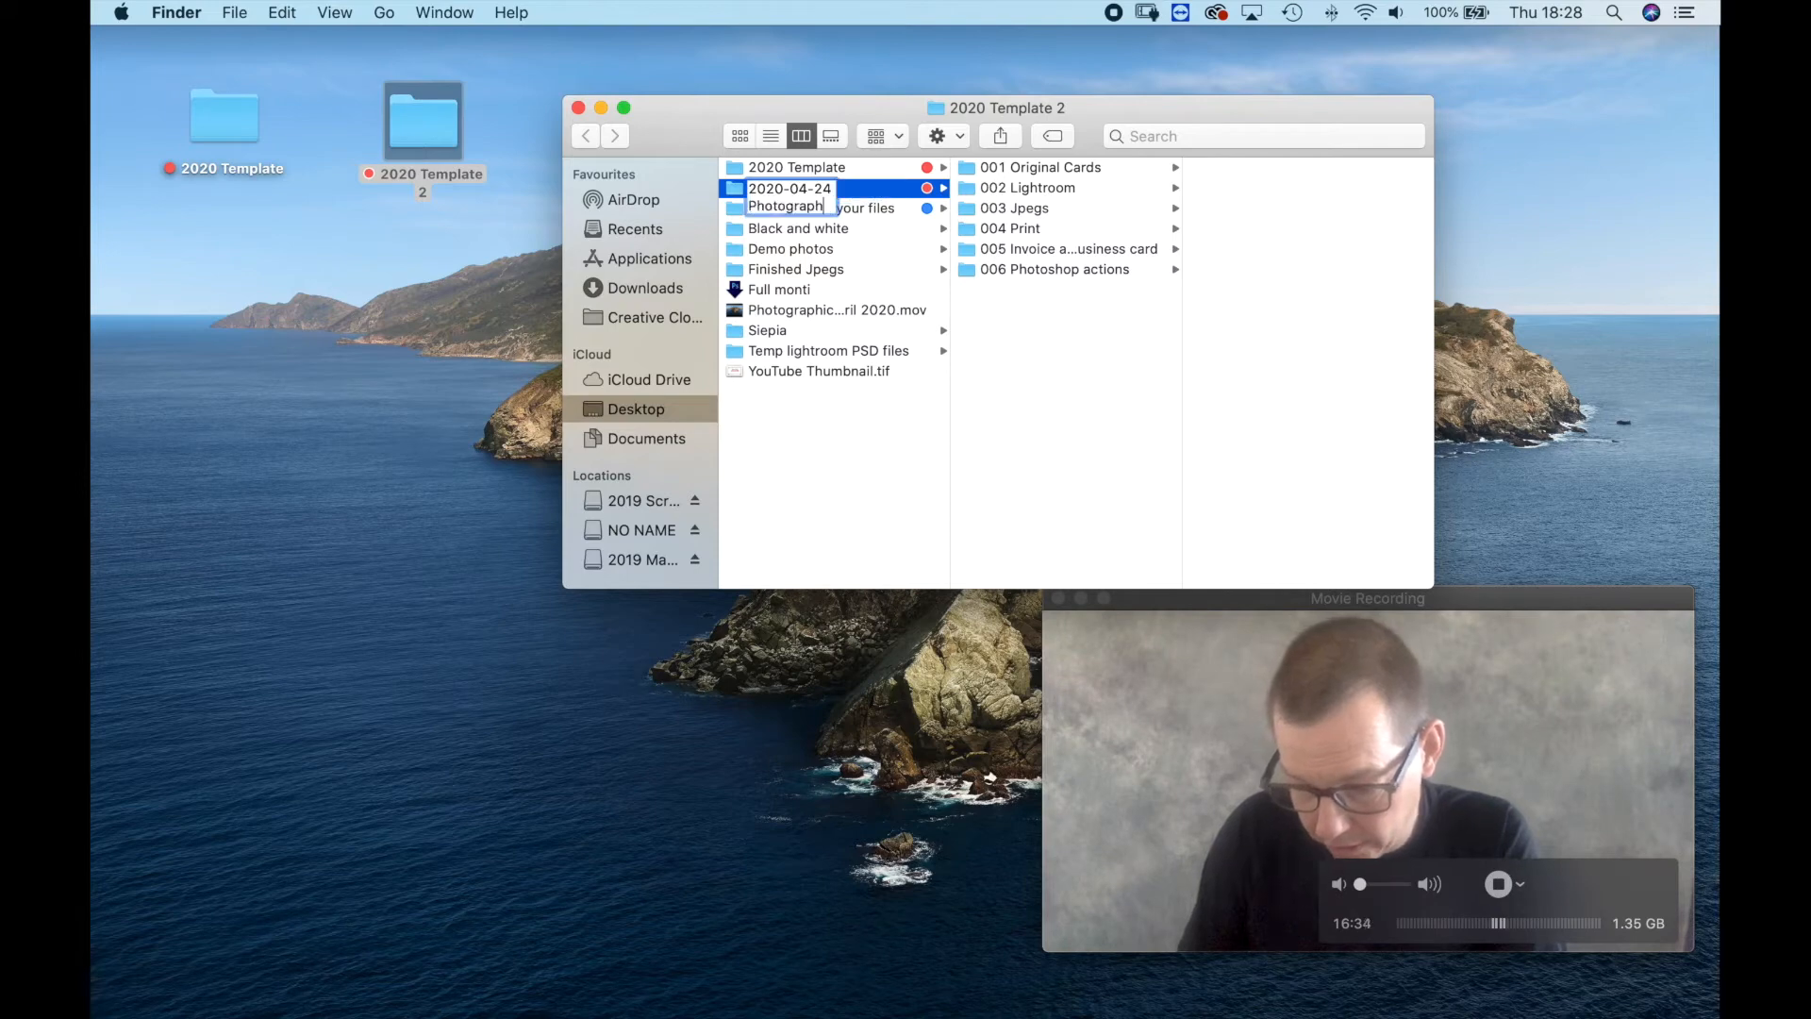
pyautogui.write('ic friday')
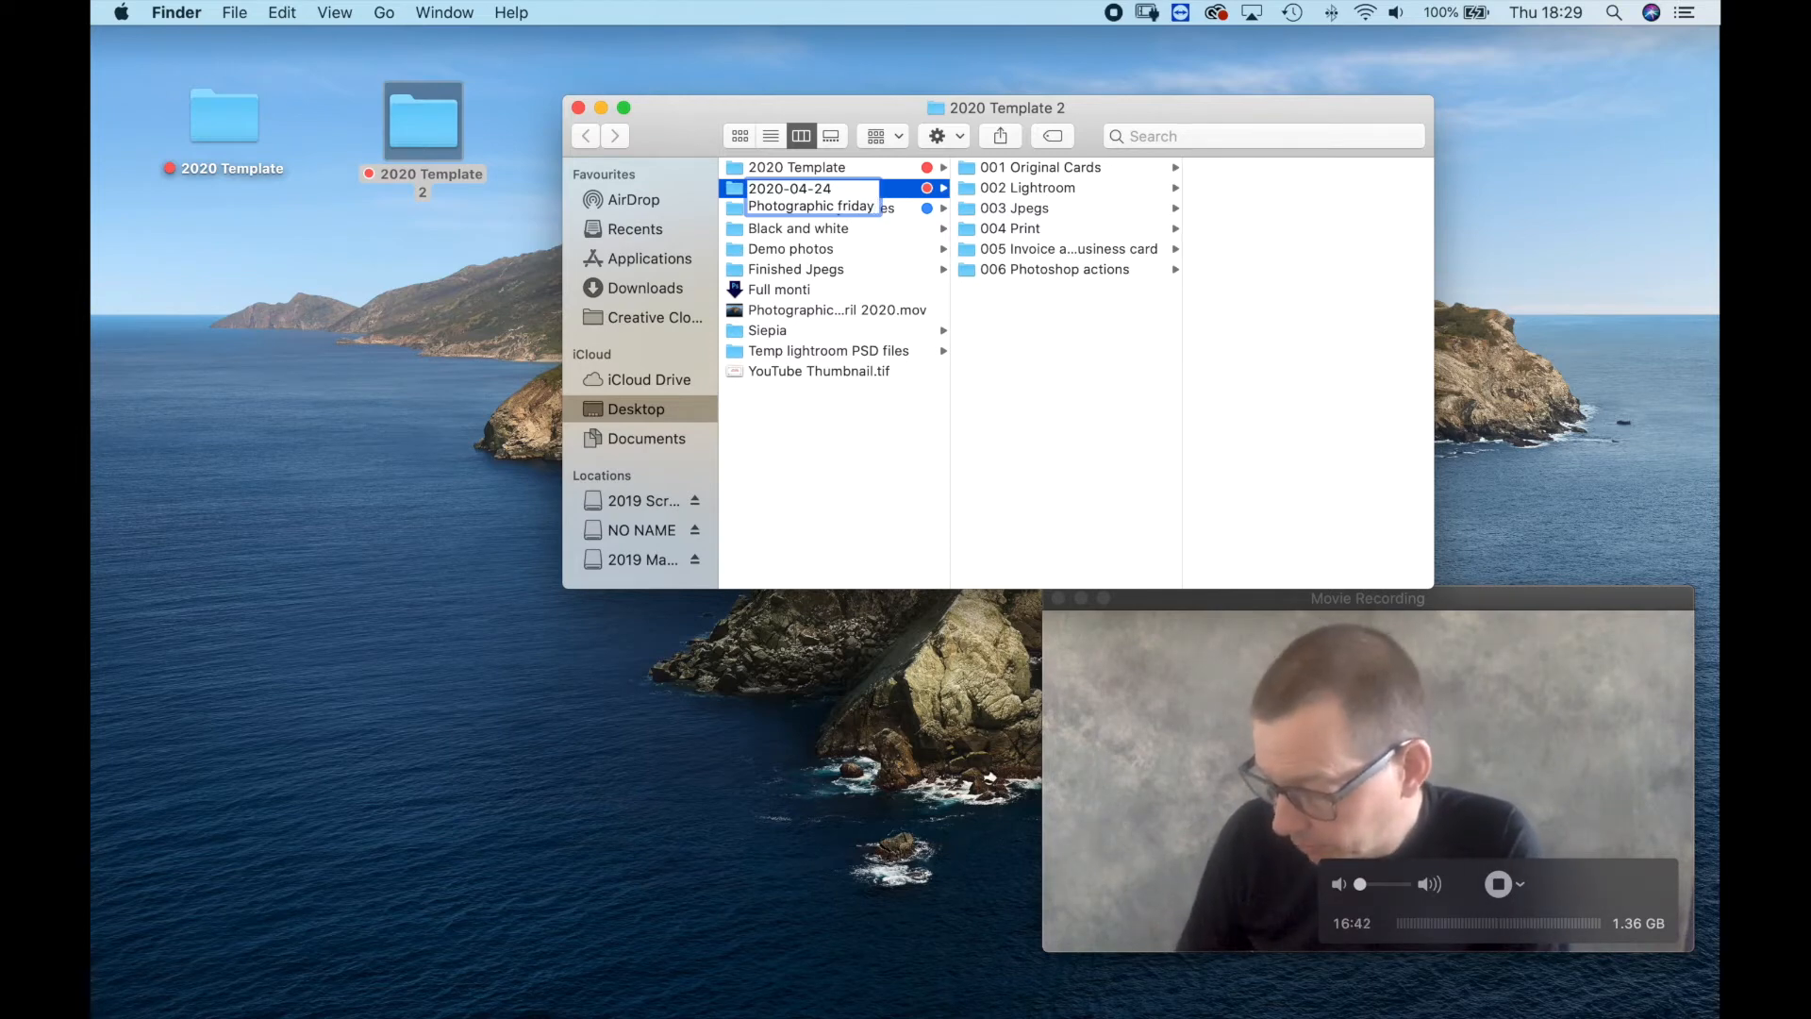
pyautogui.write('24')
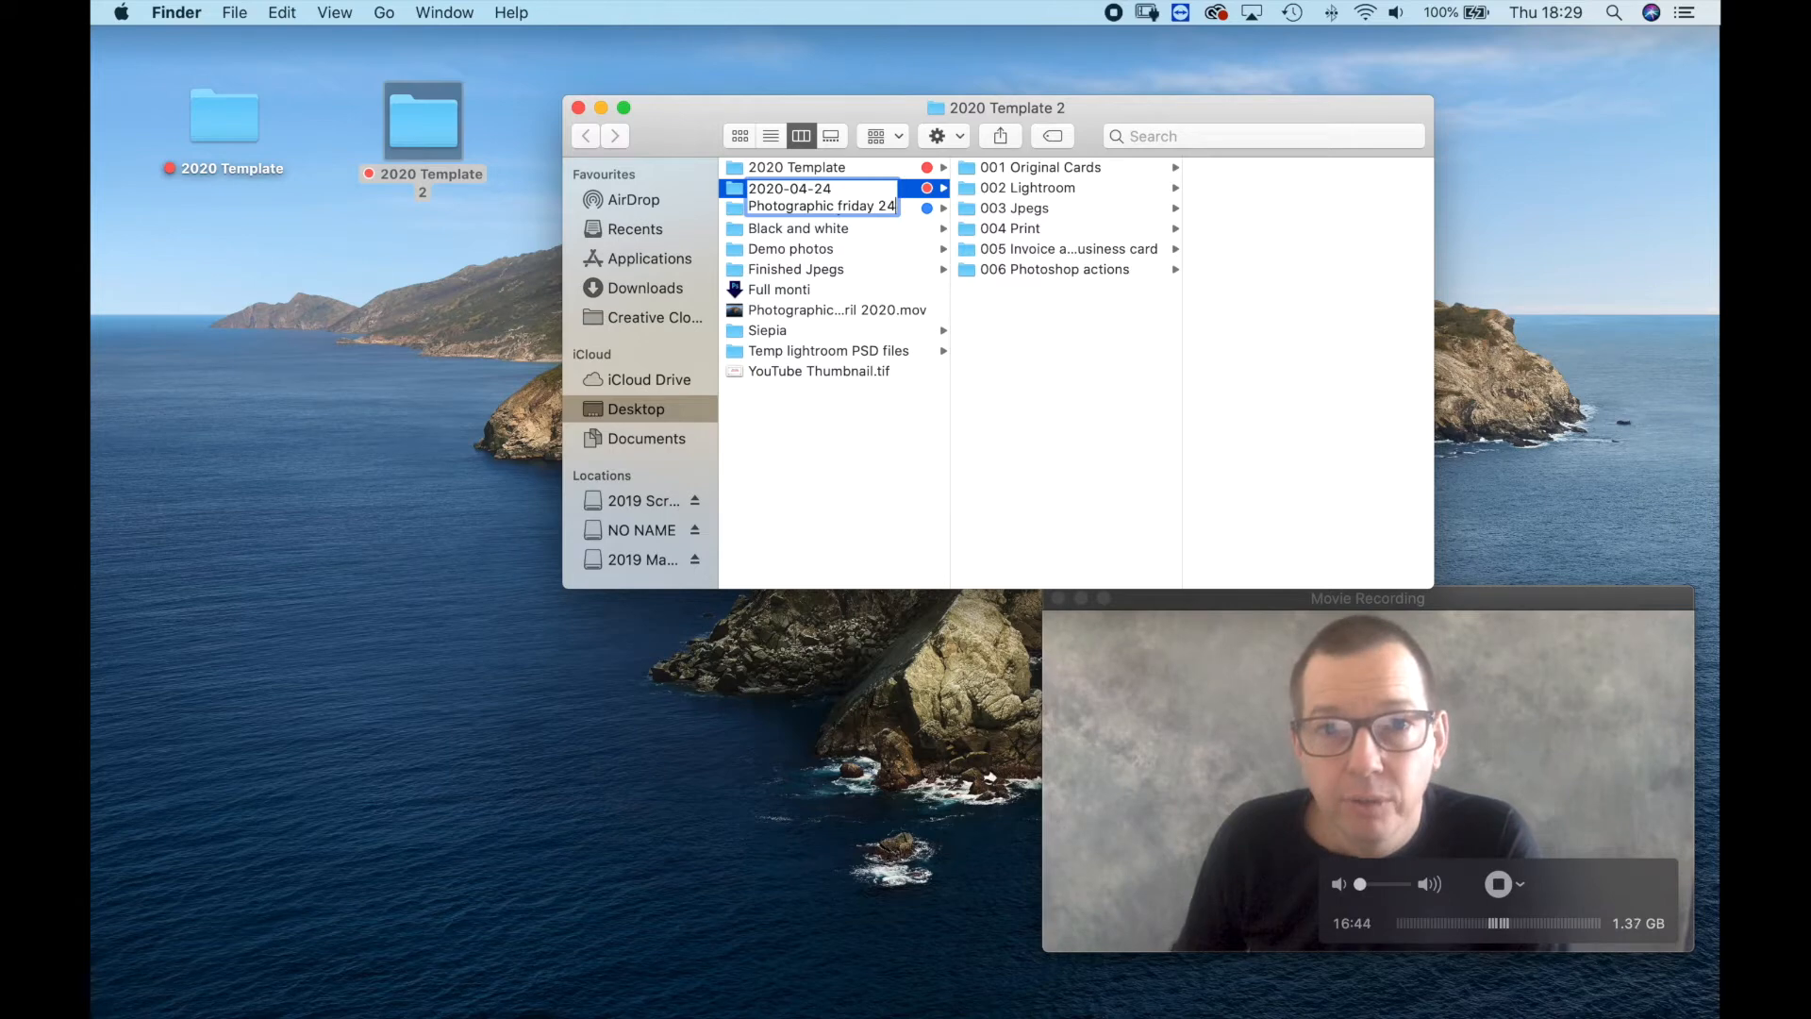
pyautogui.write(' April 2020')
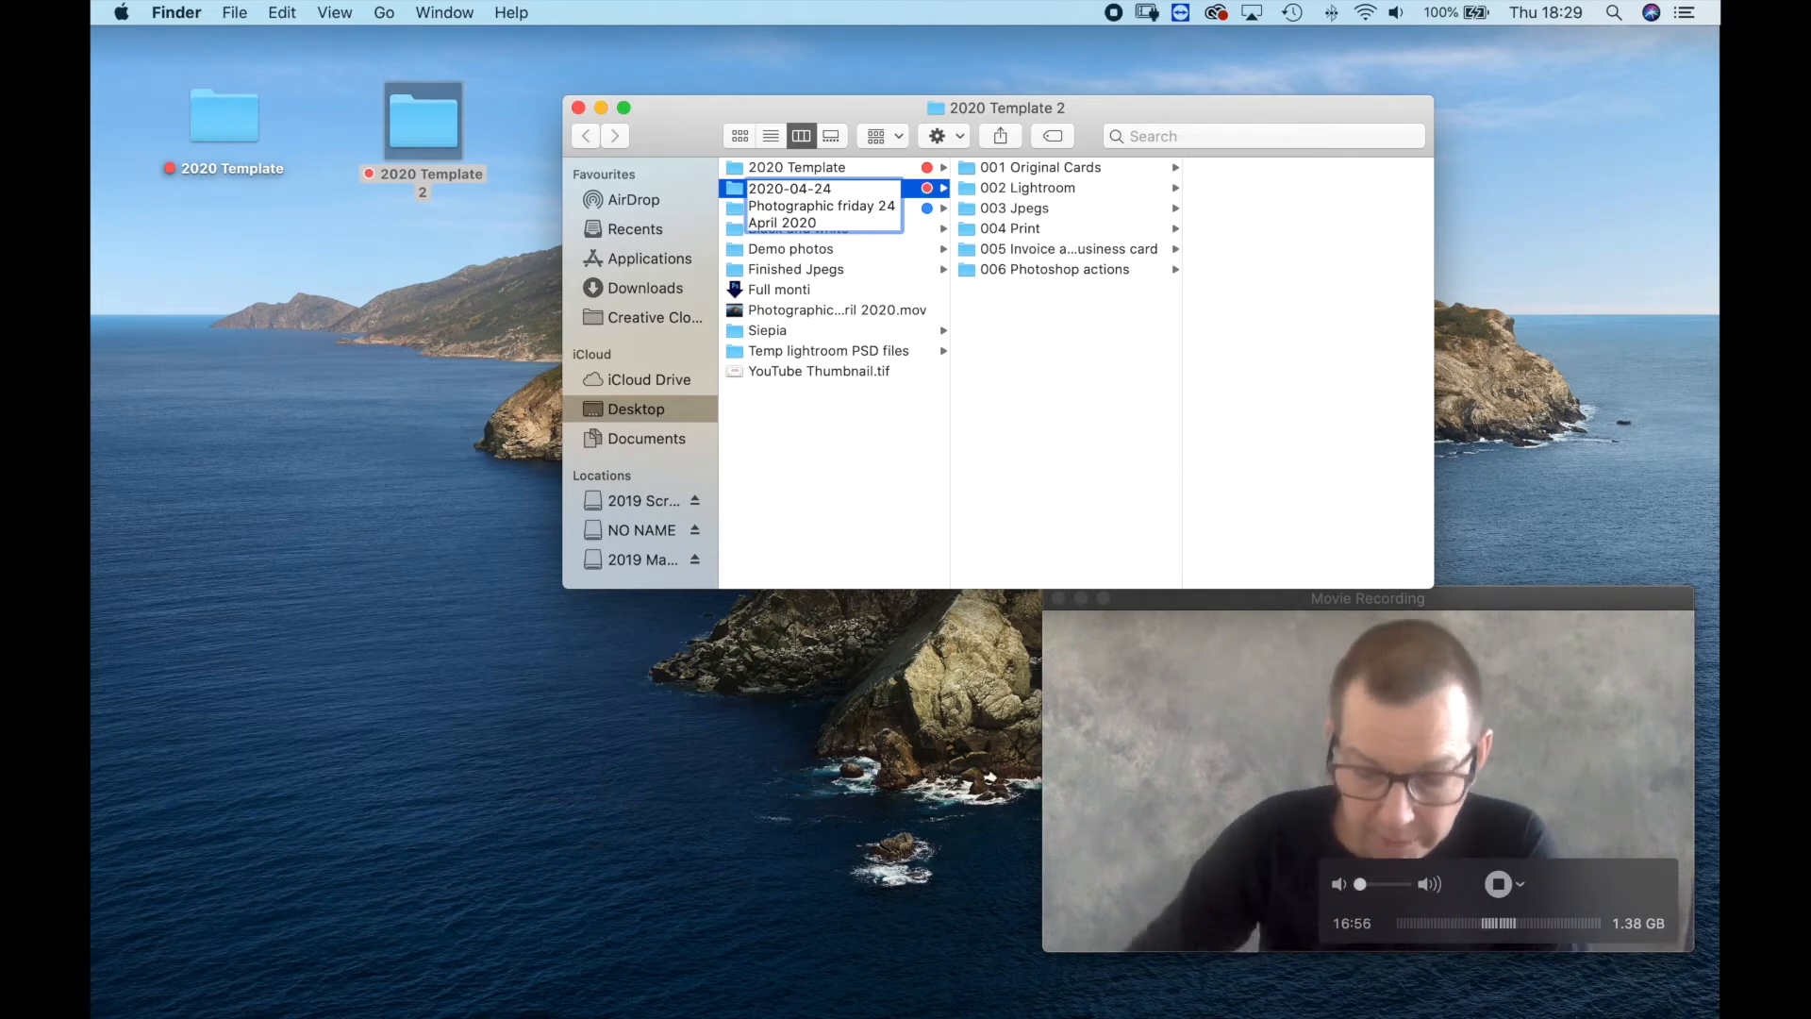
pyautogui.press('super+a')
pyautogui.press('super+c')
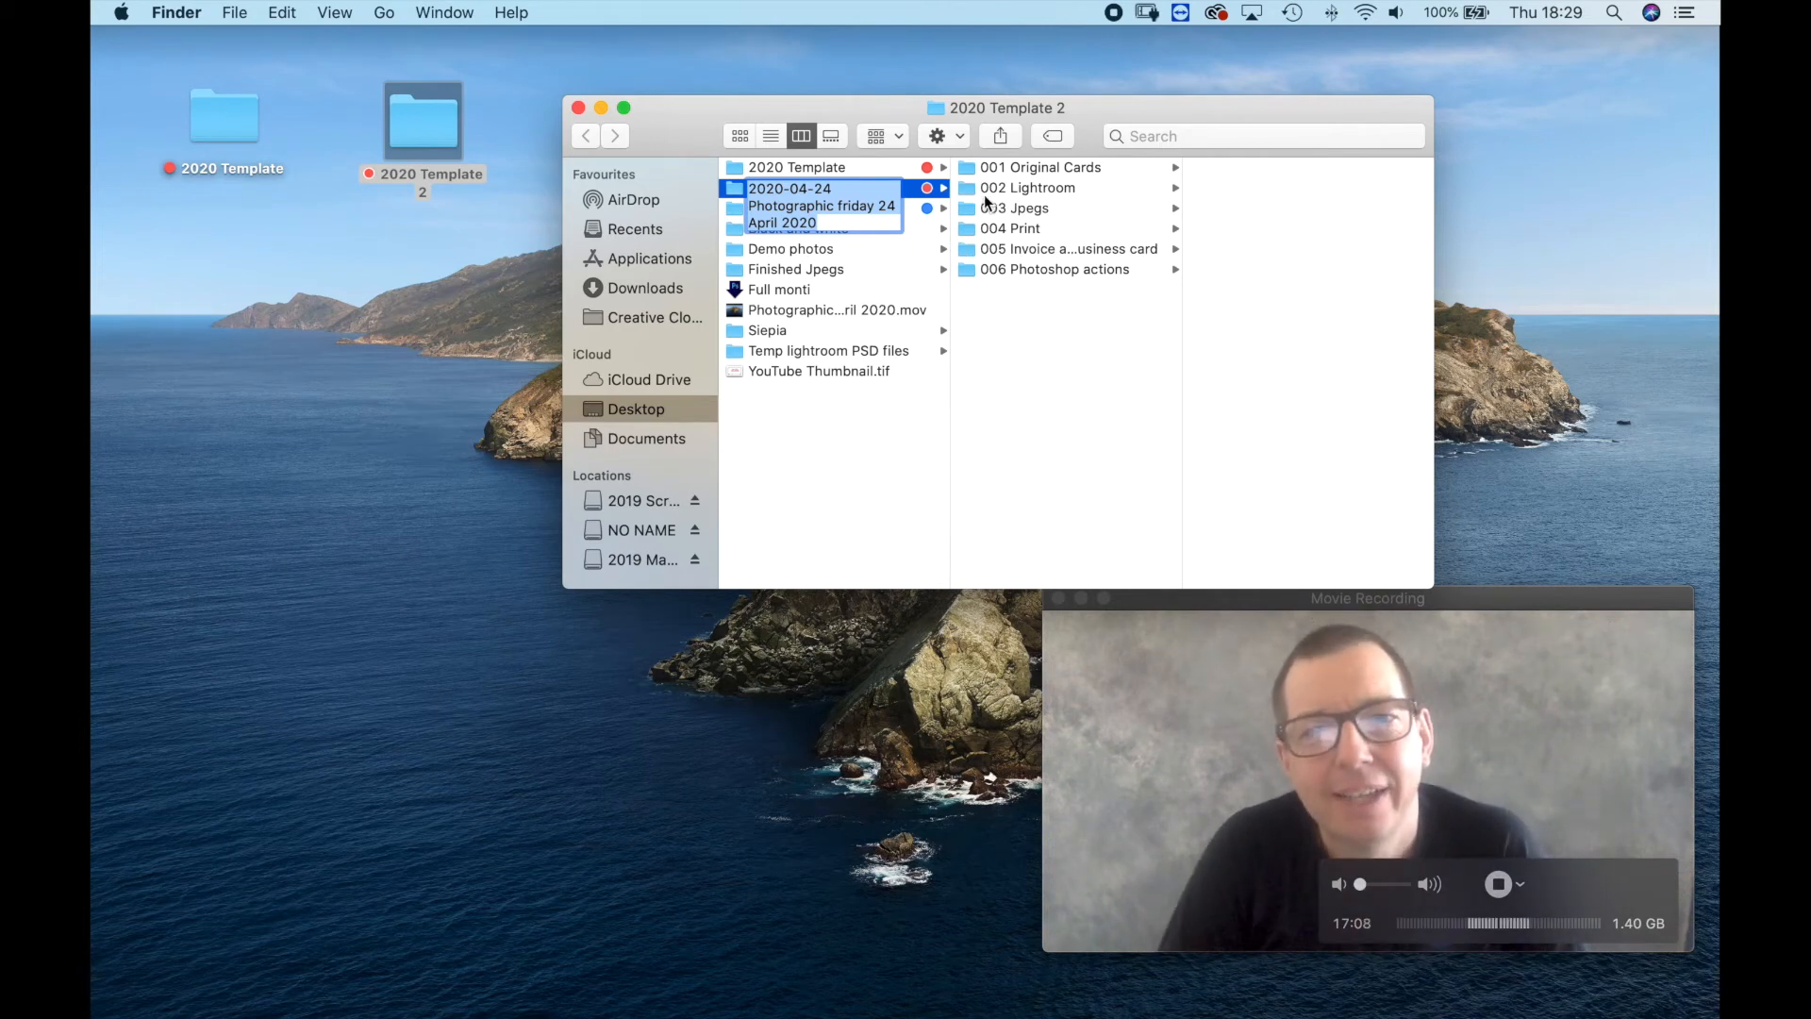
# Open the D800 folder inside 001 Original Cards of the new job folder.
pyautogui.click(1035, 191)
pyautogui.click(1049, 167)
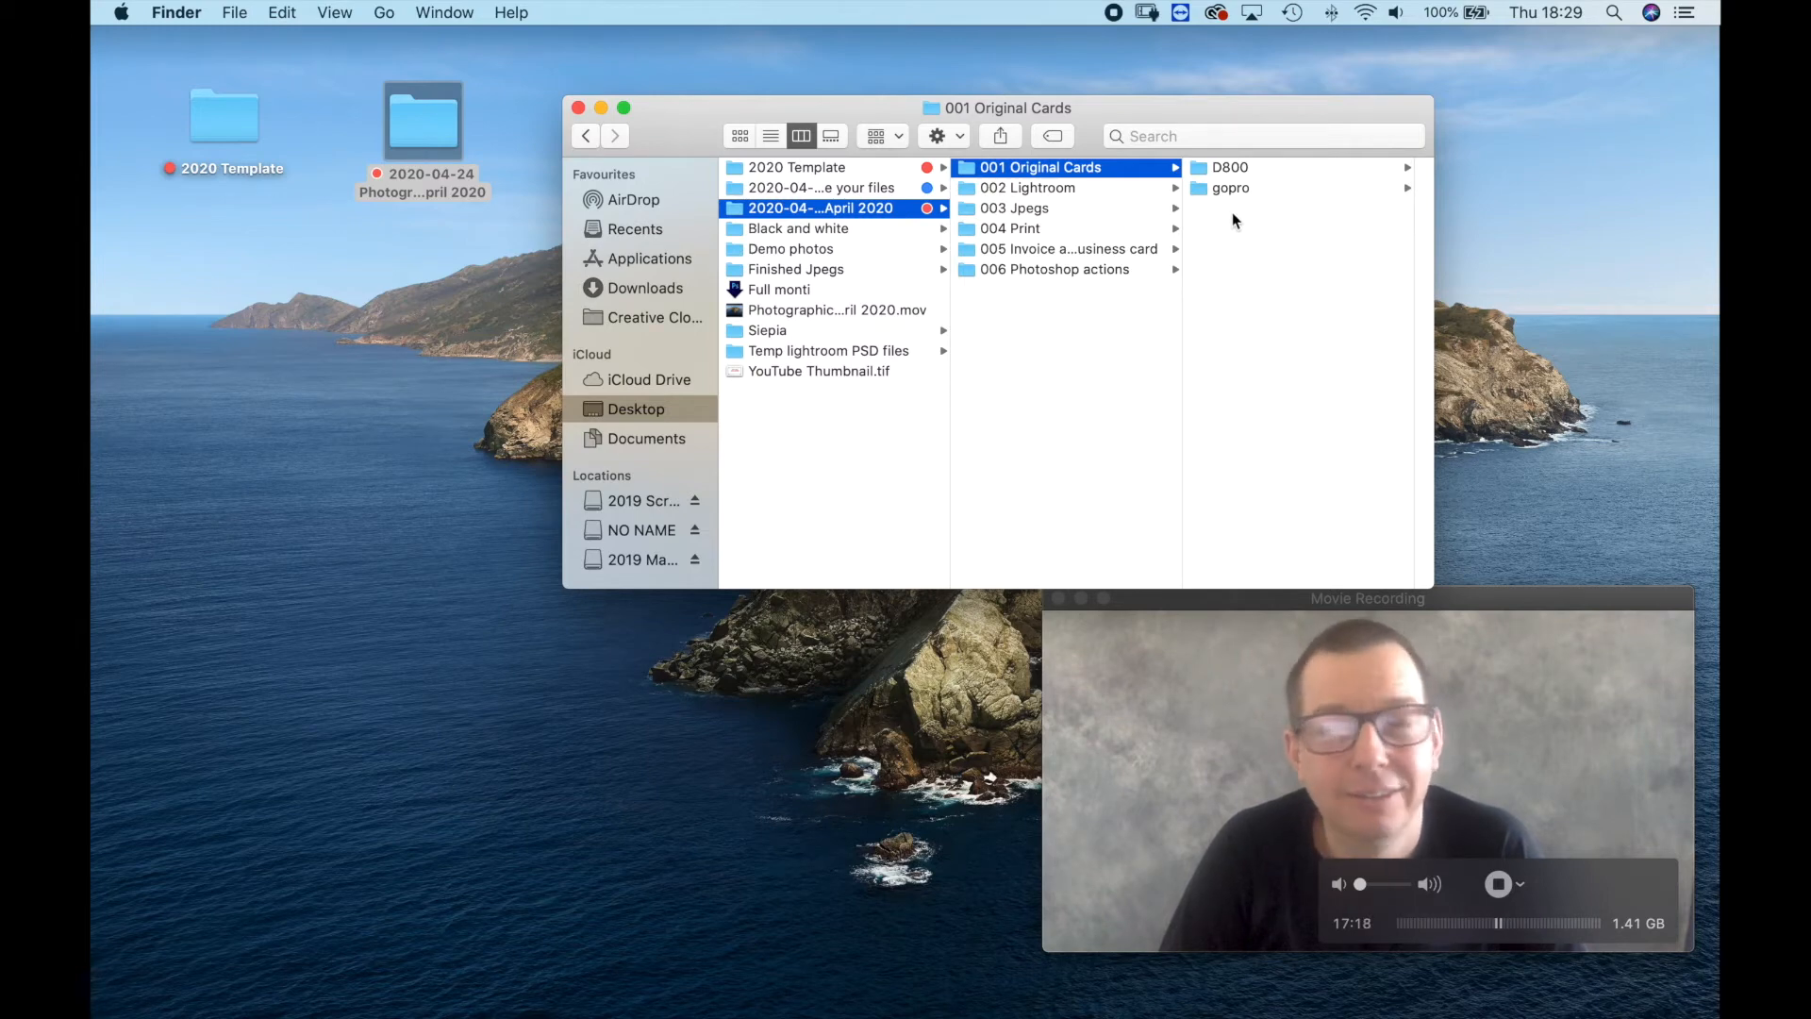
pyautogui.click(1228, 168)
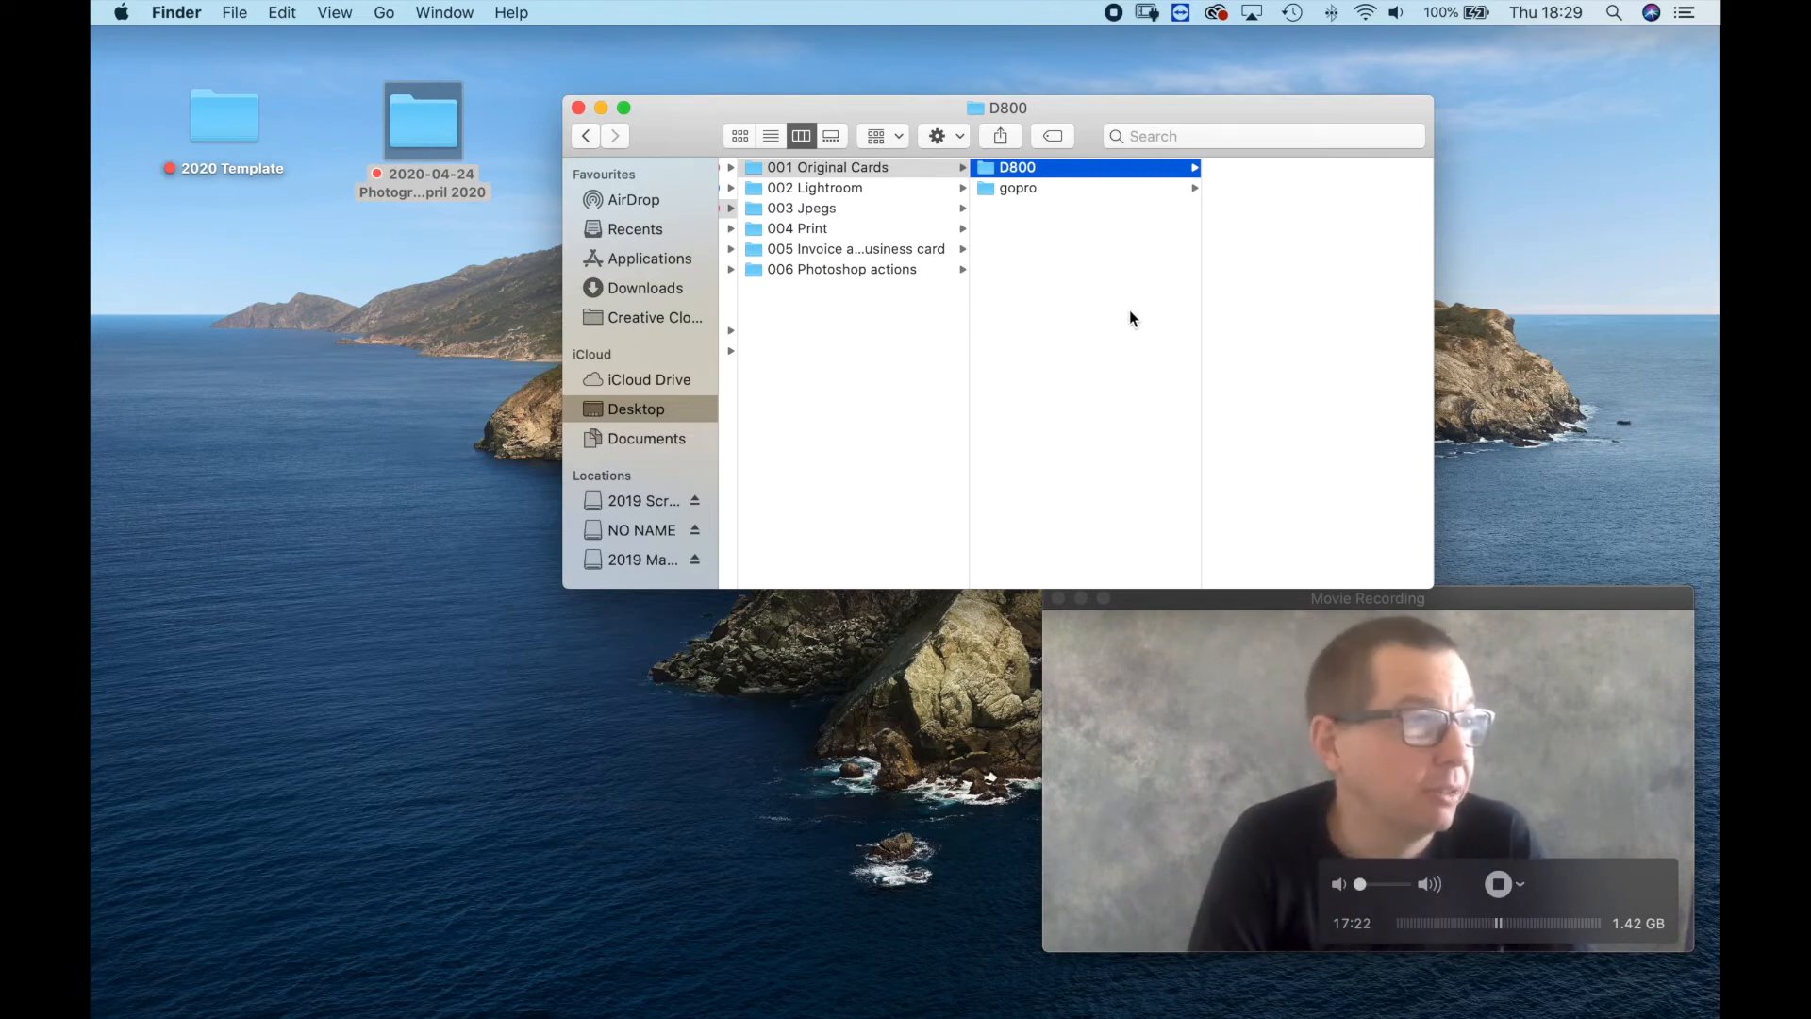
# Copy the four photos from the NO NAME card's DCIM folder into D800, then close the card's window.
pyautogui.moveTo(91, 156); pyautogui.dragTo(223, 342)
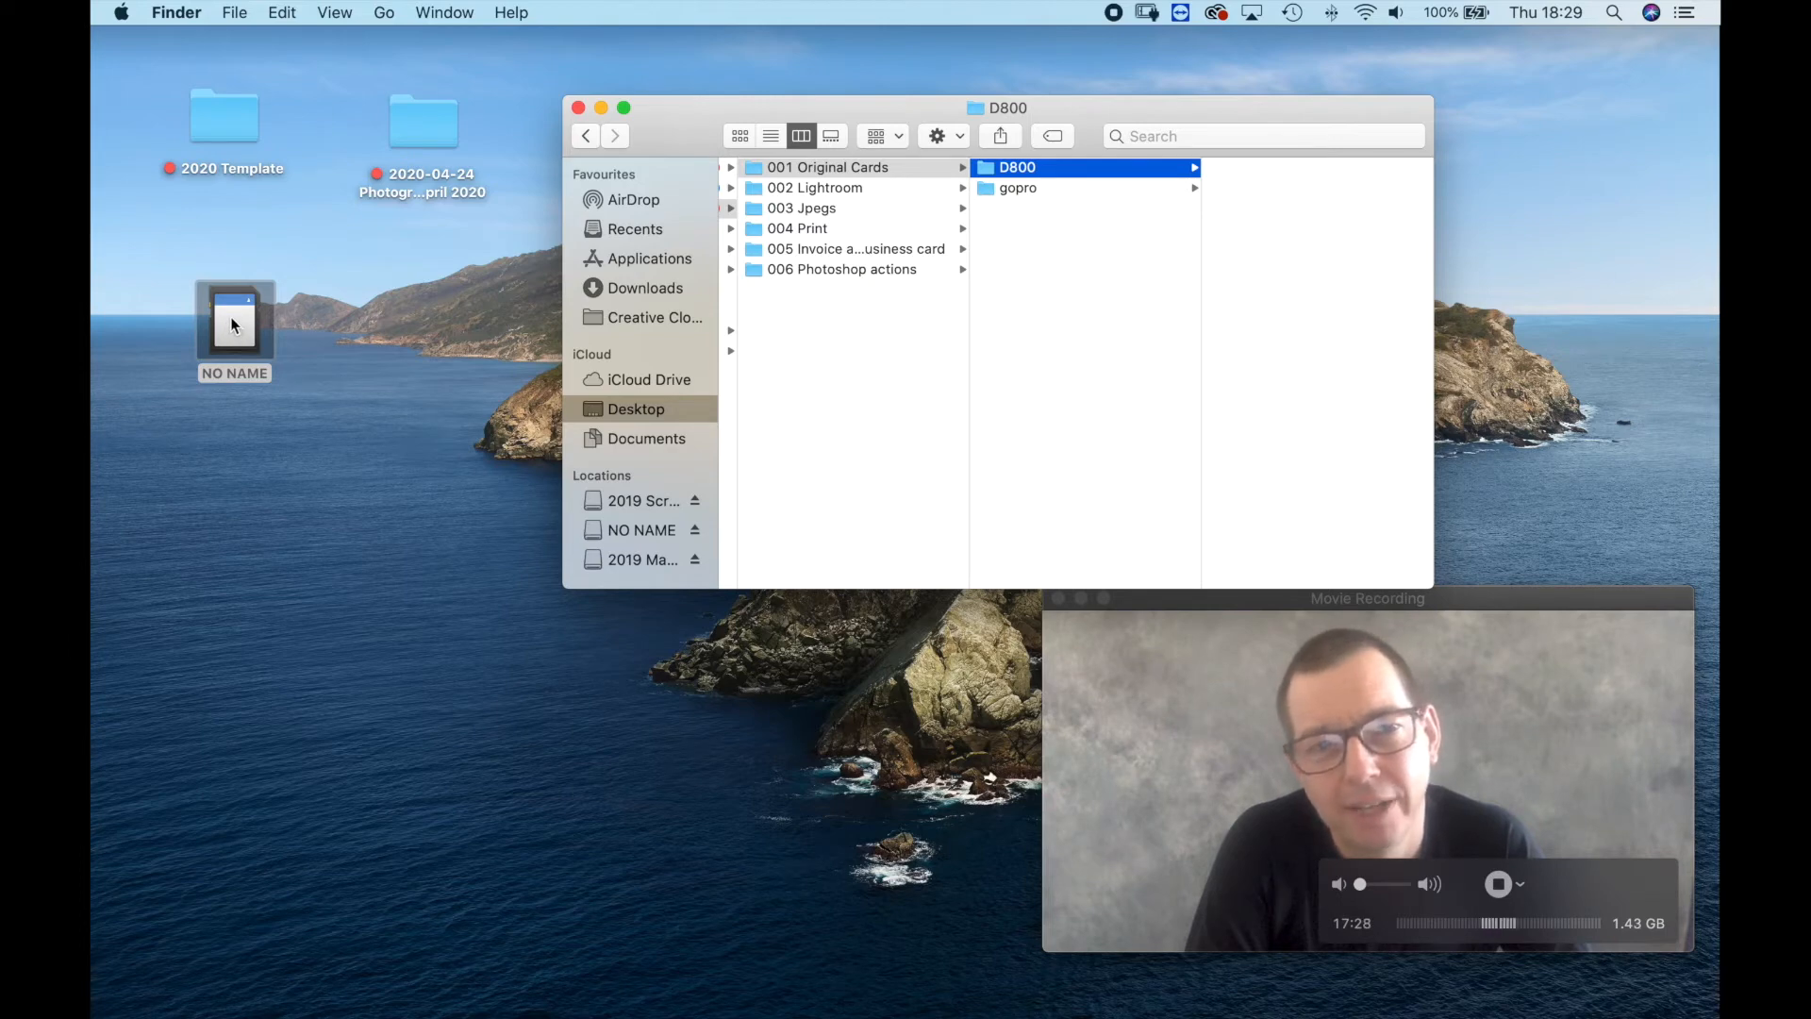
pyautogui.doubleClick(232, 319)
pyautogui.moveTo(719, 134); pyautogui.dragTo(303, 503)
pyautogui.click(372, 560)
pyautogui.moveTo(631, 674); pyautogui.dragTo(1232, 286)
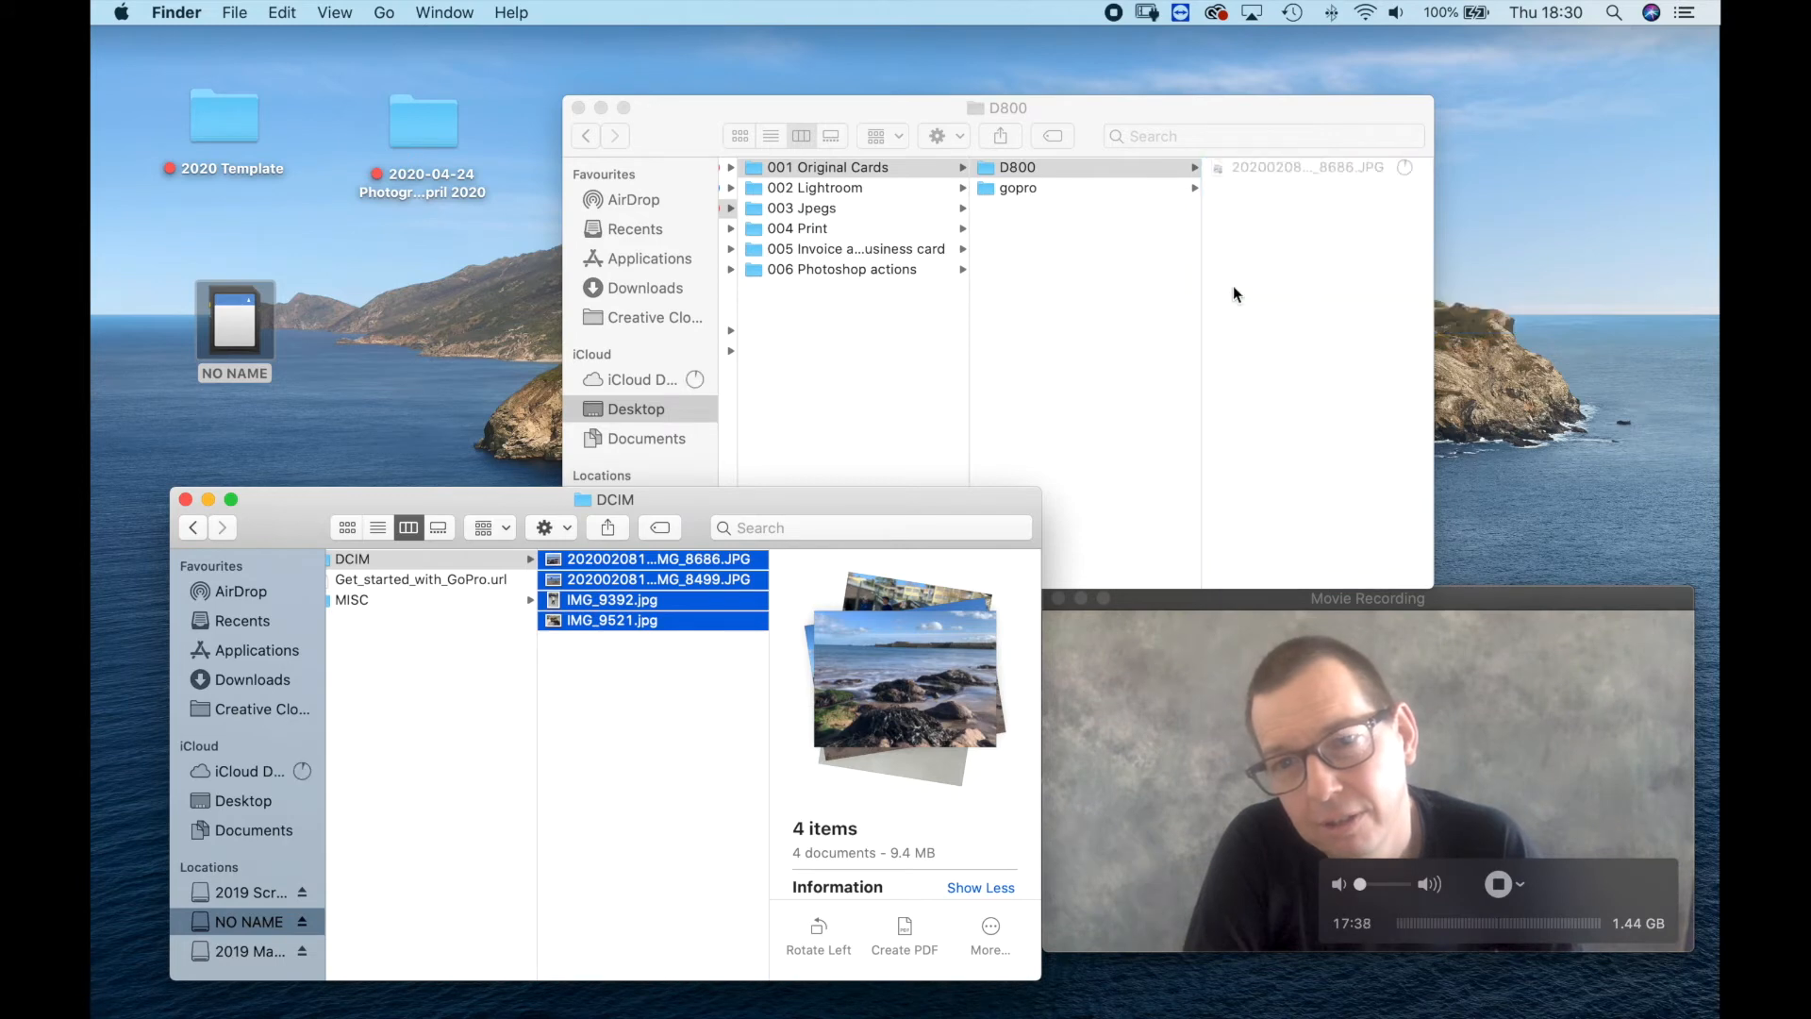
pyautogui.moveTo(230, 515); pyautogui.dragTo(249, 504)
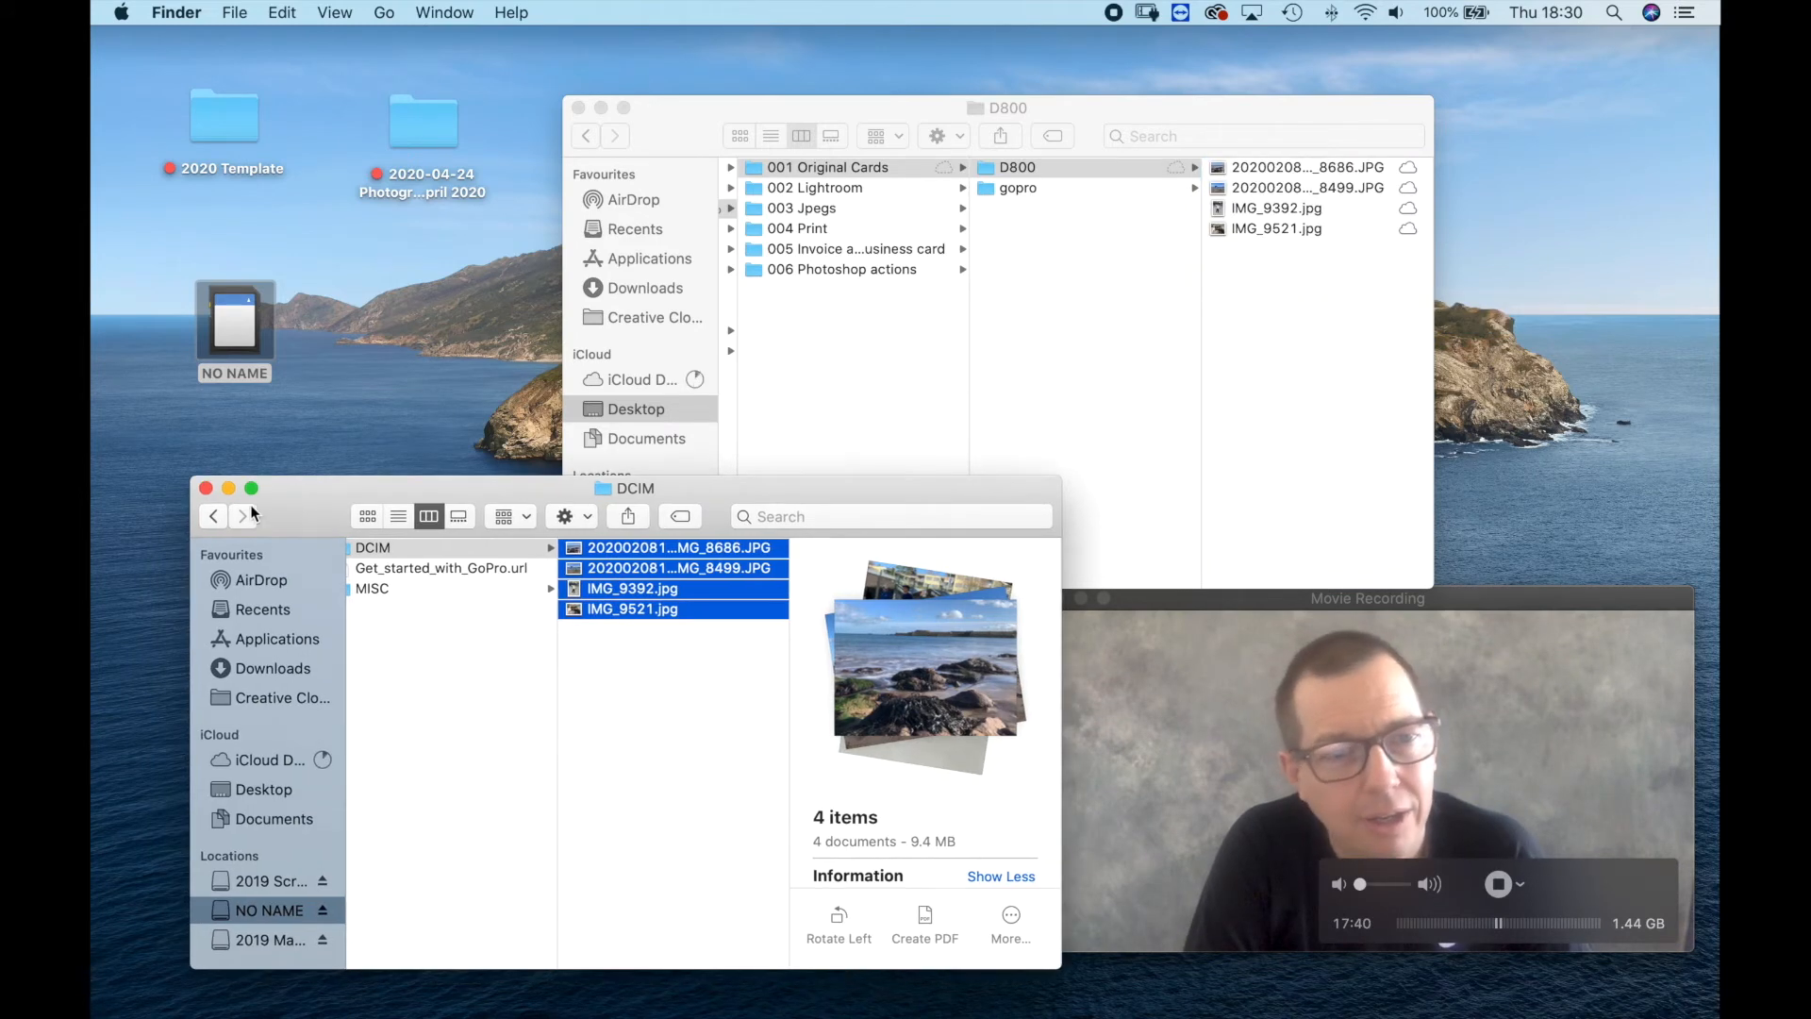
pyautogui.click(204, 489)
pyautogui.moveTo(681, 144); pyautogui.dragTo(671, 128)
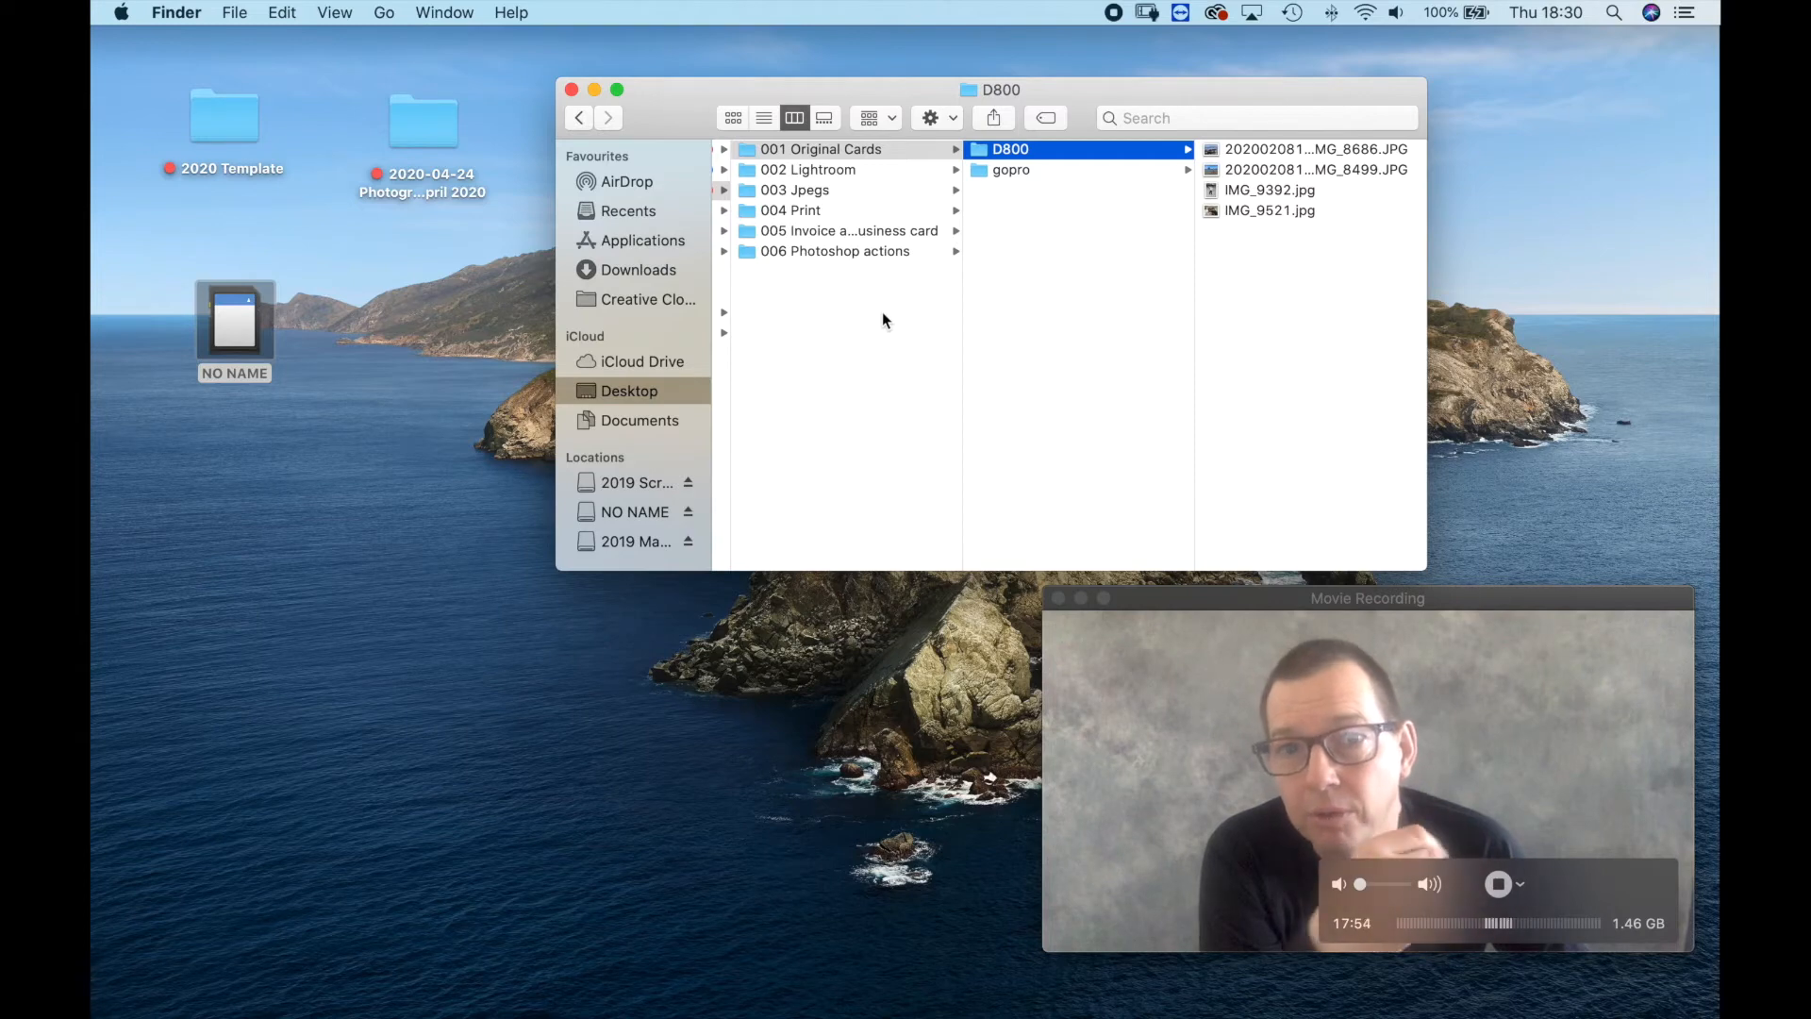
# Rename the catalog file in 002 Lightroom with the copied job name "2020-04-24 Photographic friday 24 April 2020", keeping the .lrcat extension.
pyautogui.click(826, 174)
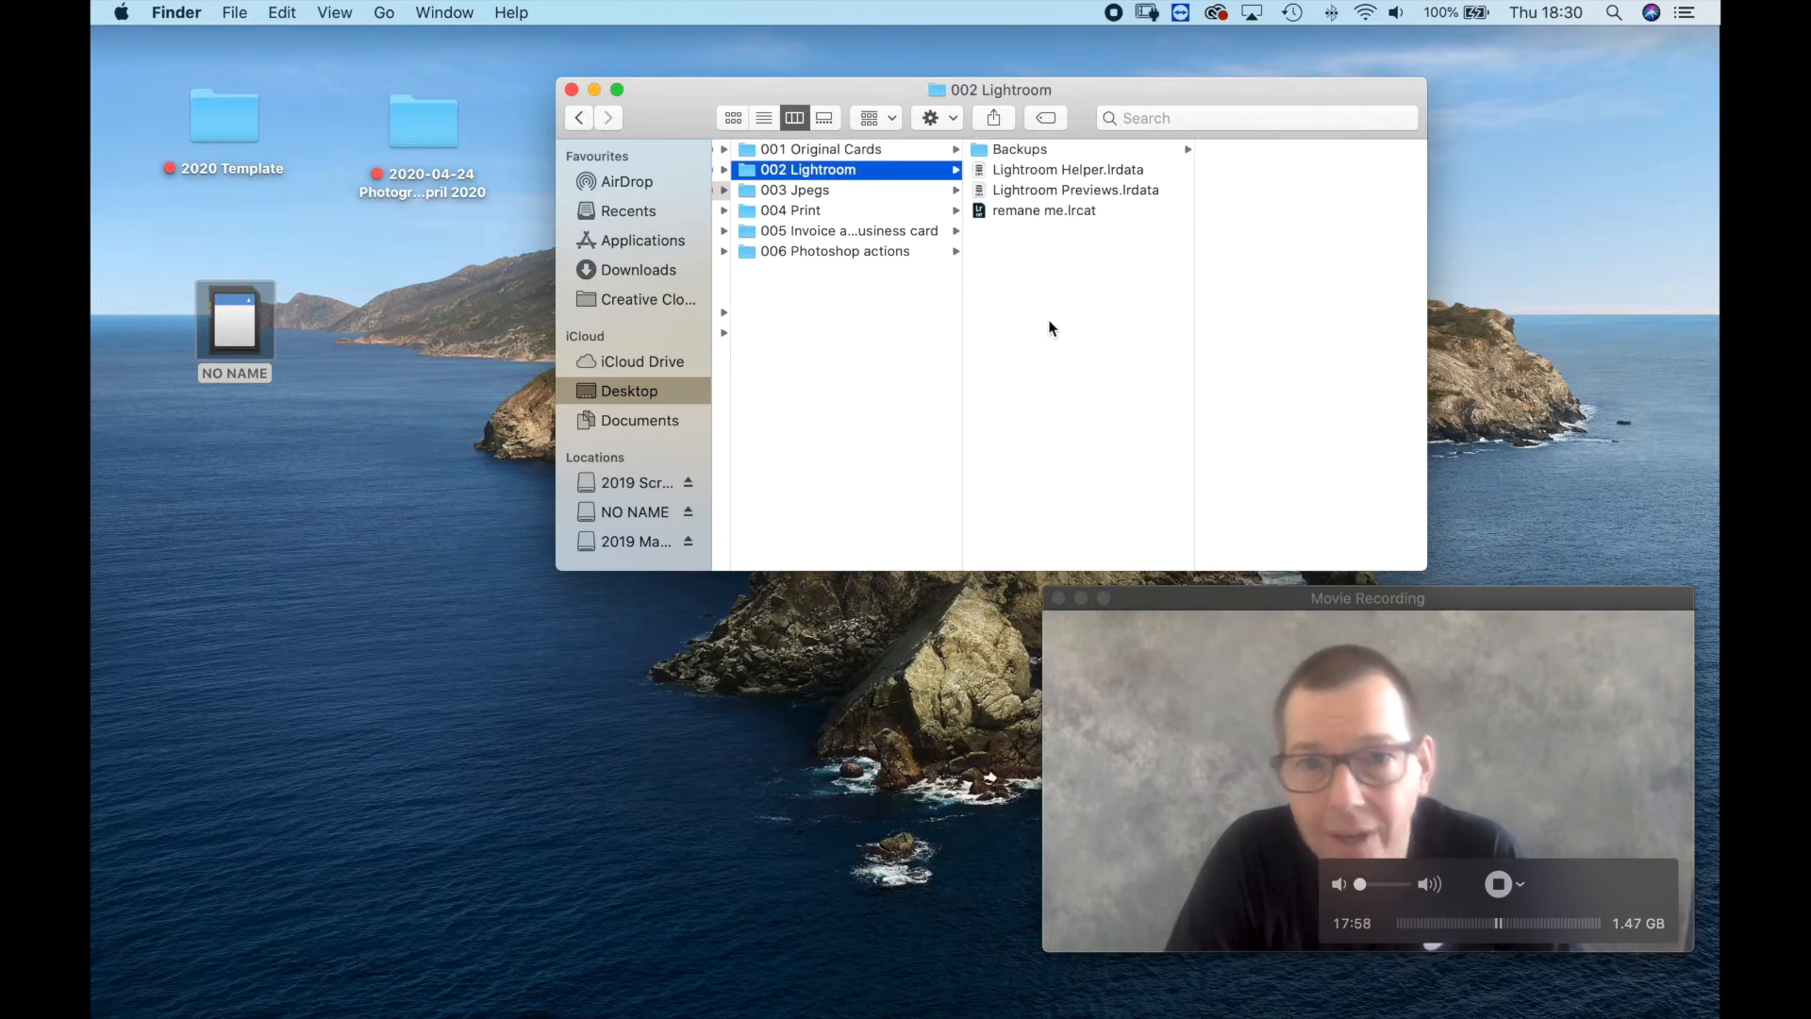
pyautogui.click(1022, 209)
pyautogui.click(970, 215)
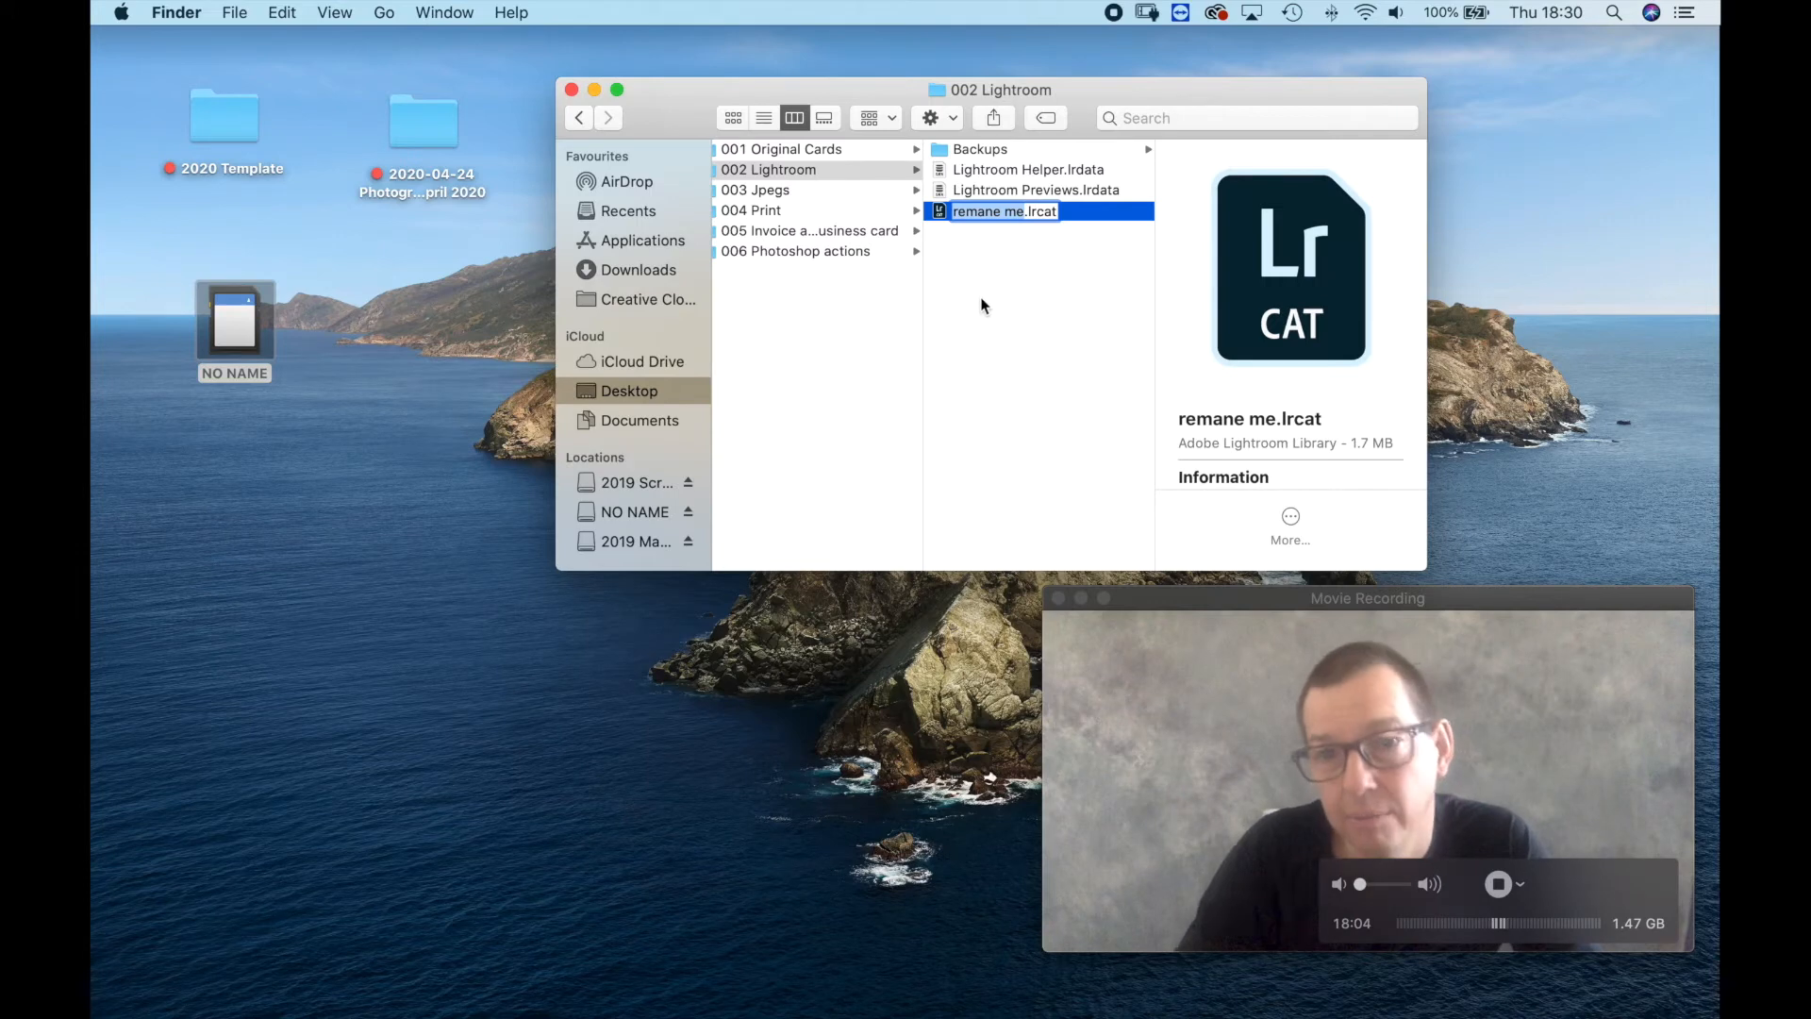
pyautogui.press('super+v')
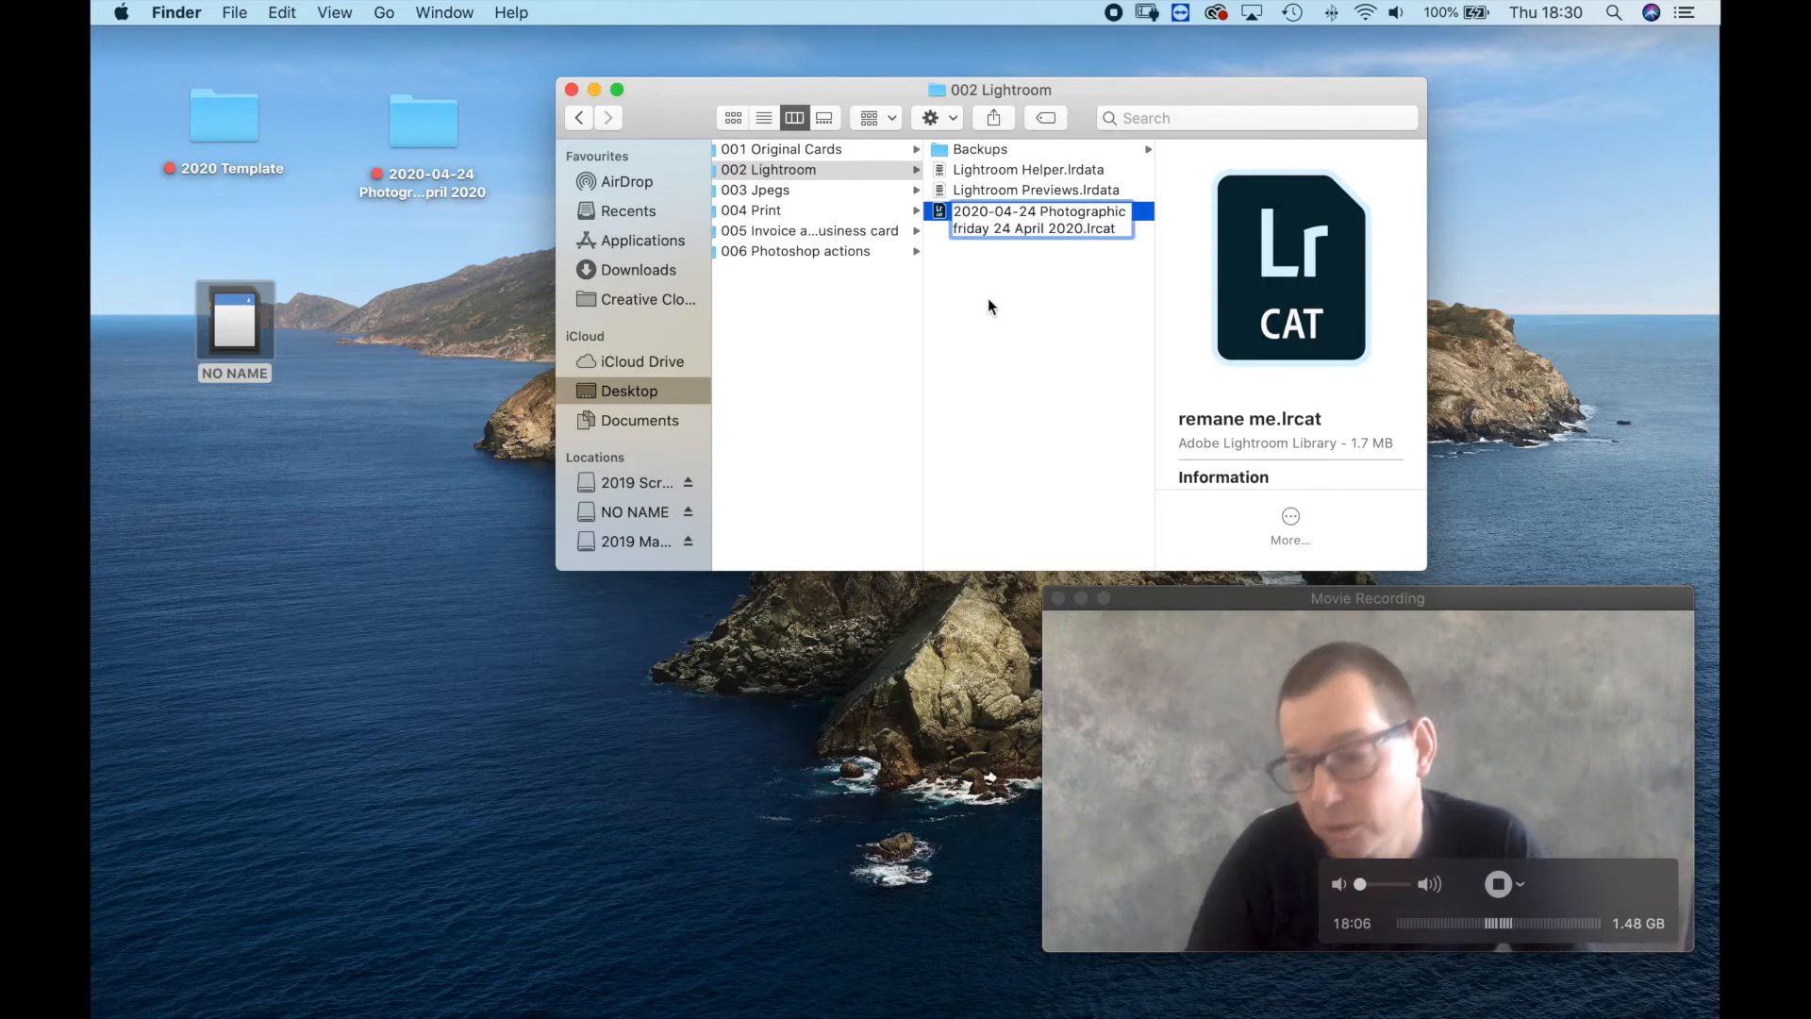
pyautogui.press('Return')
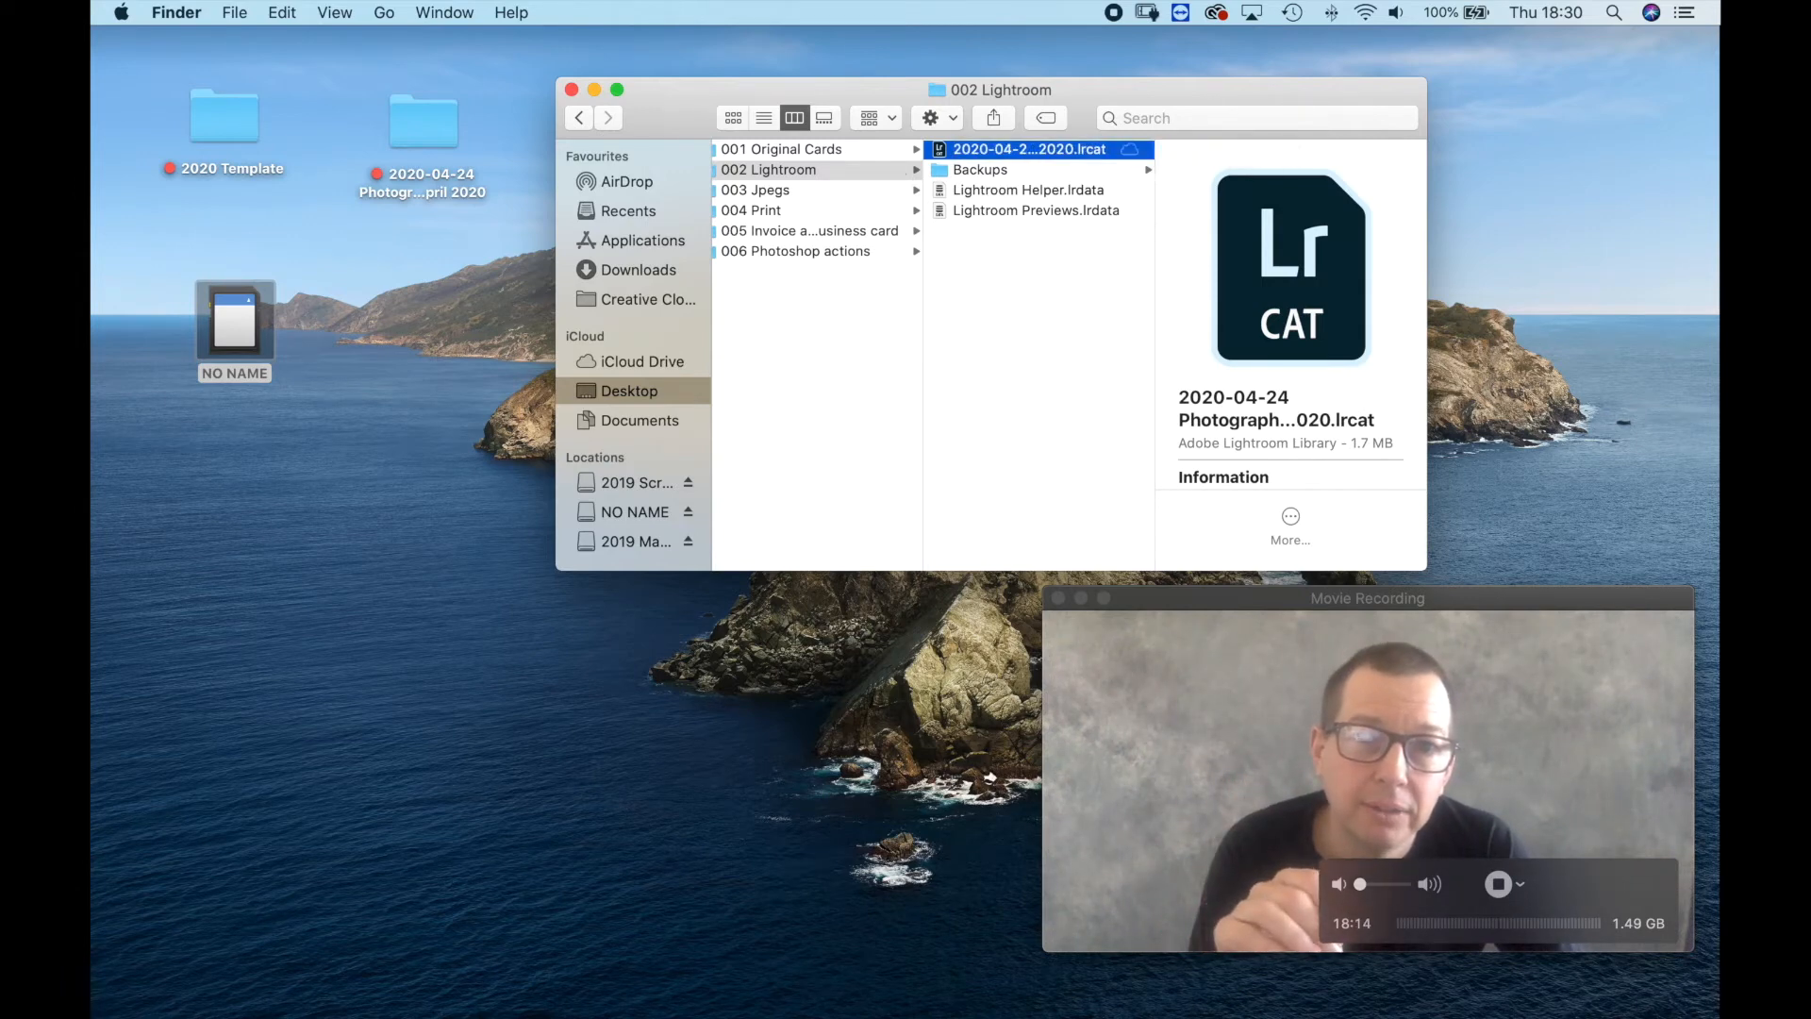
# Open the renamed catalog in Lightroom Classic, then bring QuickTime Player's movie recording window forward and shift it lower.
pyautogui.doubleClick(1004, 151)
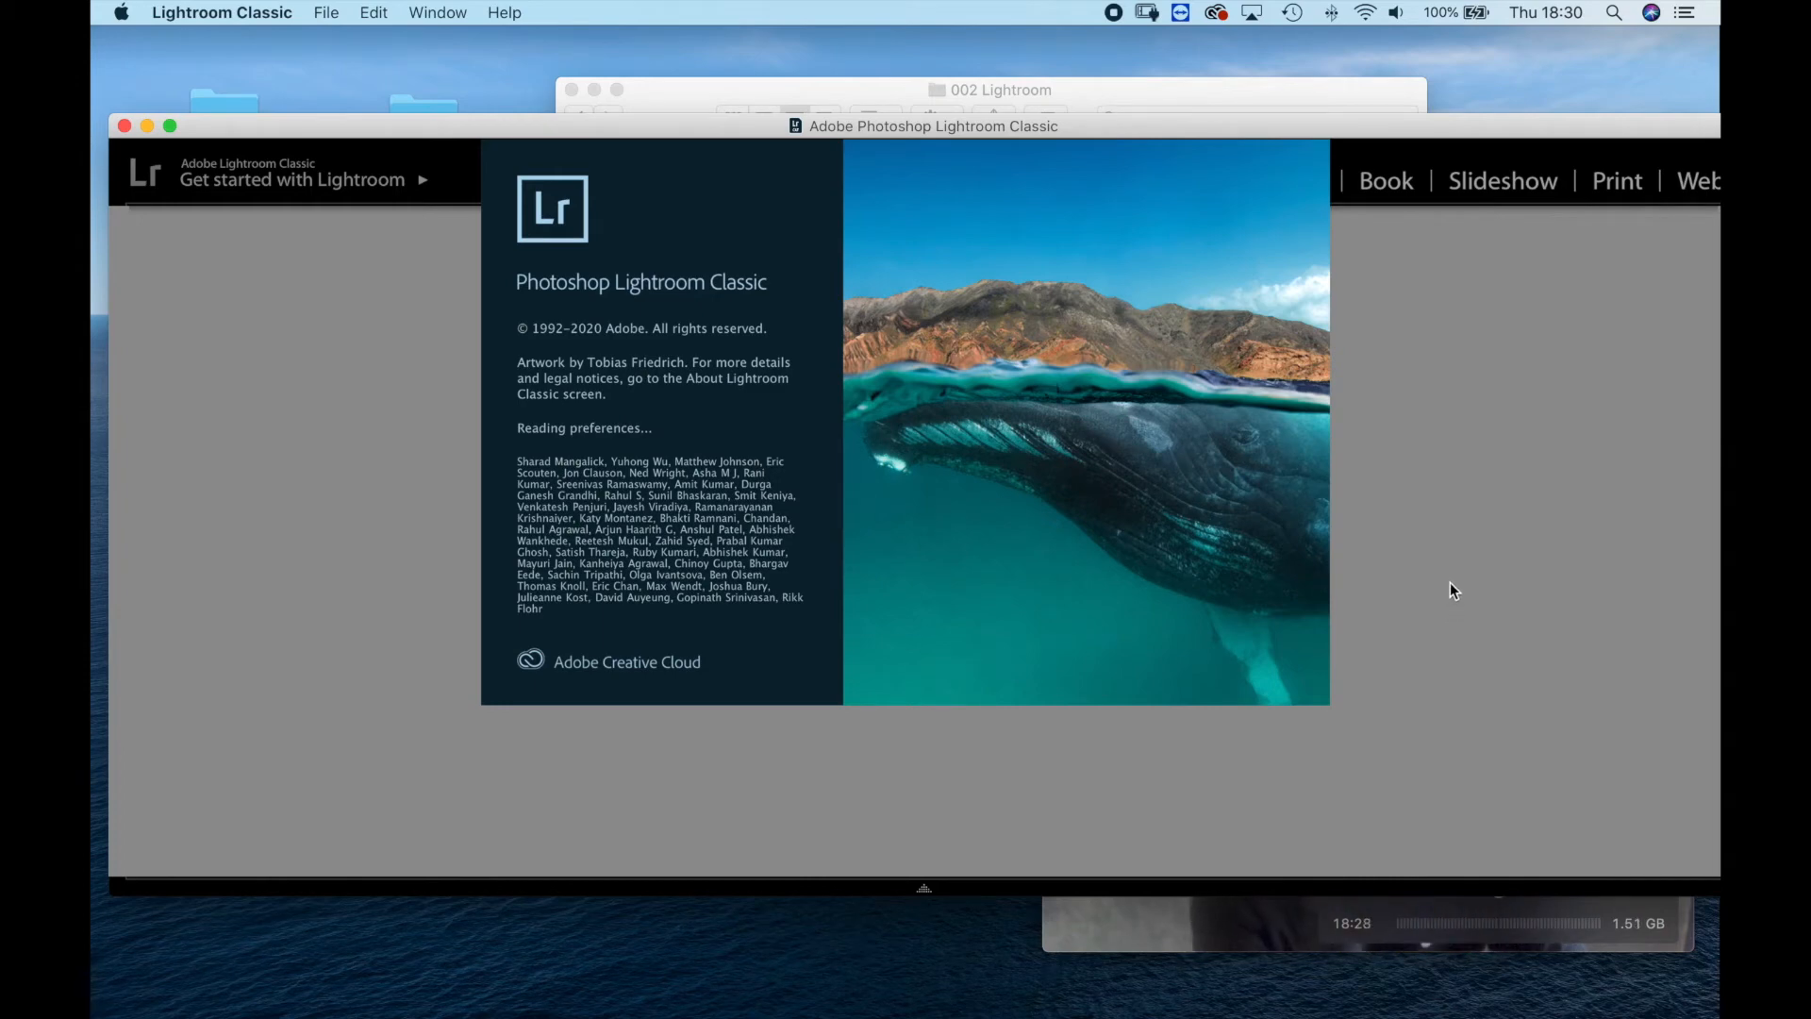
pyautogui.click(1090, 936)
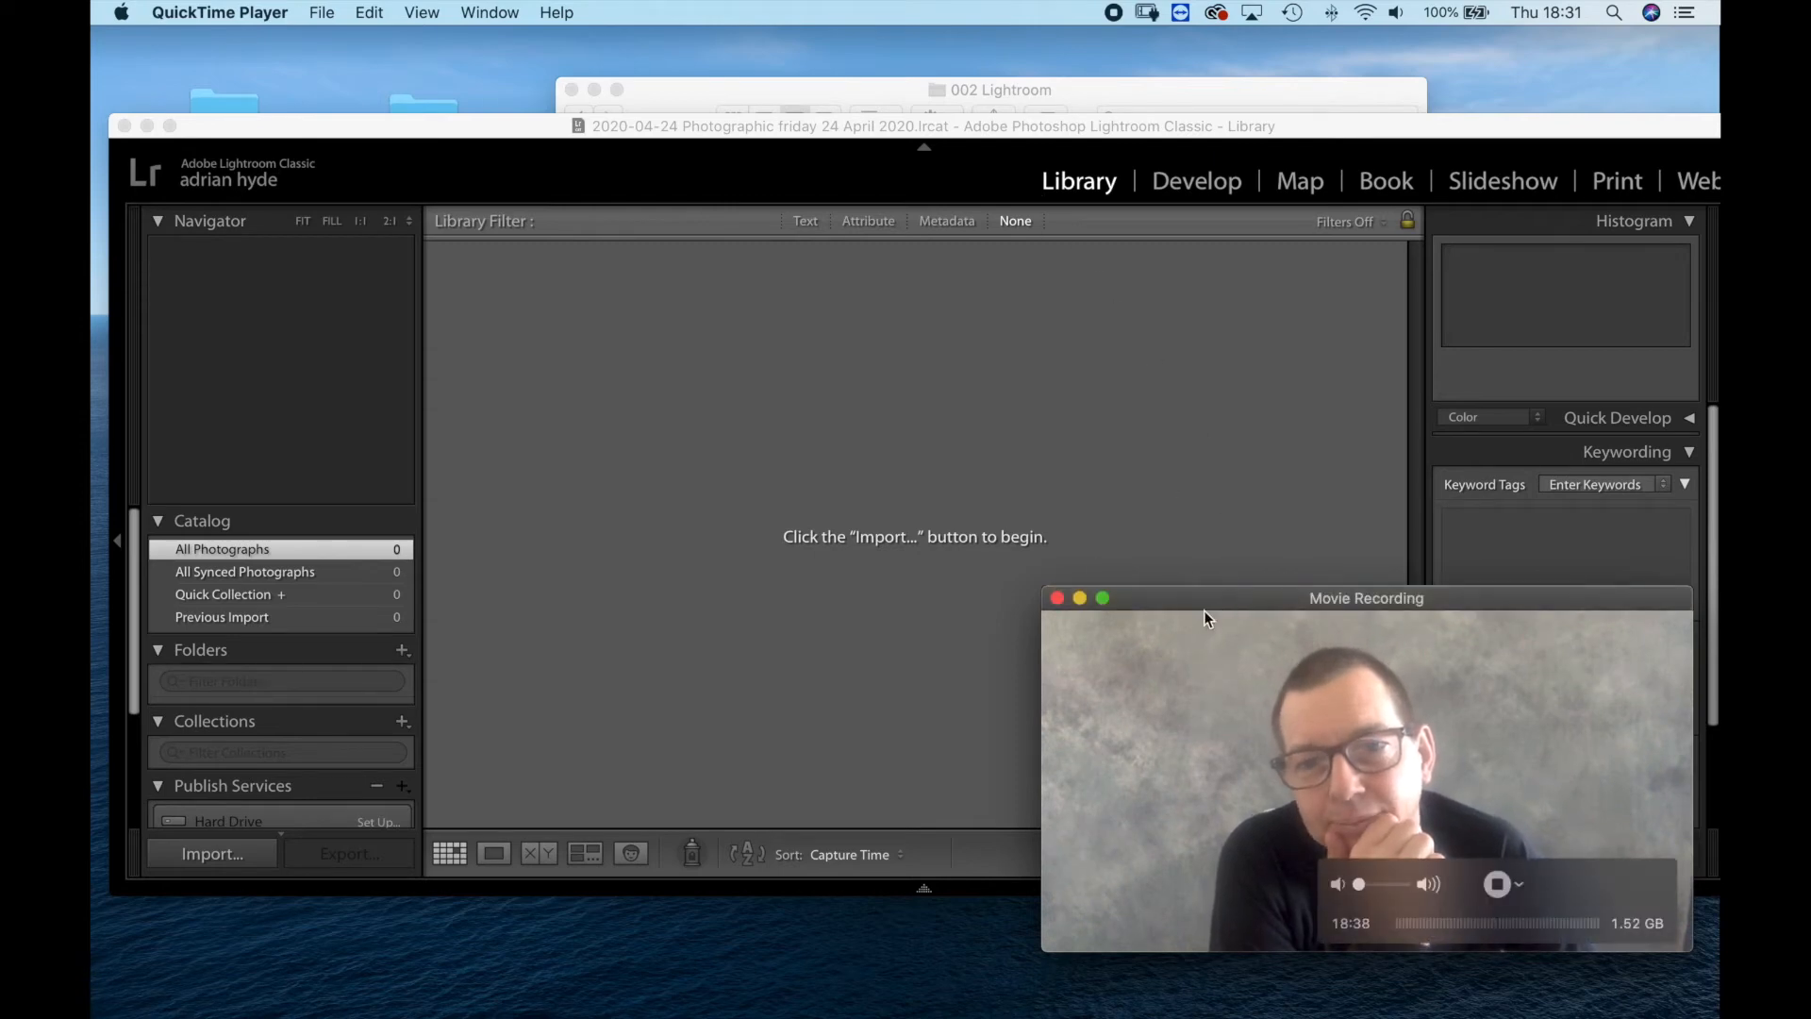
pyautogui.moveTo(1217, 598); pyautogui.dragTo(1254, 663)
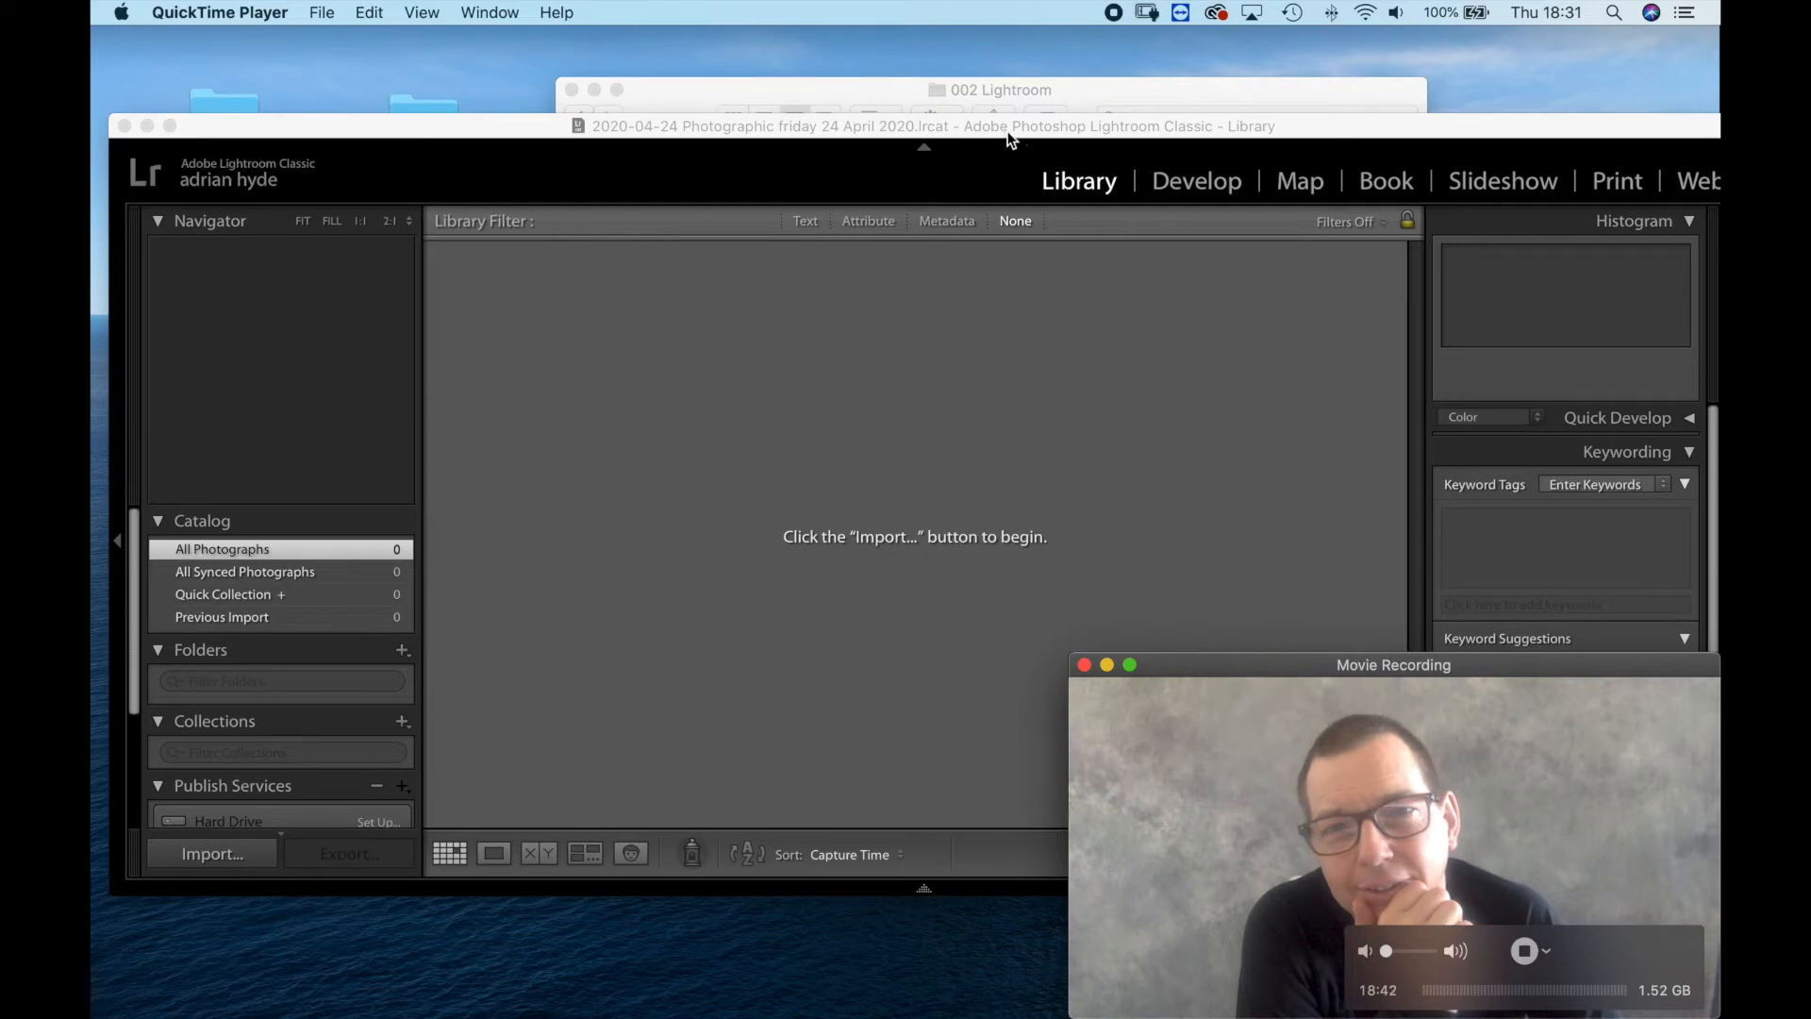
# Uncover the Finder window and bring the 001 Original Cards folder into the Lightroom Classic library for import.
pyautogui.moveTo(999, 126); pyautogui.dragTo(1008, 428)
pyautogui.click(798, 162)
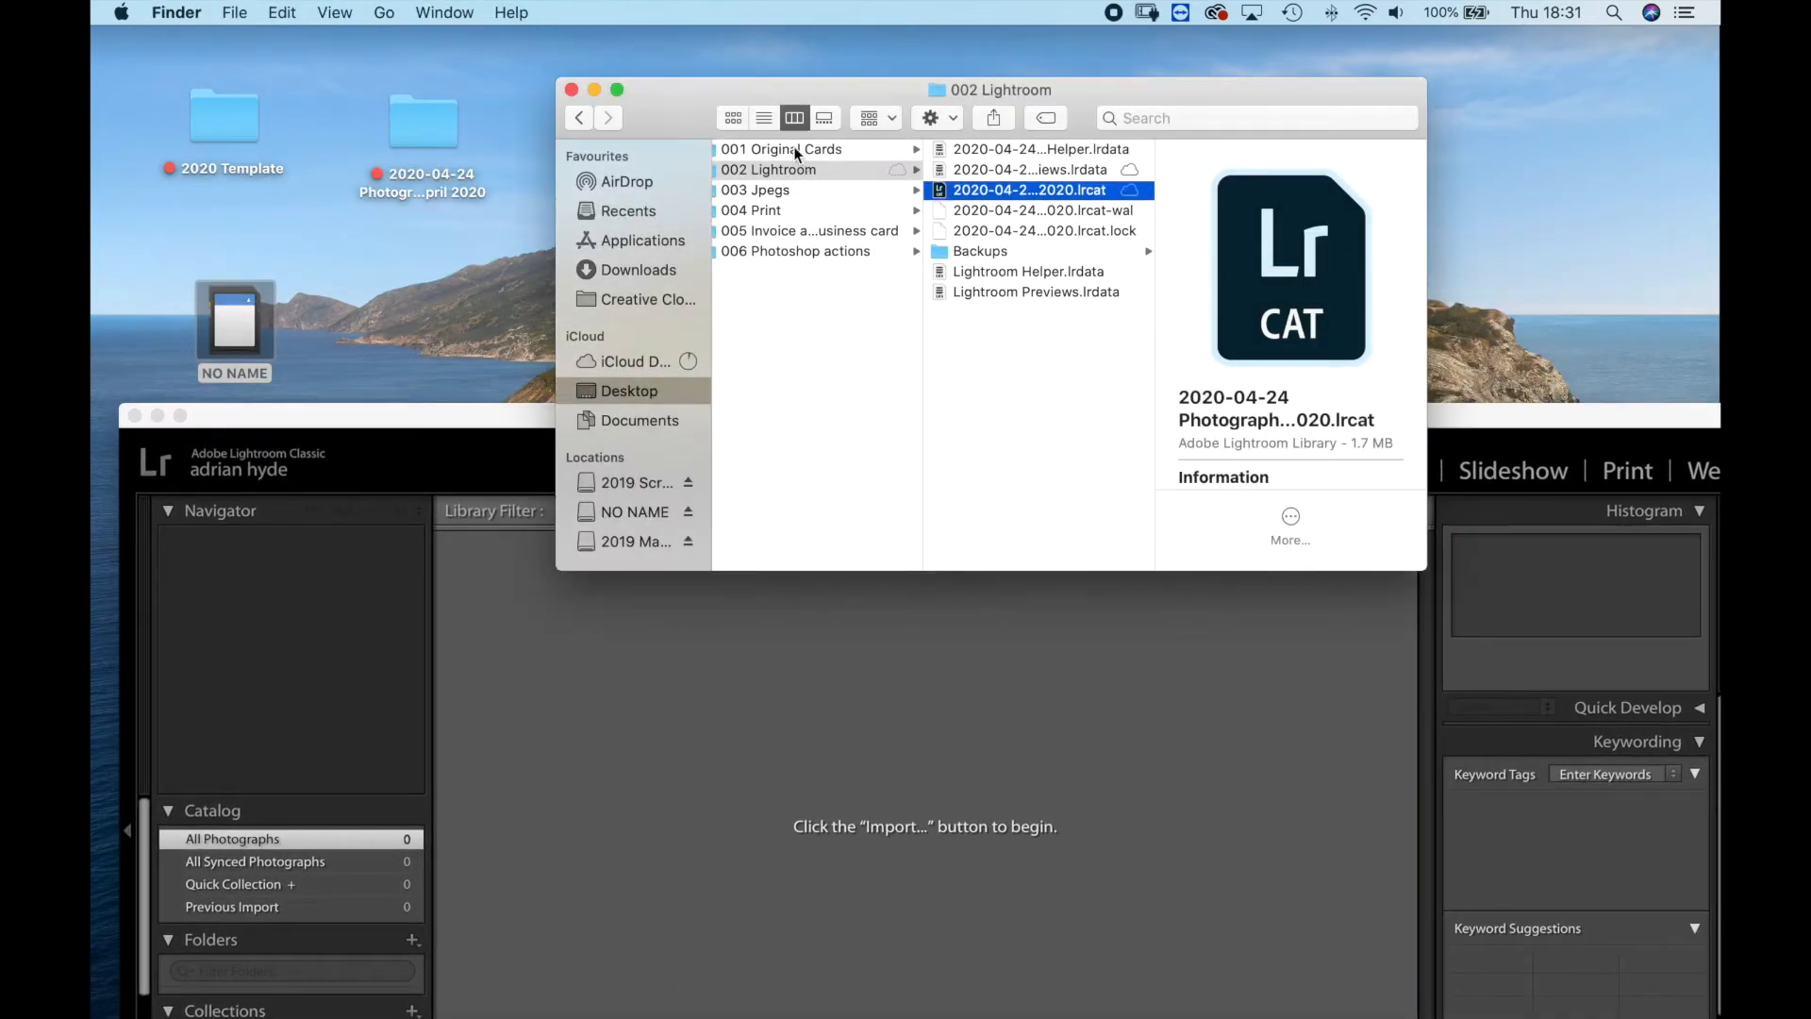
pyautogui.click(790, 147)
pyautogui.moveTo(802, 149); pyautogui.dragTo(513, 412)
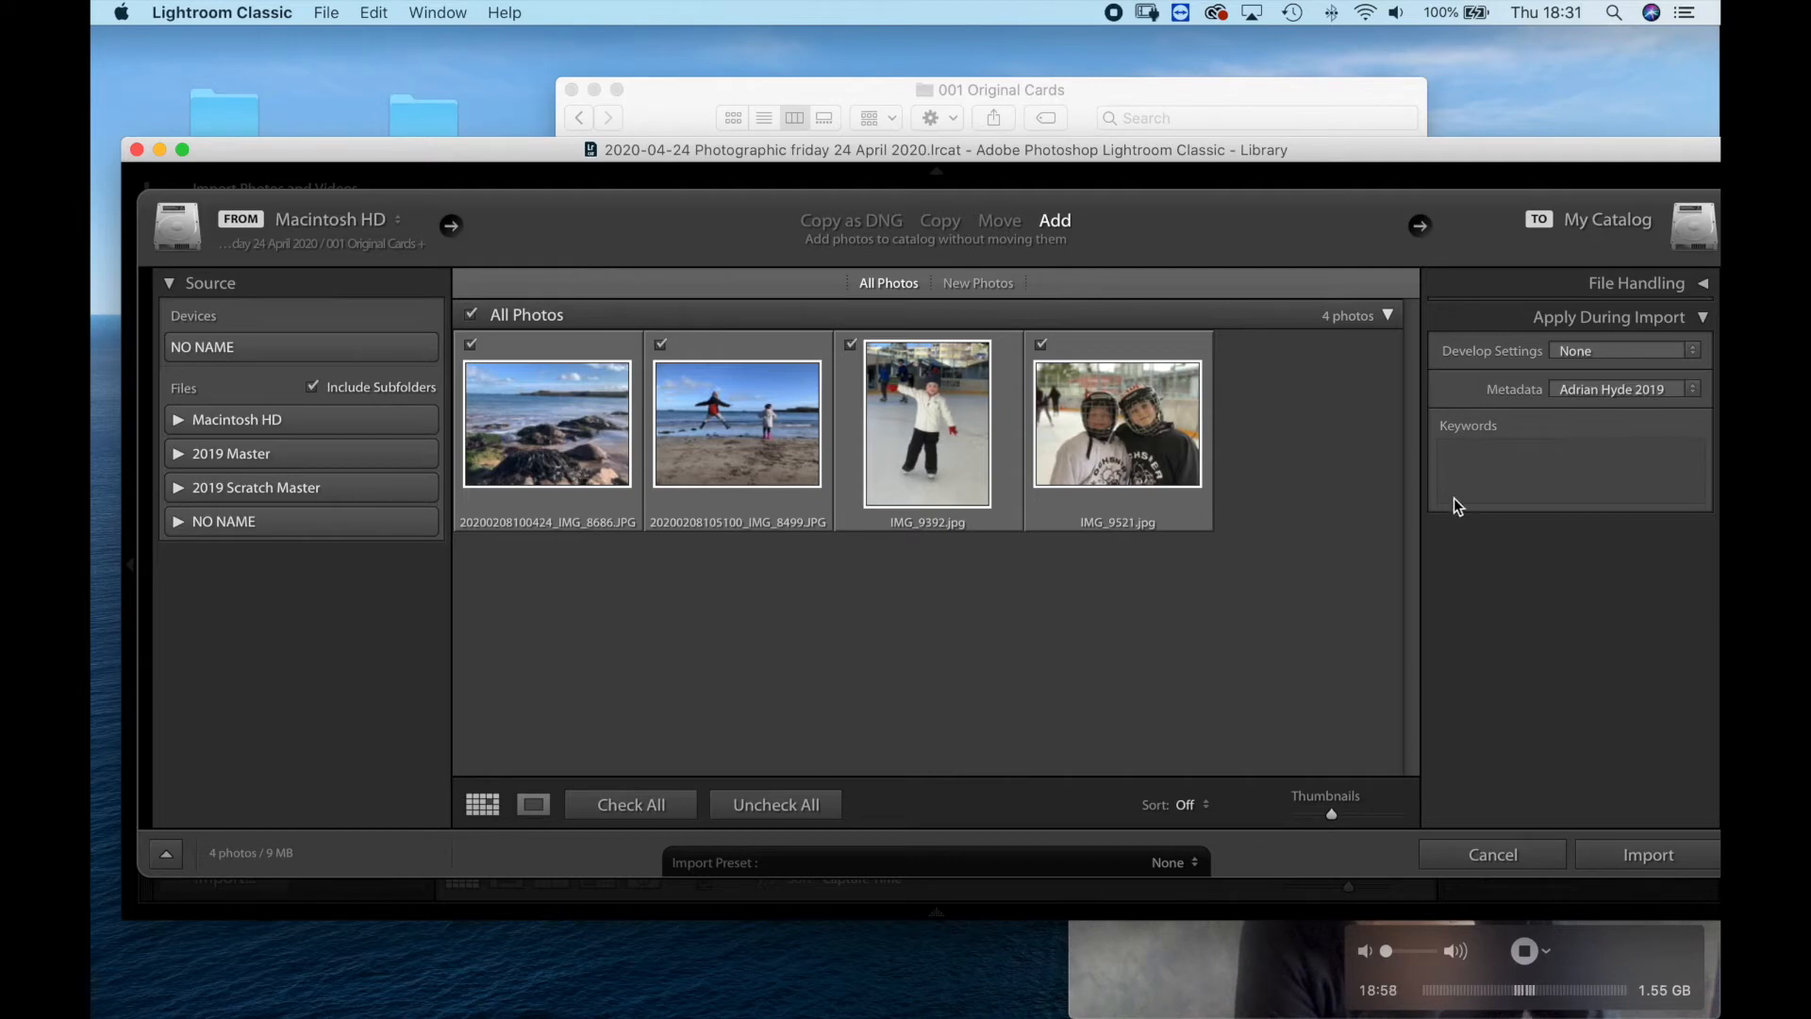
# Paste the job name "2020-04-24 Photographic friday 24 April 2020" as import keywords and import the four photos.
pyautogui.click(1468, 467)
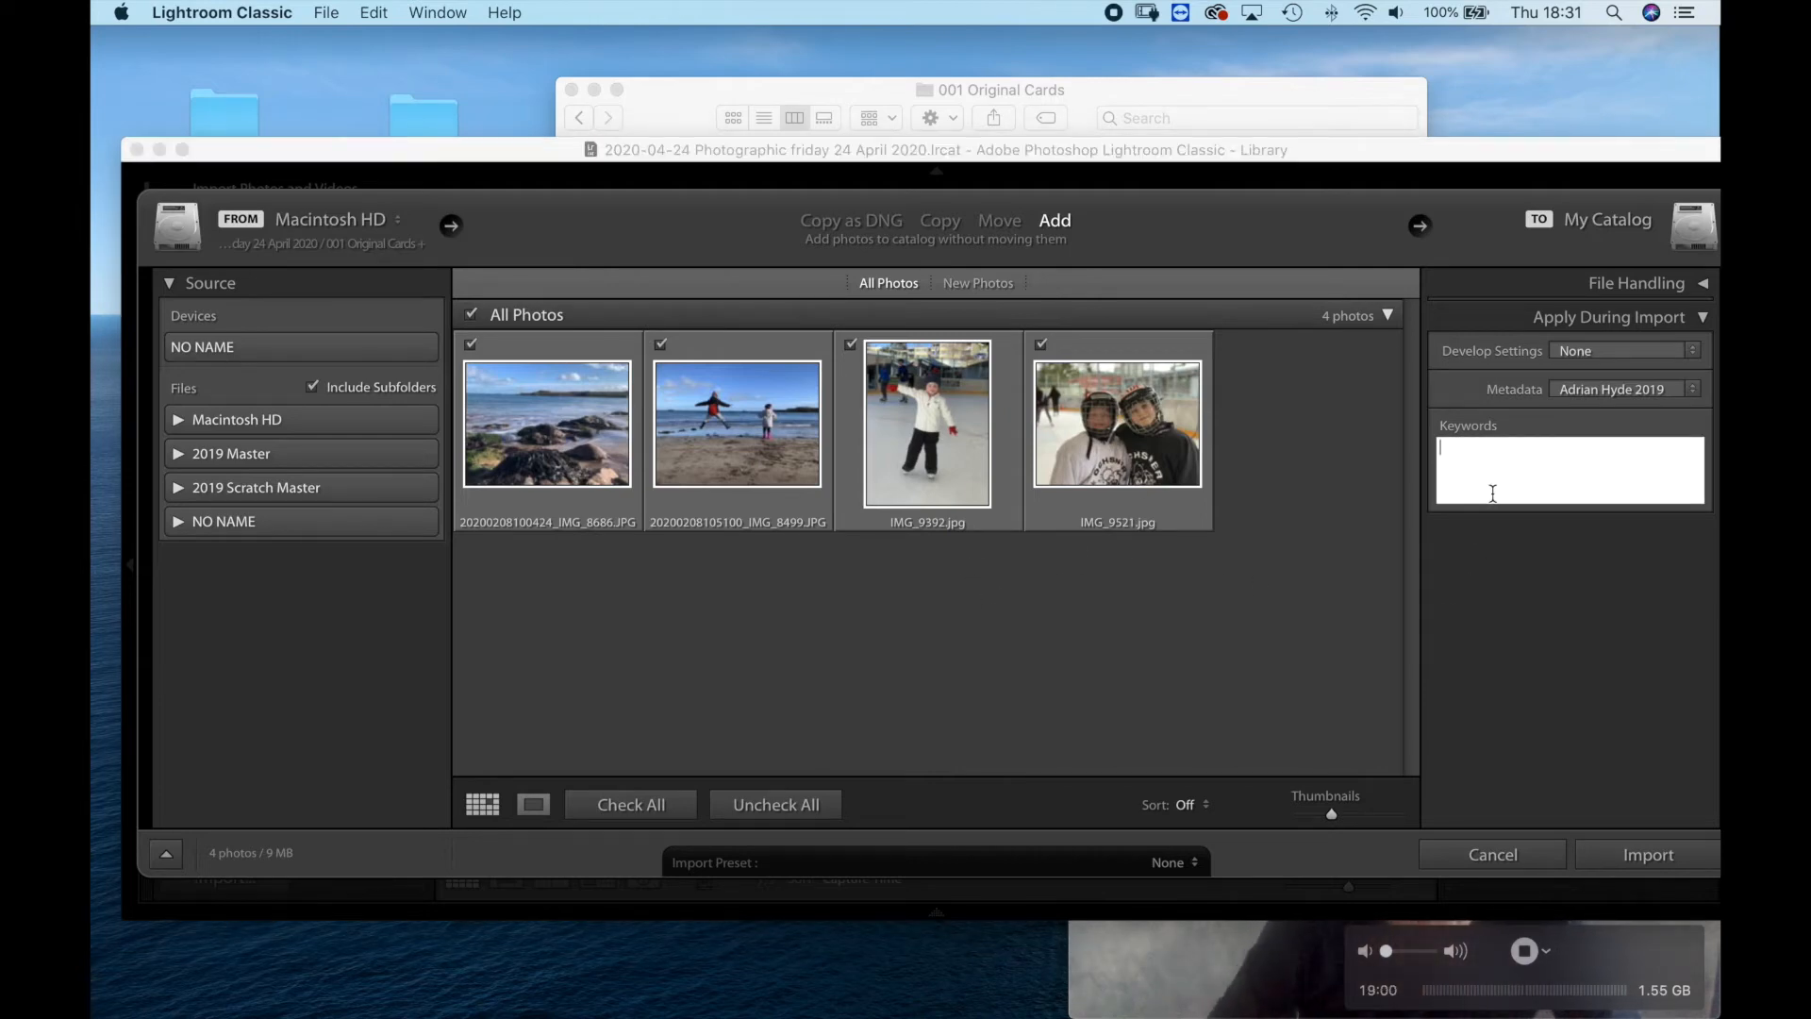
pyautogui.press('super+v')
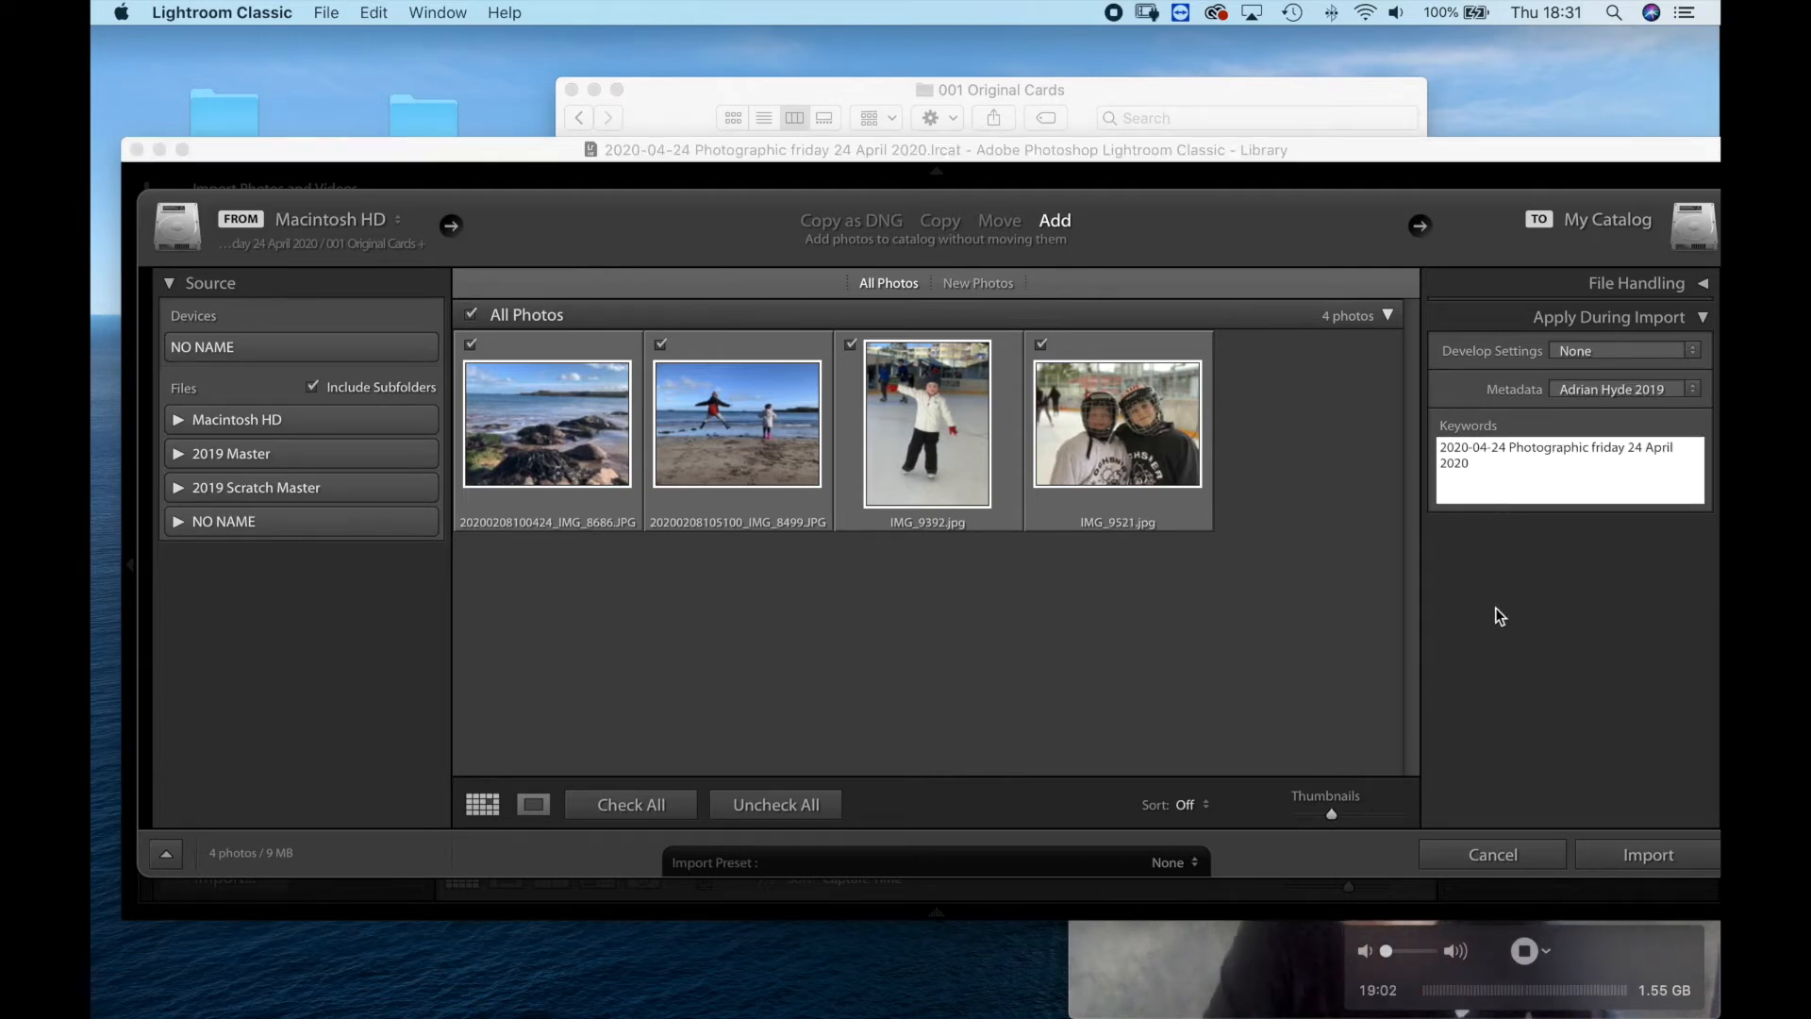
pyautogui.click(1642, 858)
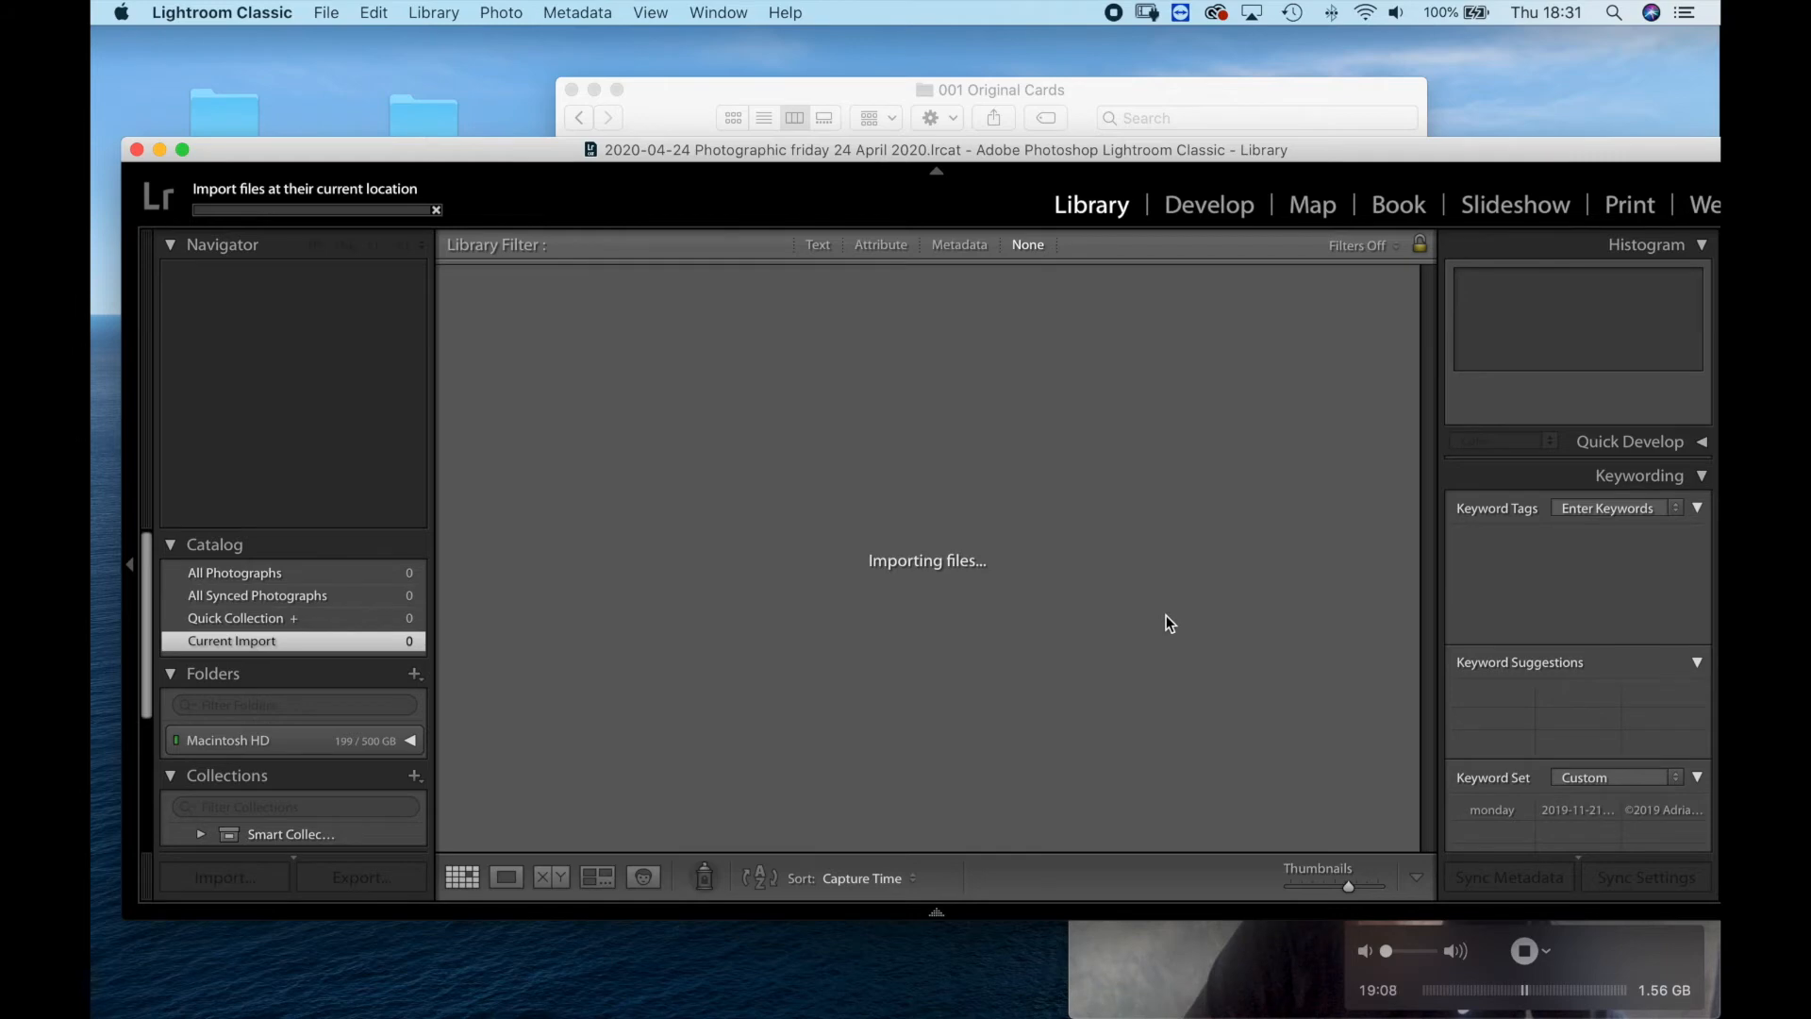
pyautogui.click(1075, 469)
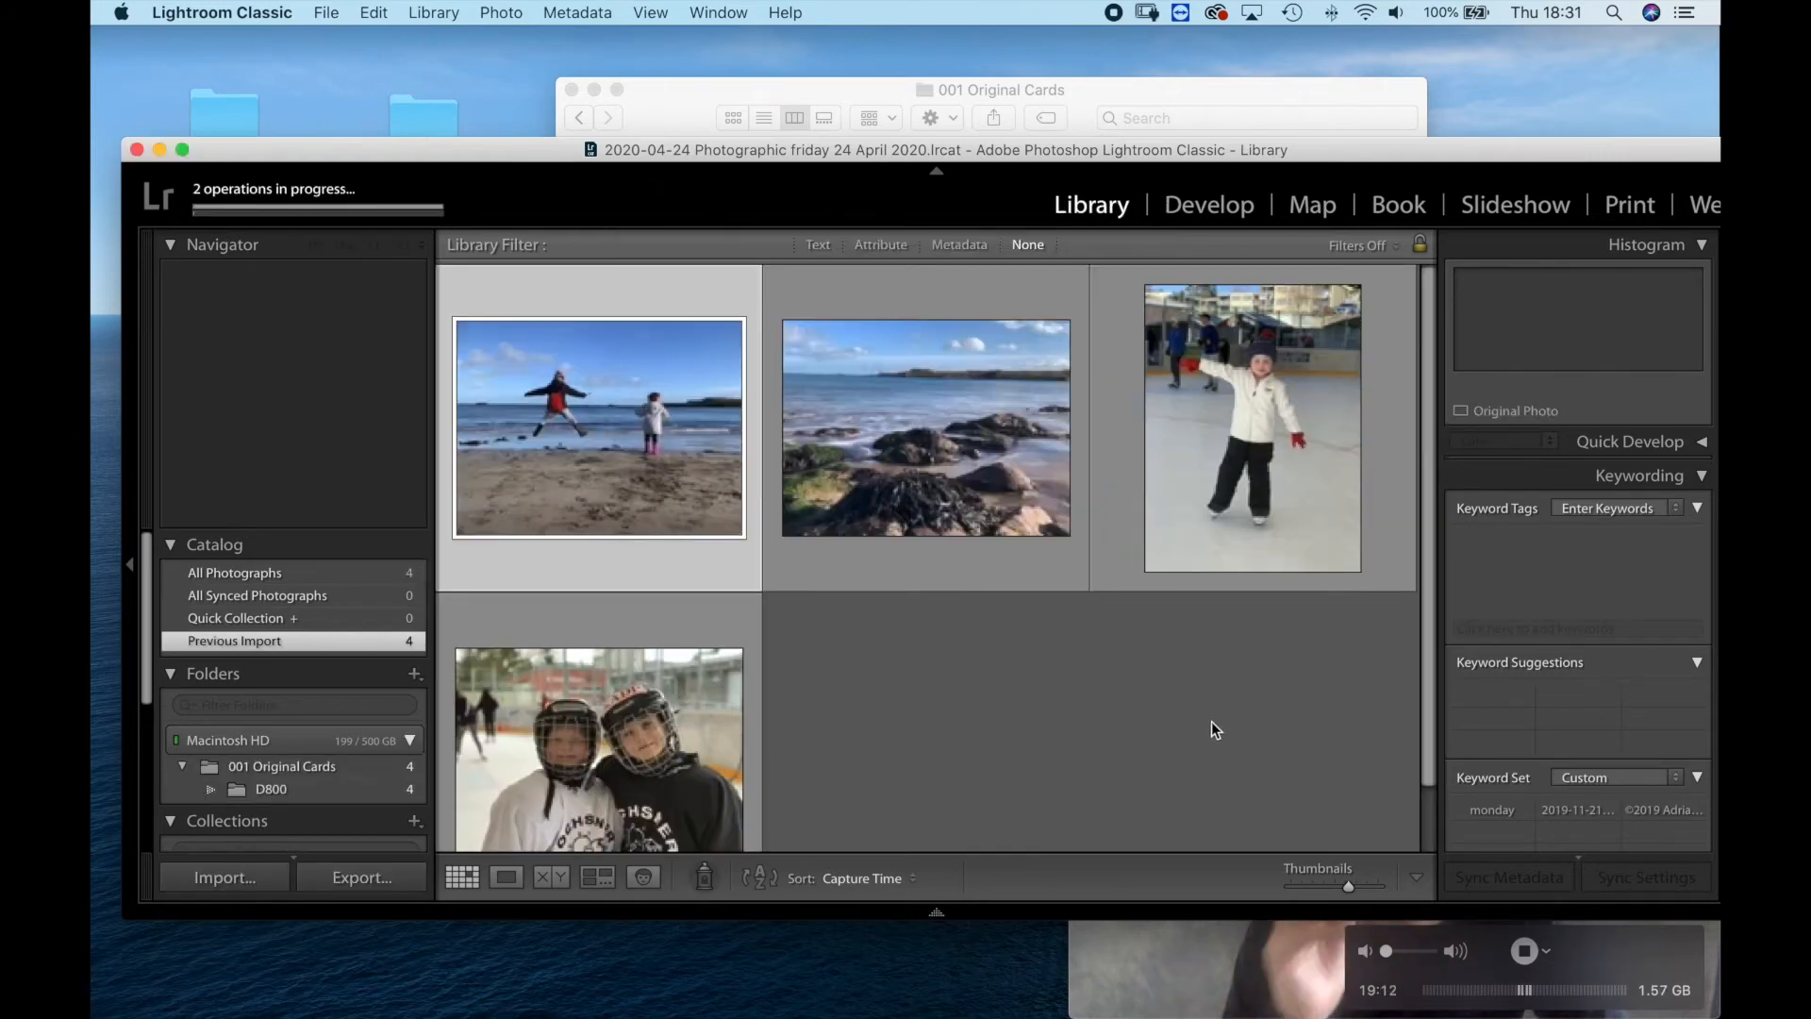
pyautogui.click(1126, 938)
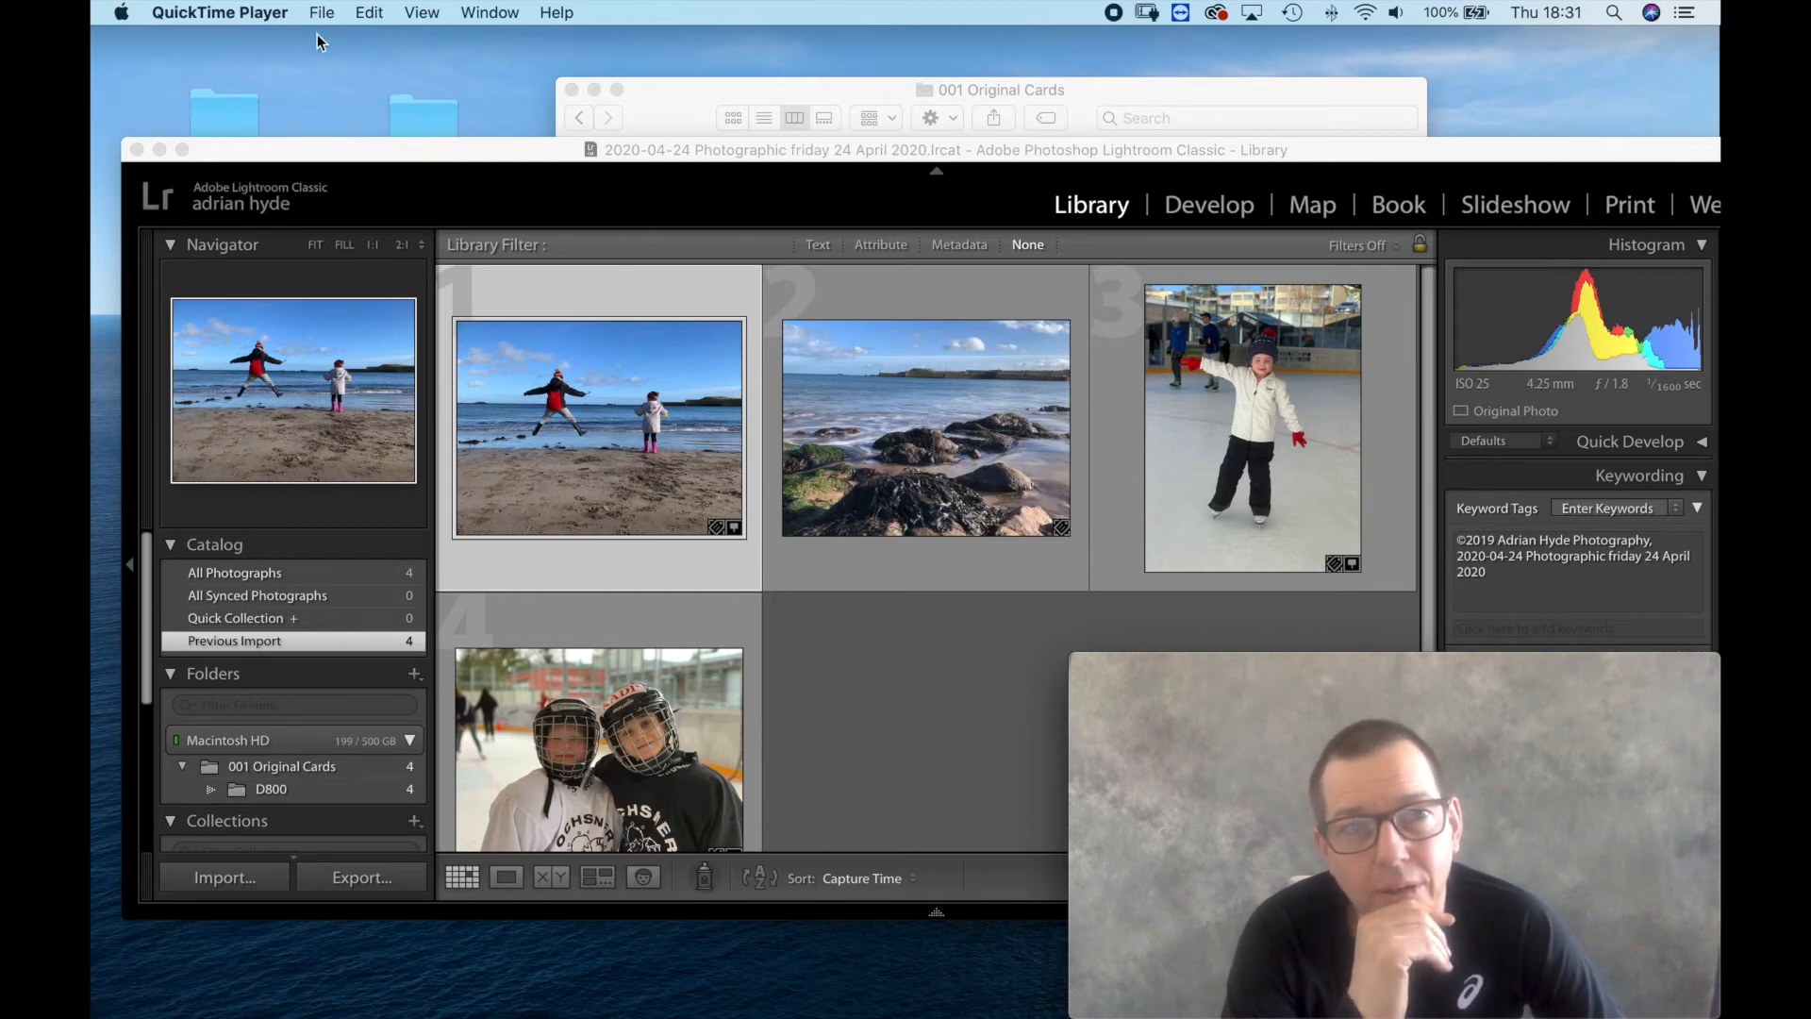
pyautogui.click(329, 150)
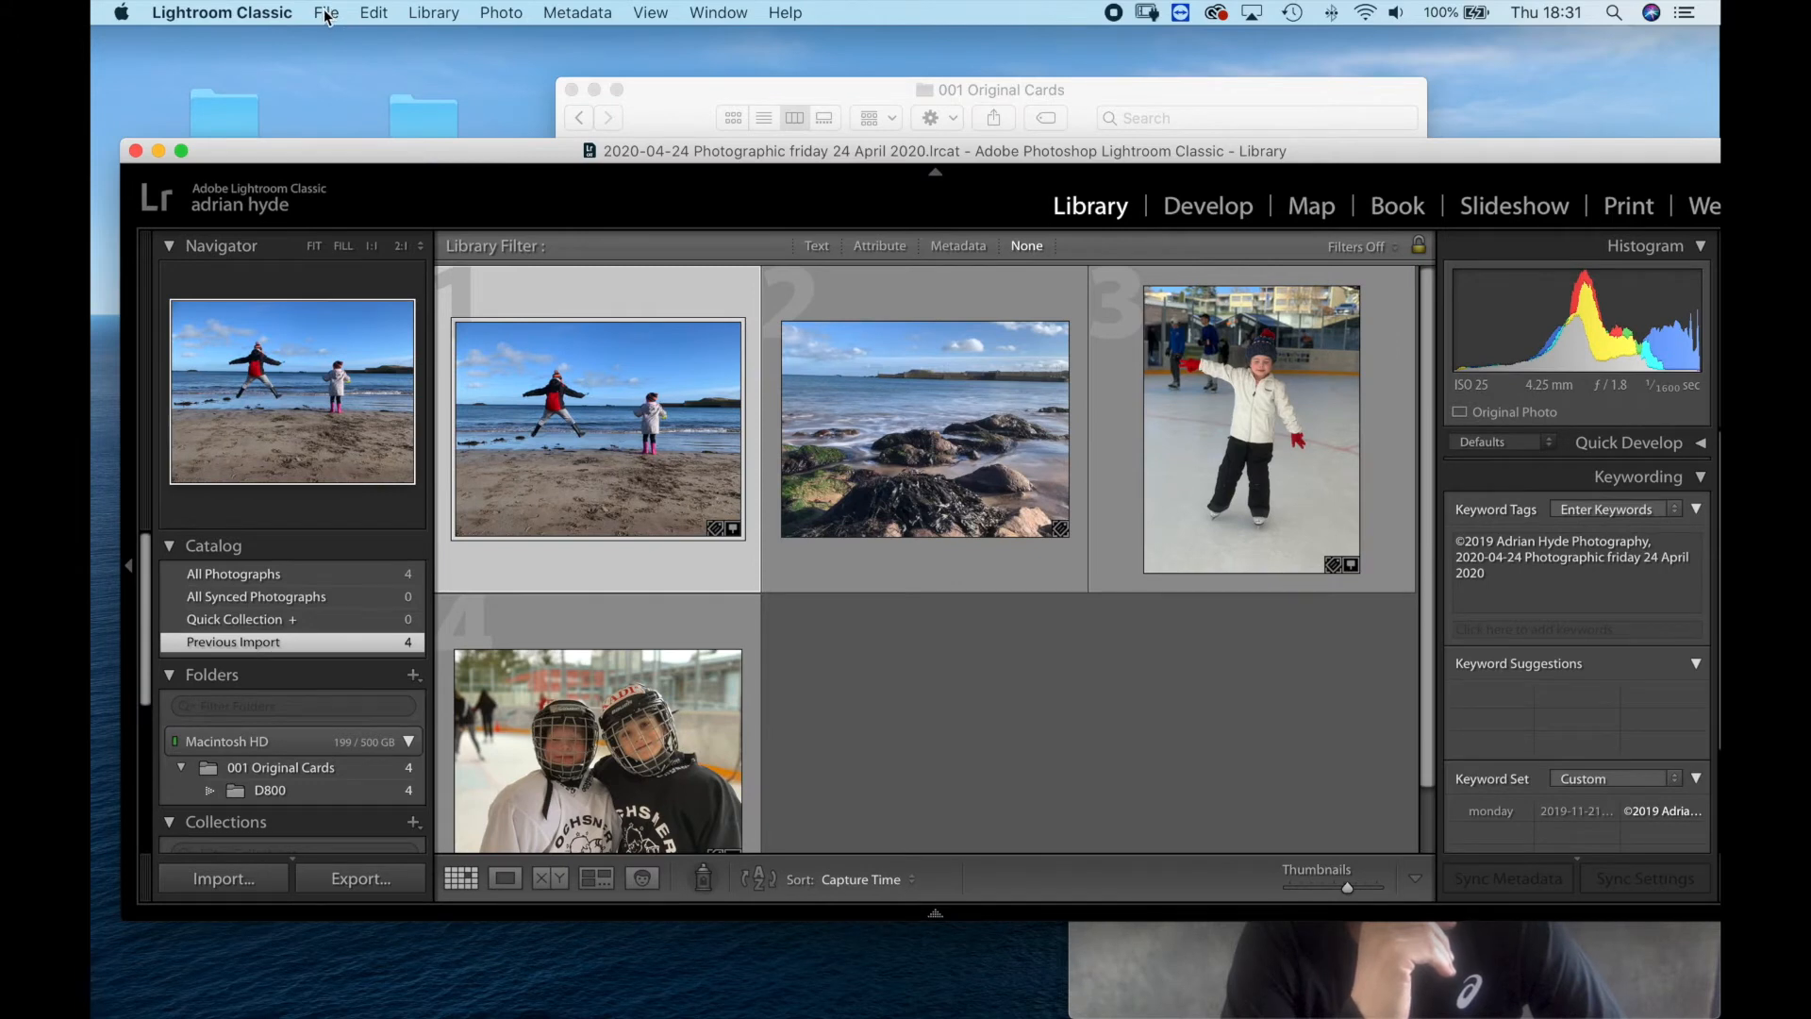
pyautogui.click(427, 13)
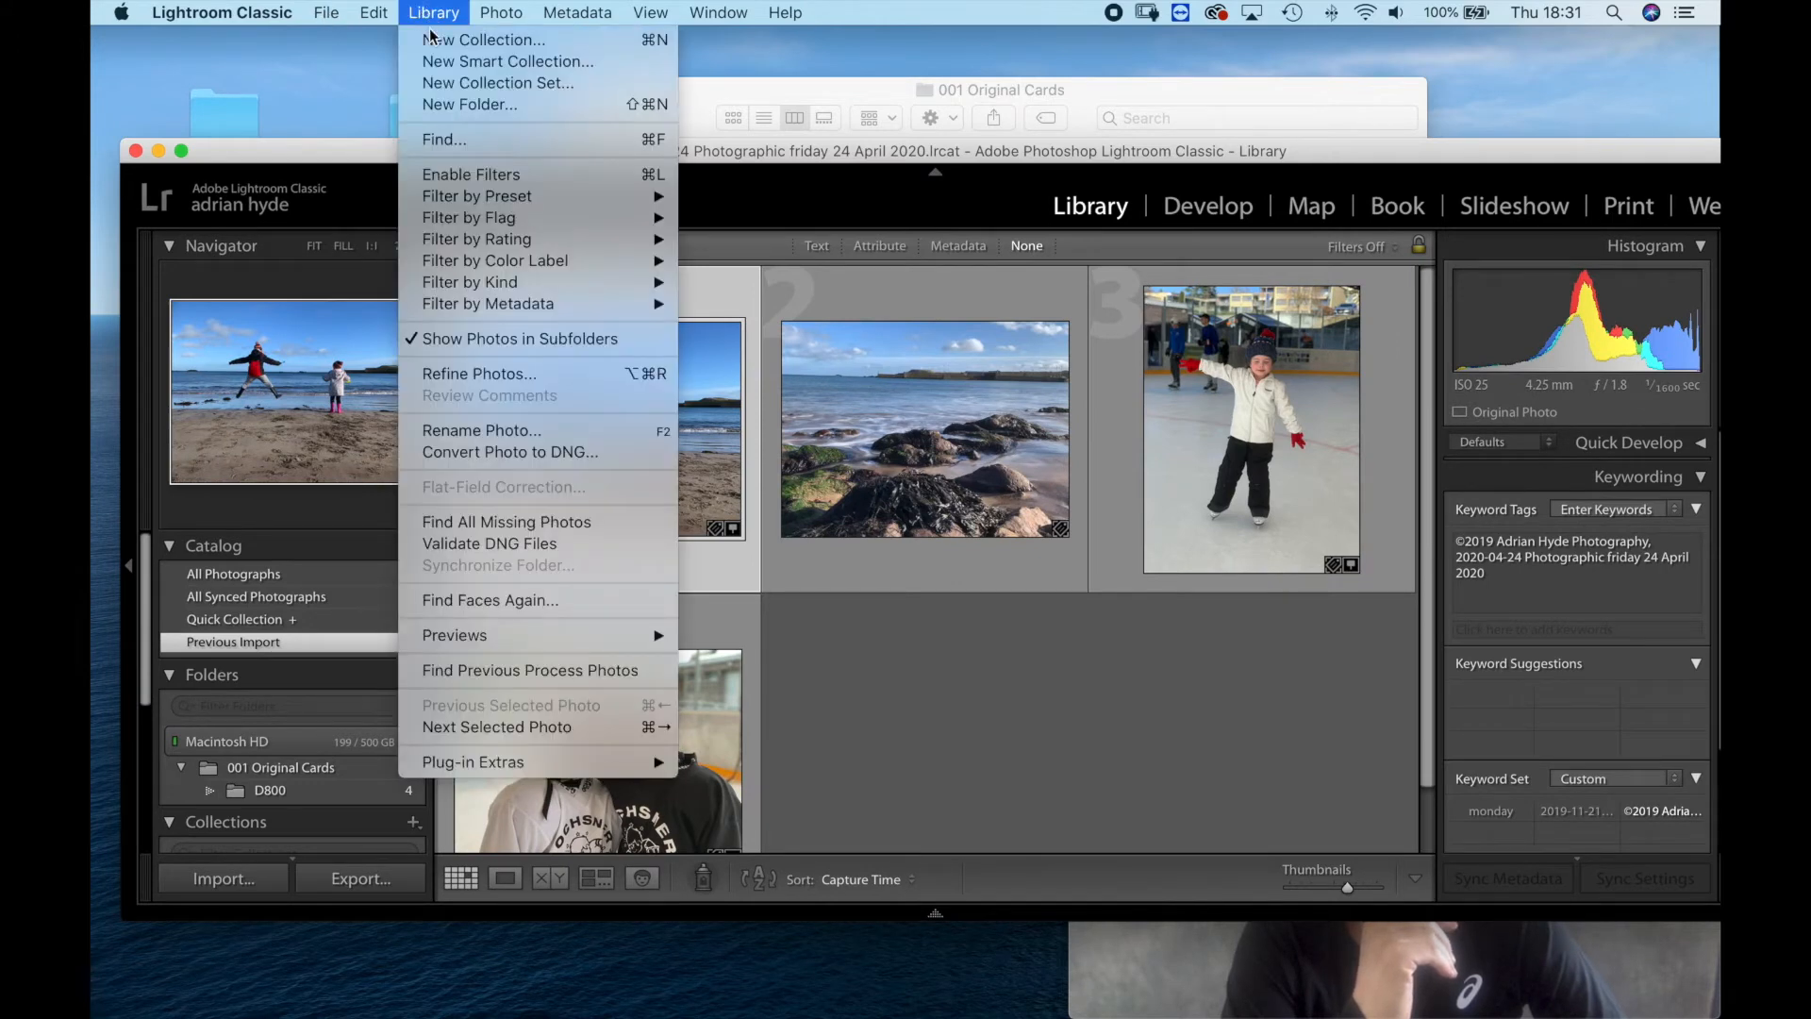
pyautogui.click(450, 377)
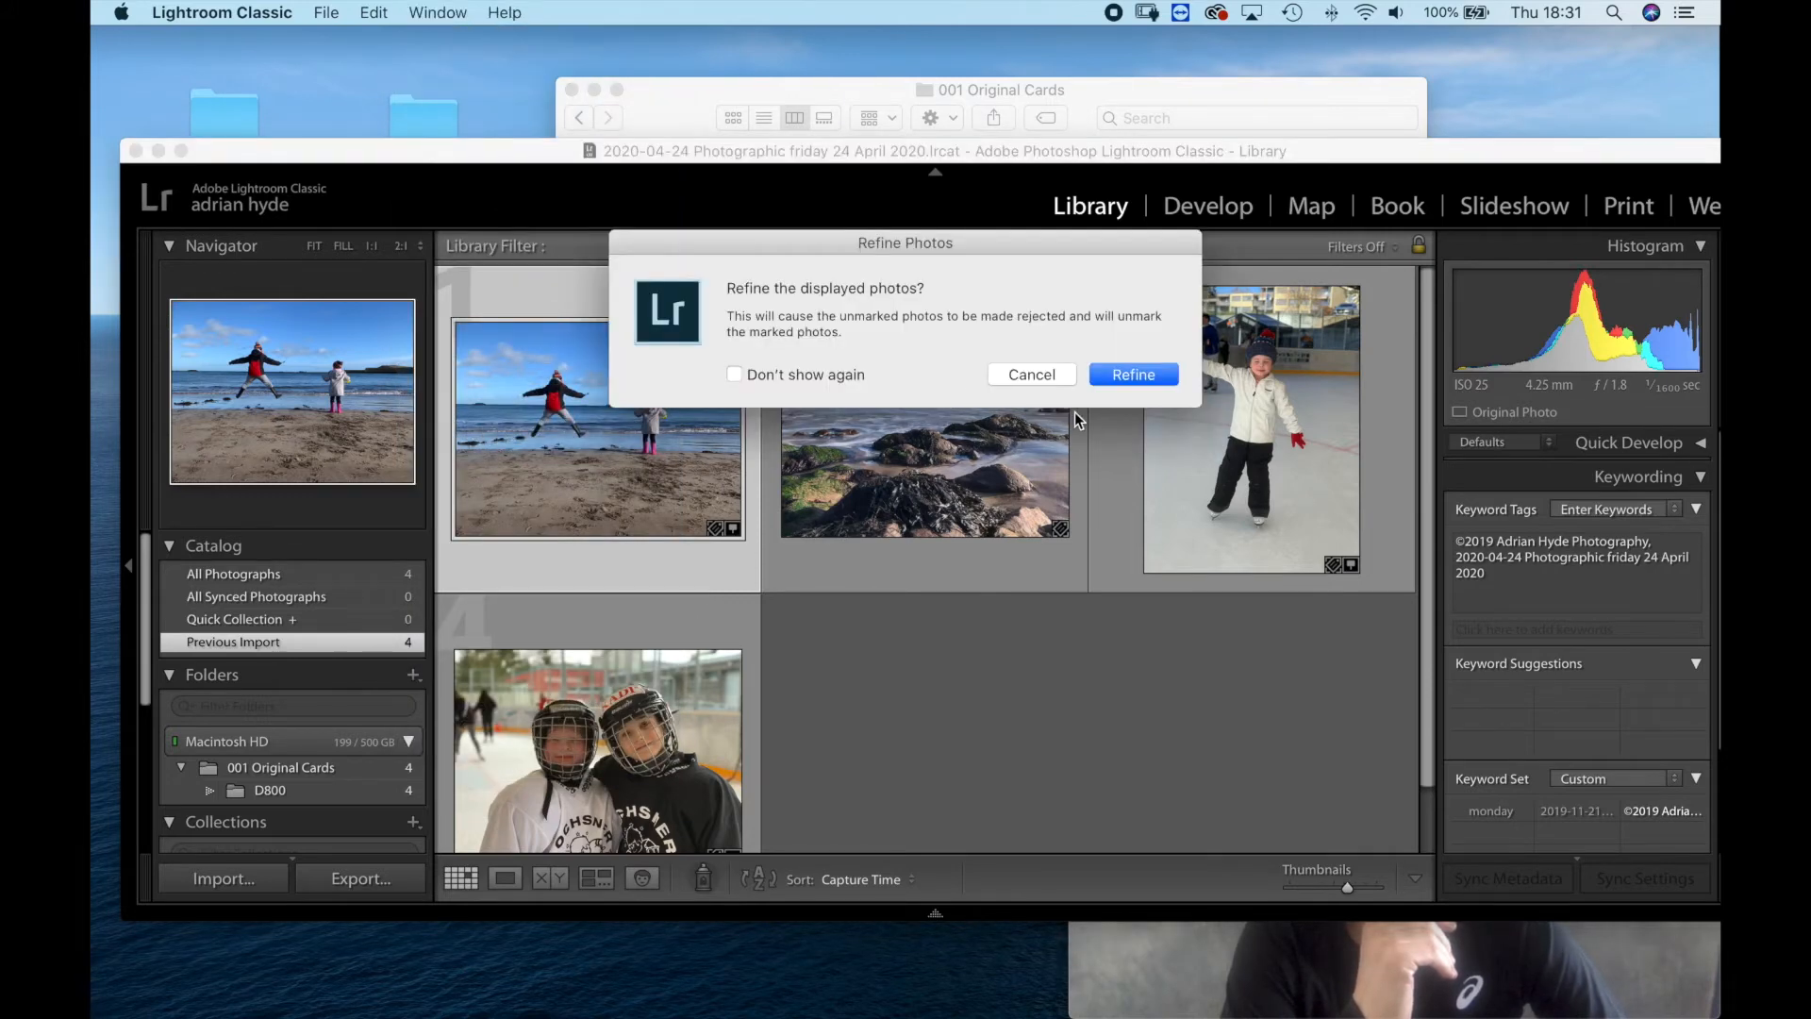
pyautogui.click(1021, 376)
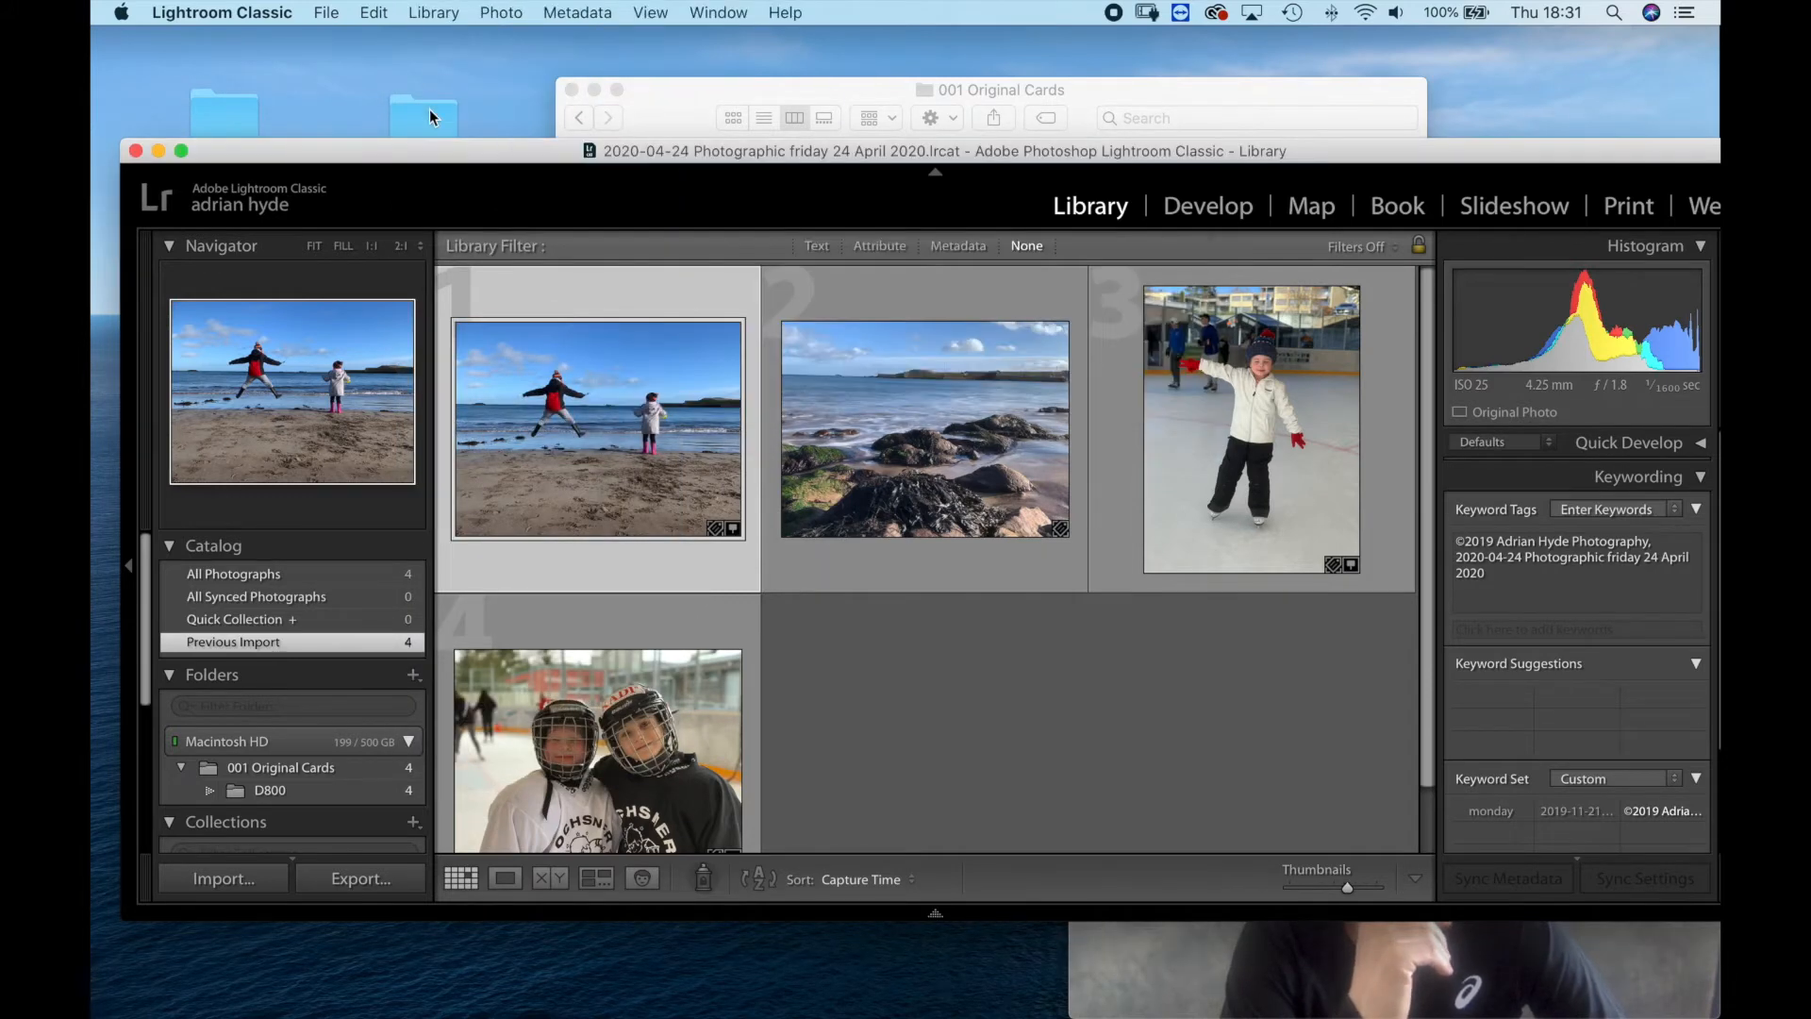
# Rename the selected first beach photo with Custom Name - Sequence, pasting "2020-04-24 Photographic friday 24 April 2020" as custom text with start number 1.
pyautogui.click(436, 12)
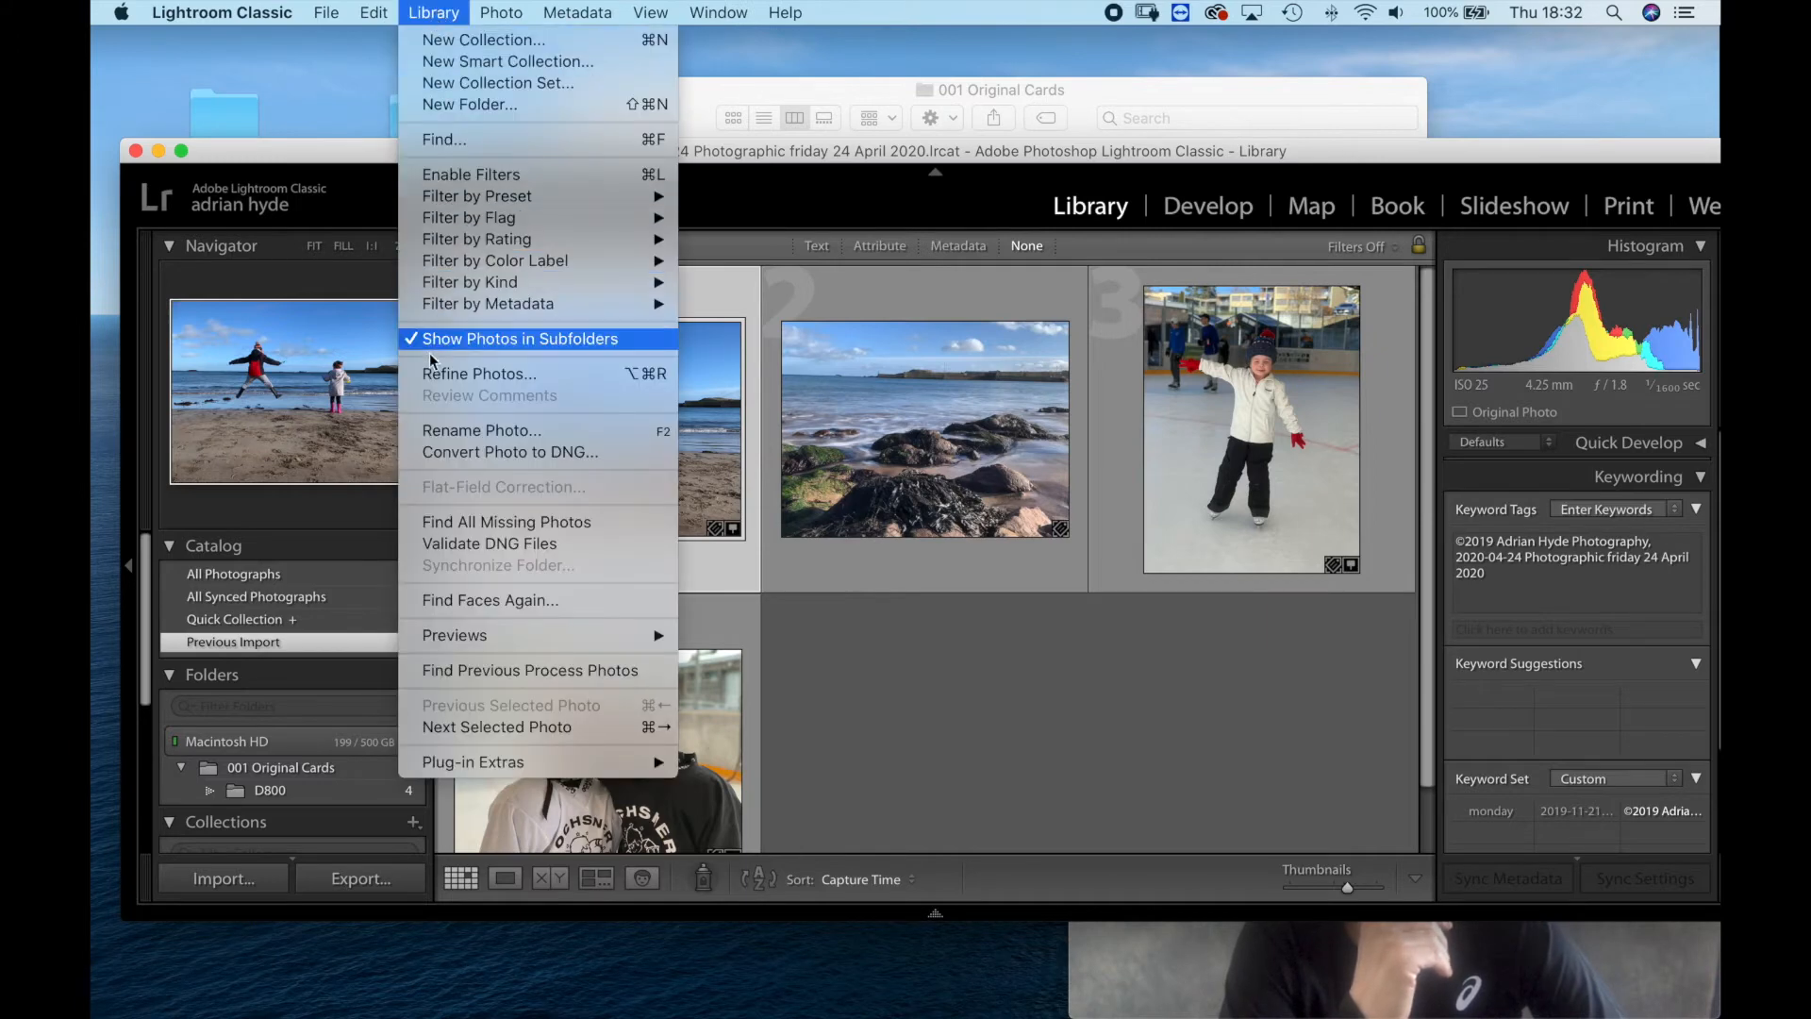
pyautogui.click(455, 431)
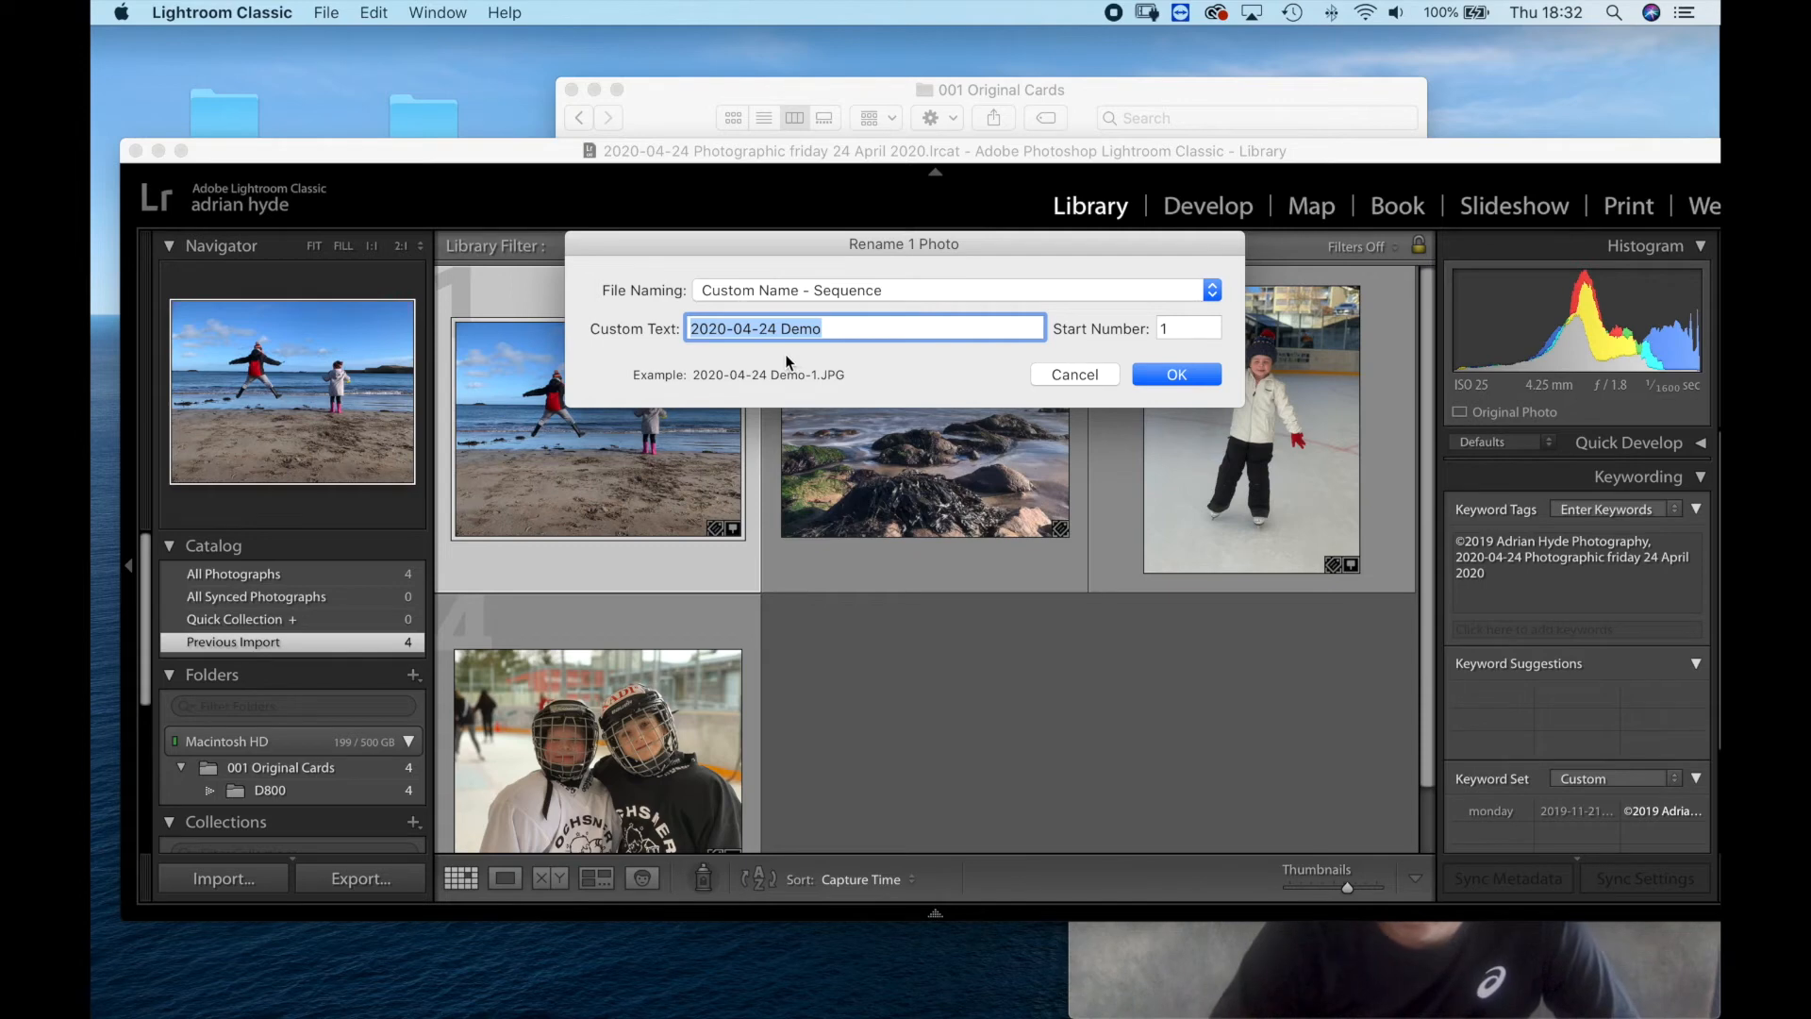
pyautogui.write('2020-04-24 Photographic friday 24 April 2020')
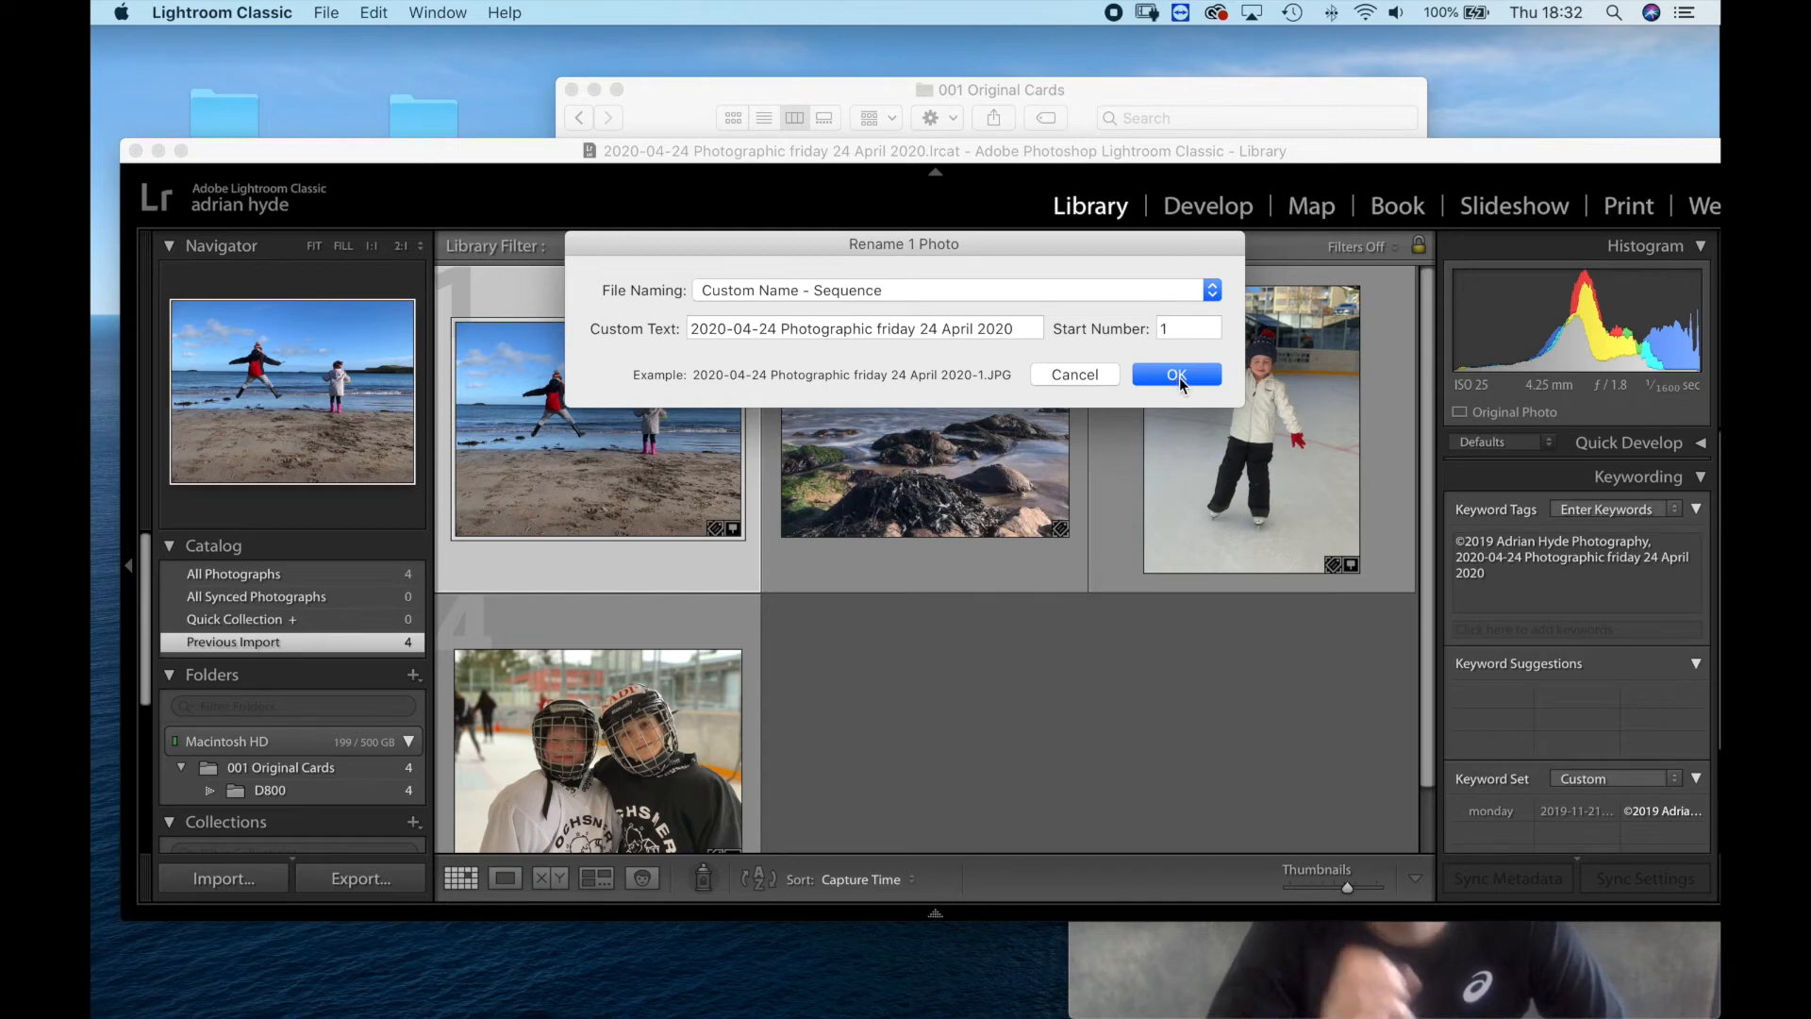
pyautogui.click(1106, 953)
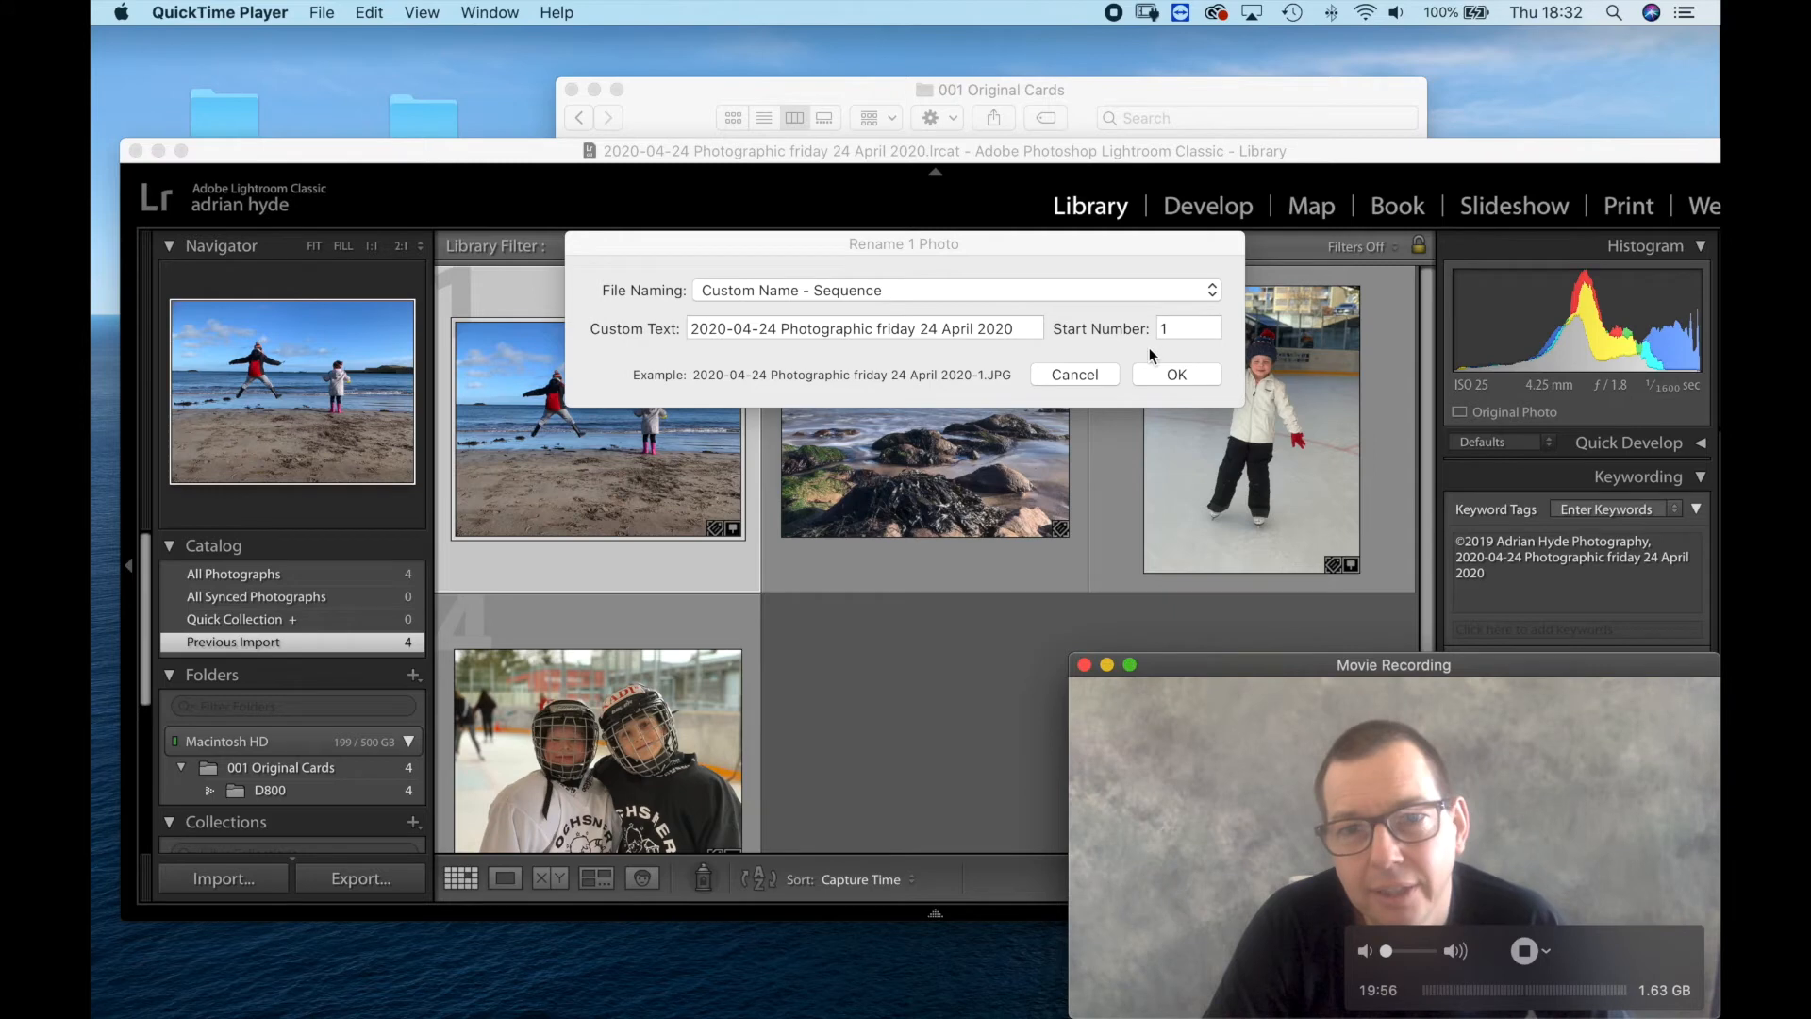
pyautogui.click(1176, 375)
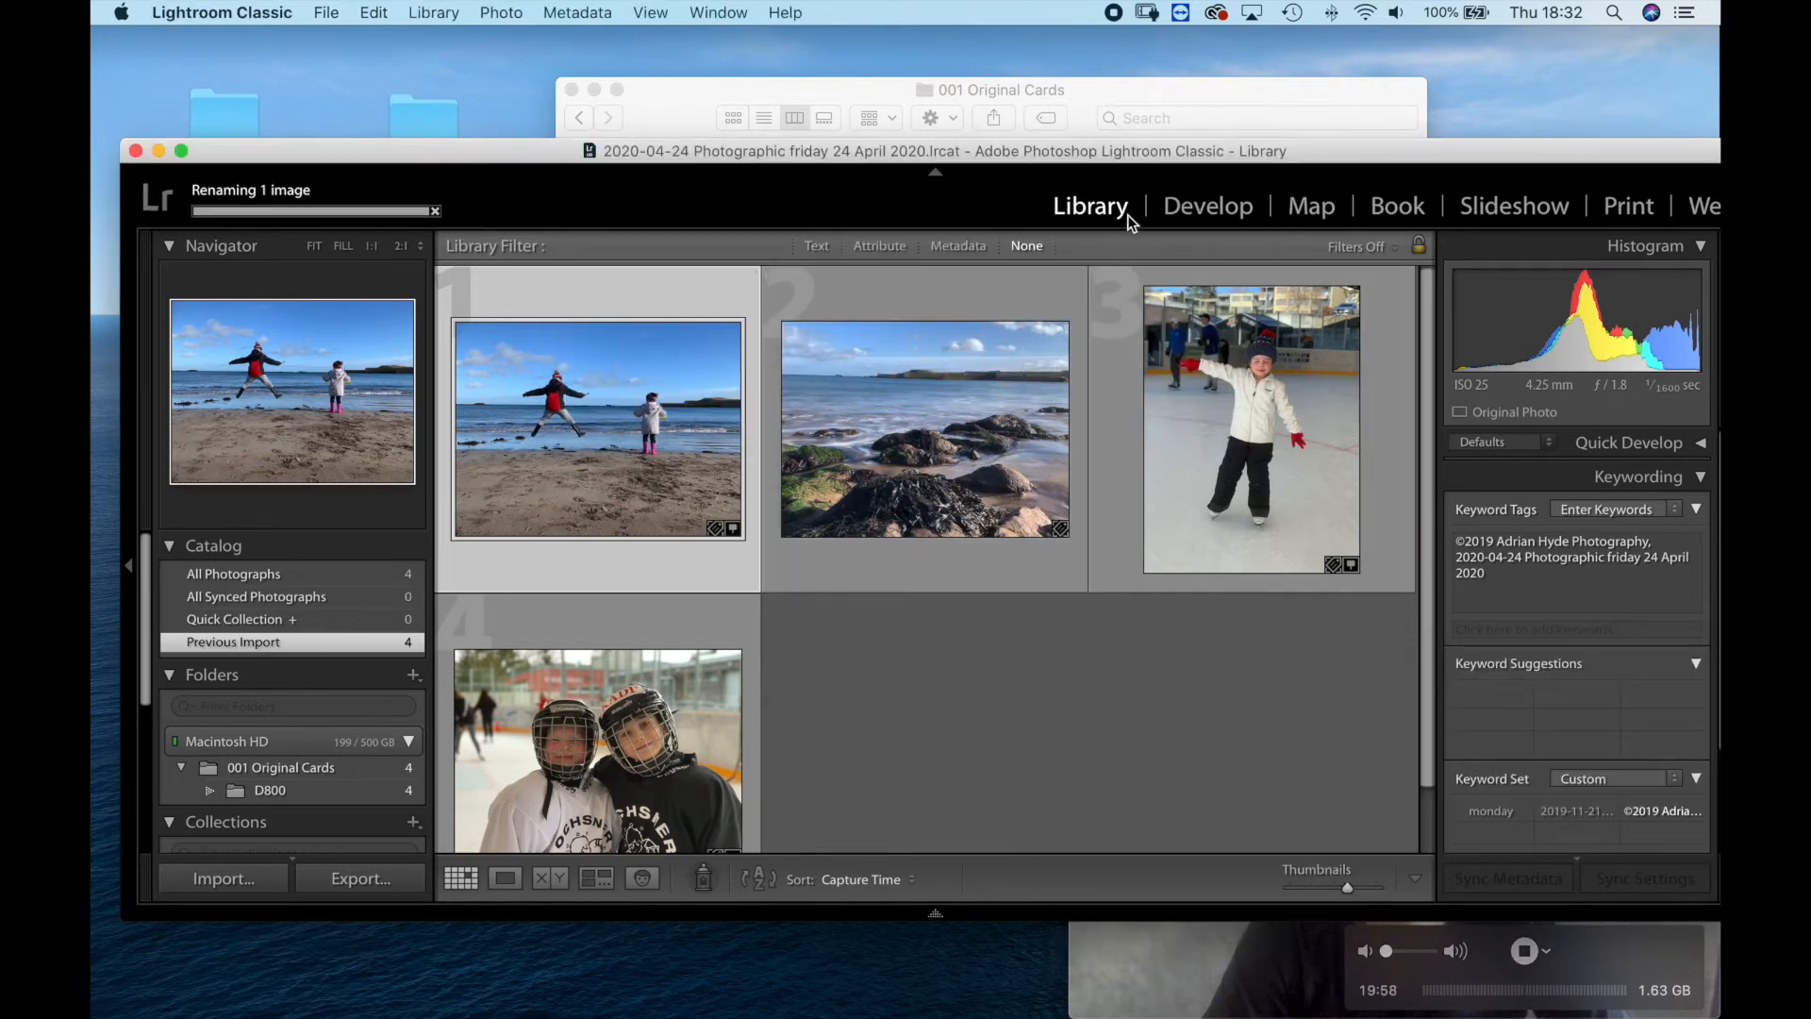
# Uncover the Finder window and check the photo file names in the D800 folder of 001 Original Cards.
pyautogui.moveTo(1005, 154); pyautogui.dragTo(1000, 421)
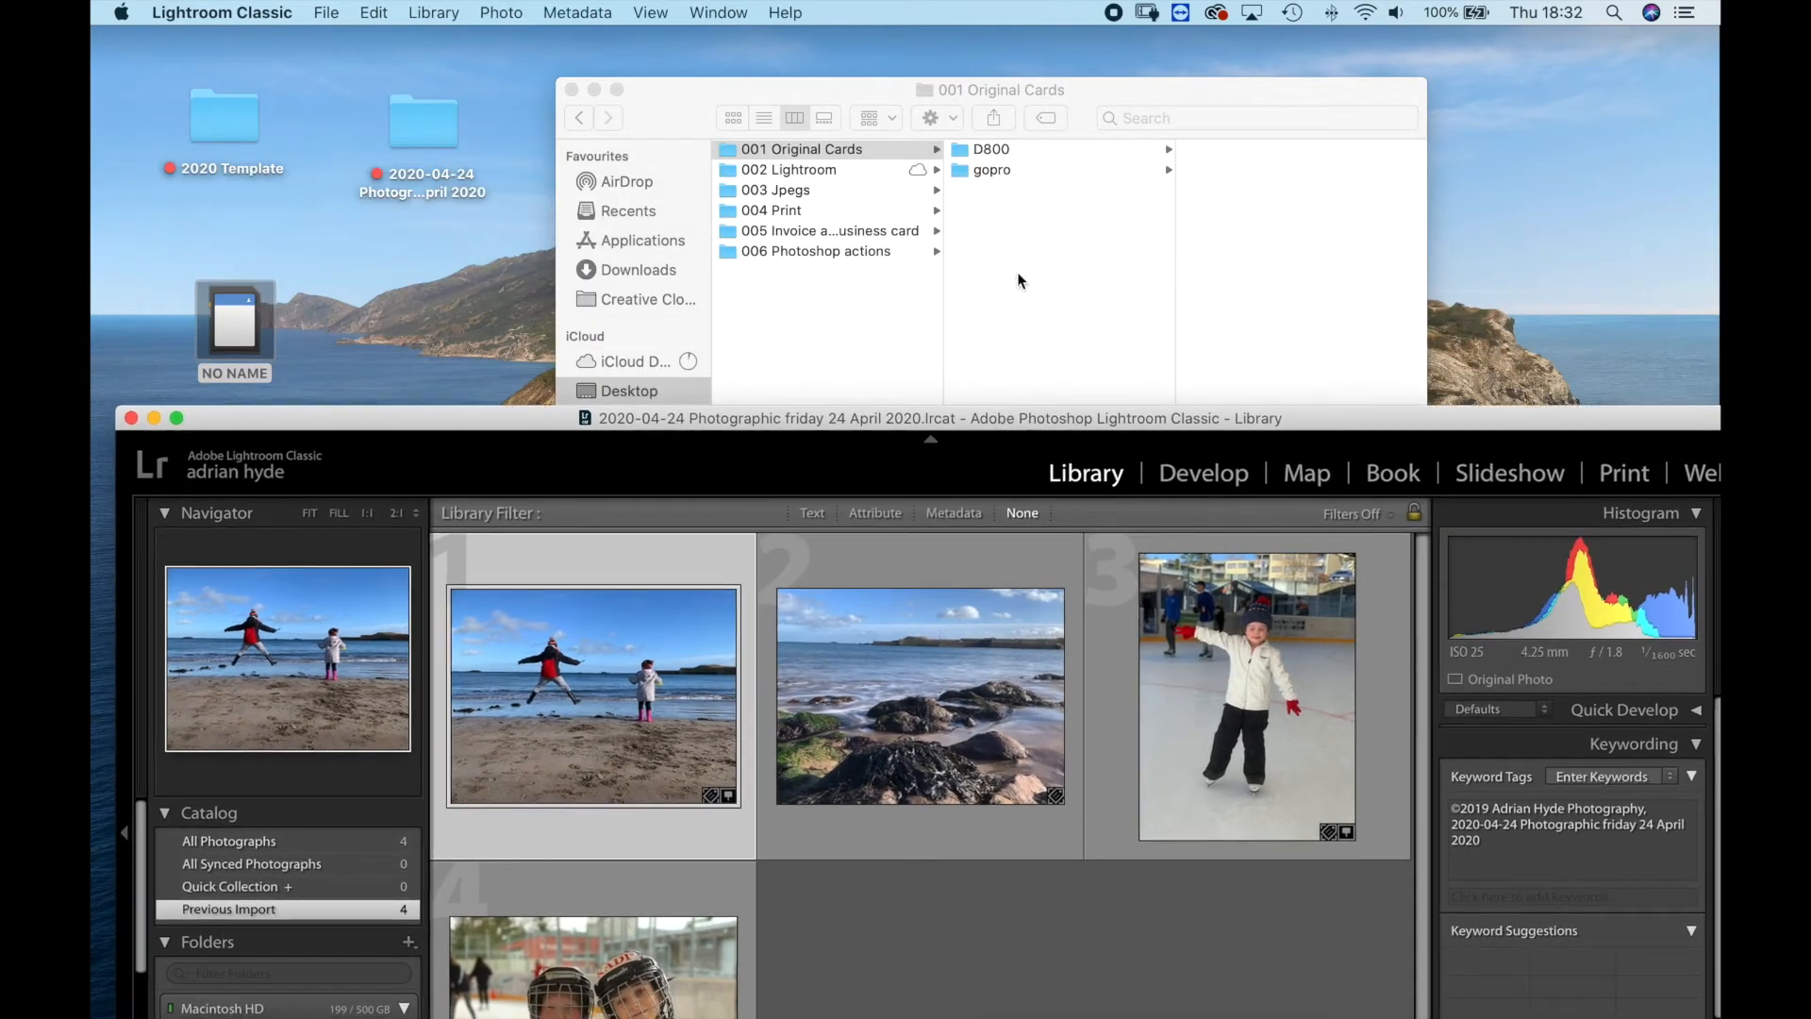
pyautogui.click(1079, 173)
pyautogui.click(1002, 151)
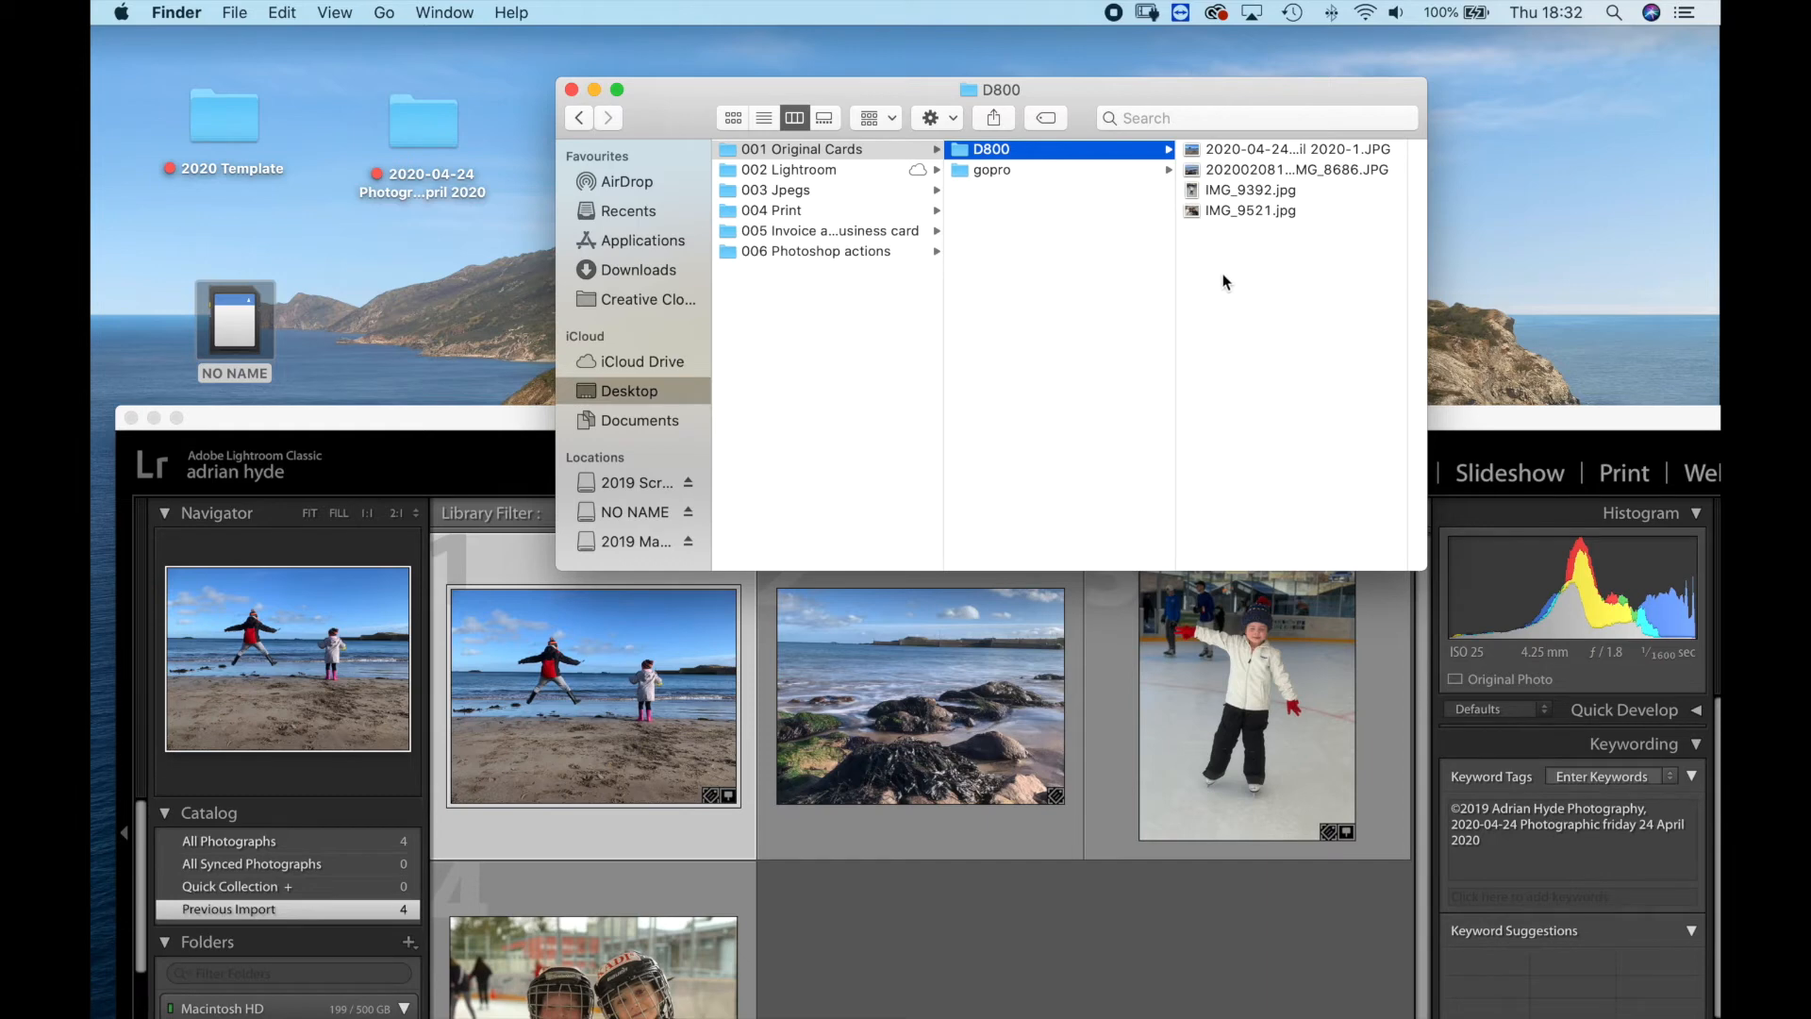
pyautogui.click(802, 171)
pyautogui.click(813, 151)
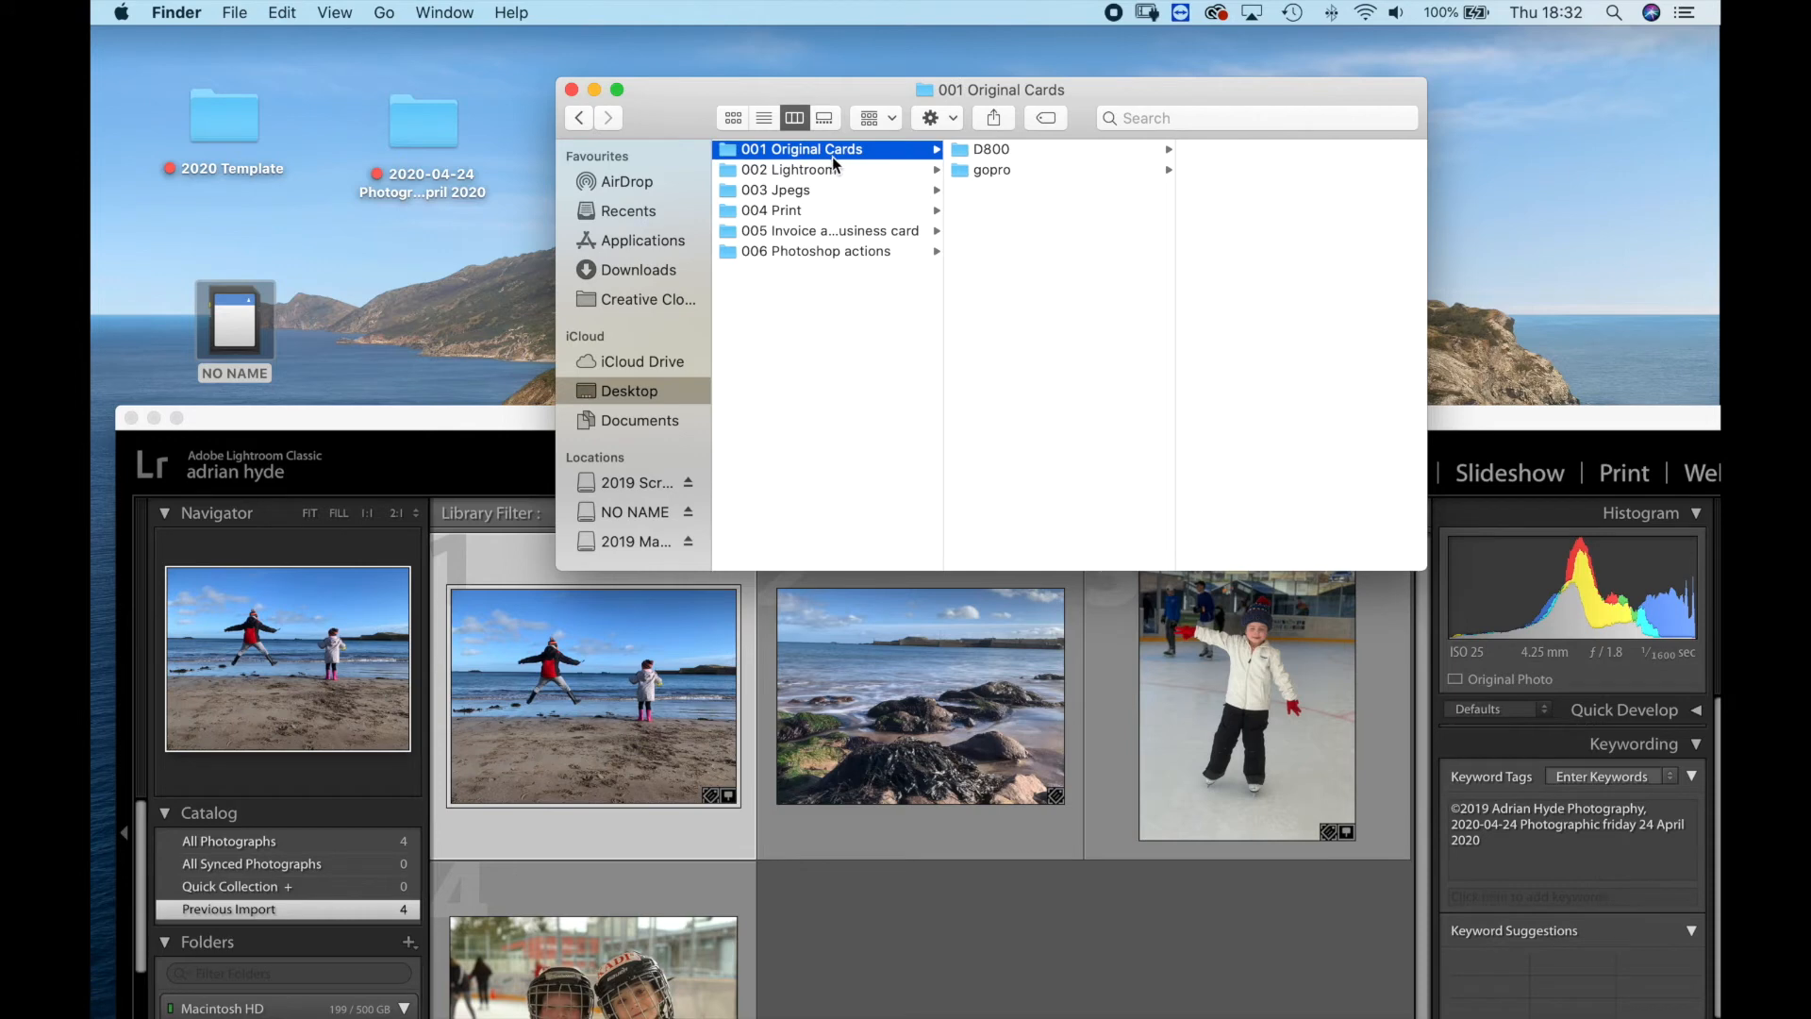
pyautogui.click(231, 131)
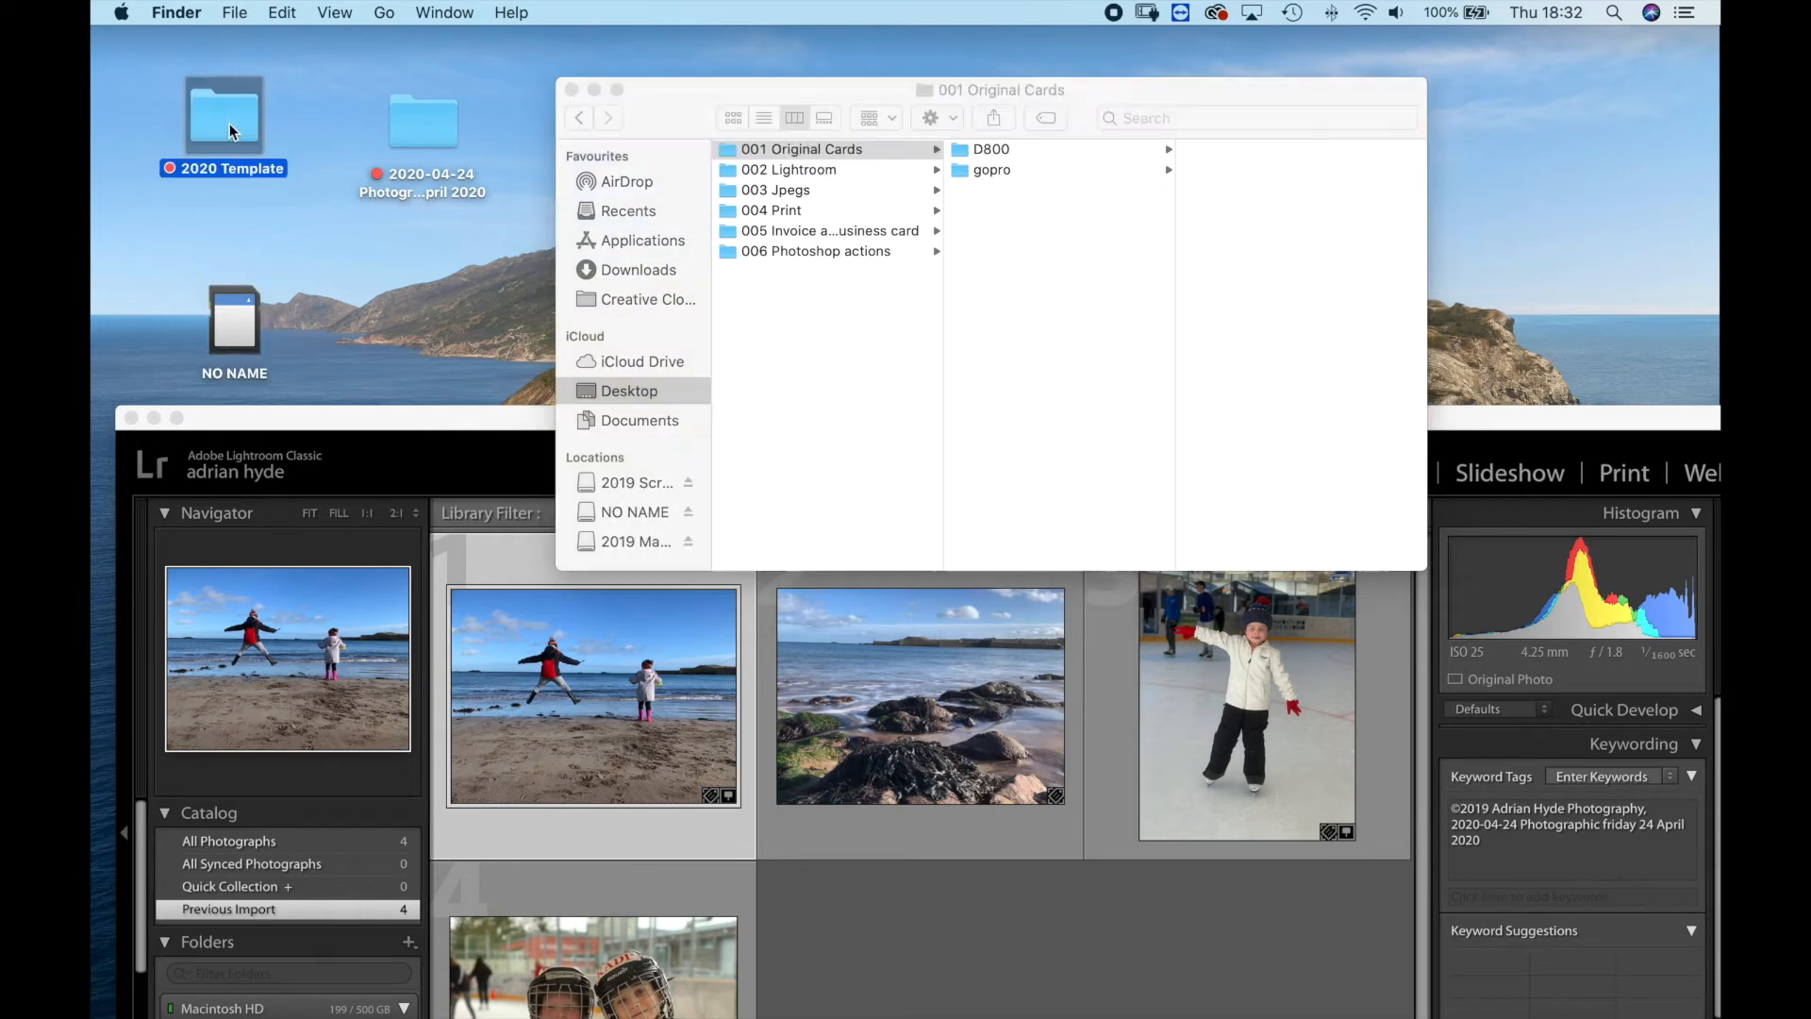
pyautogui.click(983, 151)
pyautogui.click(994, 153)
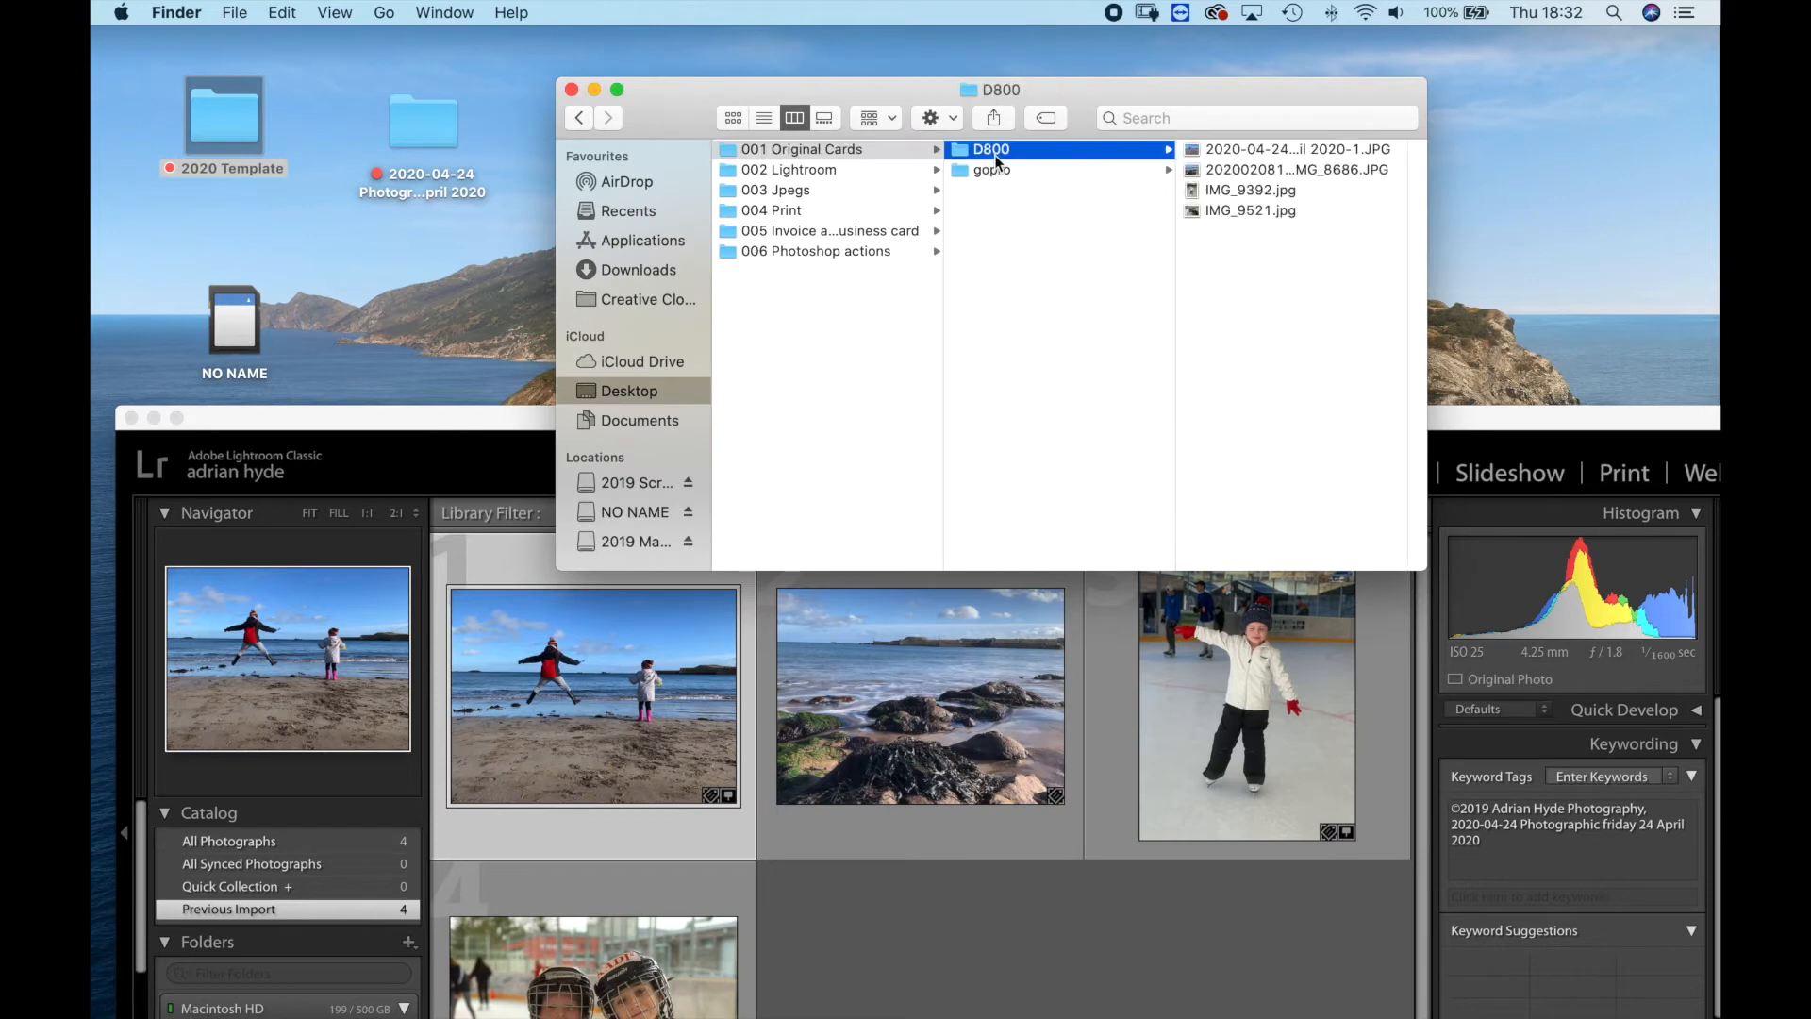
# Open the desktop job folder in a new Finder window, view its D800 photos, and close both Finder windows.
pyautogui.click(412, 132)
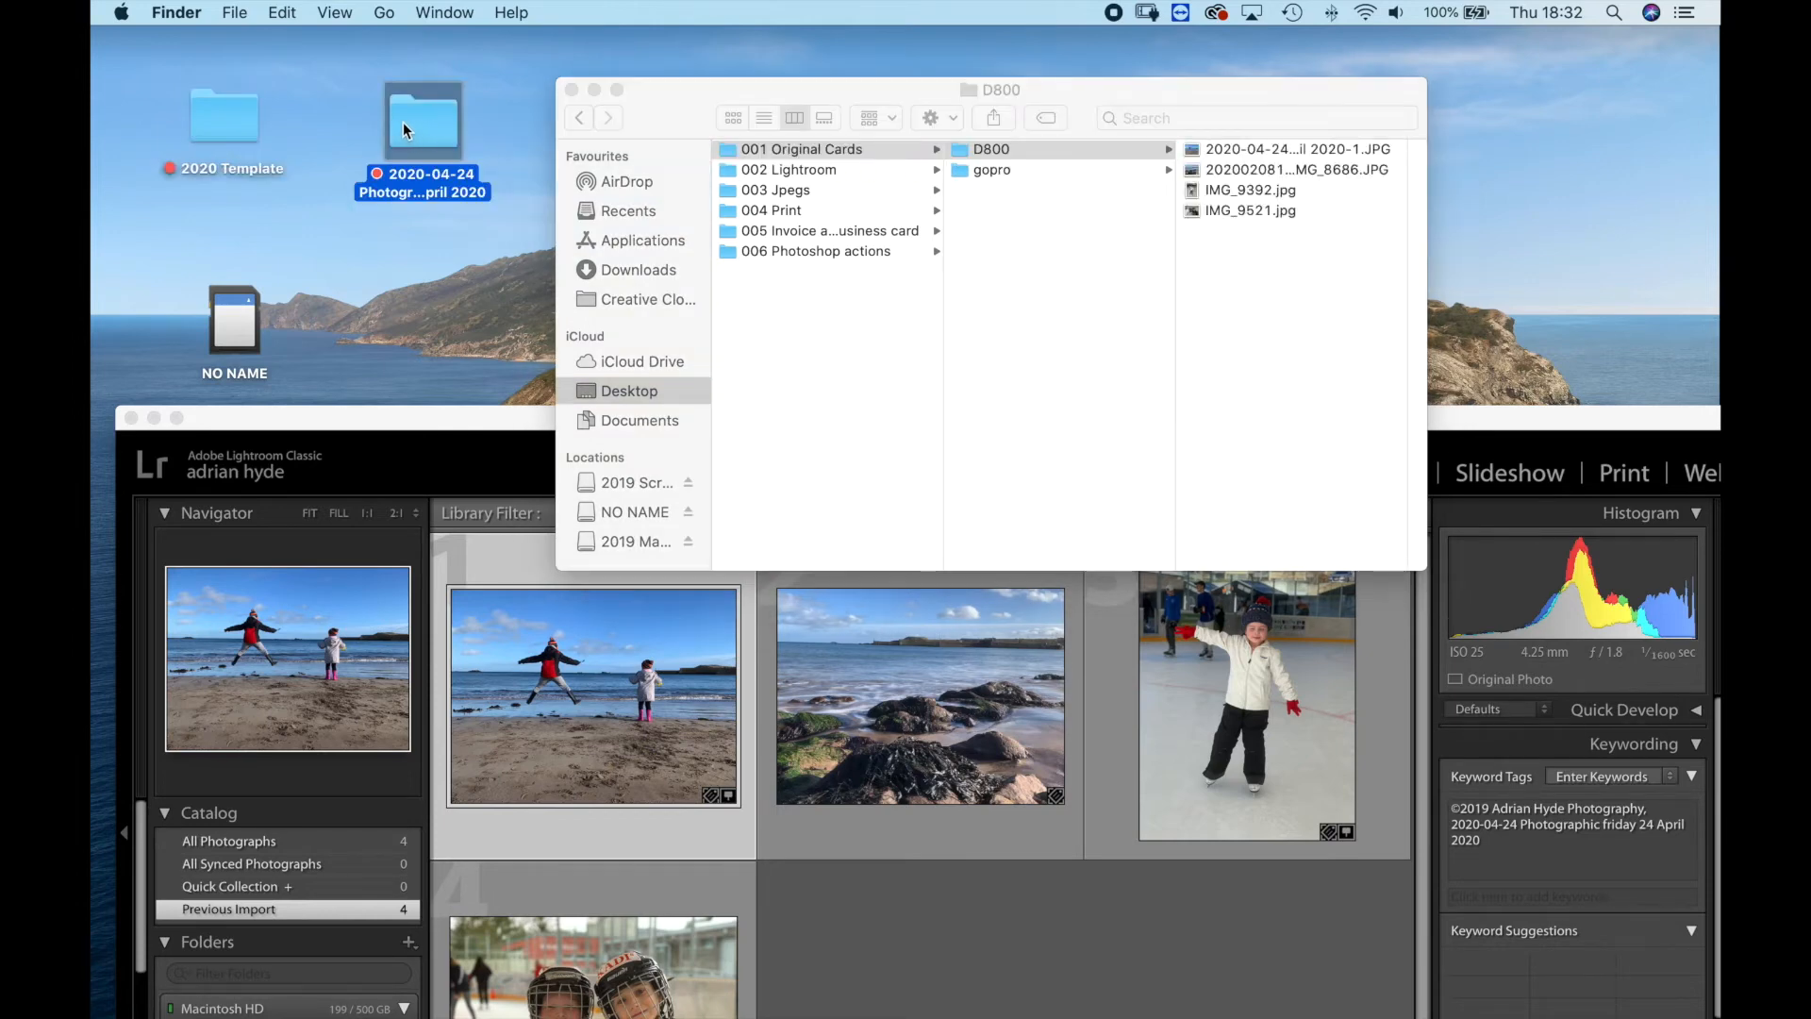
pyautogui.doubleClick(406, 130)
pyautogui.click(1075, 173)
pyautogui.click(1224, 173)
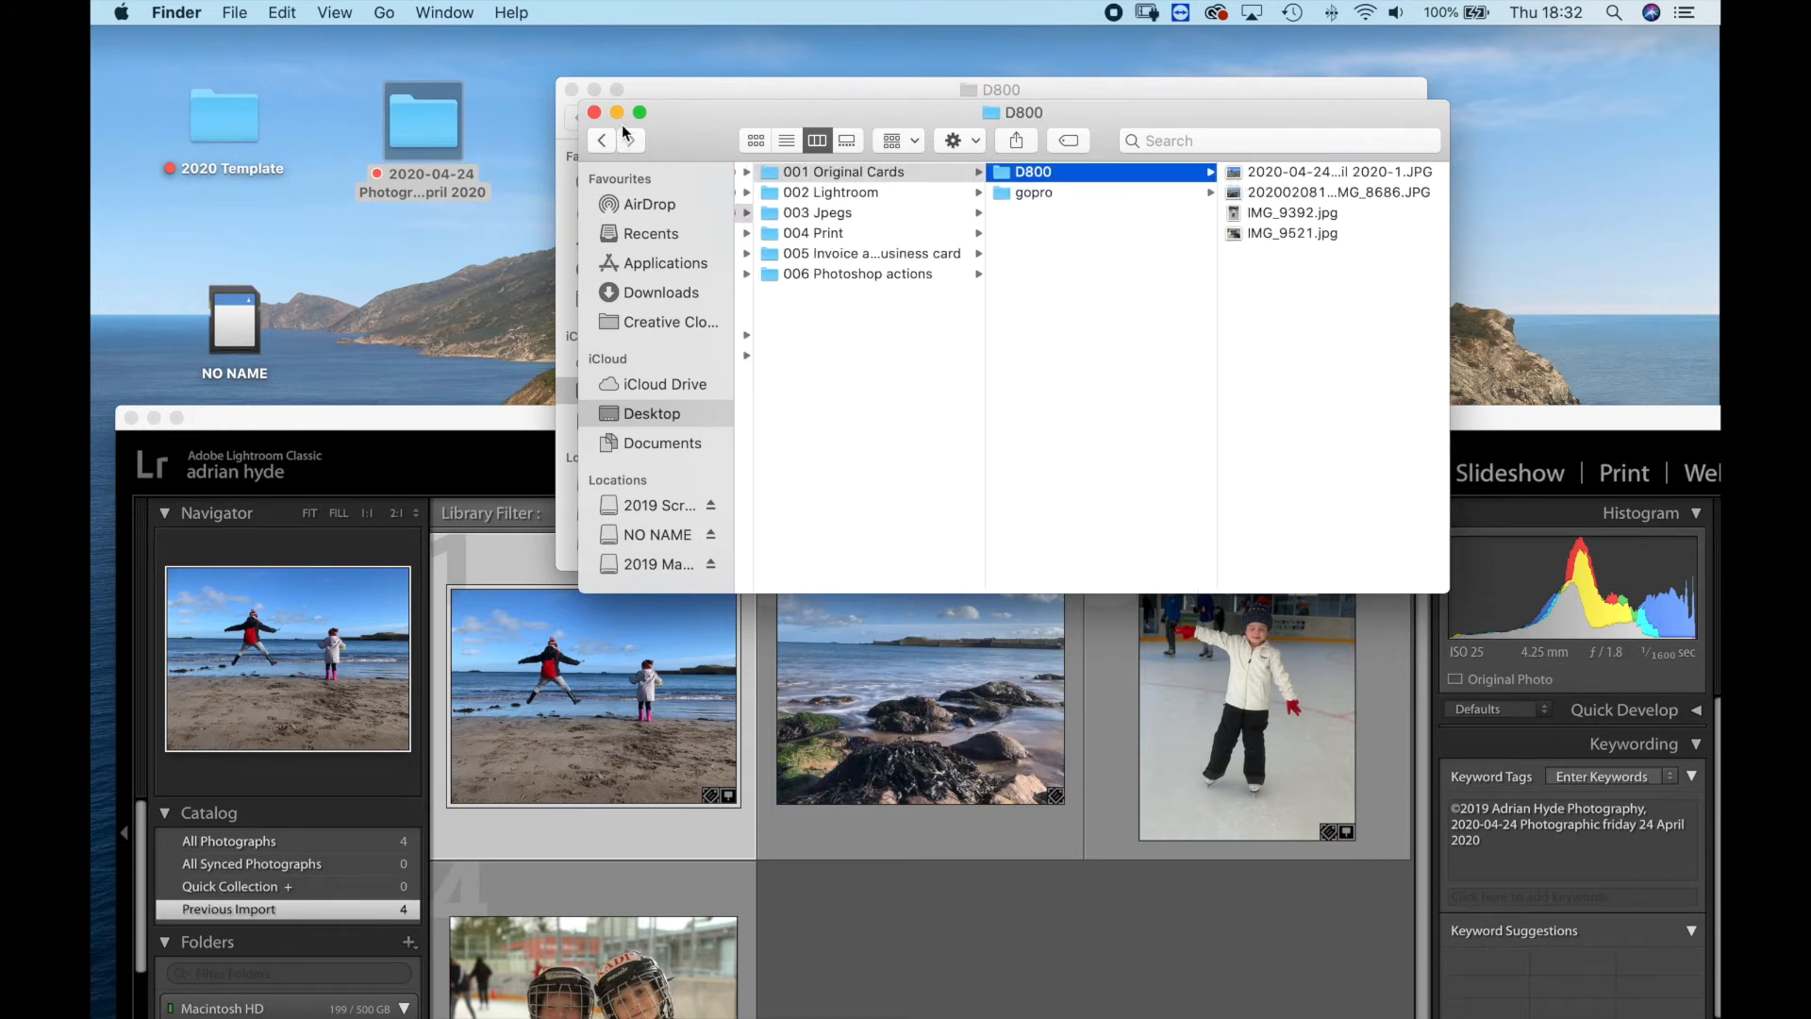
pyautogui.click(594, 113)
pyautogui.click(572, 90)
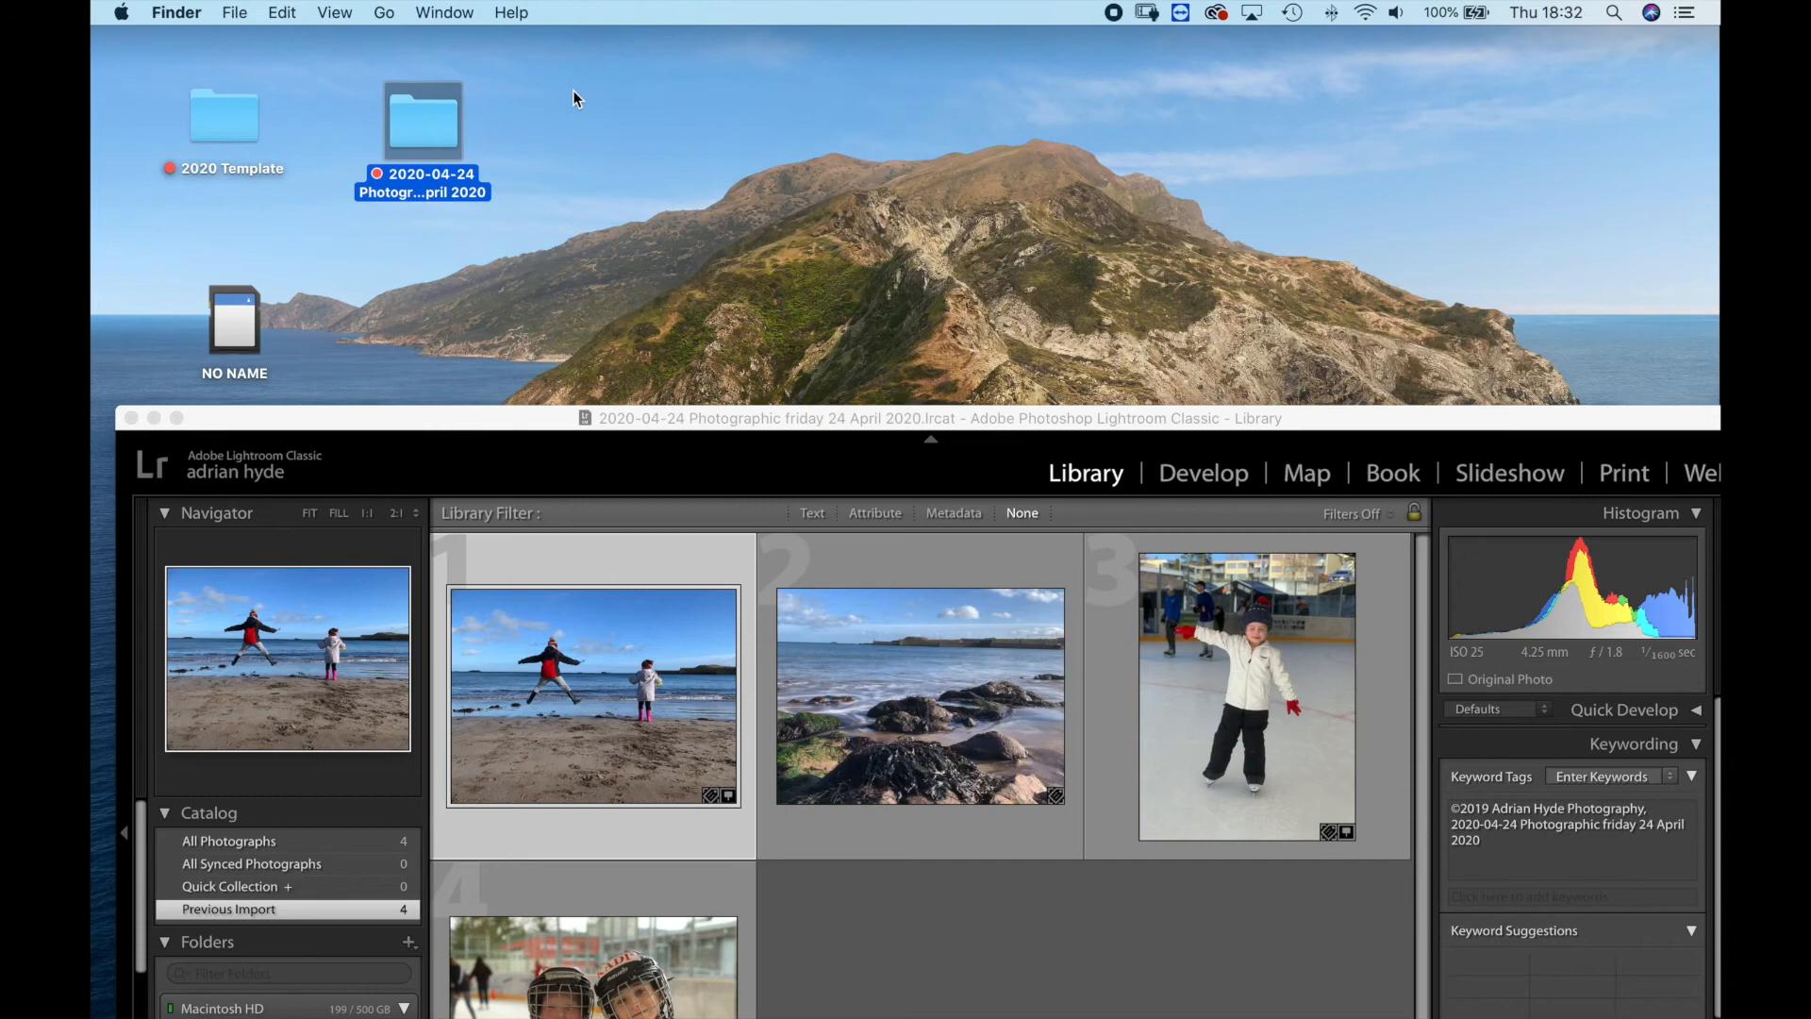
# Move the Lightroom Classic window back up over the desktop and quit the program.
pyautogui.moveTo(754, 413); pyautogui.dragTo(753, 123)
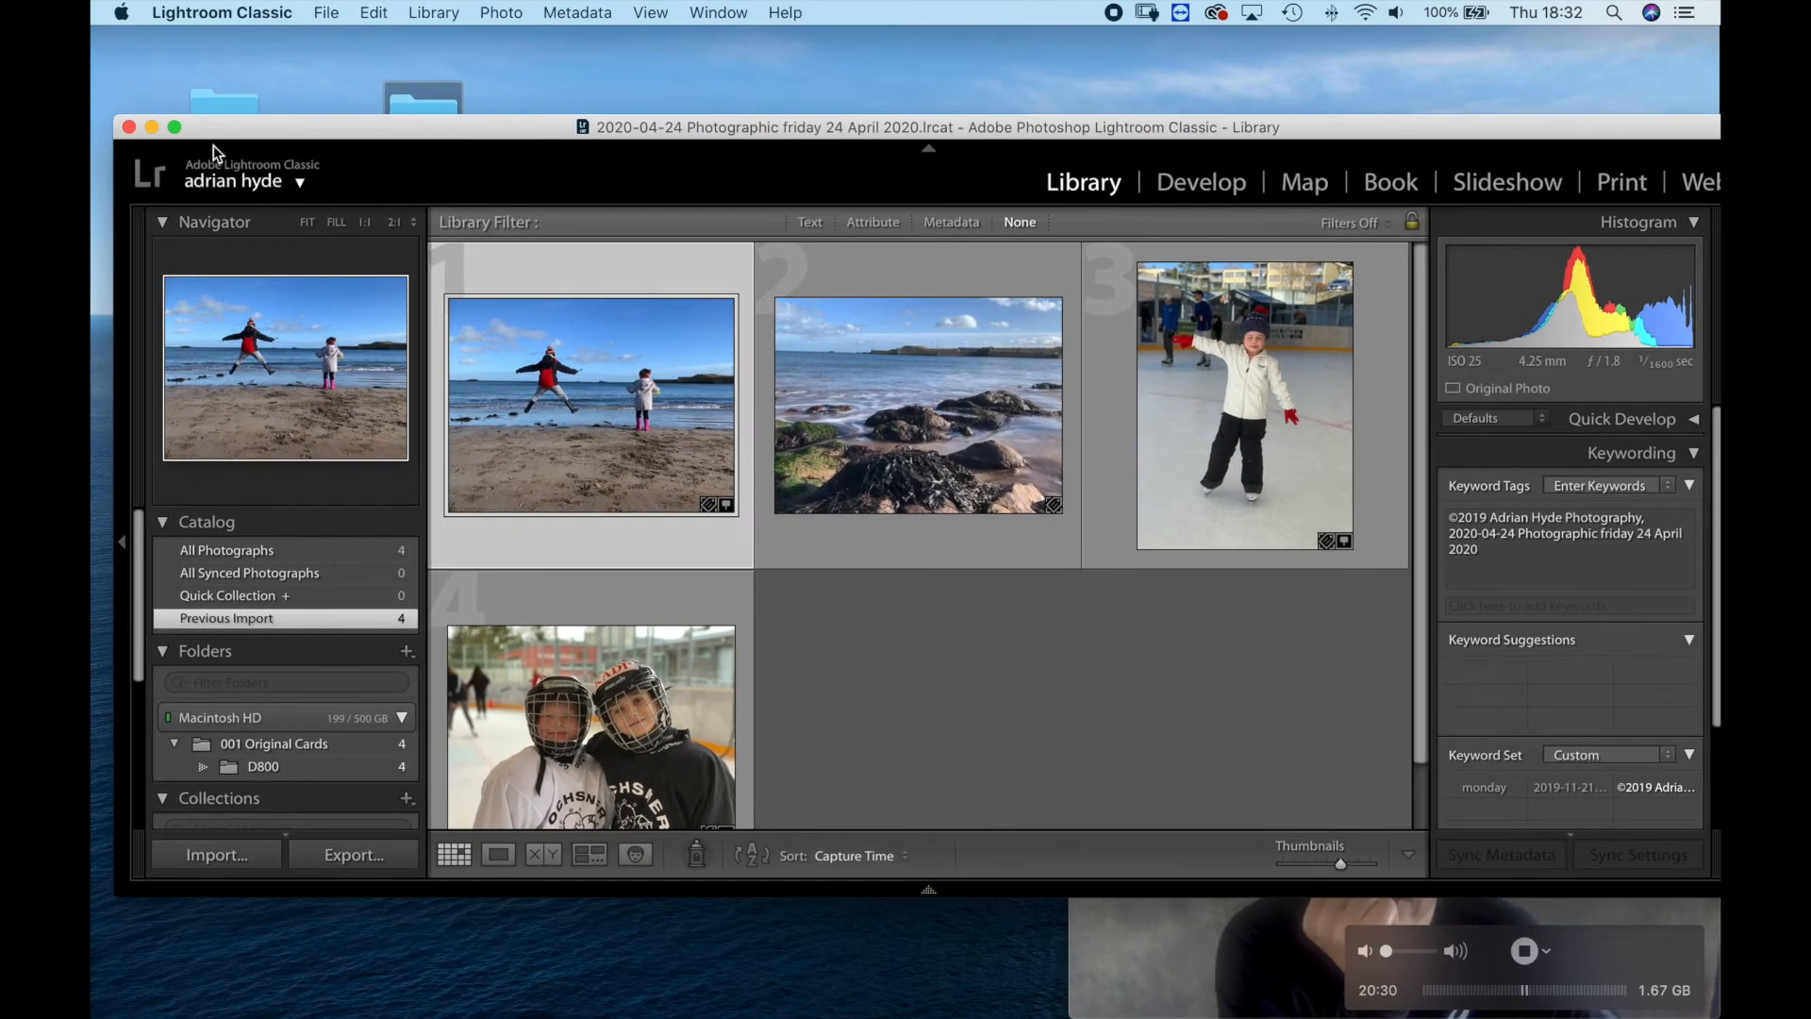
pyautogui.click(128, 127)
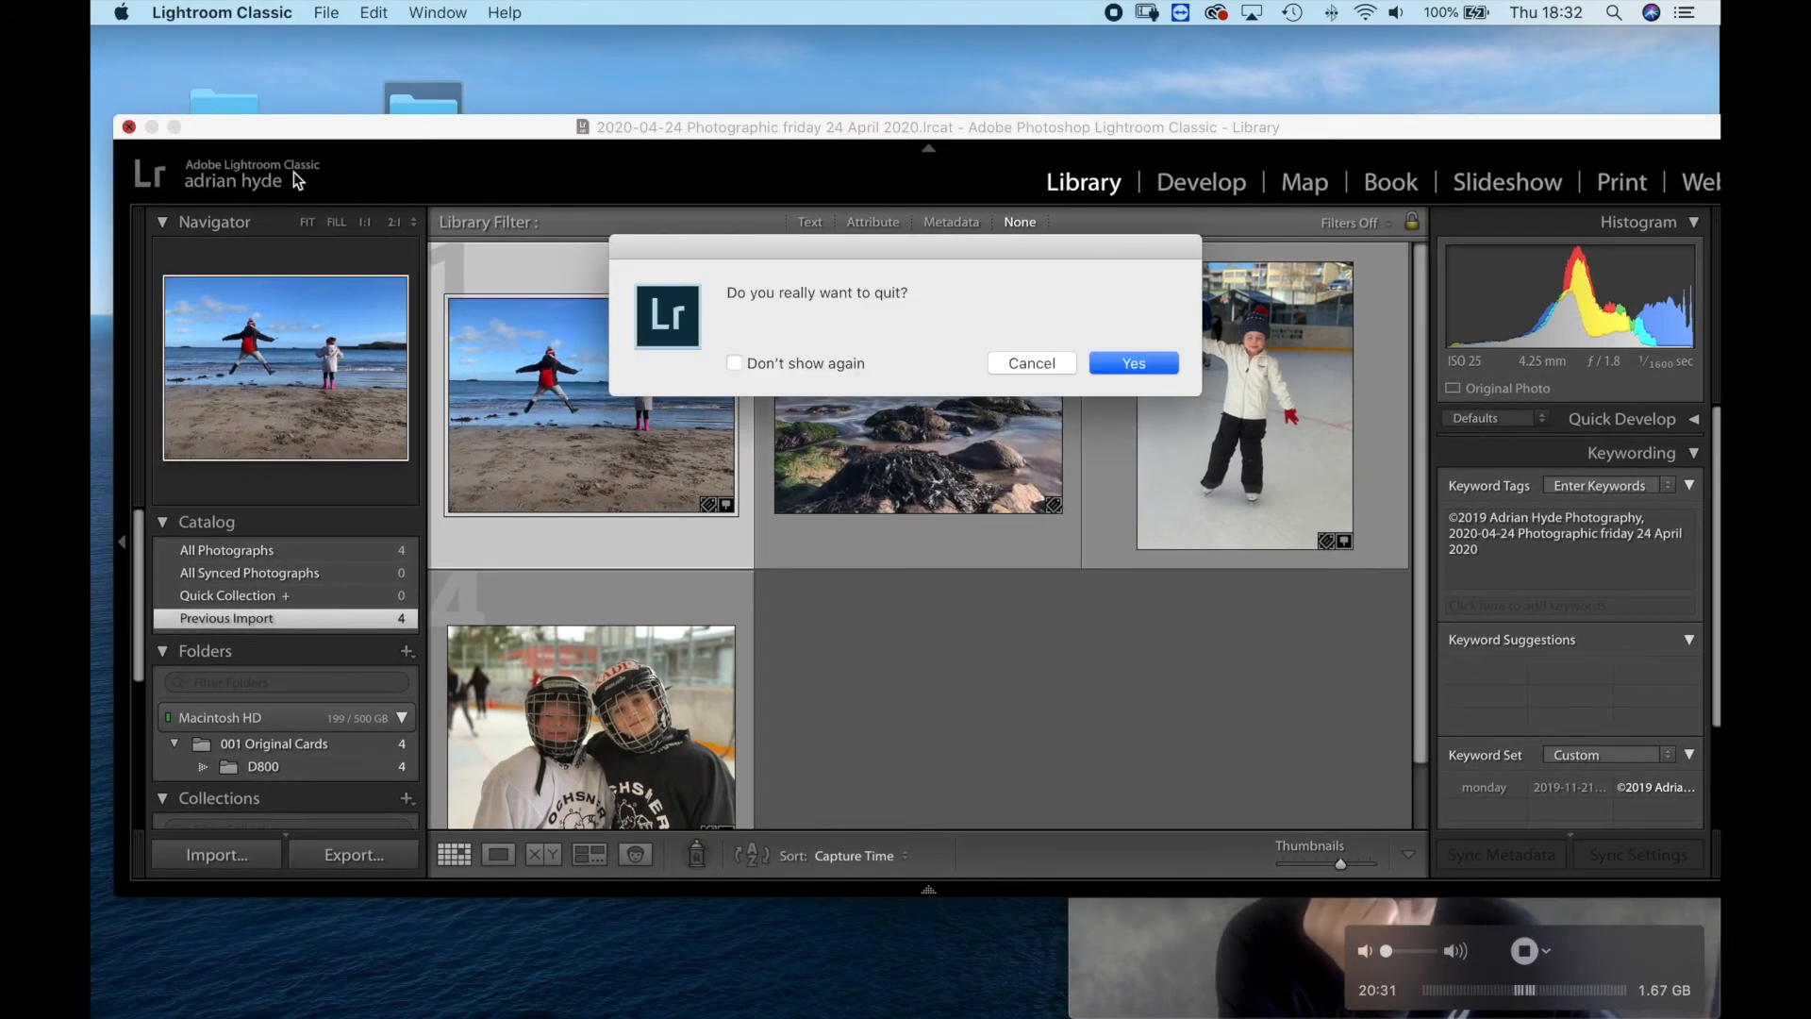
pyautogui.click(1135, 364)
pyautogui.click(1138, 456)
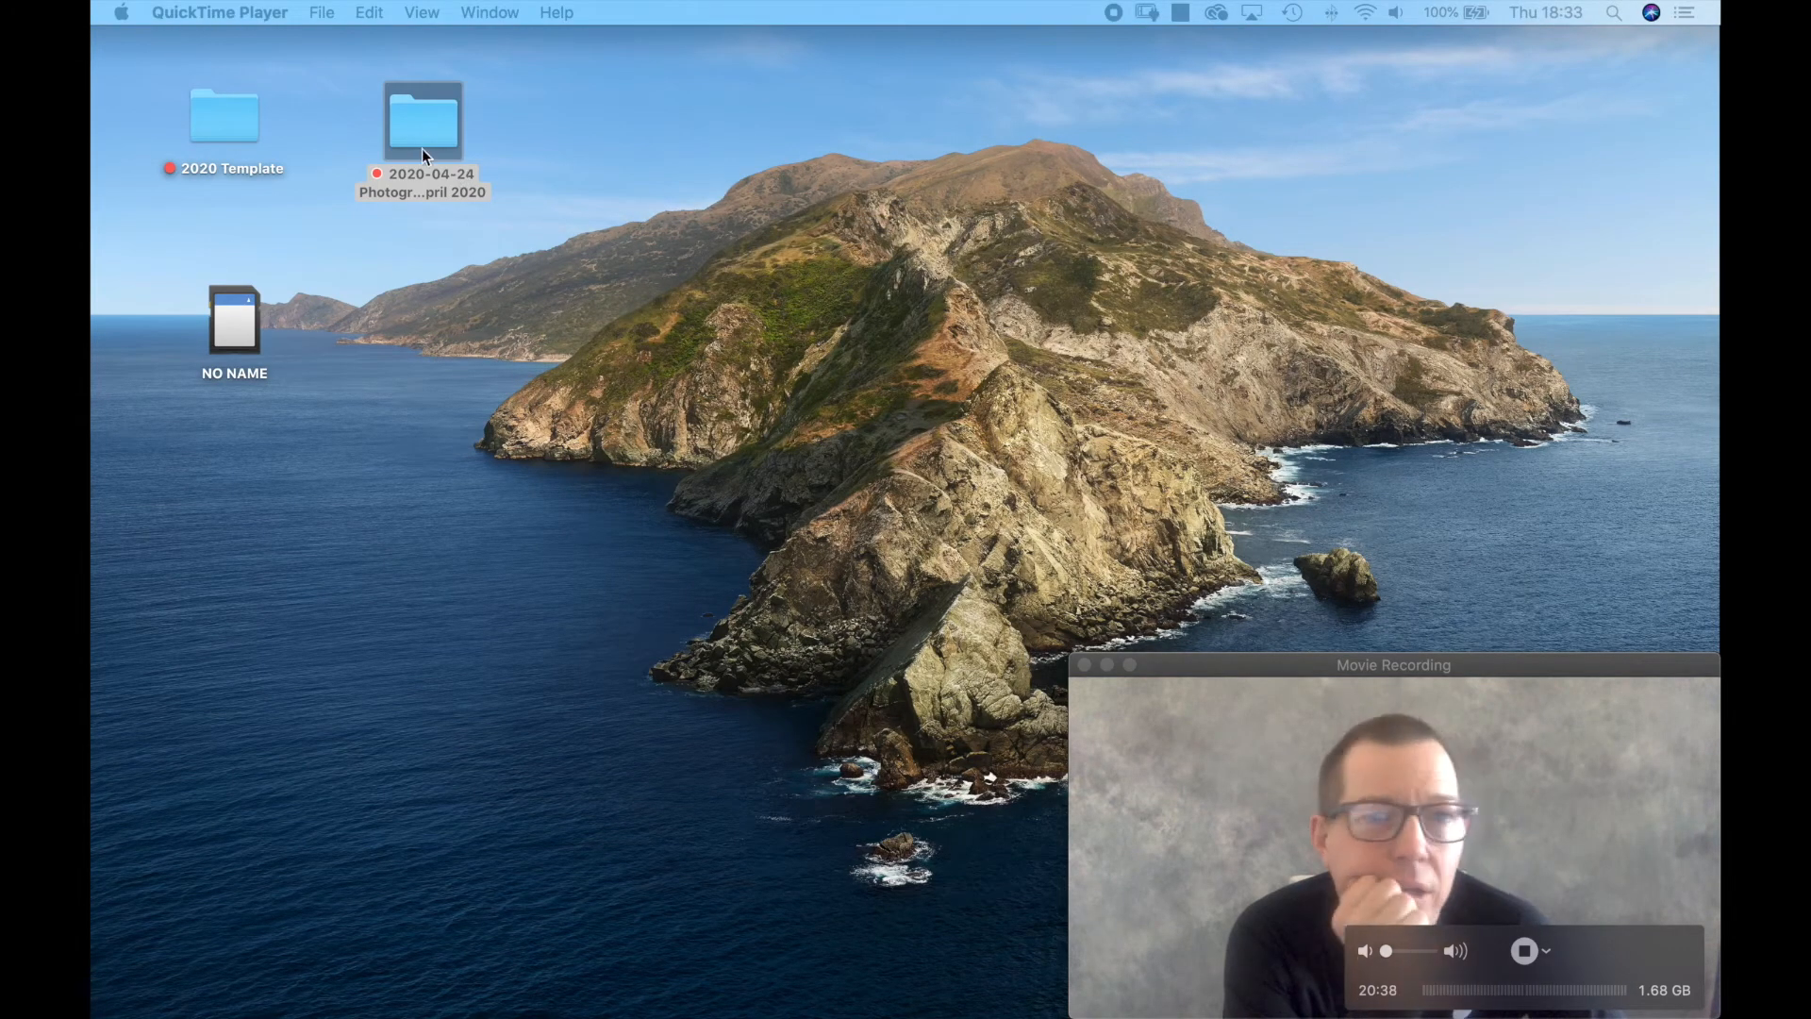
# Reopen the job's .lrcat catalog in Lightroom Classic from the 002 Lightroom folder of the desktop job folder.
pyautogui.click(412, 134)
pyautogui.doubleClick(402, 127)
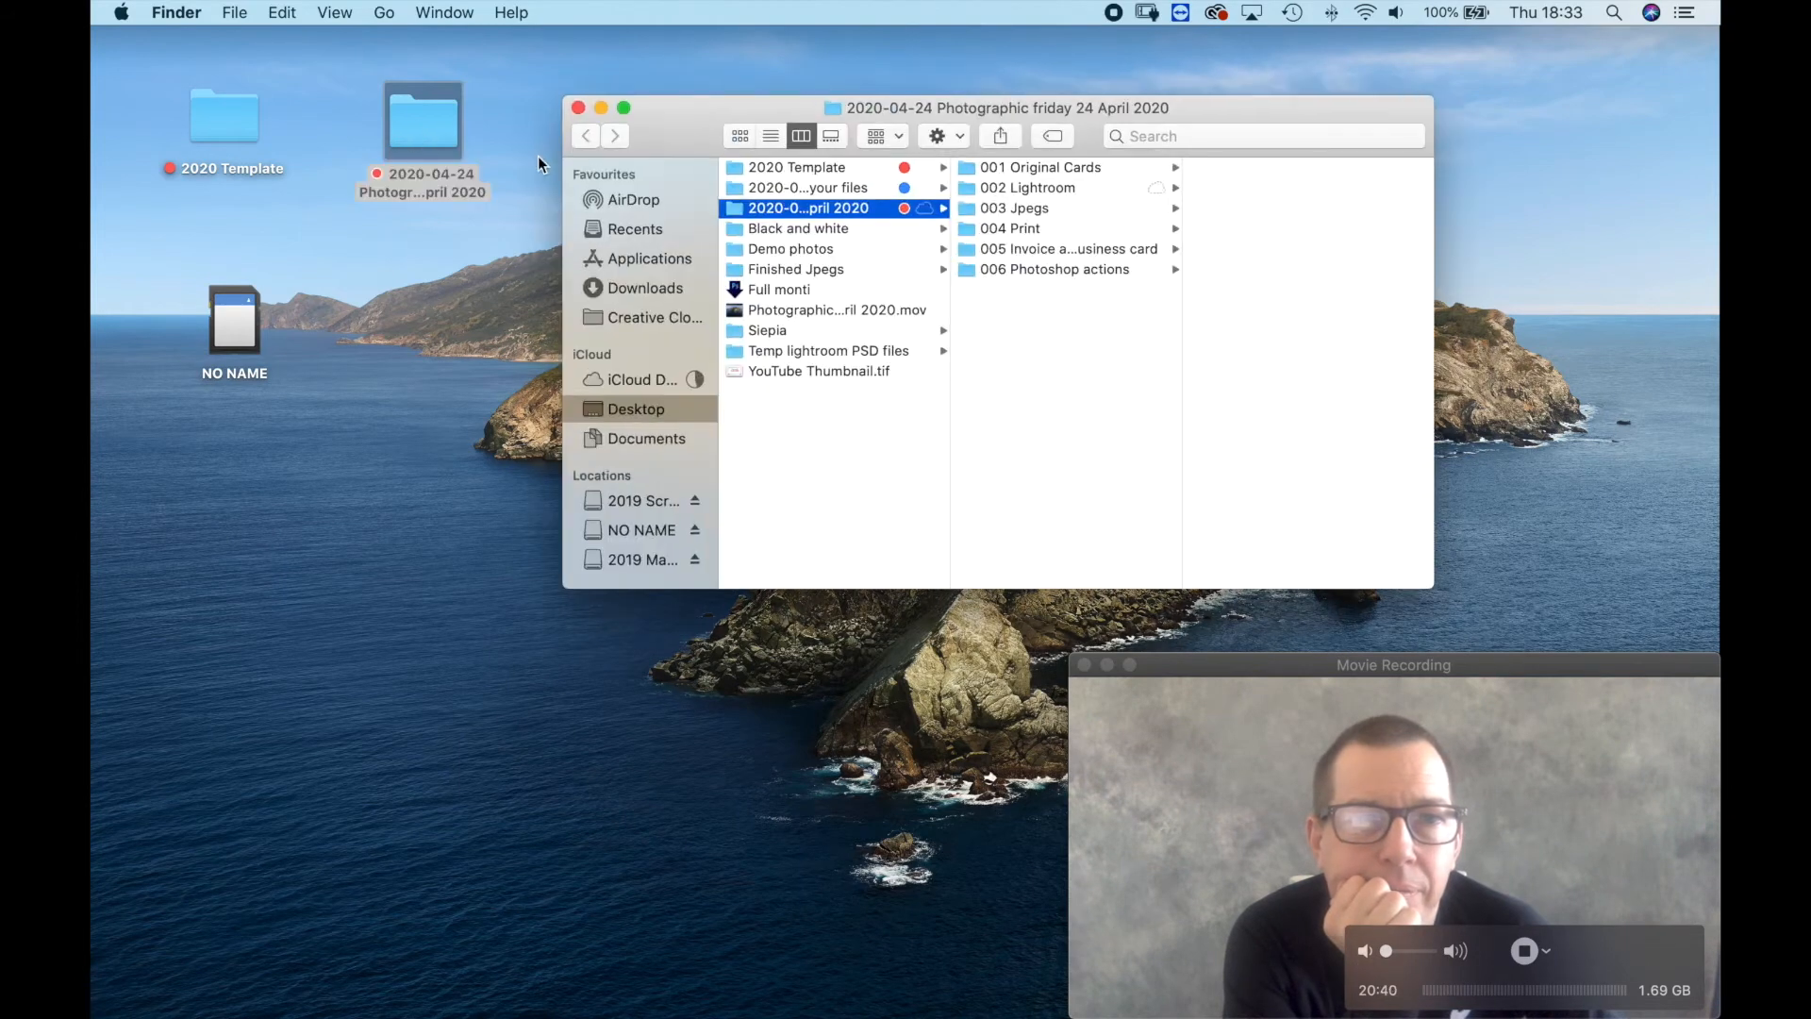
pyautogui.click(1042, 188)
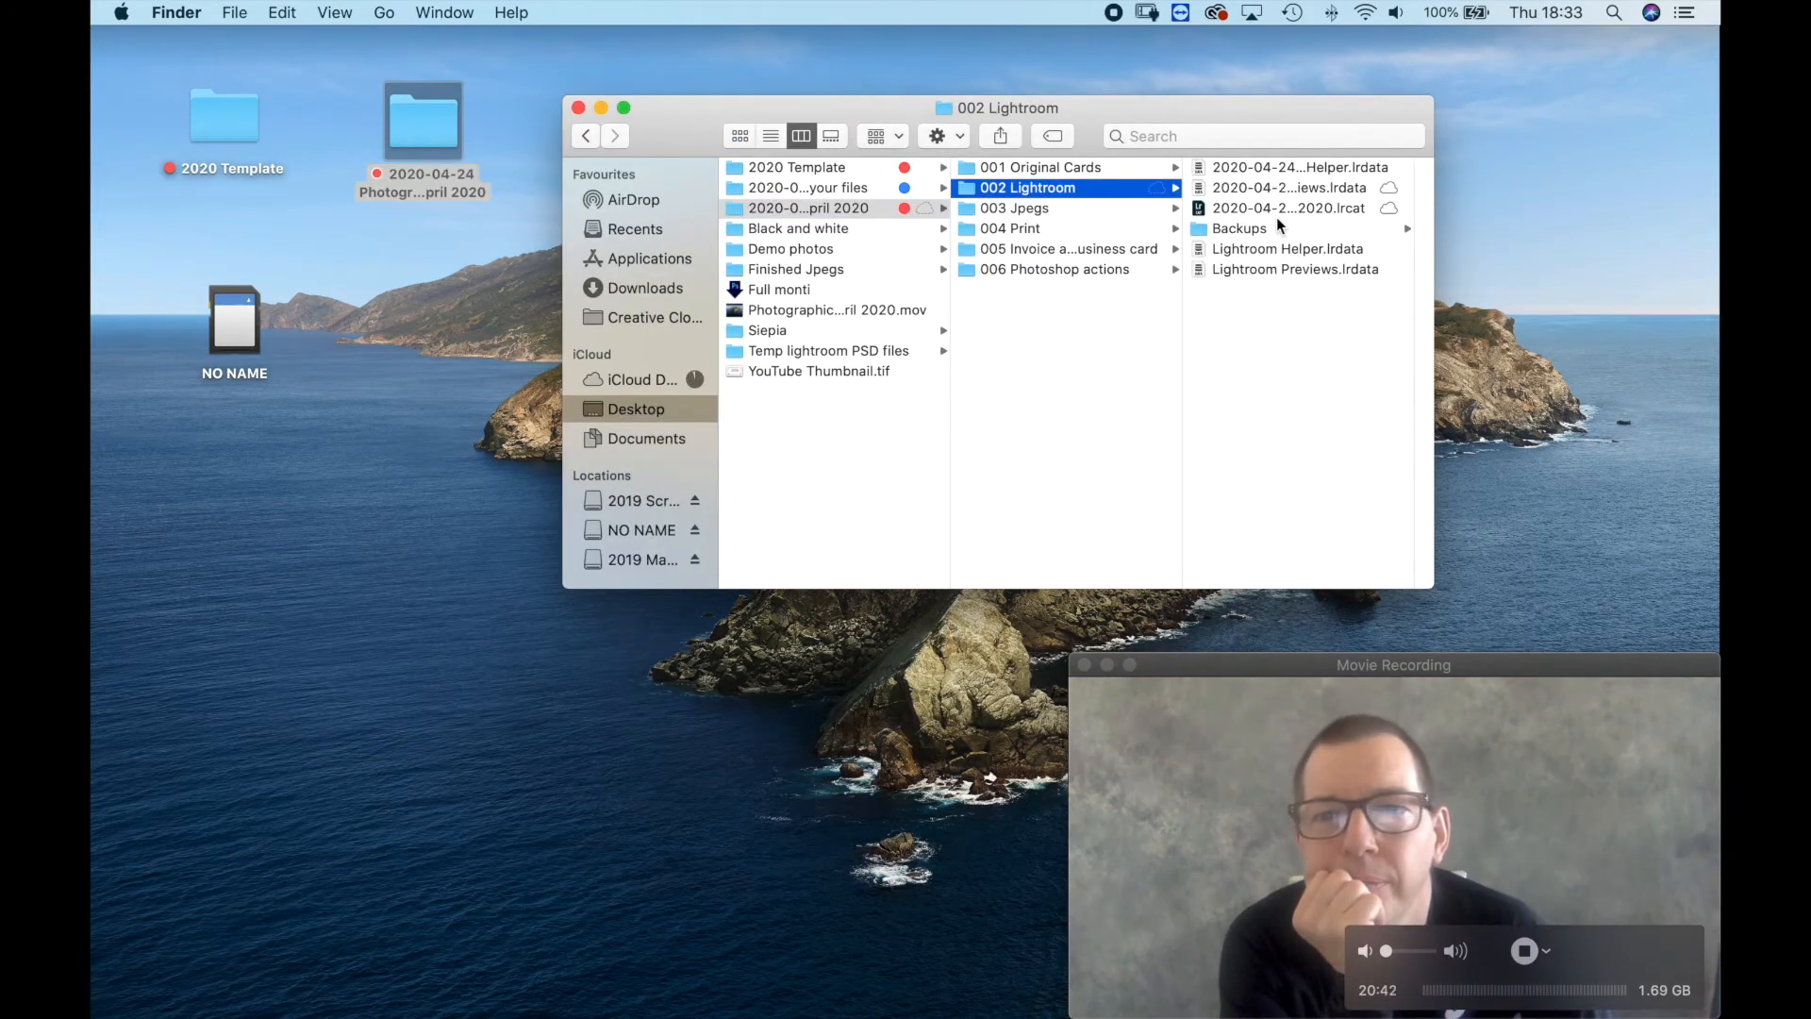
pyautogui.click(1254, 207)
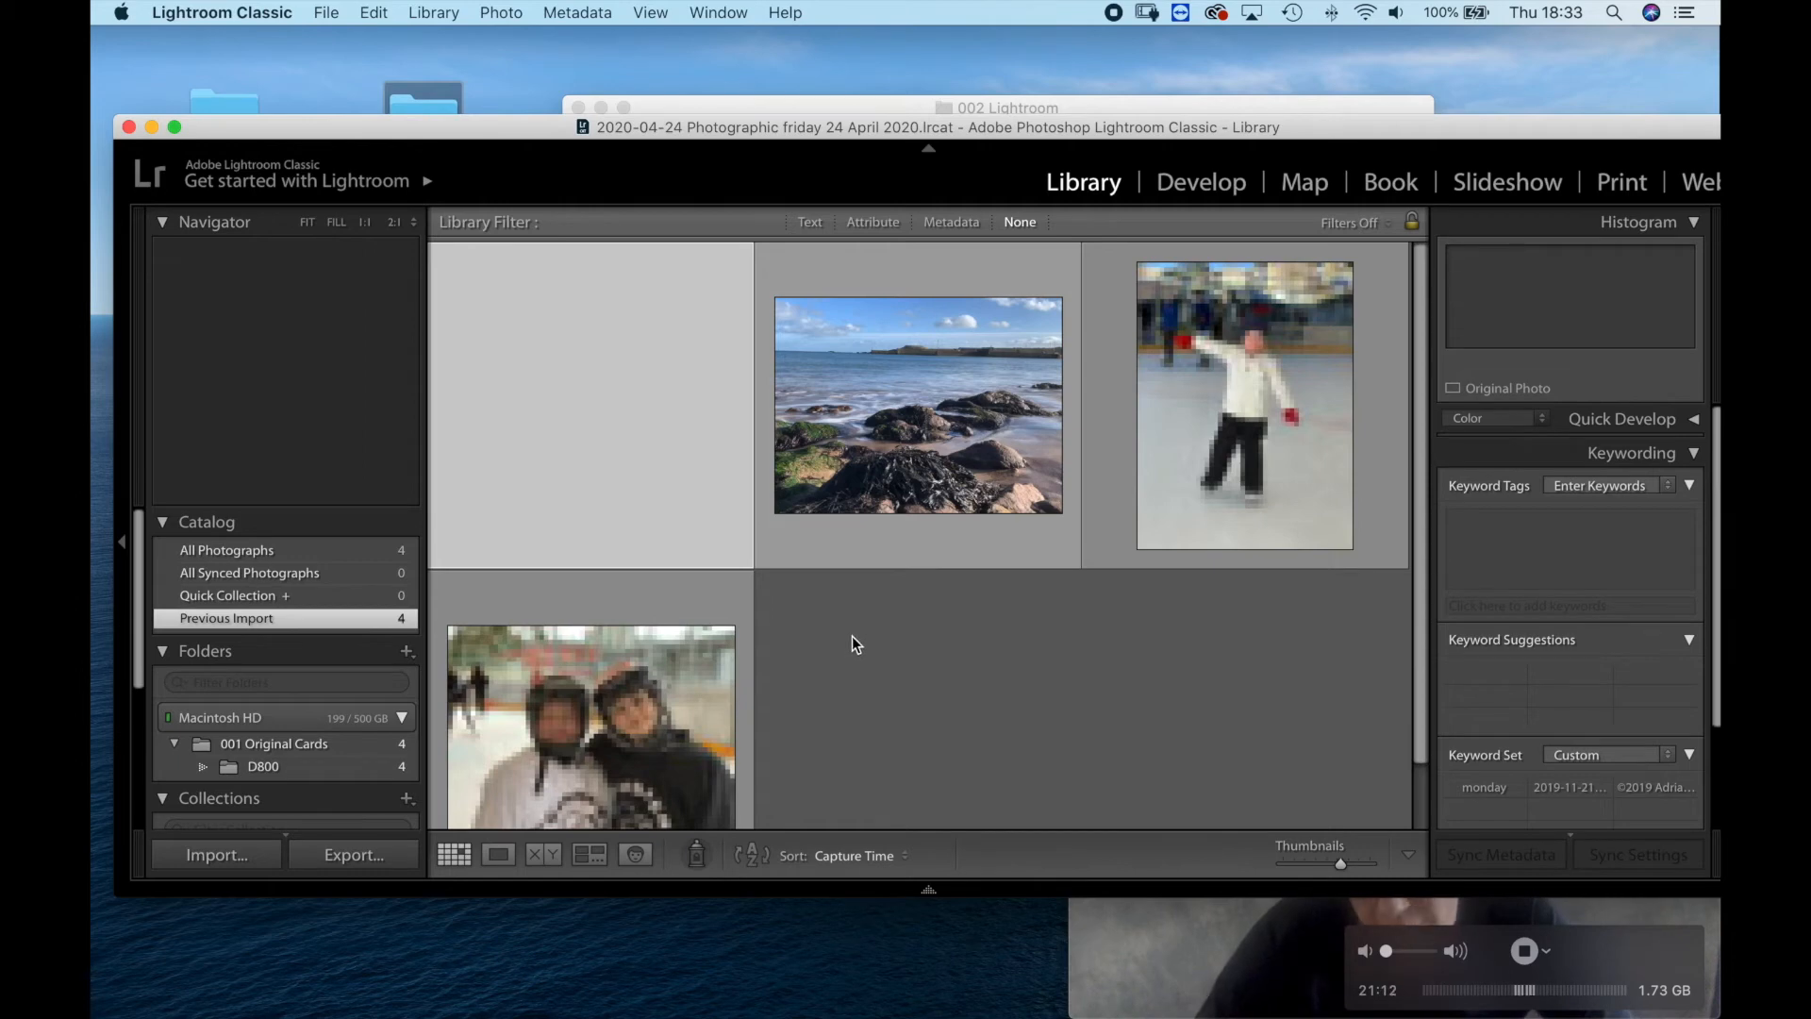
pyautogui.click(1089, 938)
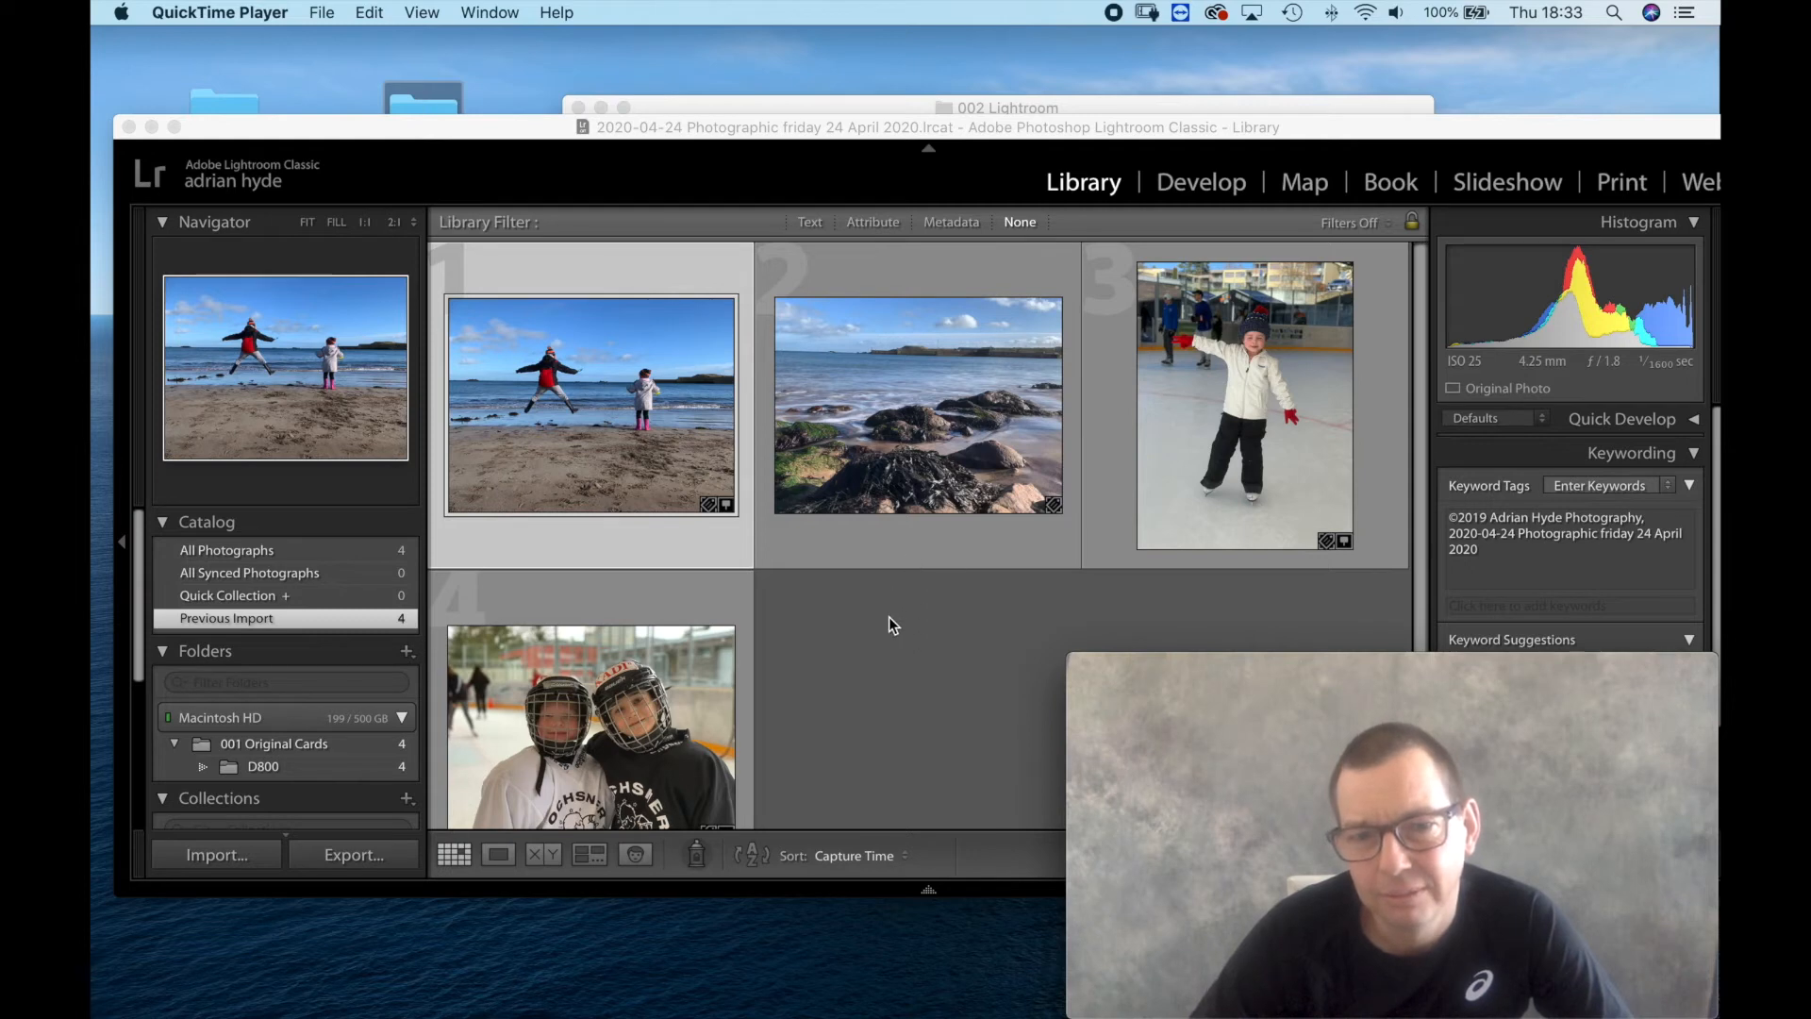
pyautogui.click(1036, 618)
pyautogui.click(1288, 704)
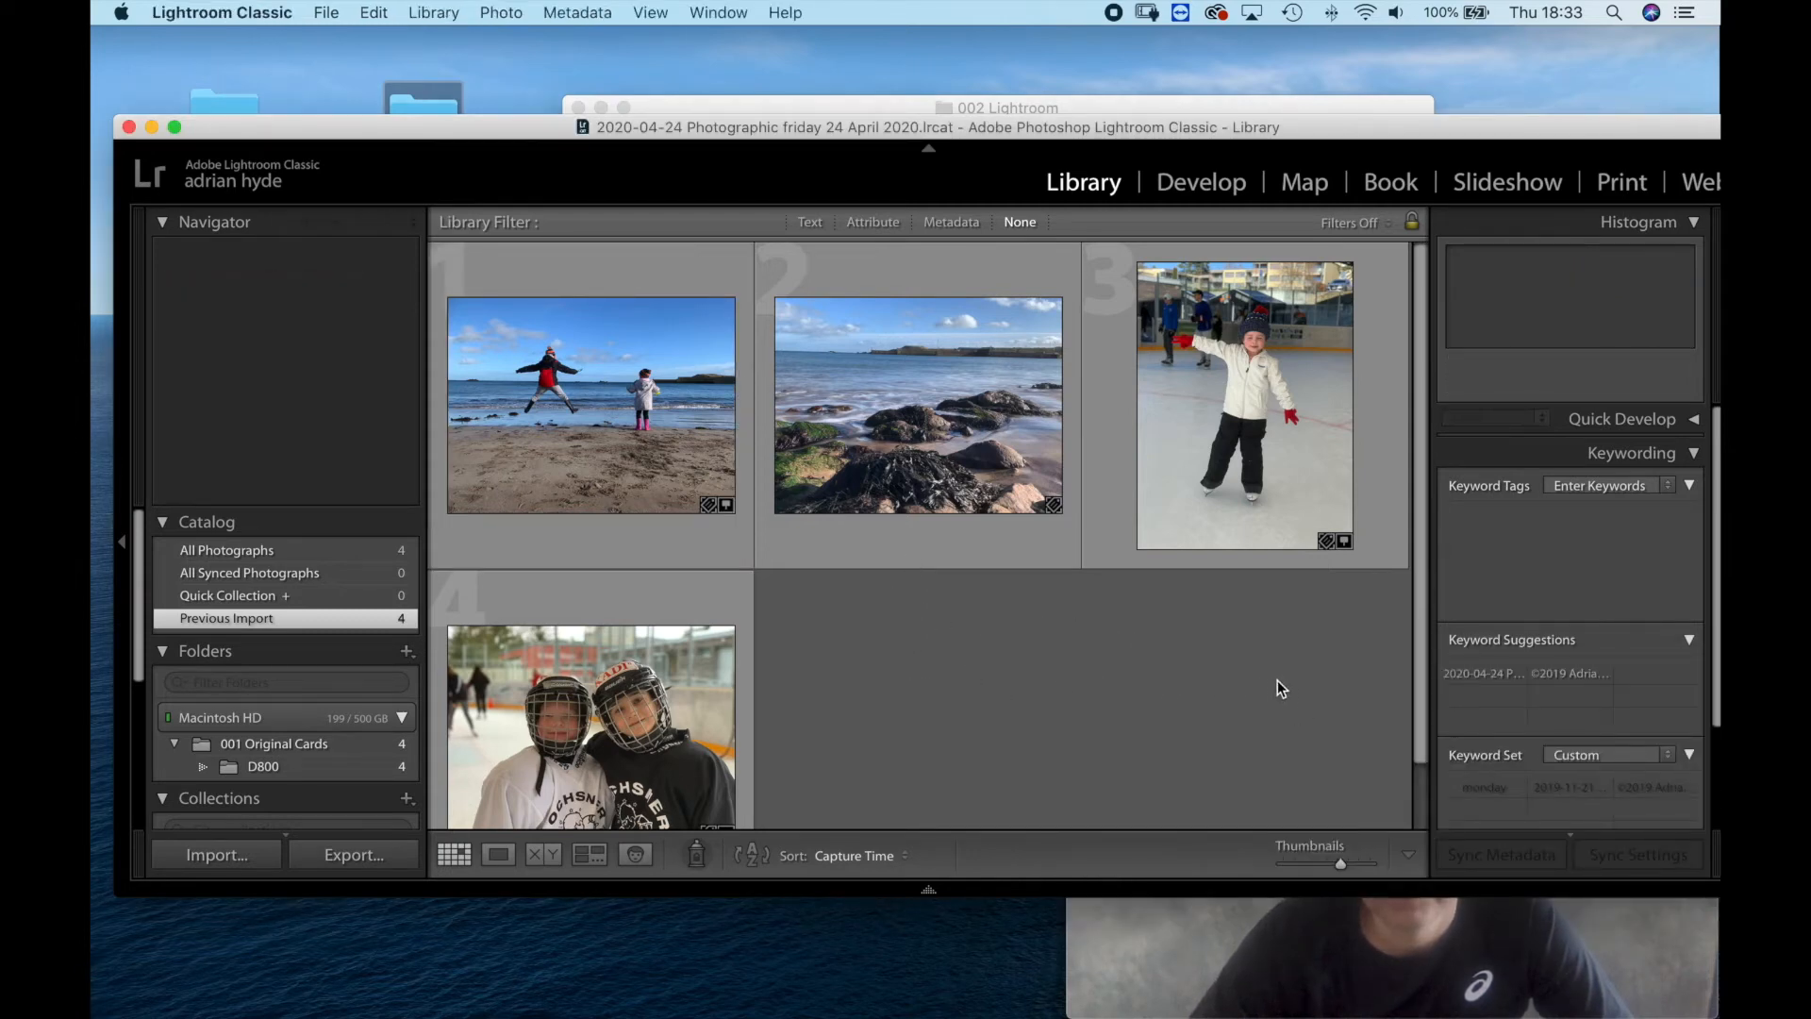
# Select all four photos and rename them with Custom Name - Sequence, custom text "2020-04-24 Photographic friday 24 April 2020" and start number 1.
pyautogui.click(911, 545)
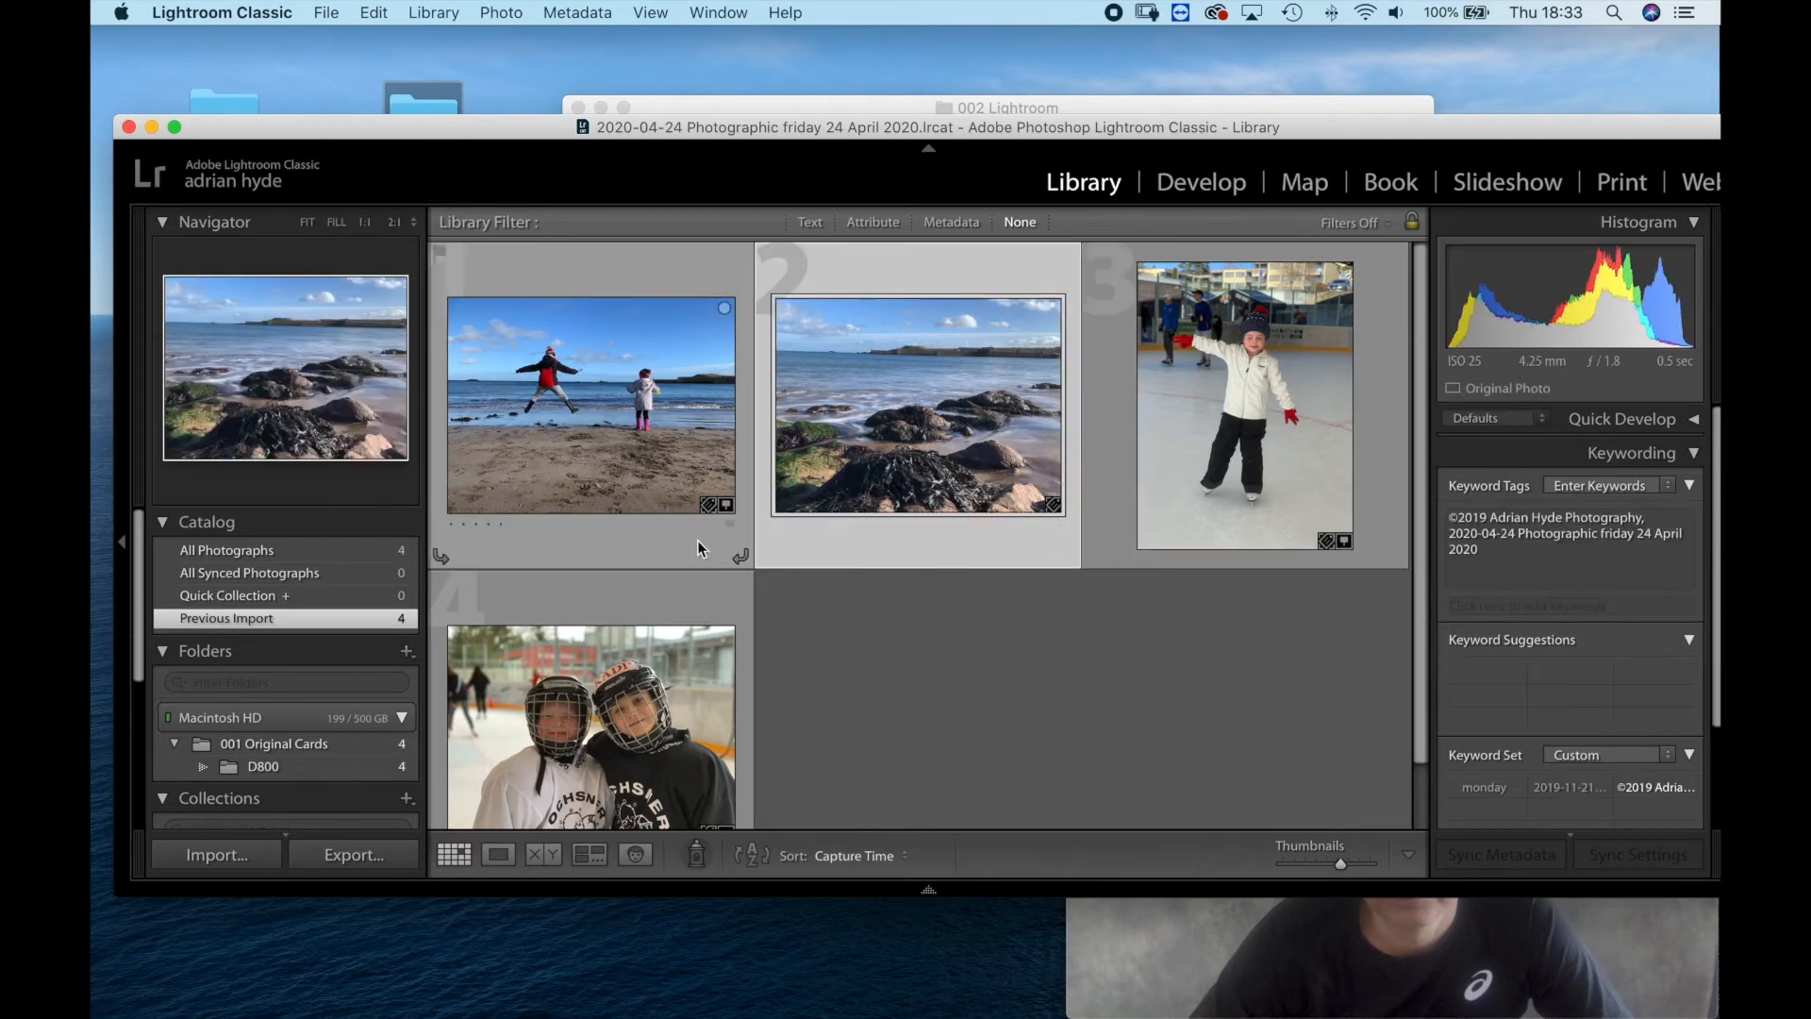
pyautogui.press('super+a')
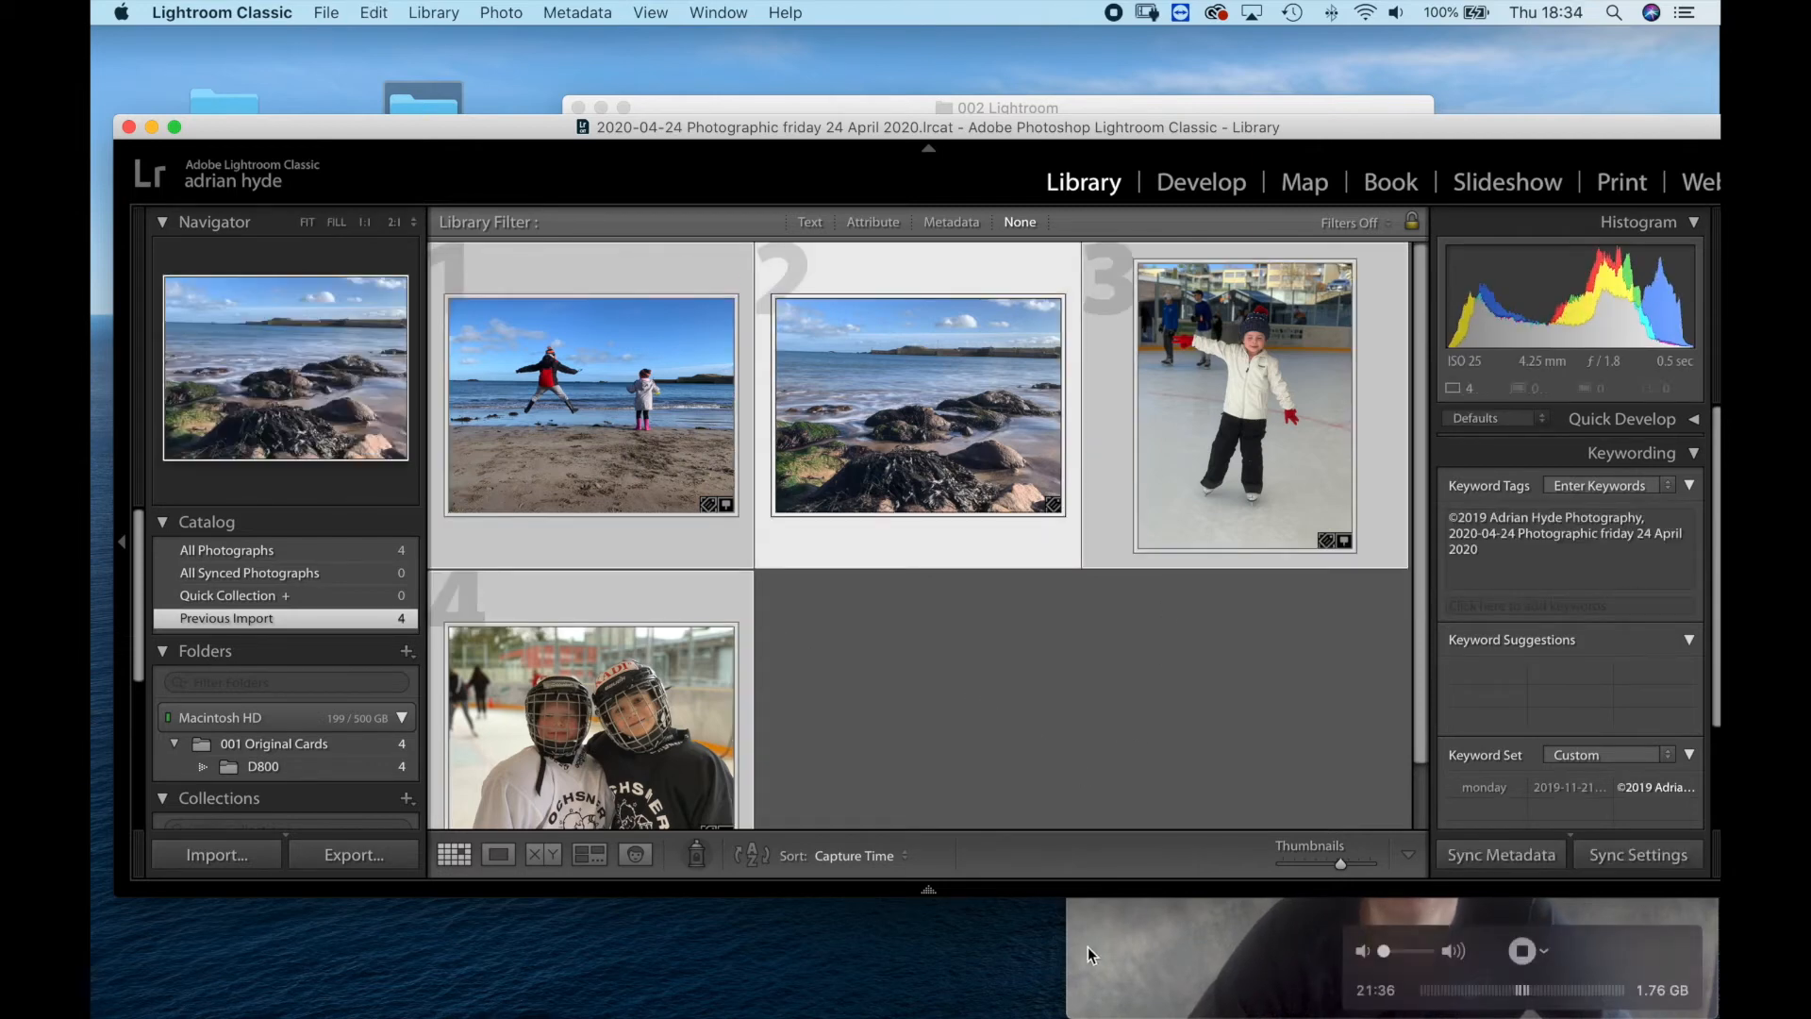
pyautogui.click(1089, 947)
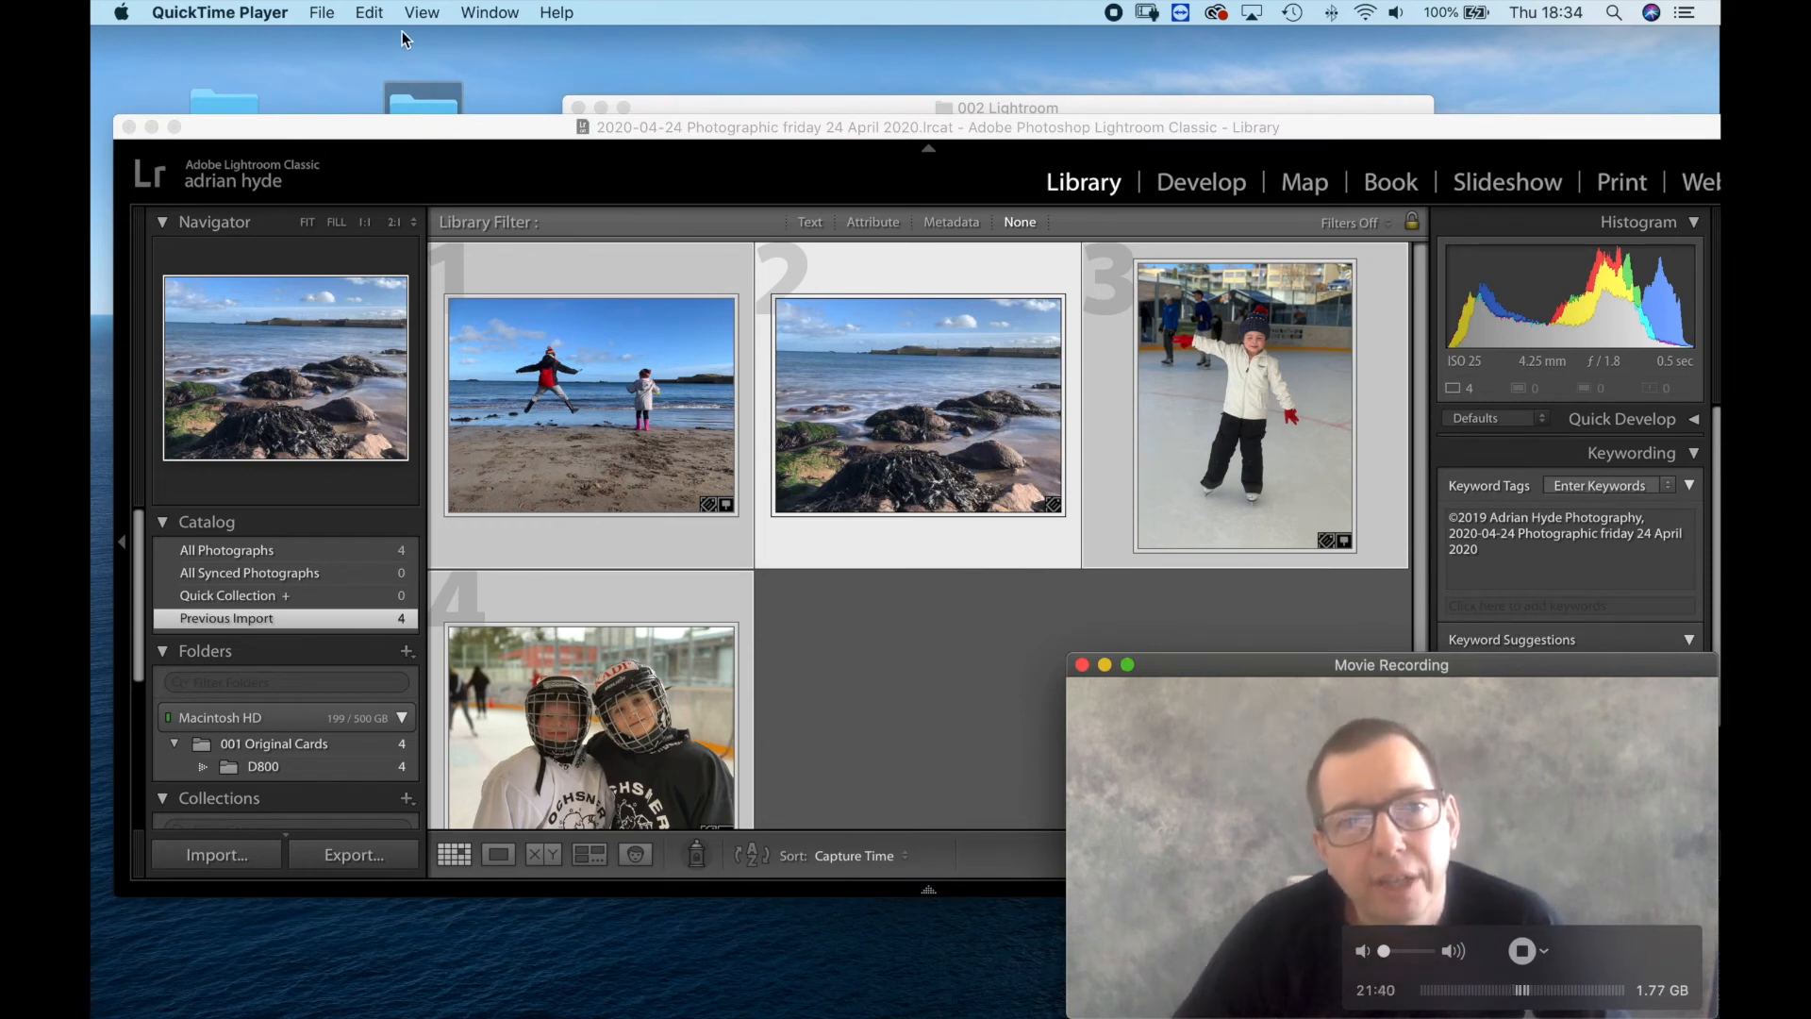
pyautogui.click(467, 123)
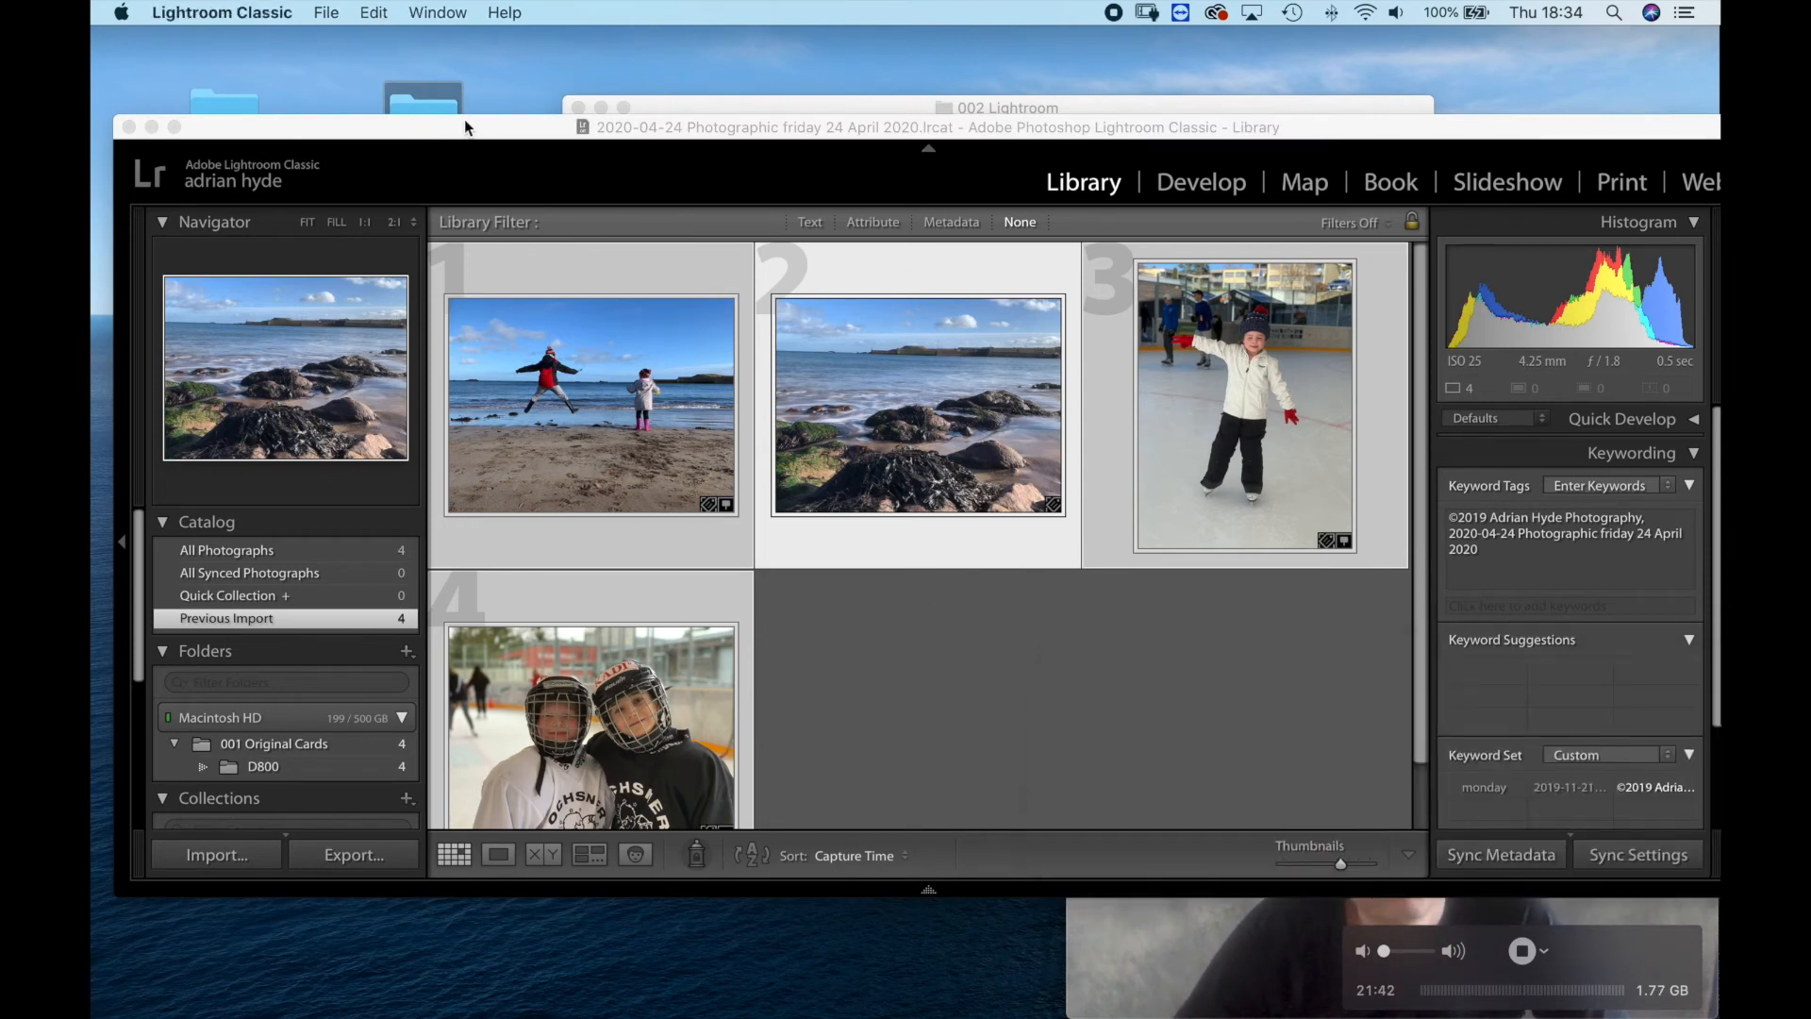
pyautogui.click(431, 14)
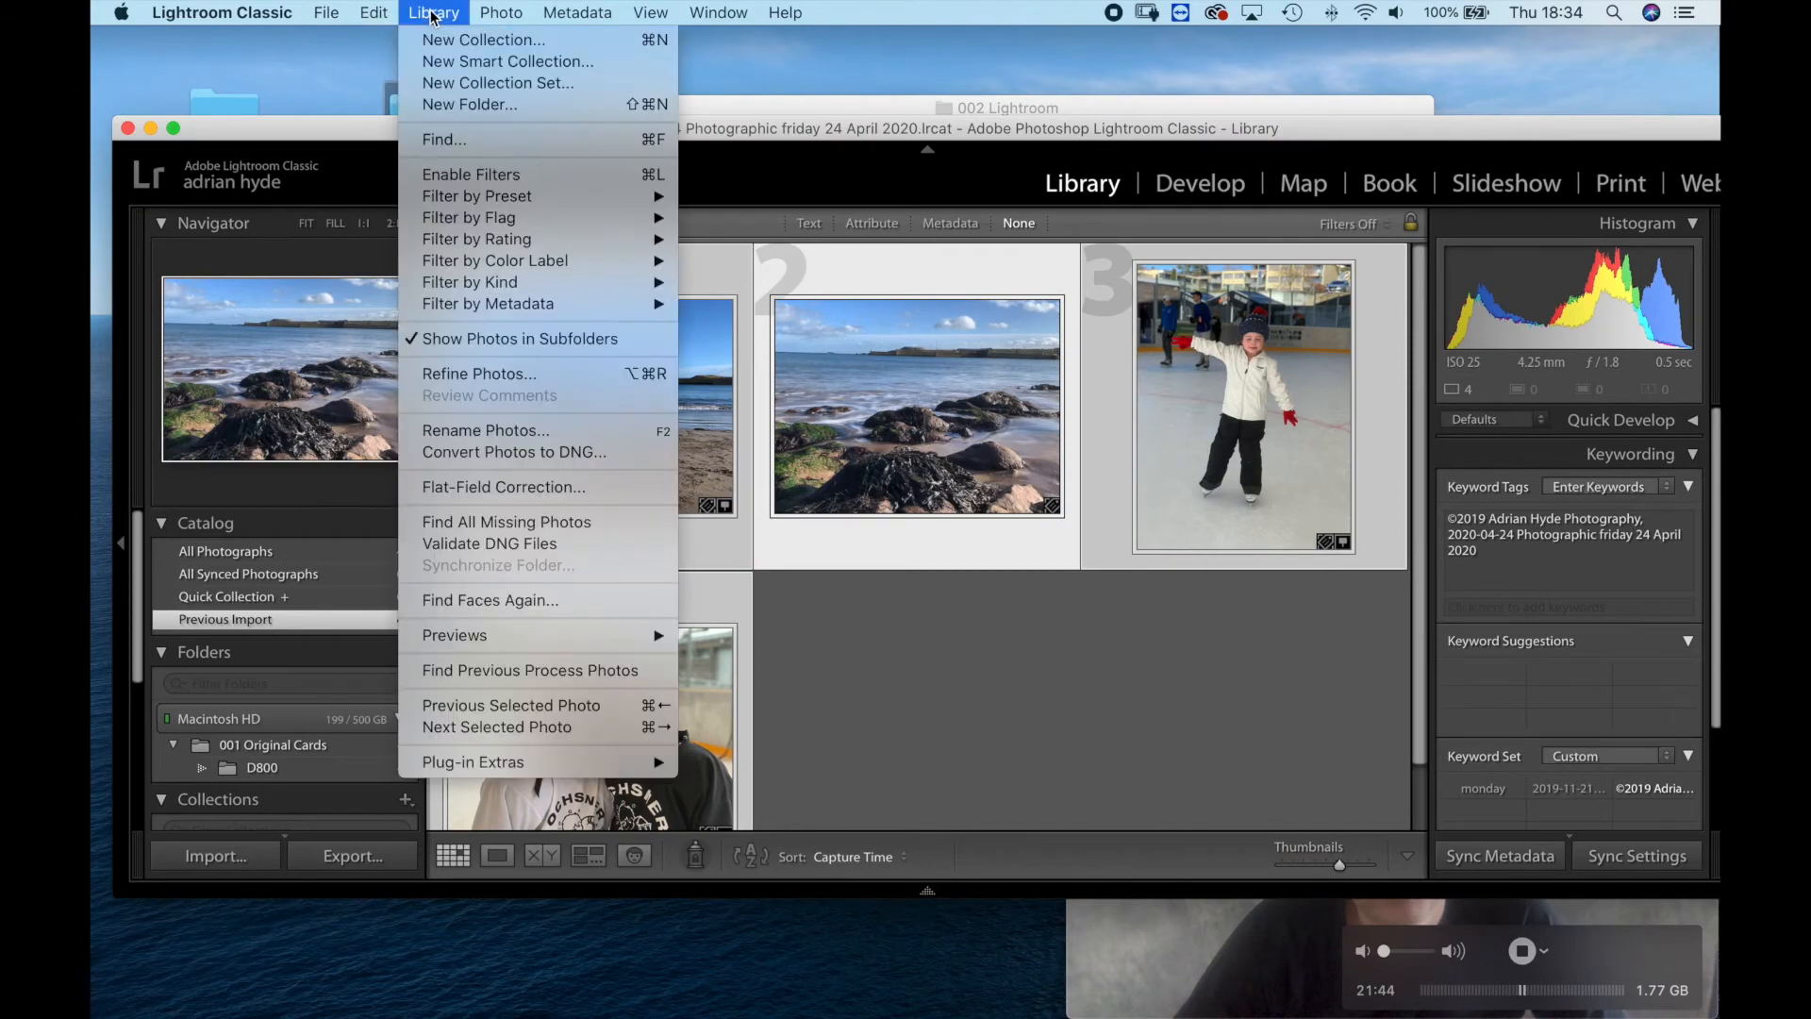
pyautogui.click(450, 432)
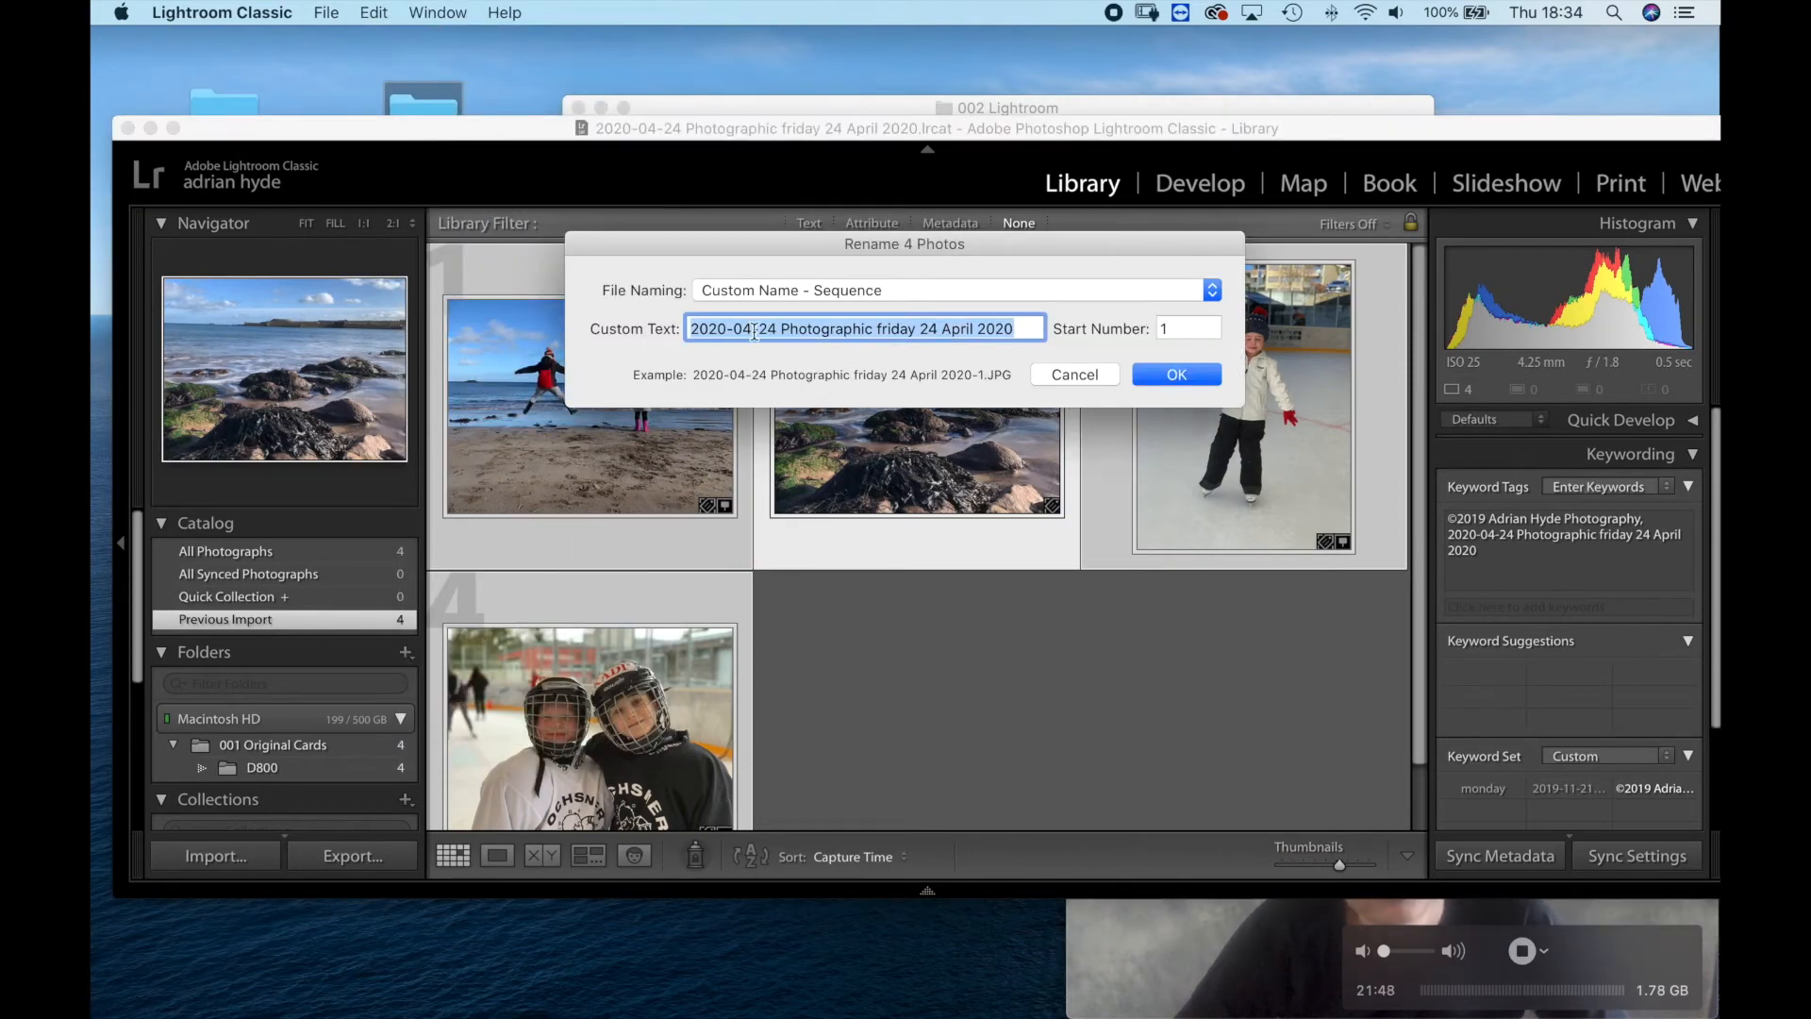
pyautogui.press('Right')
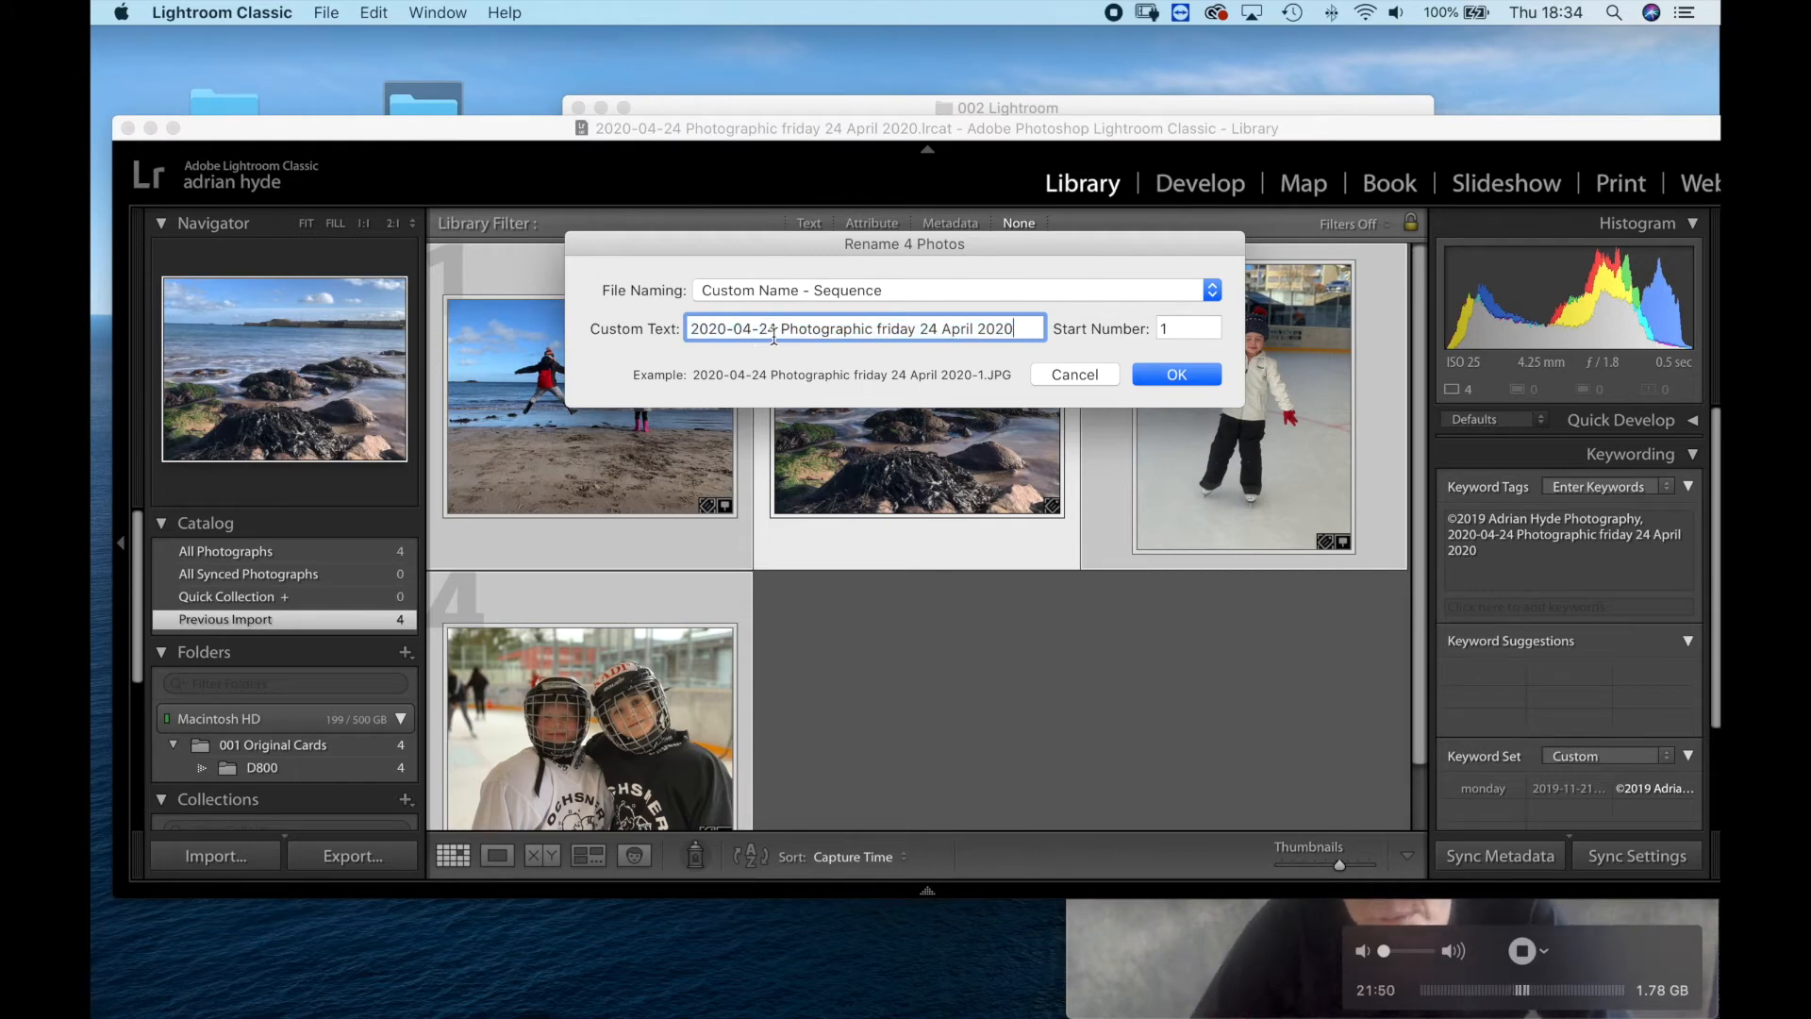
pyautogui.click(1176, 372)
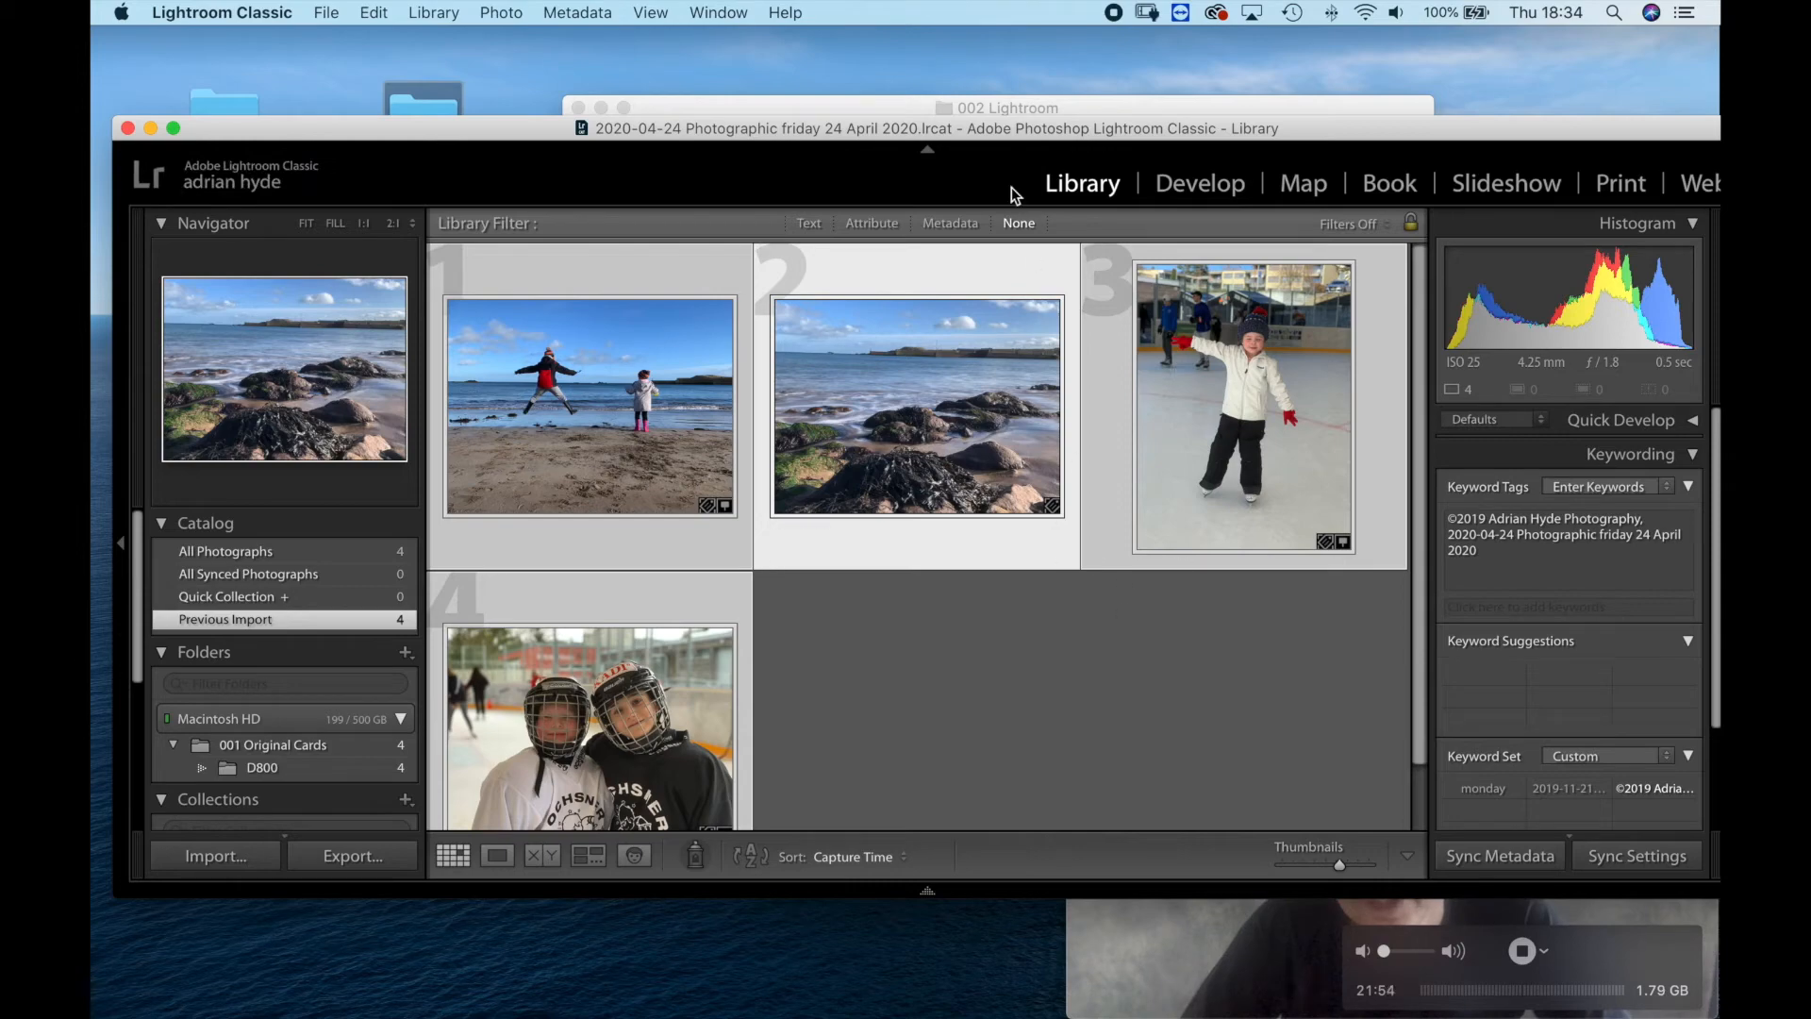
# Move the Lightroom Classic window down and open the D800 folder inside 001 Original Cards in Finder.
pyautogui.moveTo(977, 127); pyautogui.dragTo(956, 549)
pyautogui.click(856, 177)
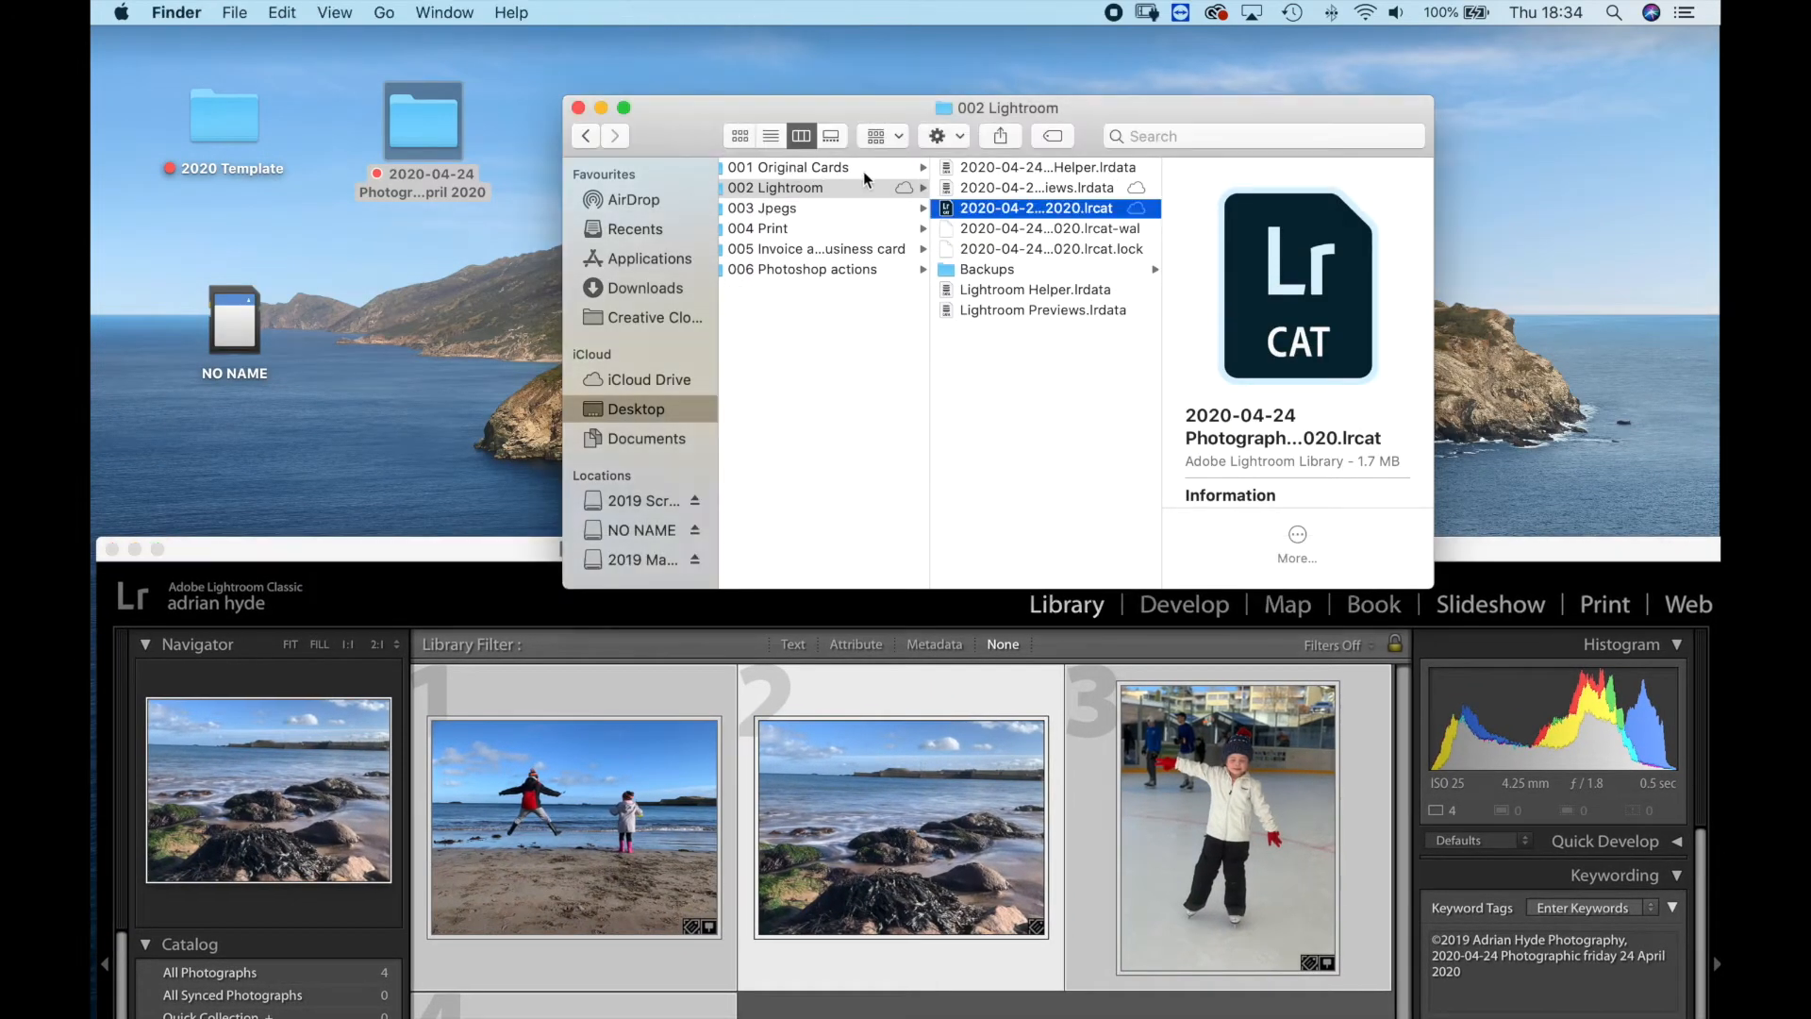
pyautogui.click(853, 168)
pyautogui.click(986, 168)
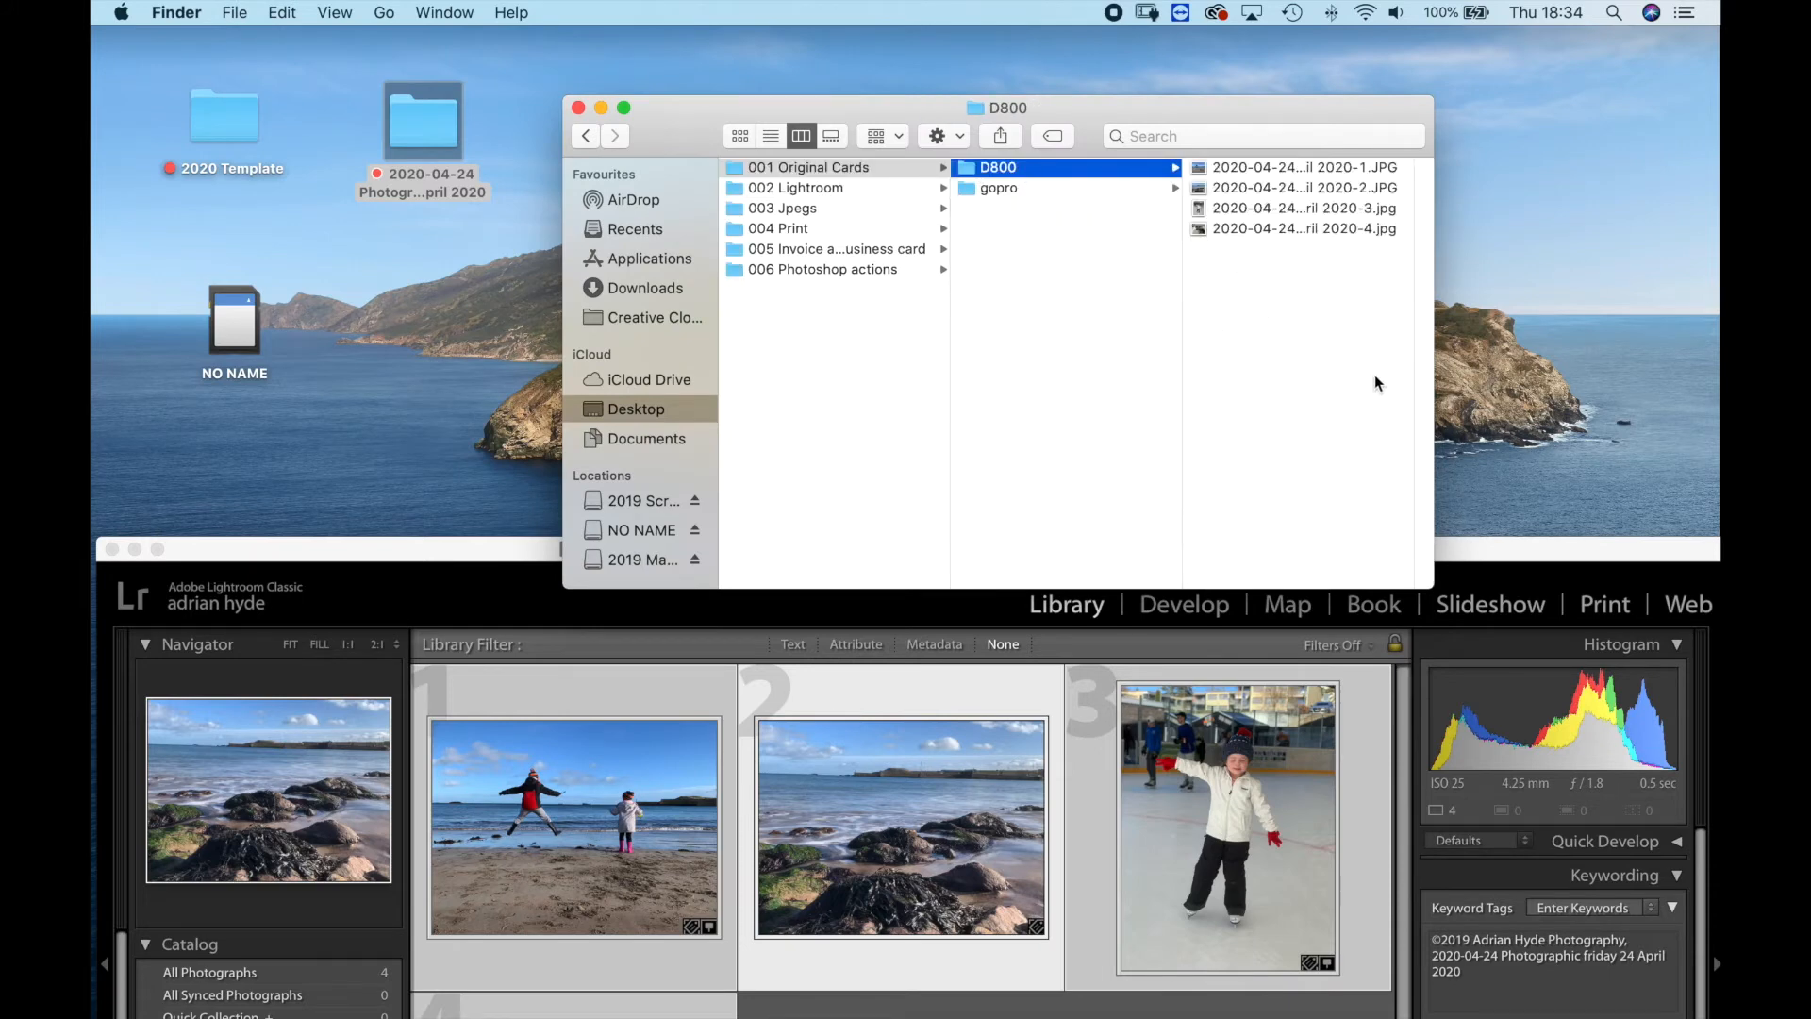
# Enlarge and reposition the Finder window and widen its last column to fit the full D800 photo file names.
pyautogui.moveTo(1434, 573); pyautogui.dragTo(1641, 554)
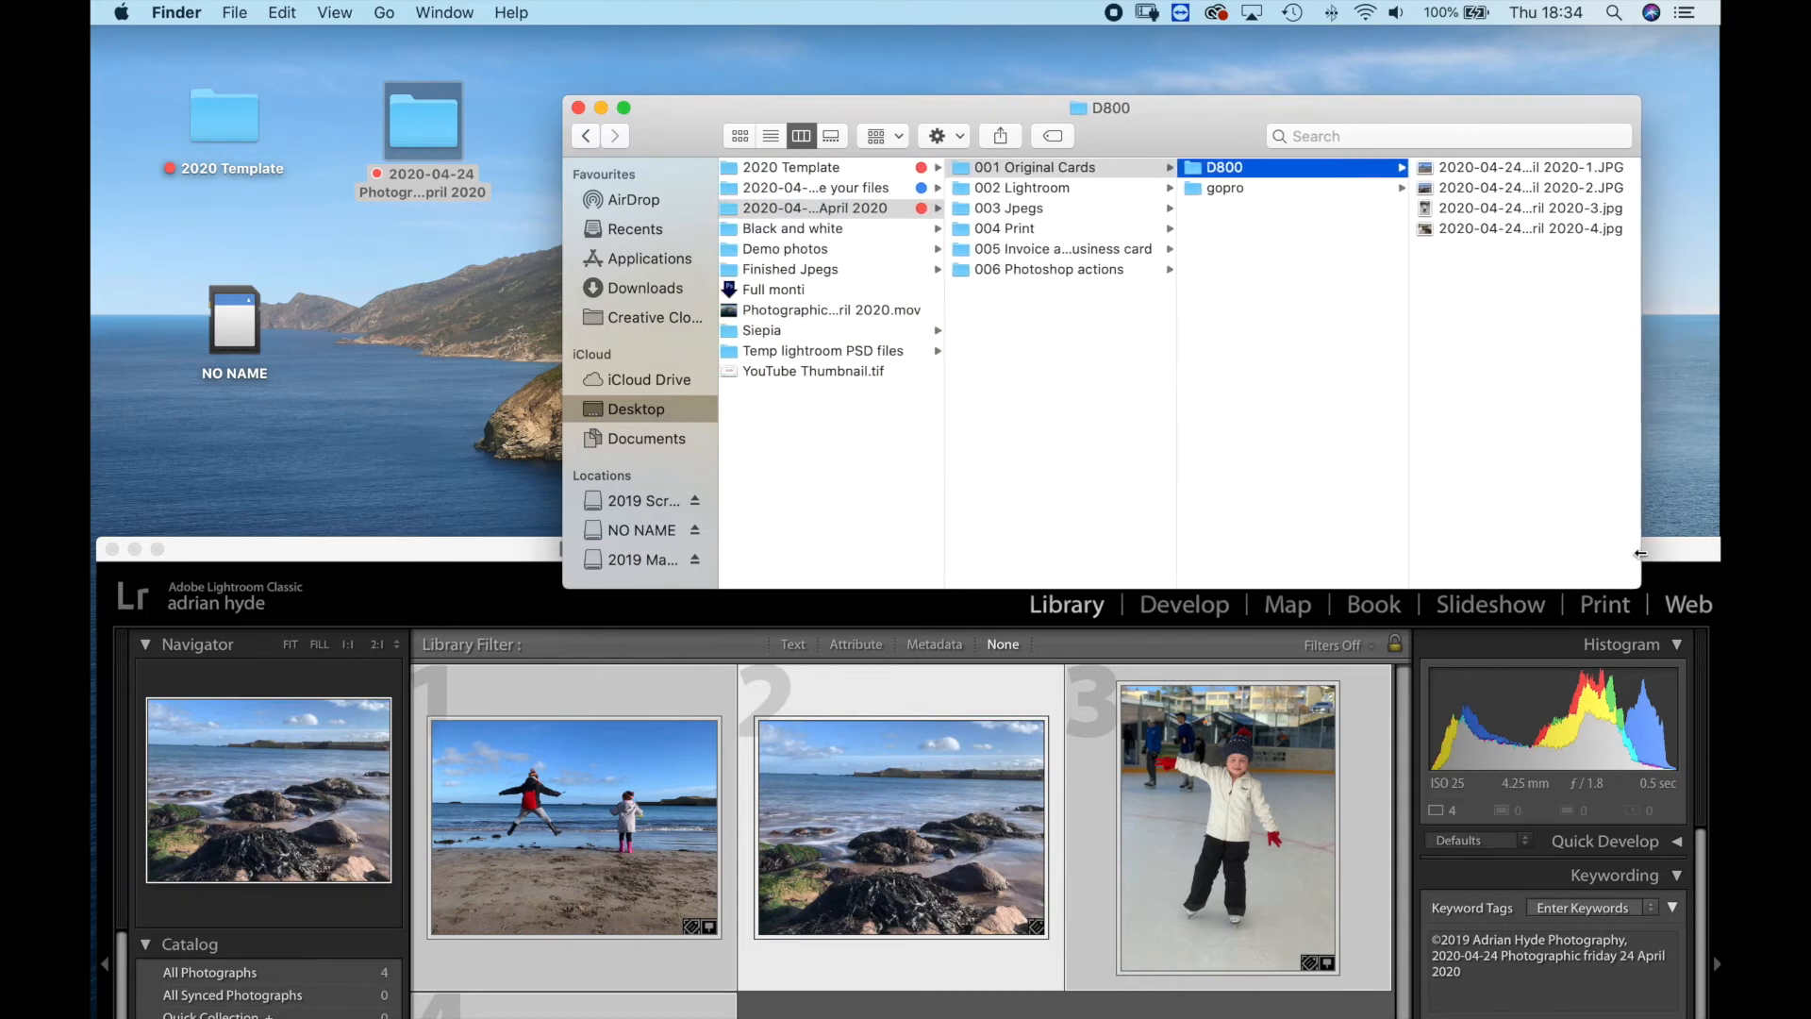
pyautogui.moveTo(1206, 136); pyautogui.dragTo(868, 120)
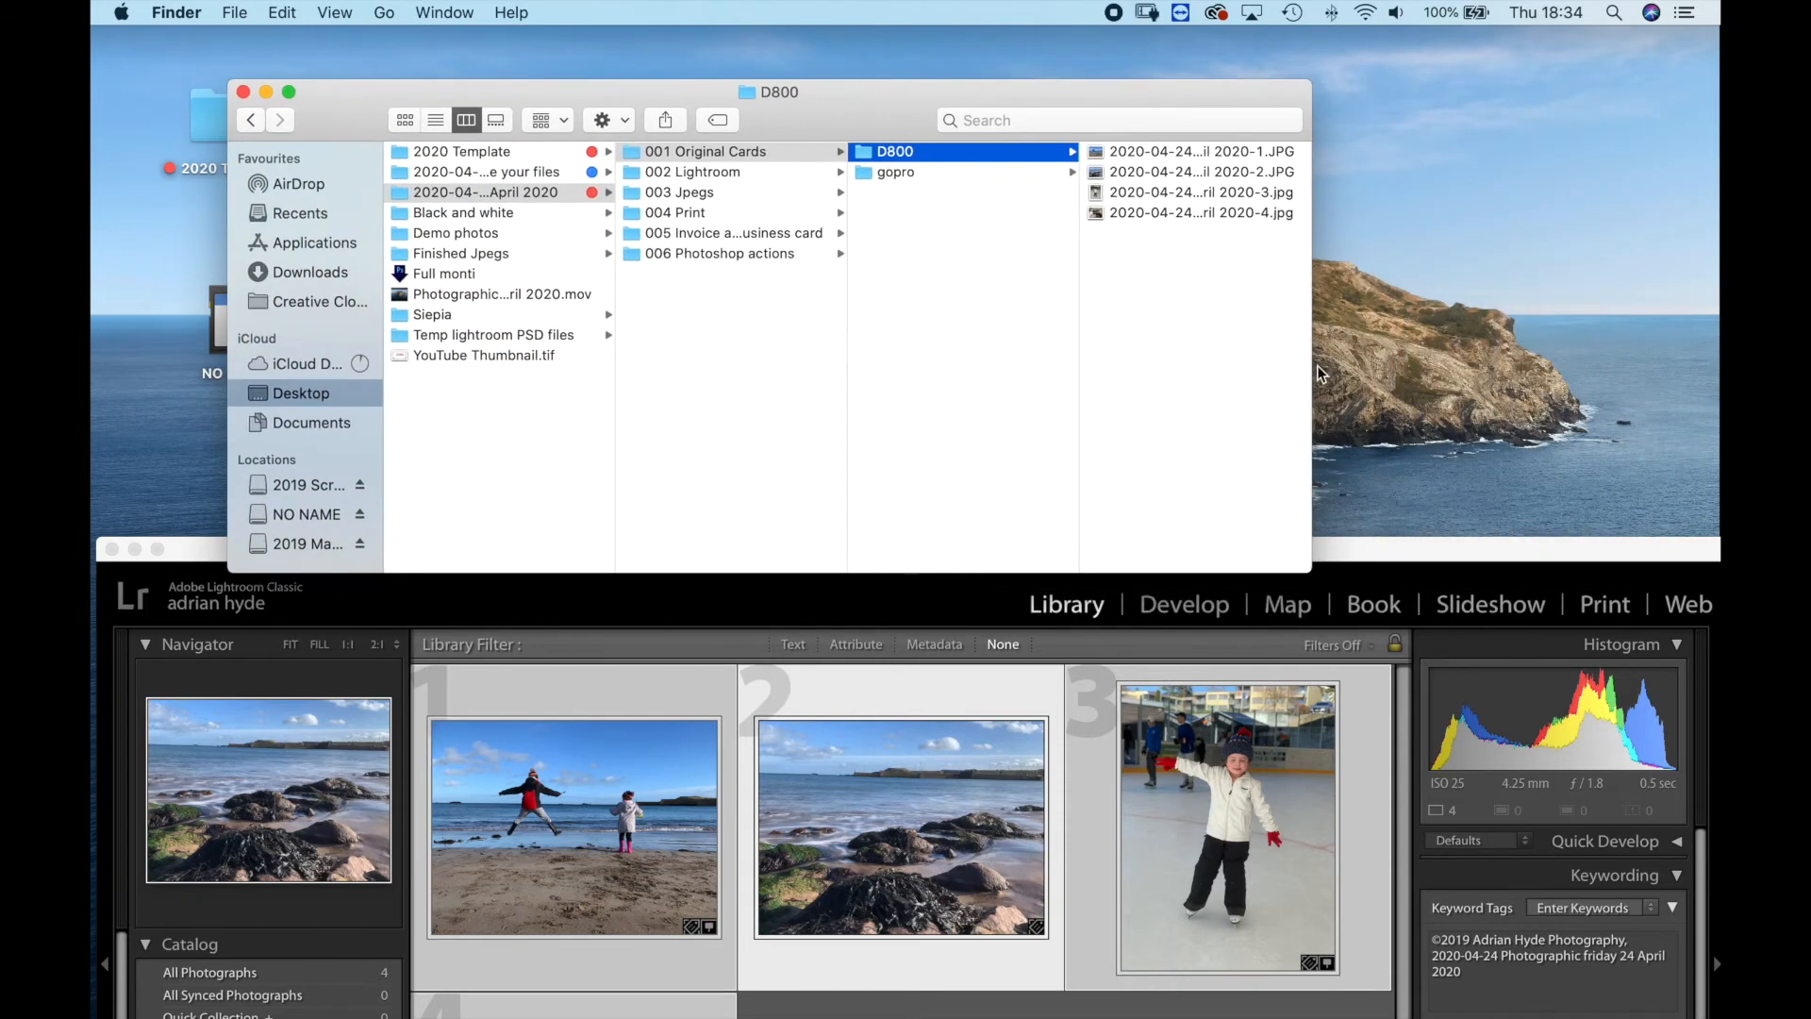
pyautogui.moveTo(1316, 367); pyautogui.dragTo(1571, 364)
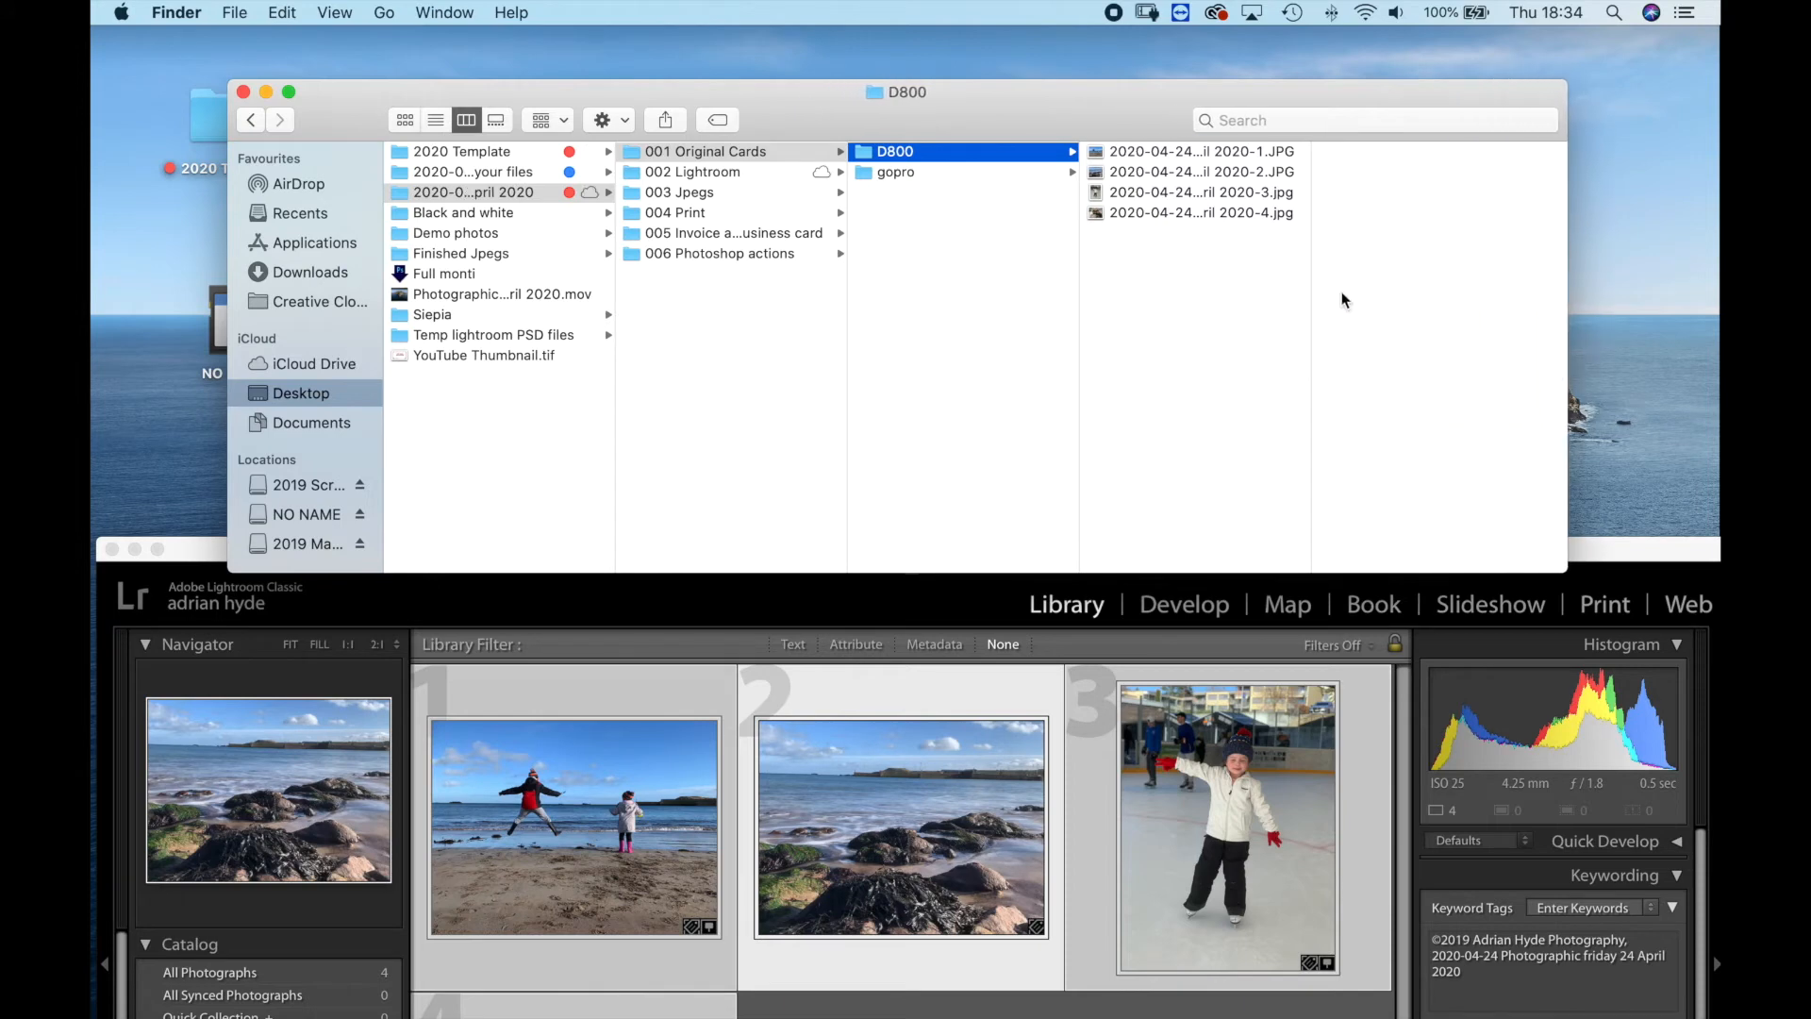
pyautogui.moveTo(1313, 321); pyautogui.dragTo(1520, 338)
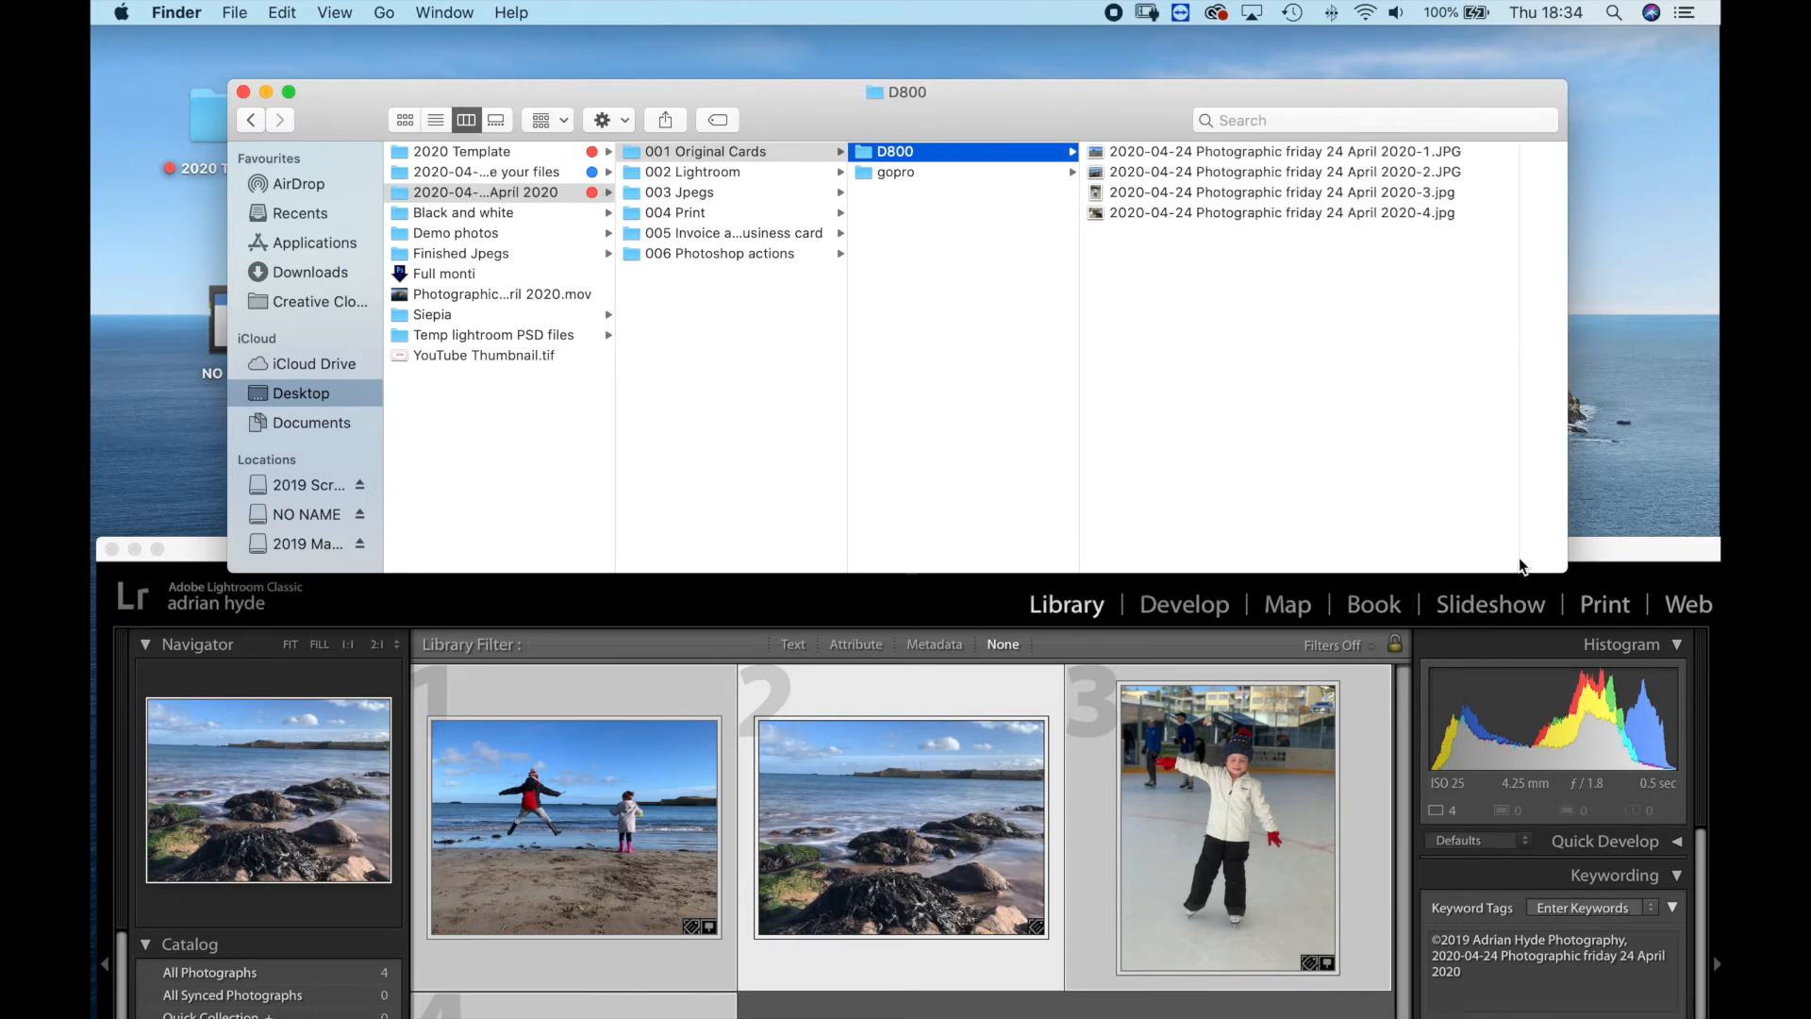
# Bring Lightroom Classic back up, apply the B&W Landscape preset to the first beach photo, and return to the Library grid.
pyautogui.moveTo(1616, 554); pyautogui.dragTo(1611, 79)
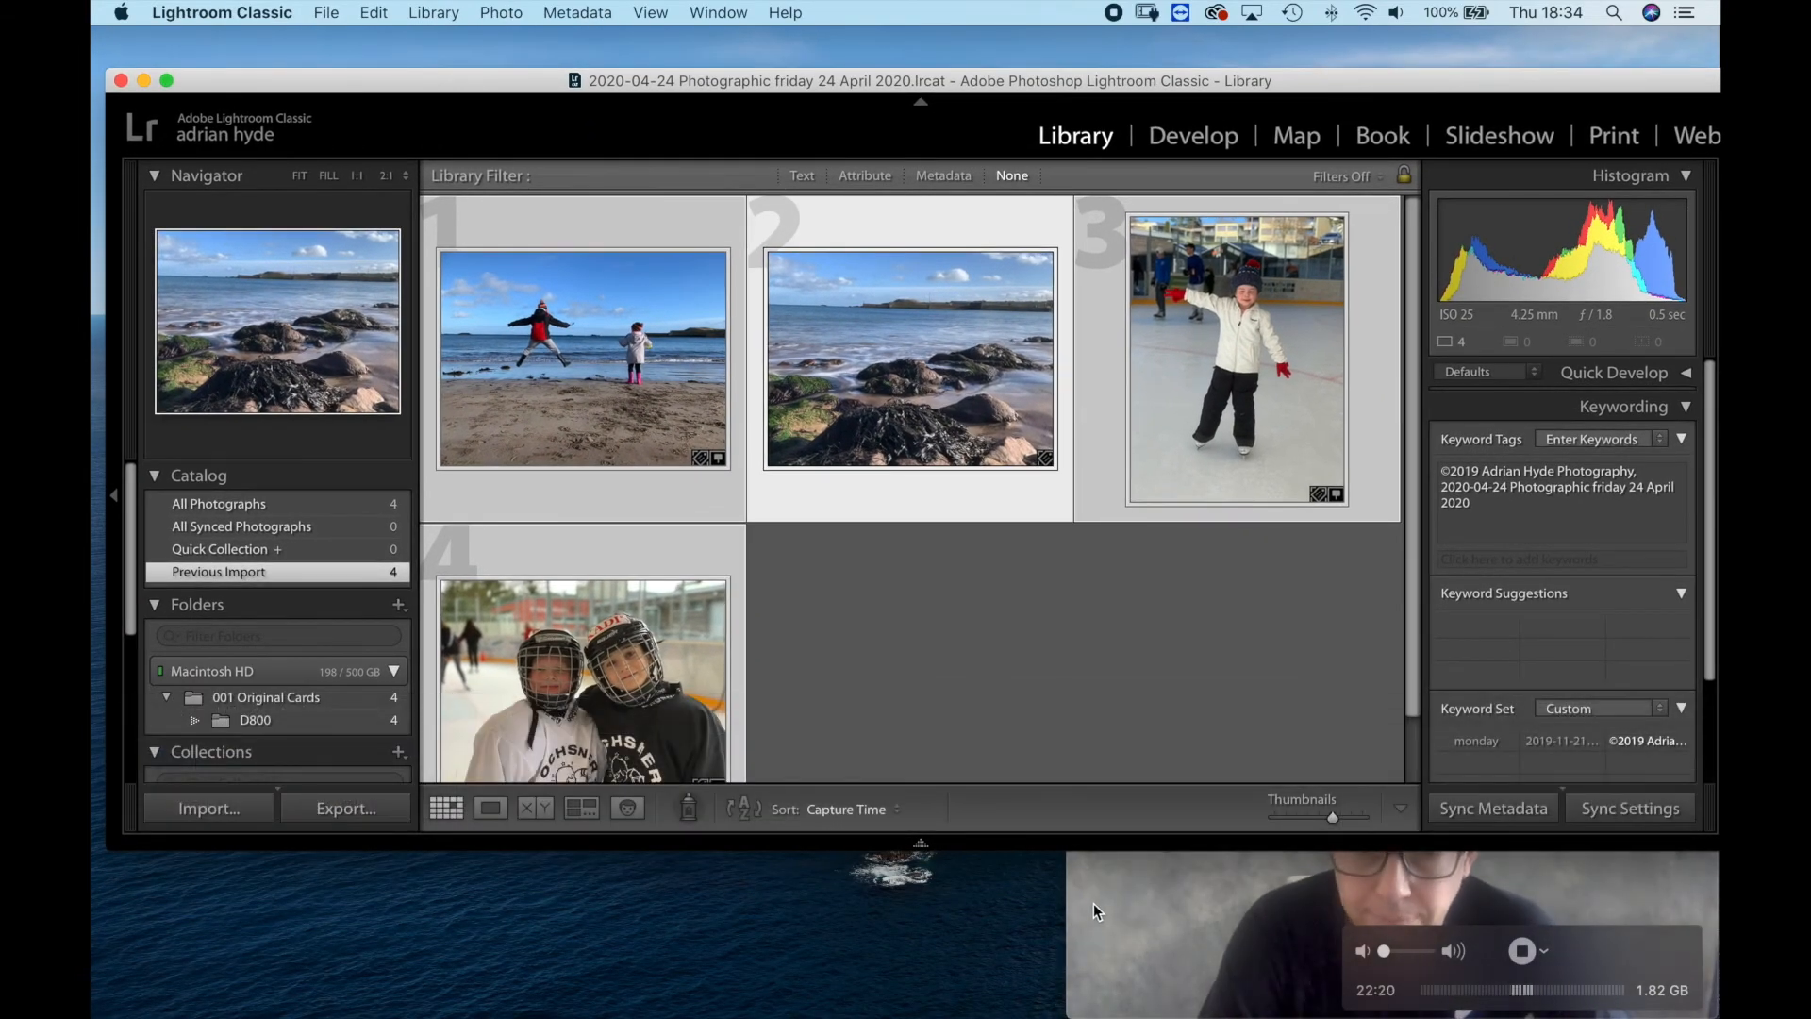
pyautogui.click(1100, 905)
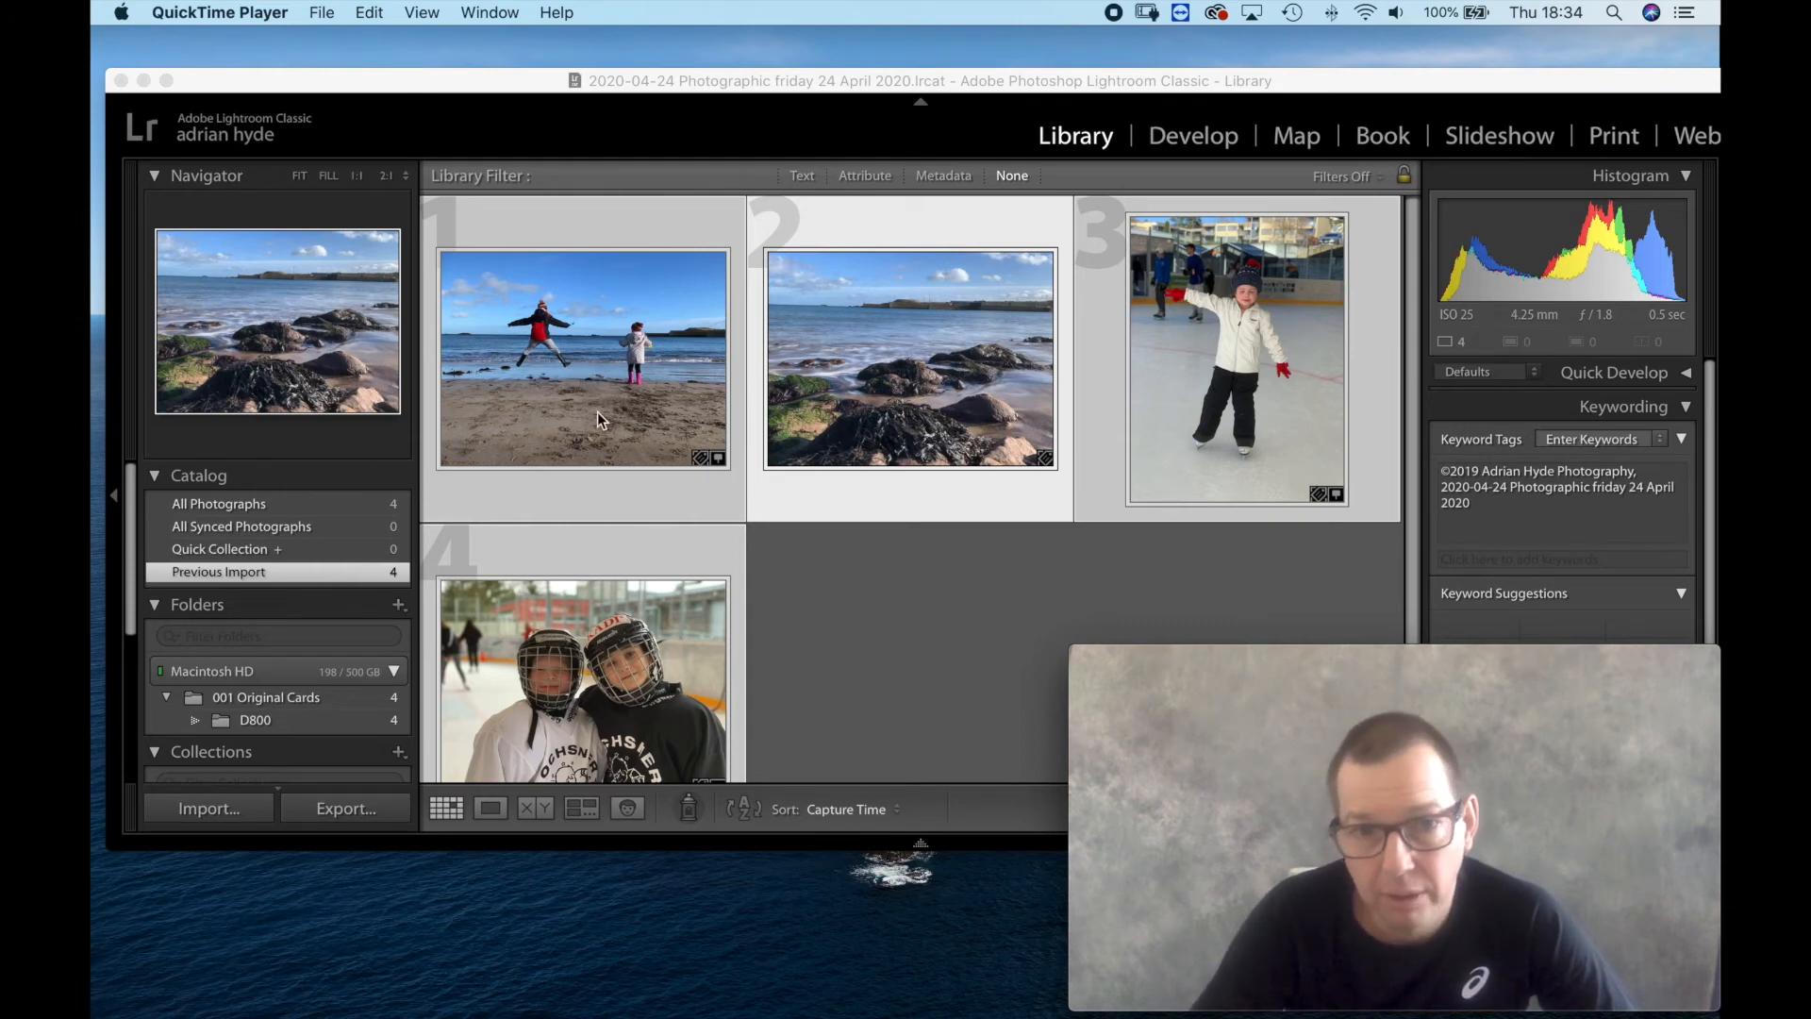
pyautogui.click(592, 387)
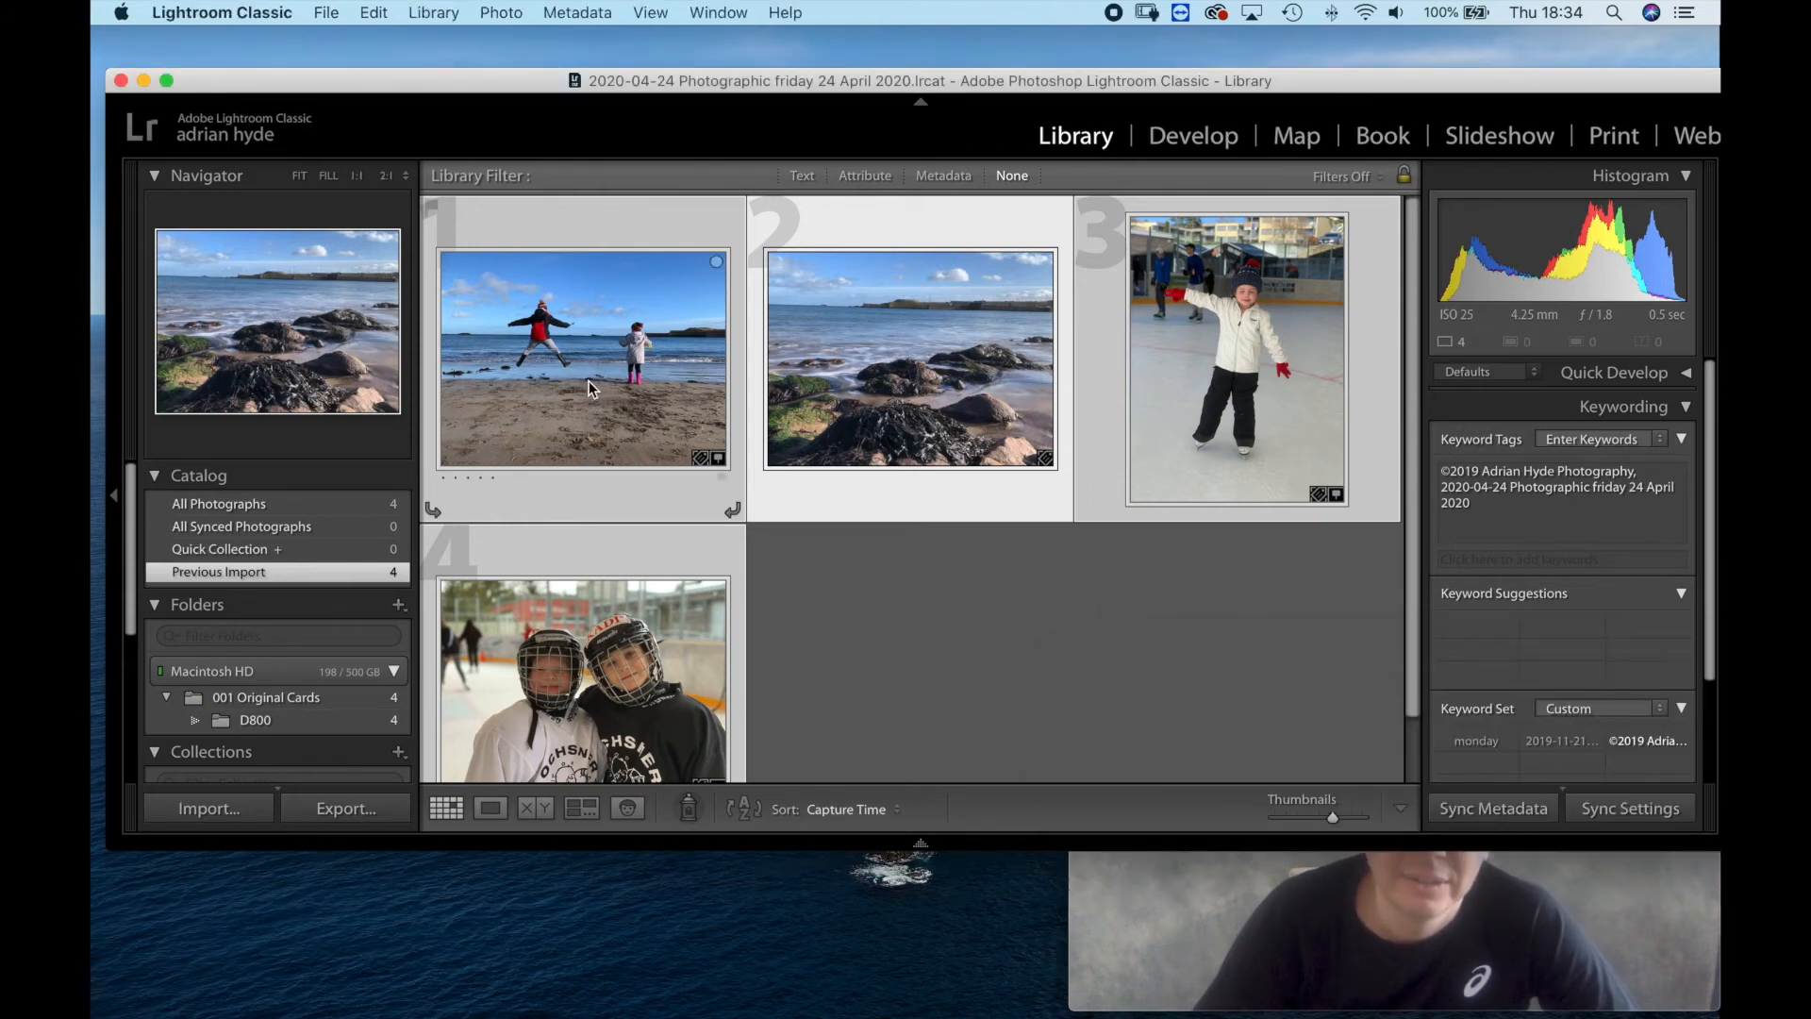
pyautogui.click(585, 376)
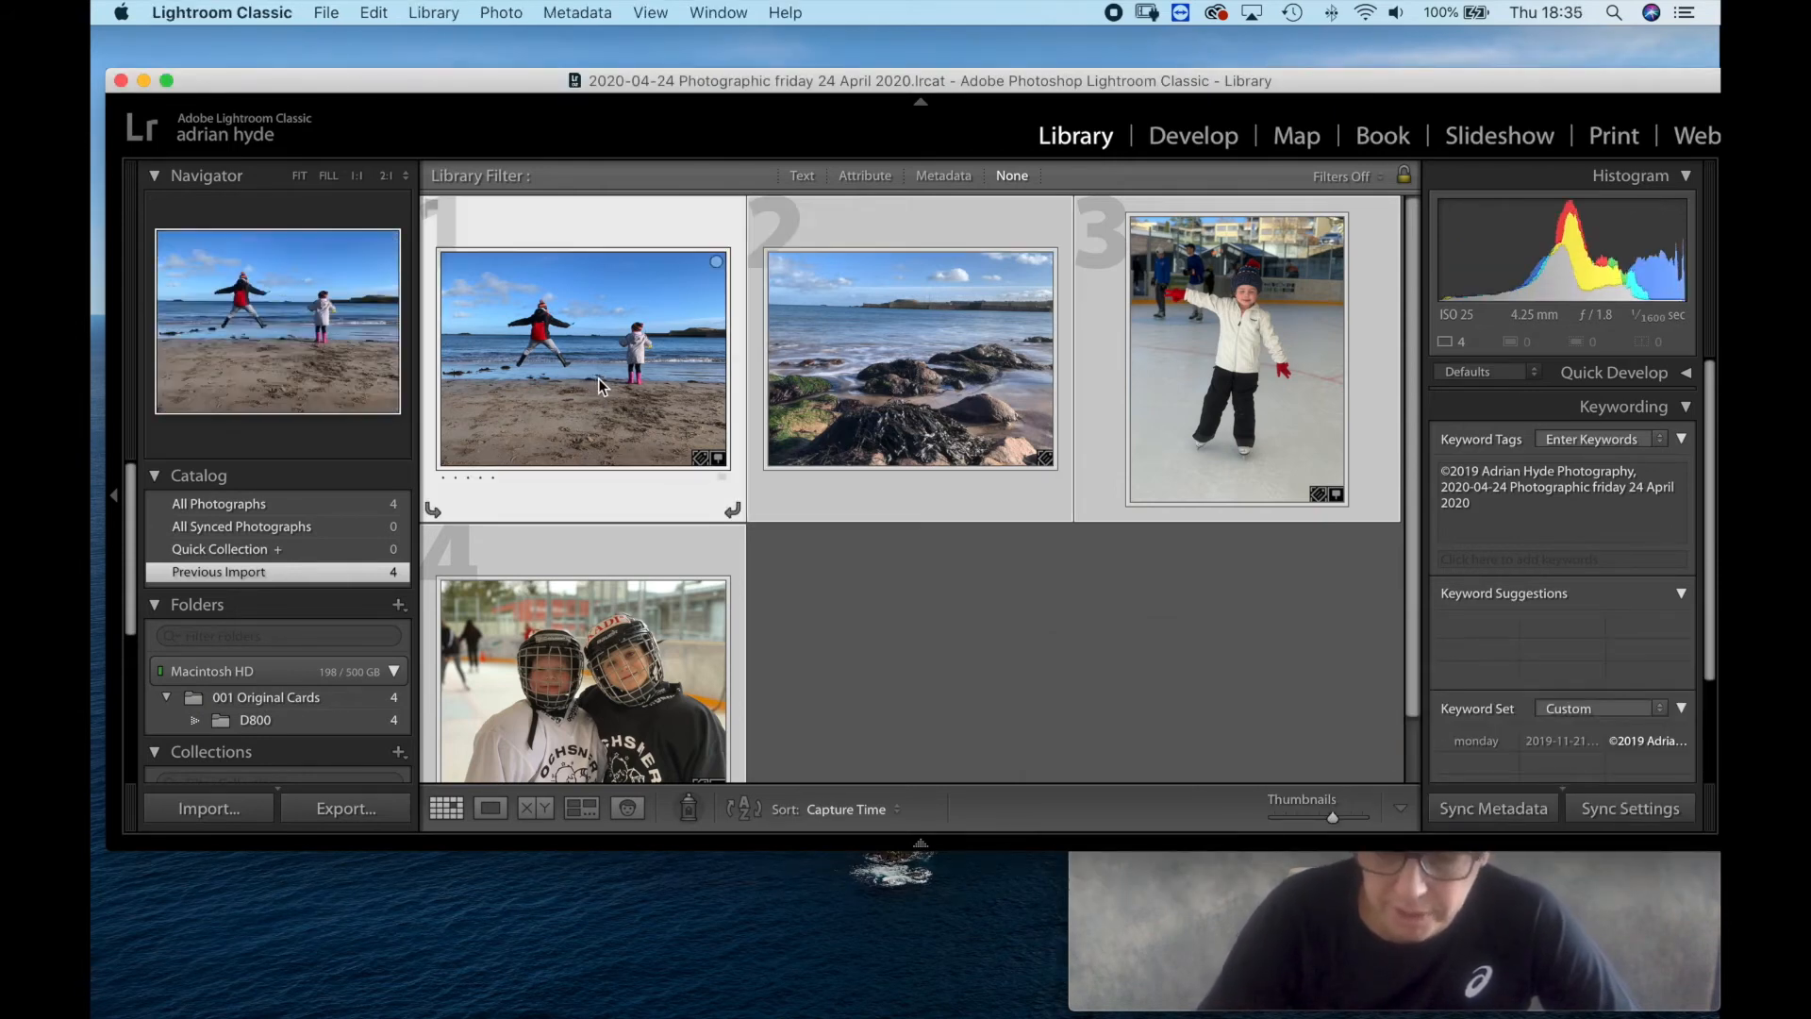
pyautogui.press('e')
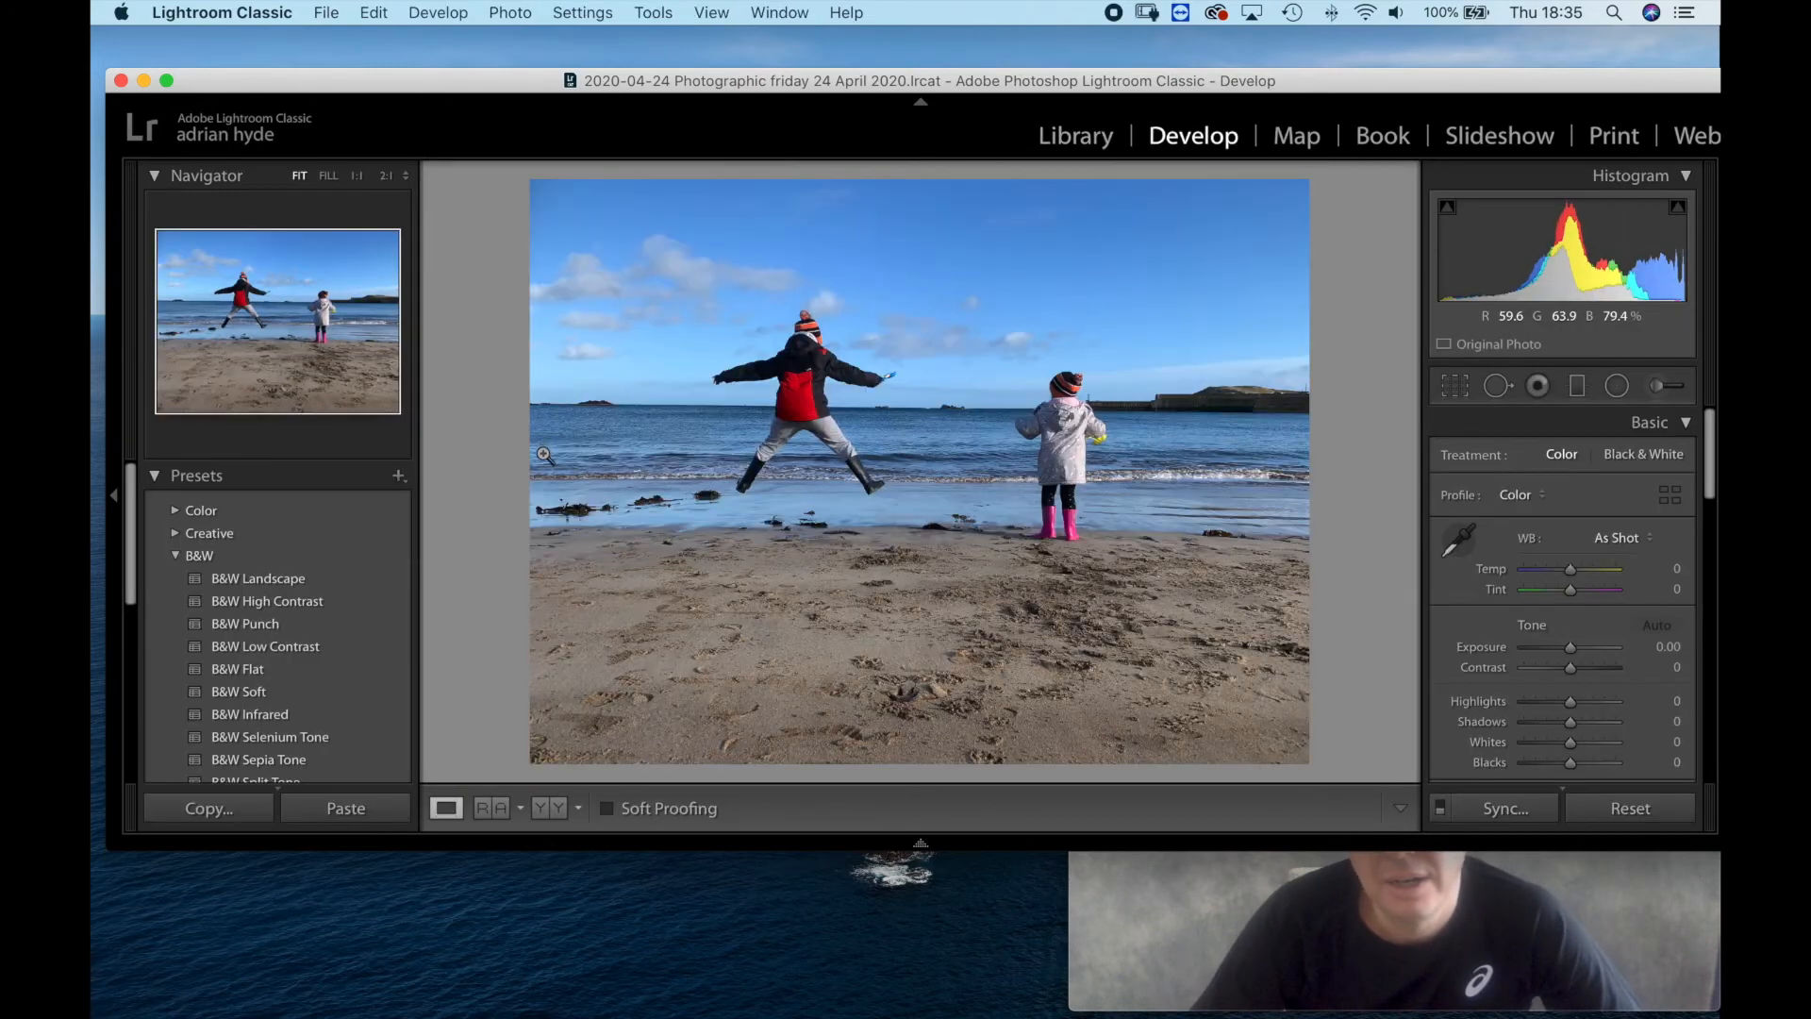
pyautogui.click(256, 578)
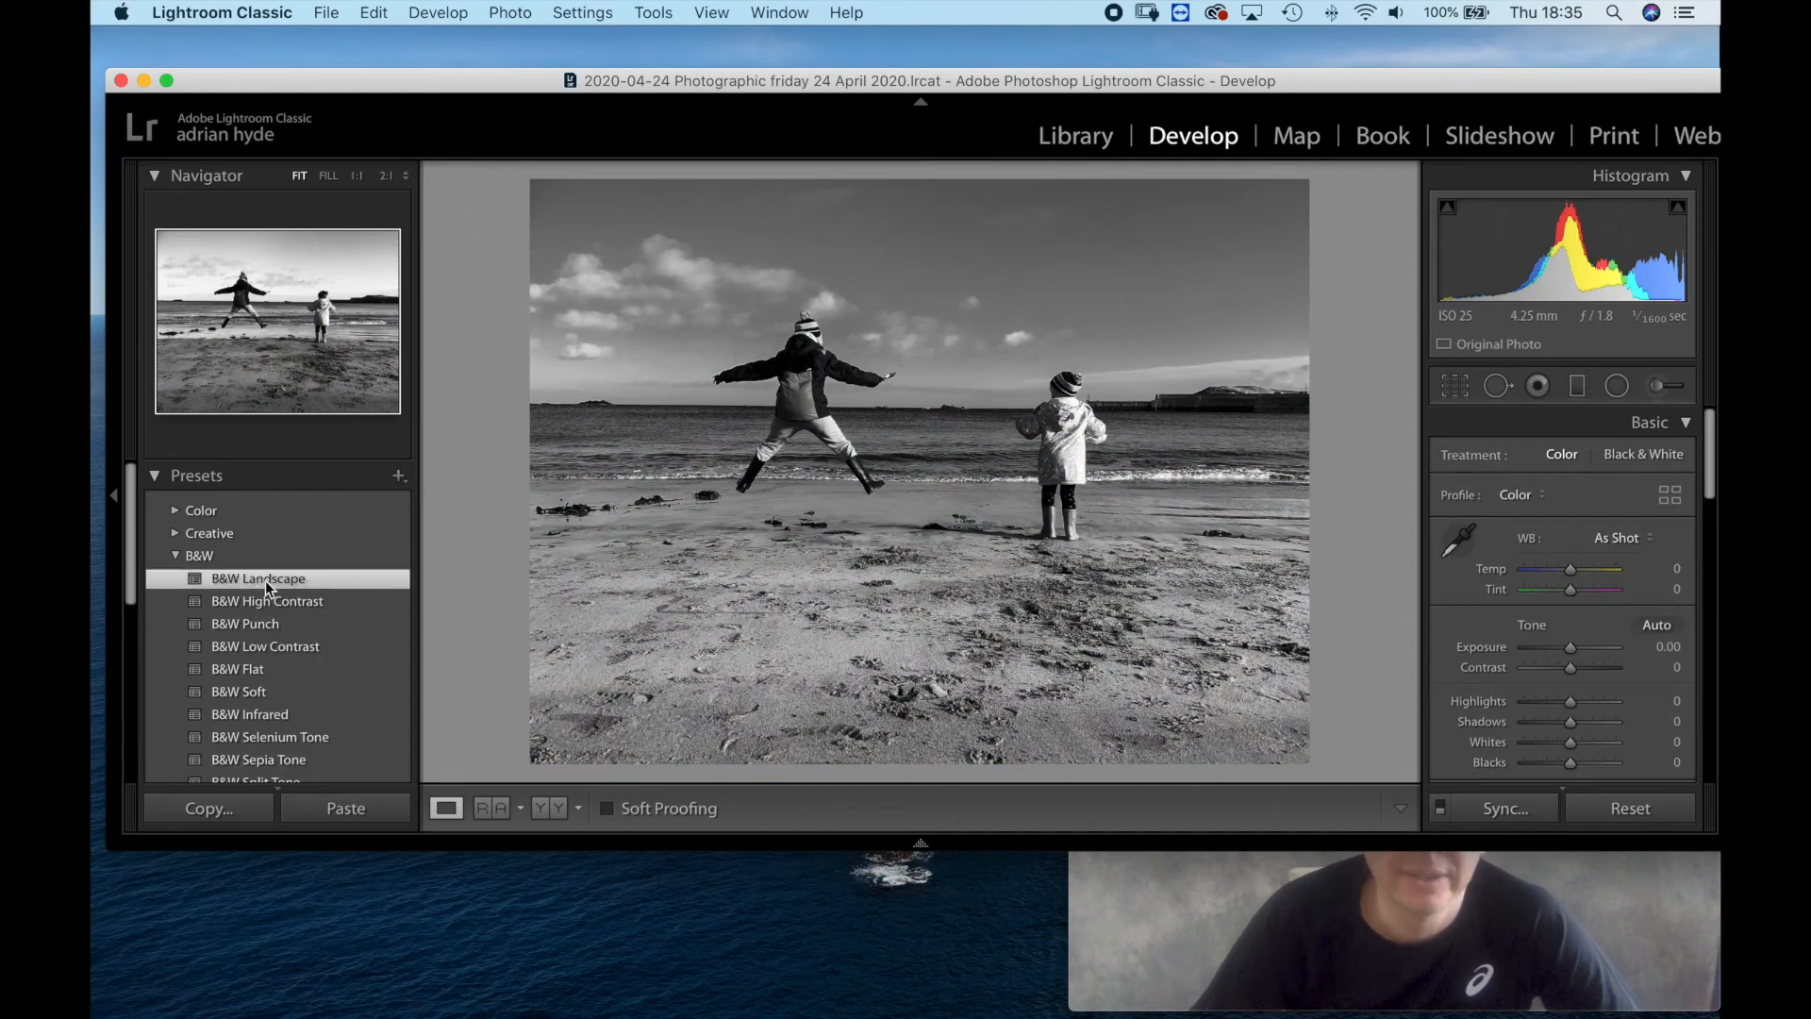
pyautogui.press('g')
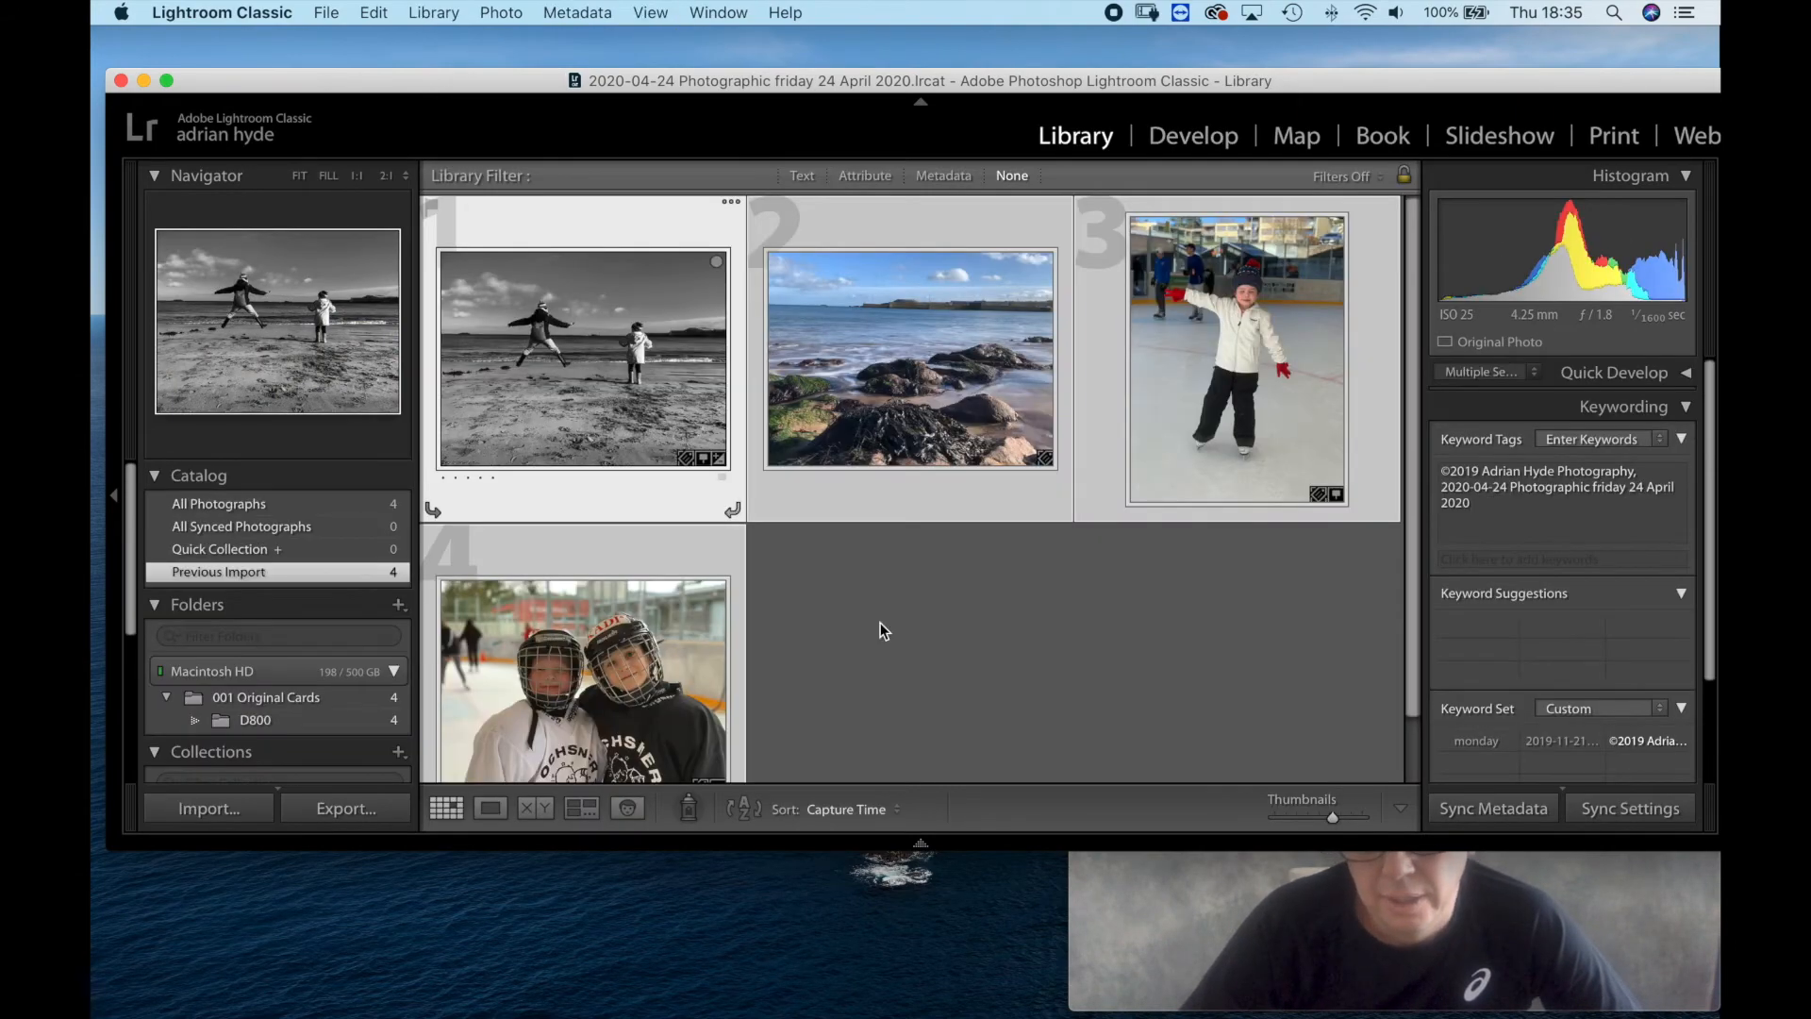
# Quit Lightroom Classic and back up the catalog, with integrity testing and catalog optimization included.
pyautogui.click(1117, 955)
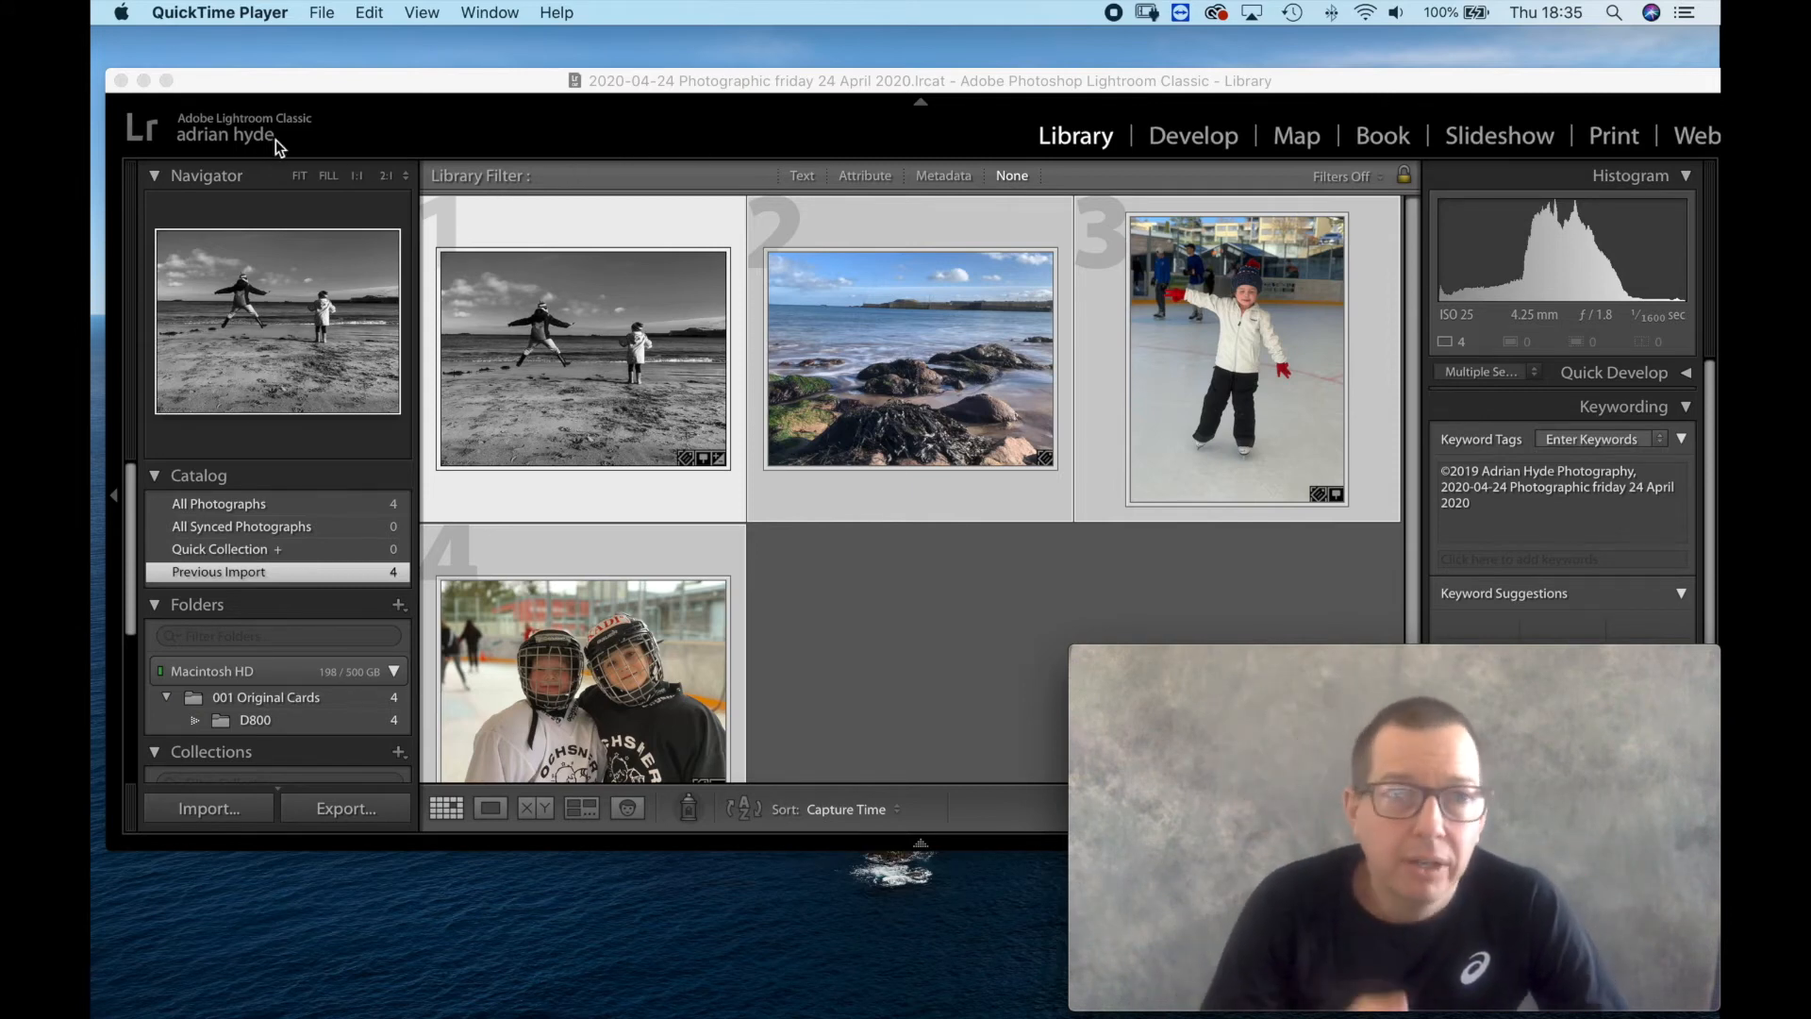
pyautogui.click(121, 81)
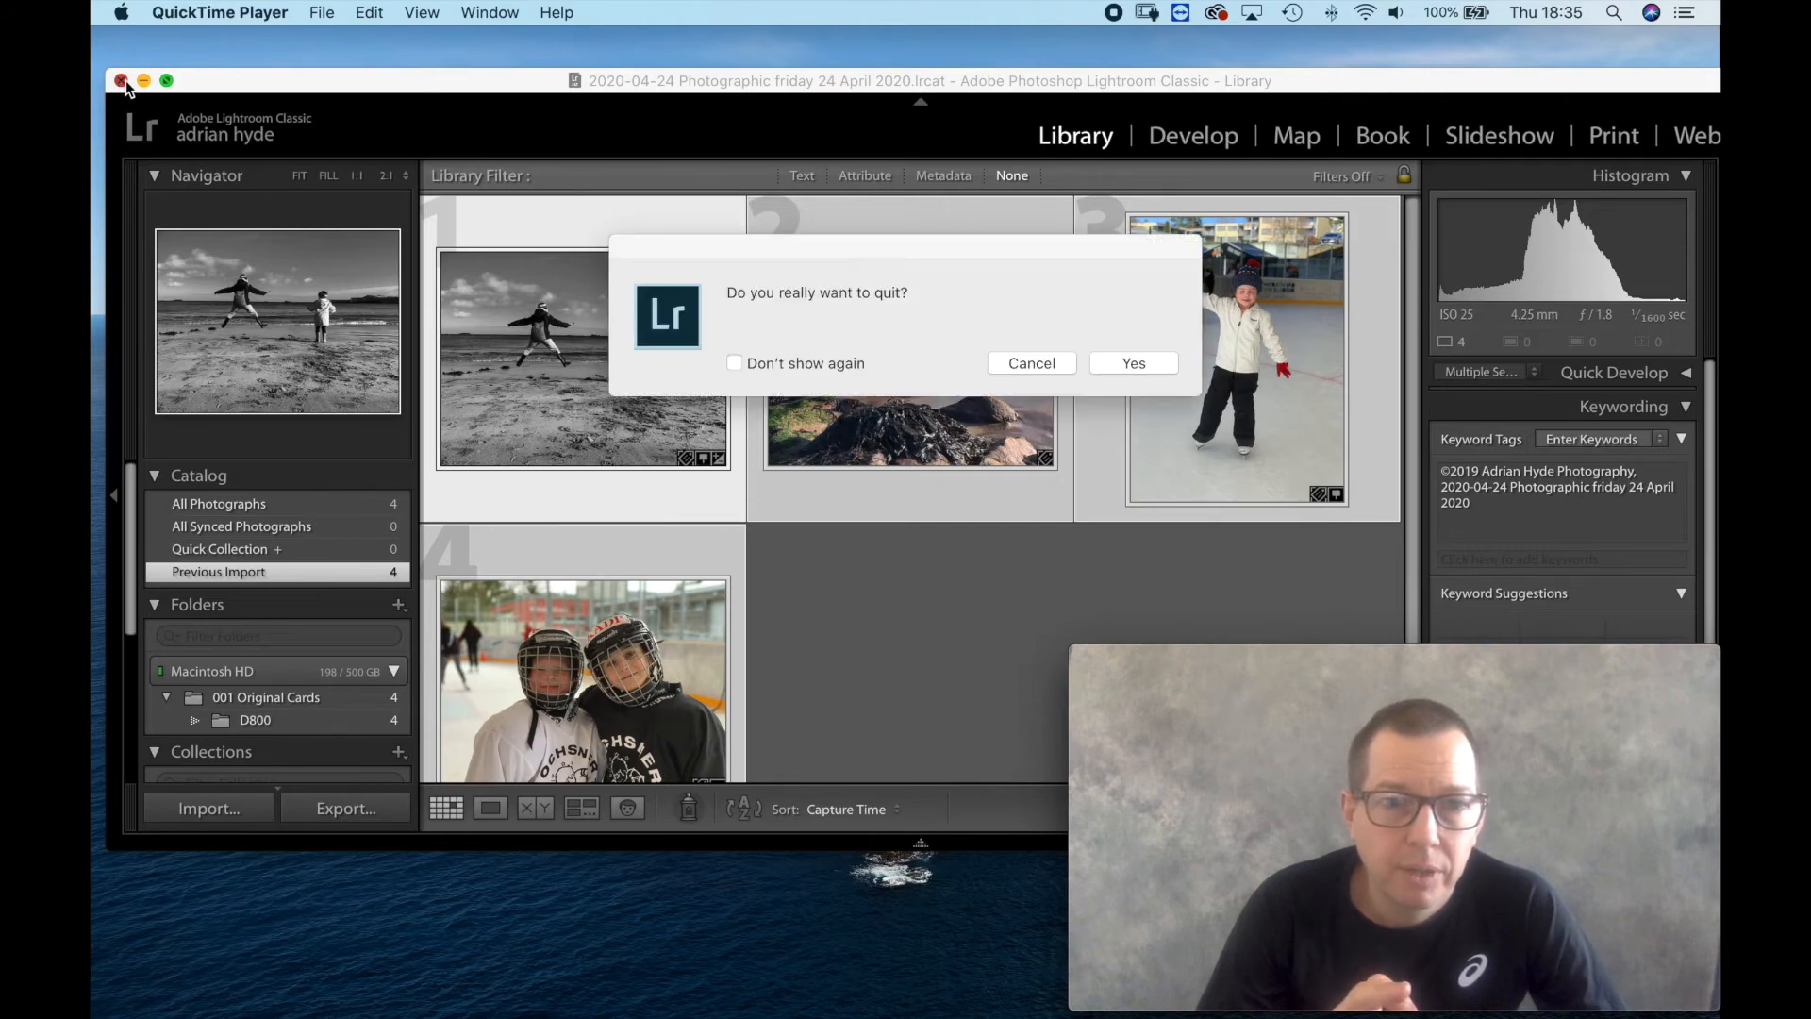
pyautogui.click(1128, 367)
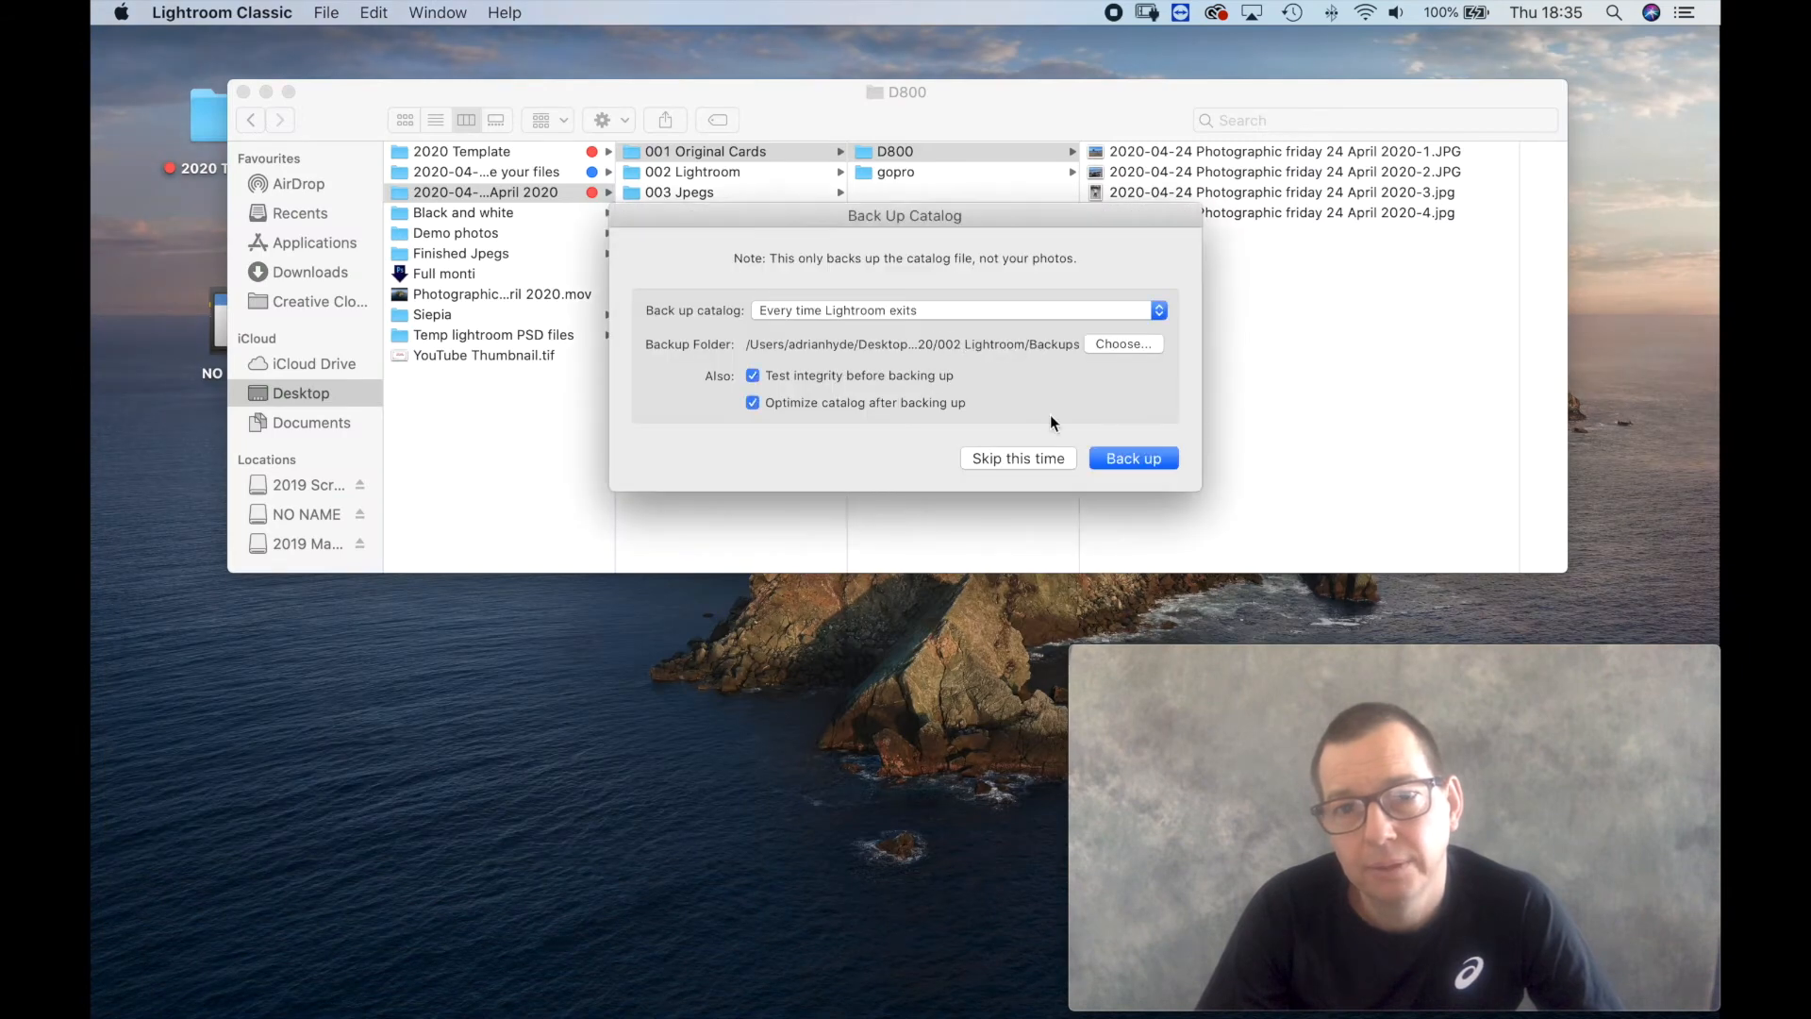
pyautogui.press('Return')
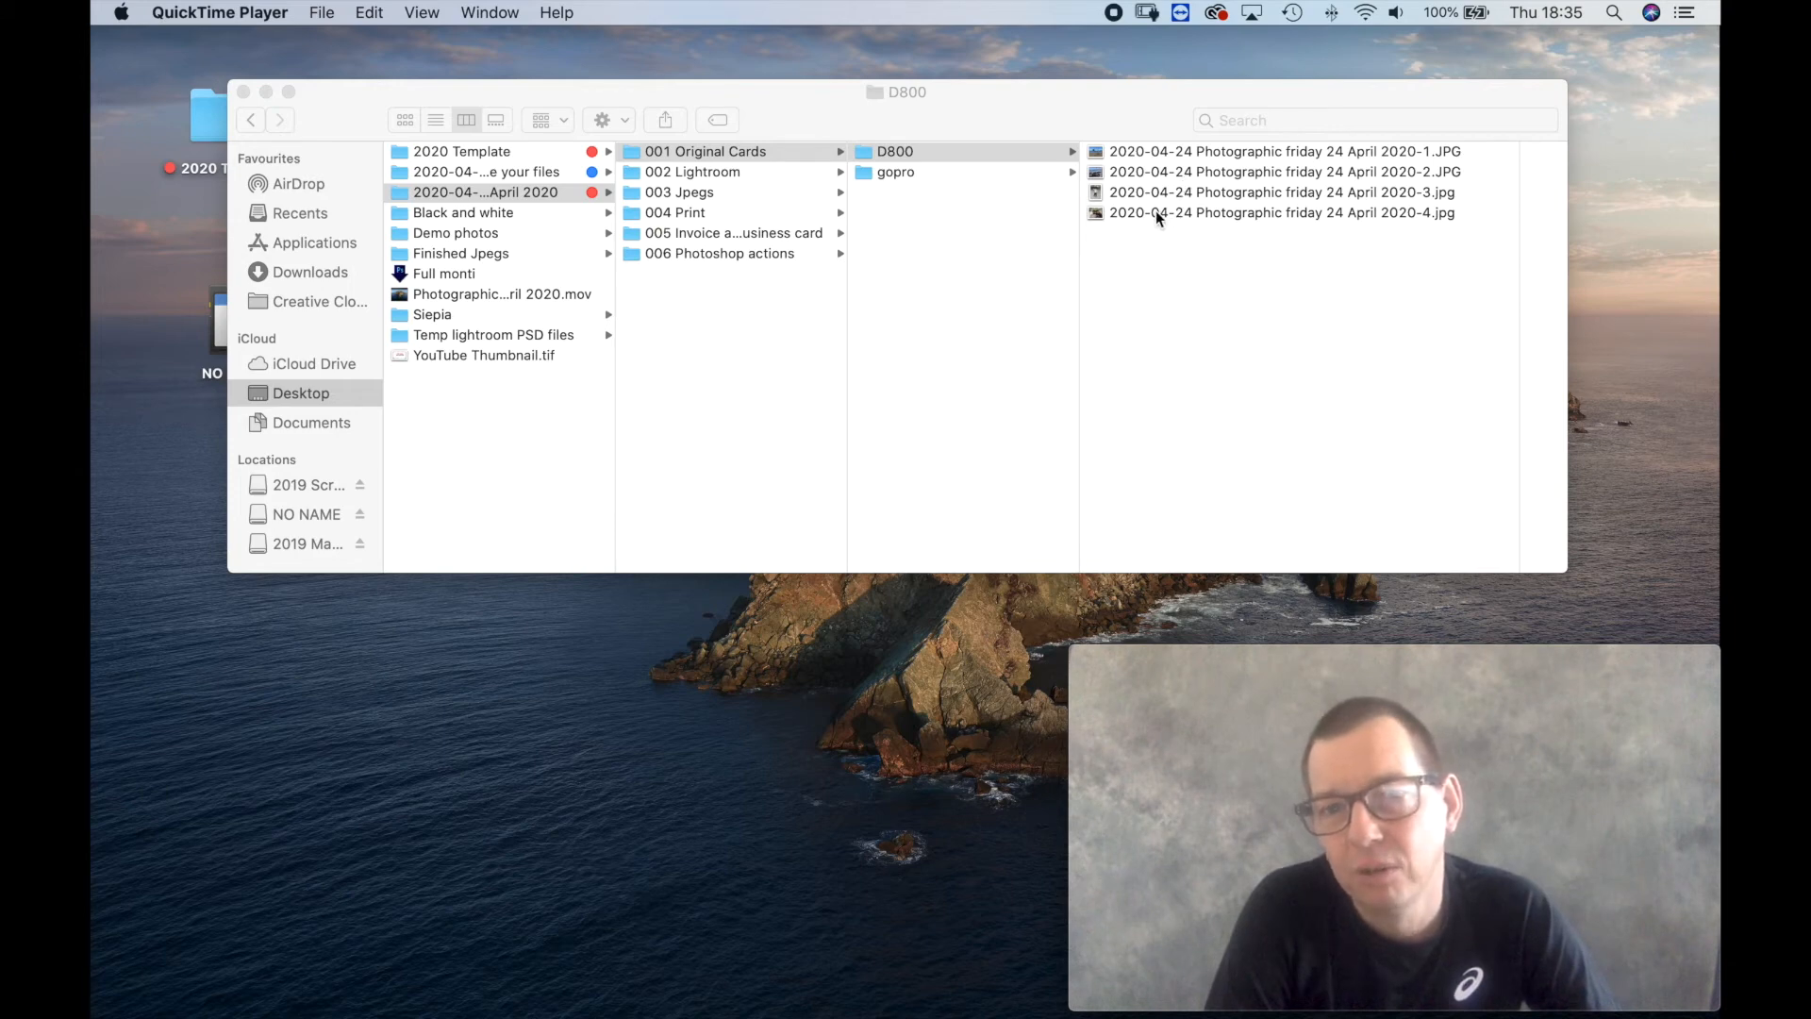
# Move the photo ending in 2020-4.jpg from D800 to the desktop and reopen the job's .lrcat catalog from 002 Lightroom.
pyautogui.moveTo(1146, 210); pyautogui.dragTo(1678, 93)
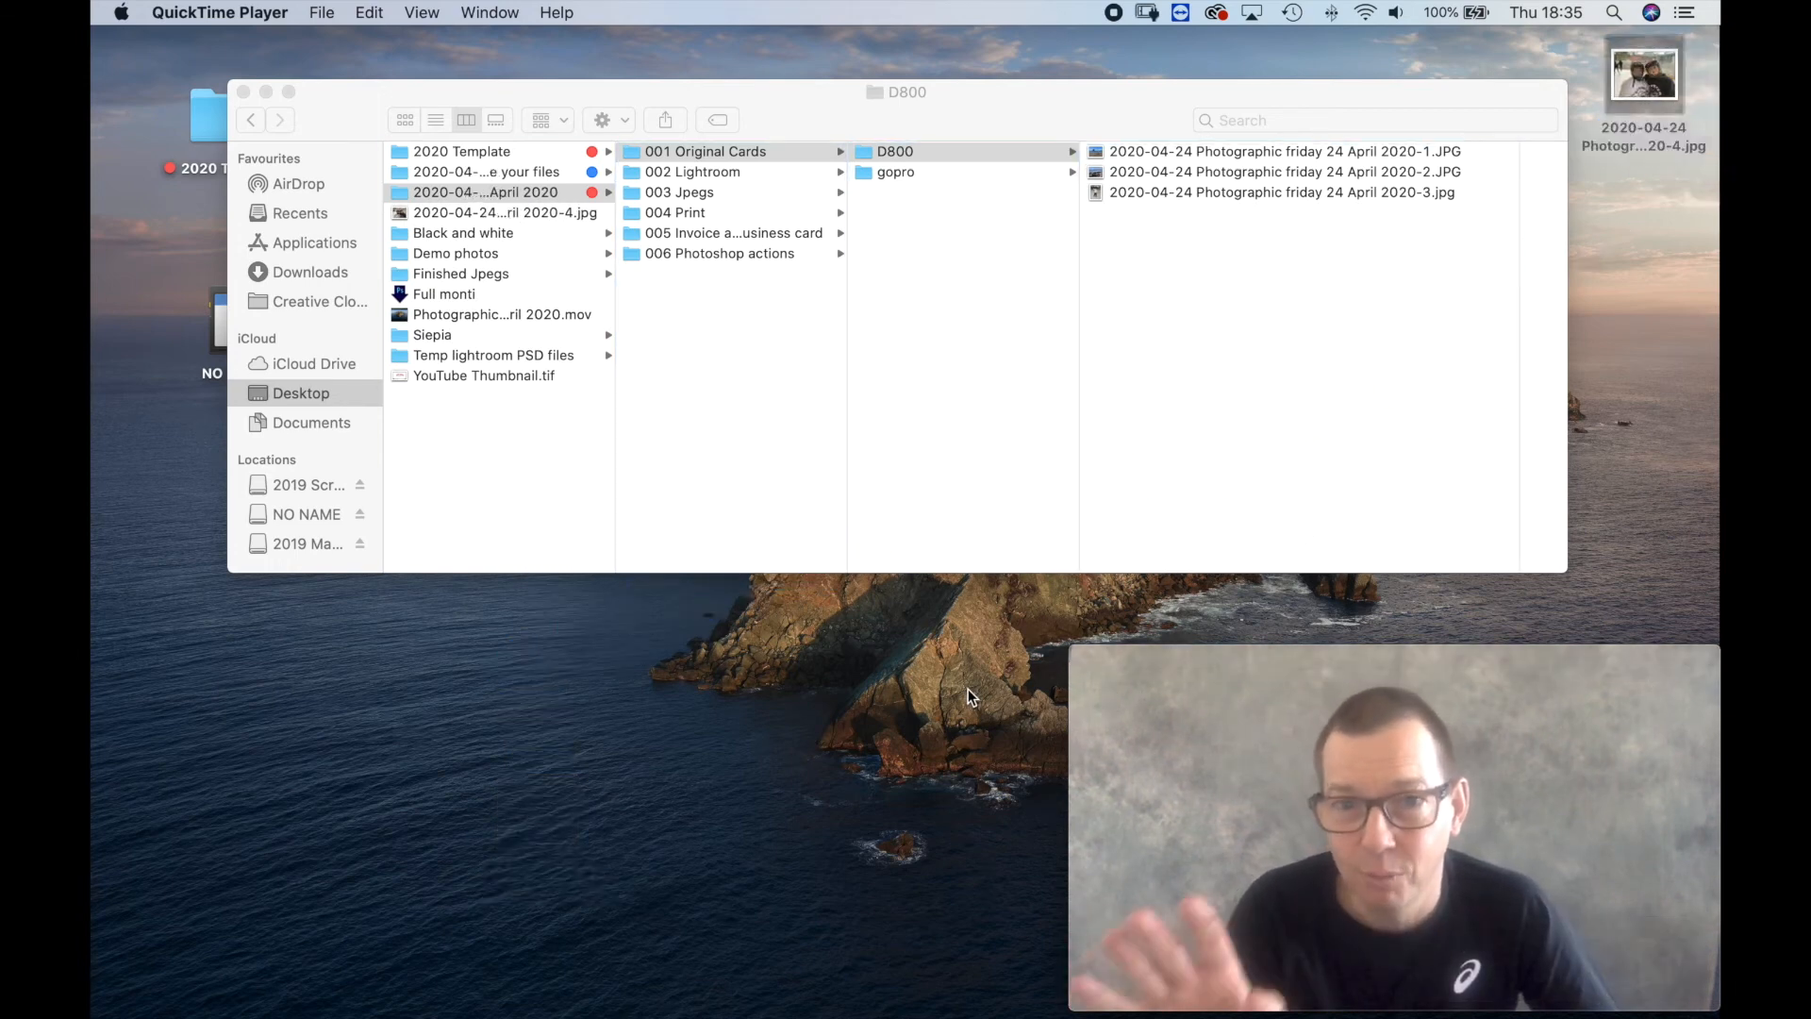
pyautogui.click(719, 173)
pyautogui.click(713, 172)
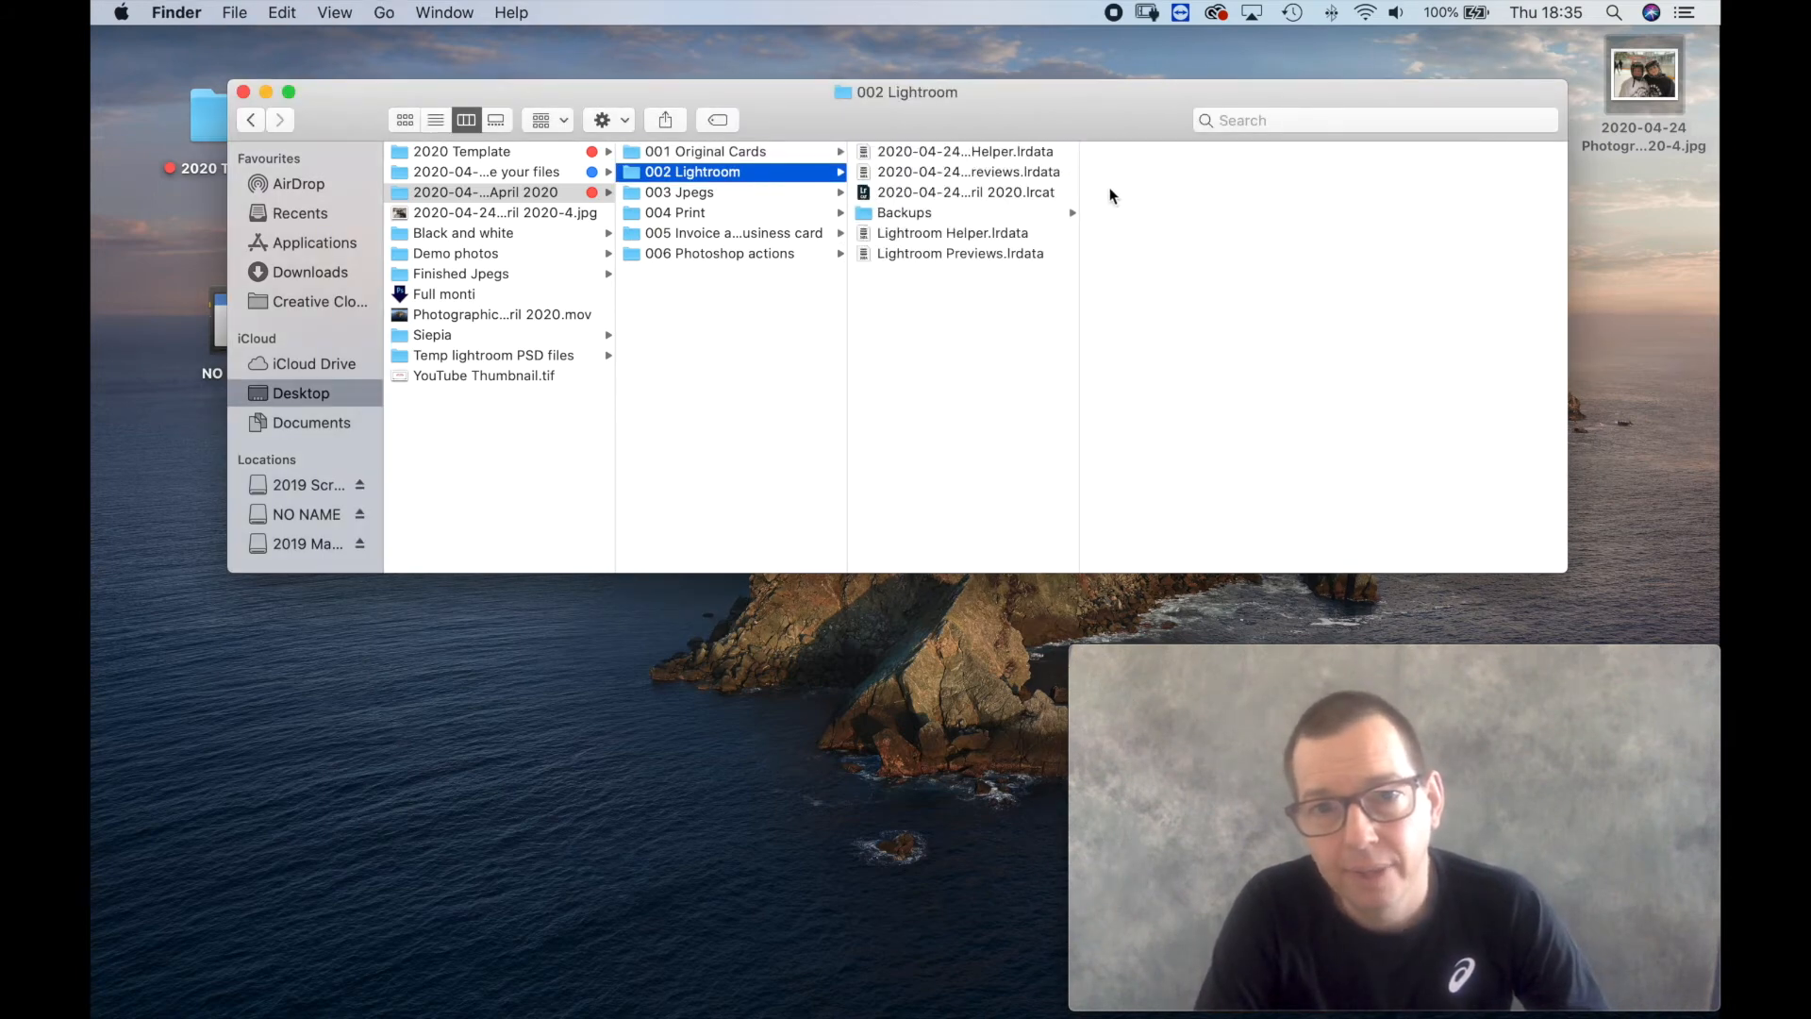
pyautogui.doubleClick(933, 193)
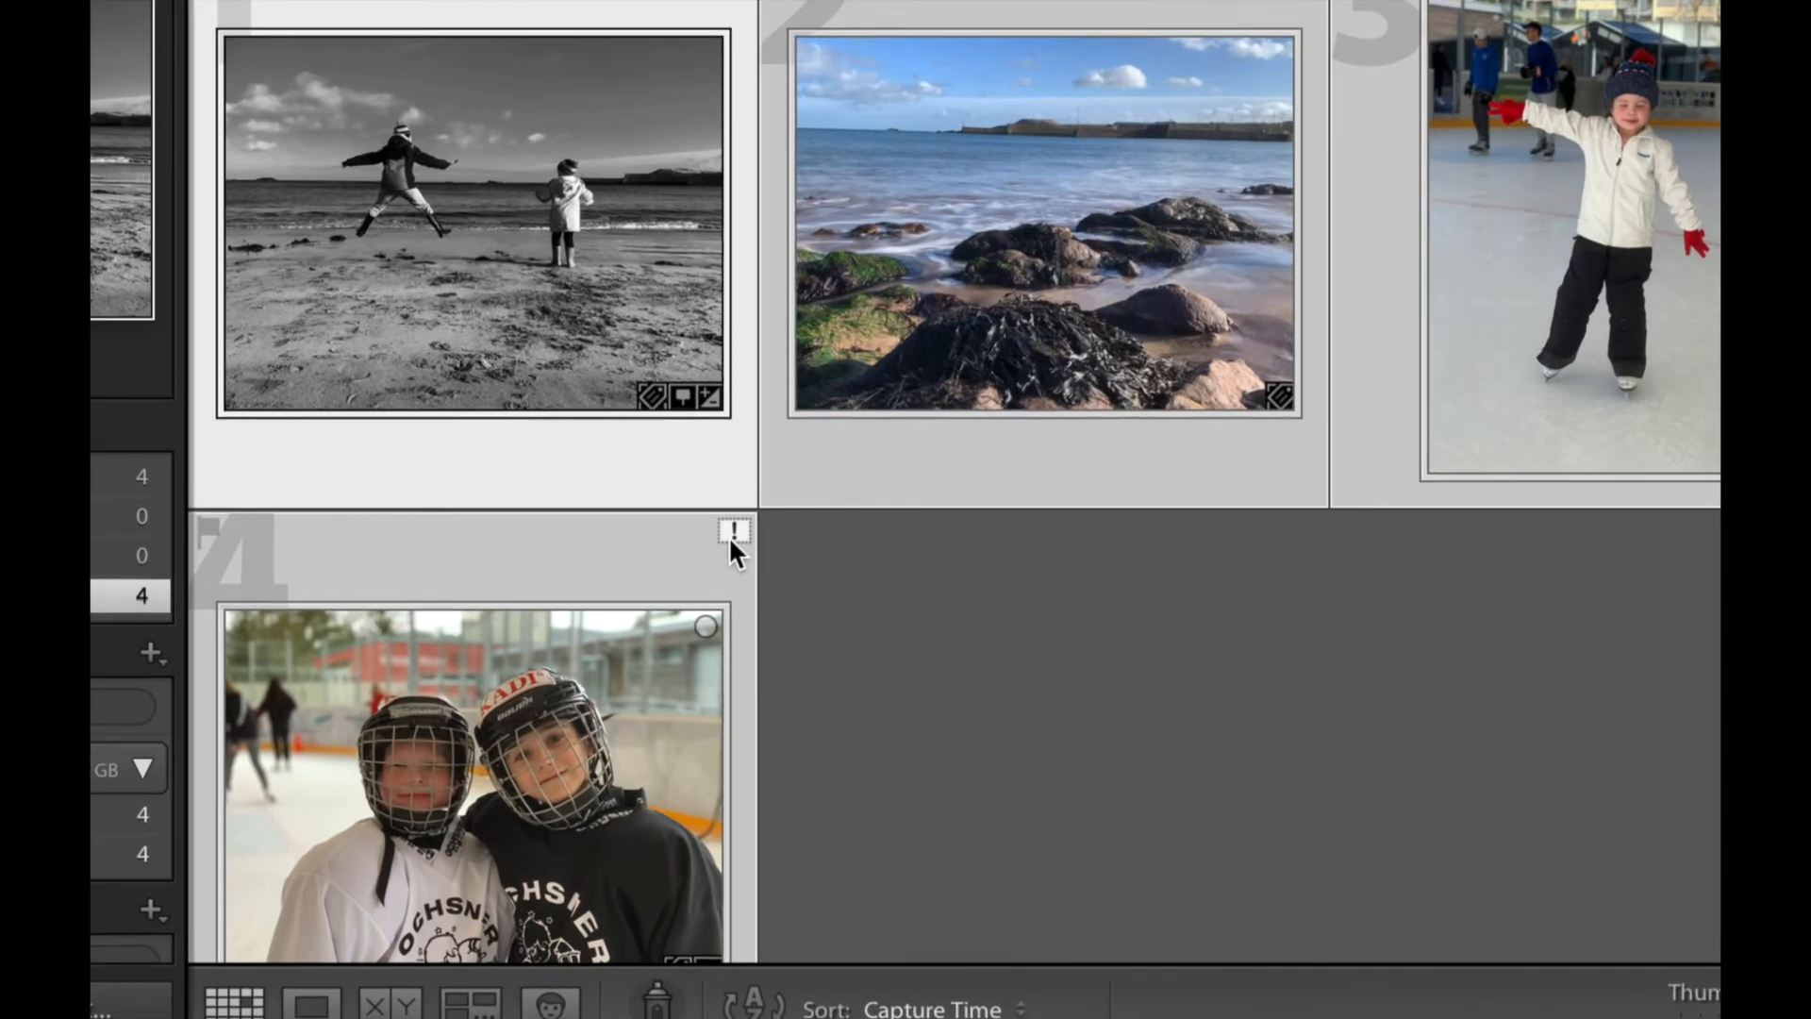
# Examine the missing-file alert on the fourth photo and dismiss it without locating the original.
pyautogui.moveTo(730, 540)
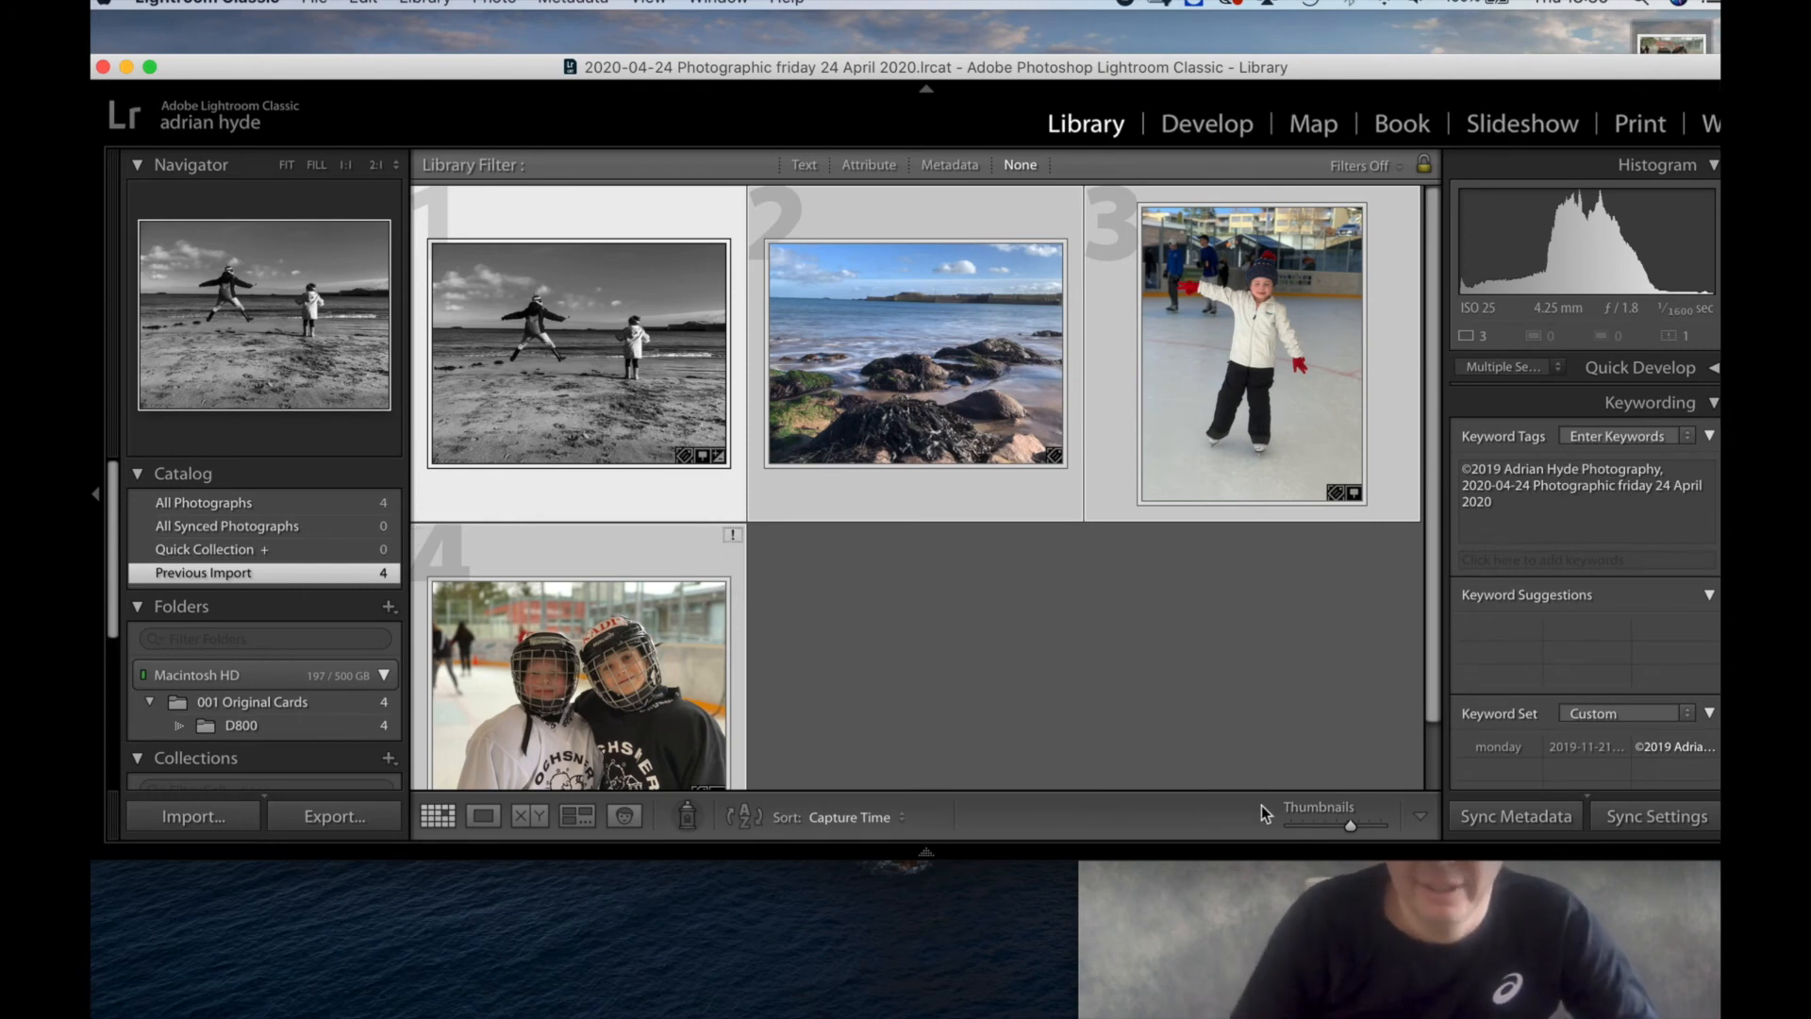
pyautogui.moveTo(1224, 941)
pyautogui.click(1215, 901)
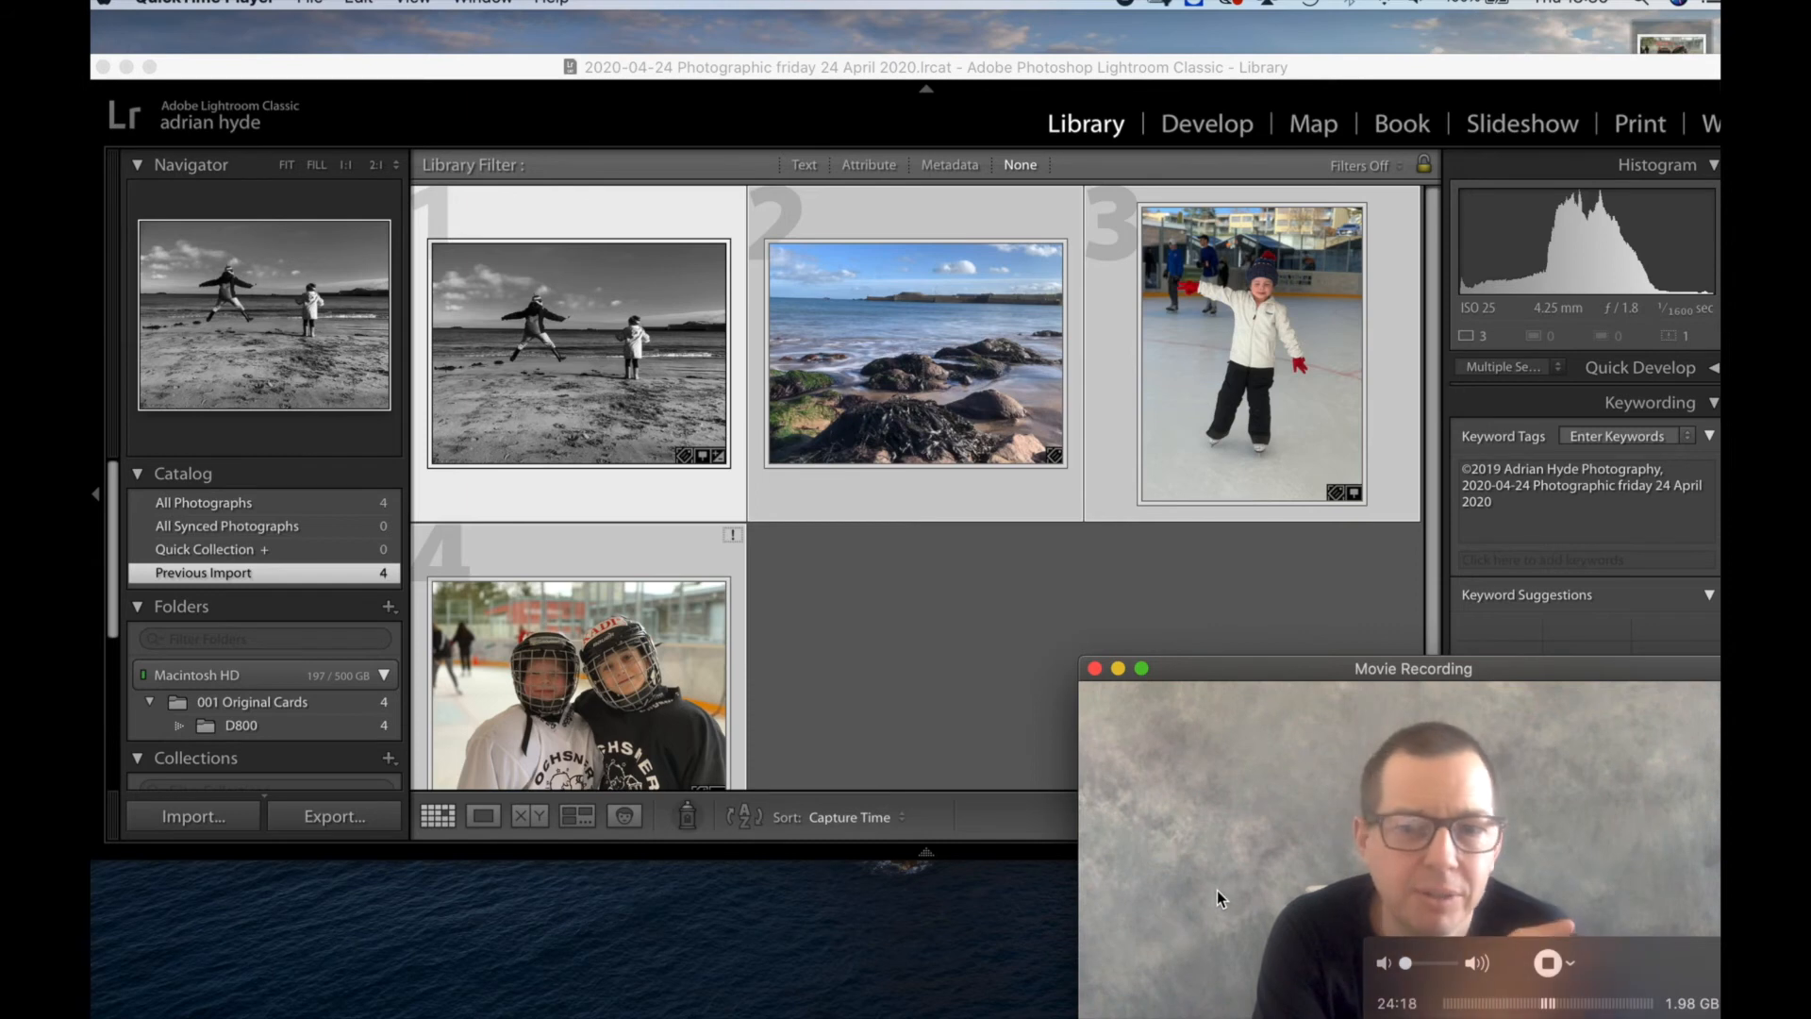
pyautogui.click(730, 535)
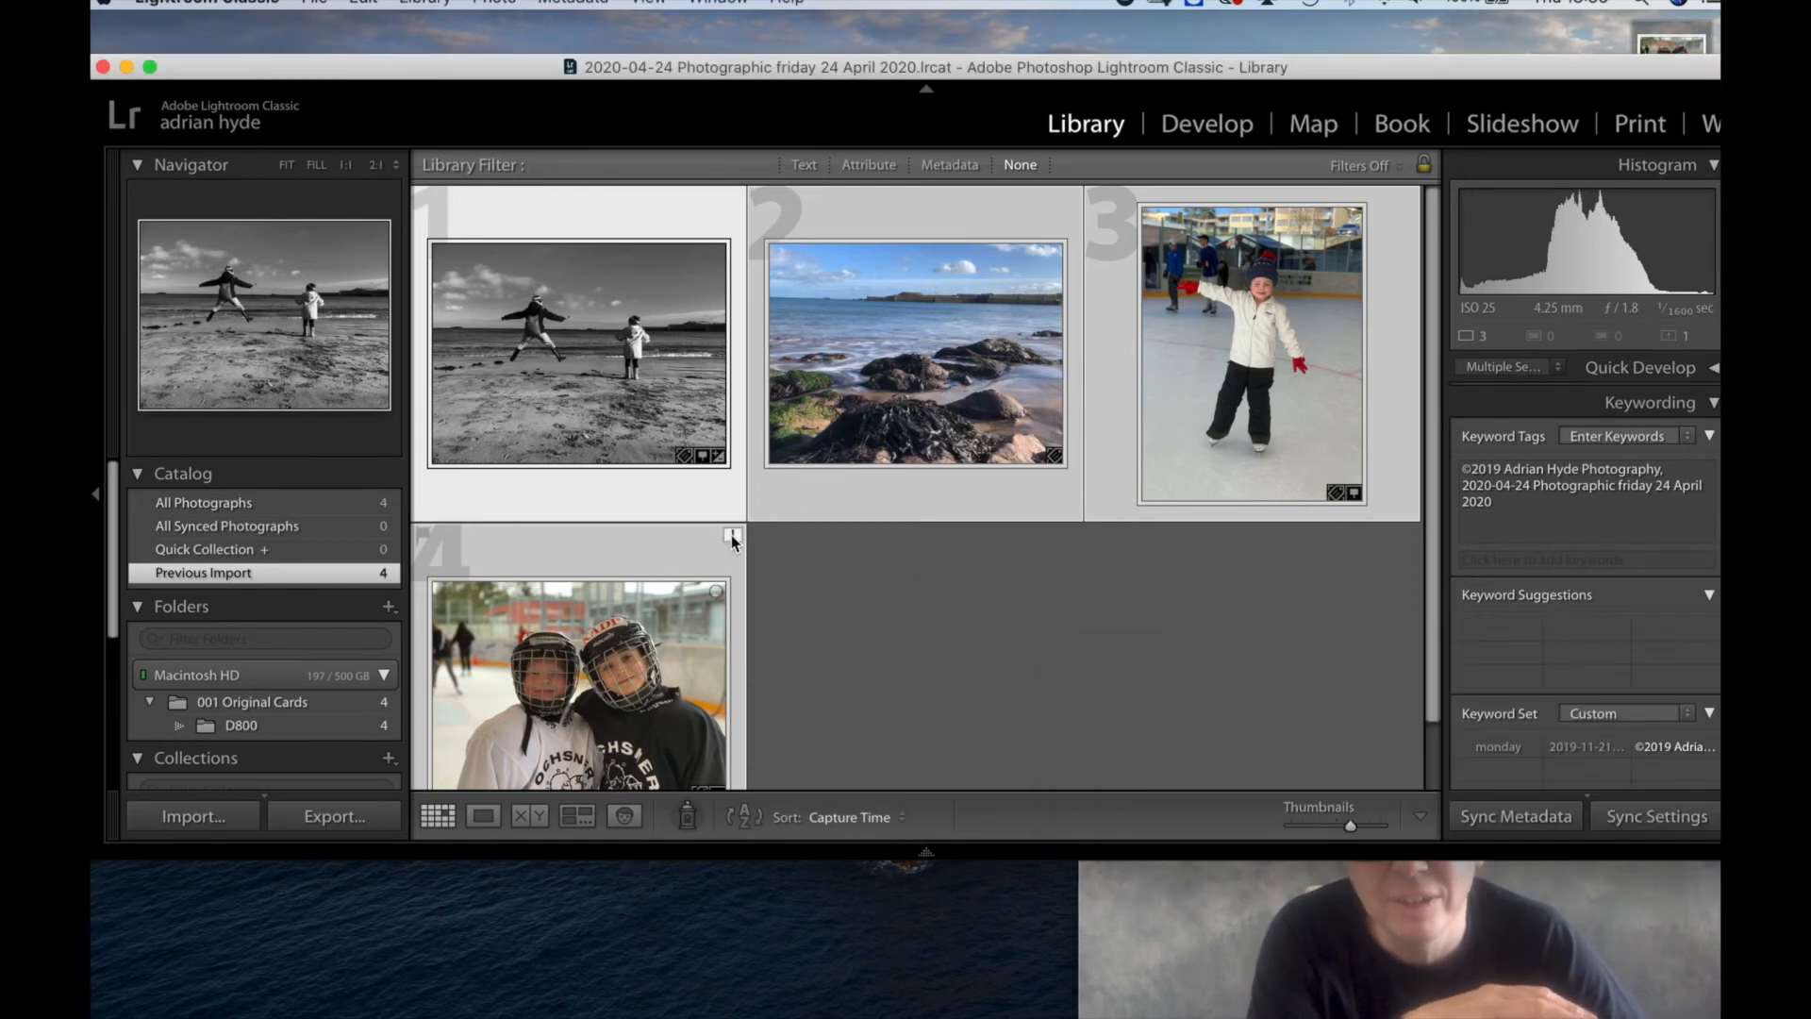
pyautogui.click(730, 534)
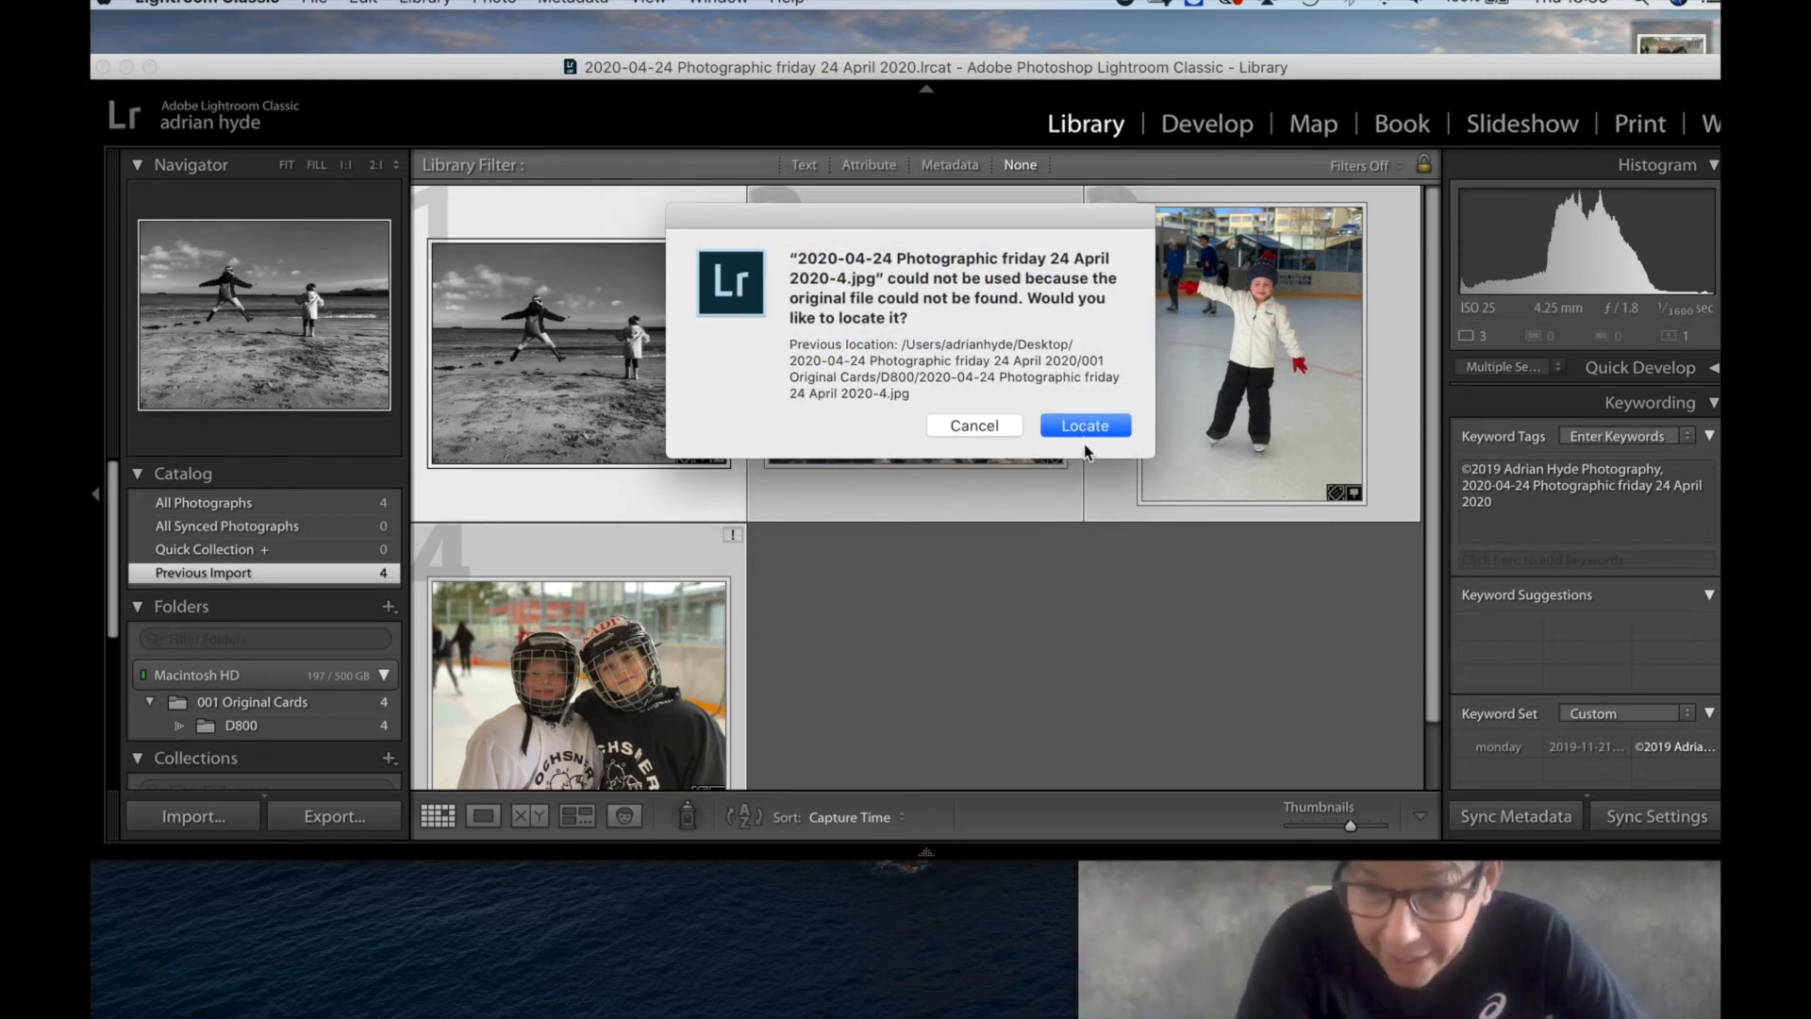
pyautogui.click(973, 425)
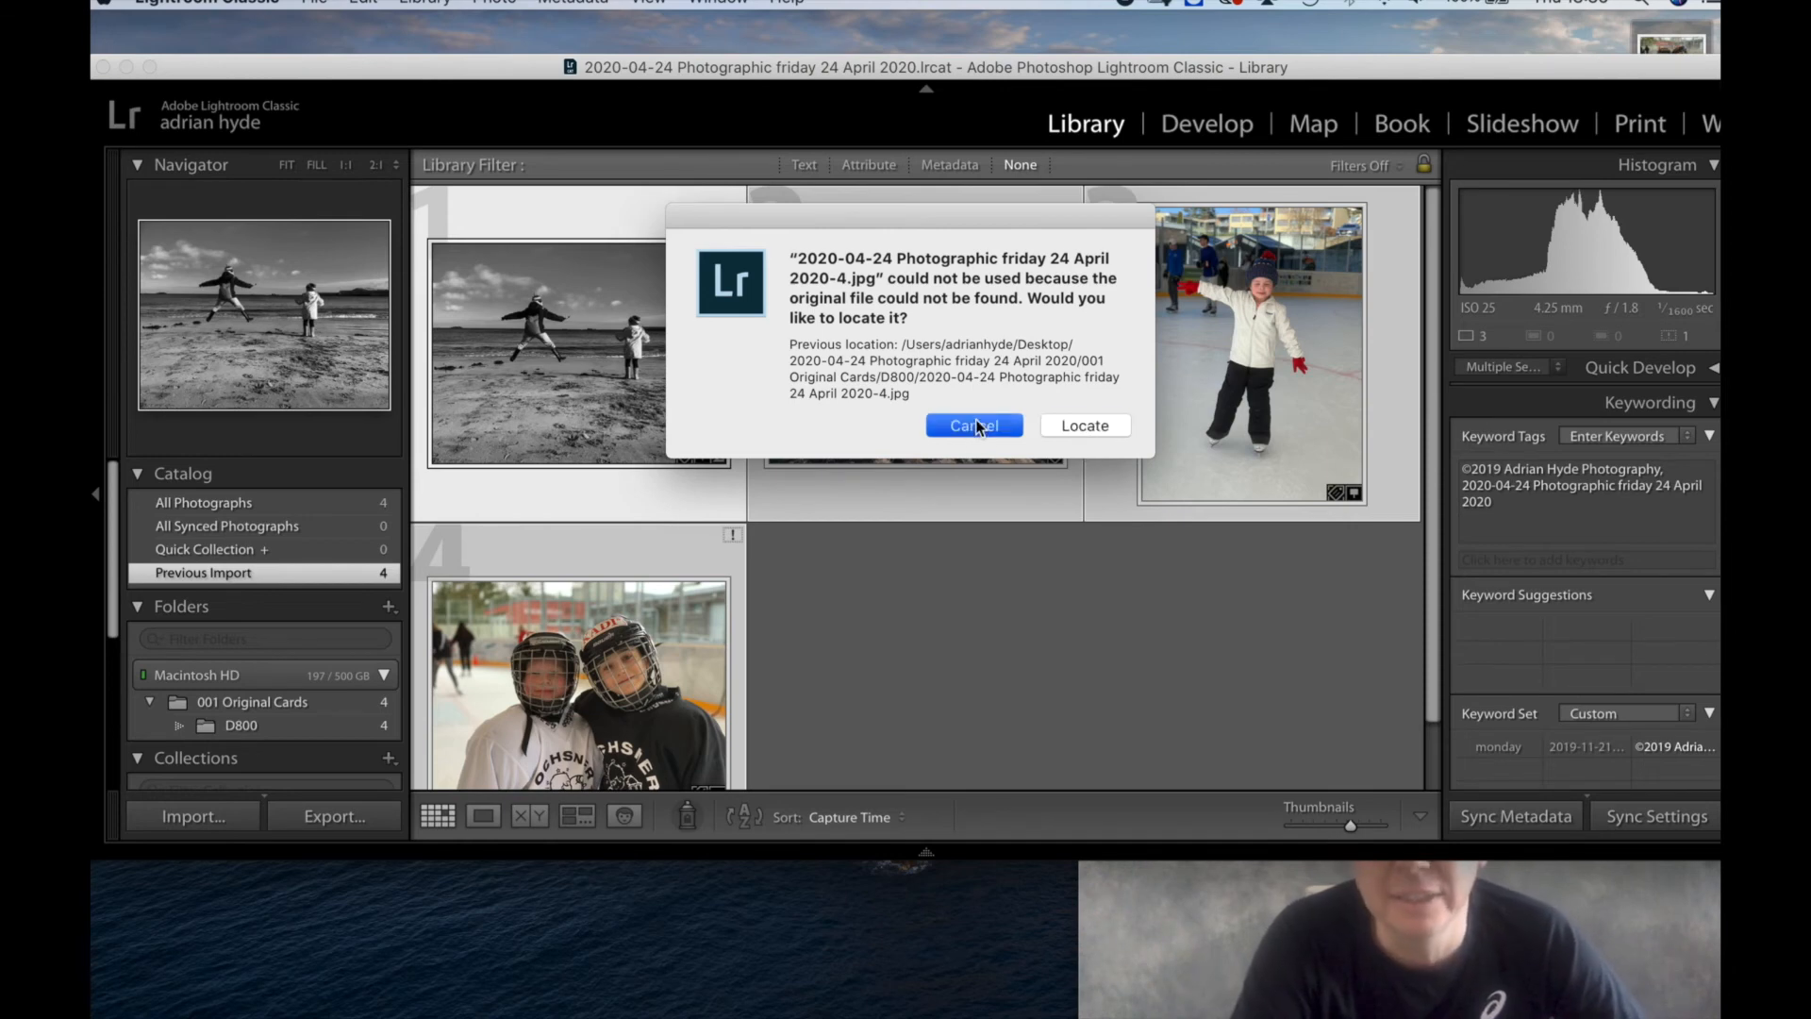
# Close Lightroom Classic, confirm quitting, and back up the job catalog on exit.
pyautogui.click(124, 85)
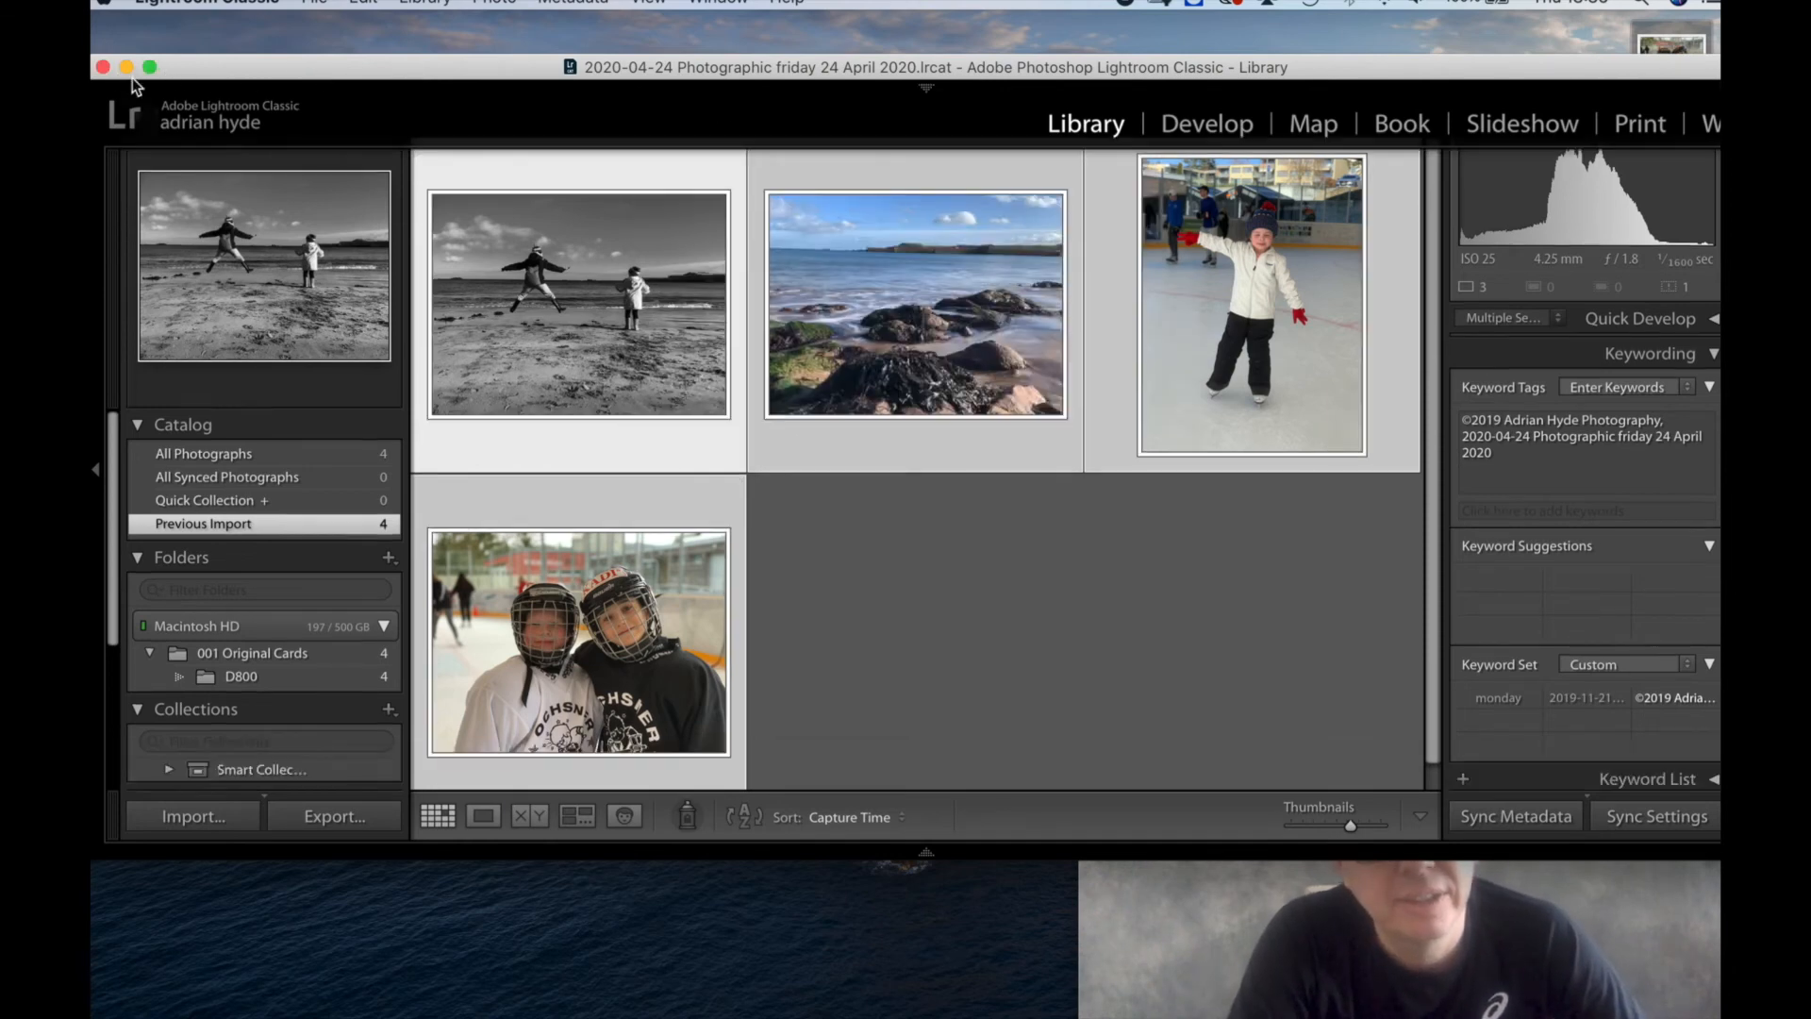
pyautogui.moveTo(116, 72); pyautogui.dragTo(264, 81)
pyautogui.click(146, 74)
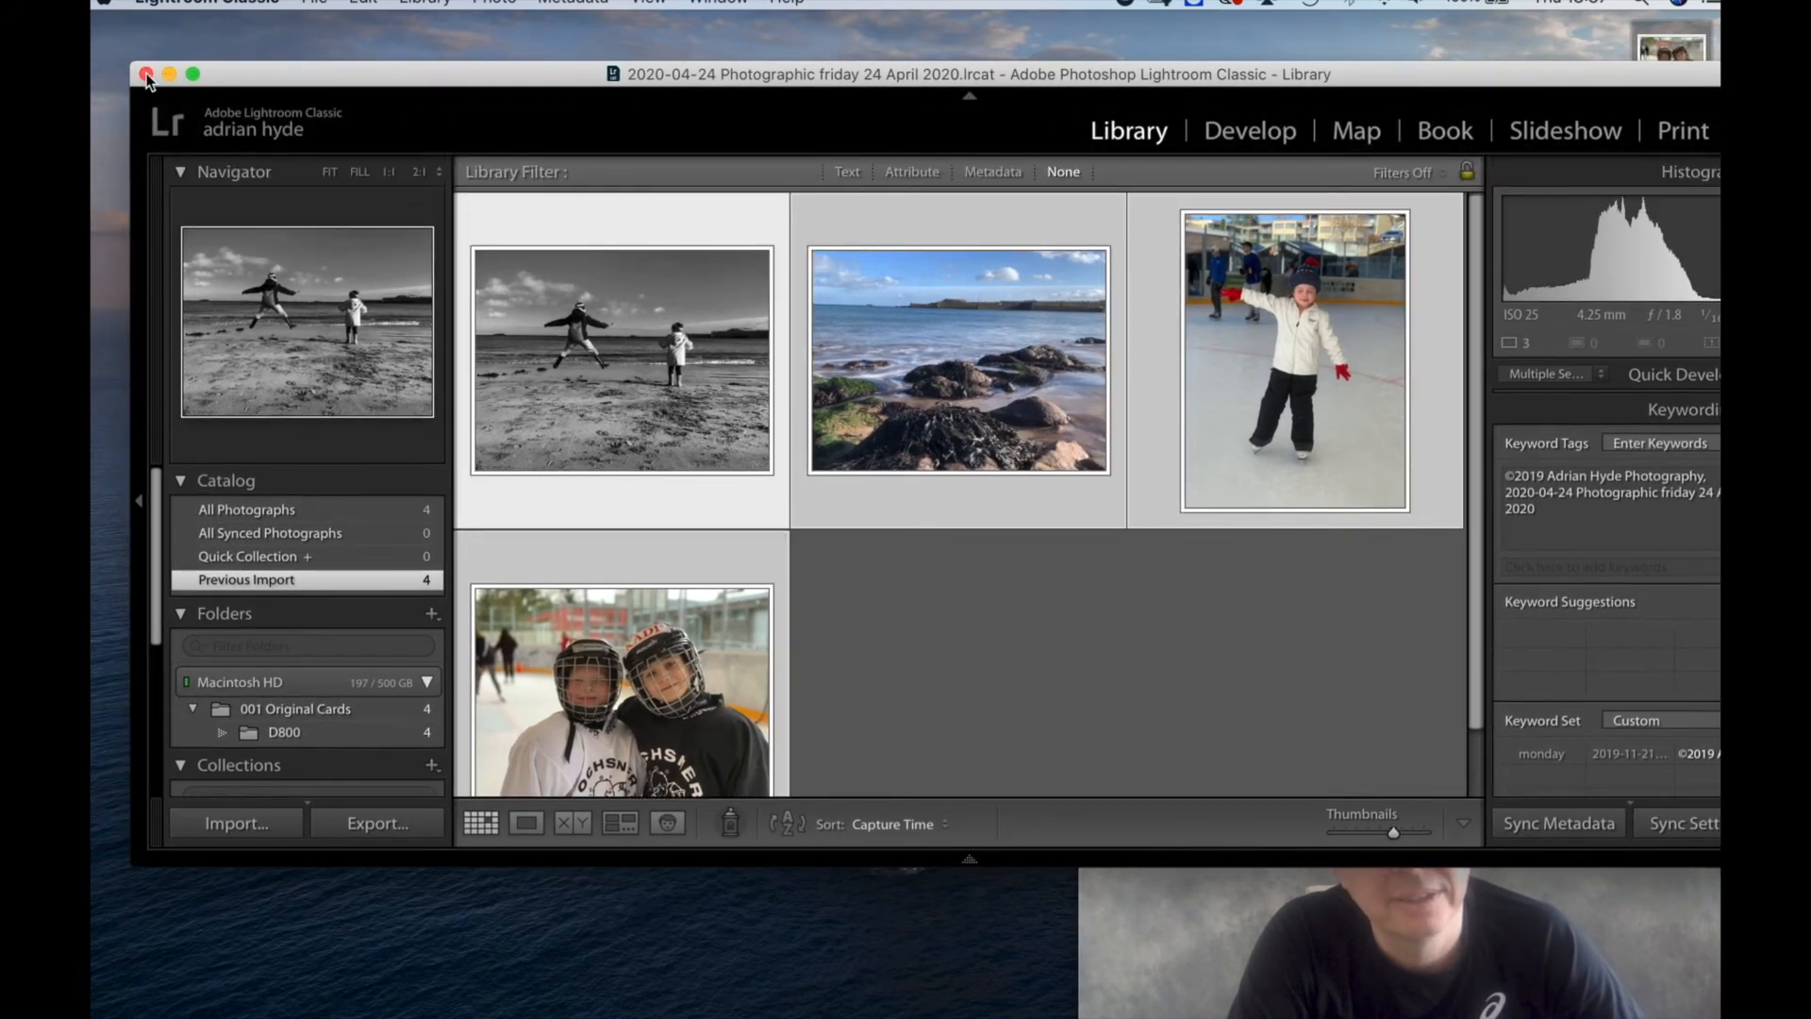
pyautogui.click(145, 75)
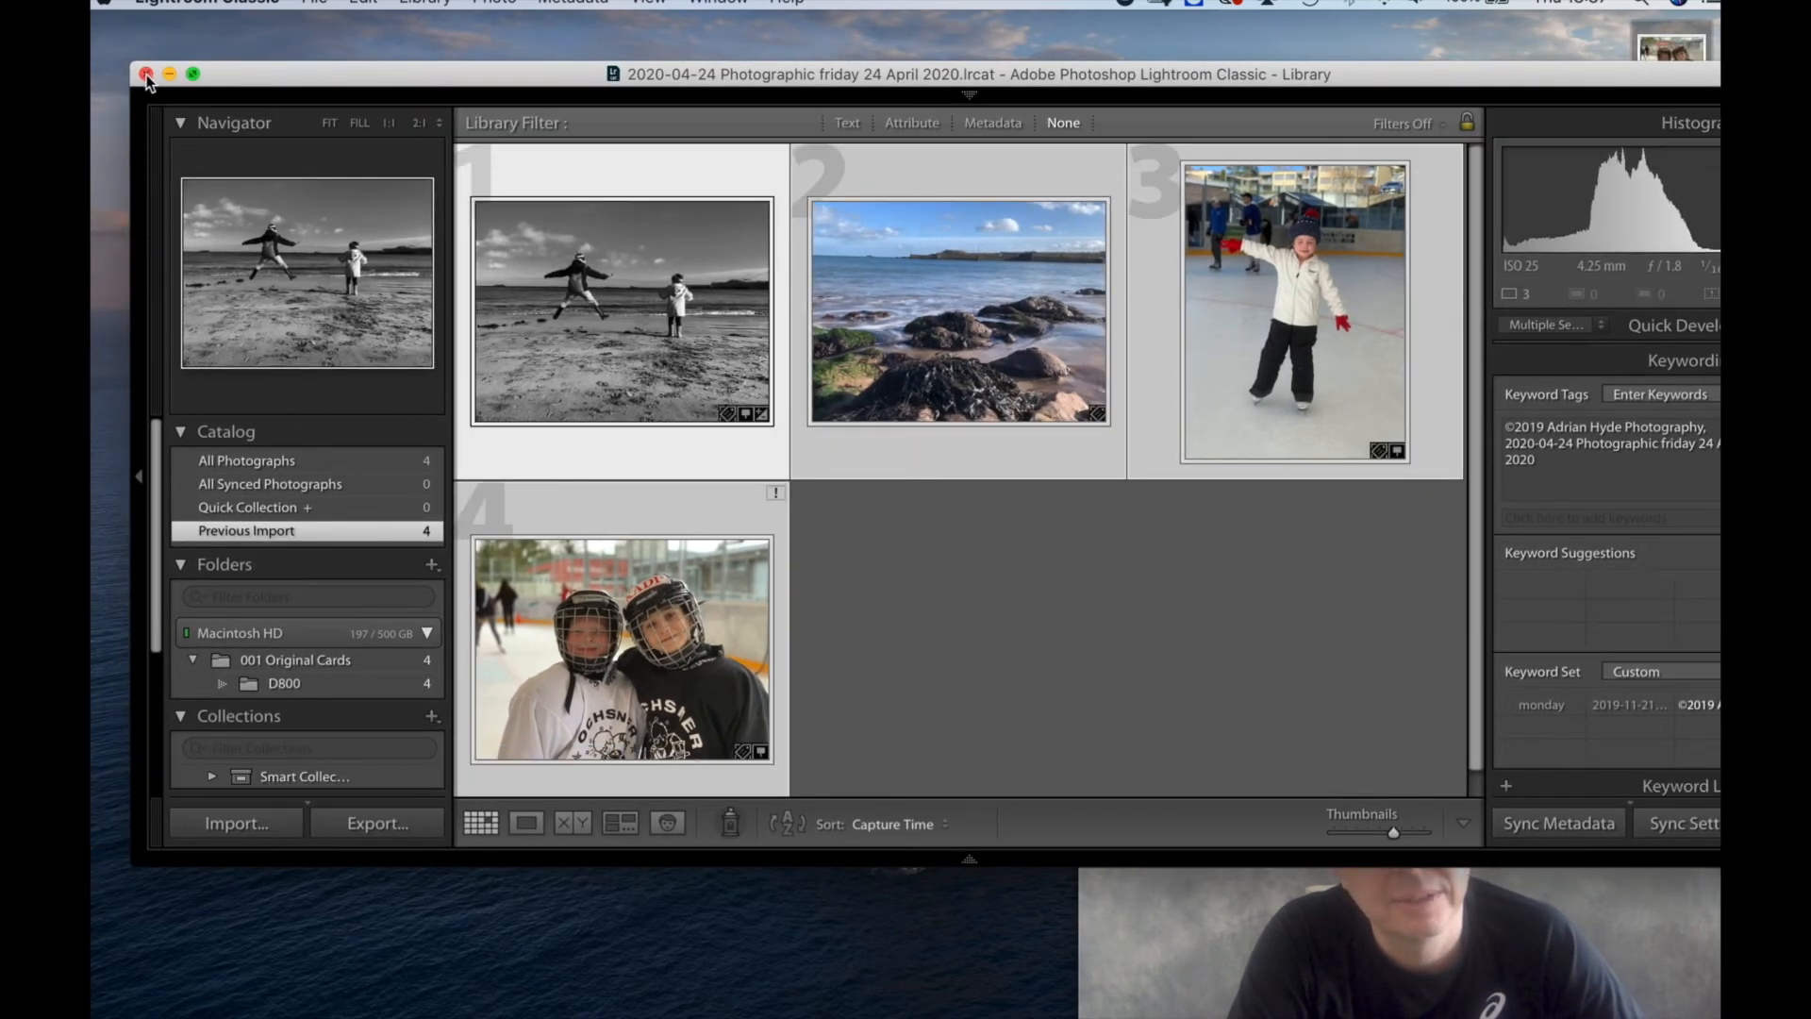
pyautogui.press('F5')
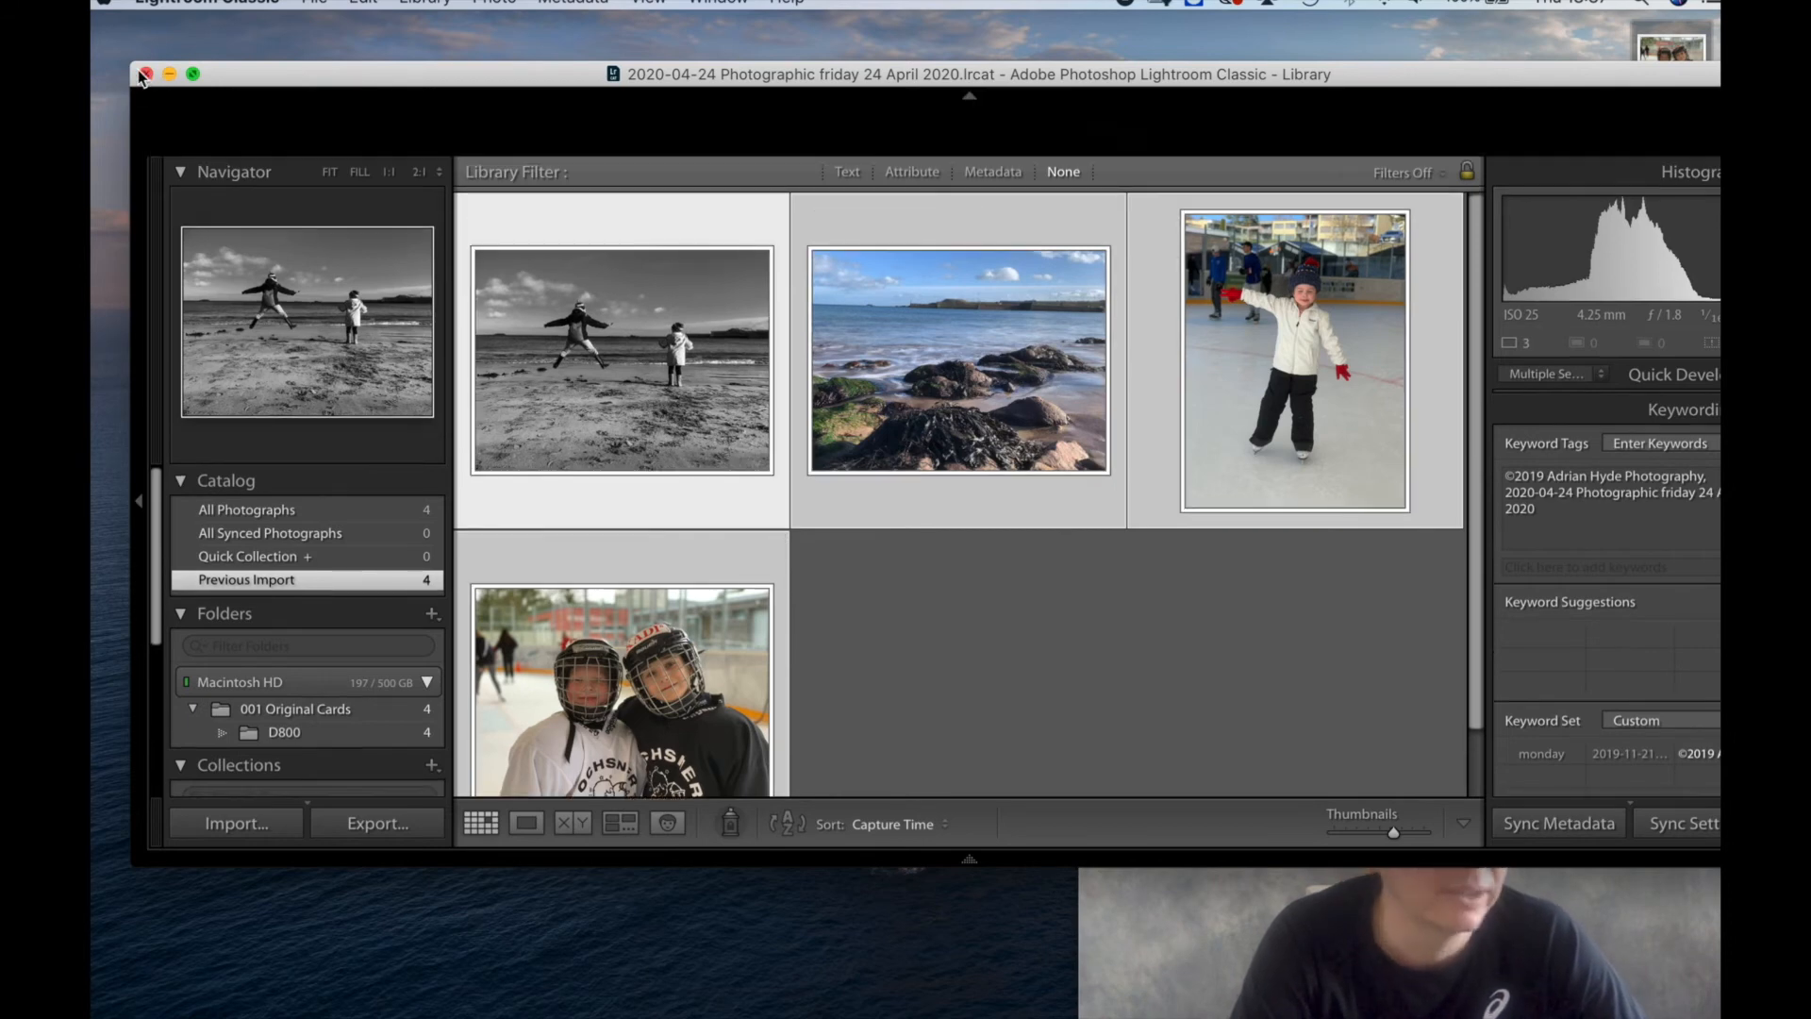
pyautogui.moveTo(143, 76); pyautogui.dragTo(128, 63)
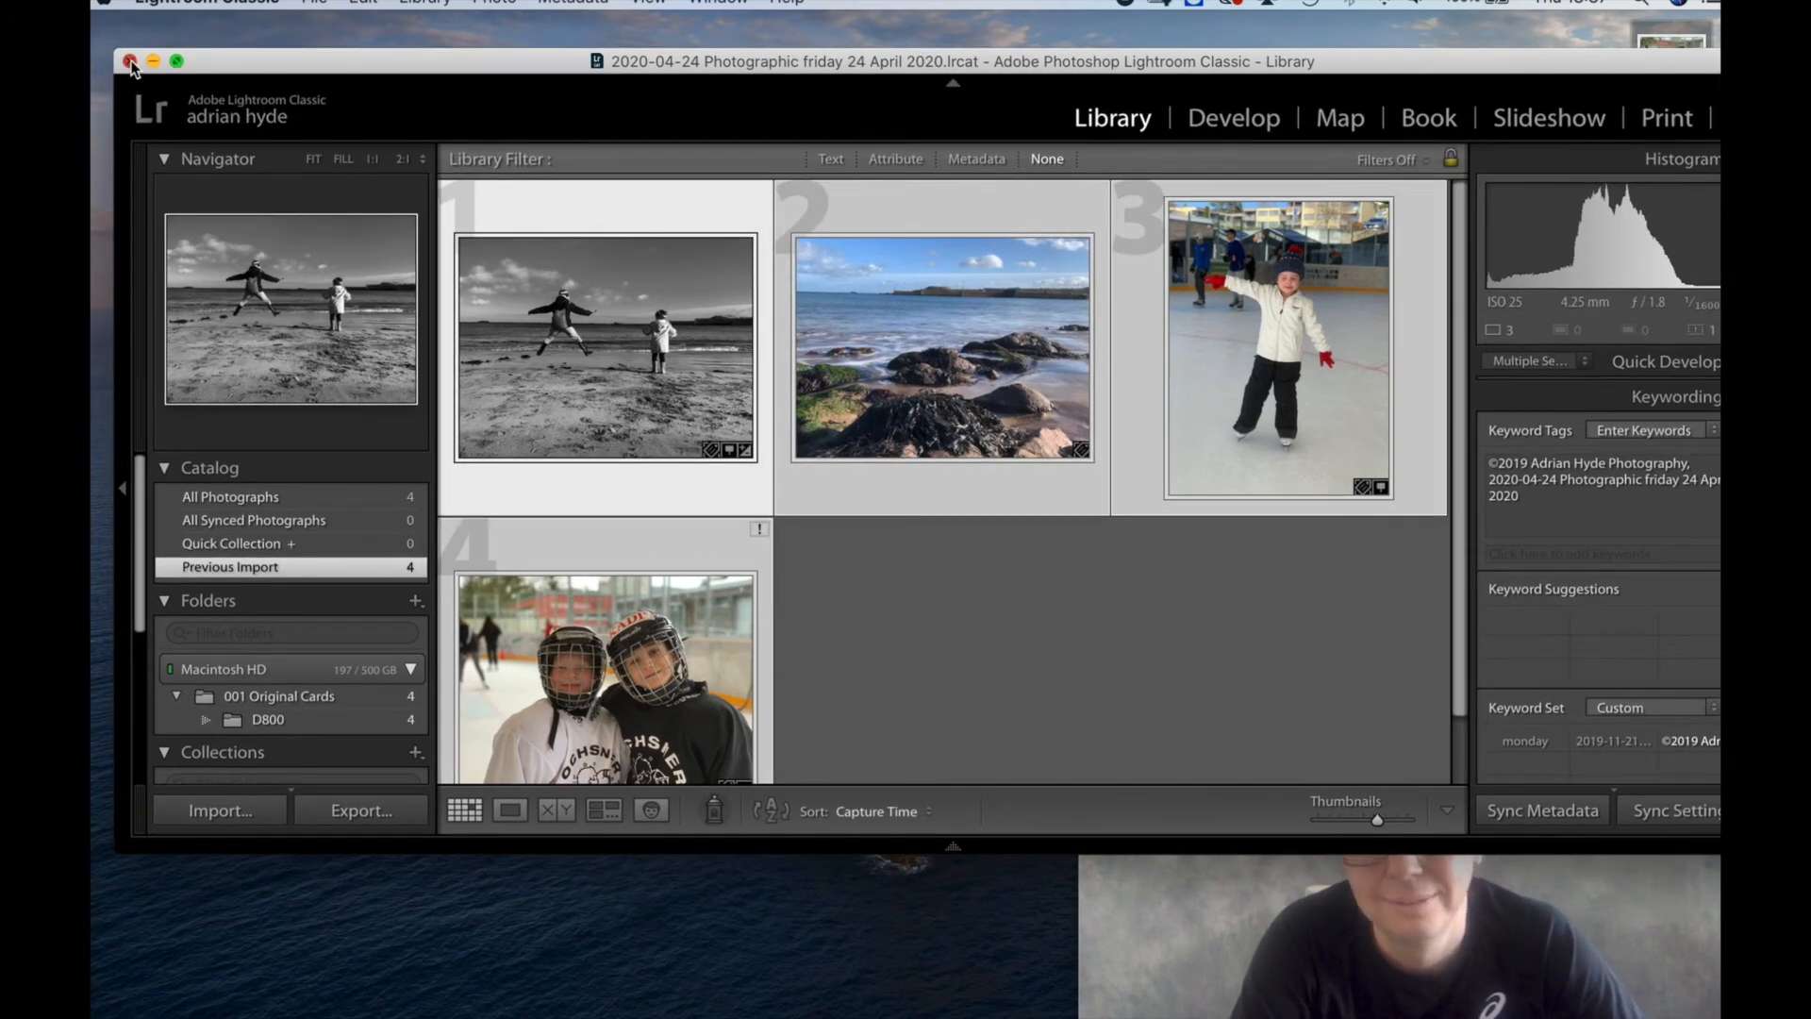
pyautogui.click(131, 63)
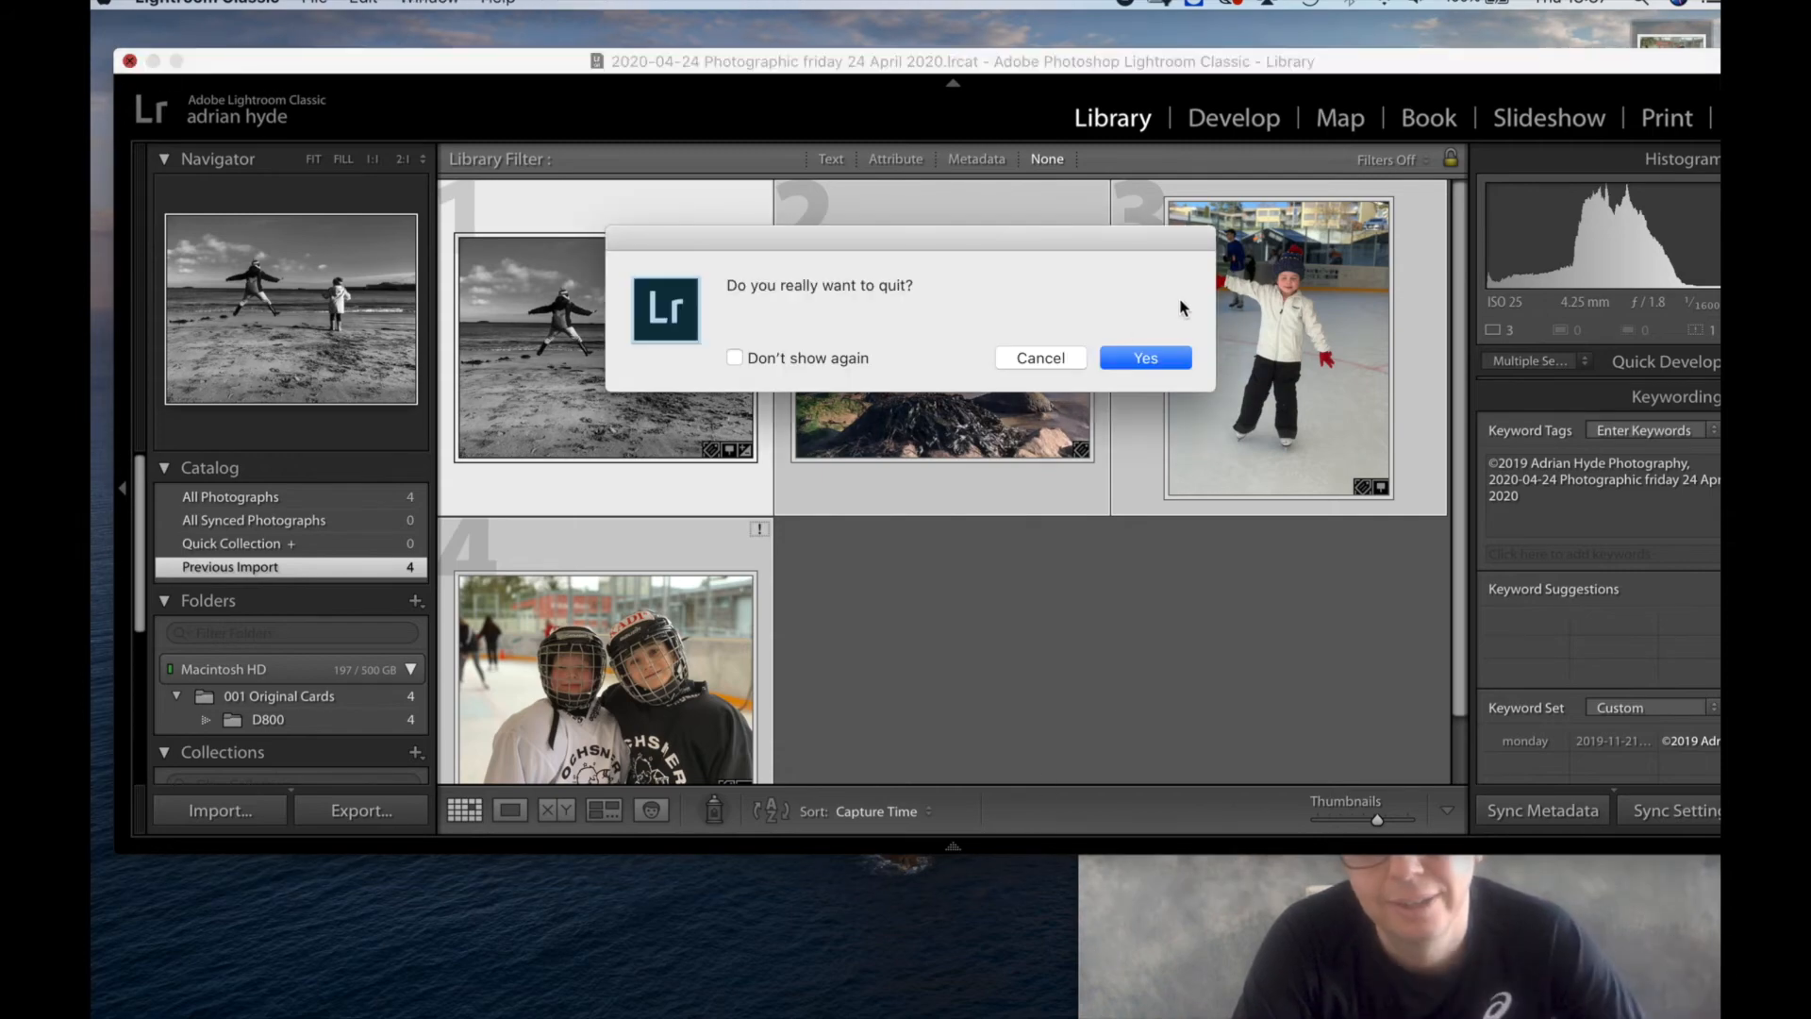
pyautogui.click(1123, 359)
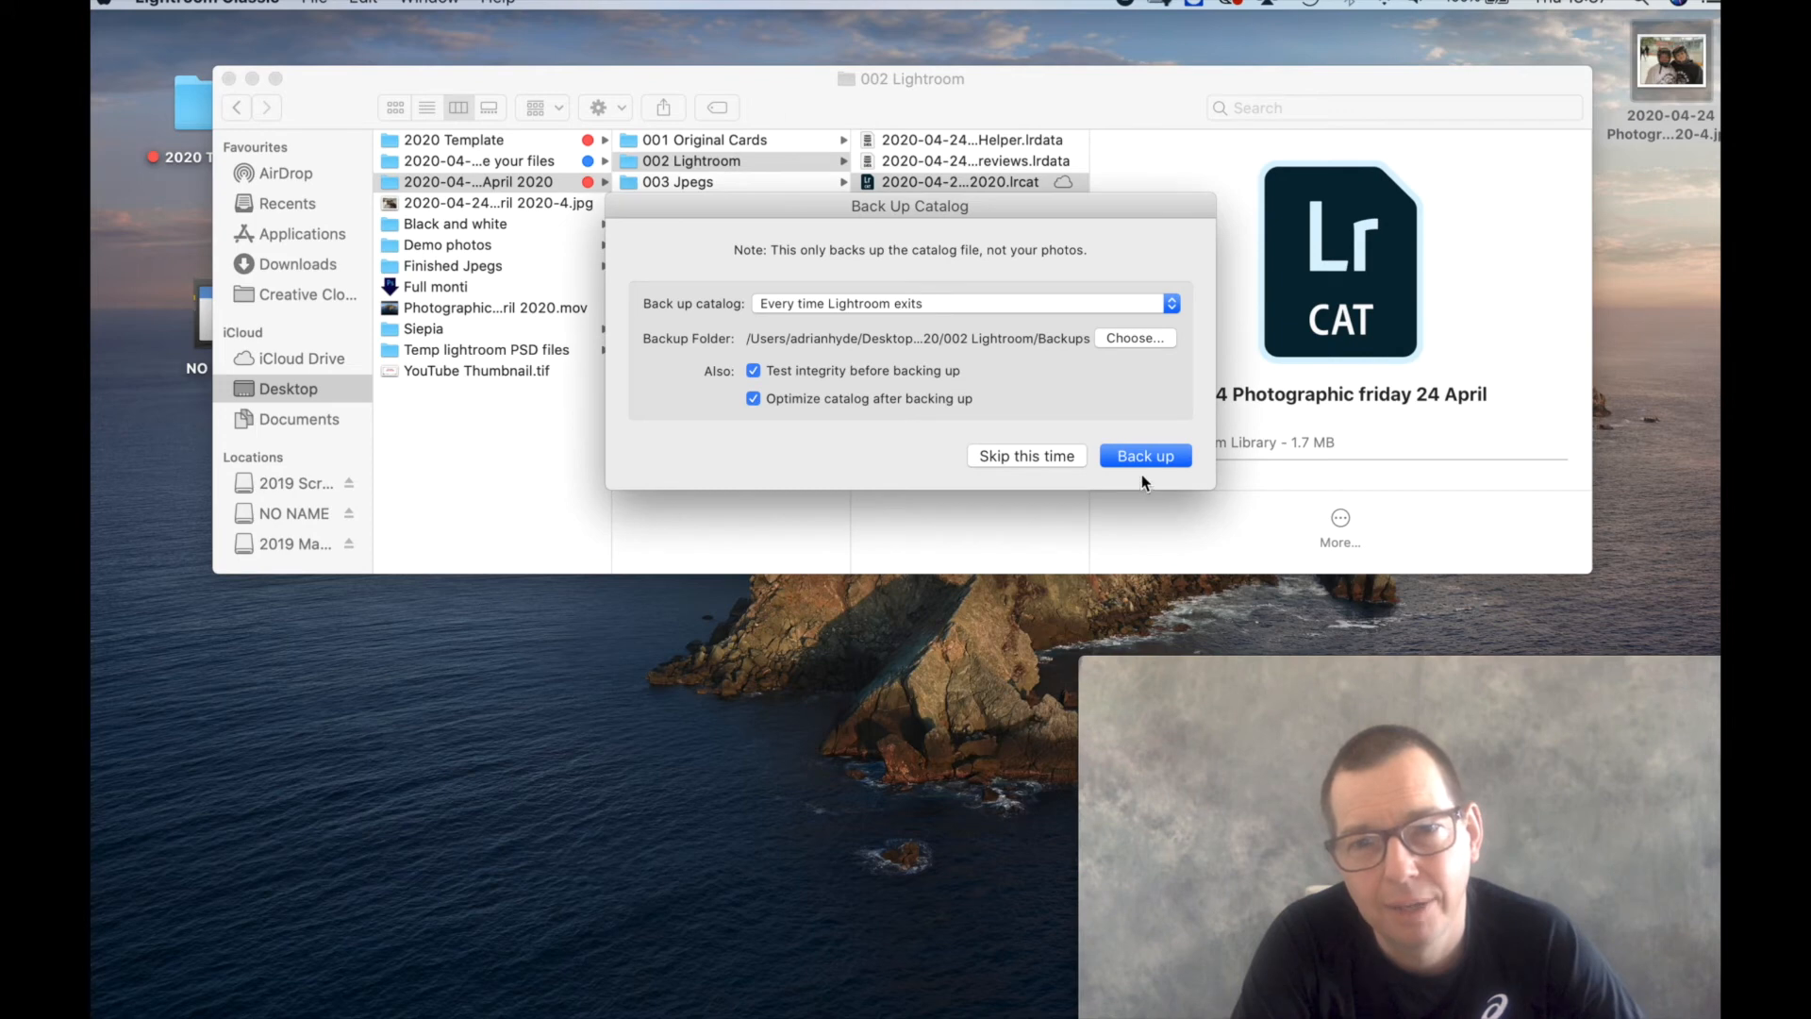
pyautogui.press('Return')
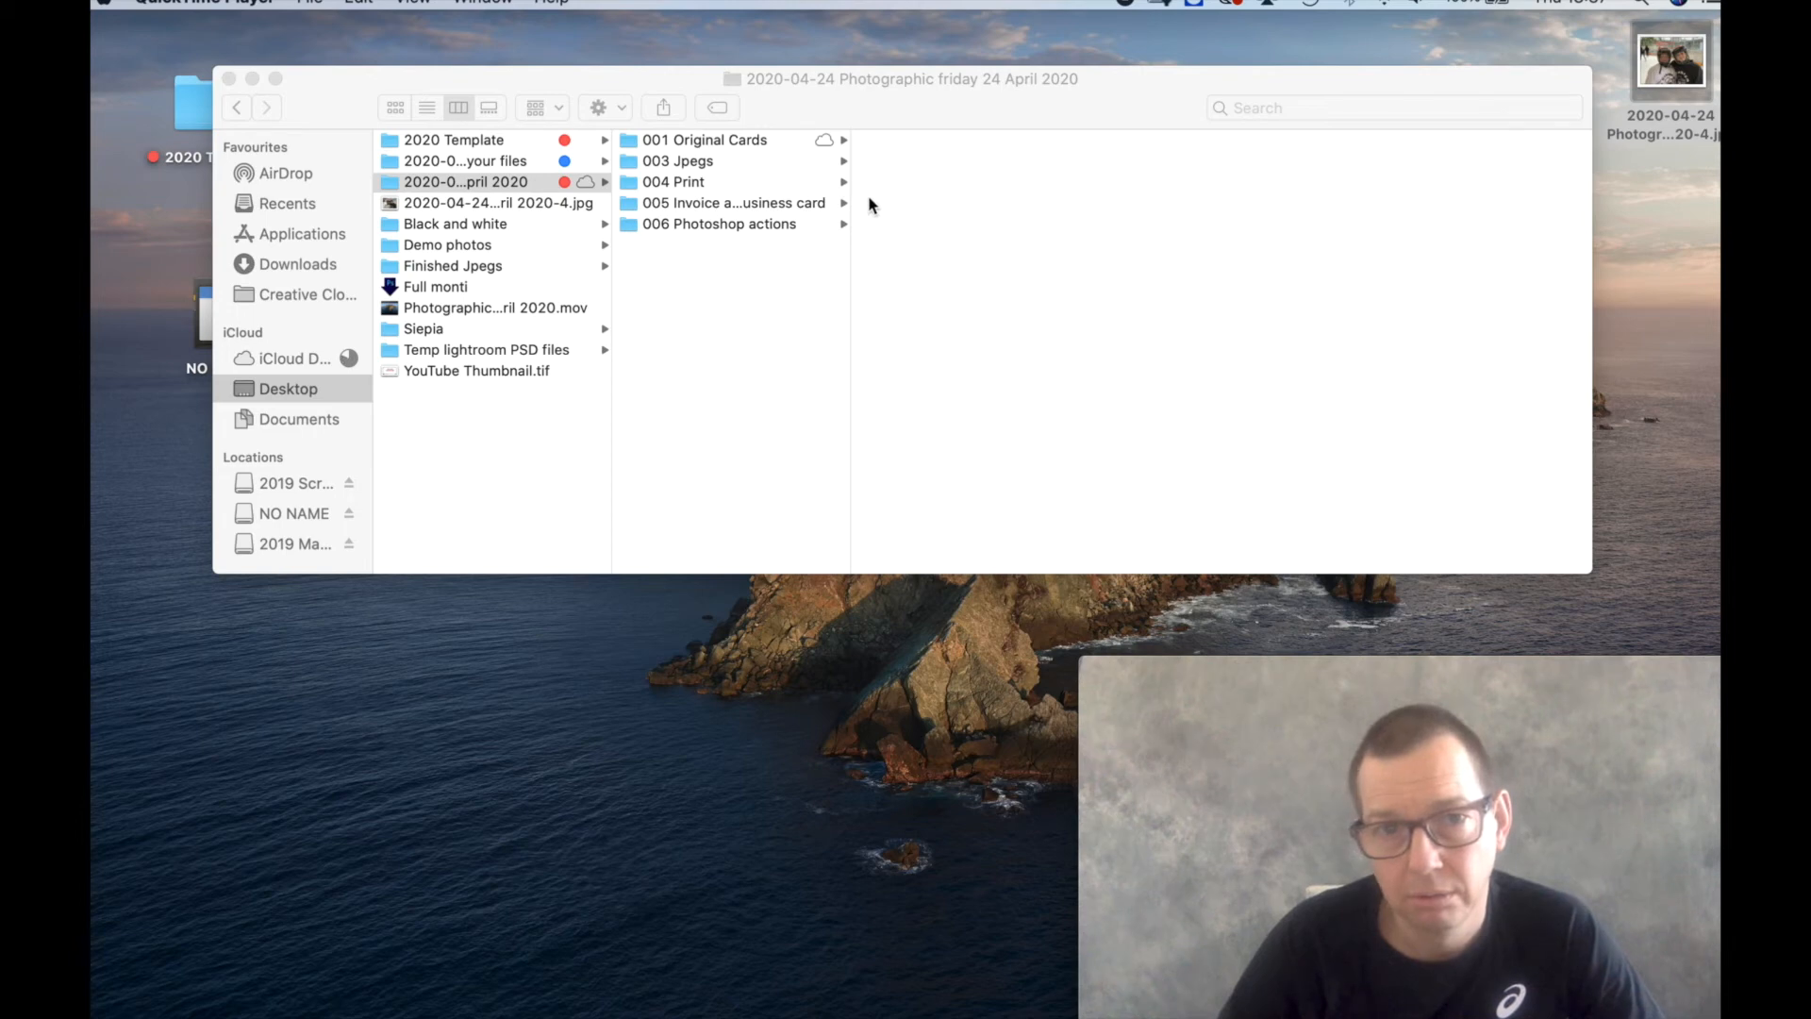
# Delete the 003 Jpegs folder from the 2020-04-24 Photographic friday 24 April 2020 job folder.
pyautogui.click(712, 140)
pyautogui.click(717, 156)
pyautogui.press('super+BackSpace')
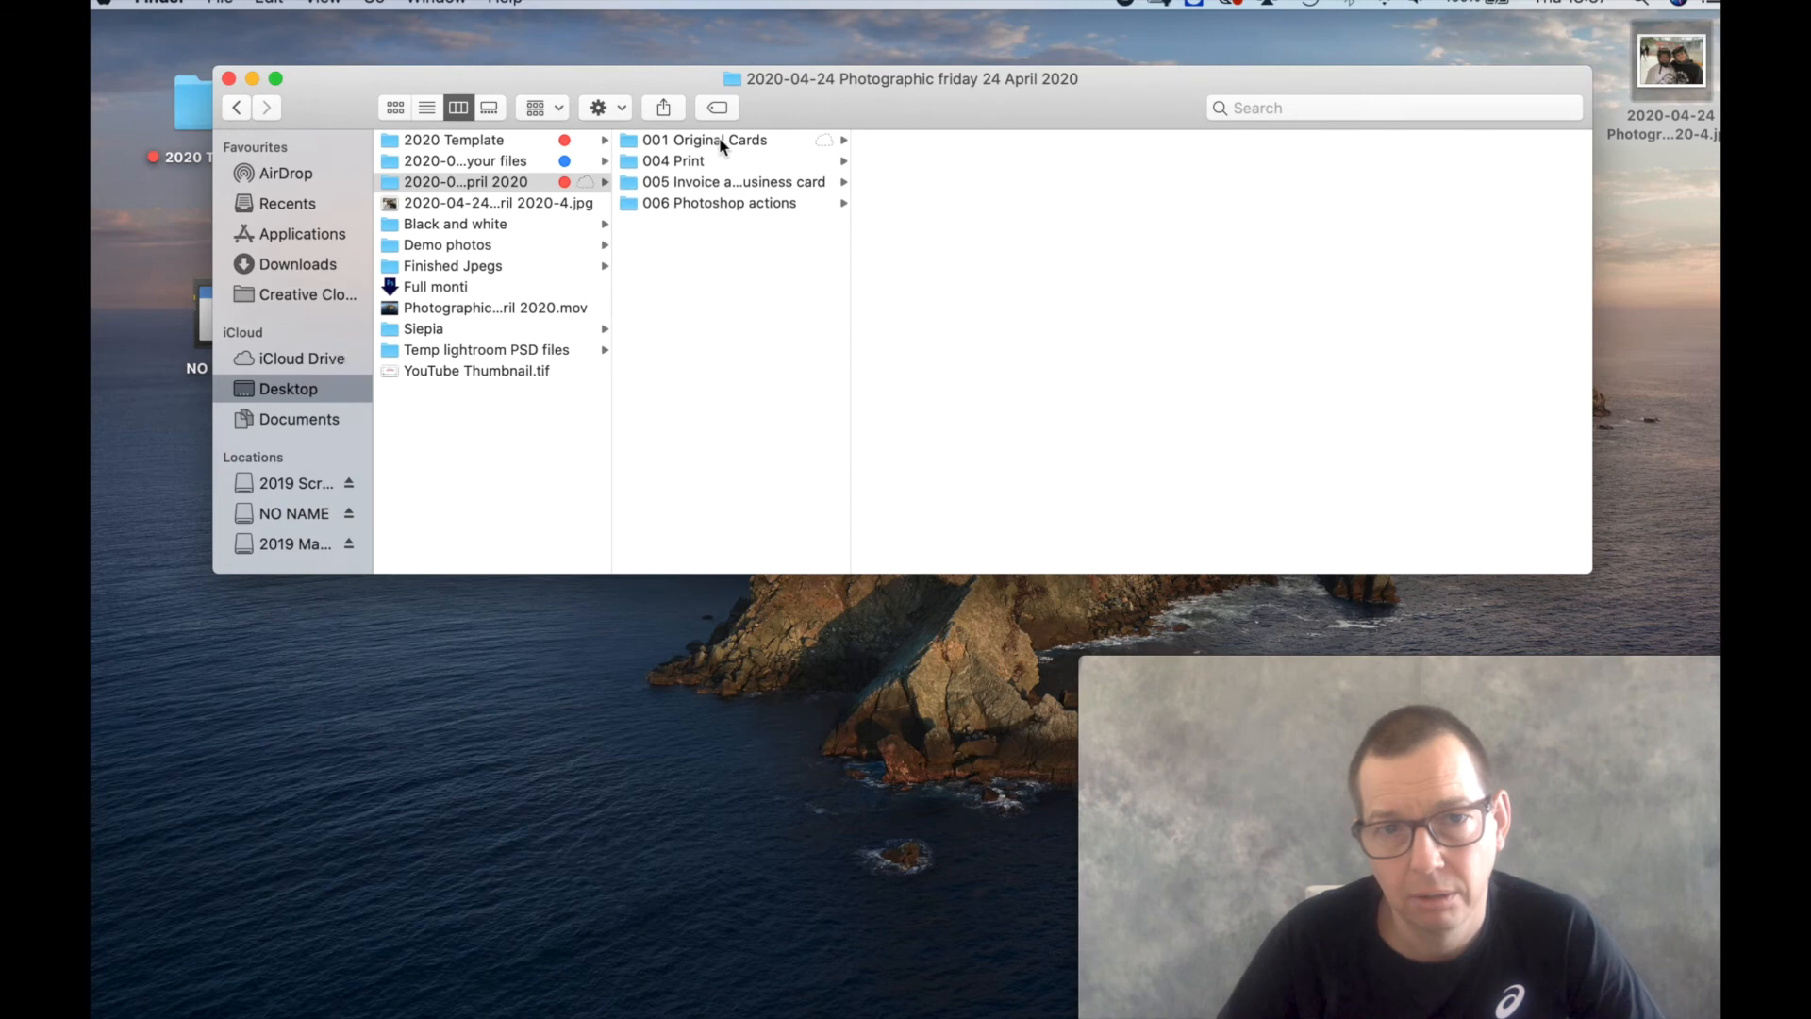
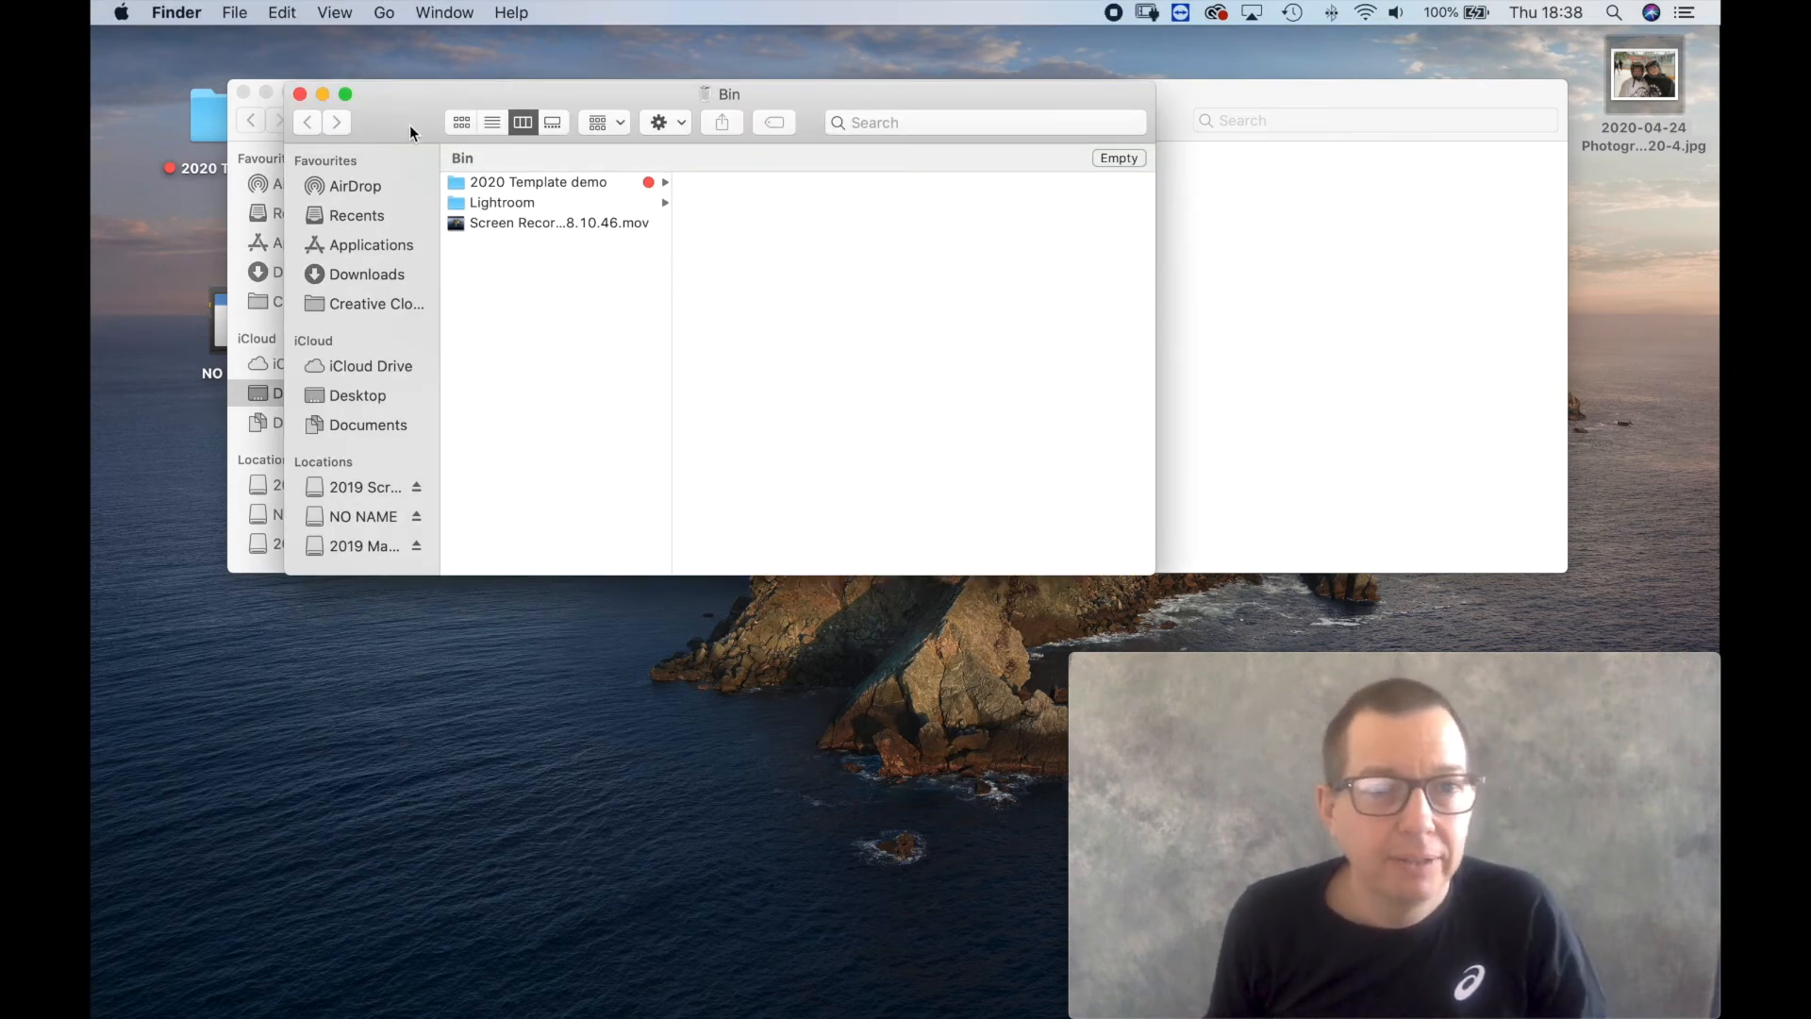
# Look through the Lightroom and 2020 Template demo folders in the Bin, including 002 Lightroom, and close the Bin window.
pyautogui.moveTo(411, 117); pyautogui.dragTo(444, 625)
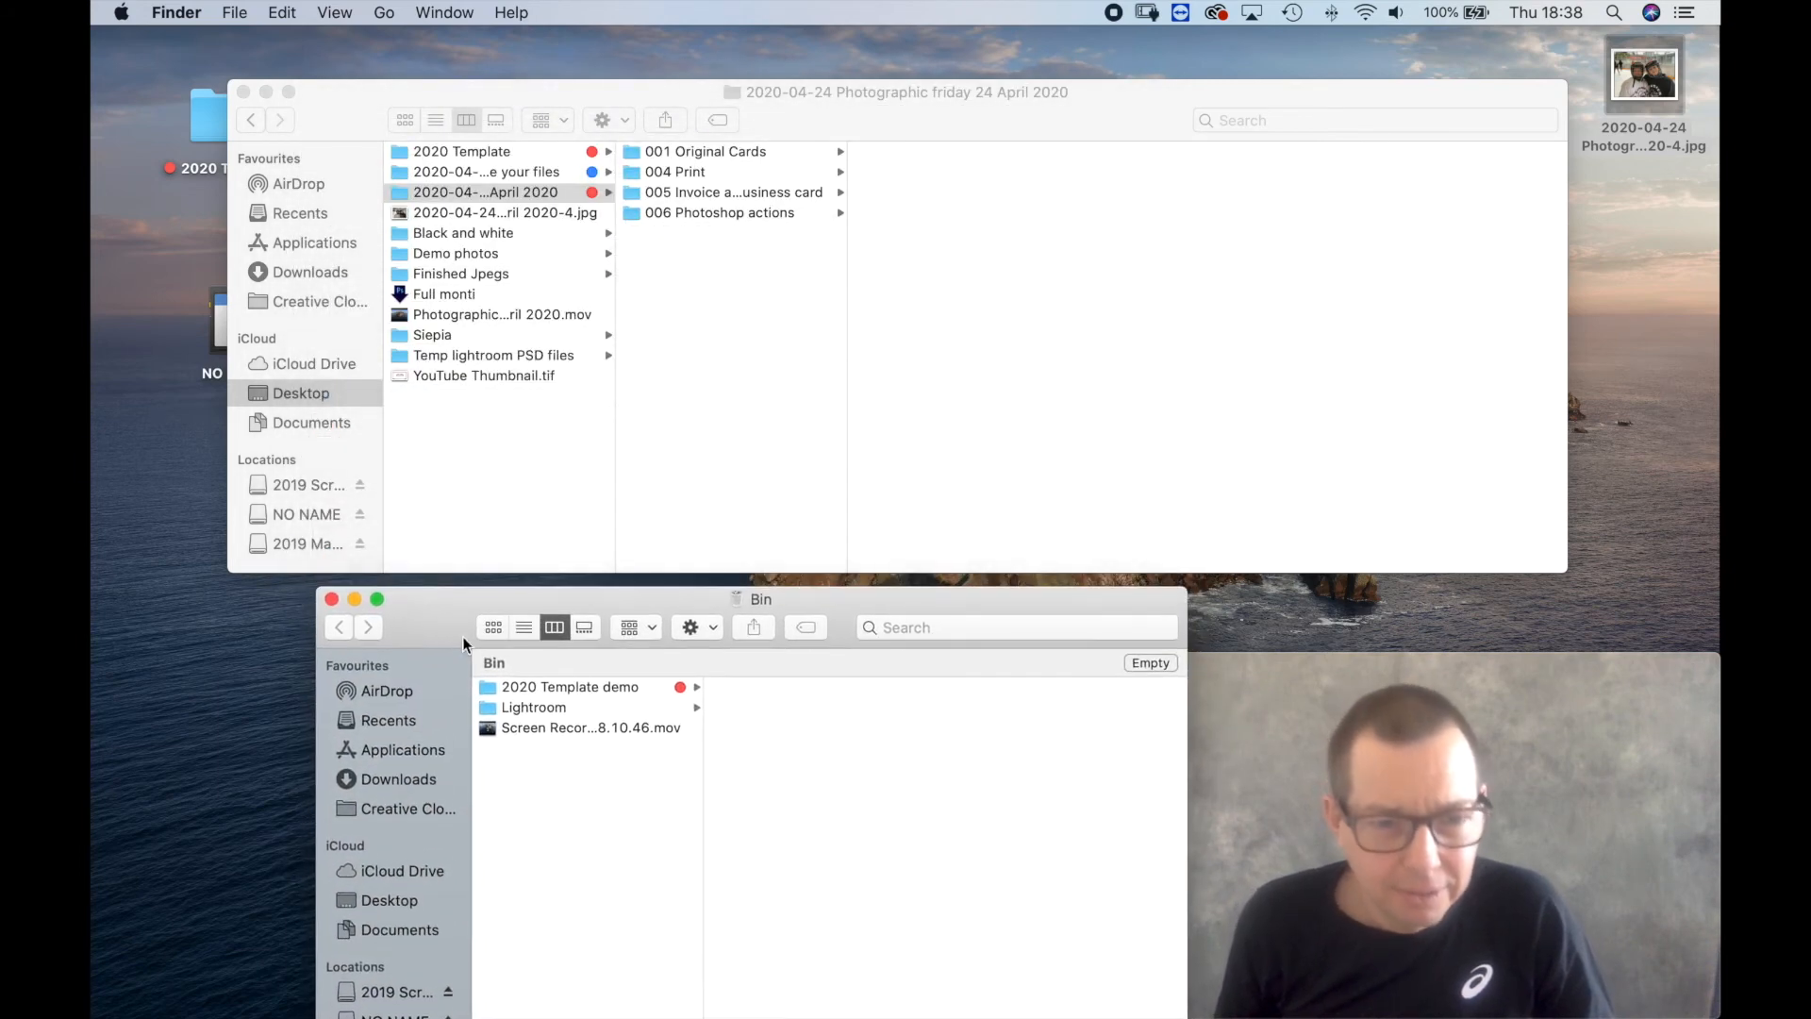
pyautogui.moveTo(526, 704); pyautogui.dragTo(536, 695)
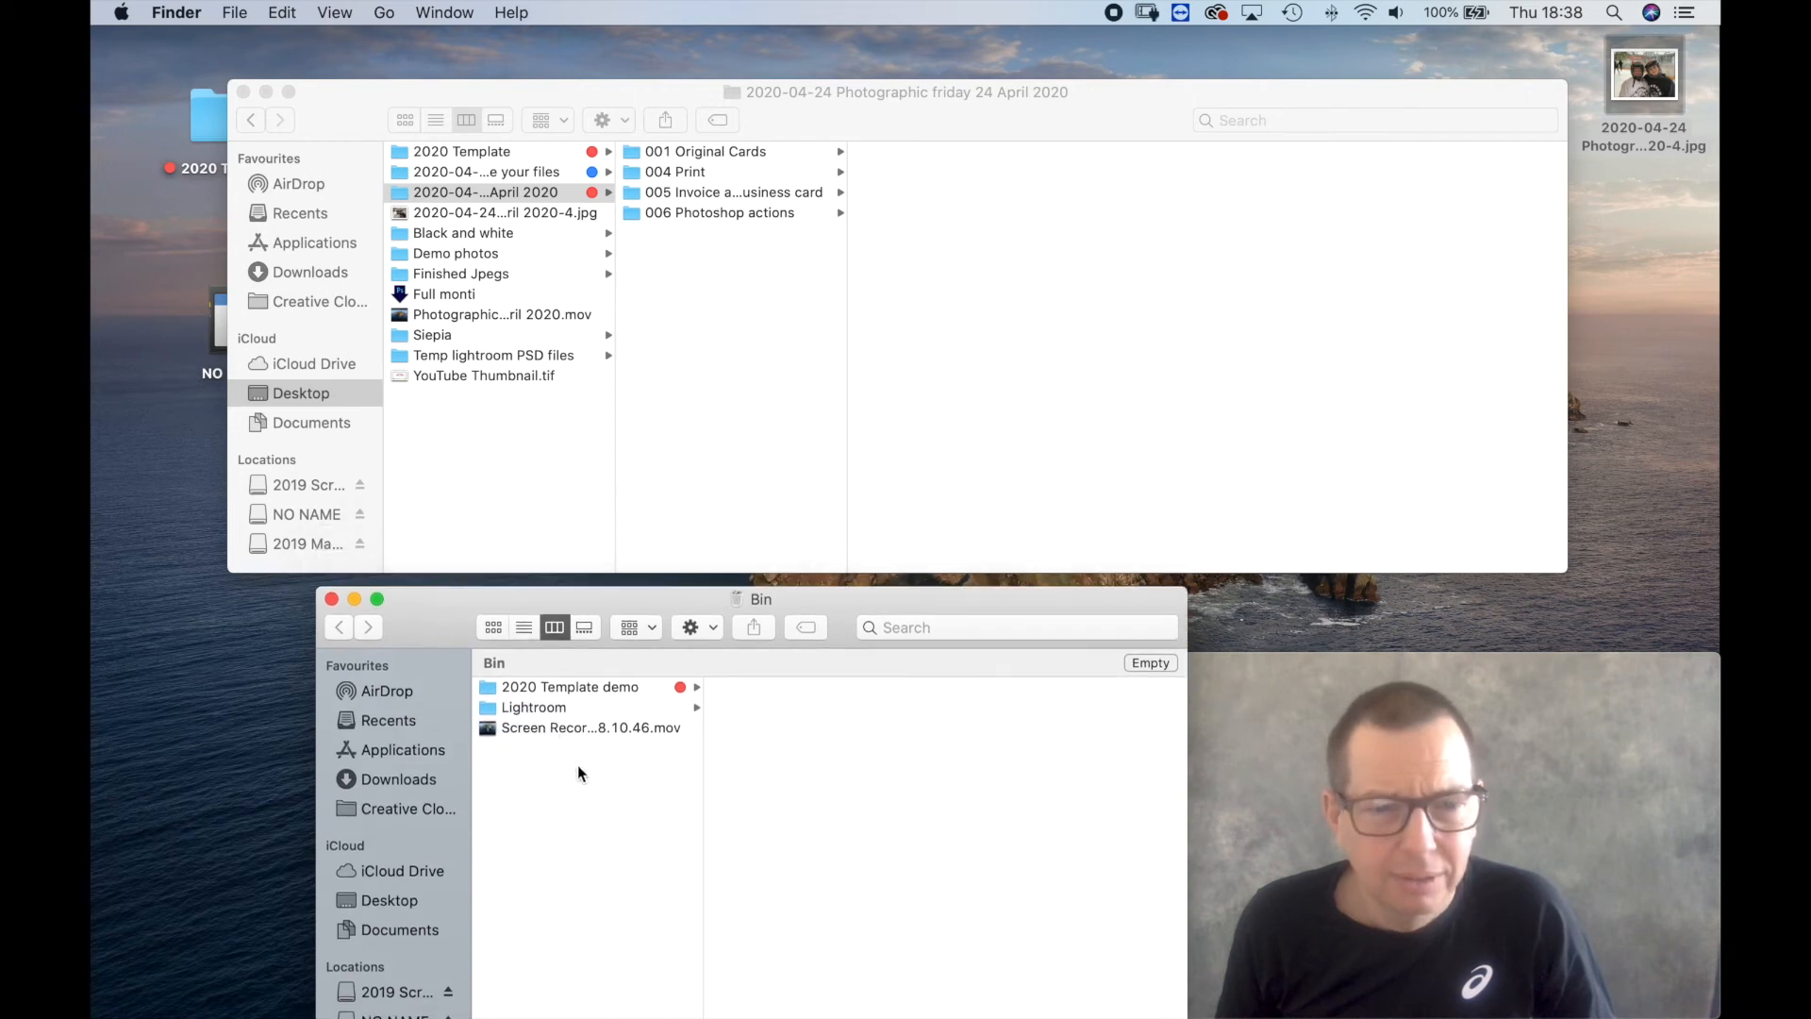
pyautogui.click(542, 710)
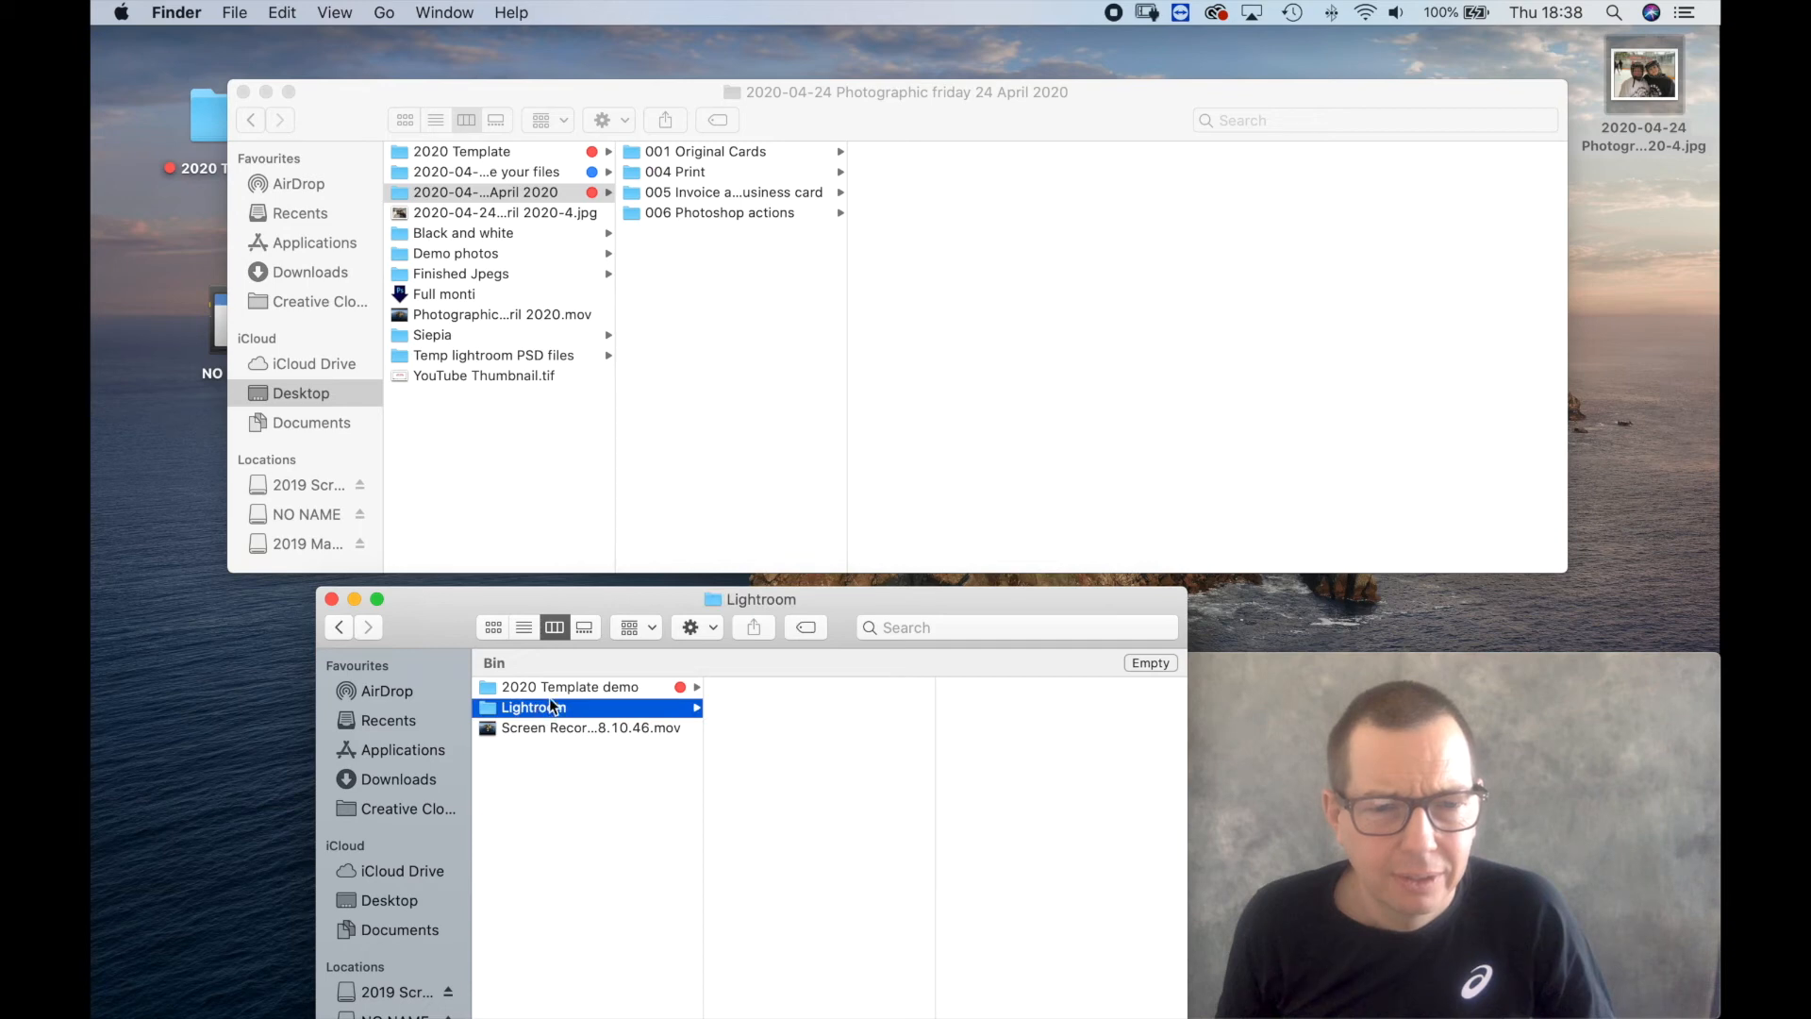
pyautogui.click(546, 687)
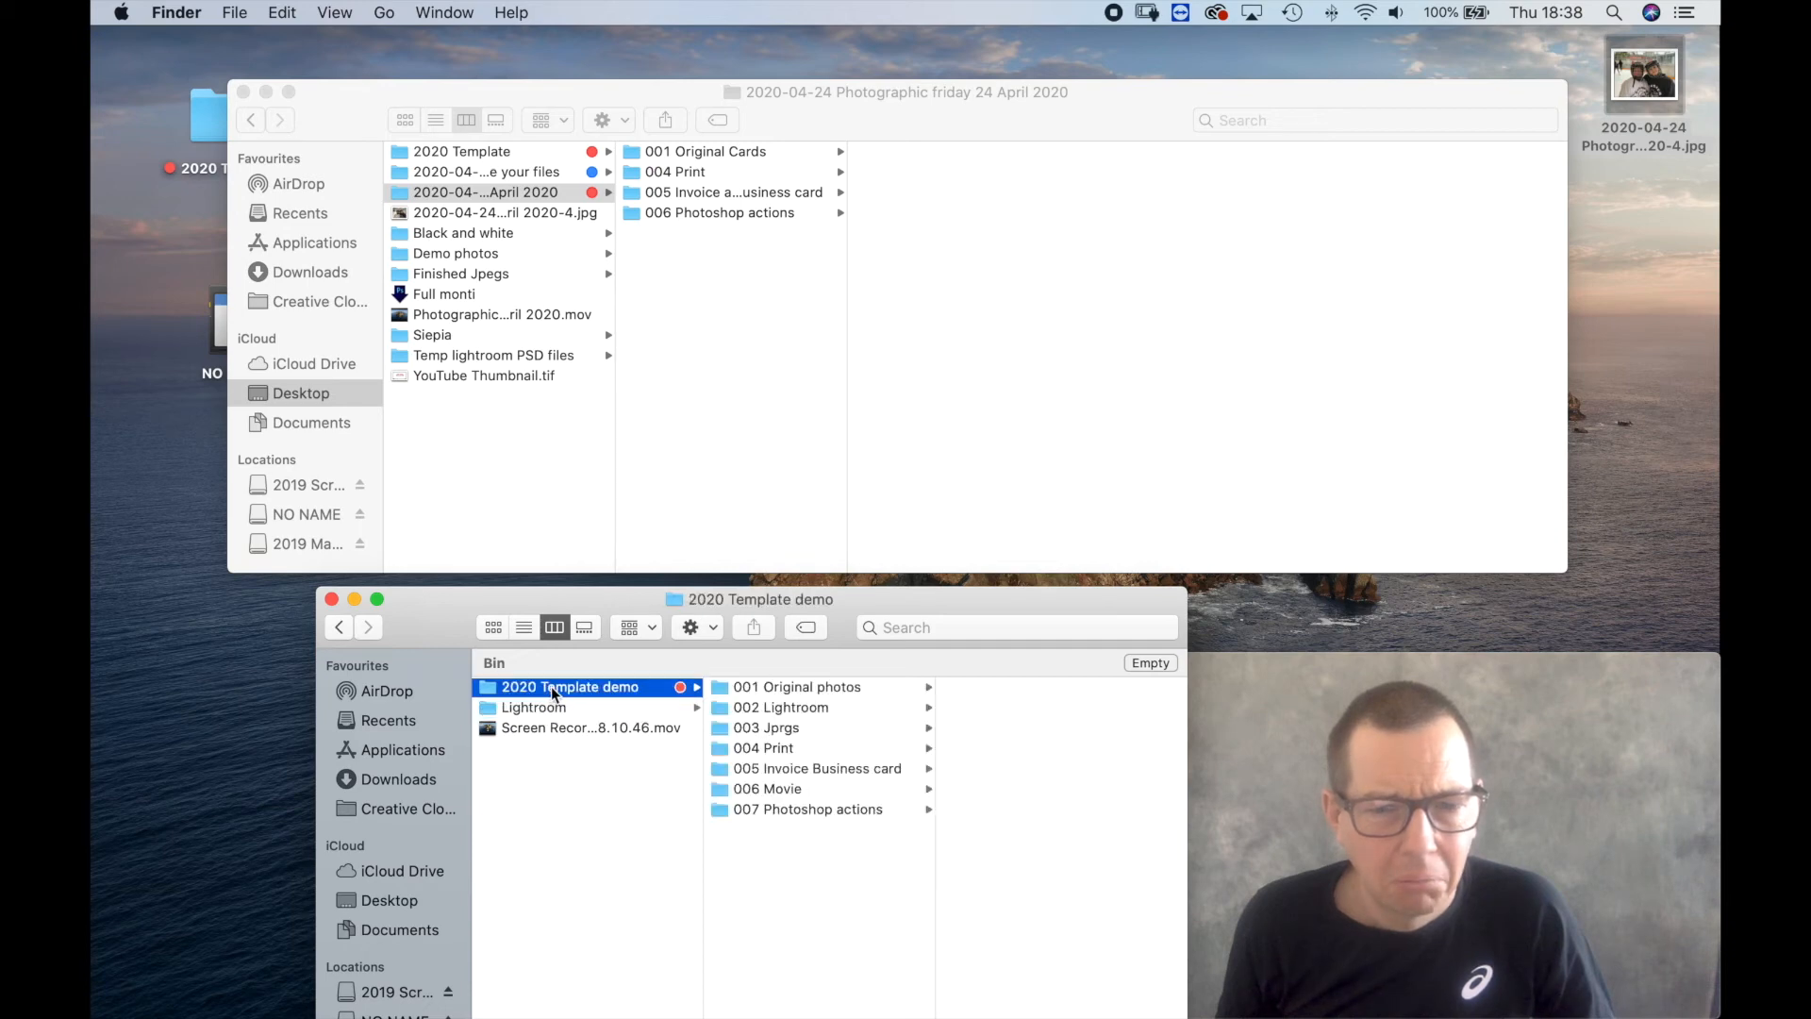
pyautogui.click(795, 709)
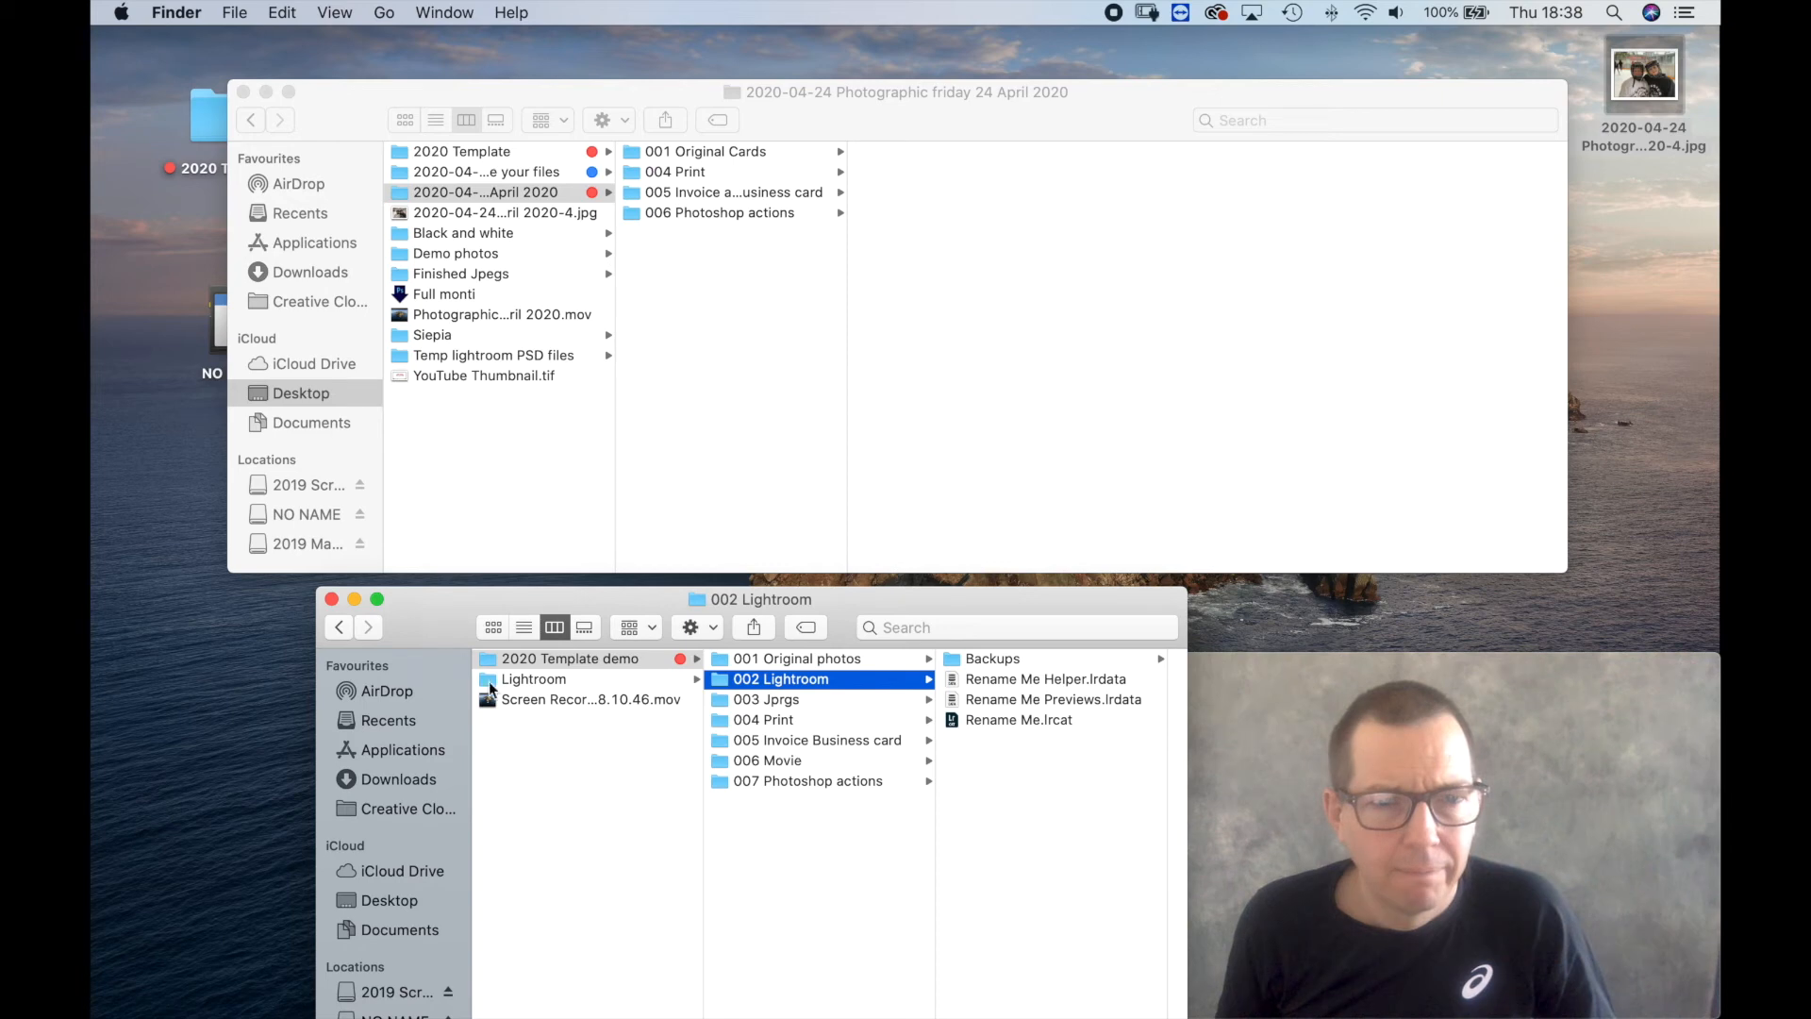
pyautogui.moveTo(419, 613); pyautogui.dragTo(433, 629)
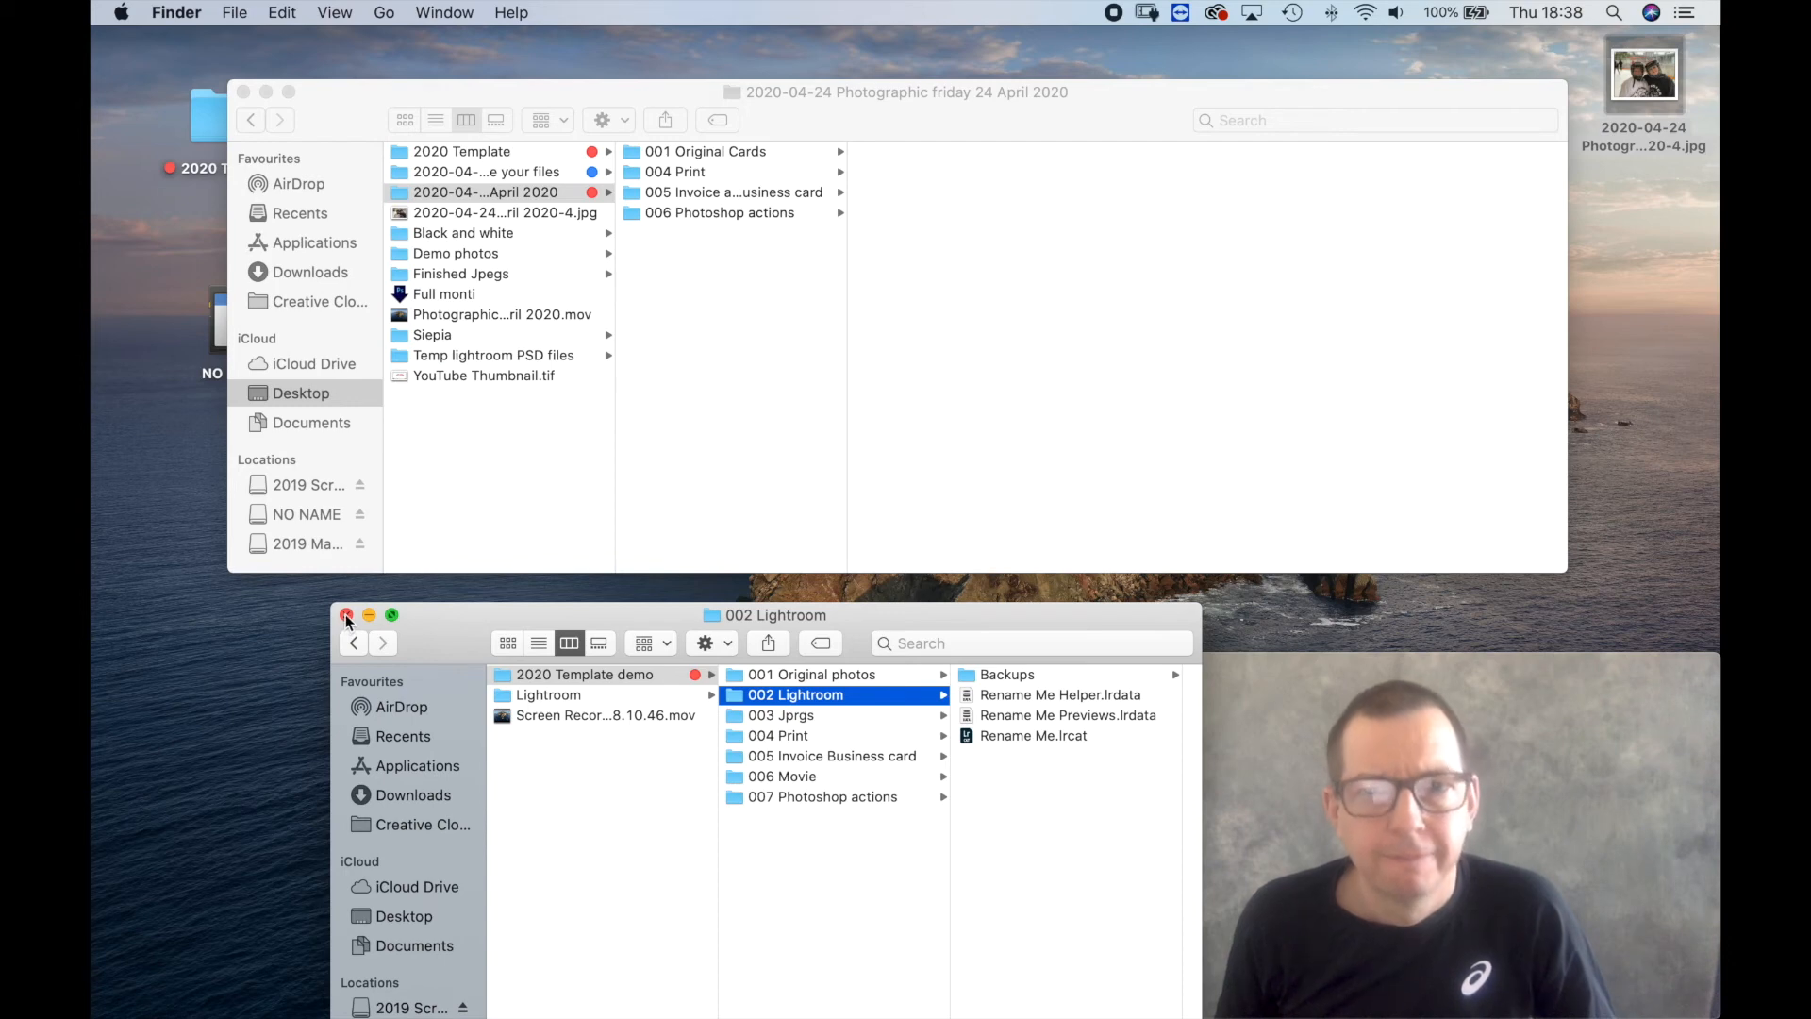
pyautogui.click(346, 615)
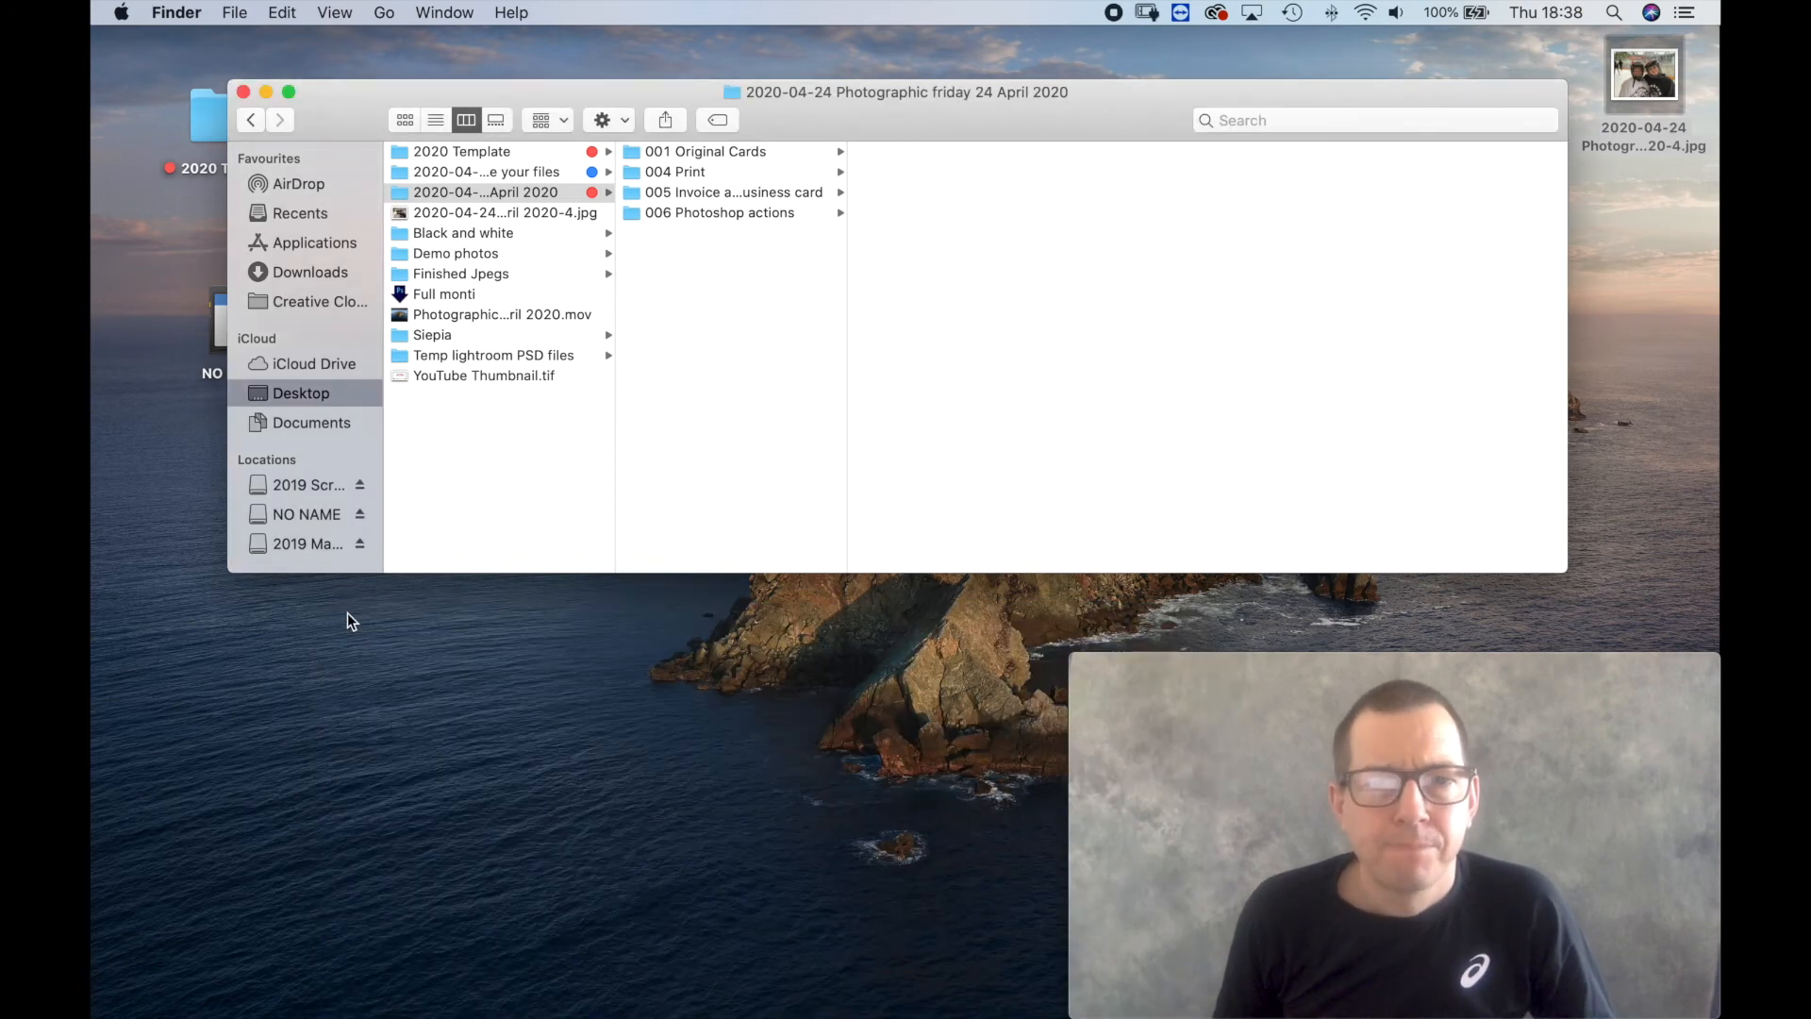
# Undo the two folder deletions to restore 003 Jpegs and 002 Lightroom in the job folder, and show the contents of 002 Lightroom.
pyautogui.click(716, 300)
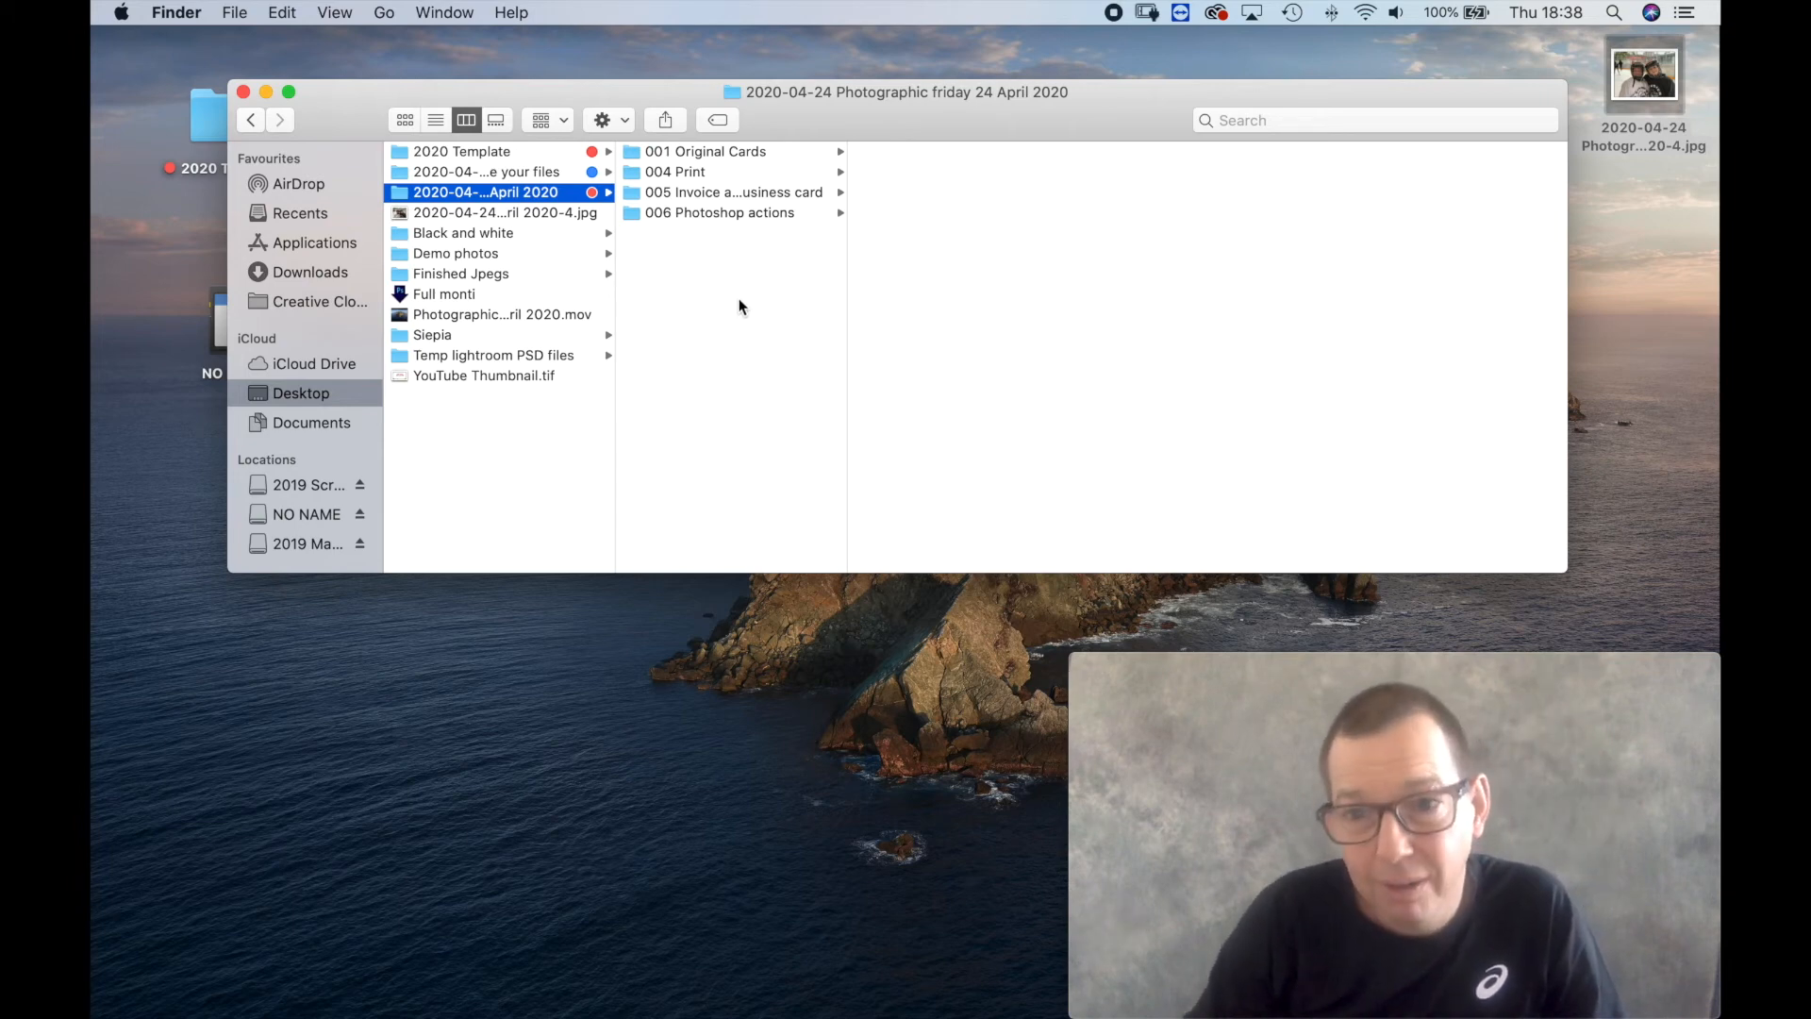
pyautogui.press('super+z')
pyautogui.press('super+z')
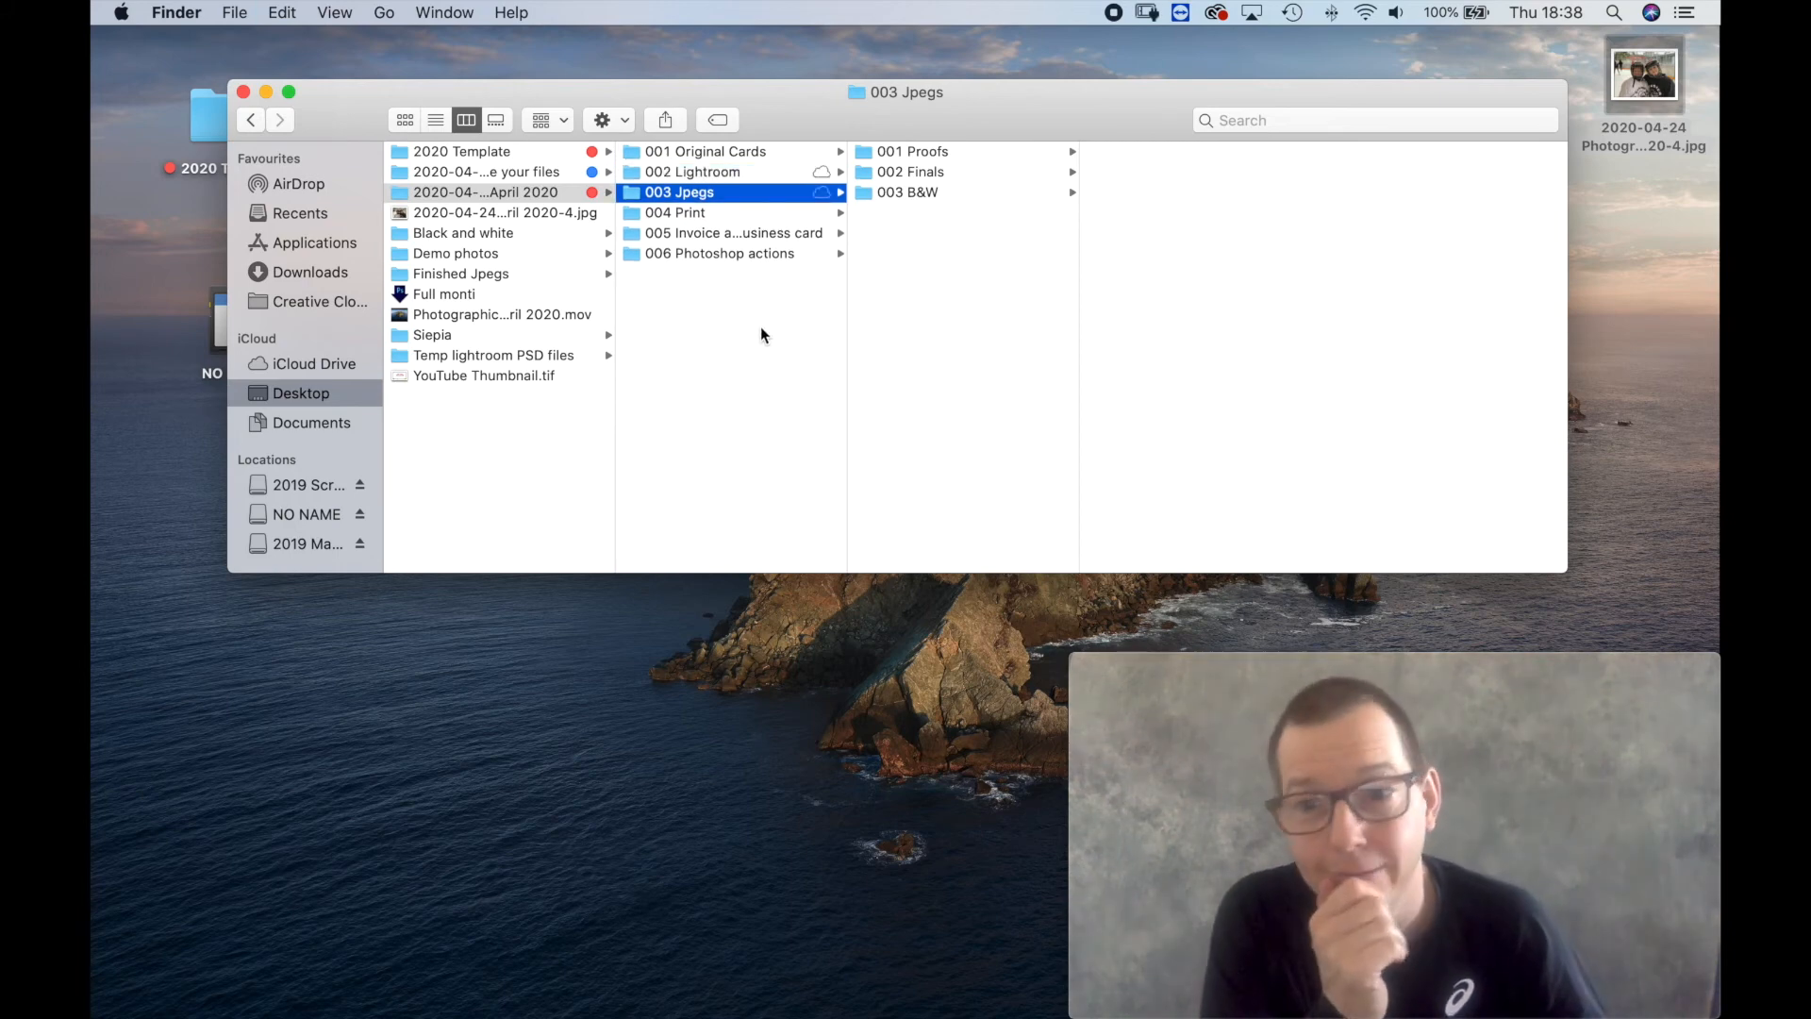
pyautogui.click(707, 173)
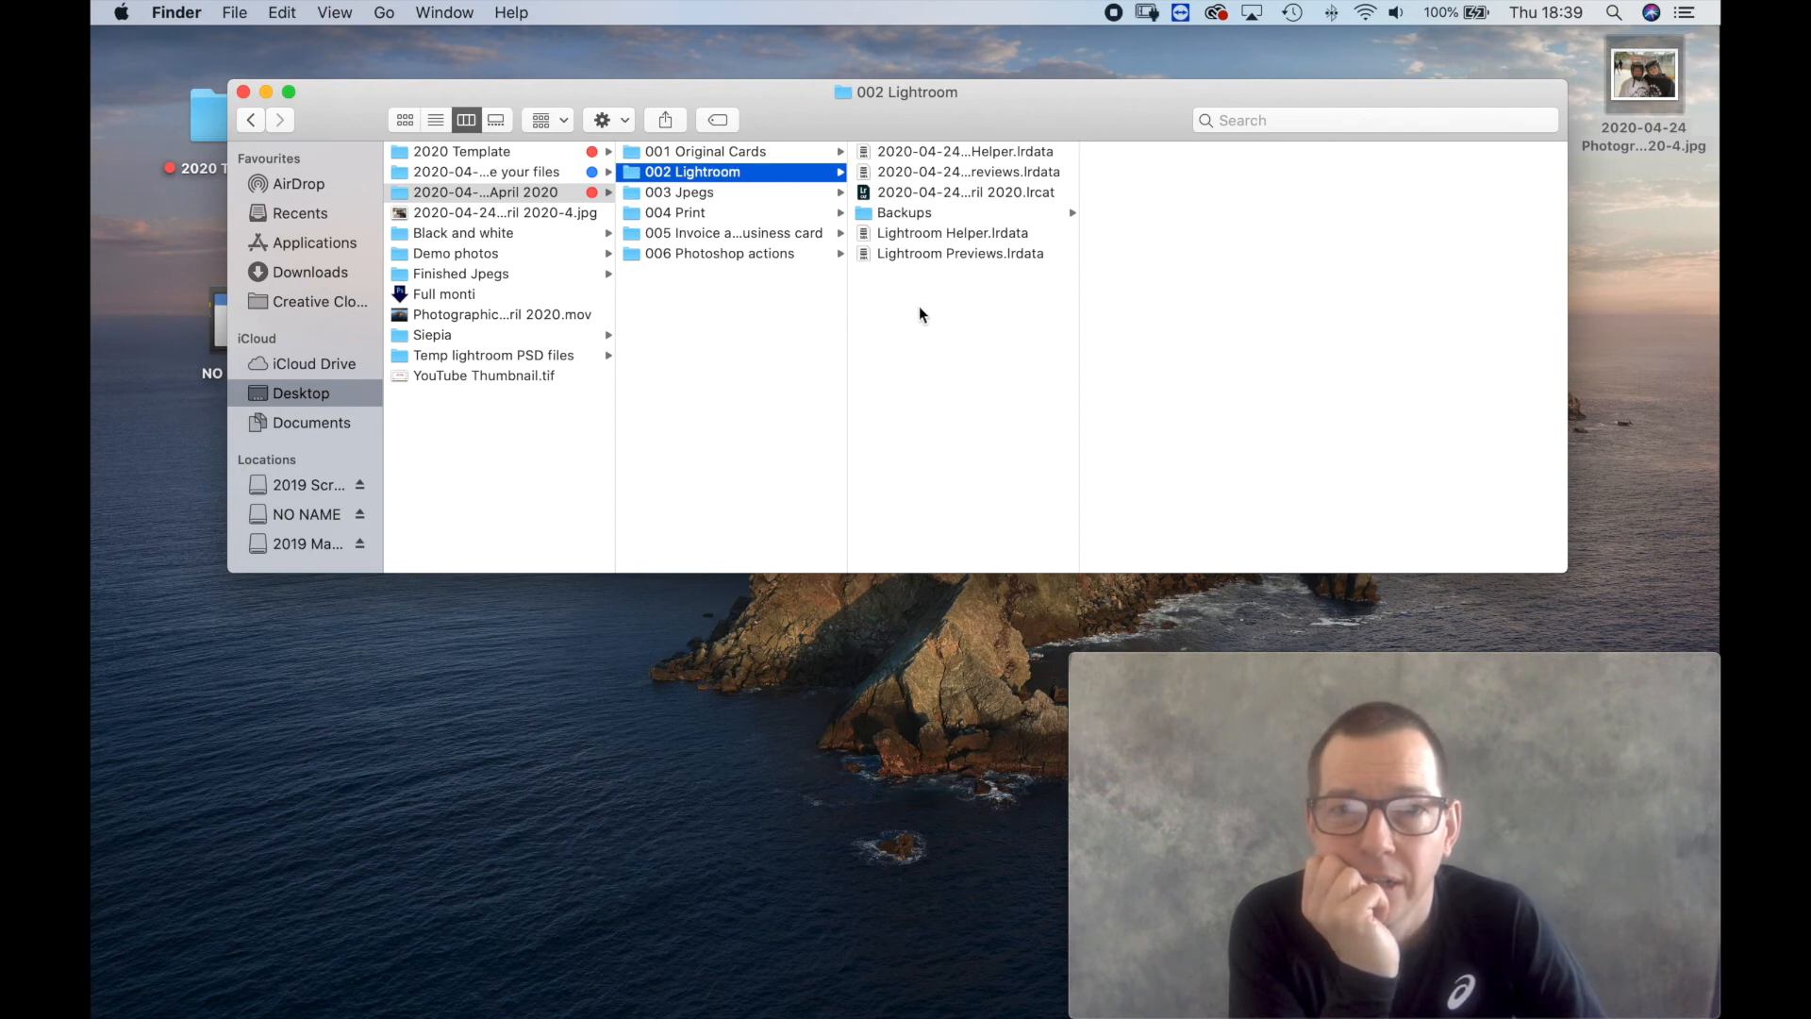
# Move the photo ending in 2020-4.jpg from the desktop back into the D800 folder under 001 Original Cards.
pyautogui.click(717, 153)
pyautogui.click(910, 154)
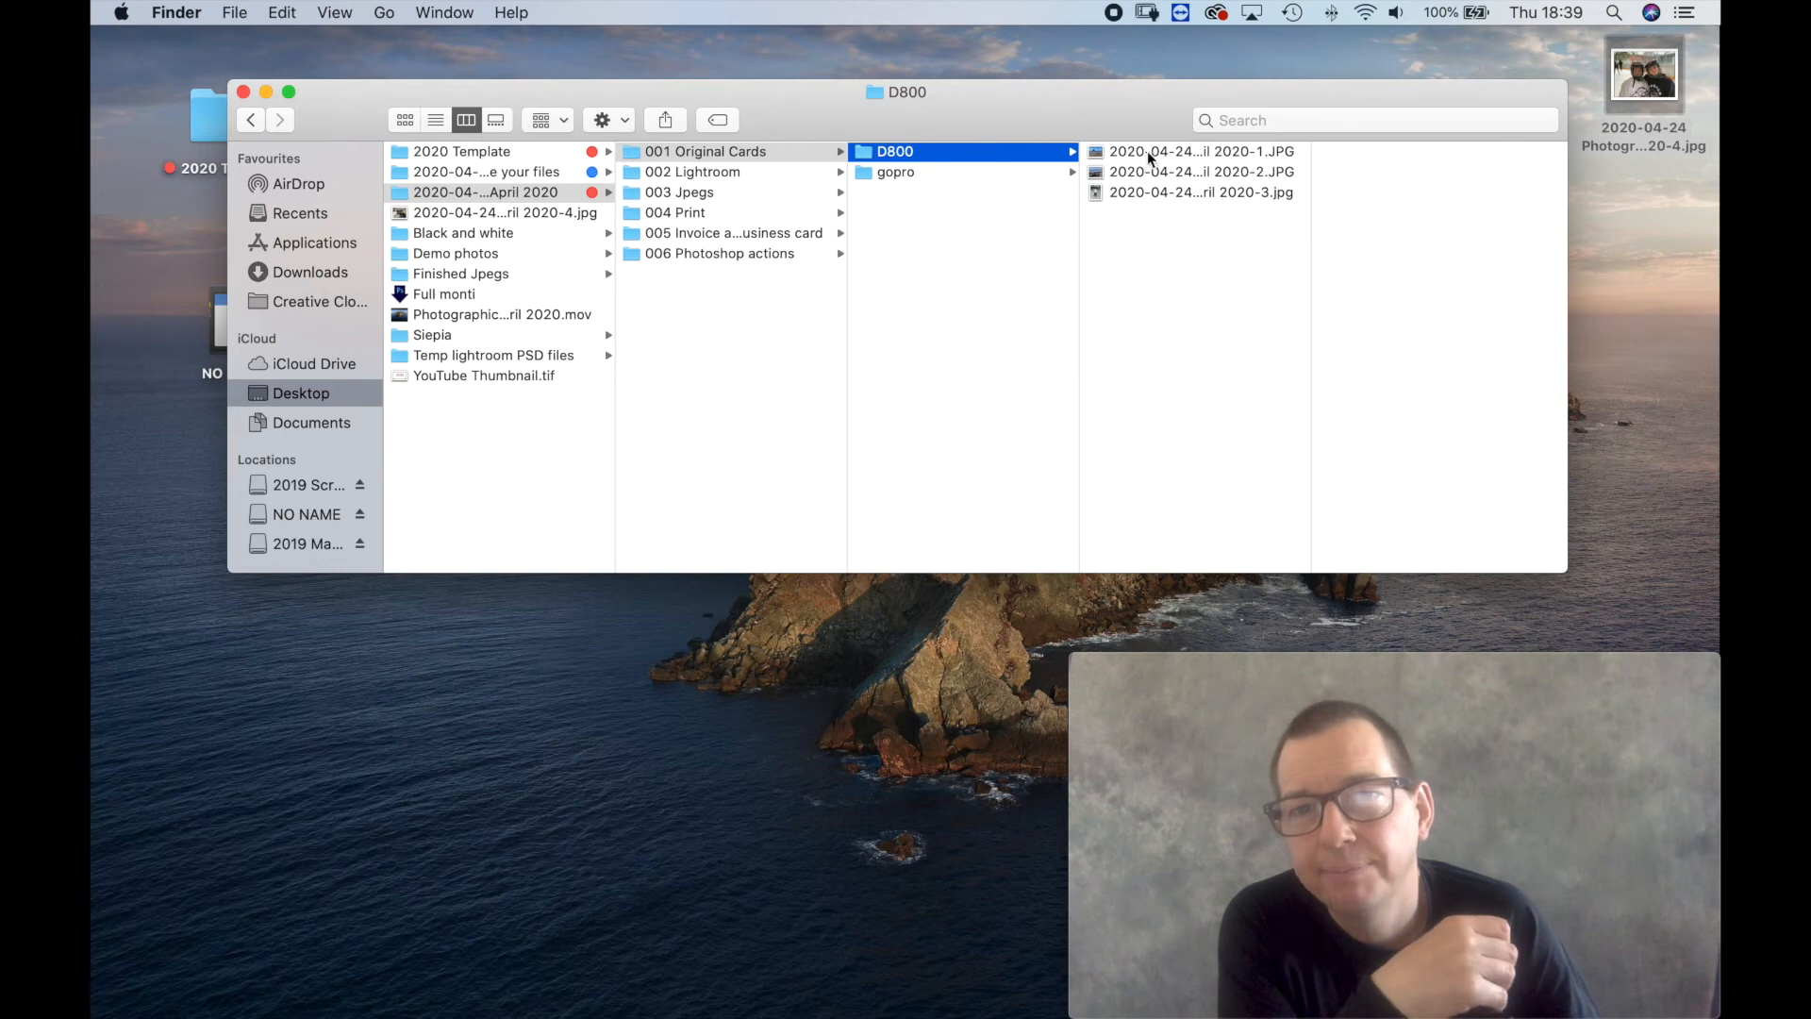
pyautogui.moveTo(1640, 87); pyautogui.dragTo(1162, 325)
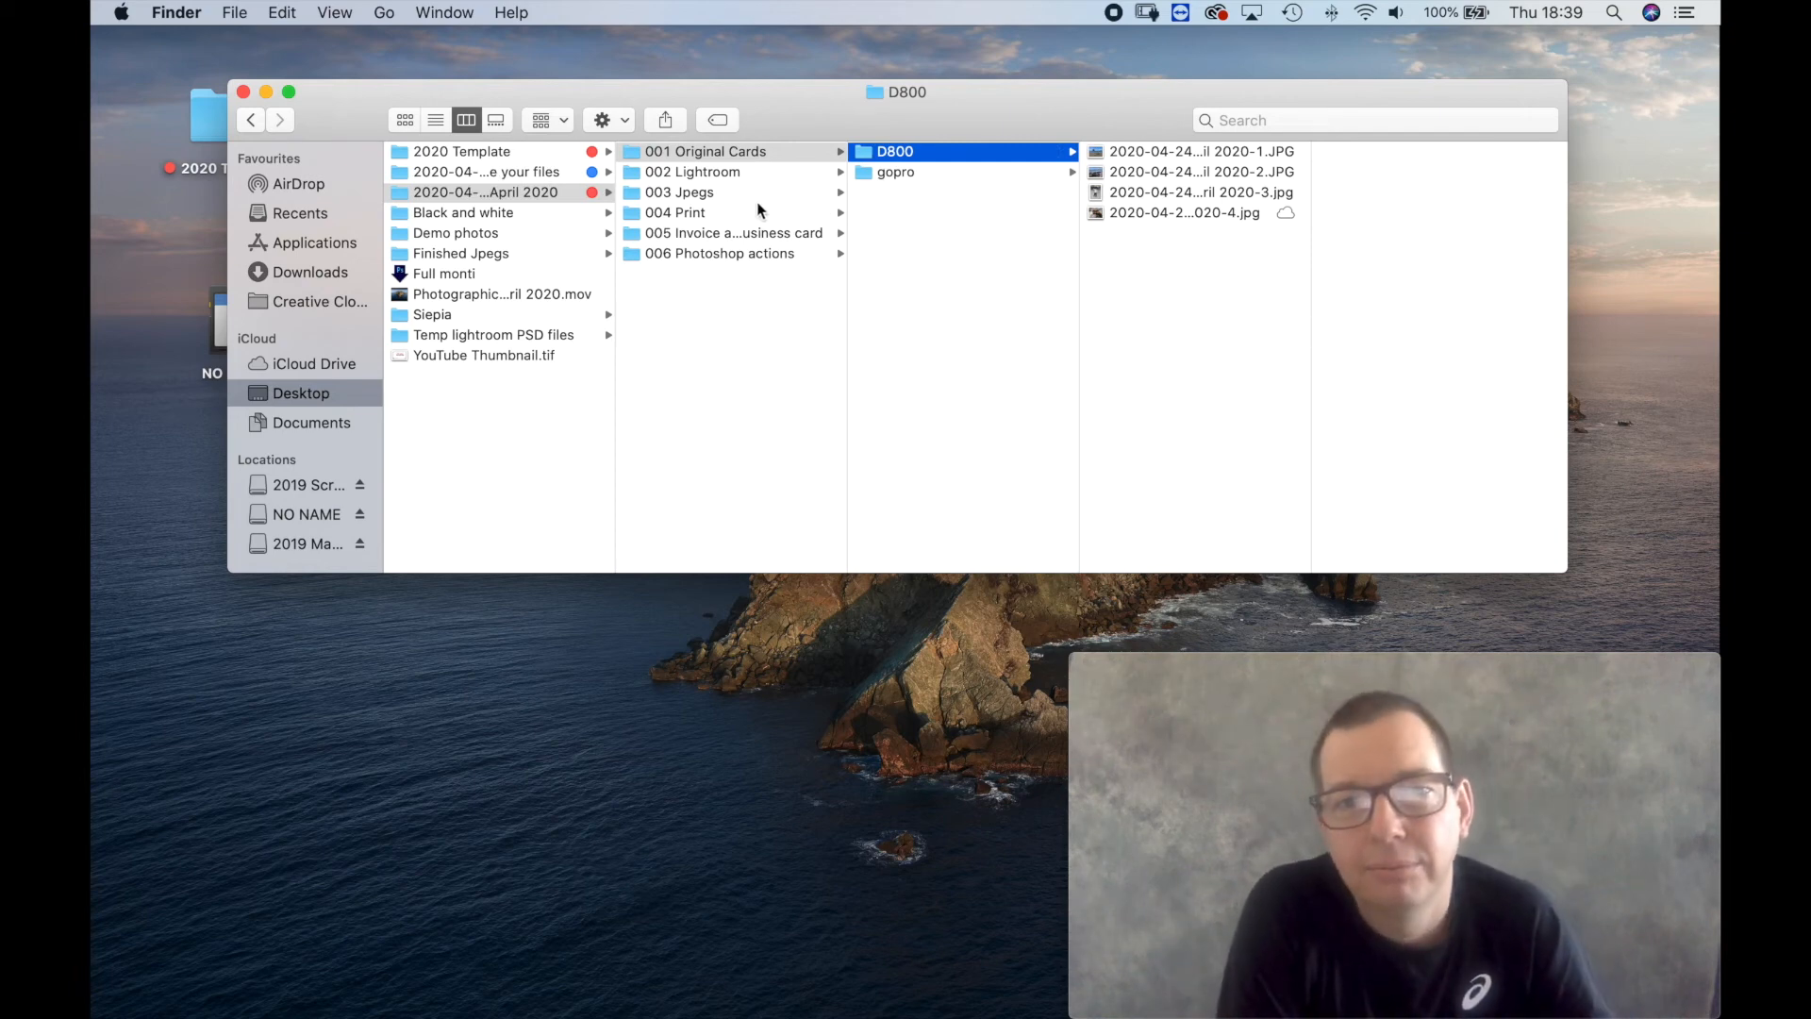
# Open the job's .lrcat catalog from 002 Lightroom, quit Lightroom Classic with a catalog backup, and close the Finder window.
pyautogui.click(709, 173)
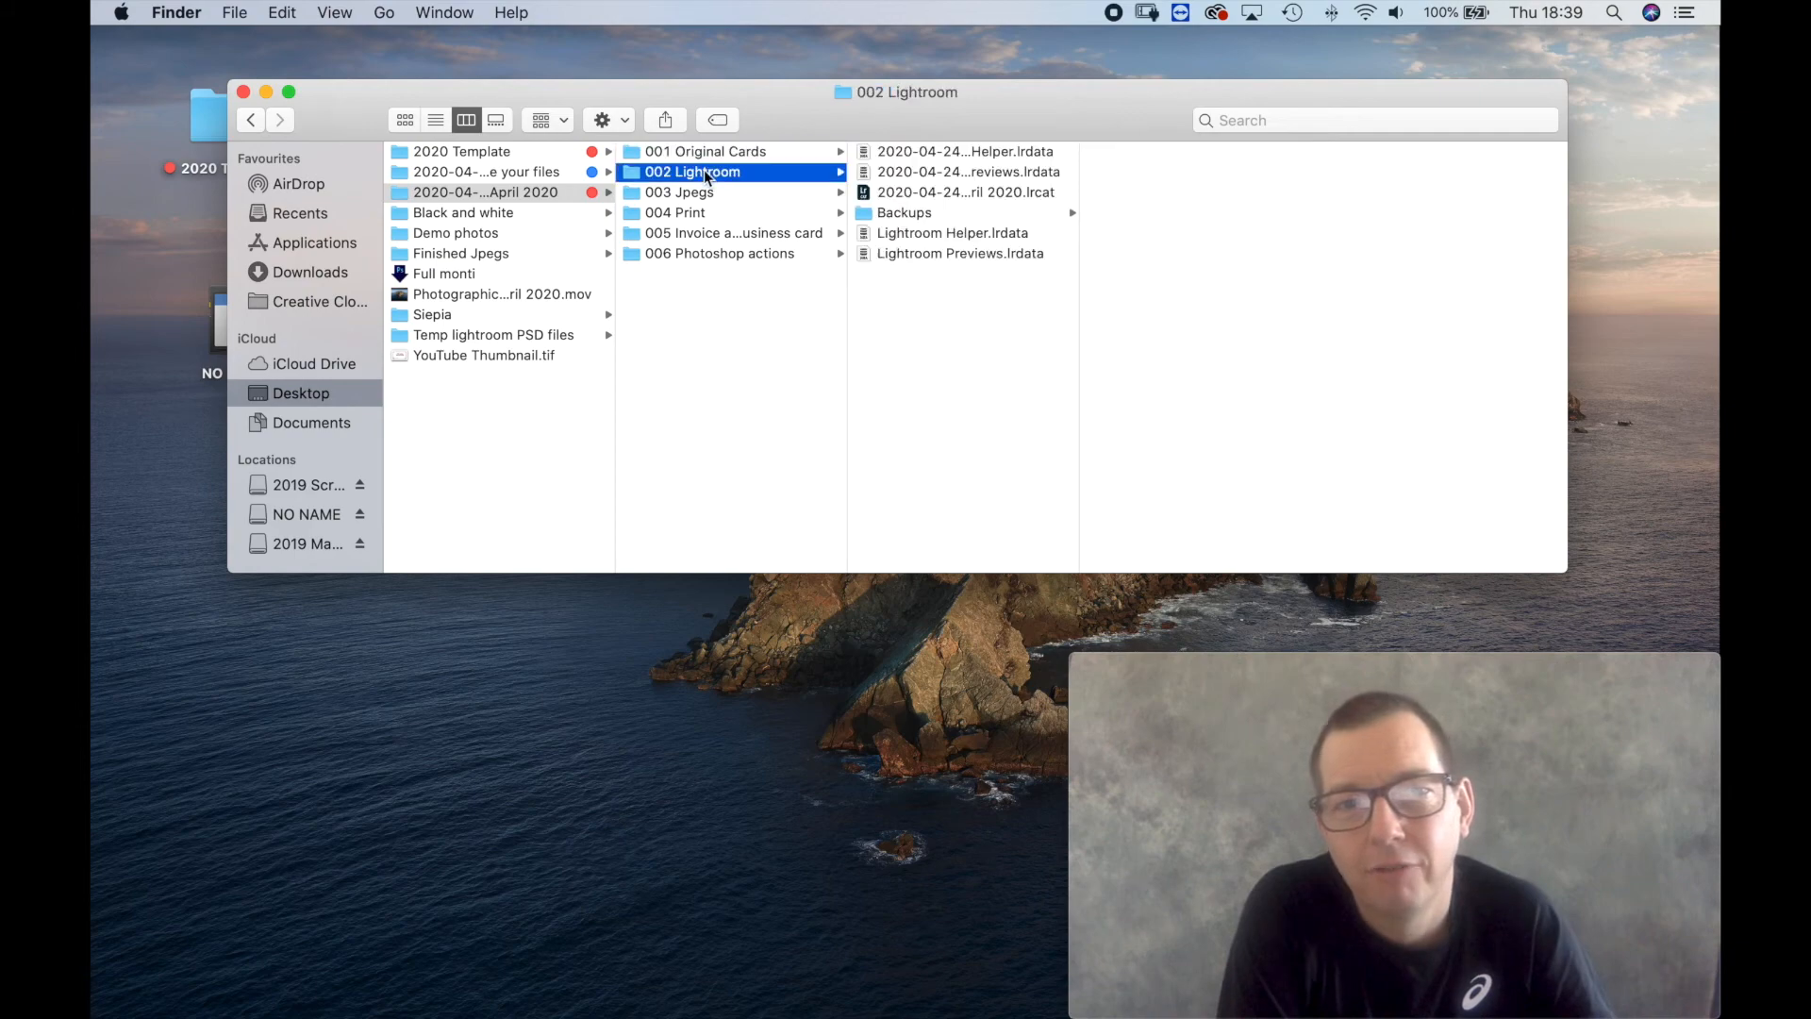
pyautogui.click(908, 193)
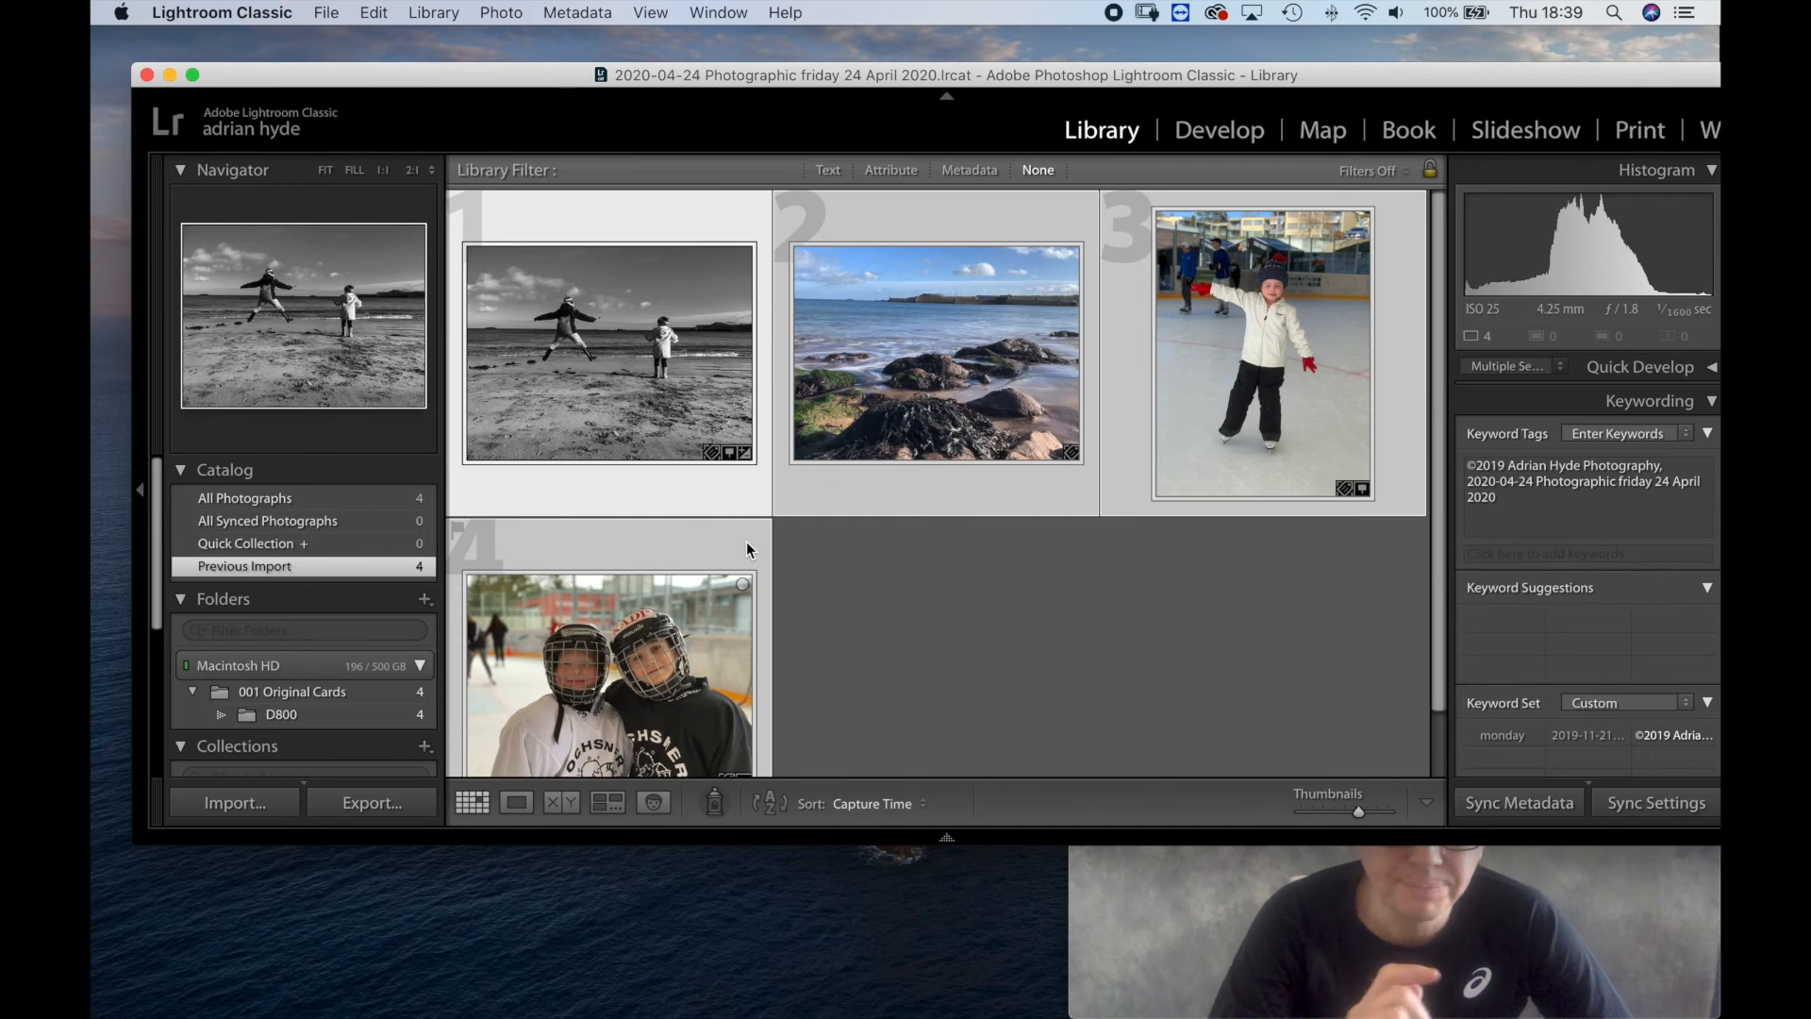
pyautogui.moveTo(270, 84); pyautogui.dragTo(276, 86)
pyautogui.press('super+q')
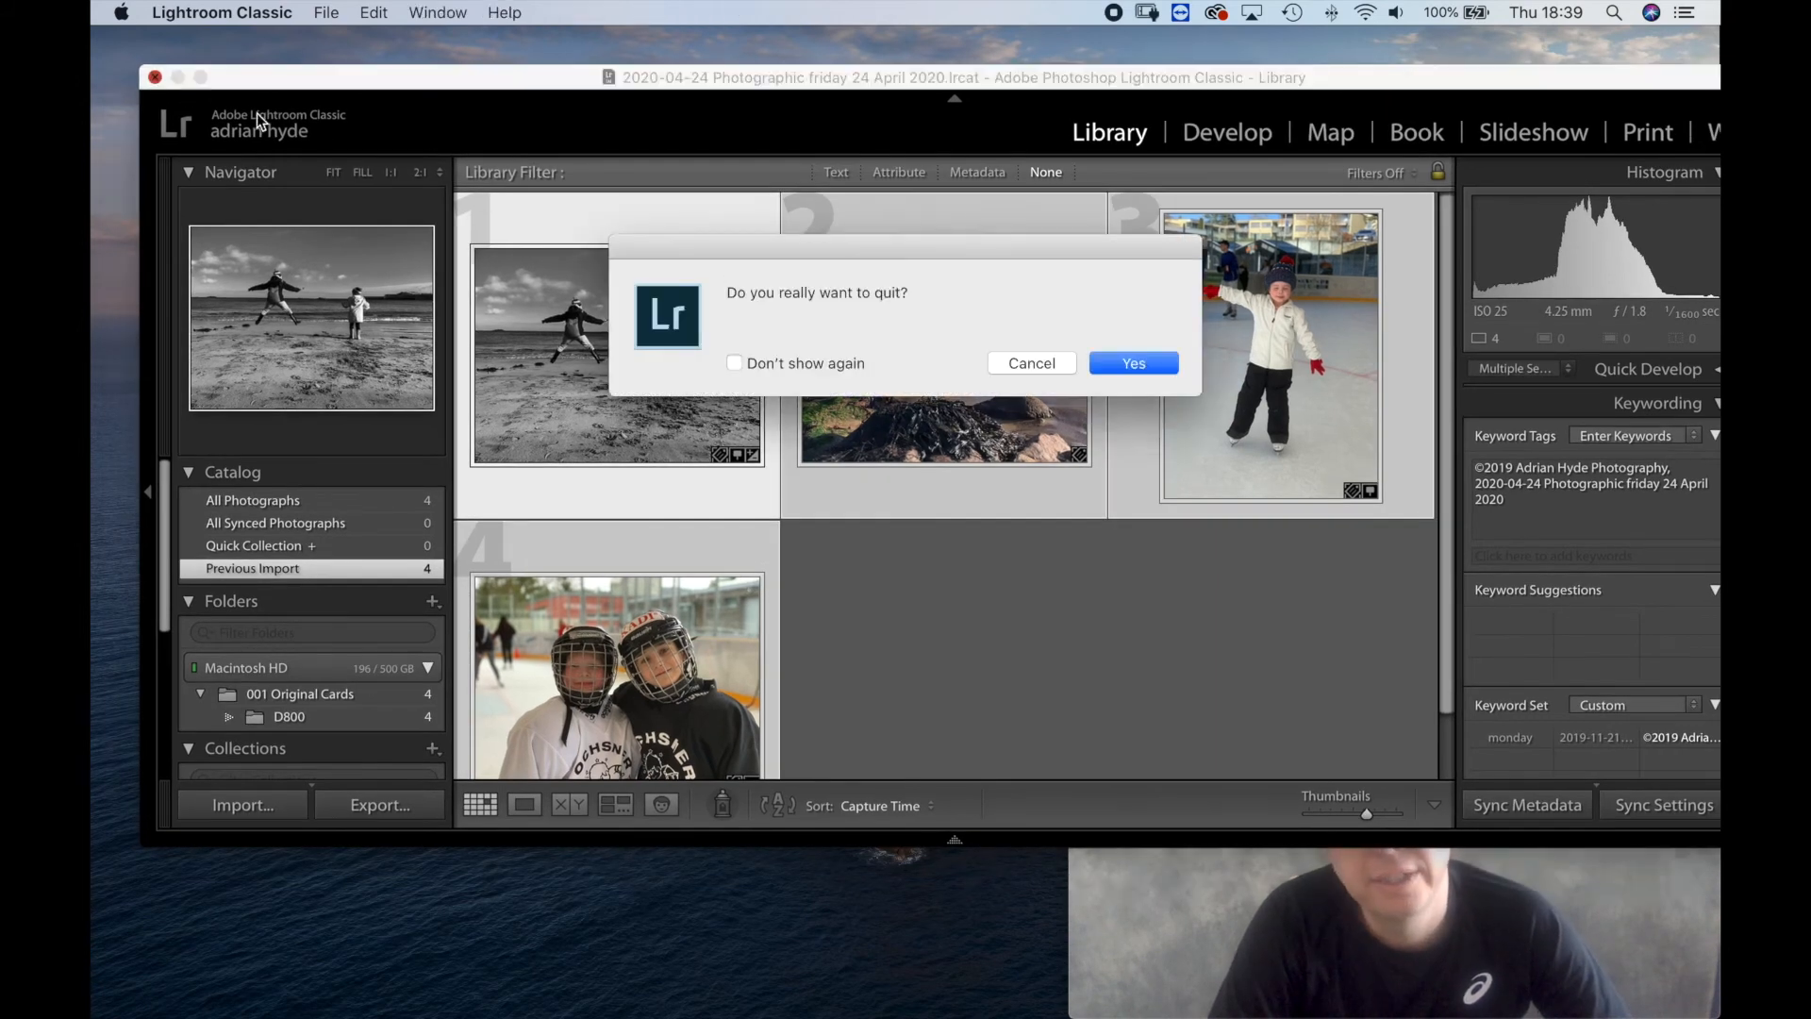
pyautogui.click(1135, 368)
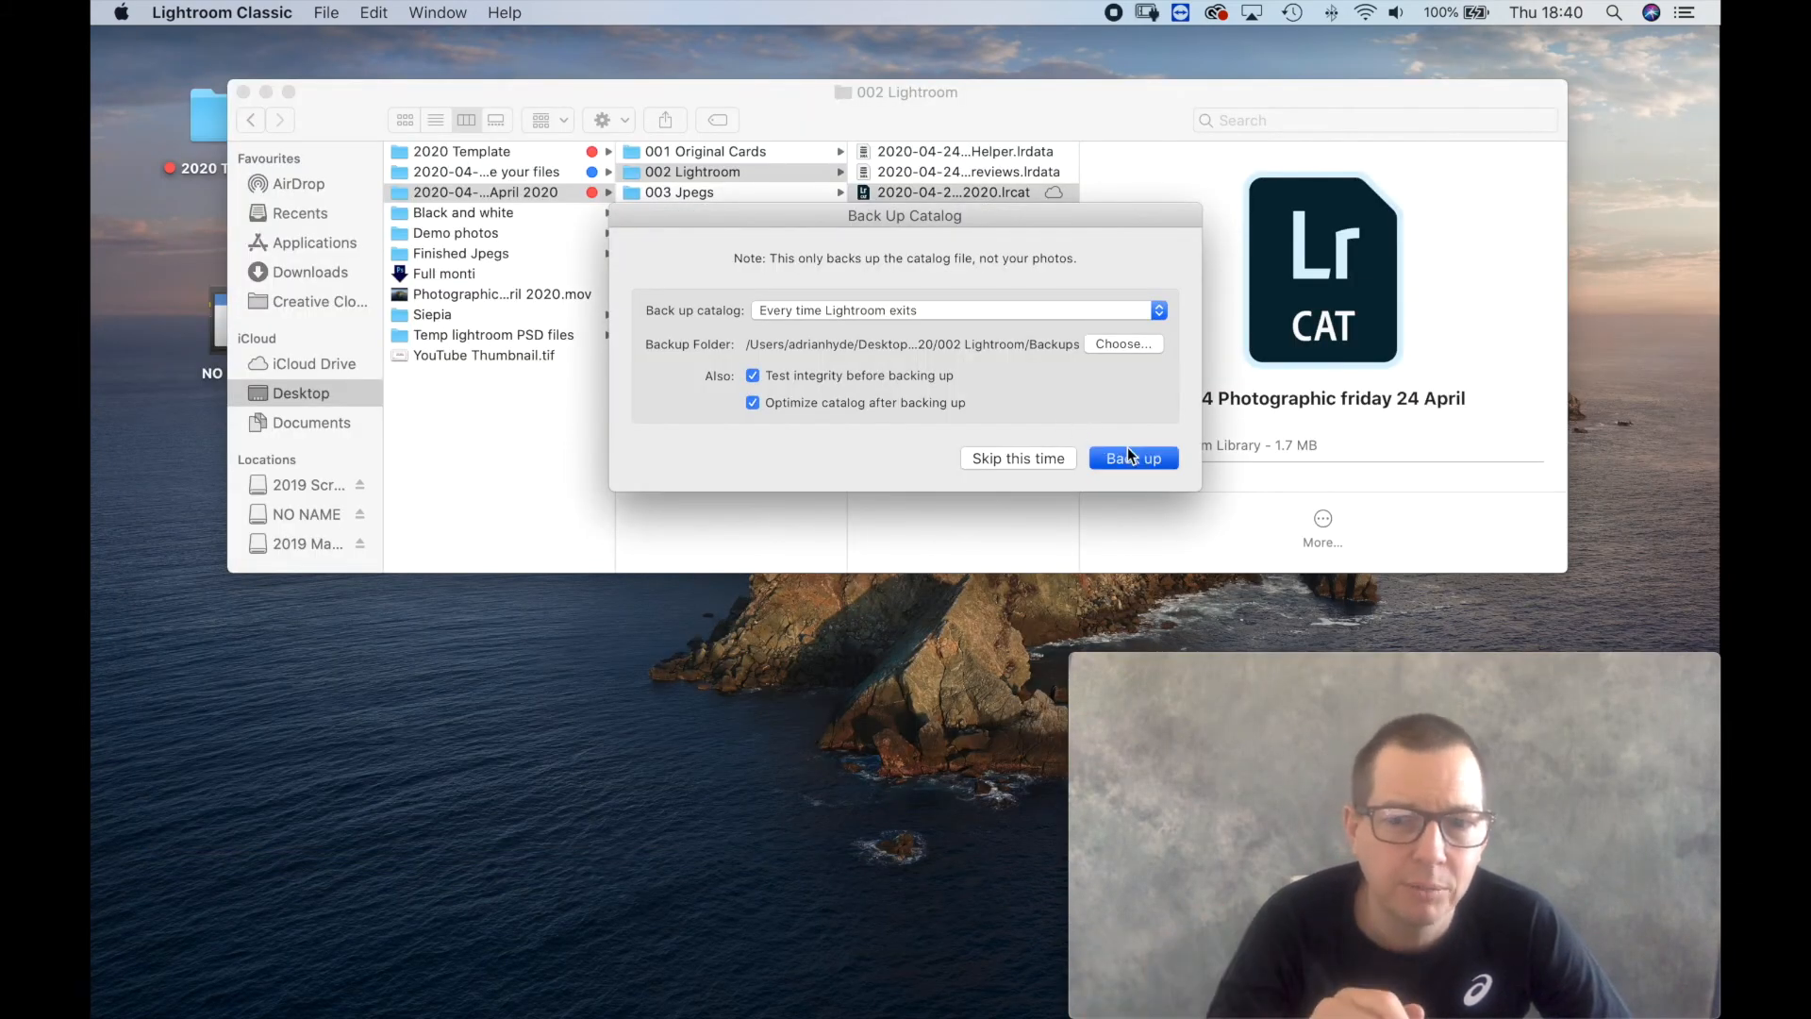
pyautogui.click(1131, 455)
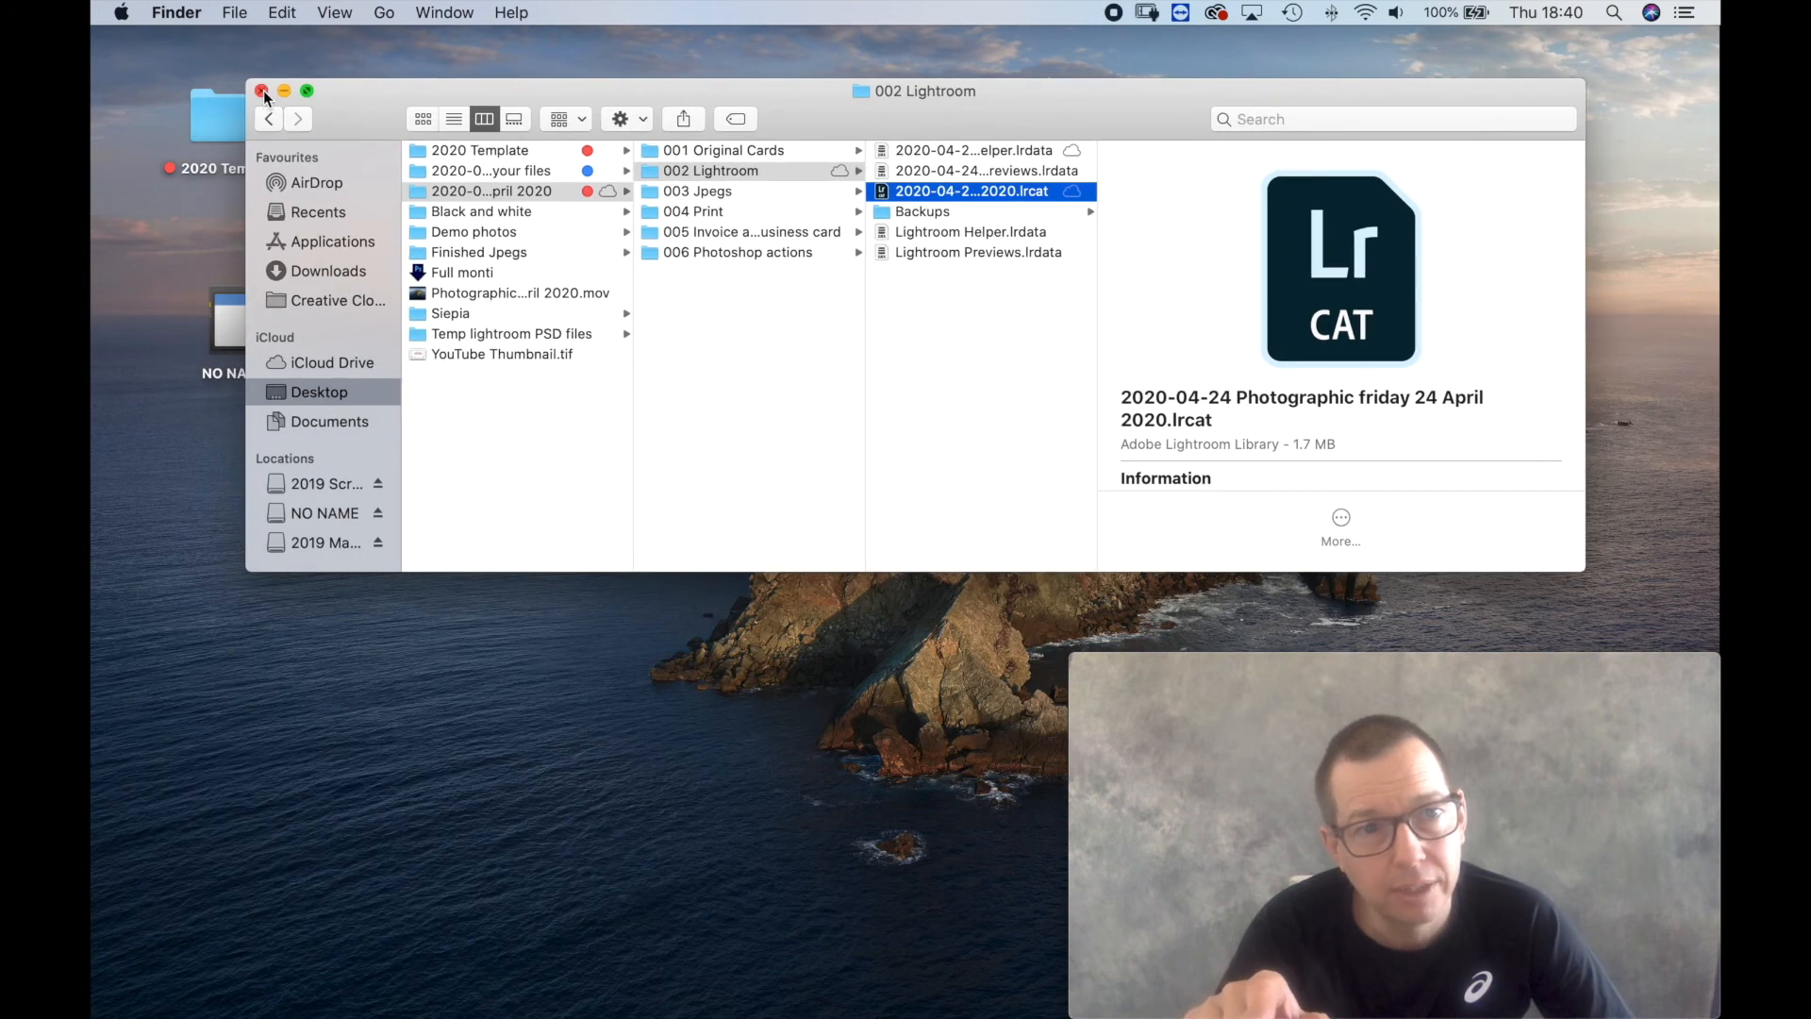
pyautogui.click(264, 92)
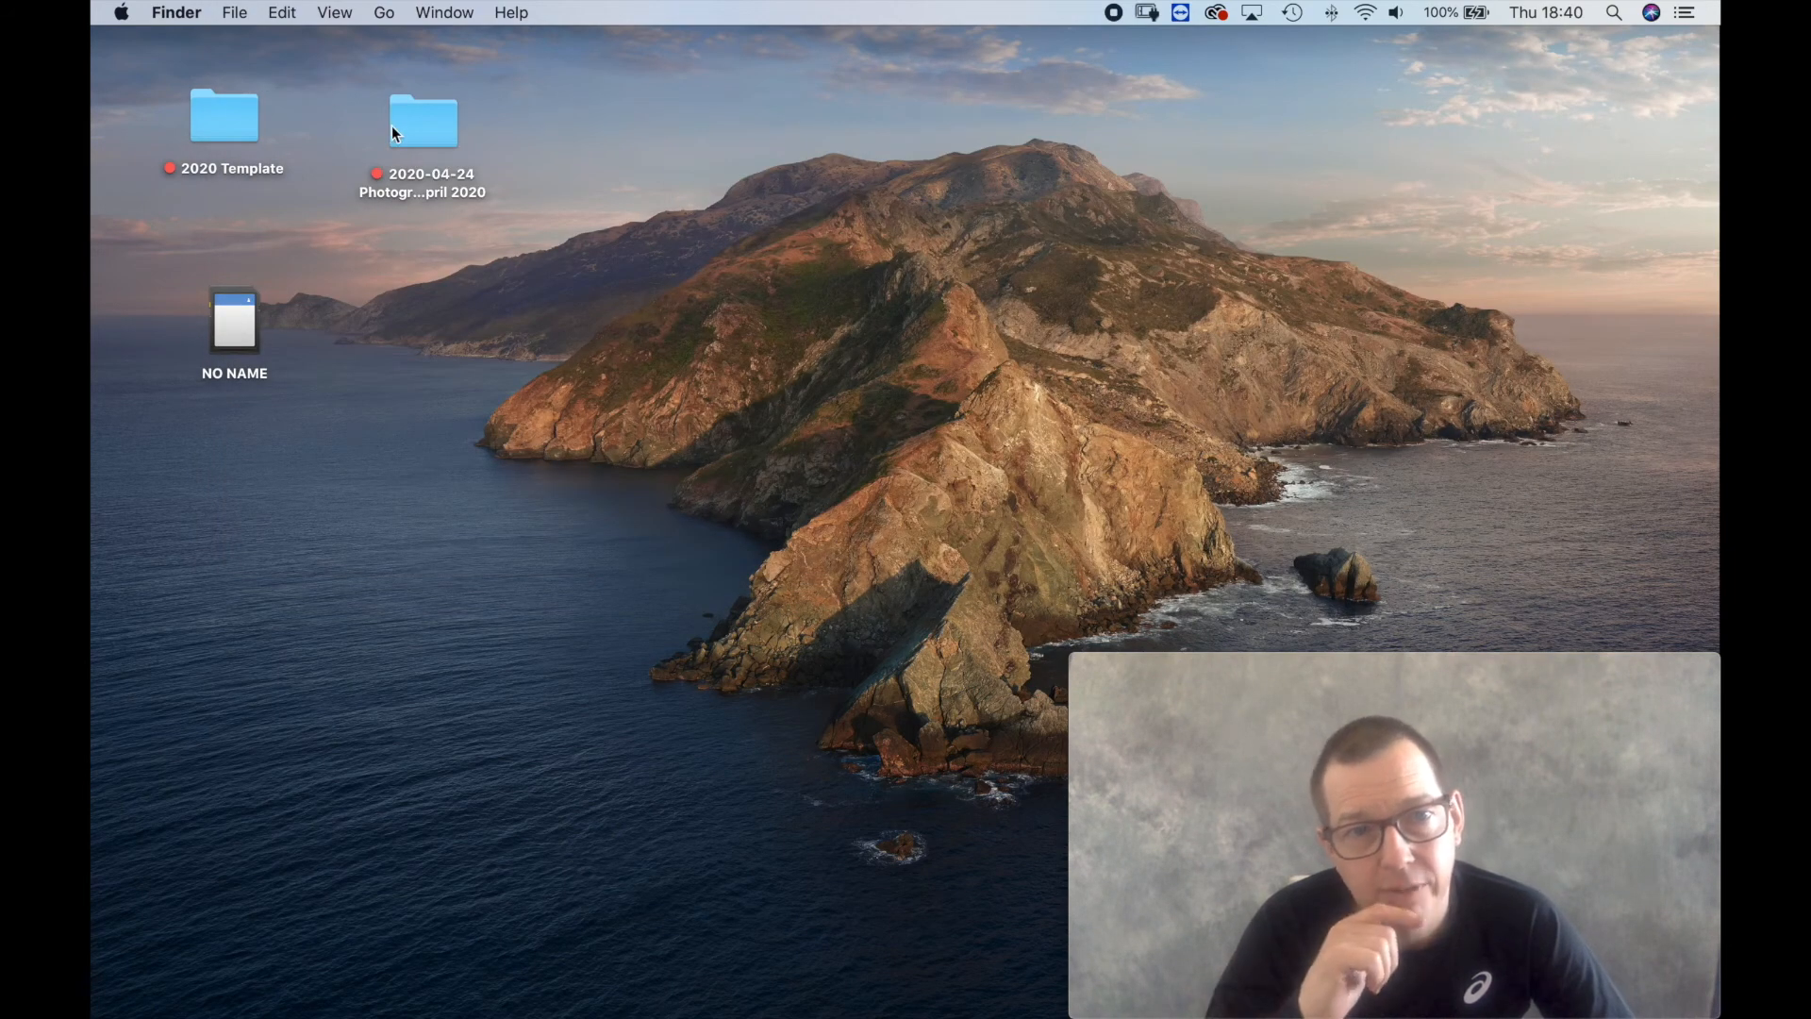
# Arrange the job folder and the 2019 Scratch Master drive beside the 2020 Template folder on the desktop.
pyautogui.moveTo(392, 127); pyautogui.dragTo(519, 128)
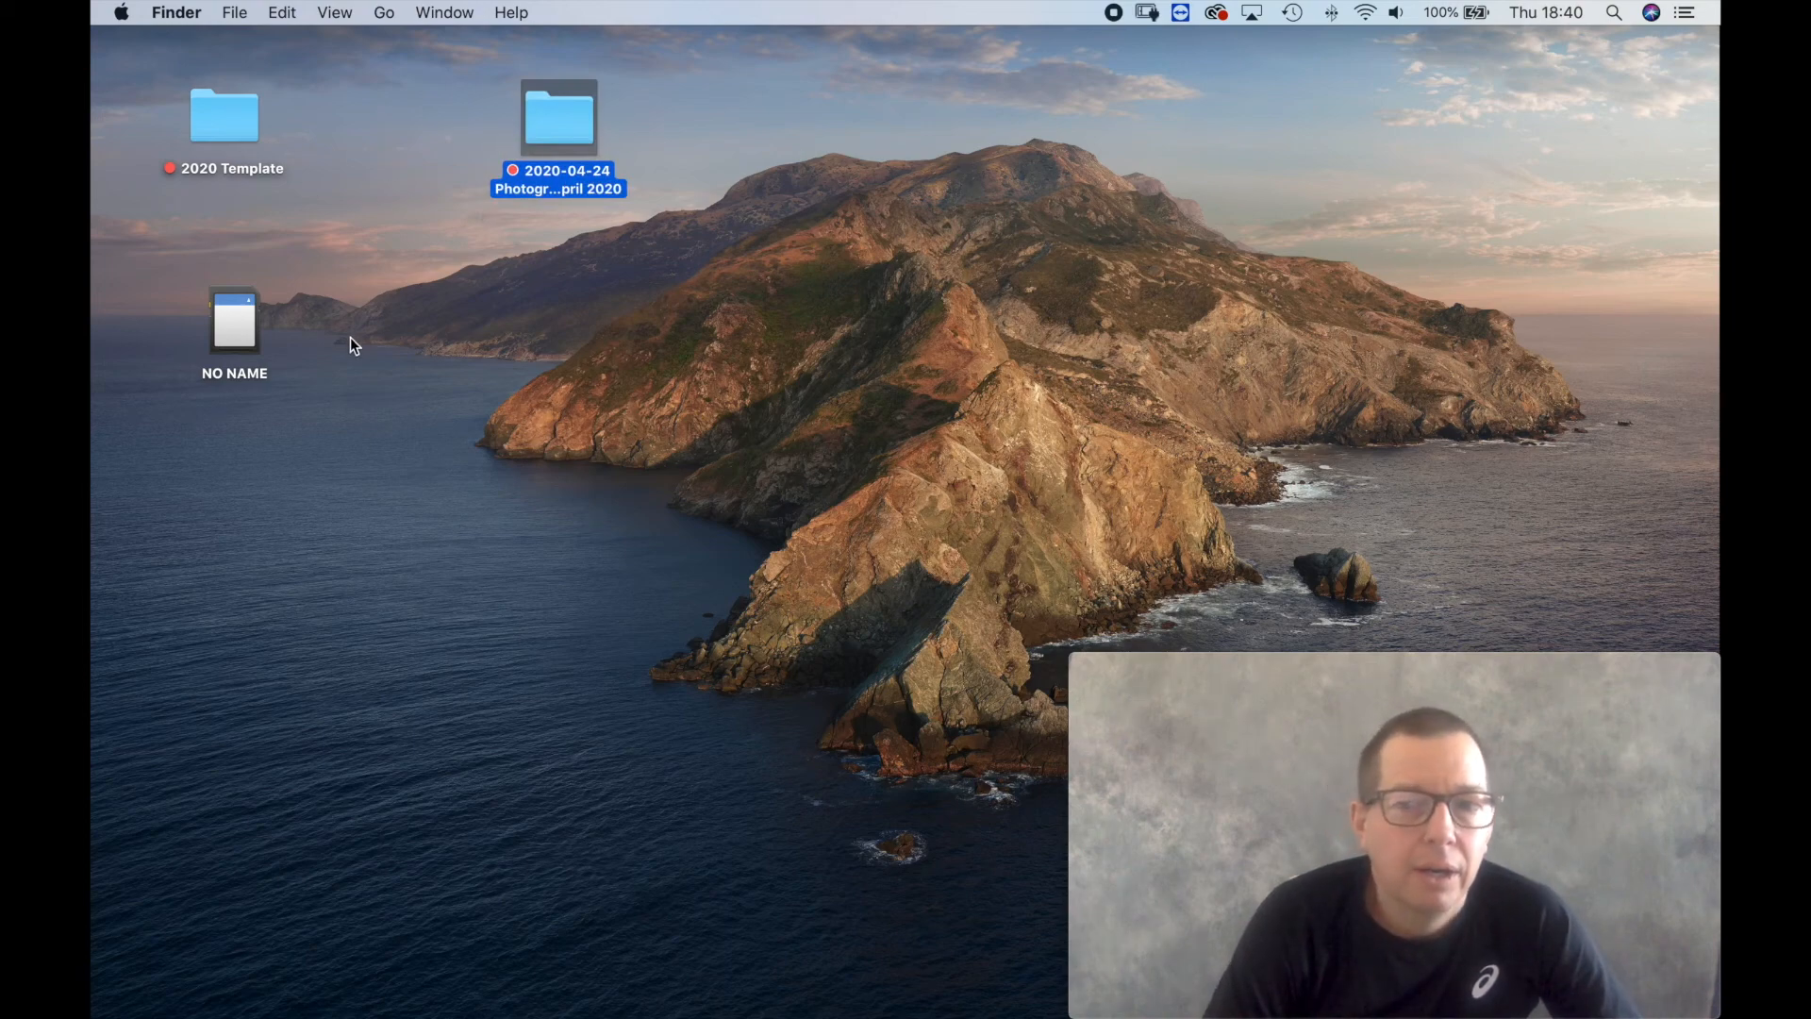
pyautogui.moveTo(283, 316); pyautogui.dragTo(858, 196)
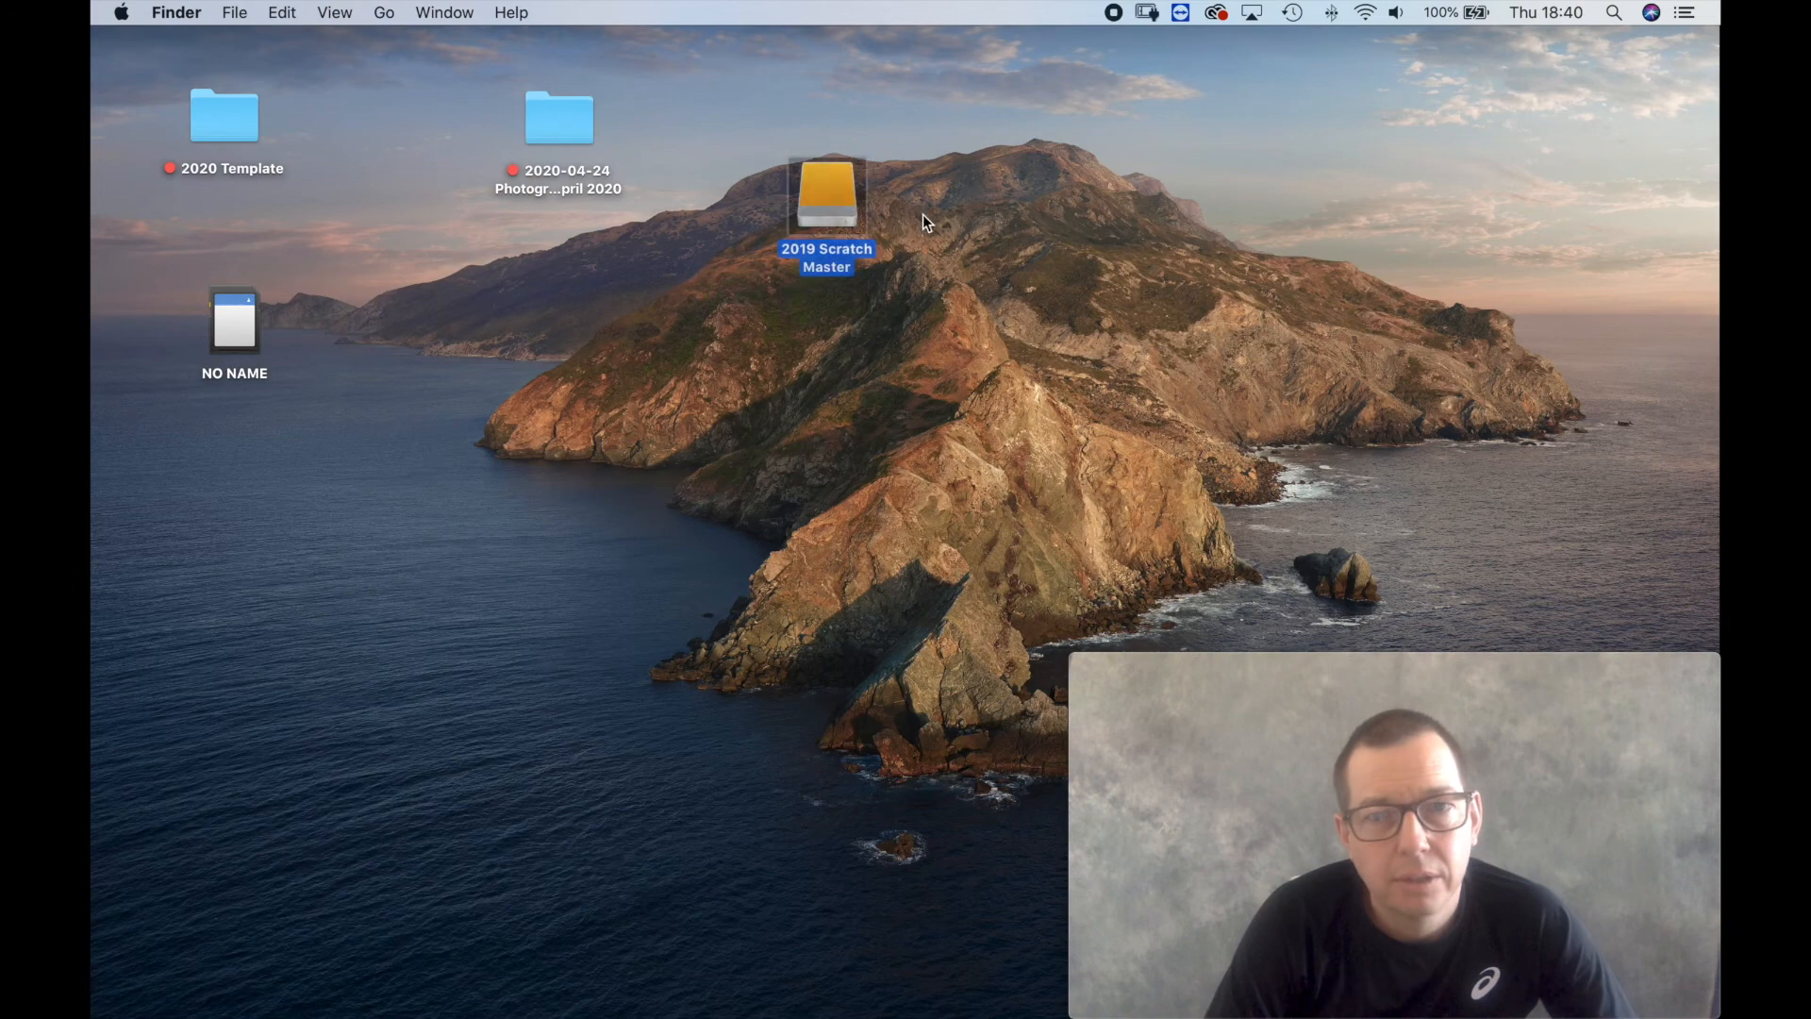
# Delete the 2020-04-24 Demo folder from the 2019 Scratch Master drive.
pyautogui.doubleClick(846, 195)
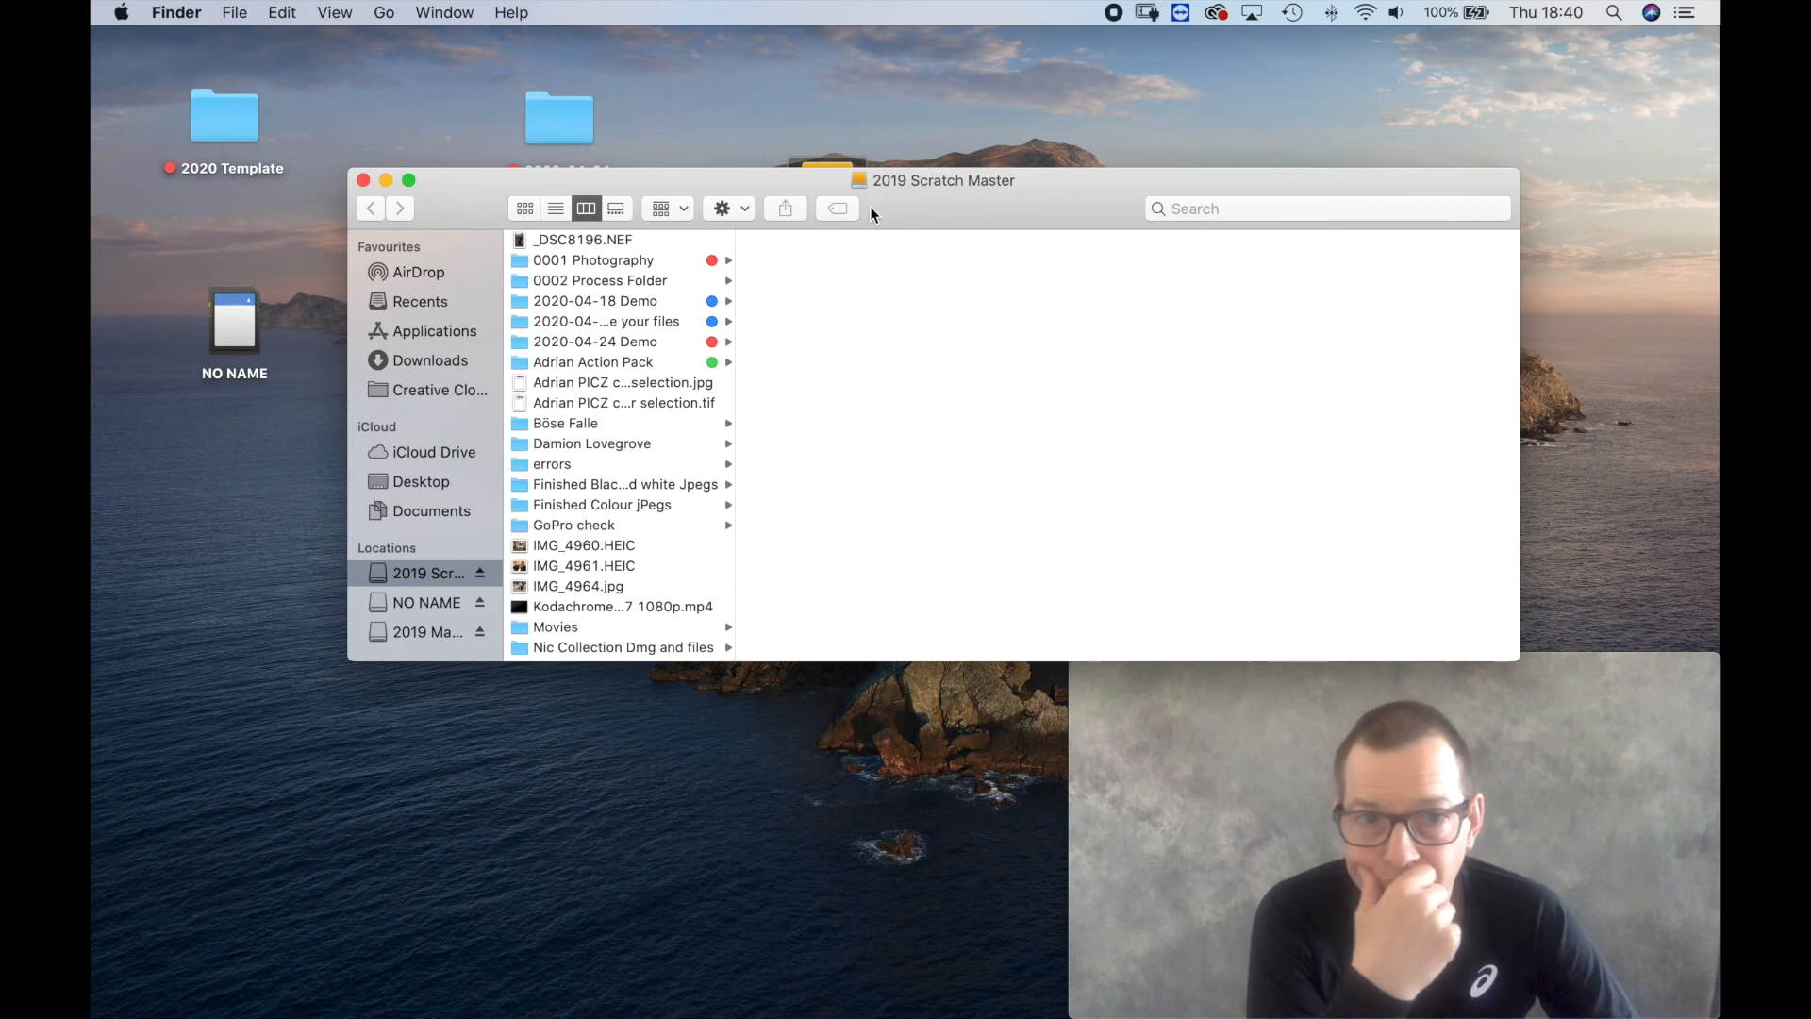
pyautogui.click(623, 342)
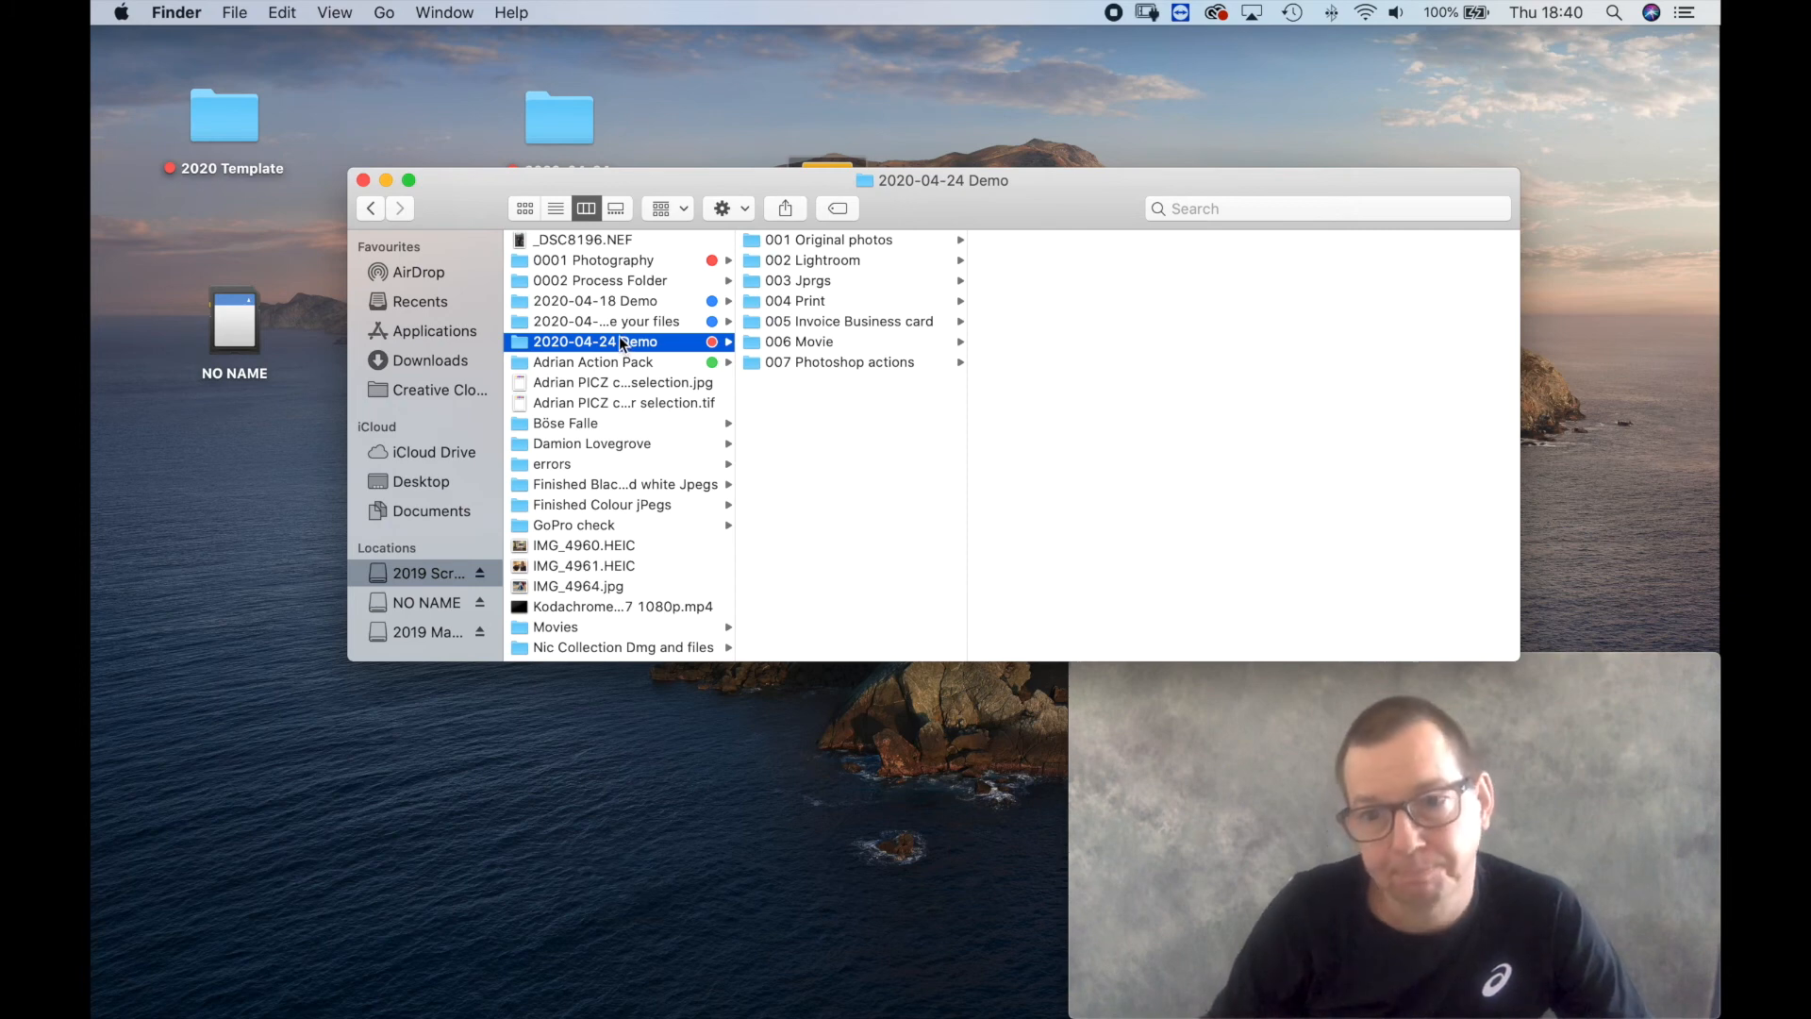
pyautogui.press('super+BackSpace')
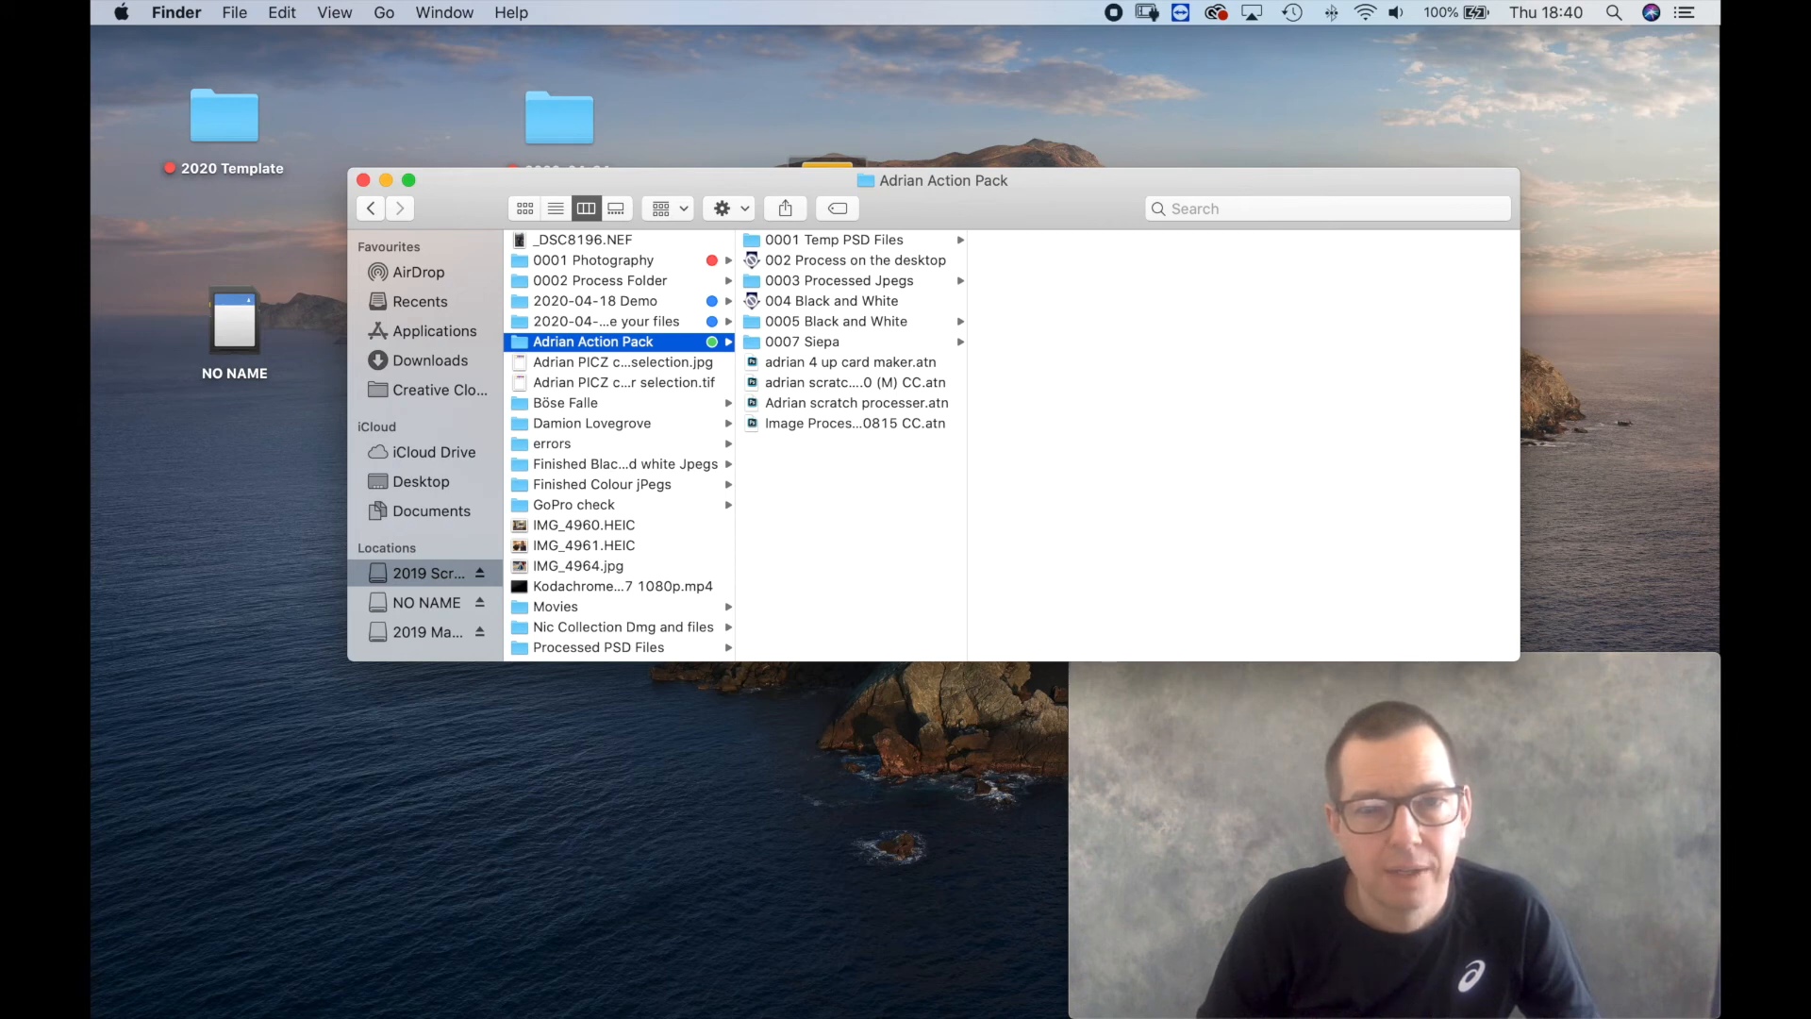
# Permanently erase the demo folders and other items in the Bin.
pyautogui.moveTo(909, 204); pyautogui.dragTo(1090, 138)
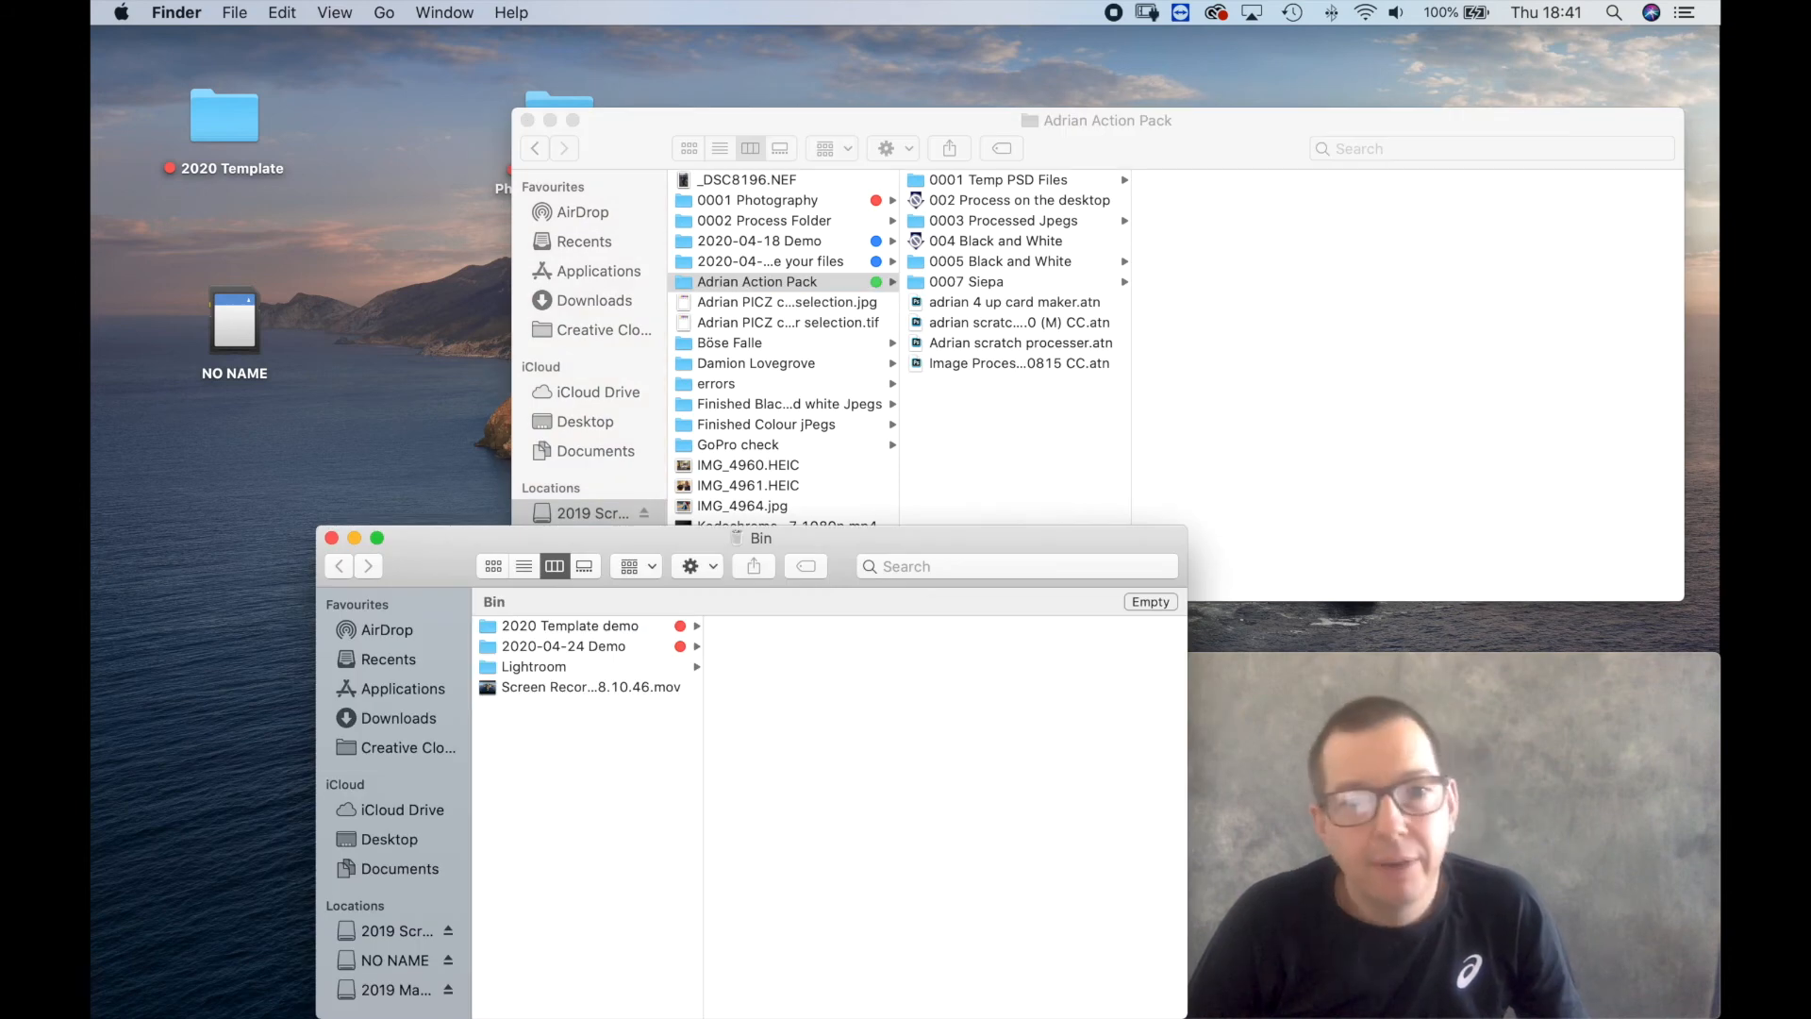
pyautogui.moveTo(443, 572); pyautogui.dragTo(394, 448)
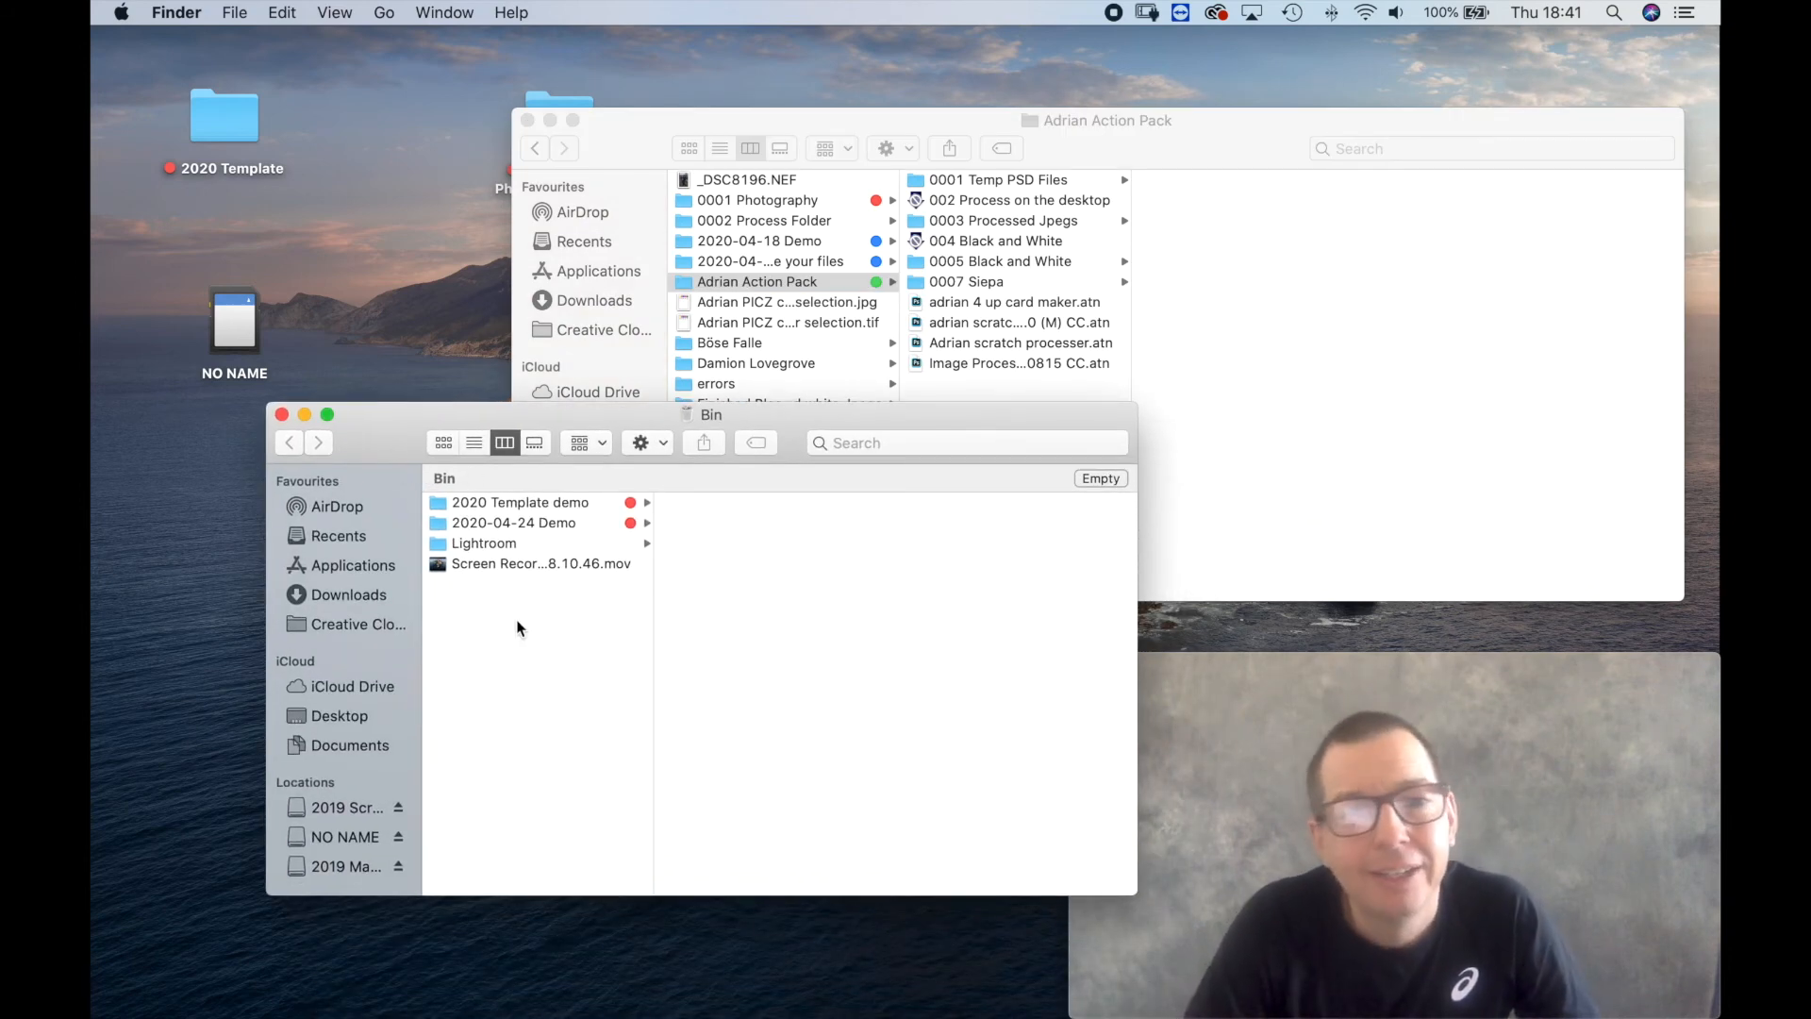
pyautogui.click(1099, 479)
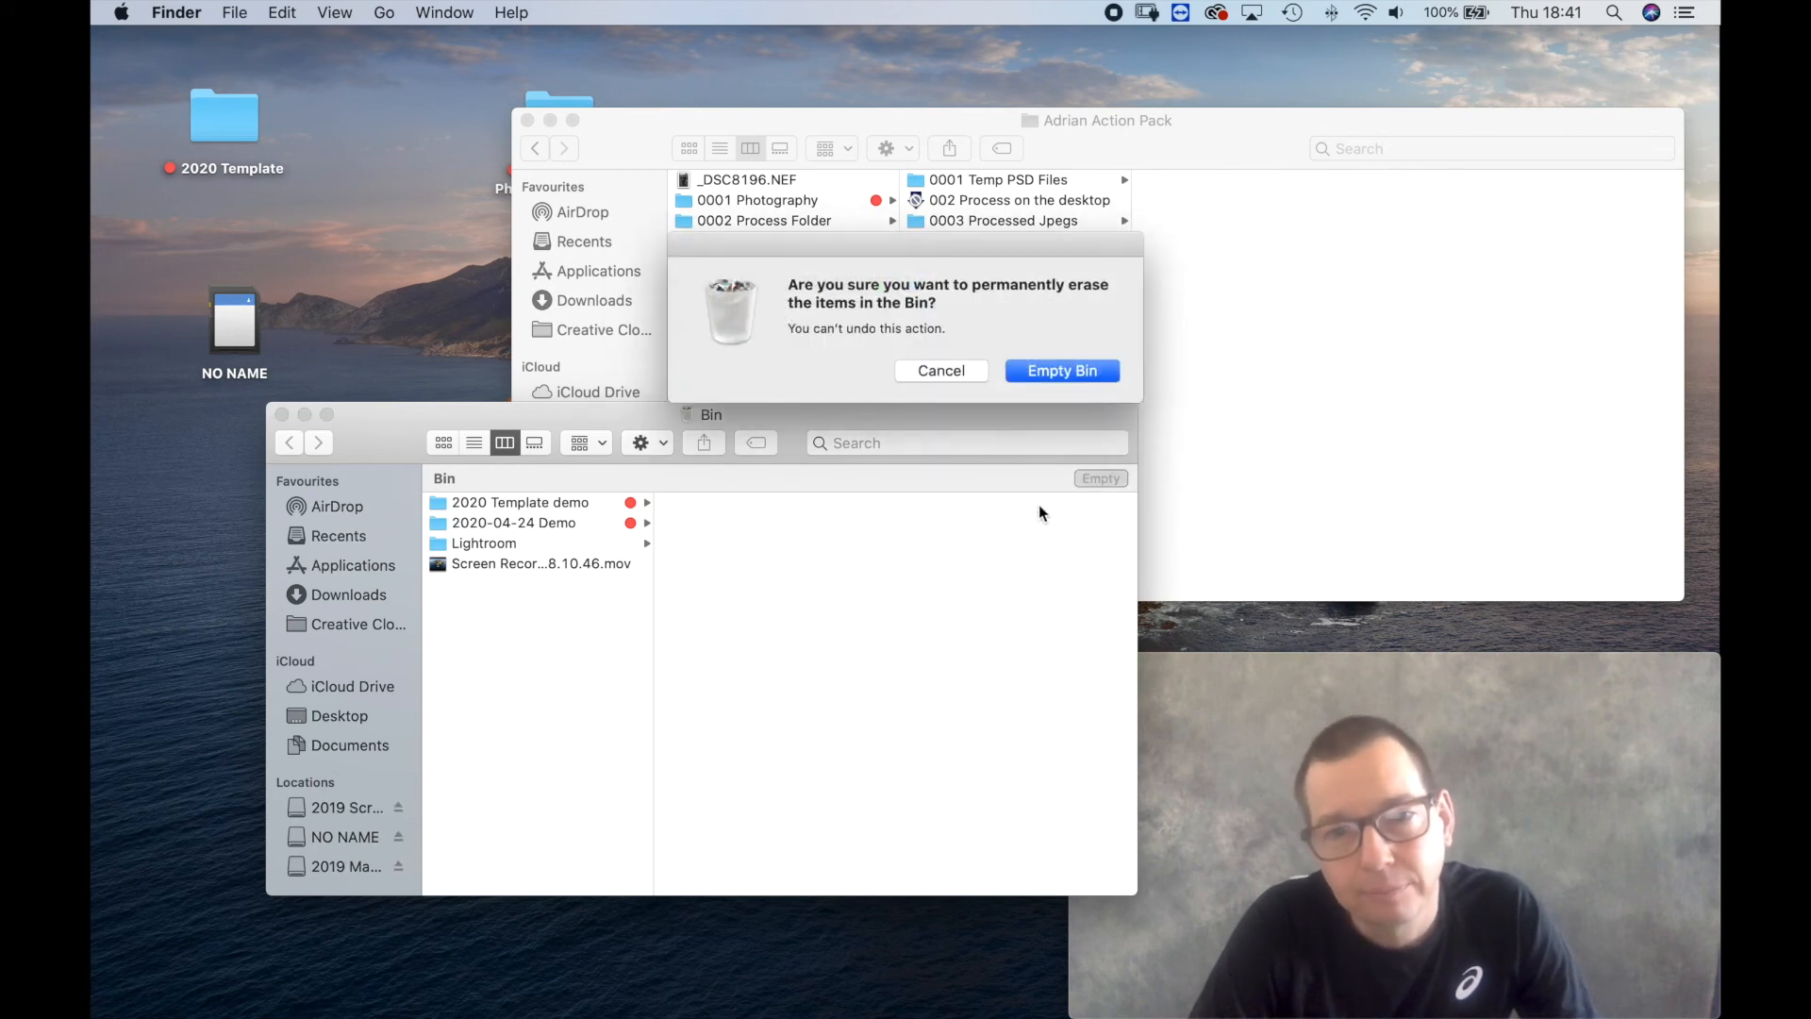
pyautogui.click(1063, 371)
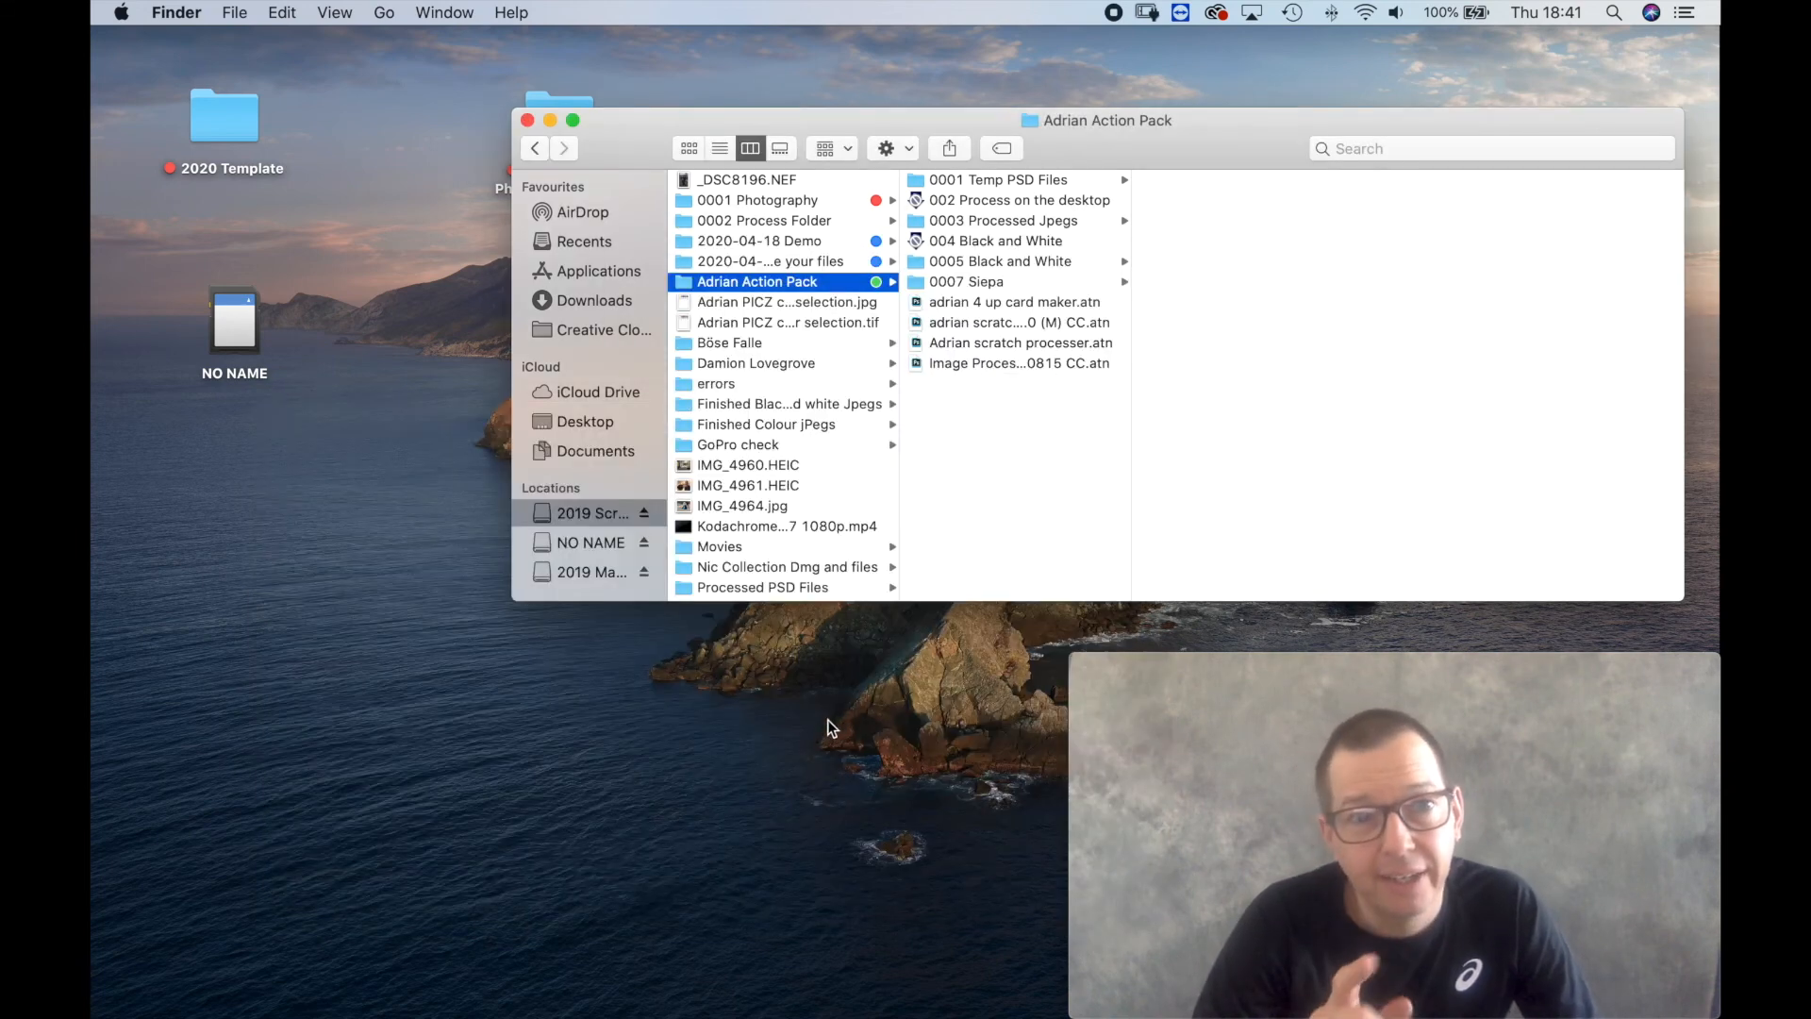
# Copy the 2020-04-24 Photographic friday 24 April 2020 job folder from the desktop to the 2019 Scratch Master drive.
pyautogui.moveTo(645, 149); pyautogui.dragTo(548, 385)
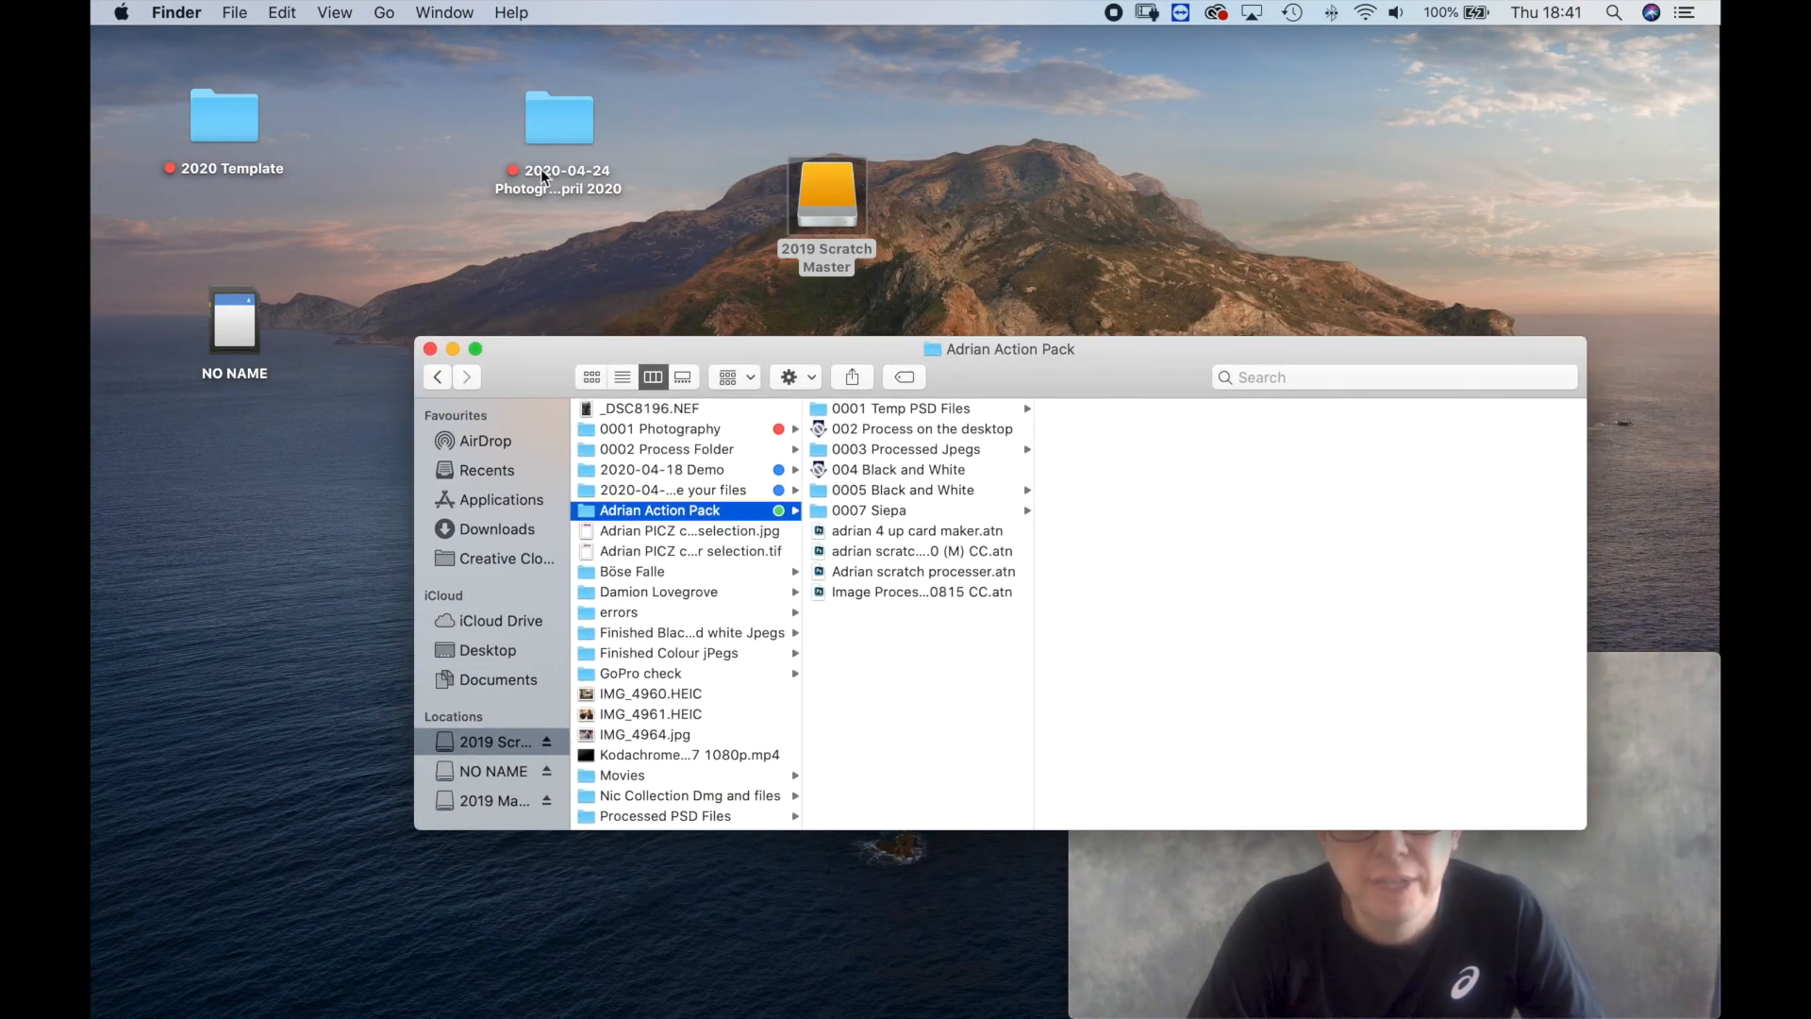
pyautogui.moveTo(573, 126); pyautogui.dragTo(827, 202)
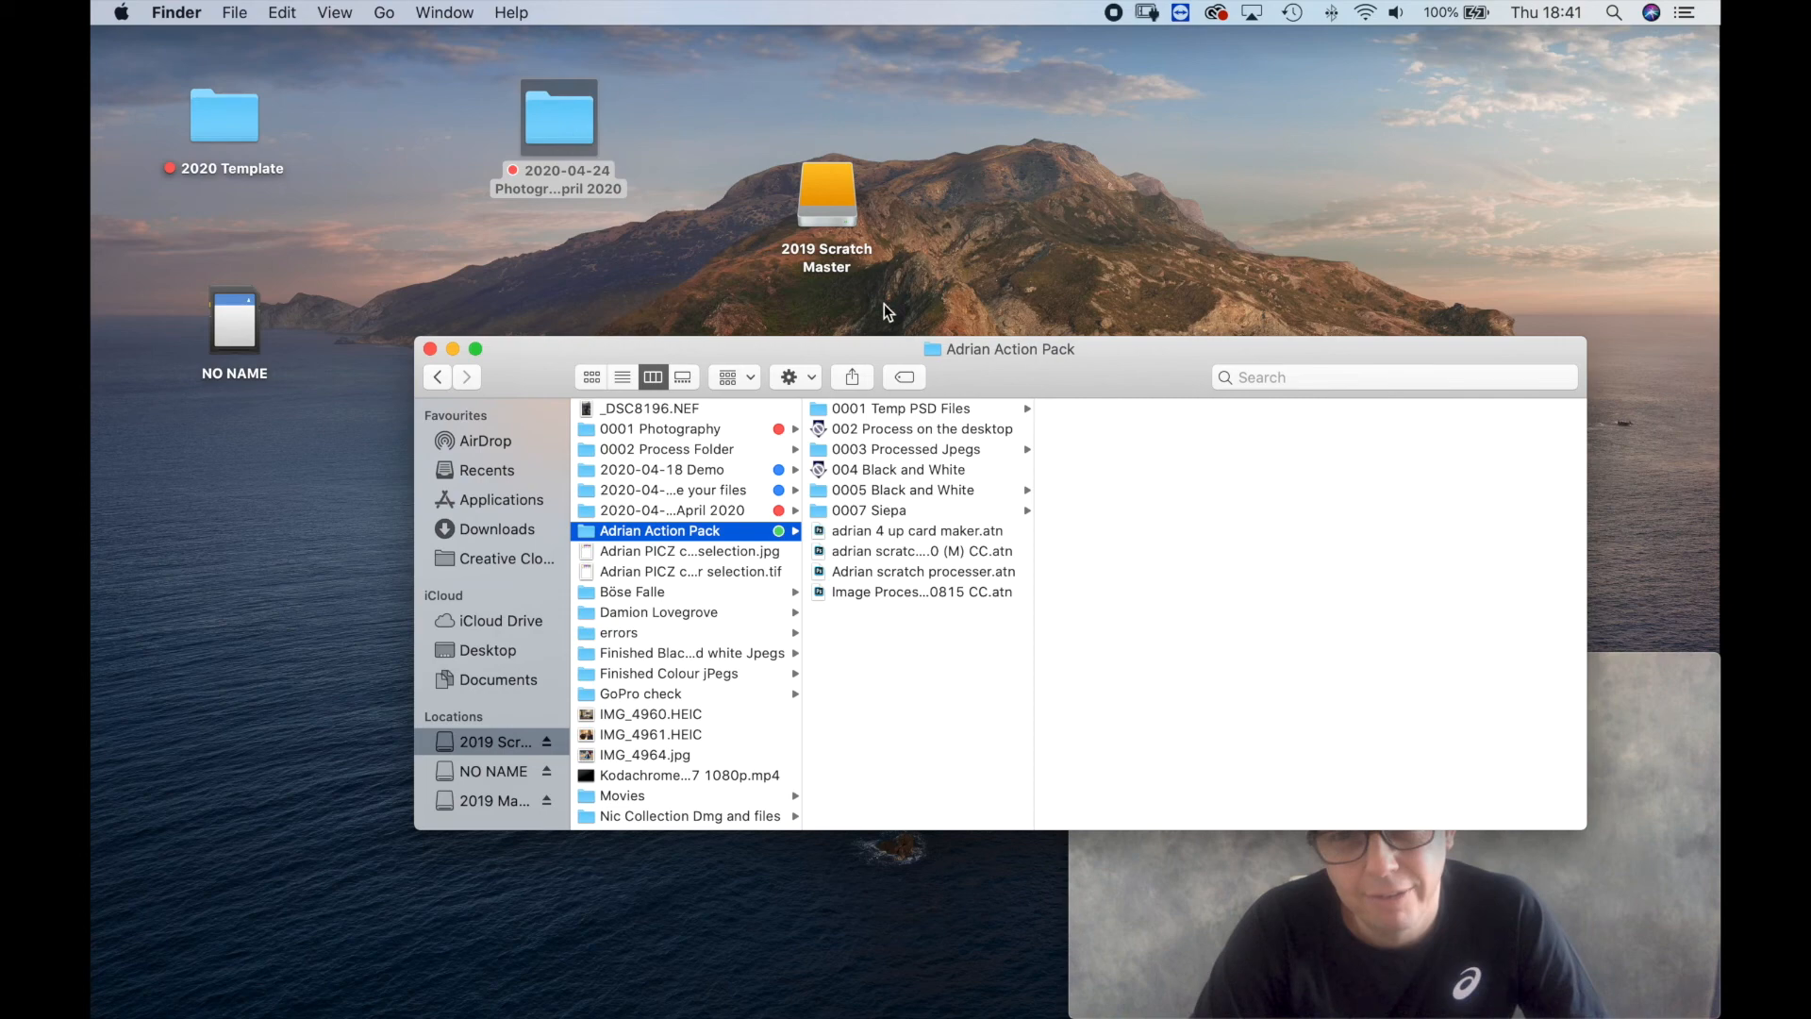
pyautogui.moveTo(970, 344); pyautogui.dragTo(936, 280)
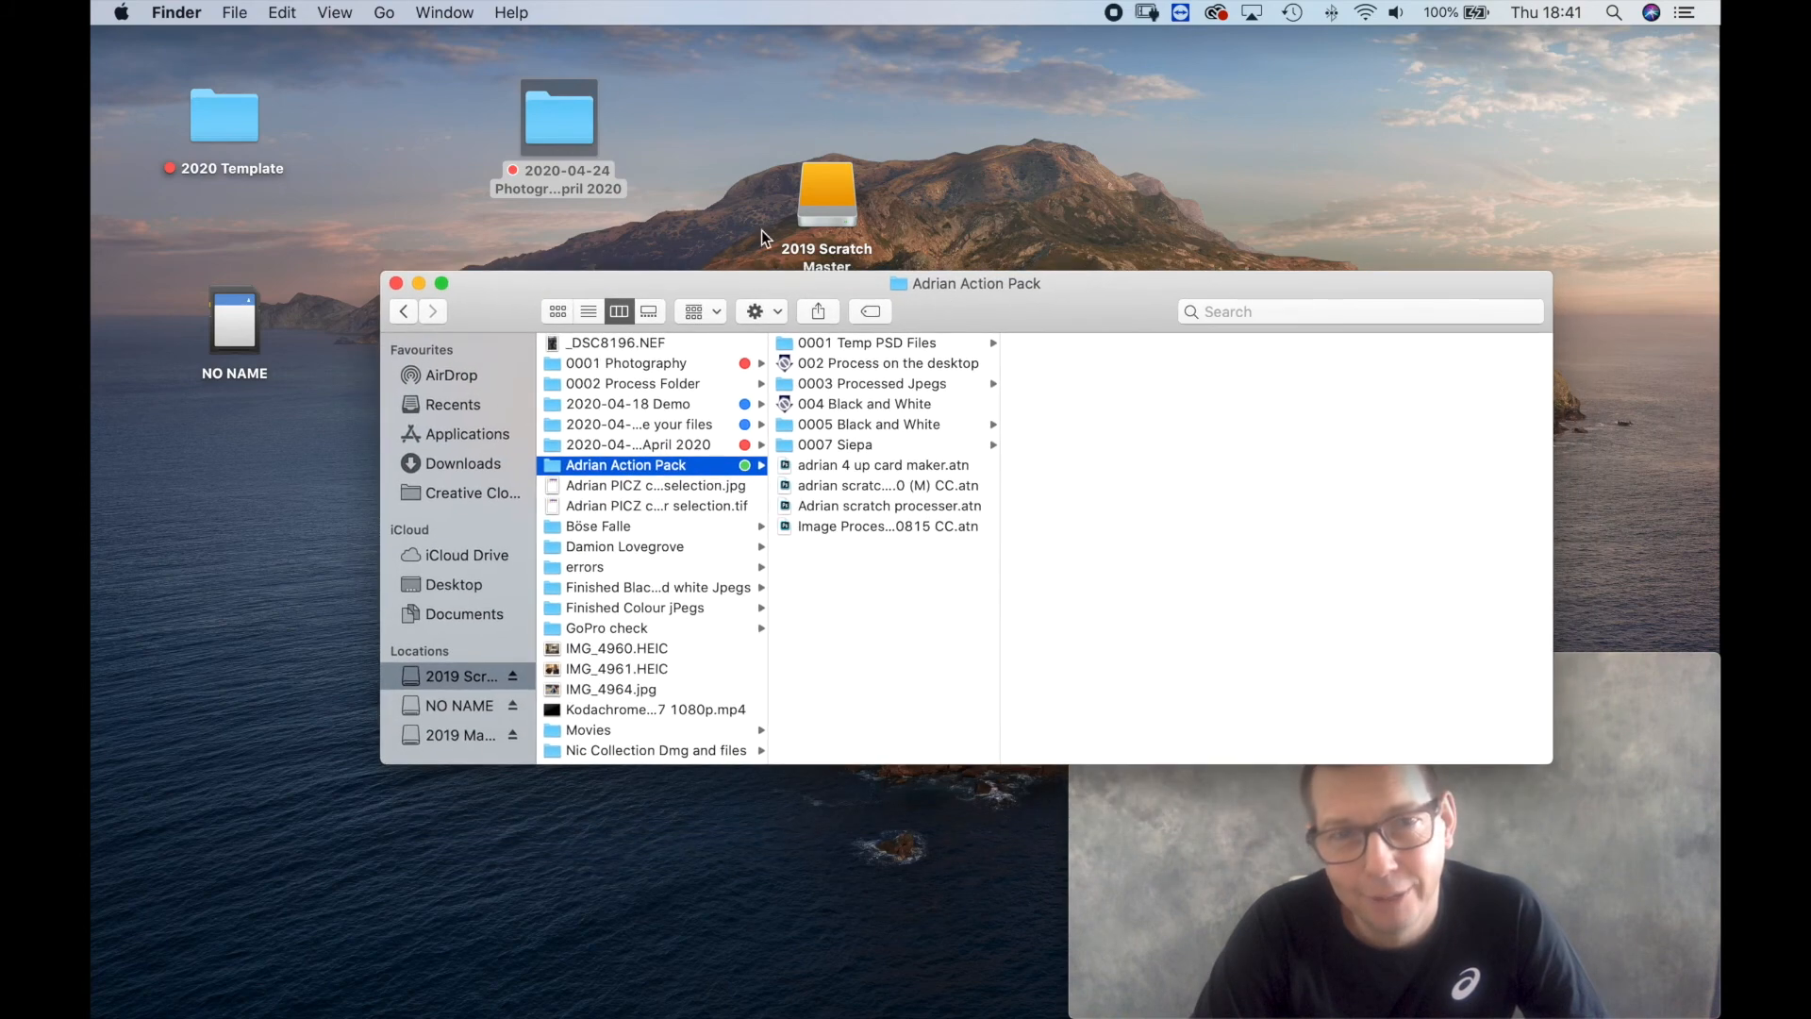
# Delete the desktop copy of the 2020-04-24 job folder and empty the Bin.
pyautogui.click(563, 130)
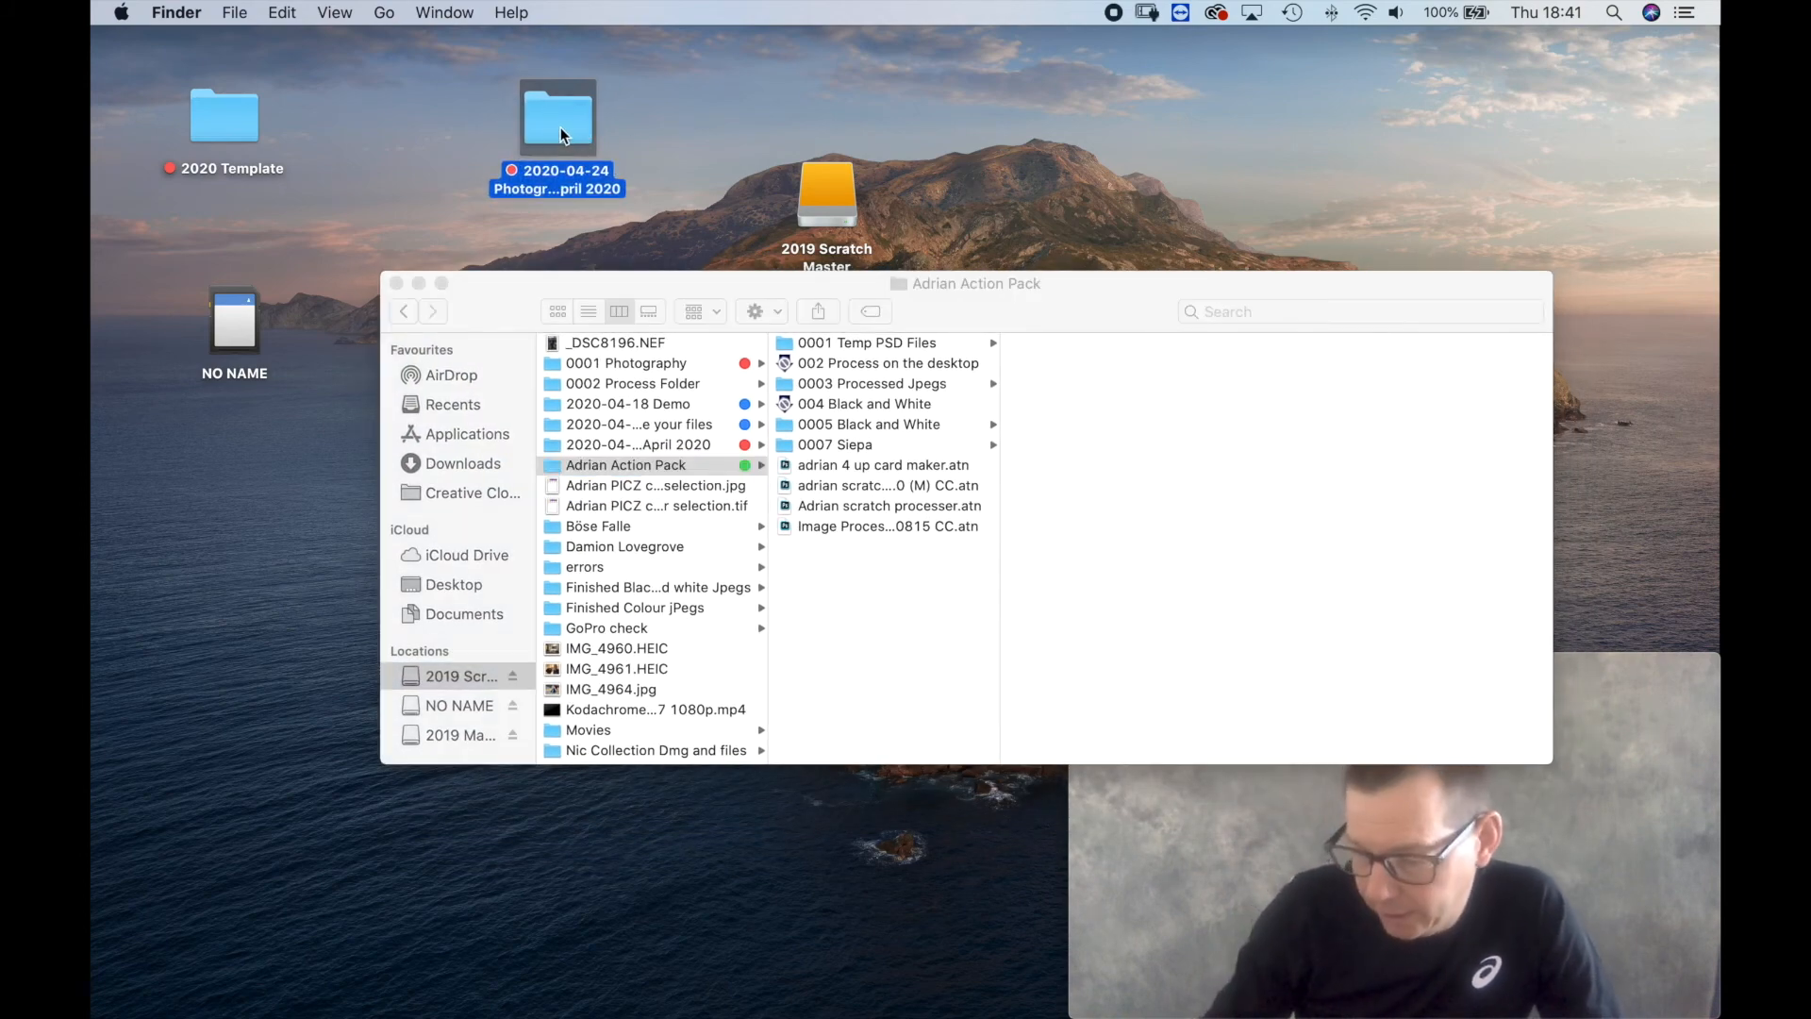
pyautogui.press('super+BackSpace')
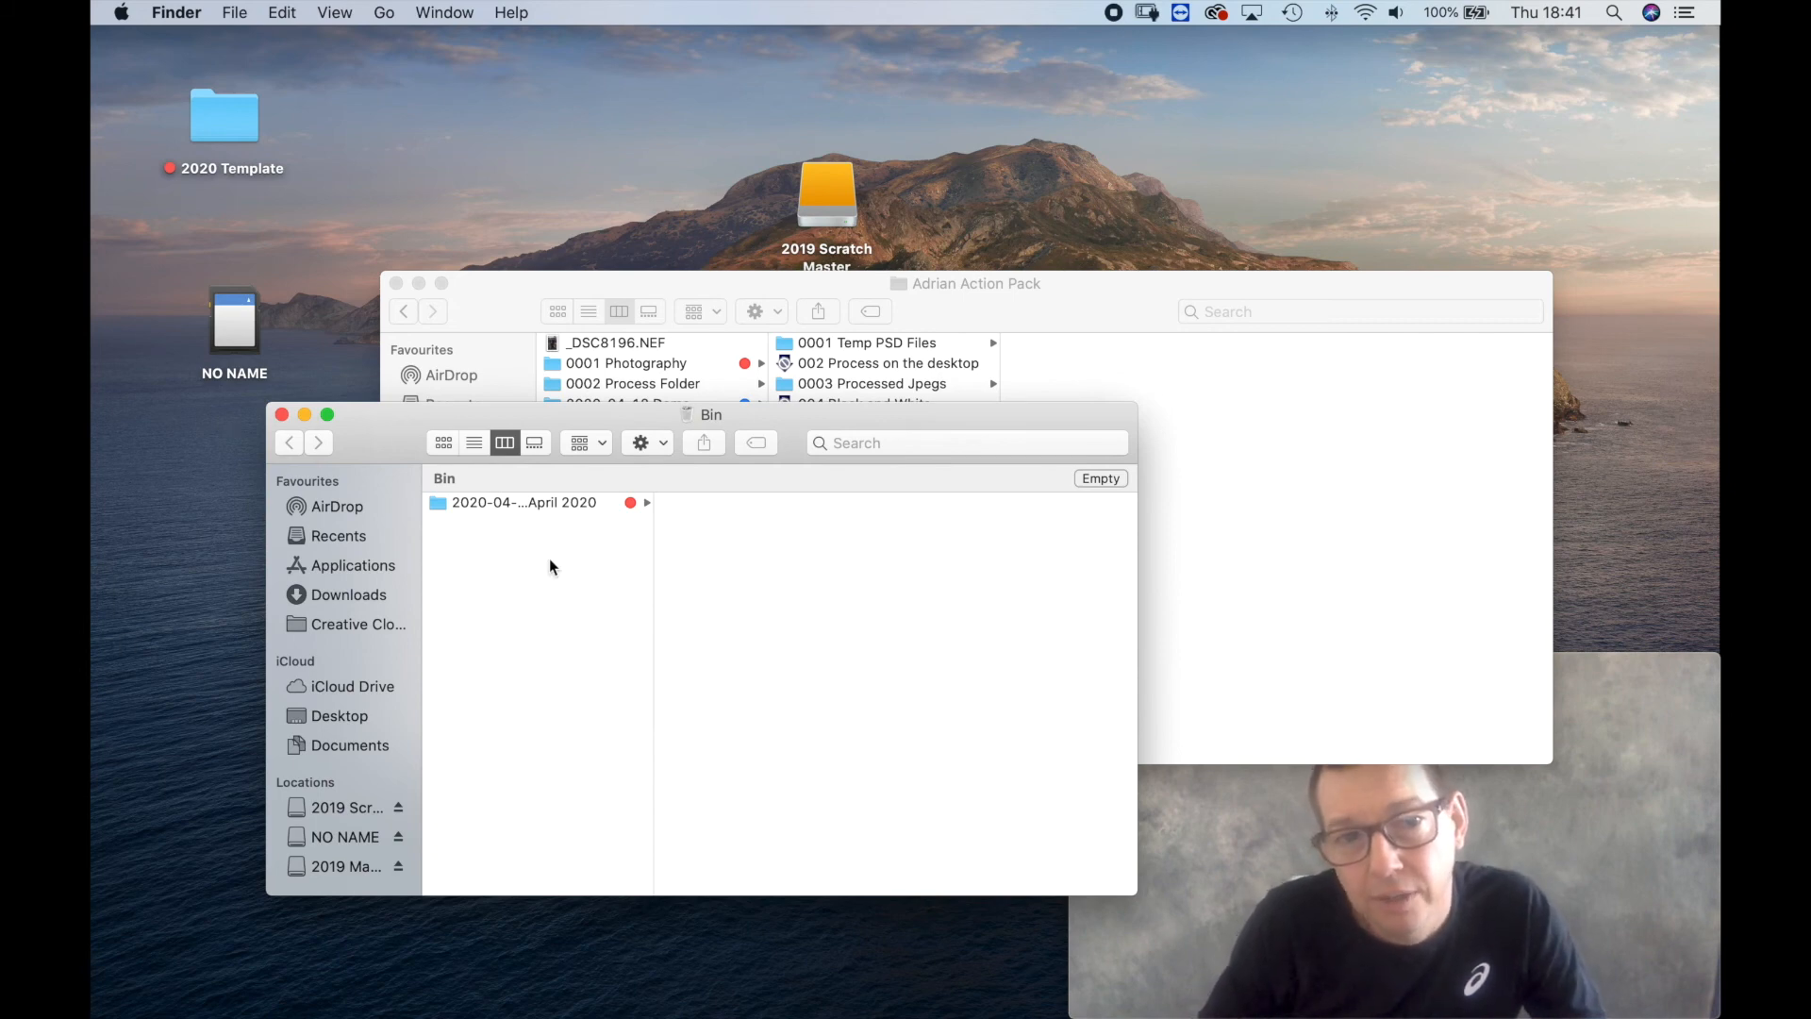
pyautogui.click(1100, 478)
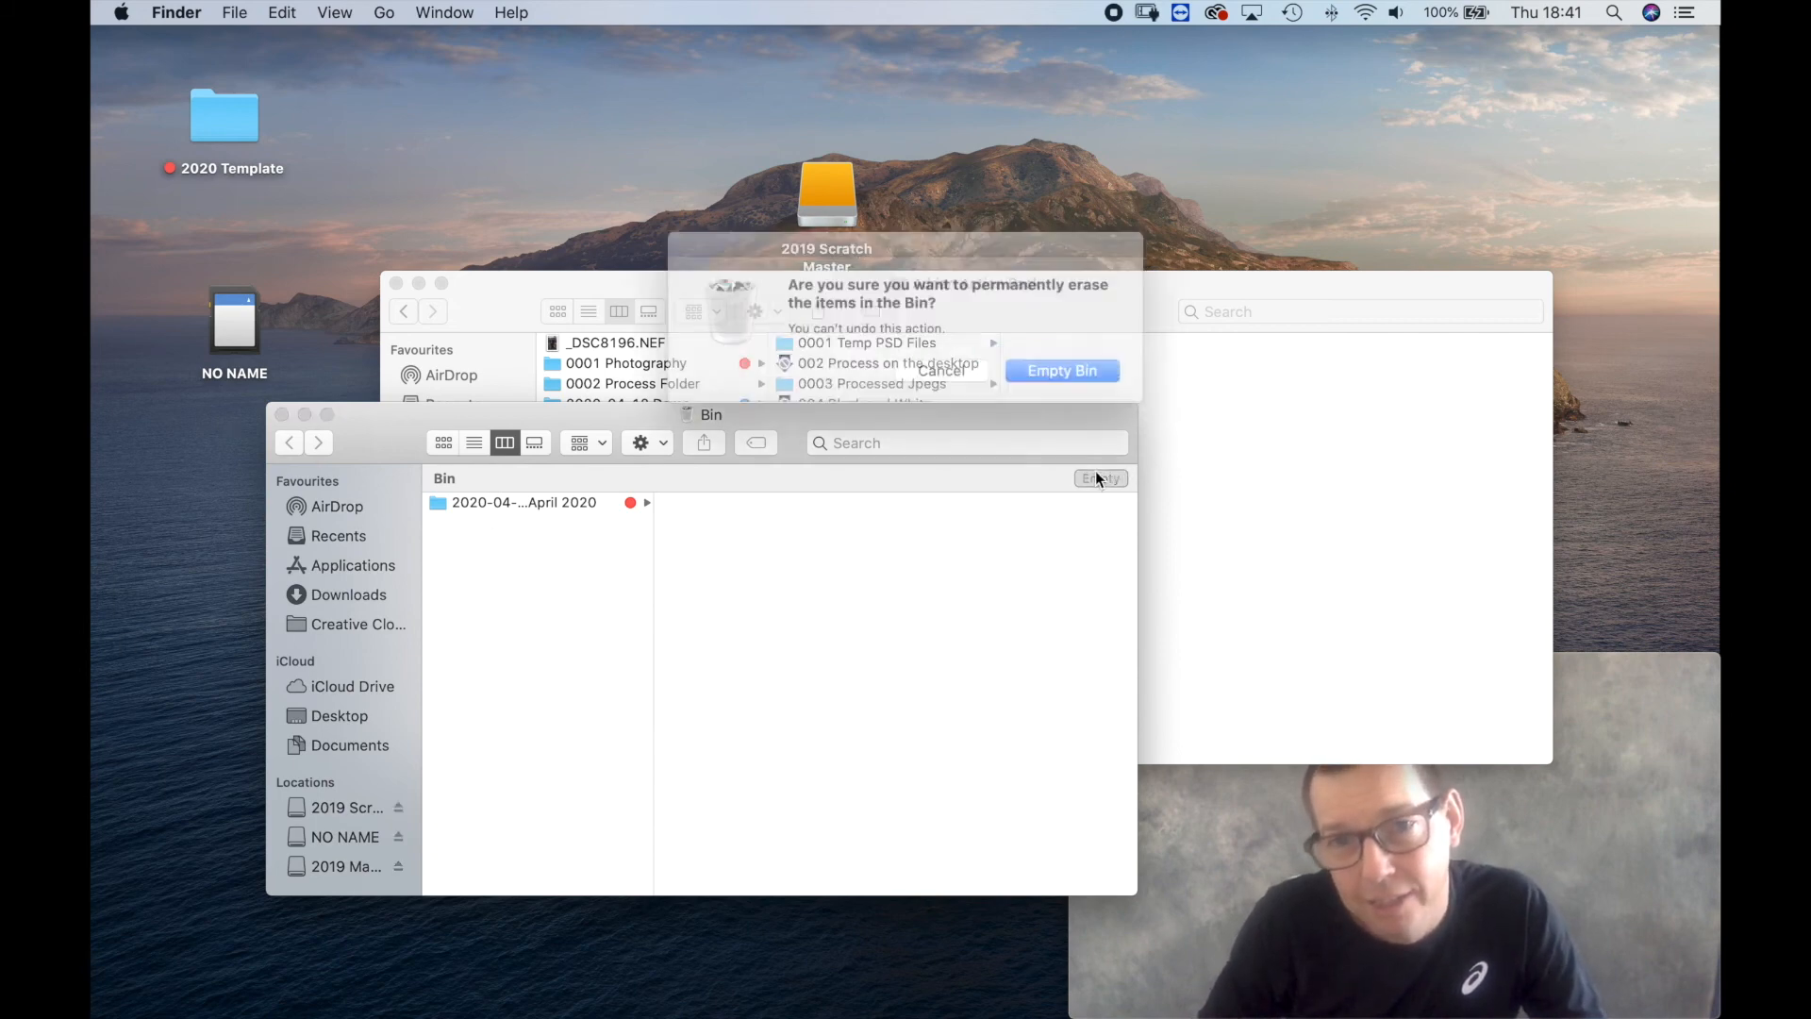
pyautogui.click(1087, 370)
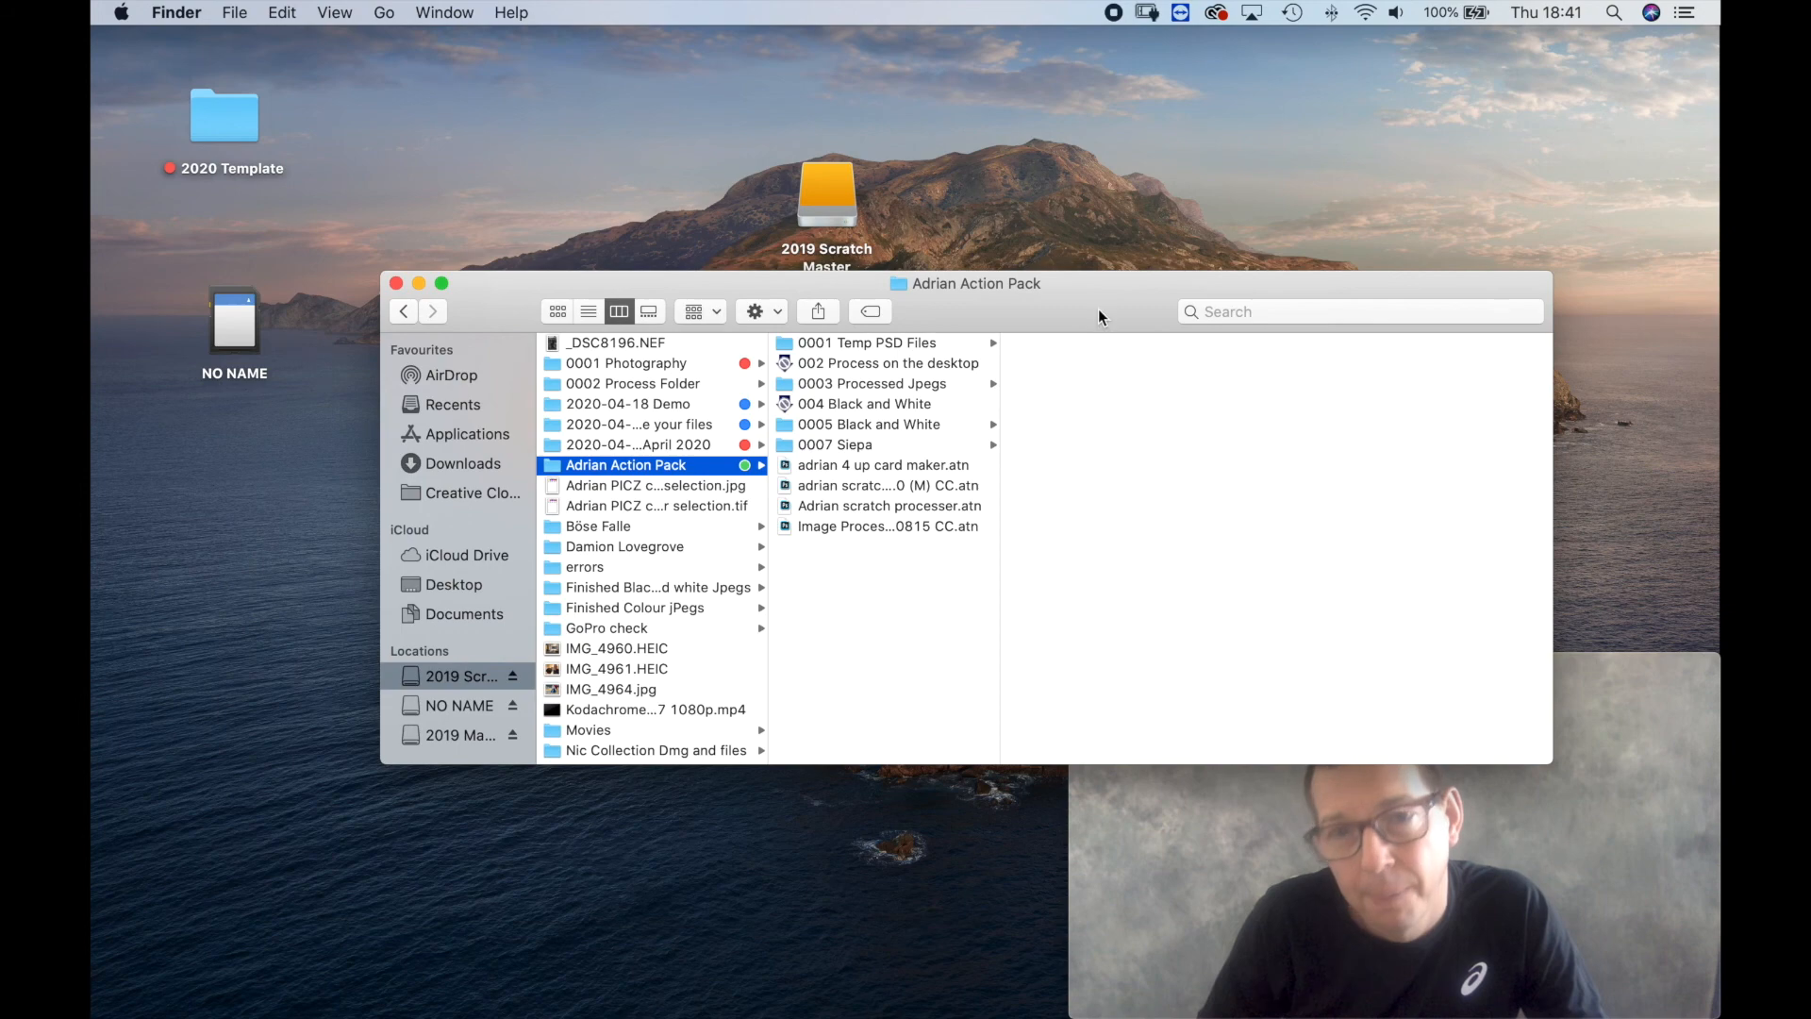
# Open the 2020-04-24 job folder on the 2019 Scratch Master drive and inspect the D800 originals in 001 Original Cards.
pyautogui.doubleClick(823, 195)
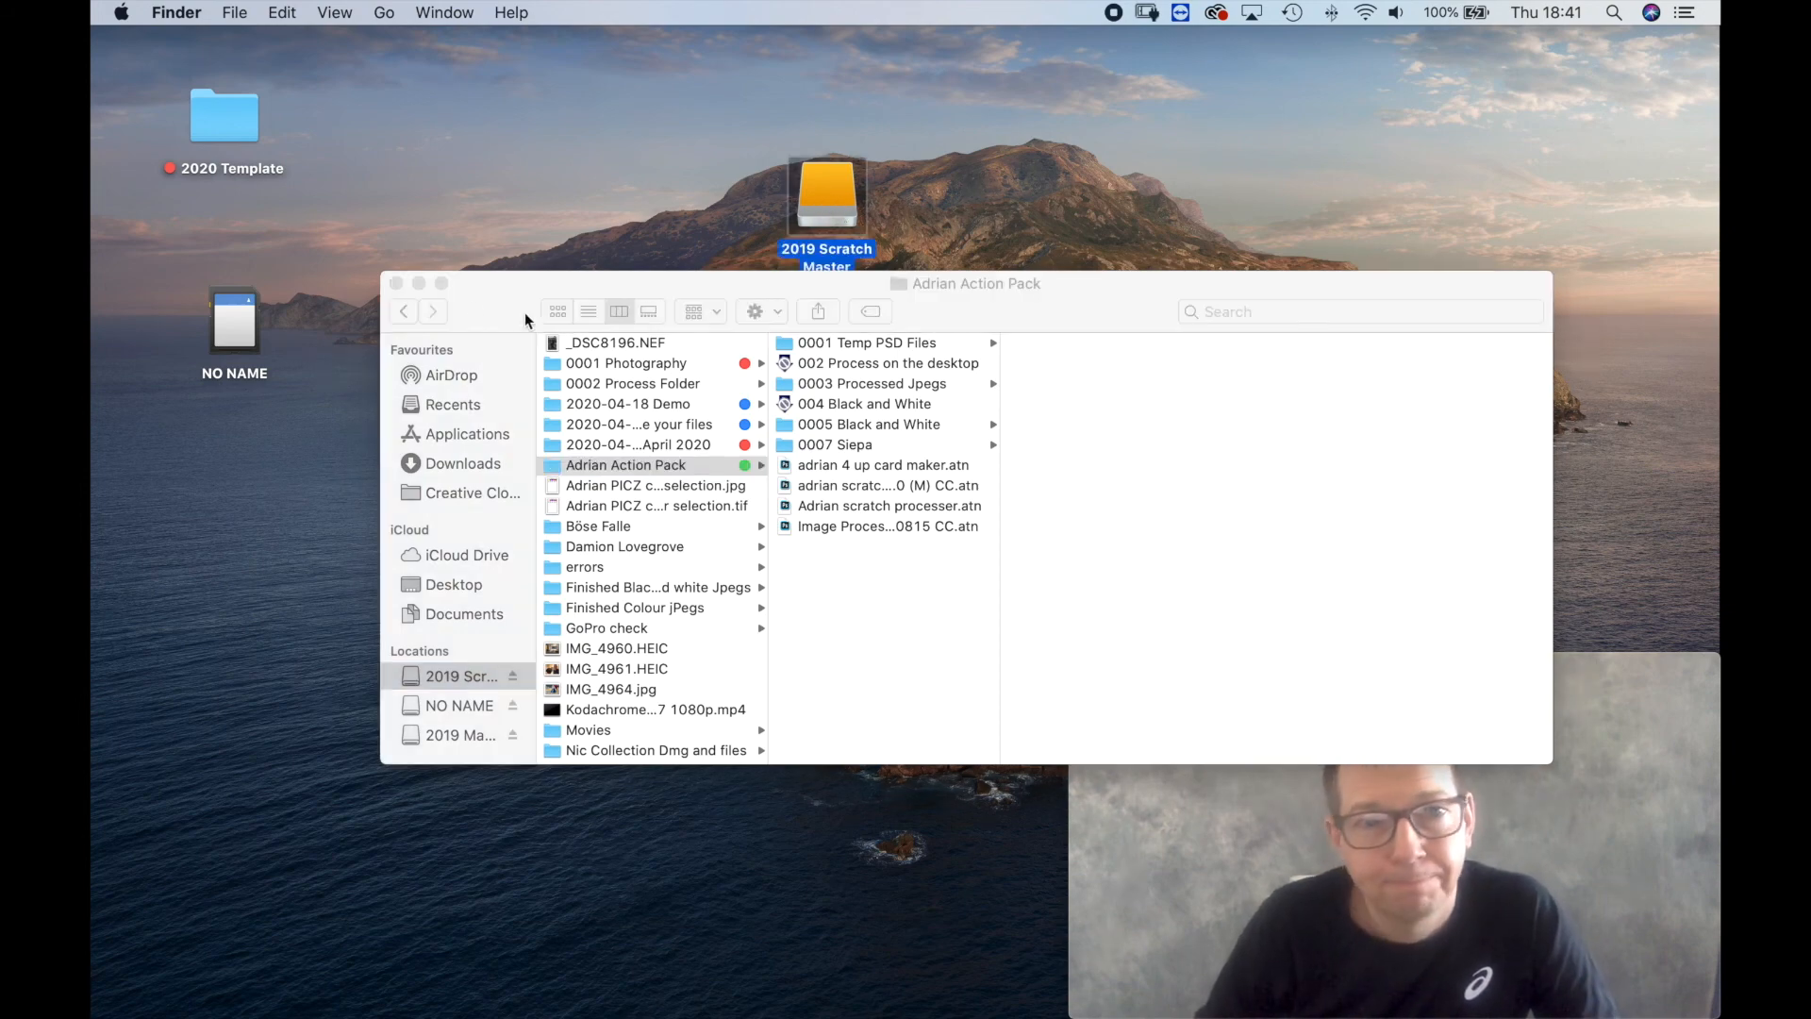
pyautogui.moveTo(484, 187); pyautogui.dragTo(469, 146)
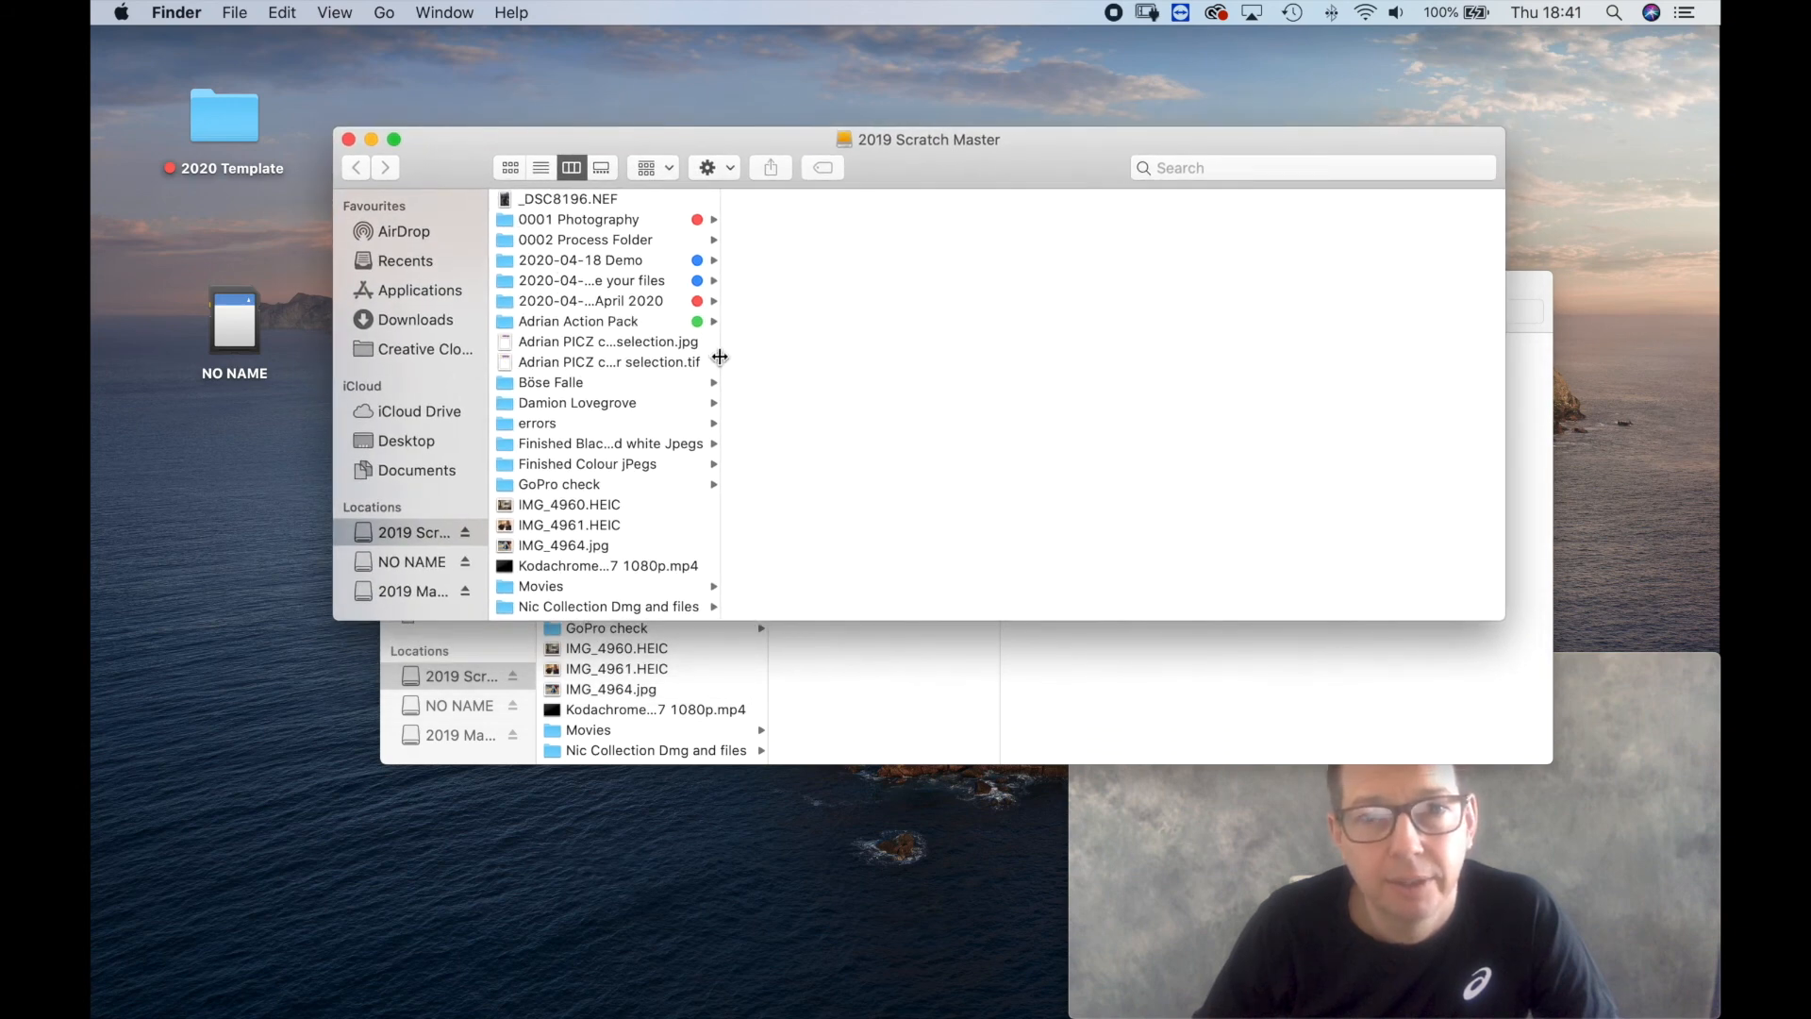
pyautogui.moveTo(714, 361); pyautogui.dragTo(937, 380)
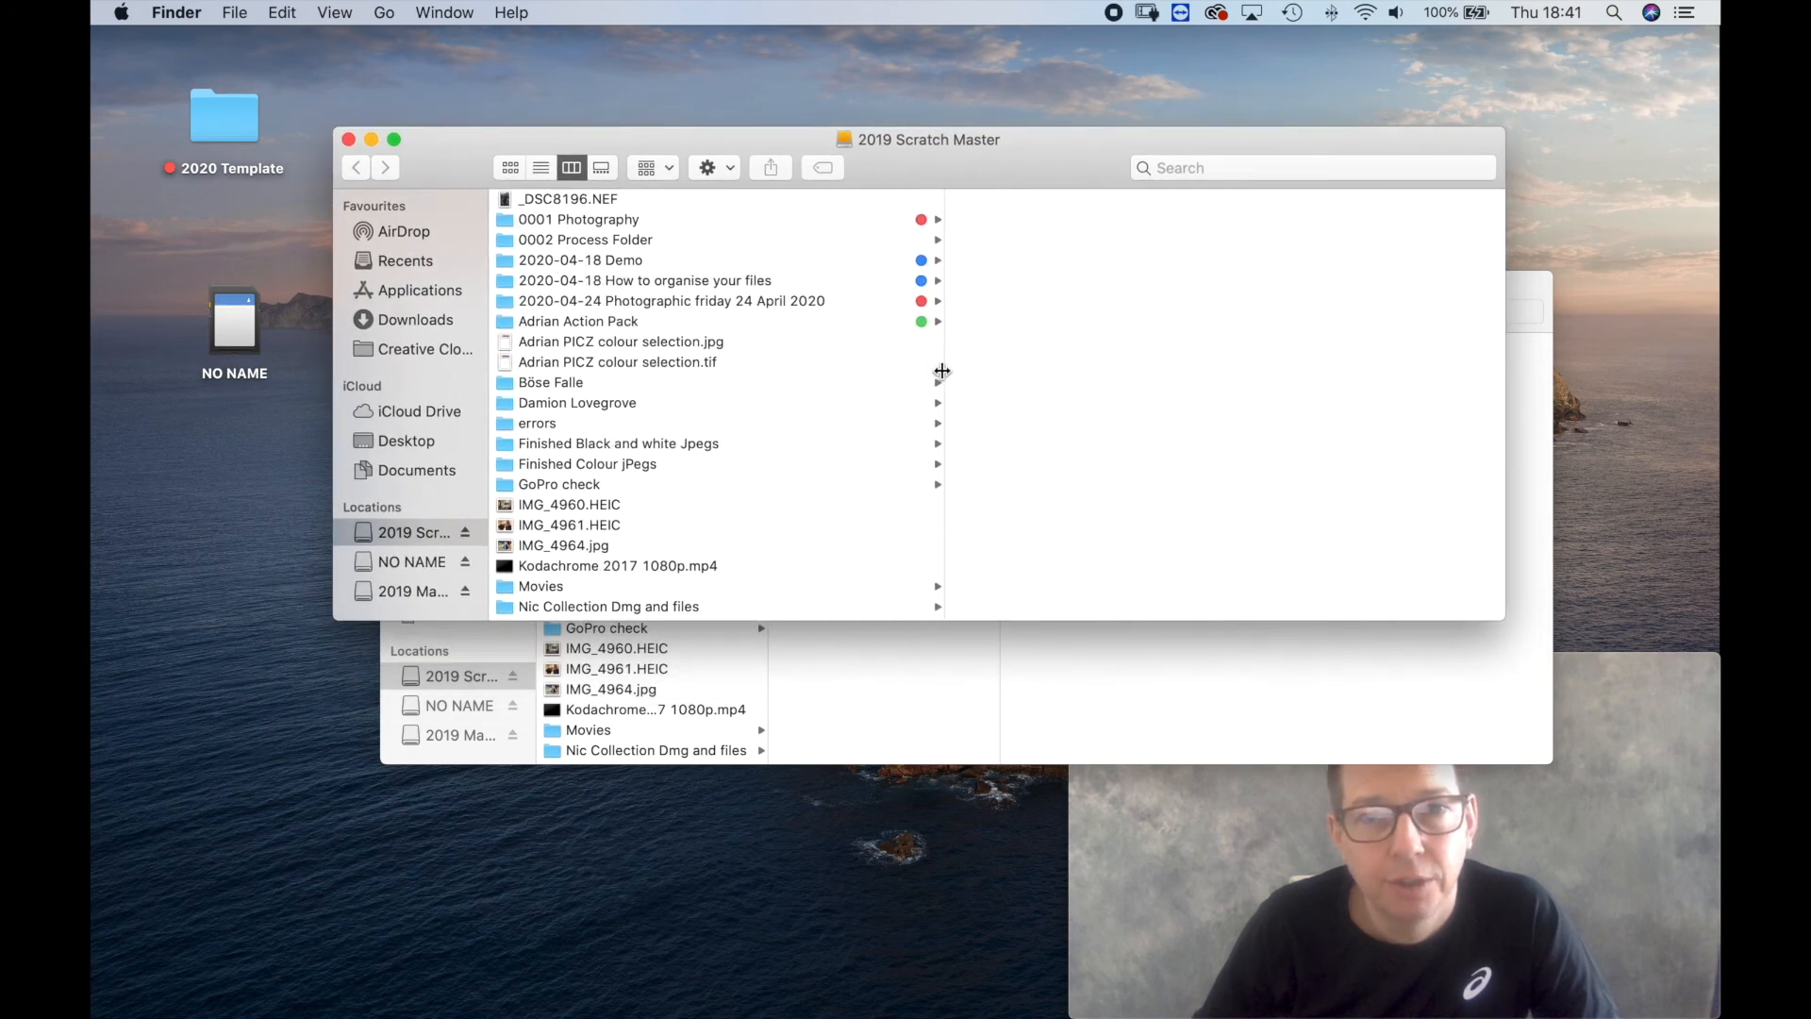
pyautogui.click(637, 302)
pyautogui.click(1015, 224)
pyautogui.click(703, 201)
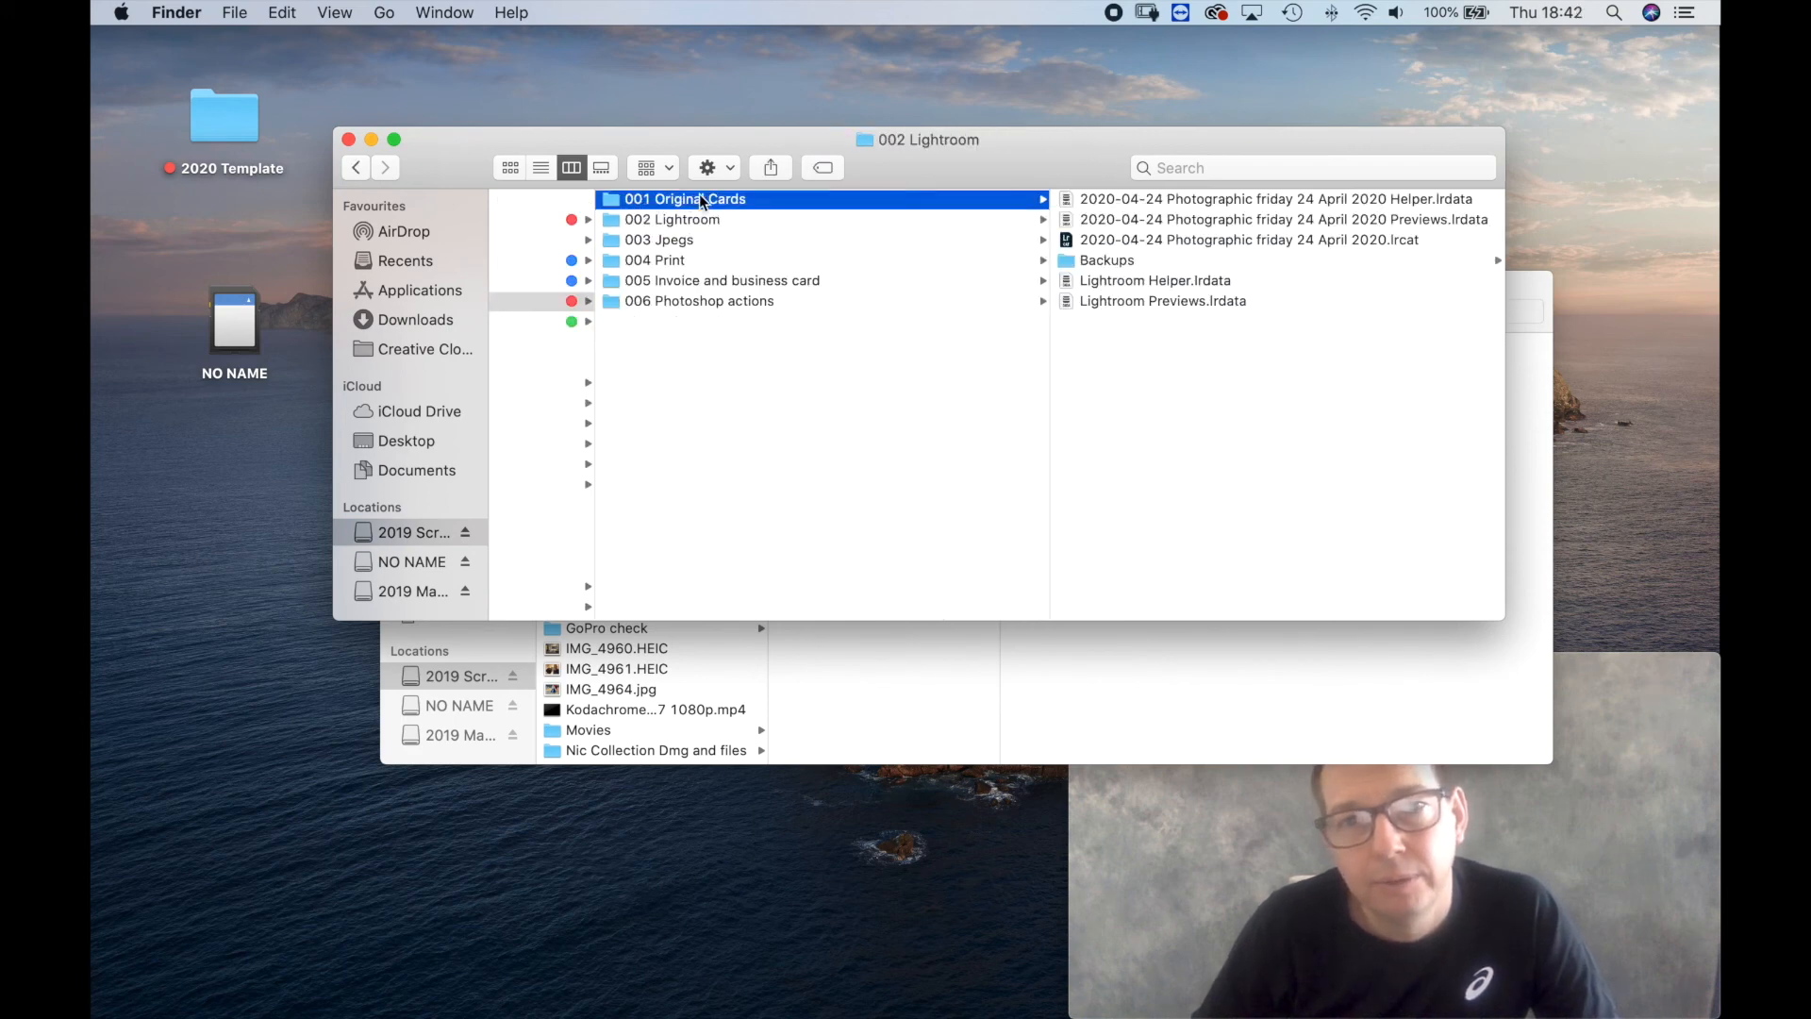
pyautogui.click(1095, 200)
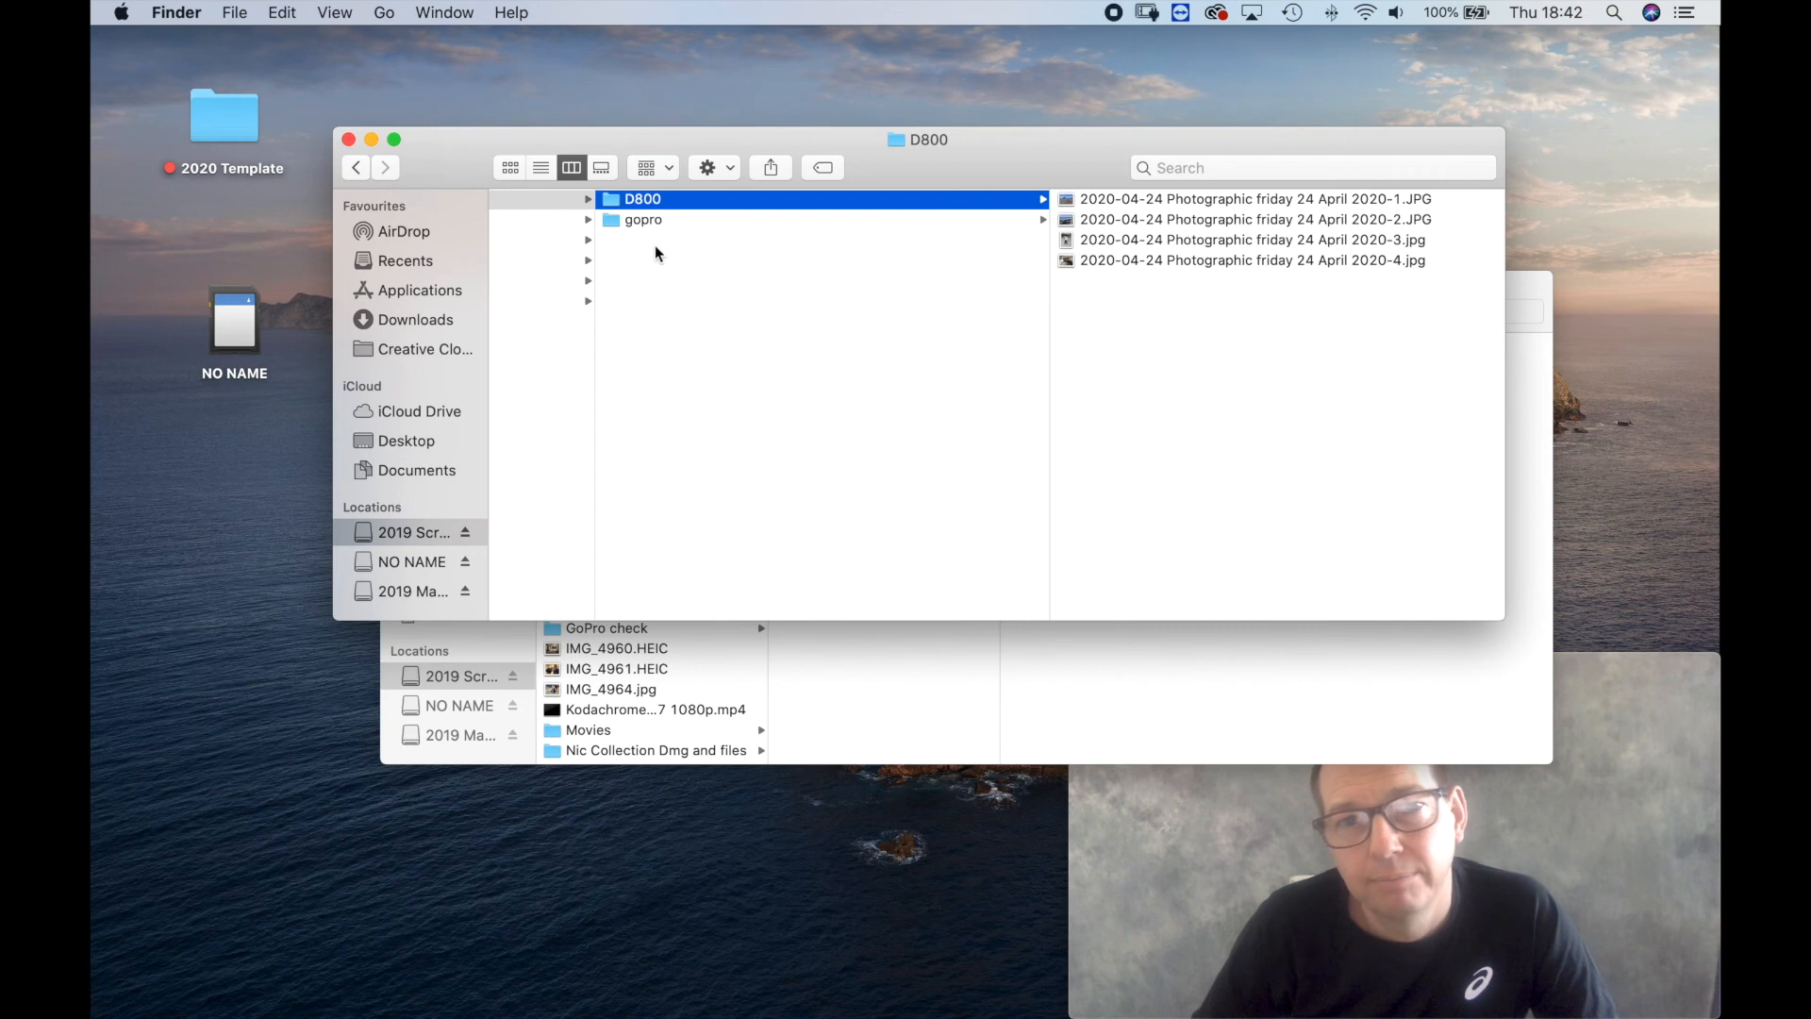
# Open the 2020-04-24 Photographic friday 24 April 2020 catalog in Lightroom from the drive's 002 Lightroom folder.
pyautogui.click(678, 272)
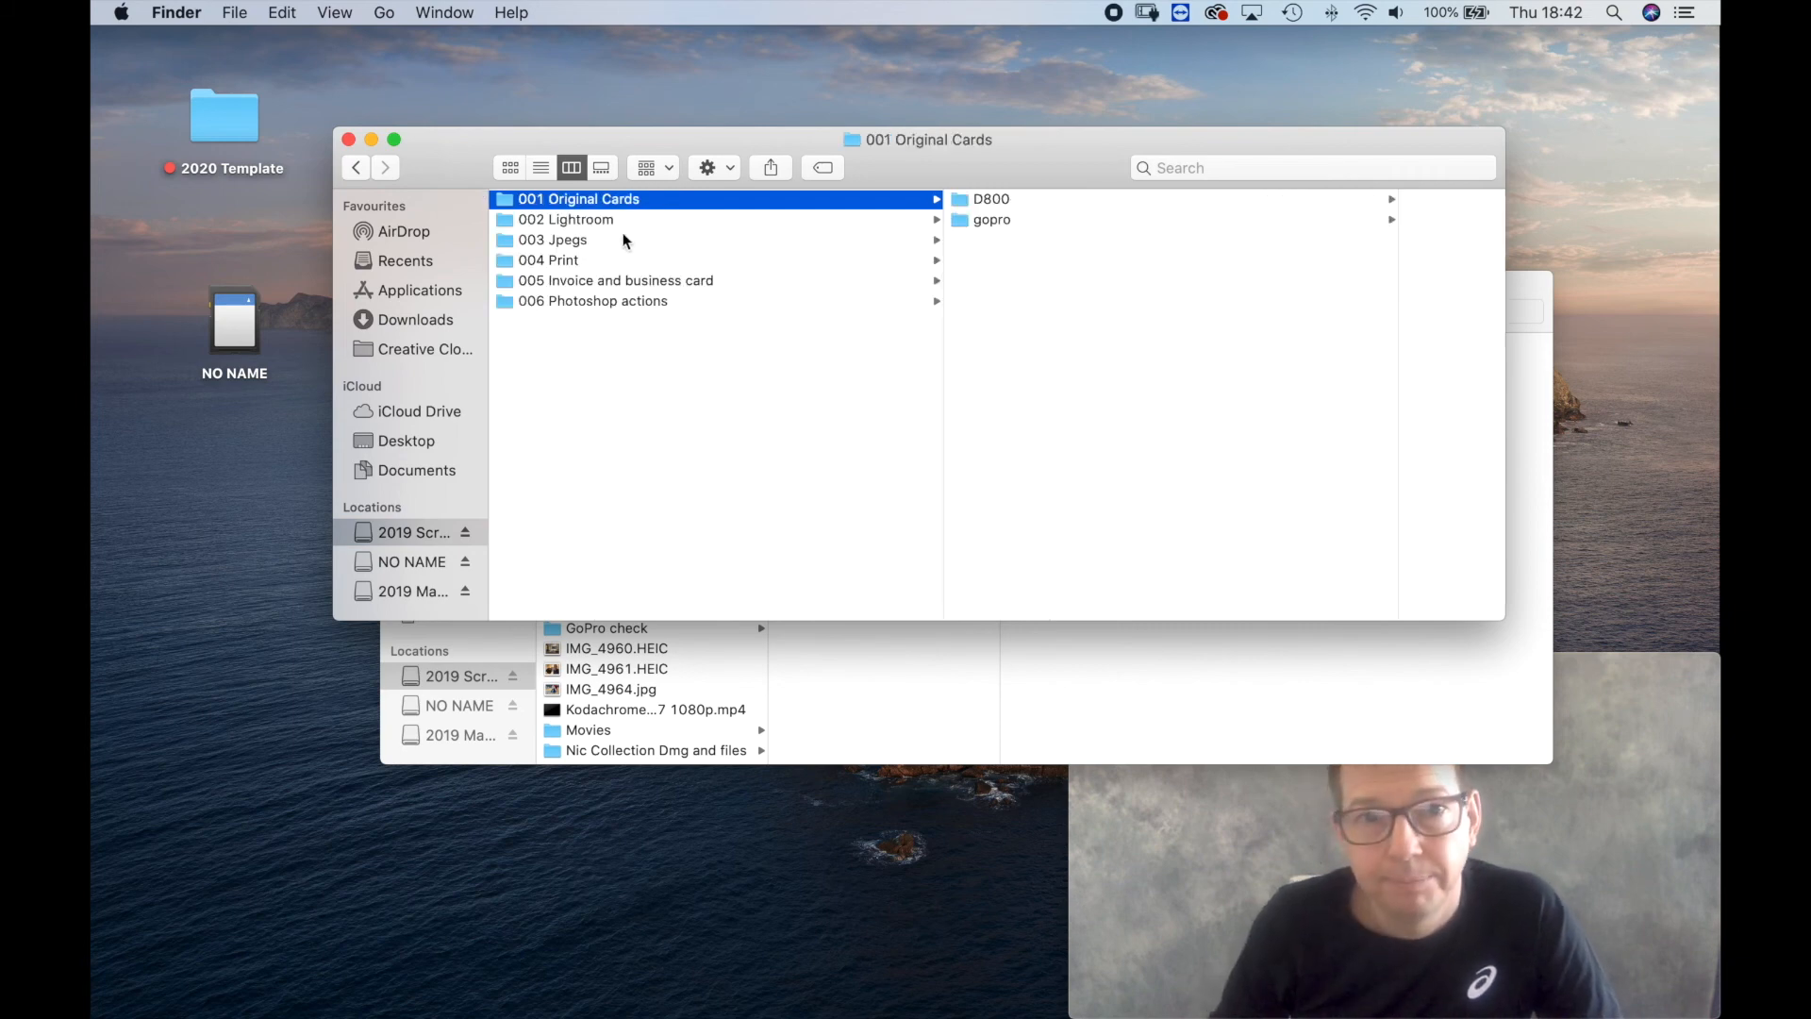
pyautogui.click(586, 221)
pyautogui.doubleClick(1017, 245)
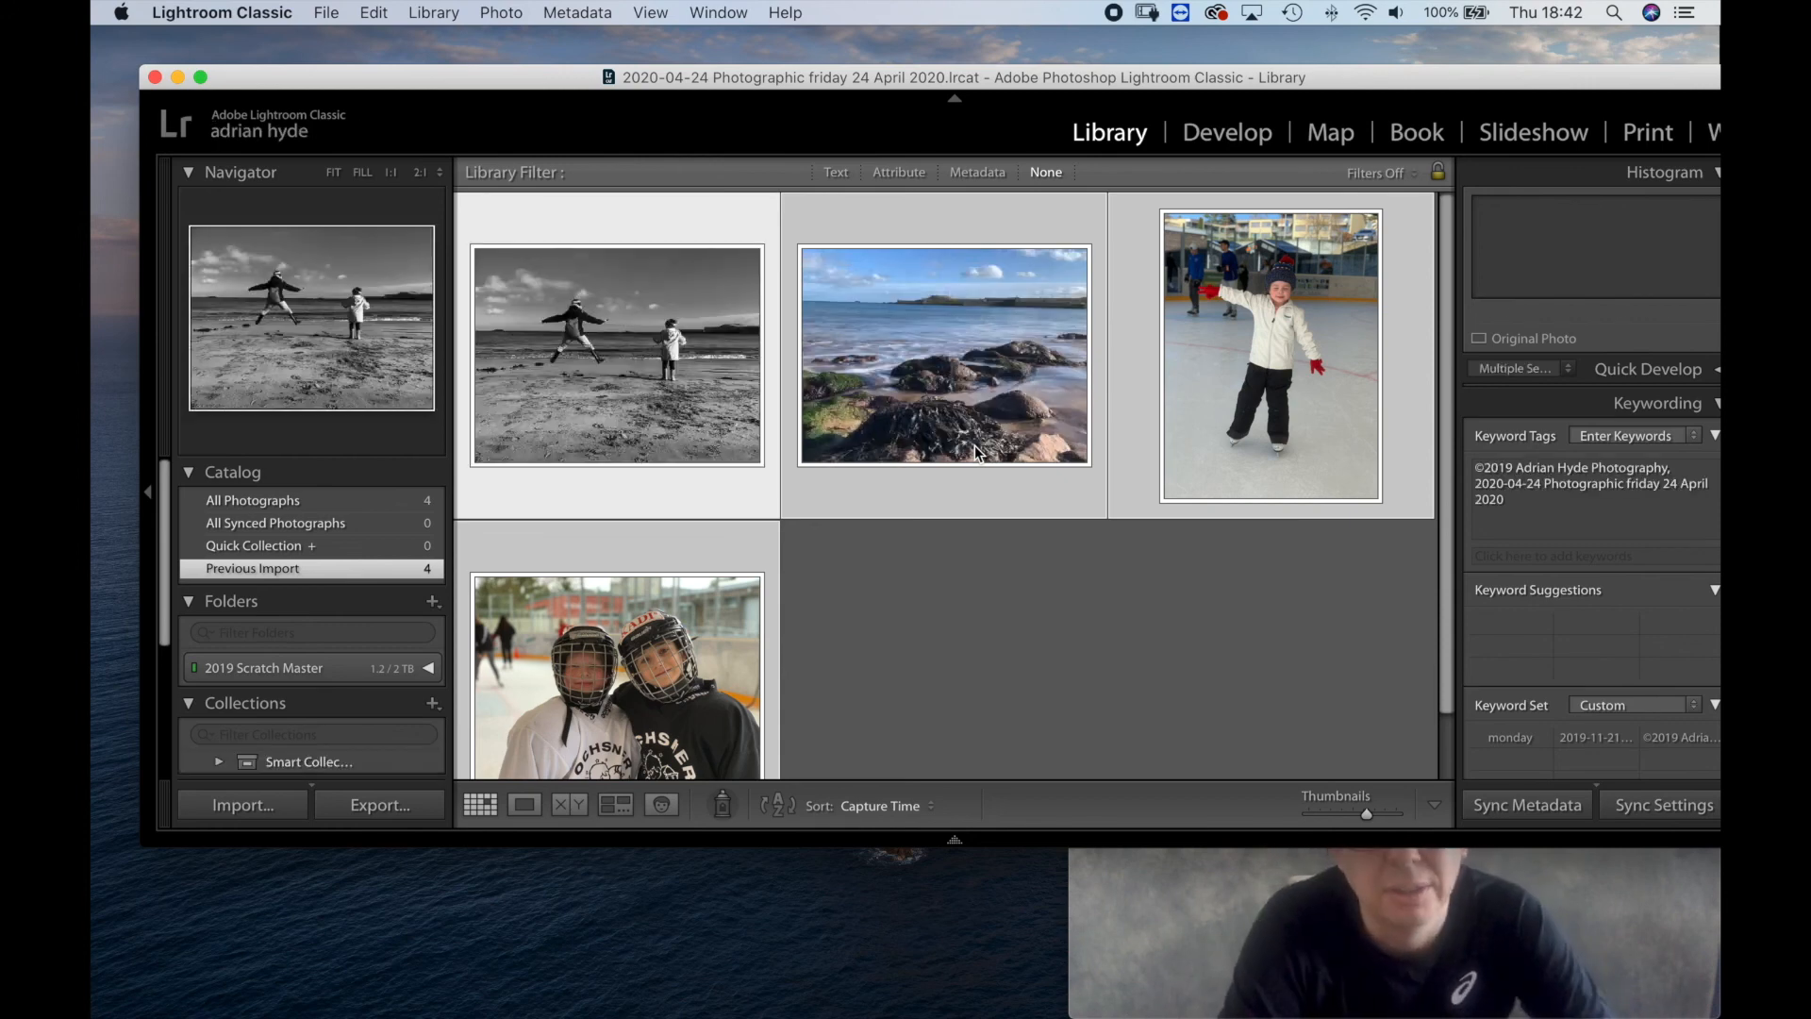
# Rate the black-and-white beach photo four stars, check the rating in the grid, and return to the Loupe view.
pyautogui.doubleClick(555, 502)
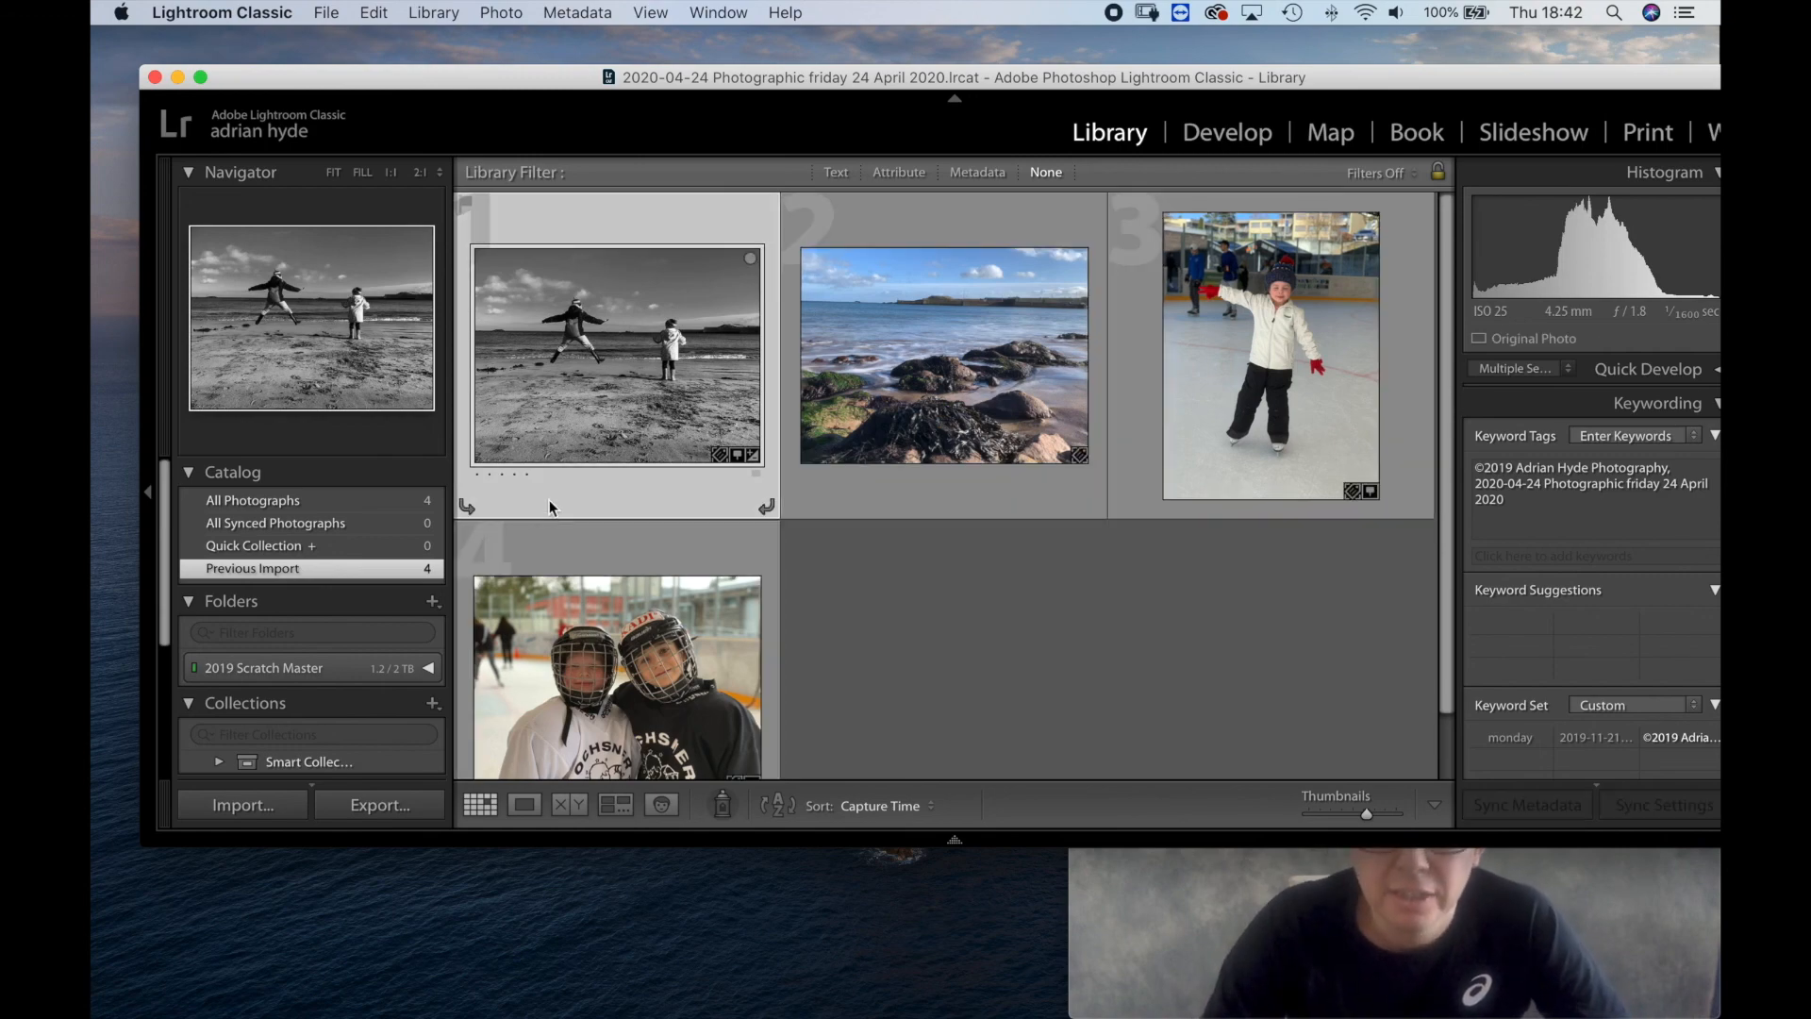
pyautogui.press('4')
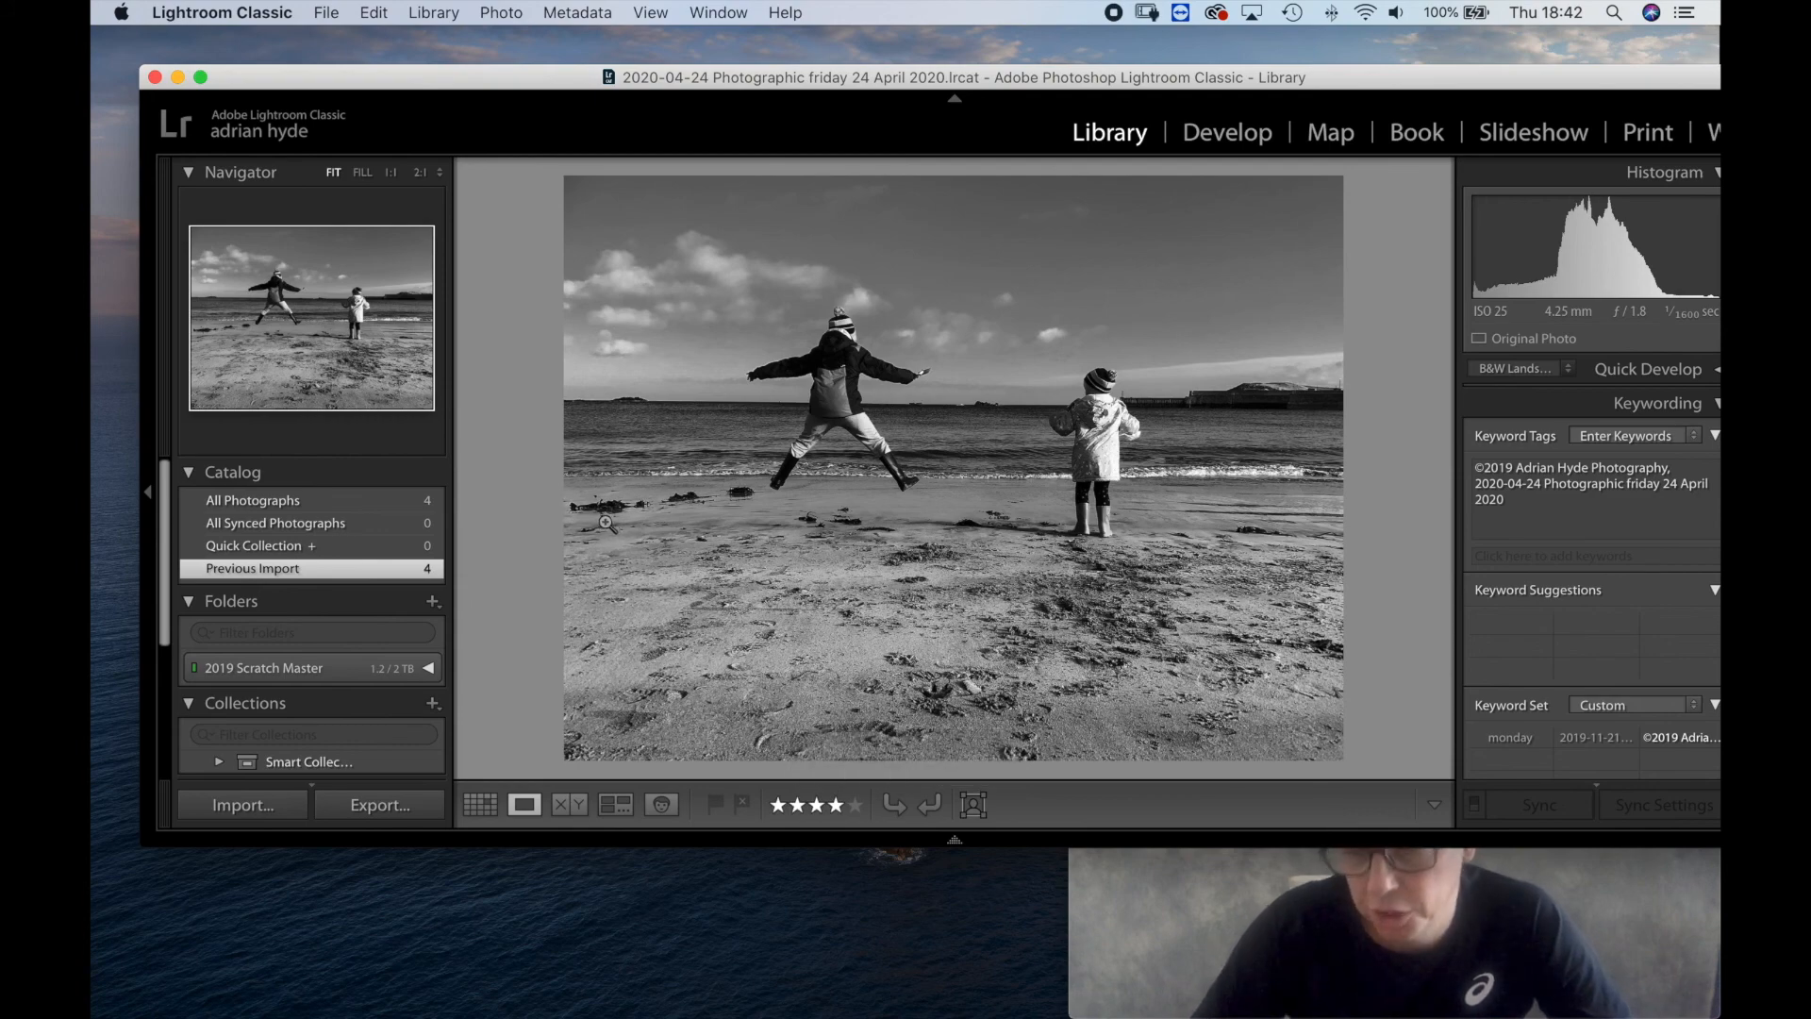
pyautogui.press('g')
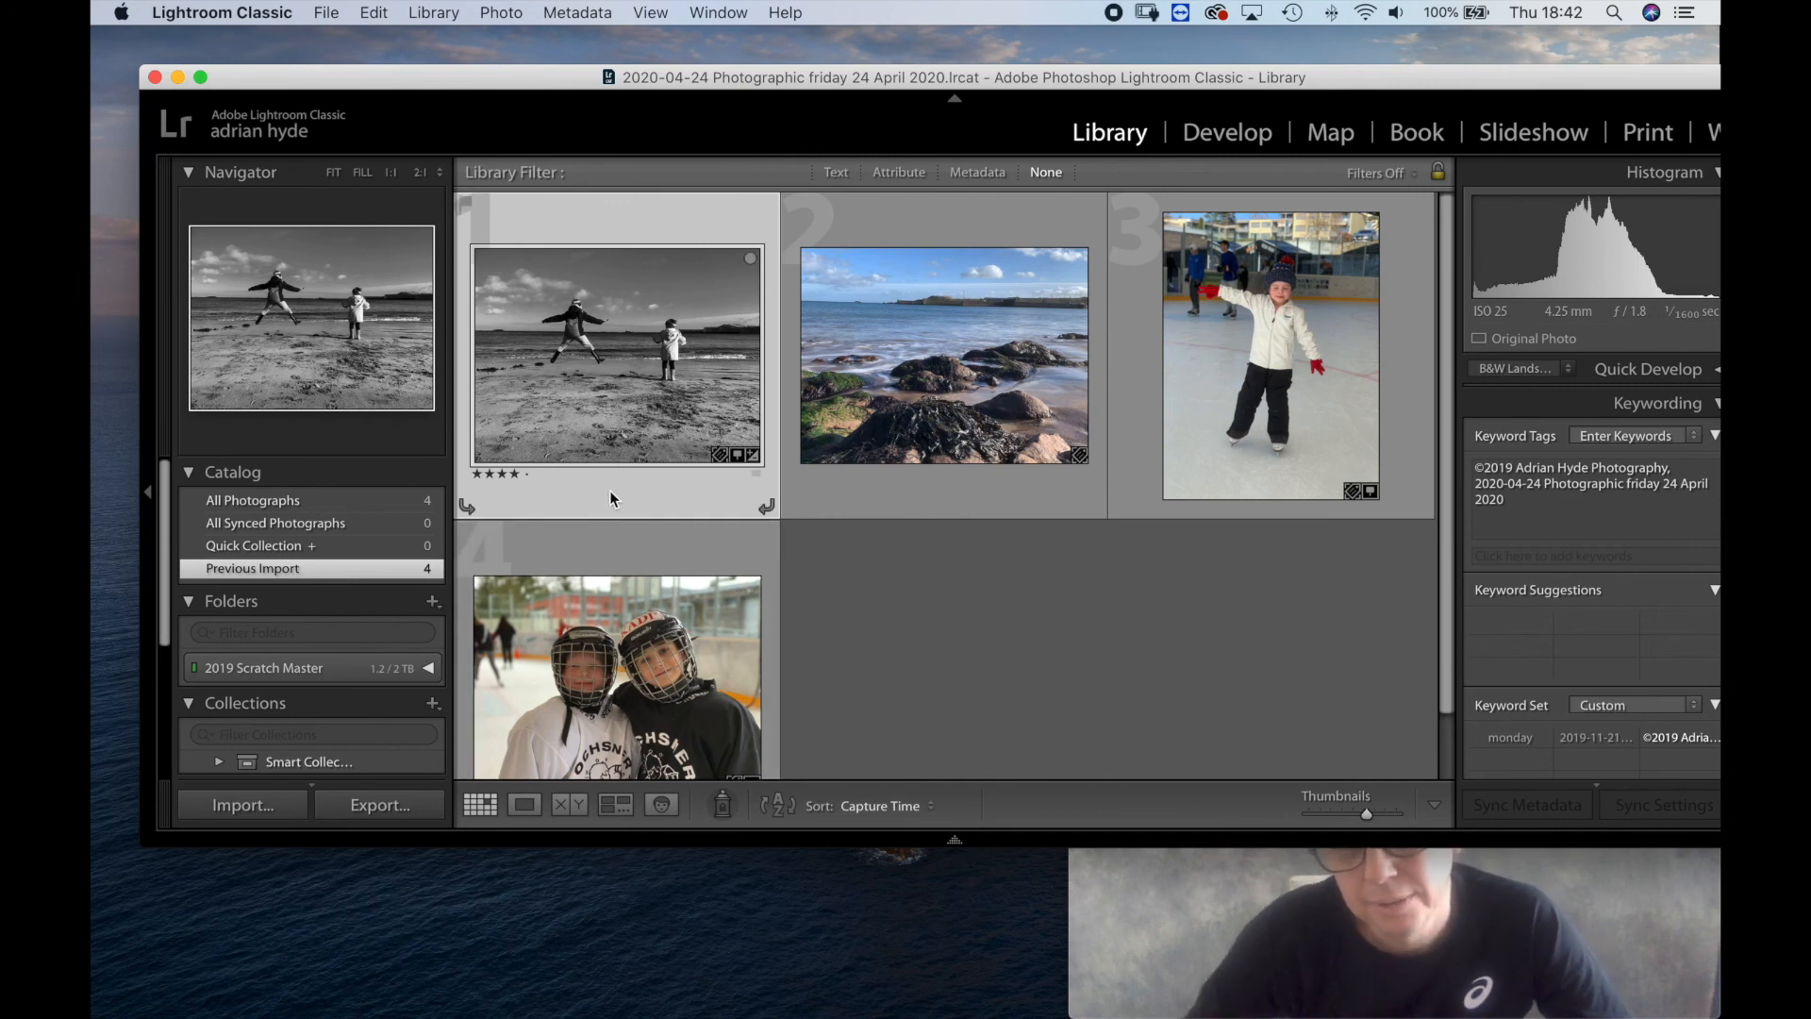
pyautogui.press('e')
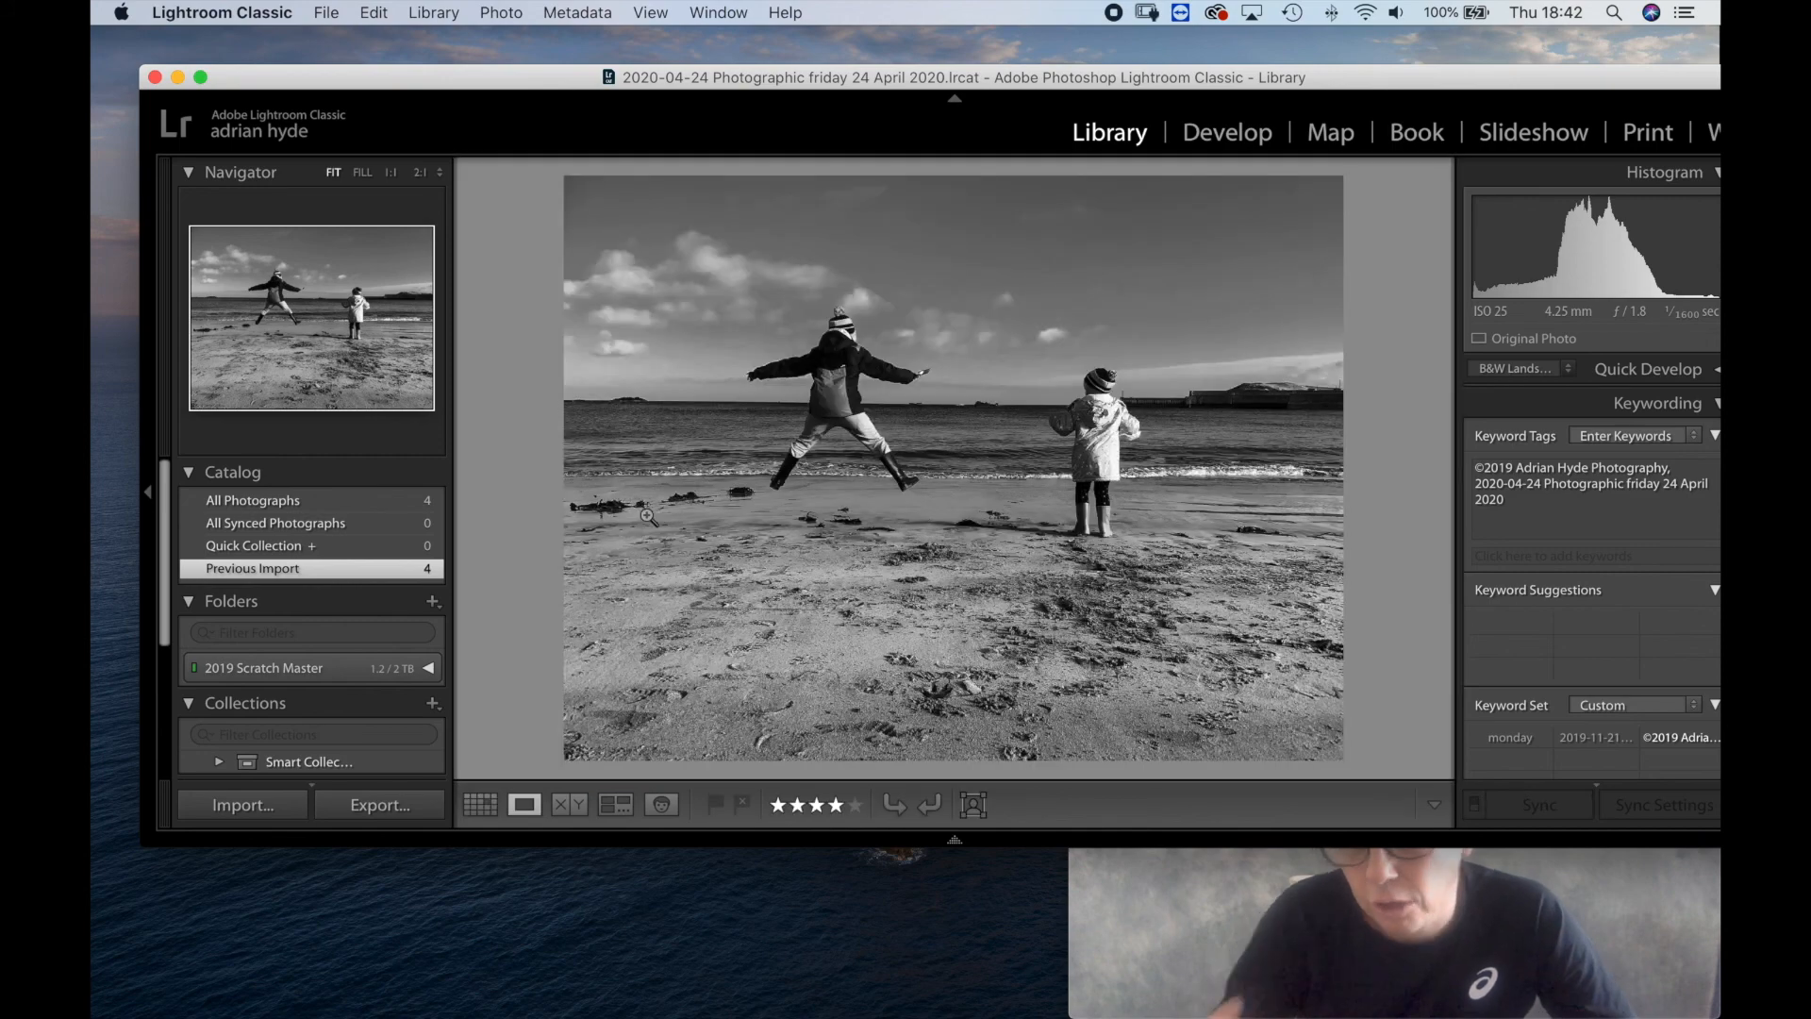
# Quit Lightroom, accept the catalog backup dialog, and close the 002 Lightroom Finder window.
pyautogui.click(154, 83)
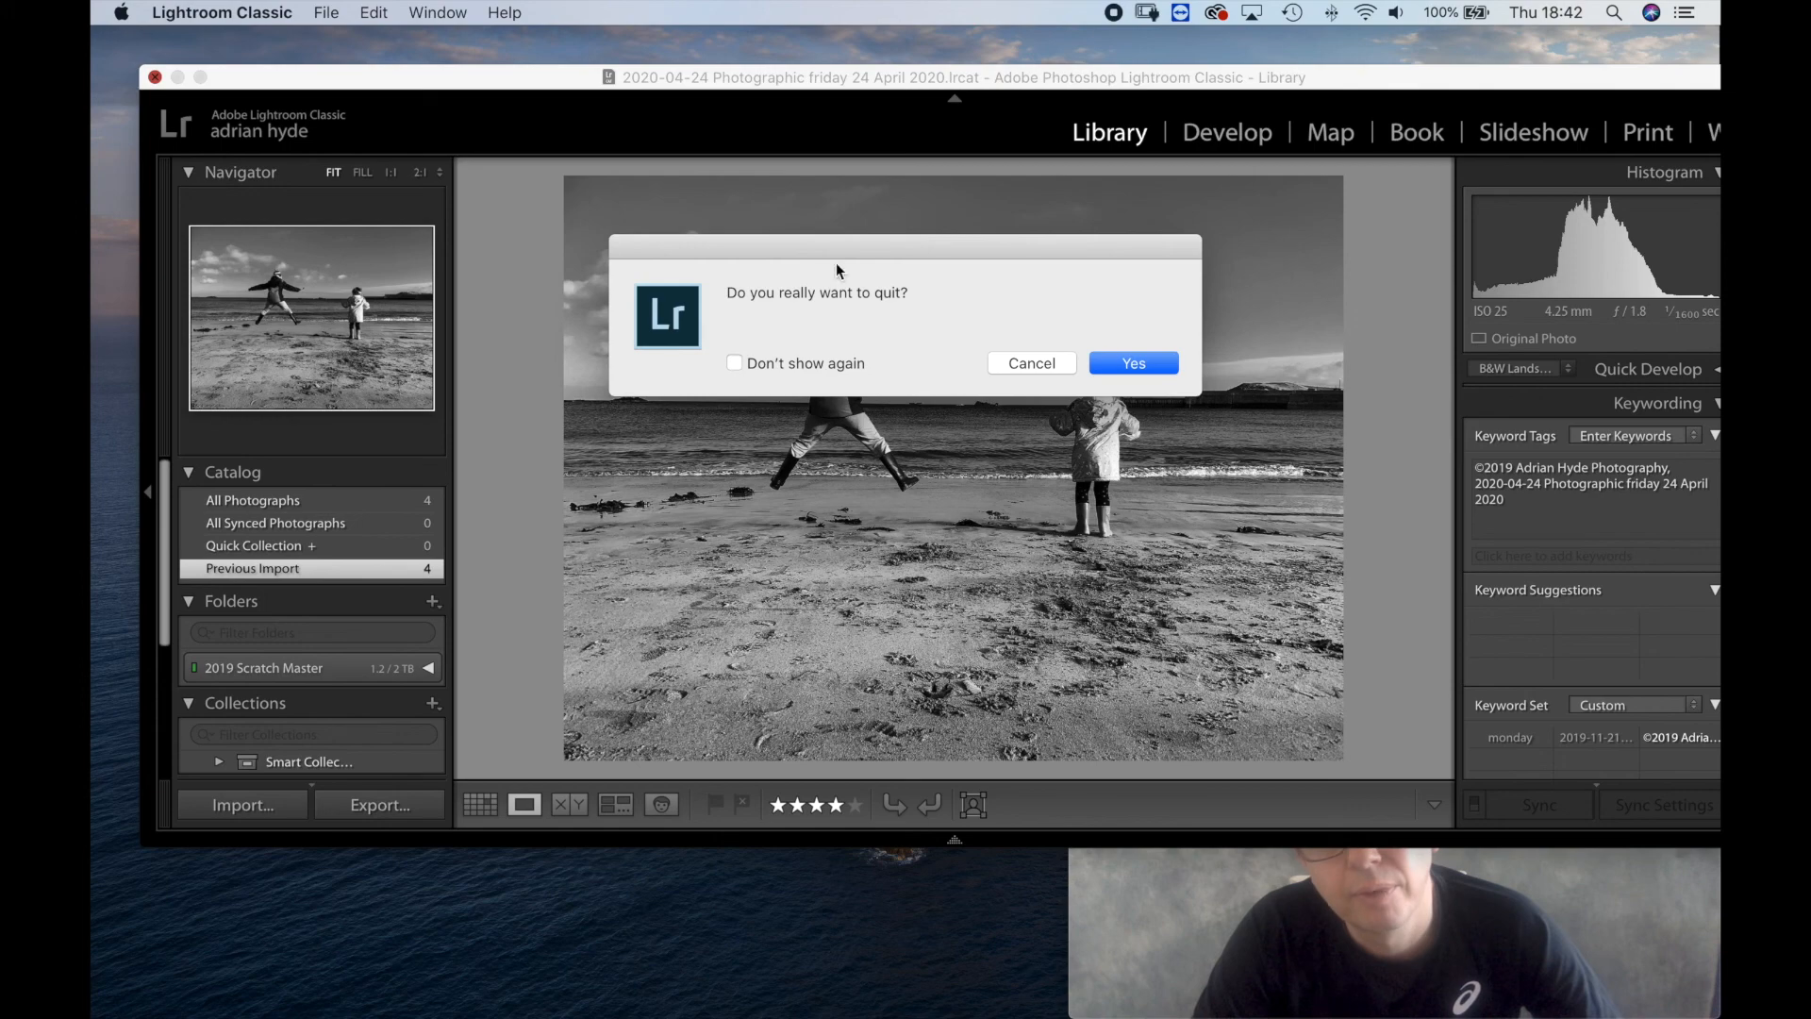
pyautogui.click(1135, 364)
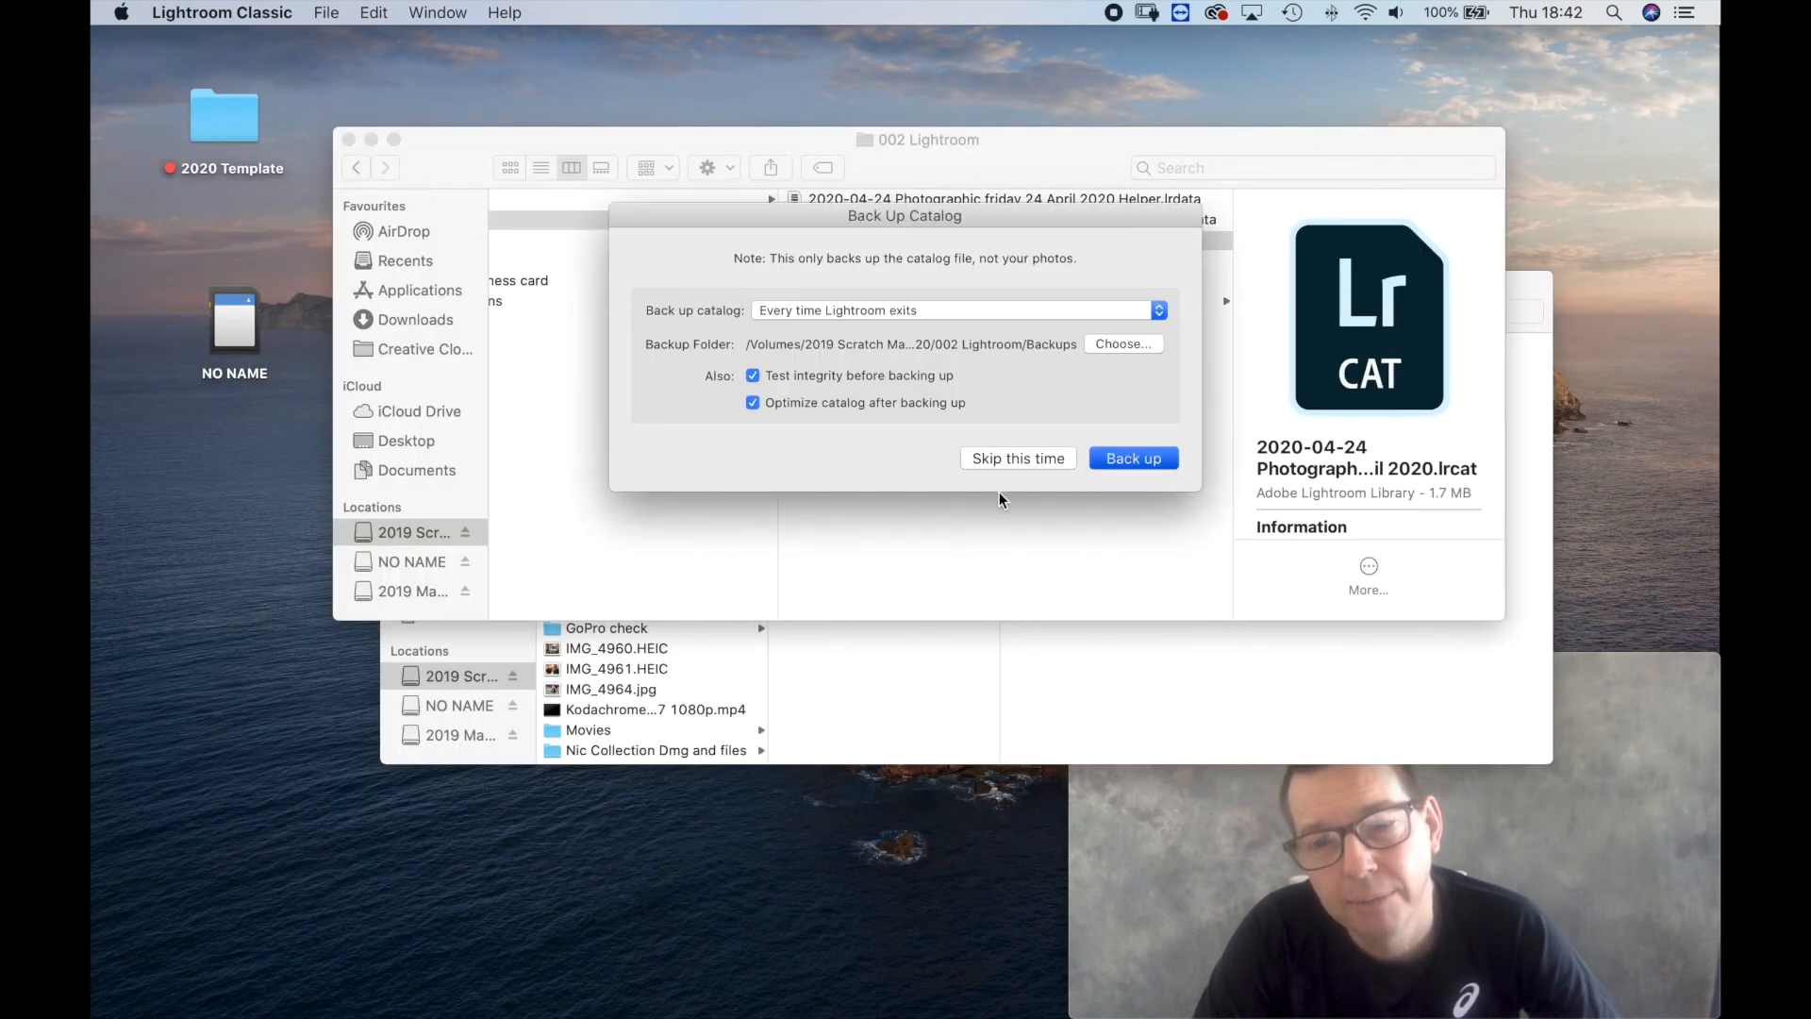
pyautogui.press('Return')
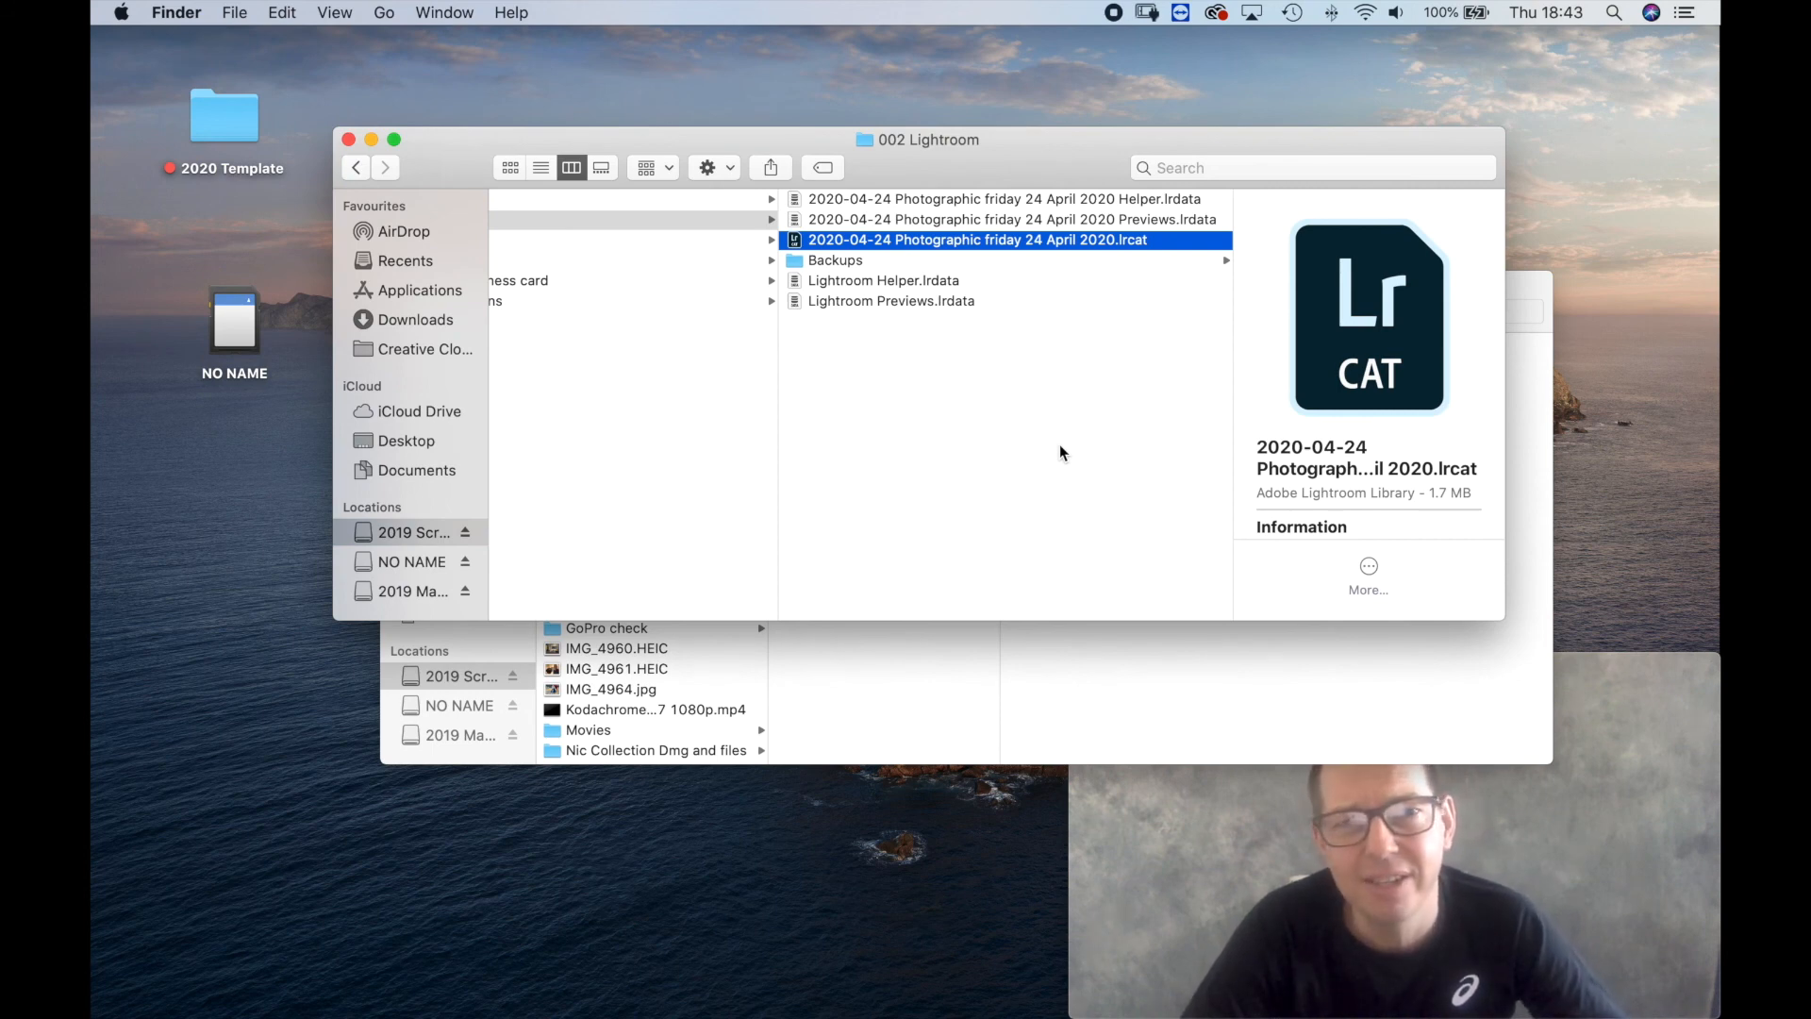
pyautogui.click(349, 141)
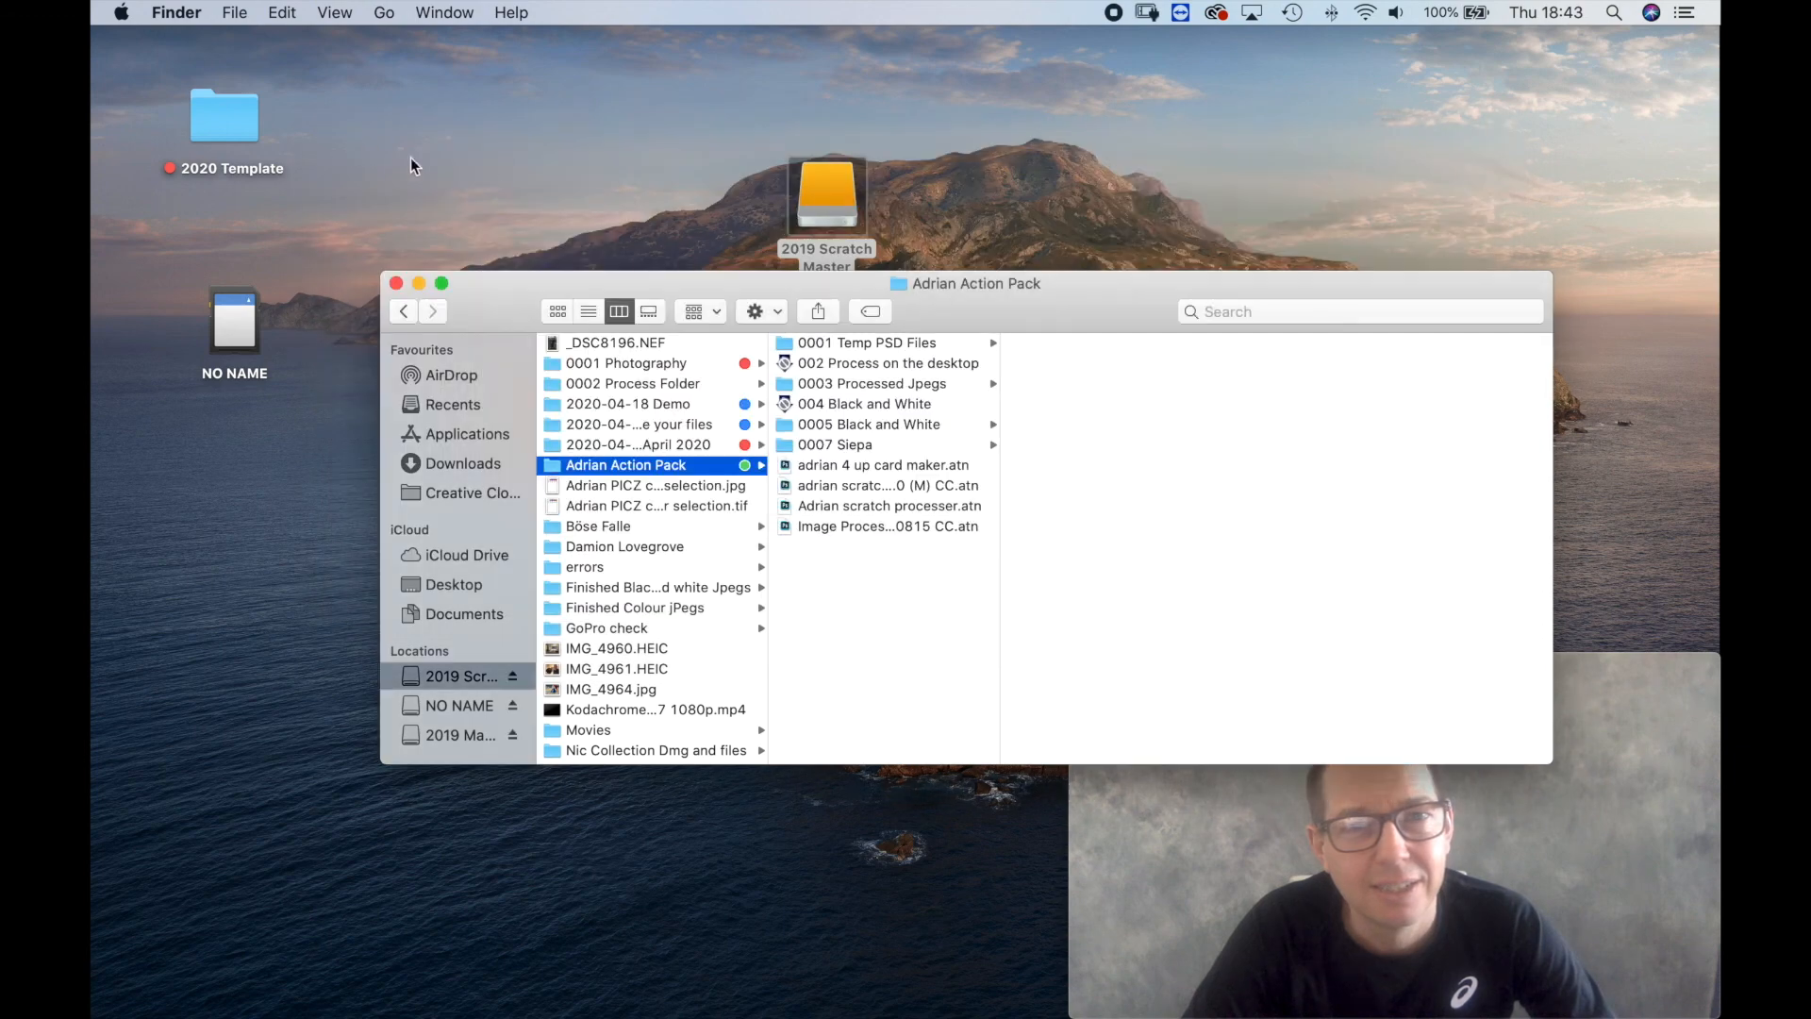
# Copy the 2020-04-24 job folder from the 2019 Scratch Master drive to the desktop and move the drive icon aside.
pyautogui.click(661, 444)
pyautogui.moveTo(661, 444); pyautogui.dragTo(557, 206)
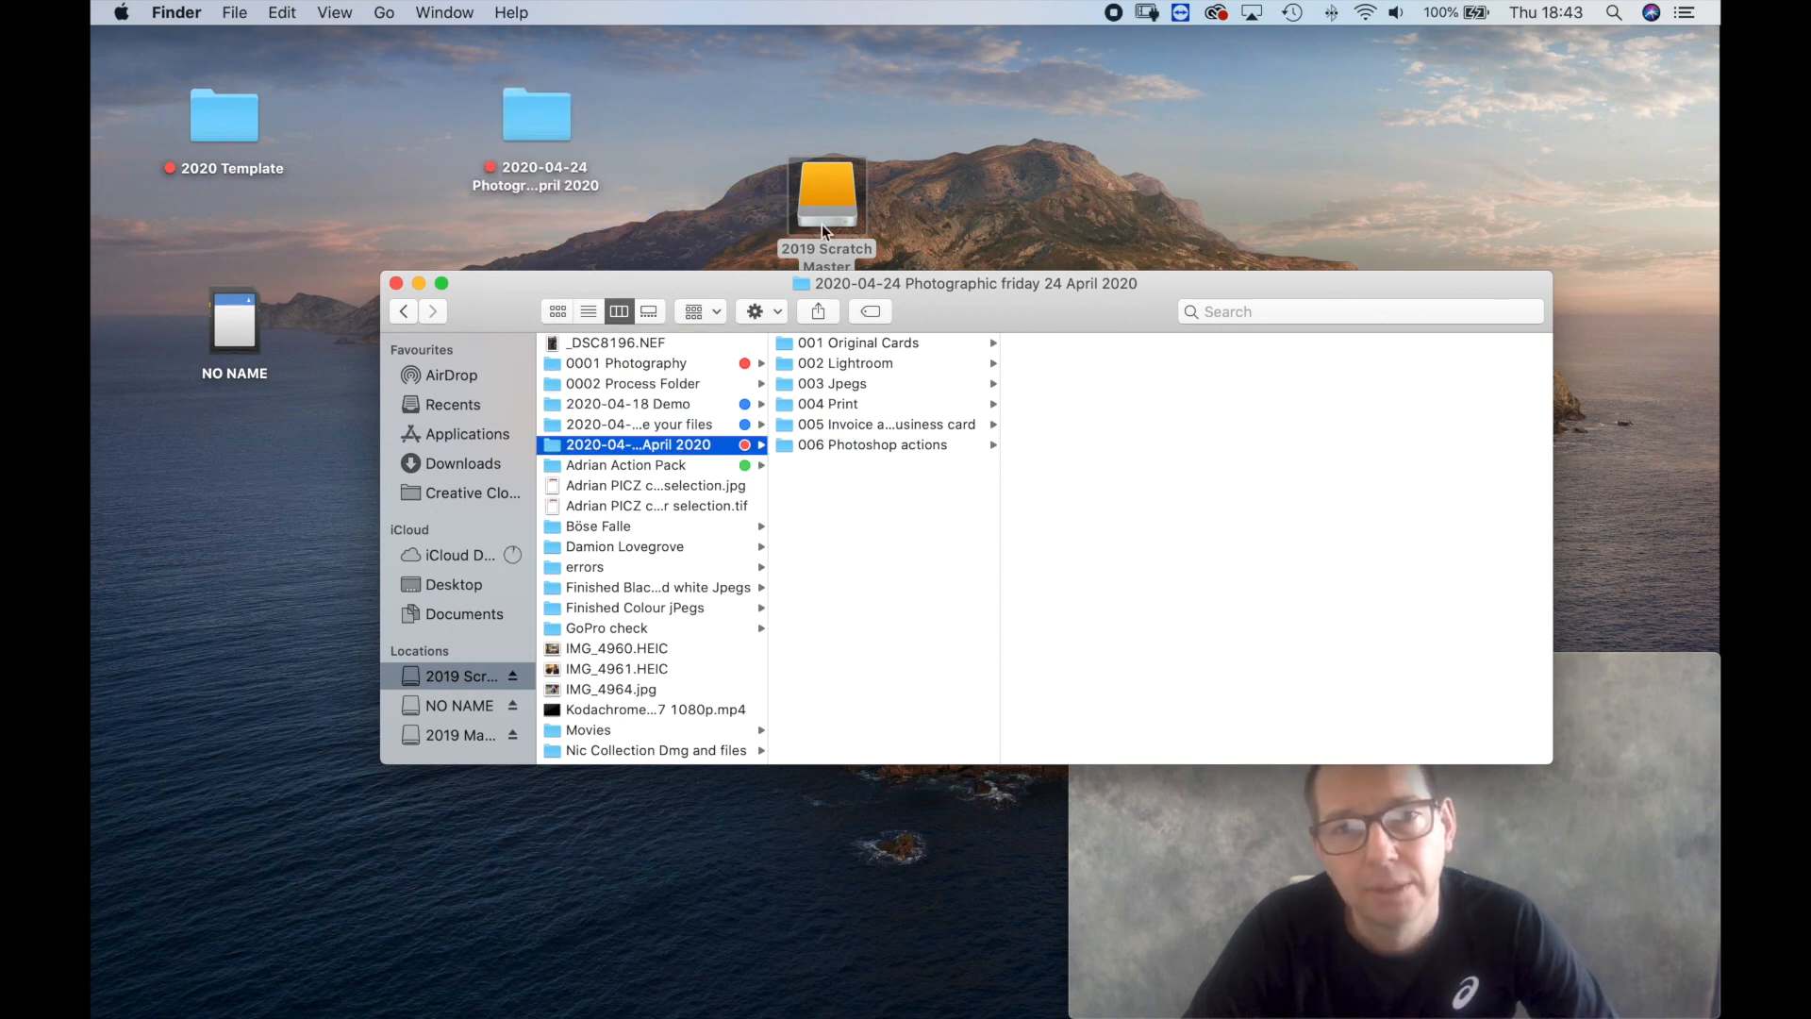
pyautogui.moveTo(817, 195); pyautogui.dragTo(236, 327)
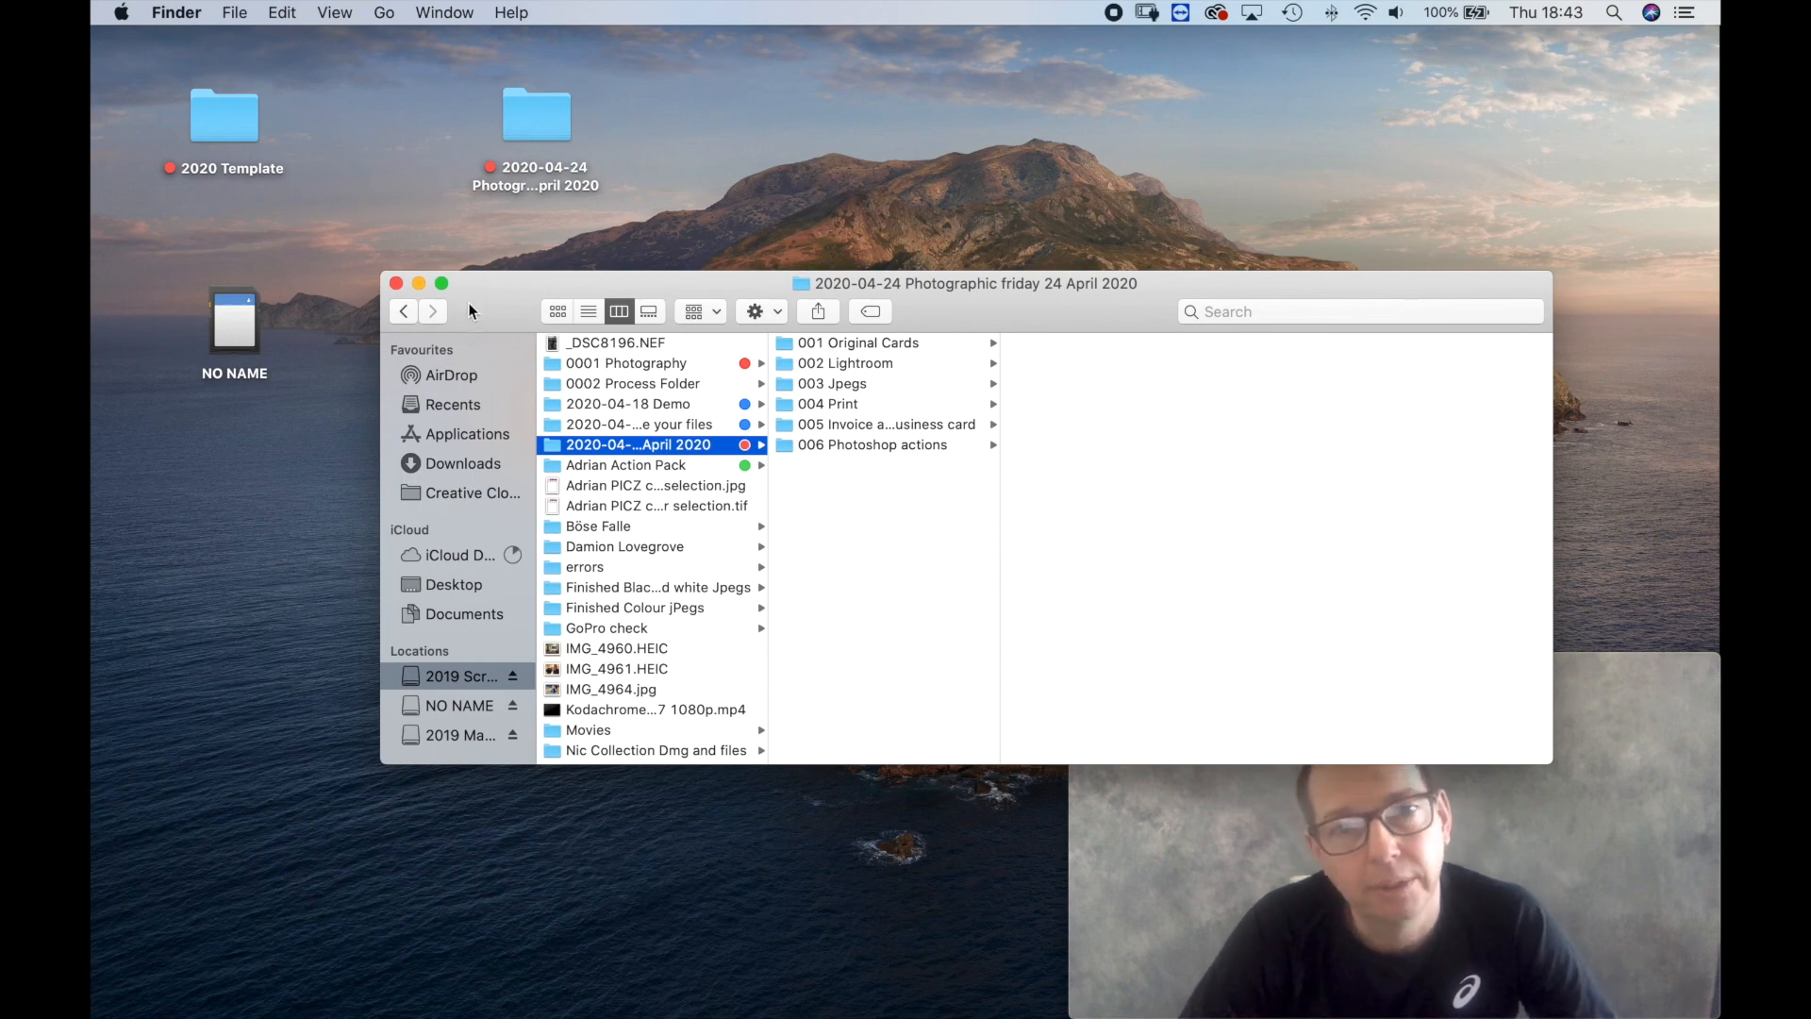
pyautogui.press('super+w')
# Open the 2020-04-24 catalog in Lightroom from the 002 Lightroom folder of the desktop copy.
pyautogui.click(532, 130)
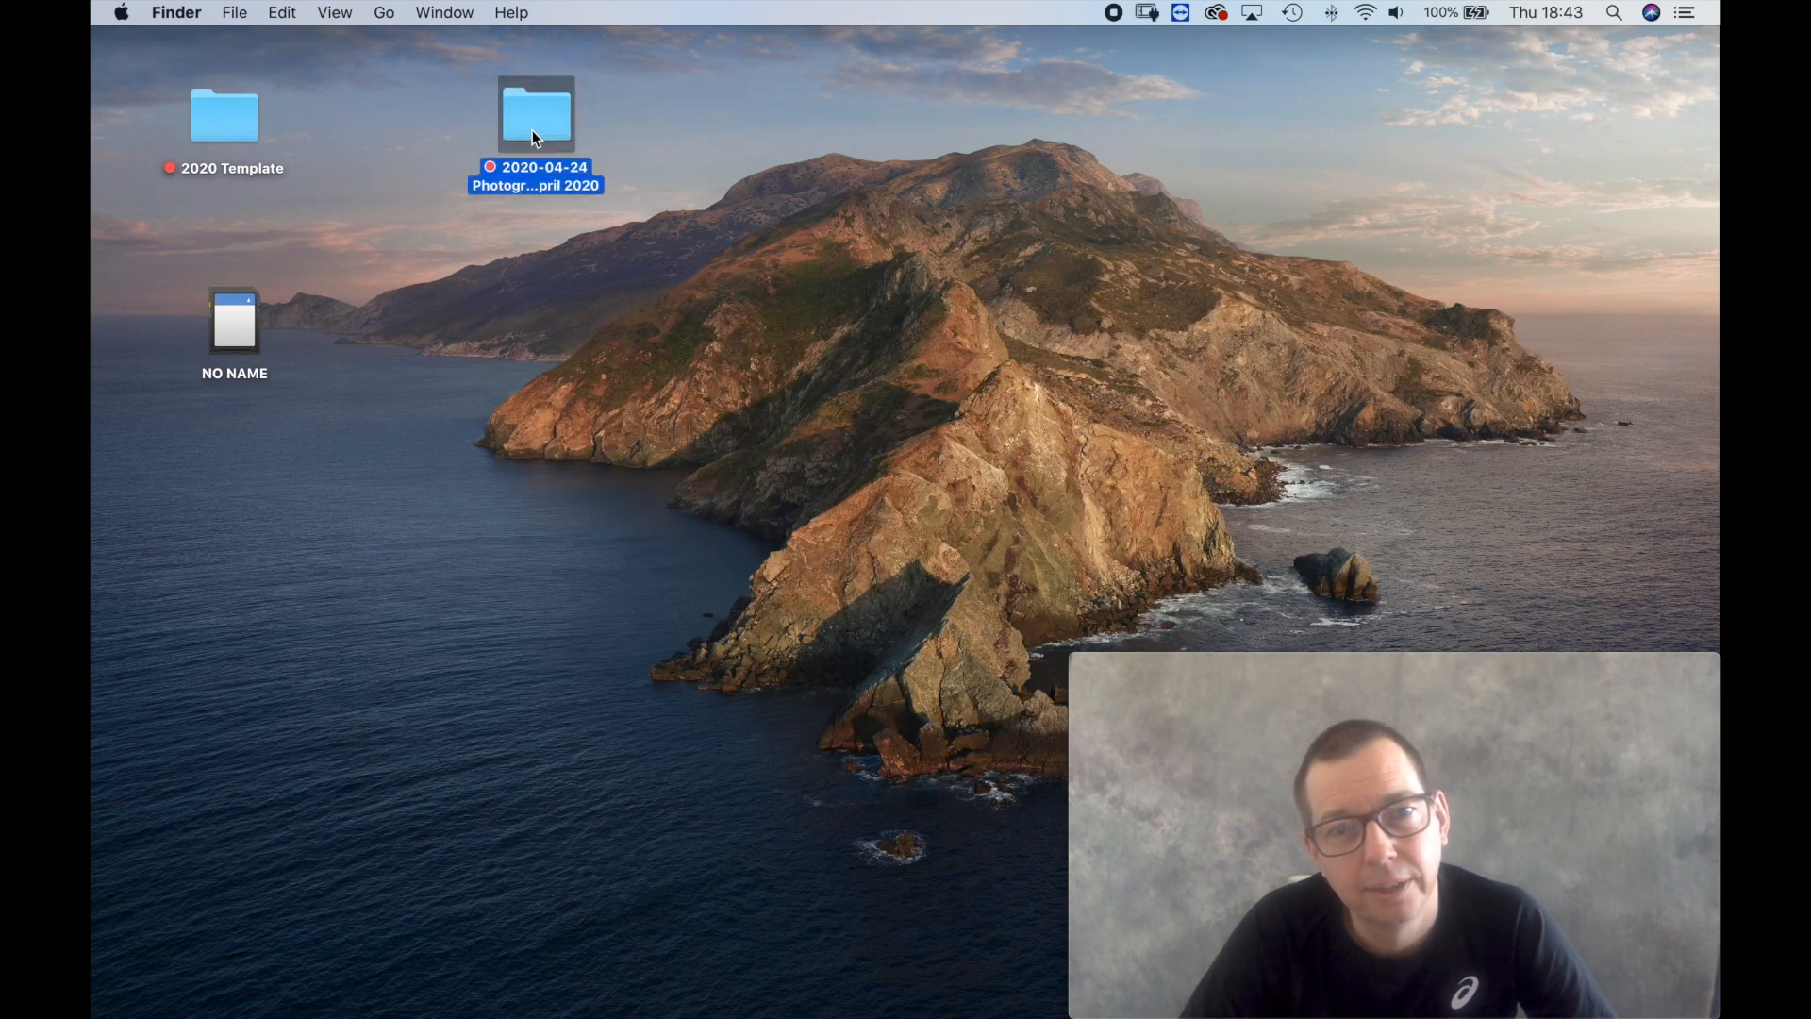
pyautogui.doubleClick(584, 180)
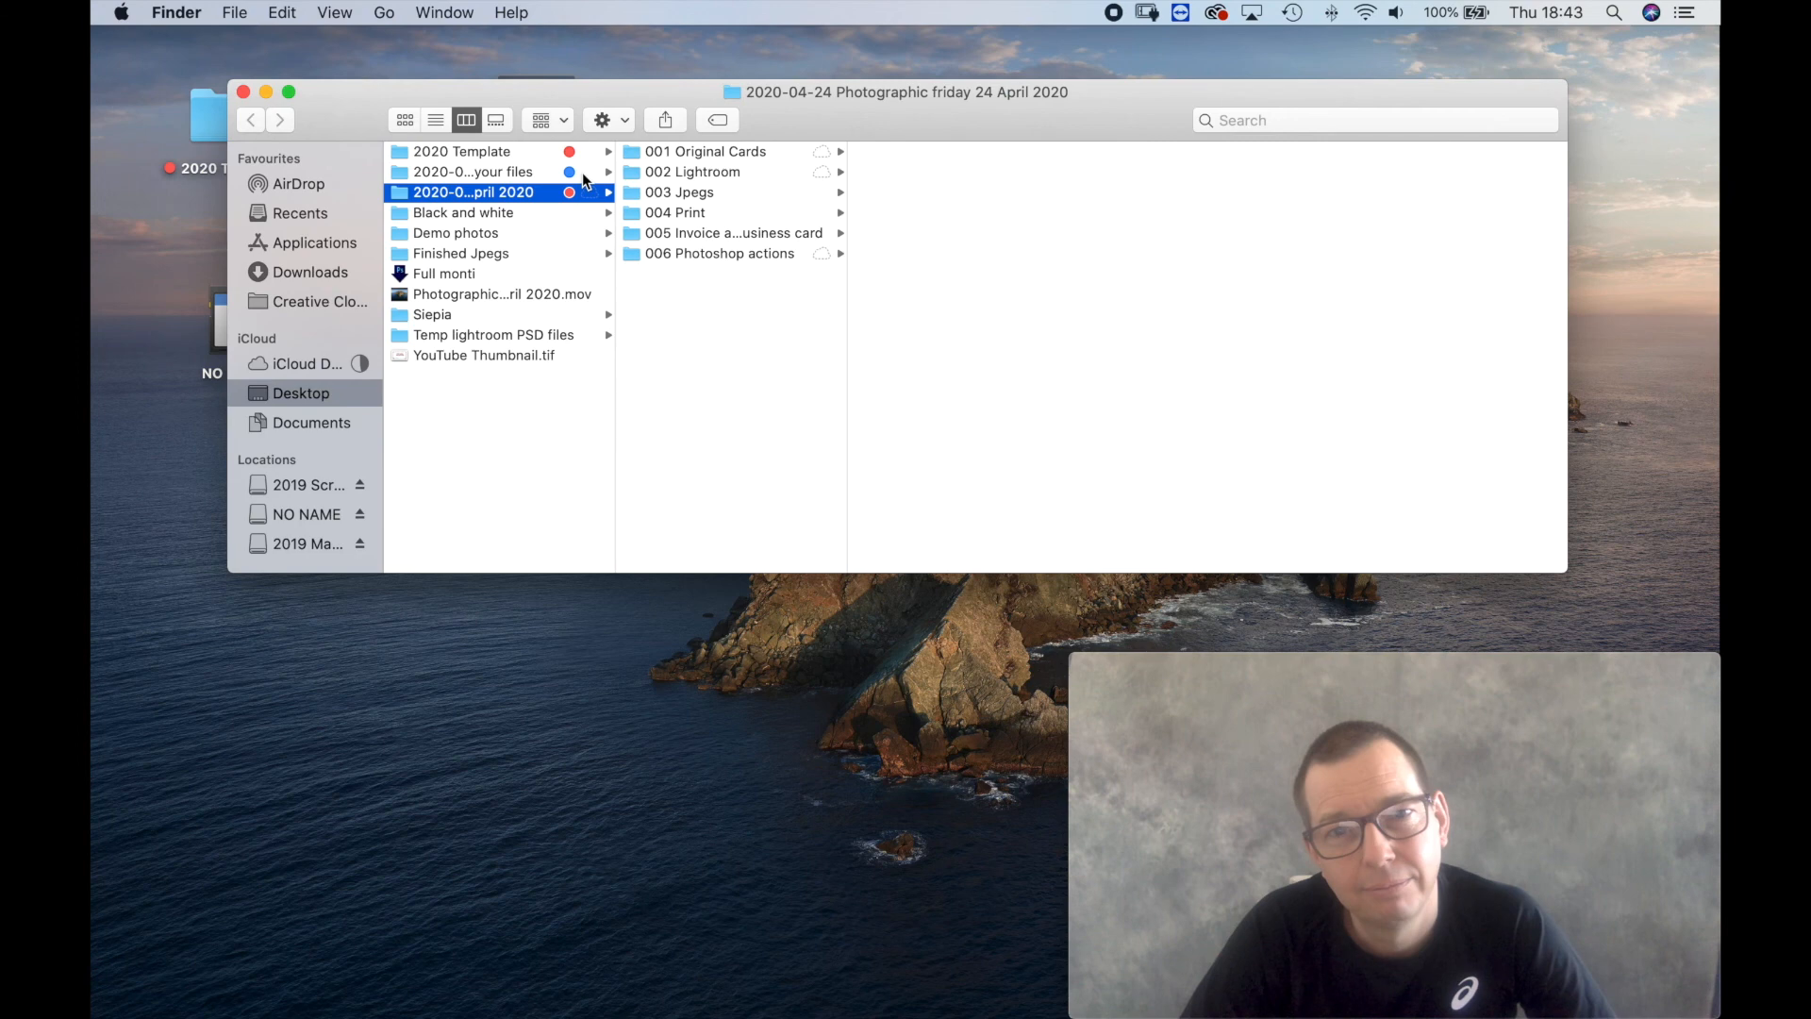
pyautogui.click(715, 175)
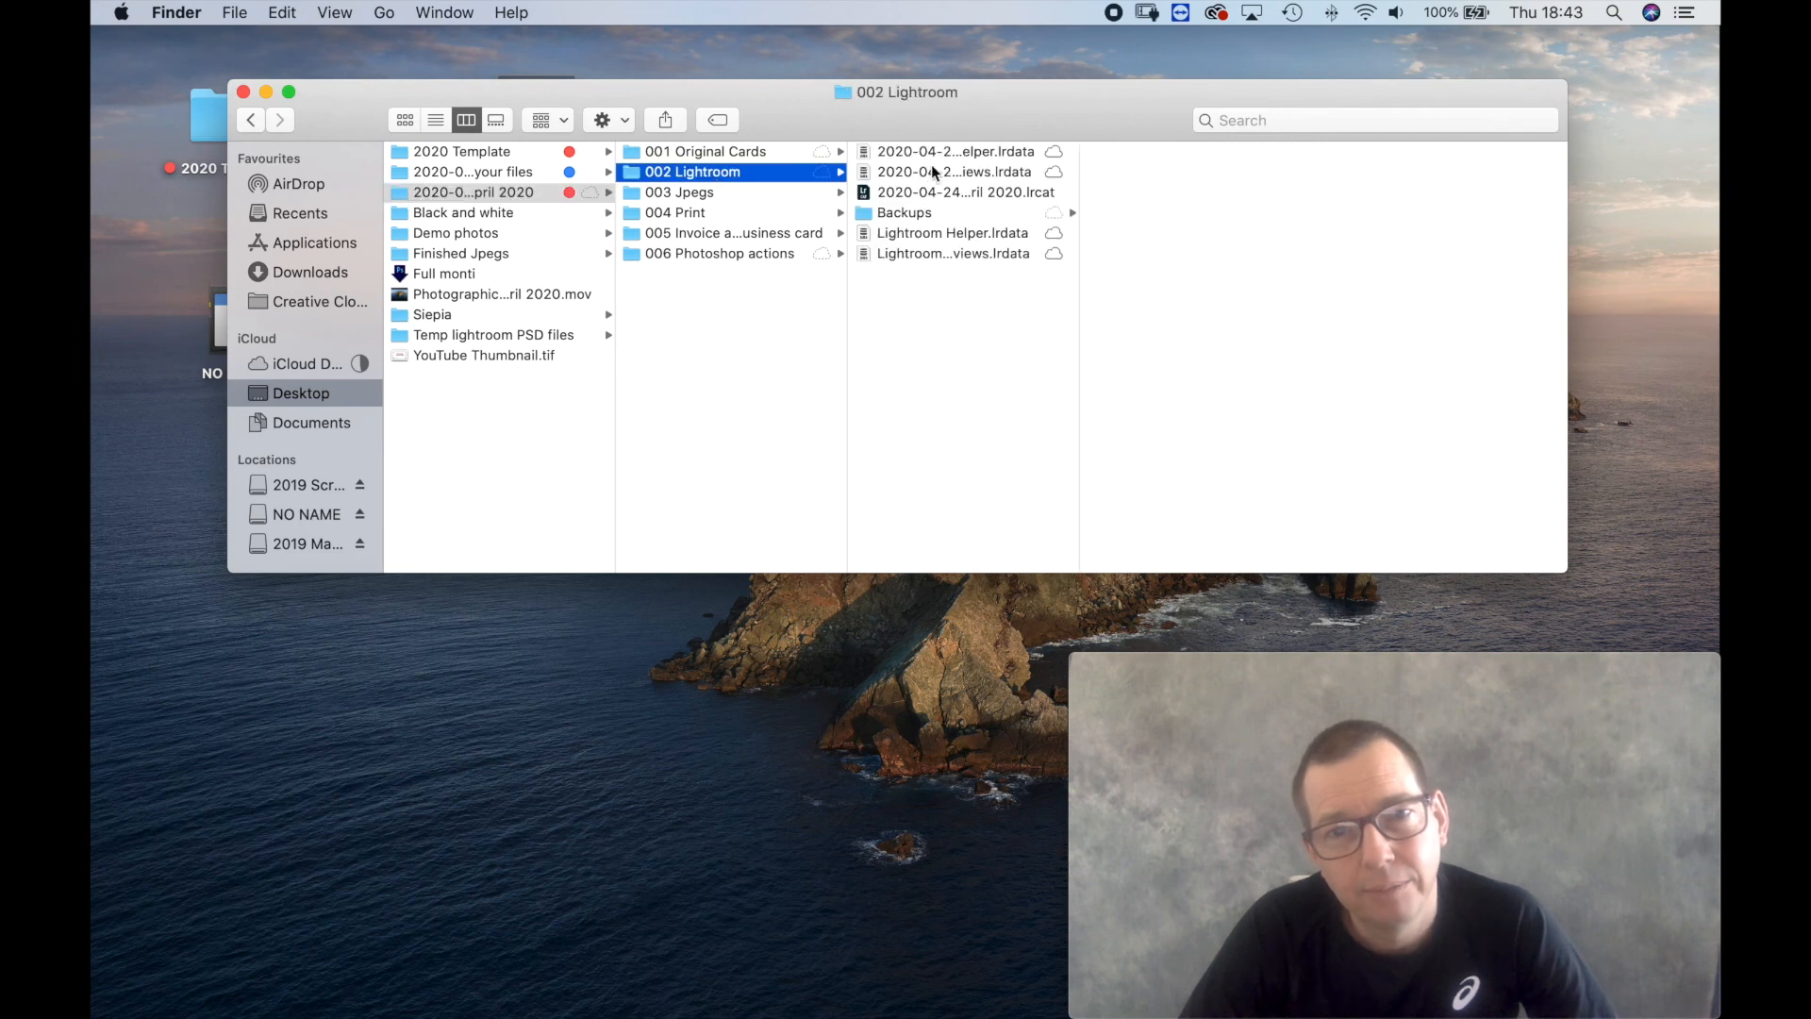
pyautogui.doubleClick(915, 190)
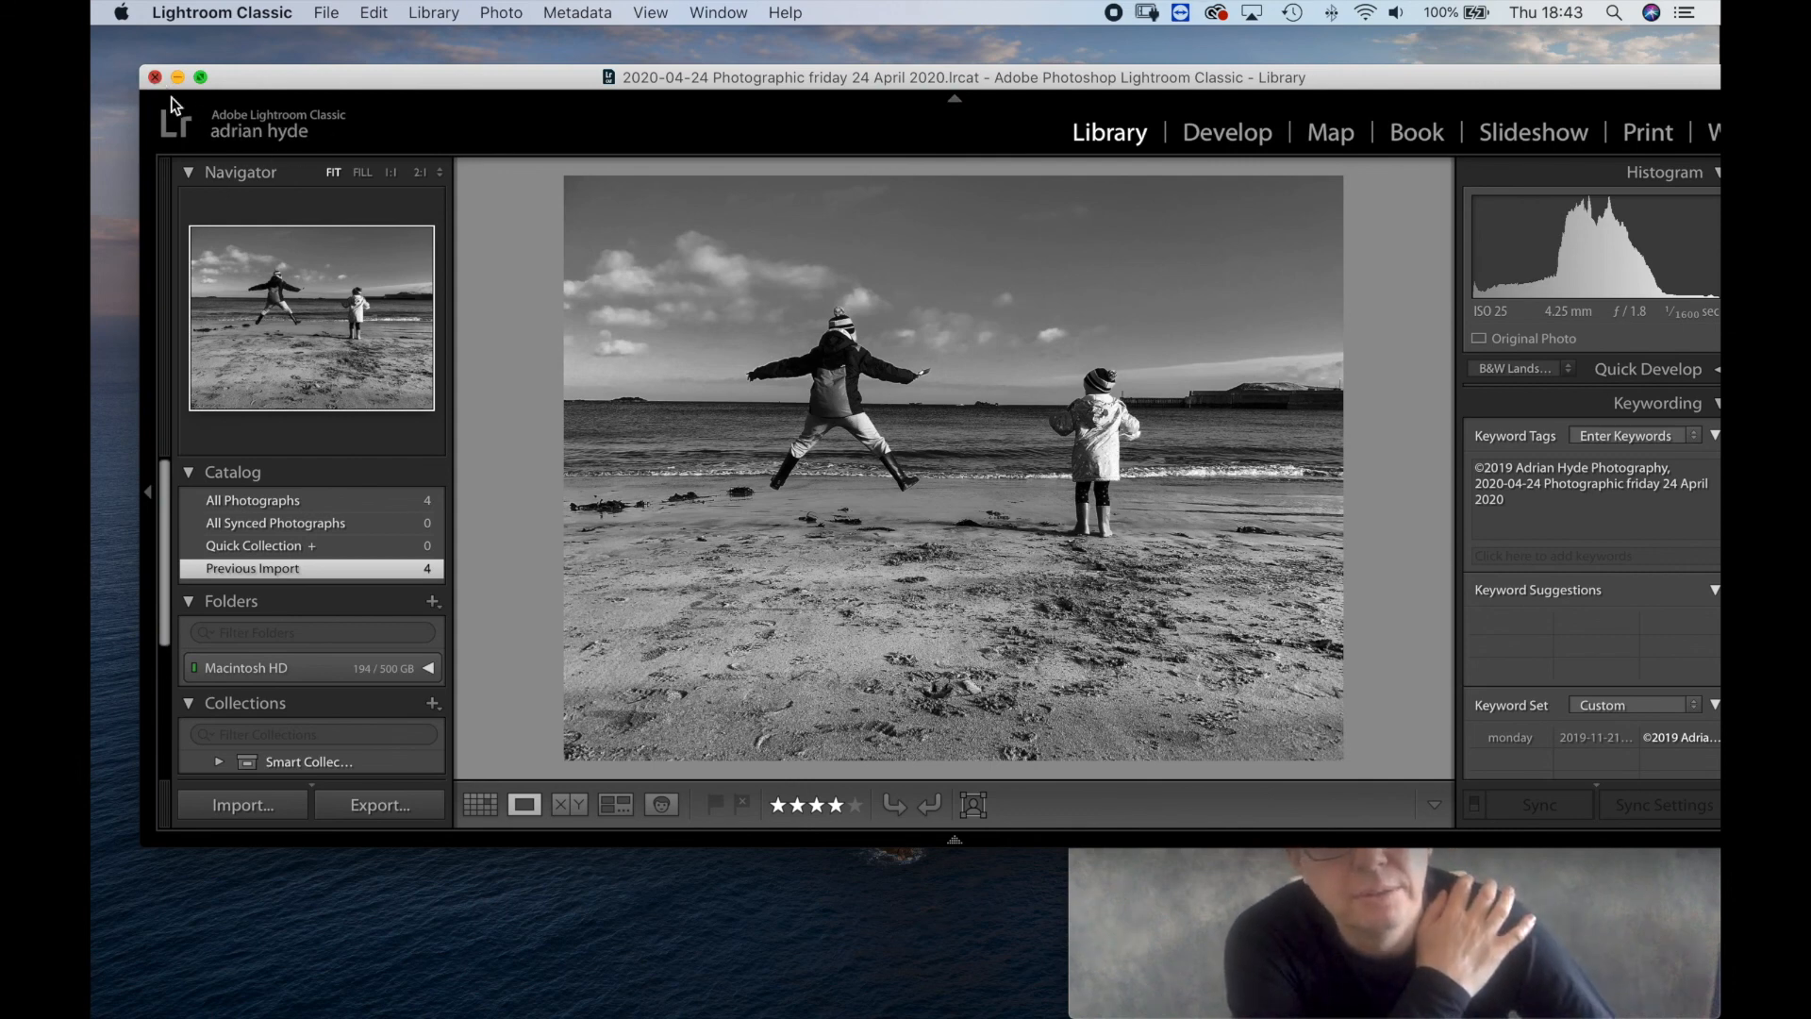
# Call off quitting Lightroom and check the catalog's photos and star rating in the Grid view.
pyautogui.press('super+q')
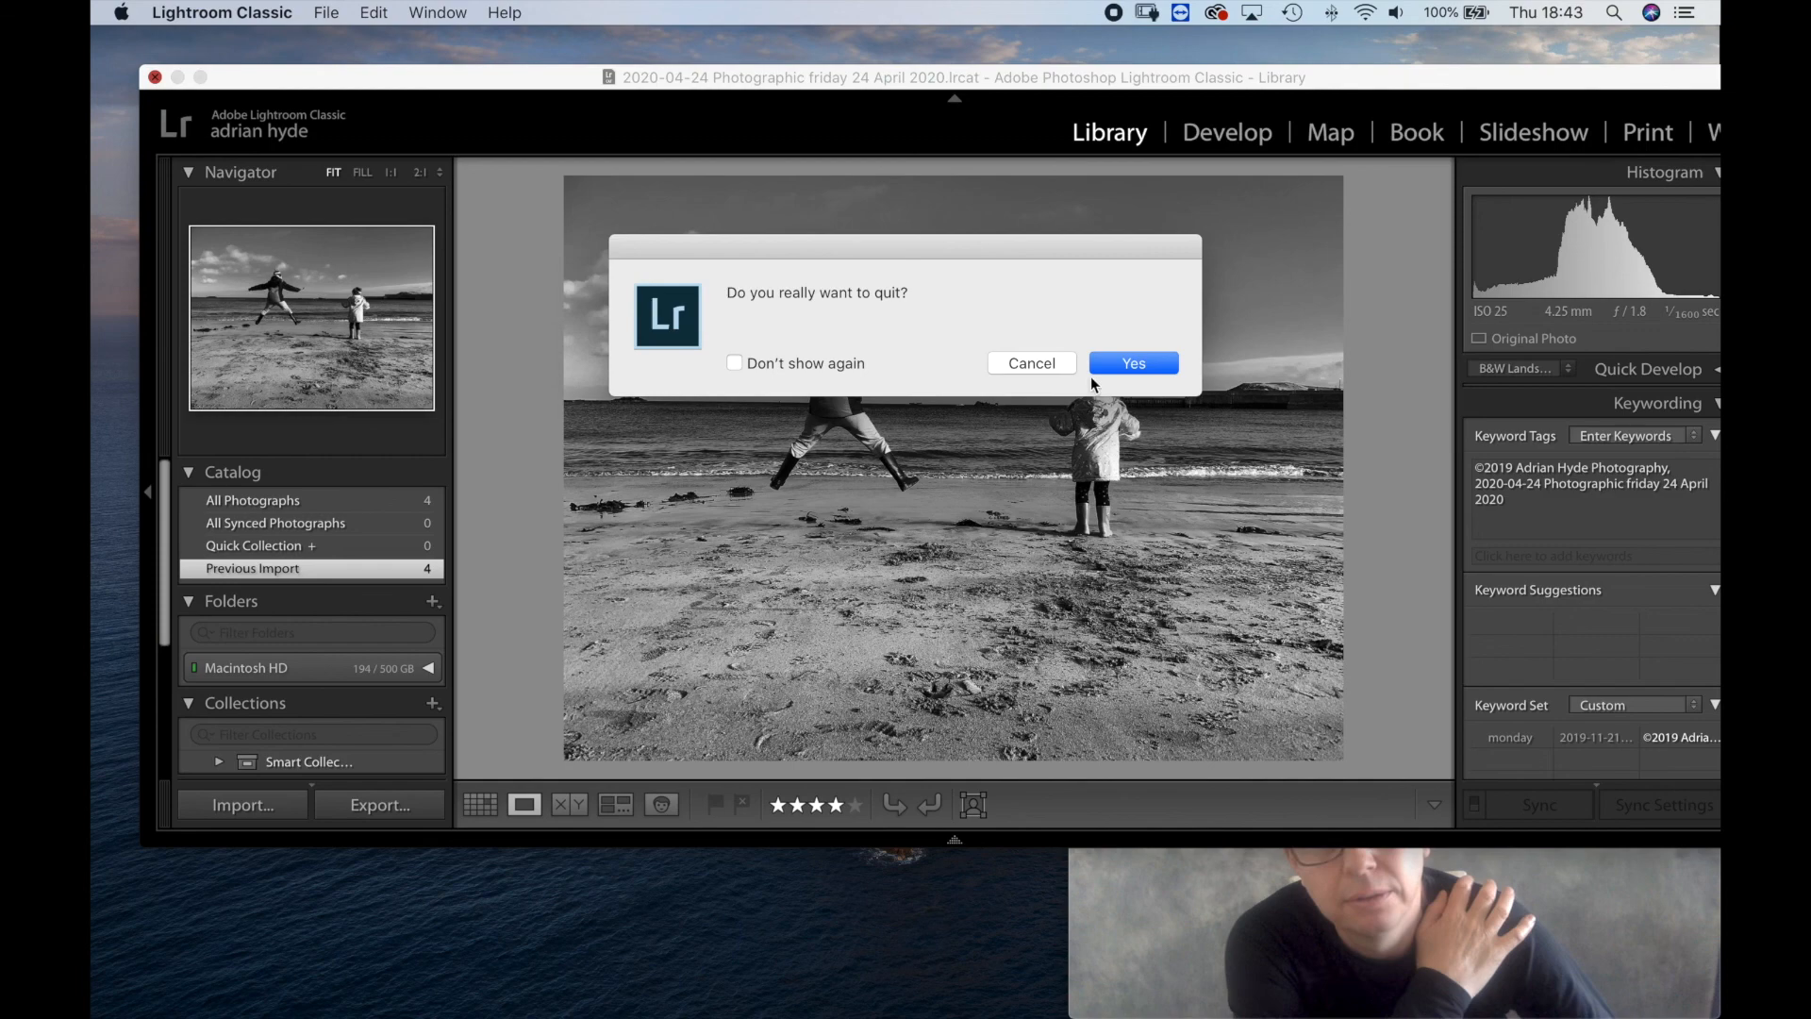
pyautogui.click(1032, 364)
pyautogui.press('g')
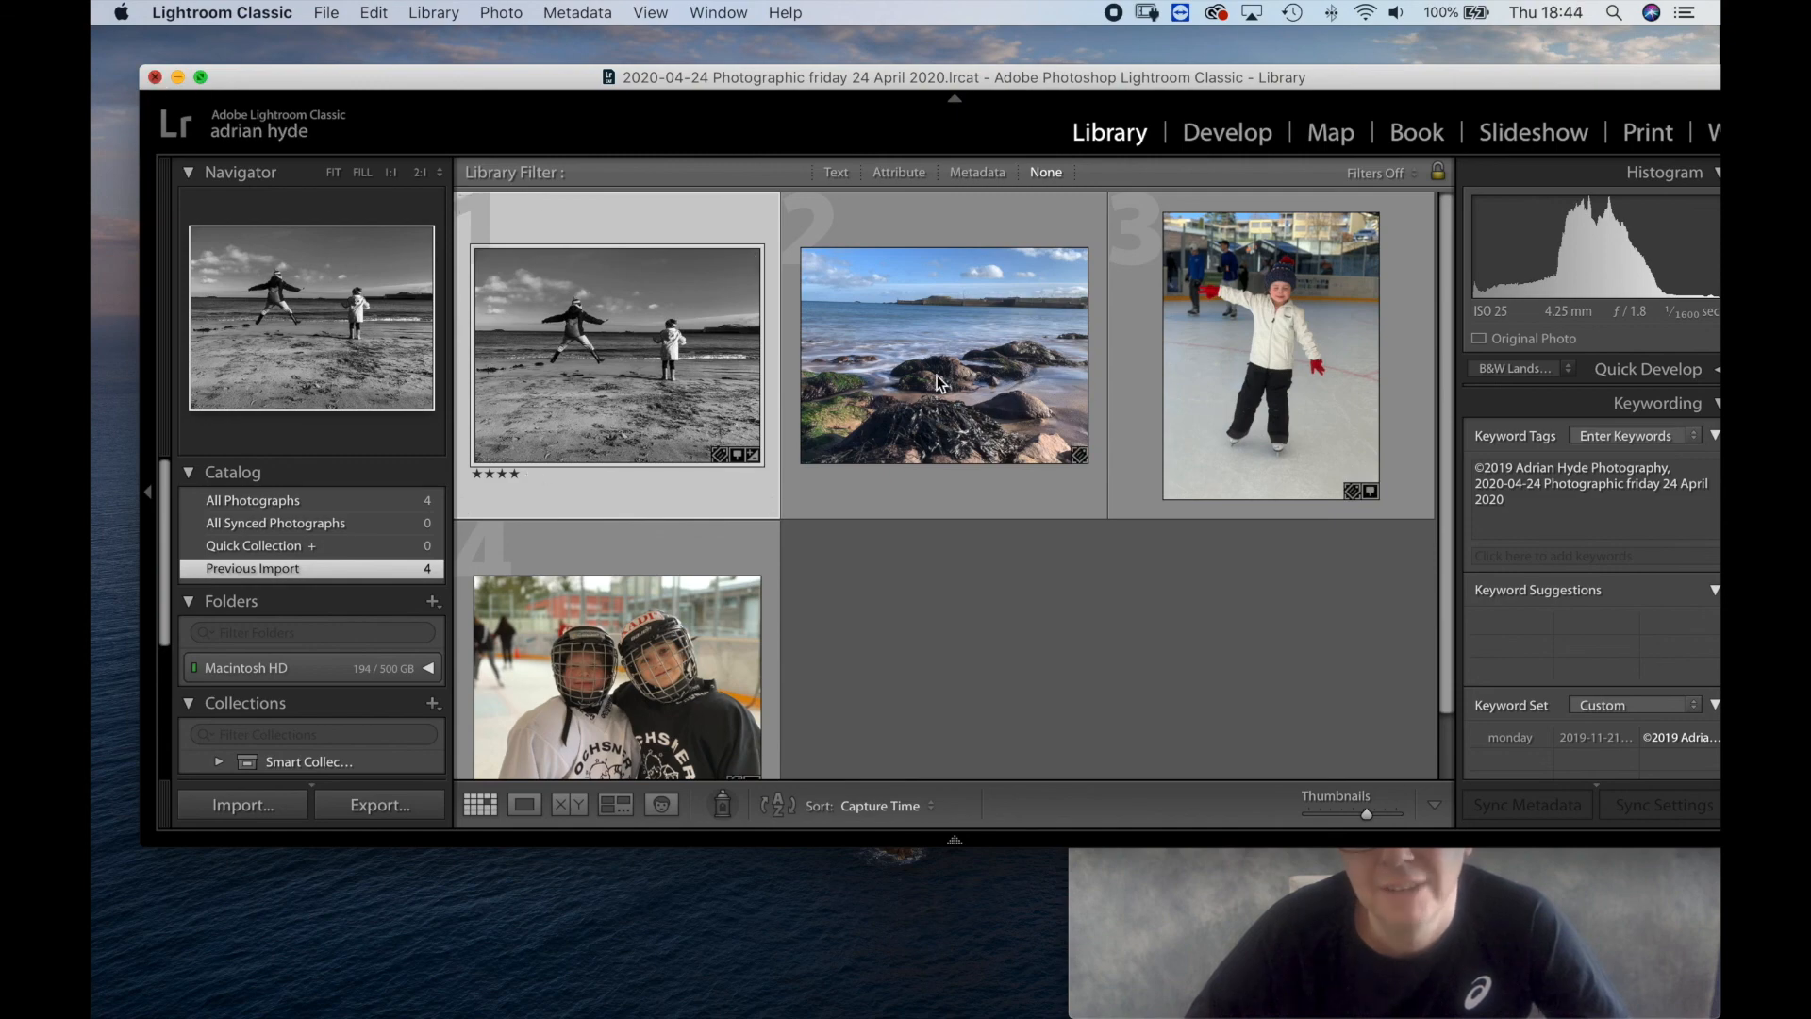
# Quit Lightroom, accept the catalog backup dialog, and close the desktop job folder's Finder window.
pyautogui.press('super+q')
pyautogui.click(1137, 363)
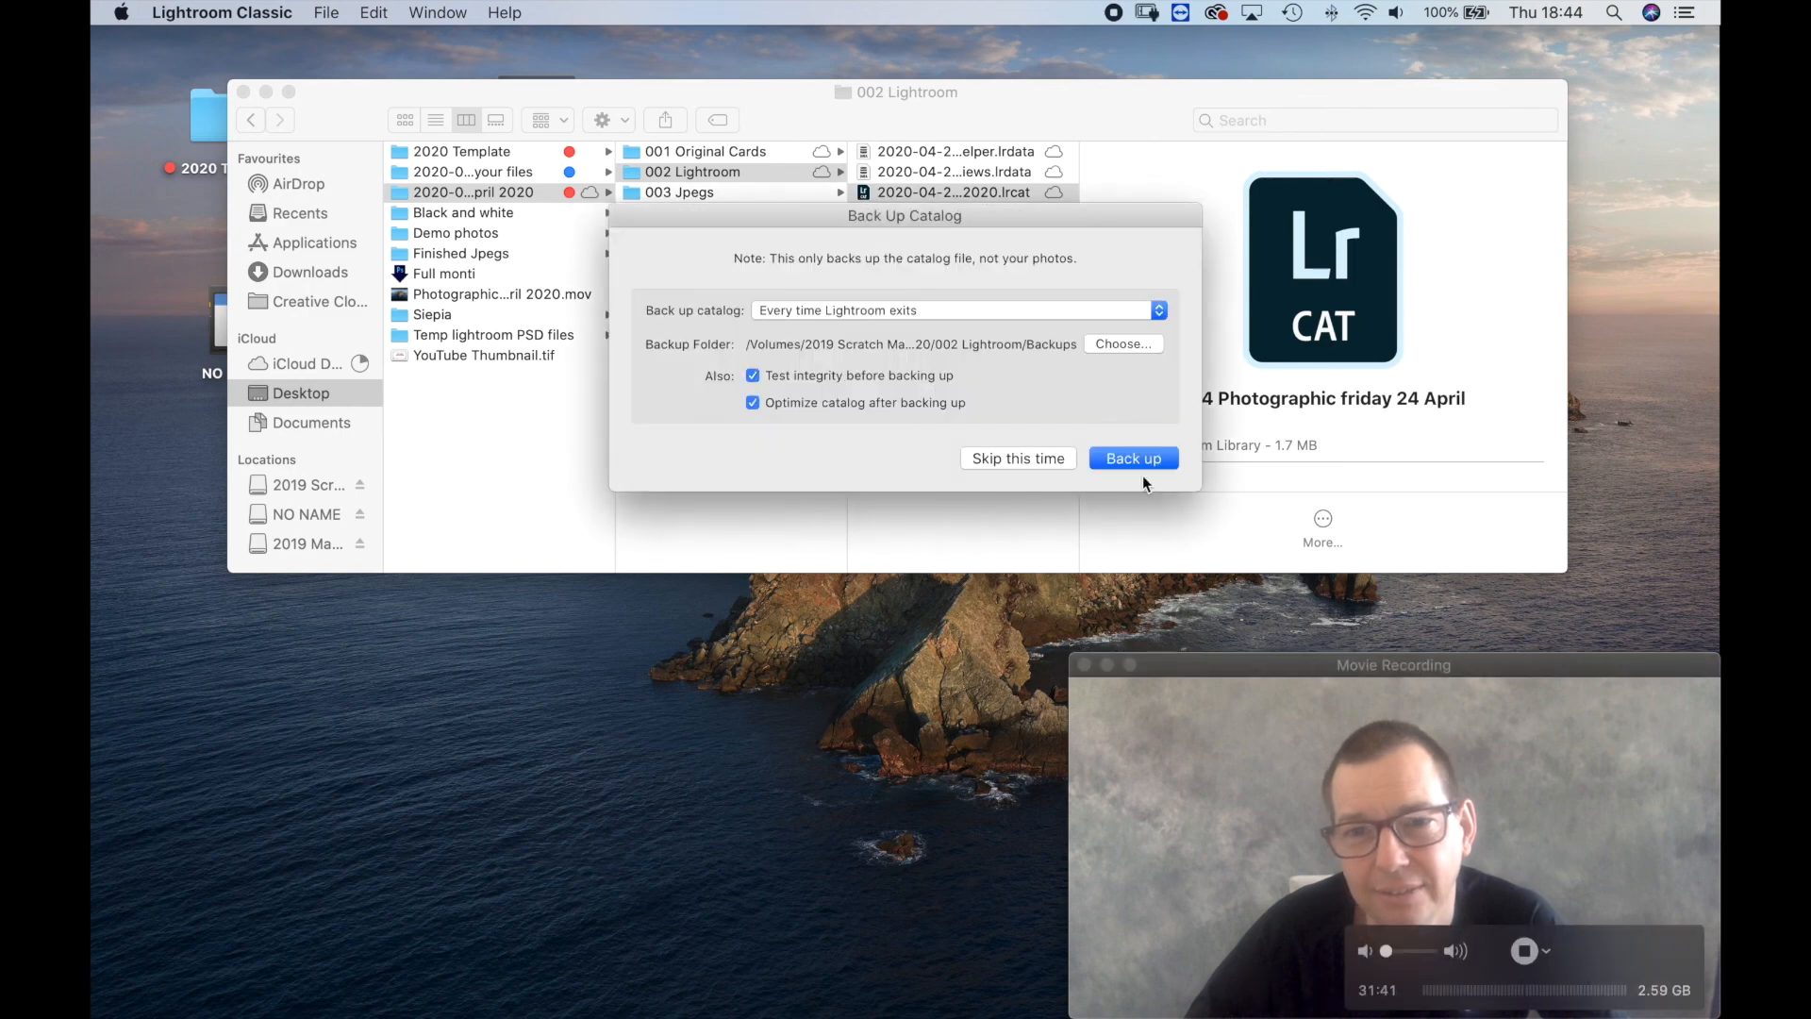
pyautogui.press('Return')
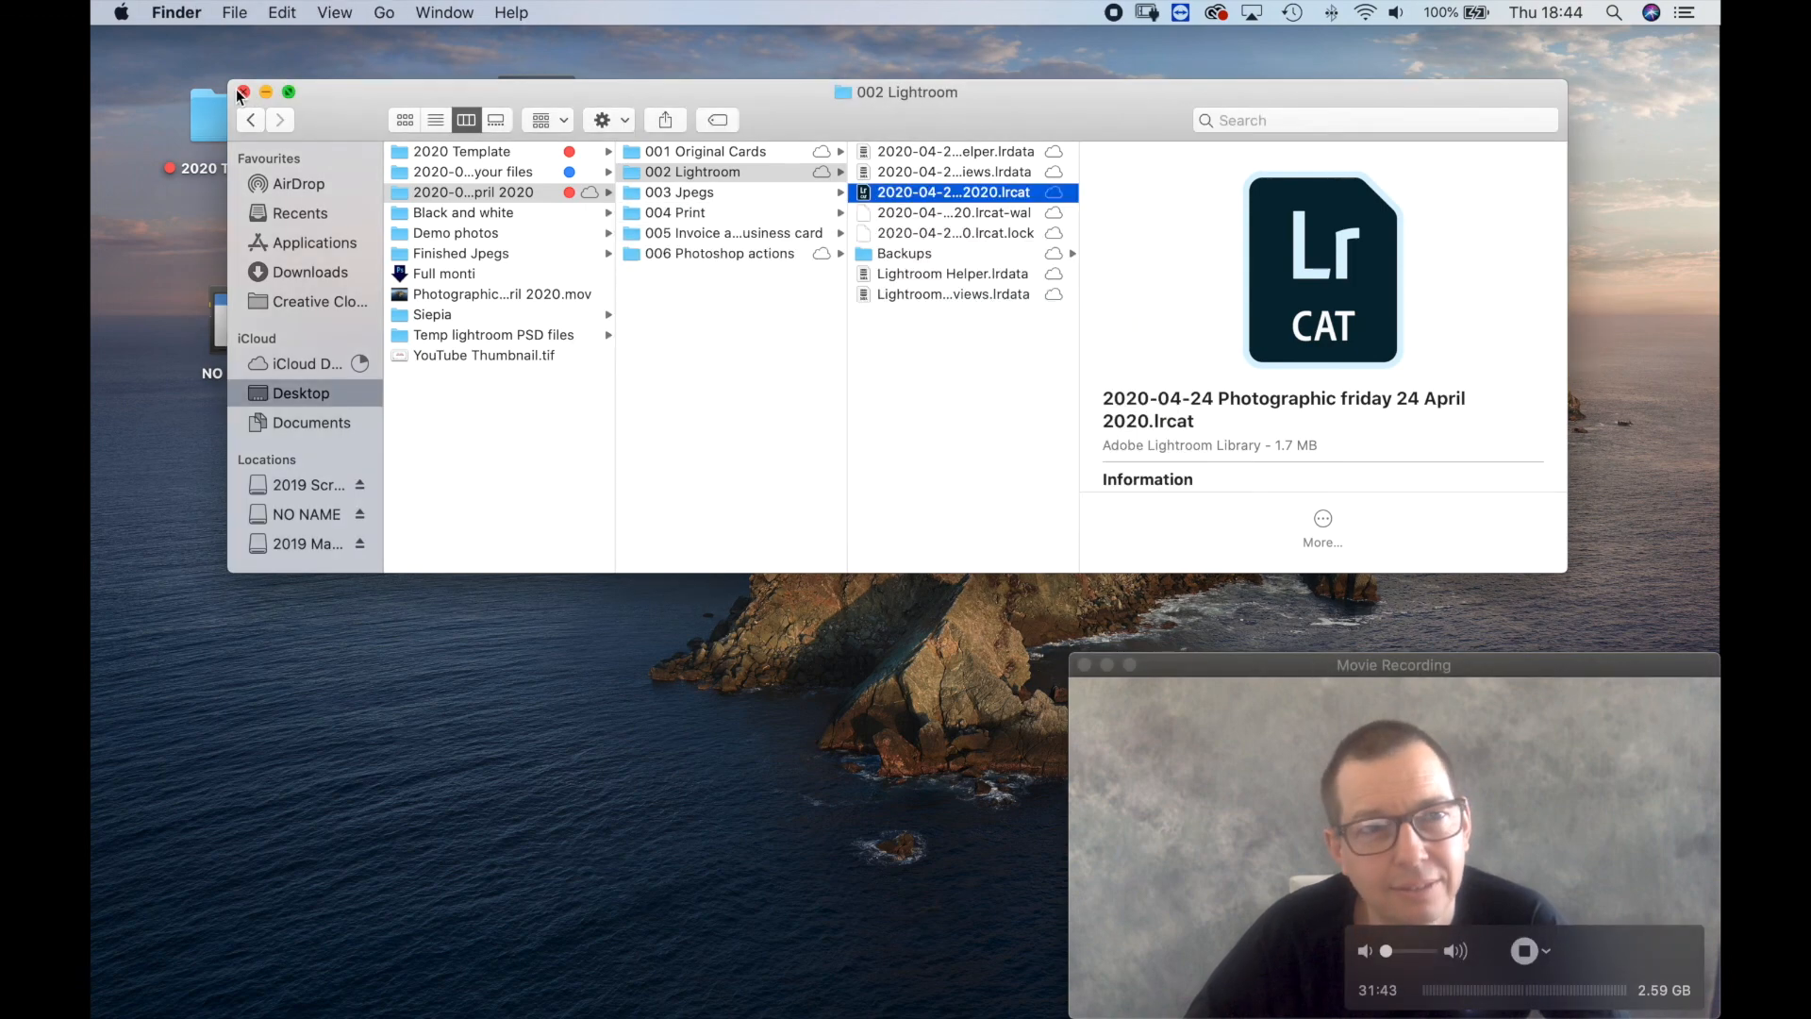
pyautogui.click(241, 90)
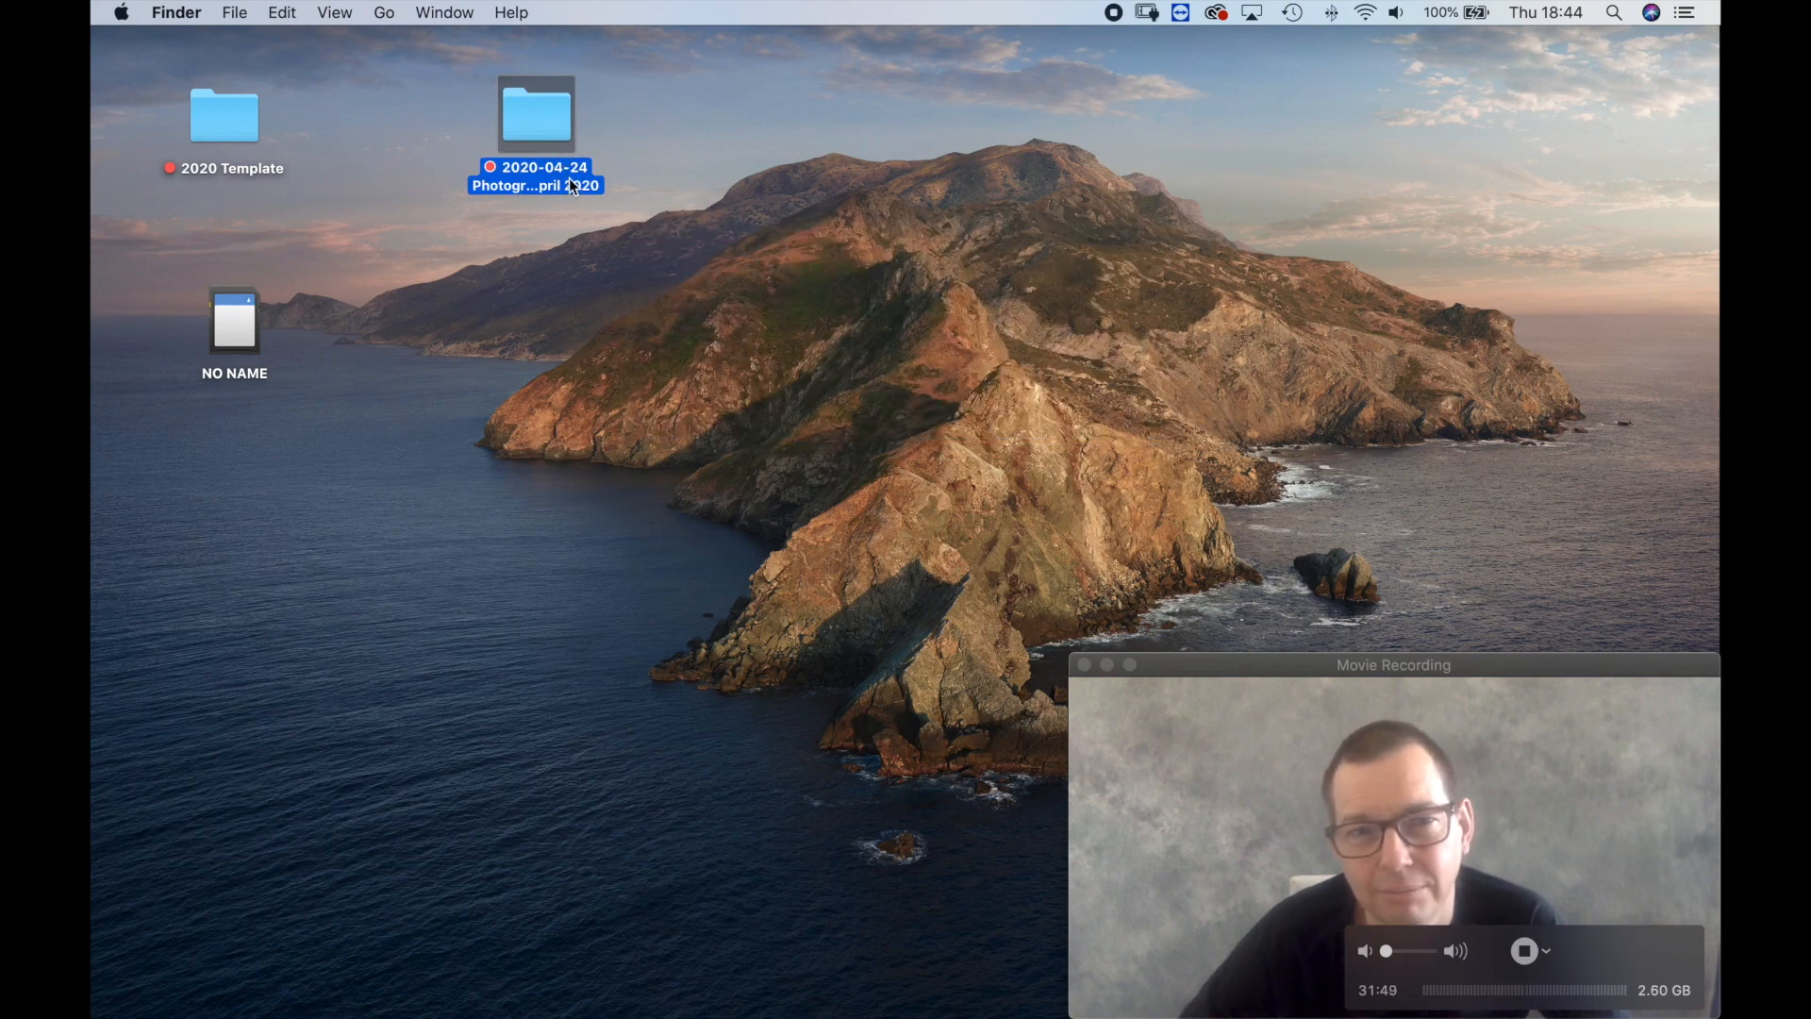
pyautogui.moveTo(1182, 664); pyautogui.dragTo(960, 419)
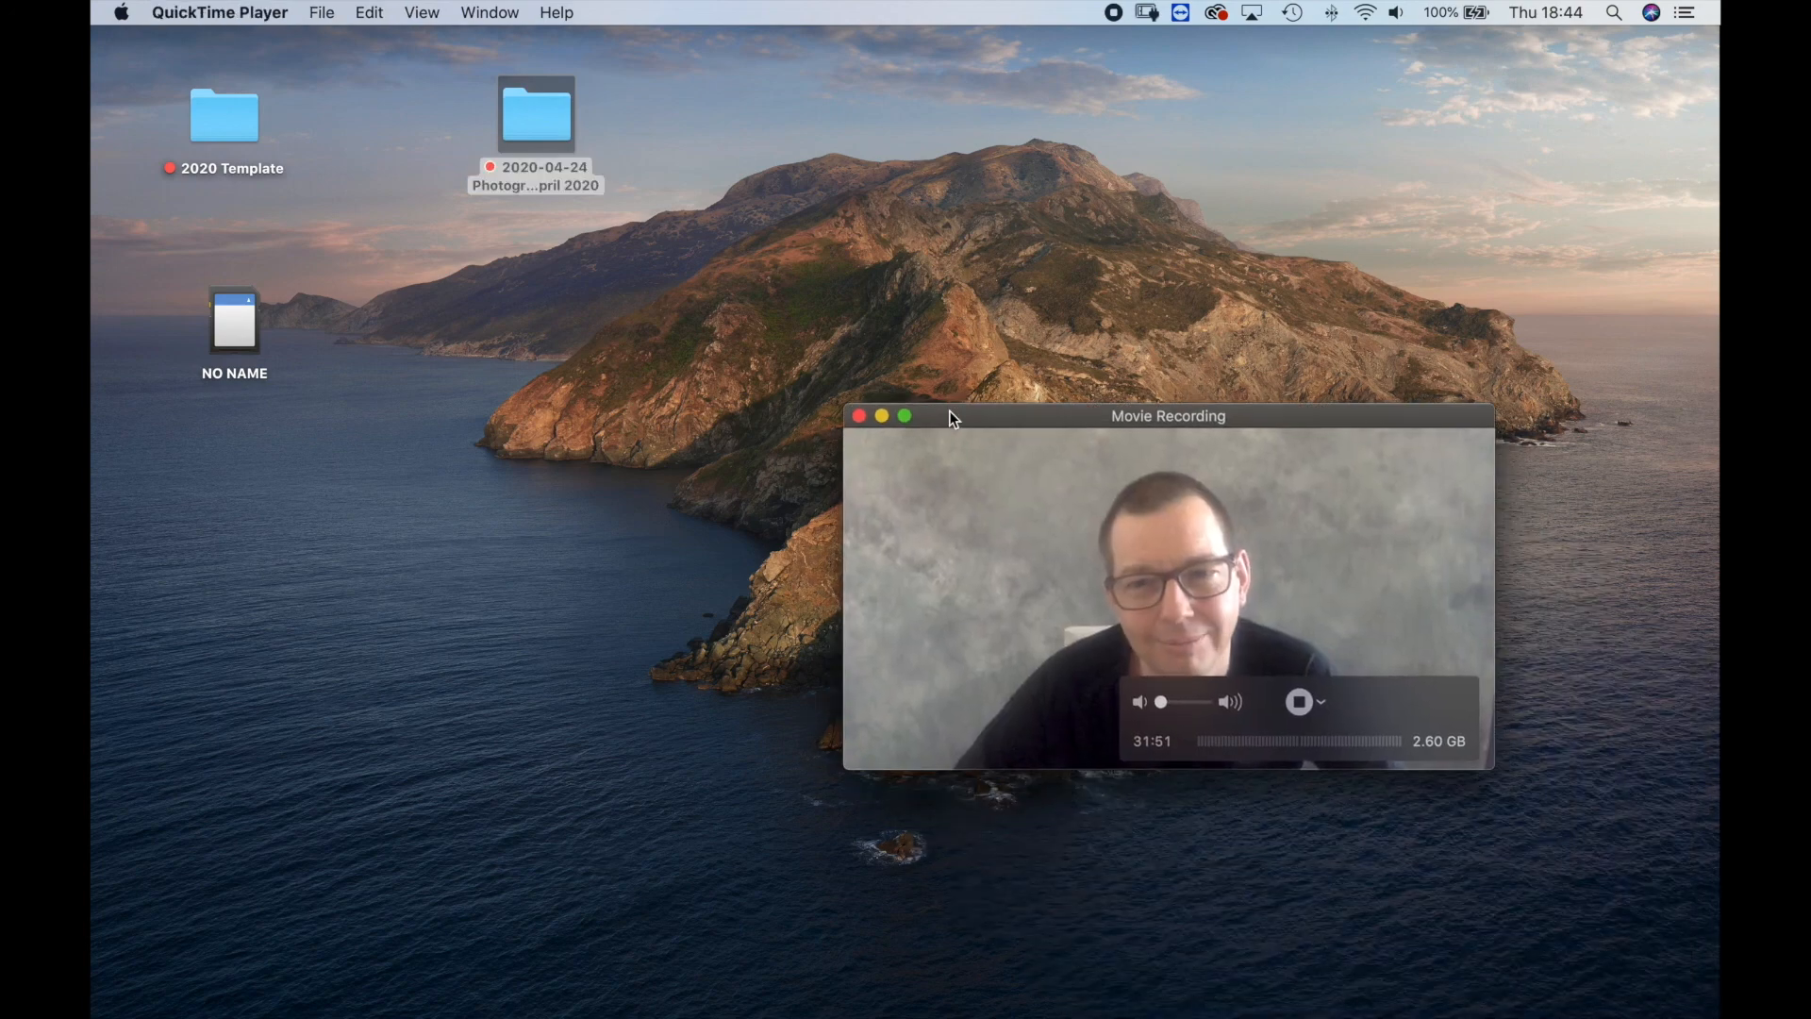